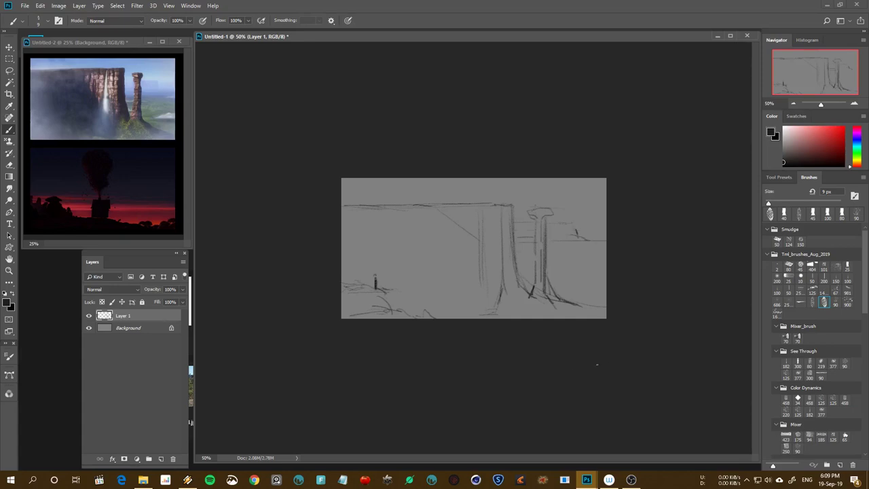
Set the sketch layer to Multiply at 70% opacity, lock it, and add Layer 2 beneath
{"action": "left_click", "coordinate": [129, 289]}
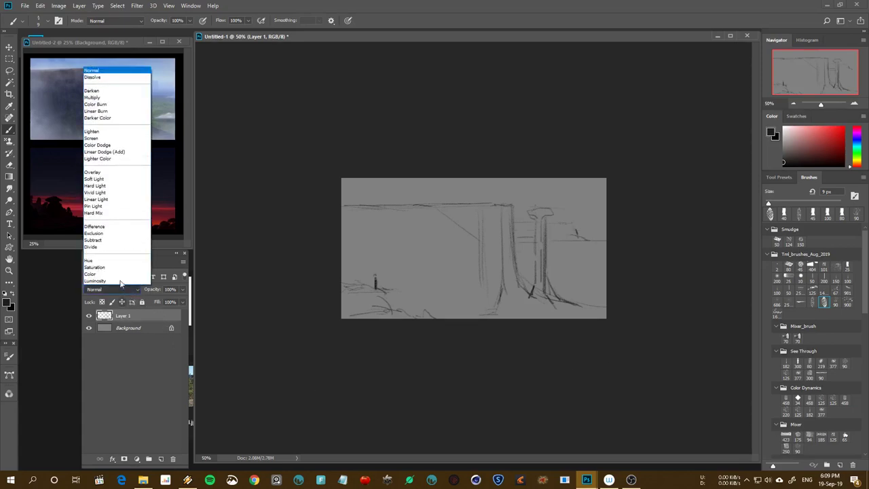
{"action": "left_click", "coordinate": [100, 97]}
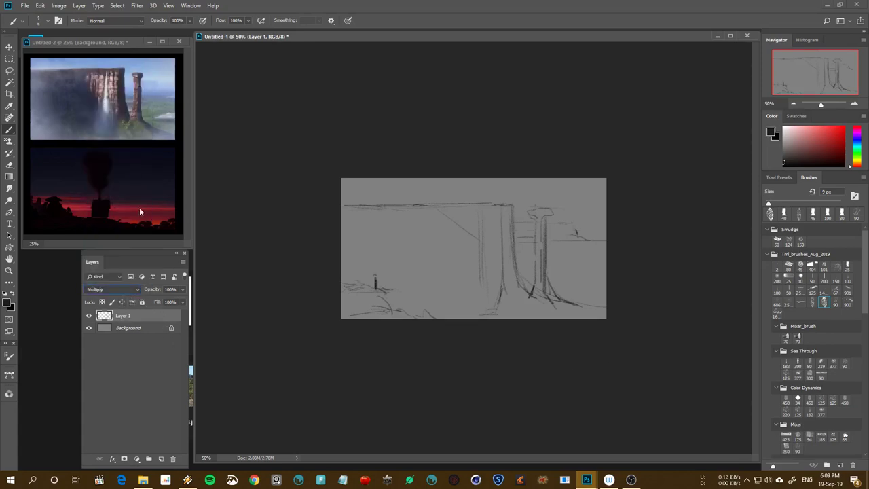
{"action": "left_click_drag", "start_coordinate": [155, 290], "coordinate": [143, 289]}
{"action": "left_click", "coordinate": [142, 302]}
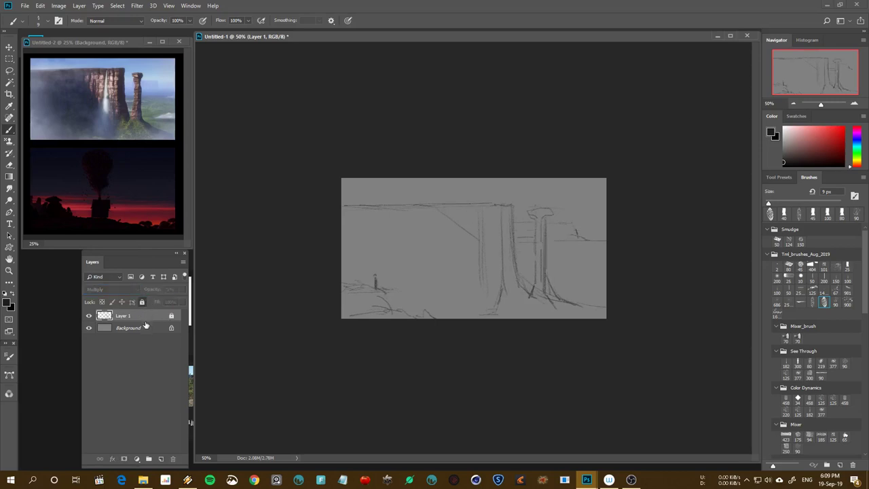
{"action": "key", "text": "ctrl+shift+alt+n"}
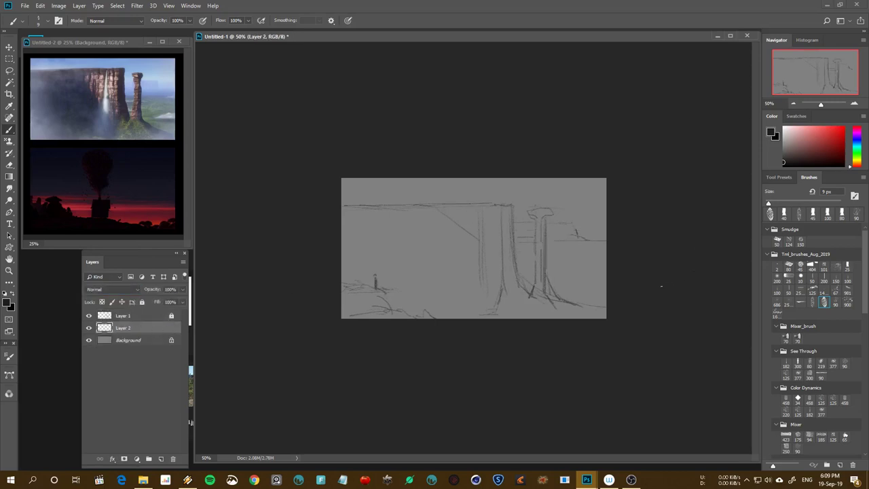
Choose a light sky blue from the Color panel and switch to a 30 px brush preset
{"action": "key", "text": "alt+f"}
{"action": "left_click", "coordinate": [855, 154]}
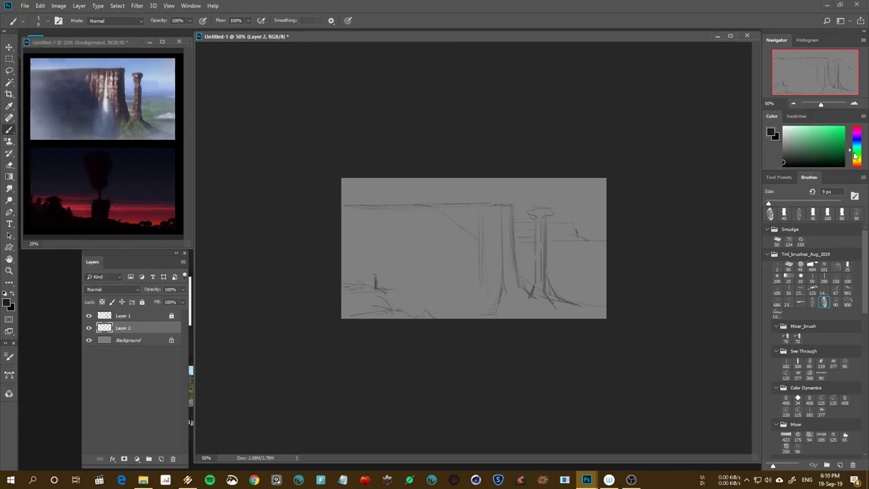
{"action": "left_click_drag", "start_coordinate": [856, 154], "coordinate": [855, 145]}
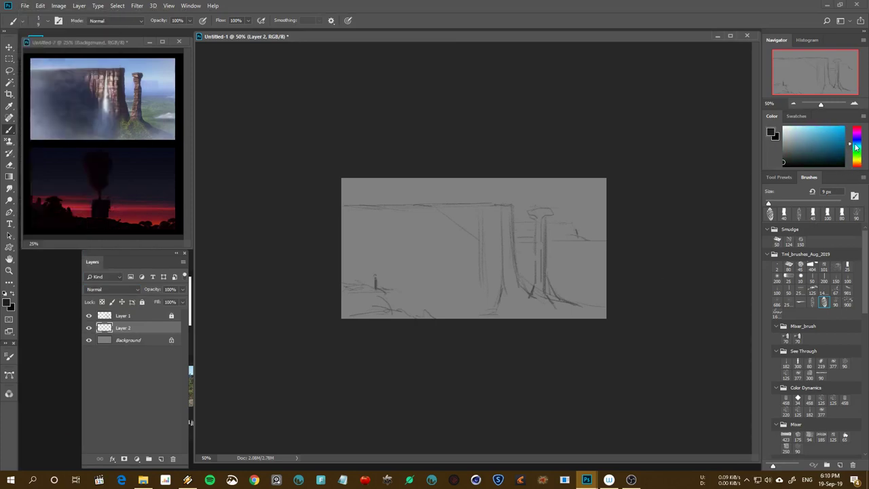
{"action": "left_click_drag", "start_coordinate": [857, 154], "coordinate": [852, 148]}
{"action": "left_click", "coordinate": [810, 134]}
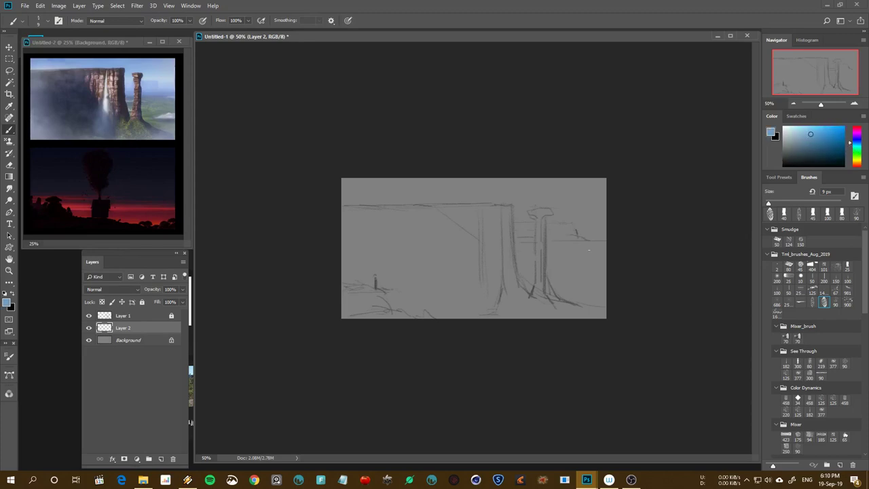
{"action": "left_click", "coordinate": [812, 288]}
{"action": "left_click", "coordinate": [788, 278]}
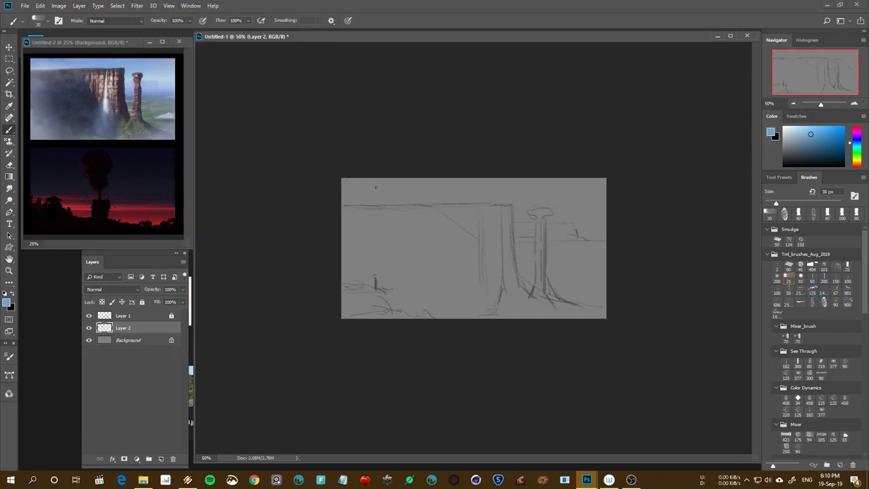
Paint light-blue sky along the canvas top with a 300 px brush
{"action": "key", "text": "bracketright"}
{"action": "key", "text": "bracketright"}
{"action": "key", "text": "bracketright"}
{"action": "left_click_drag", "start_coordinate": [368, 188], "coordinate": [418, 185]}
{"action": "left_click_drag", "start_coordinate": [377, 216], "coordinate": [563, 189]}
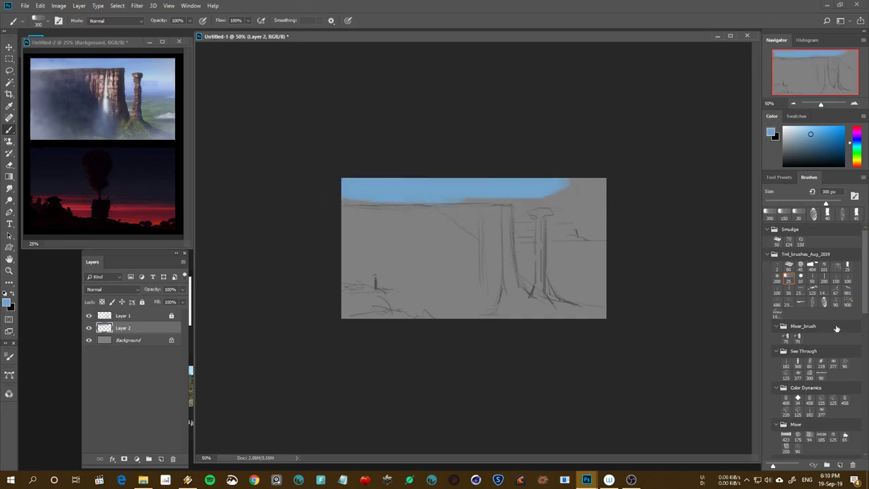
With a textured colour-varying brush, paint greyish blue over the top-right sky corner
{"action": "left_click", "coordinate": [845, 403]}
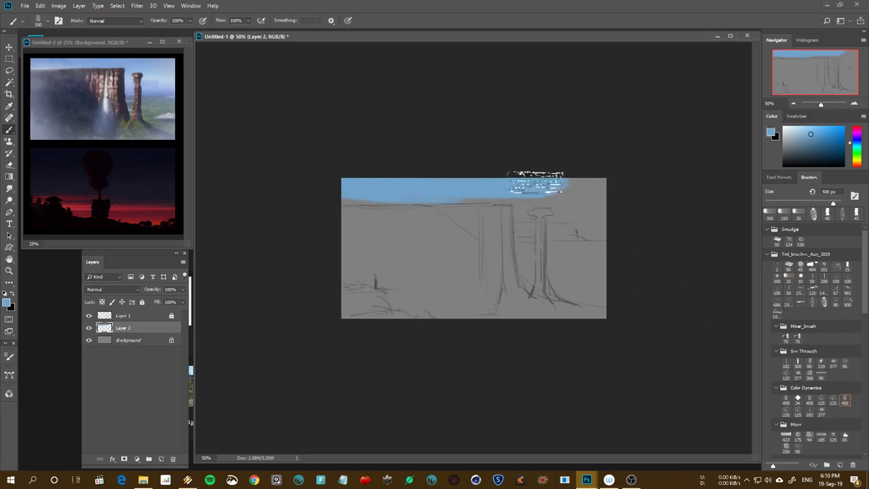
{"action": "key", "text": "d"}
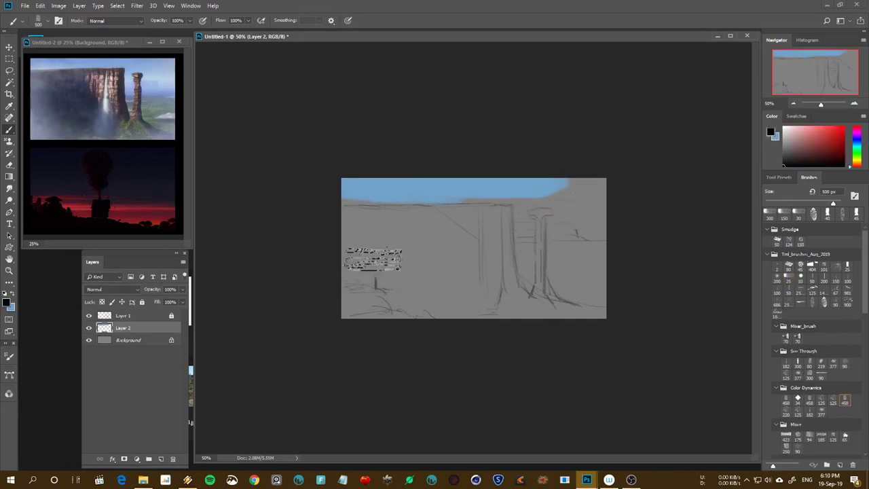
{"action": "left_click", "coordinate": [516, 193], "text": "alt"}
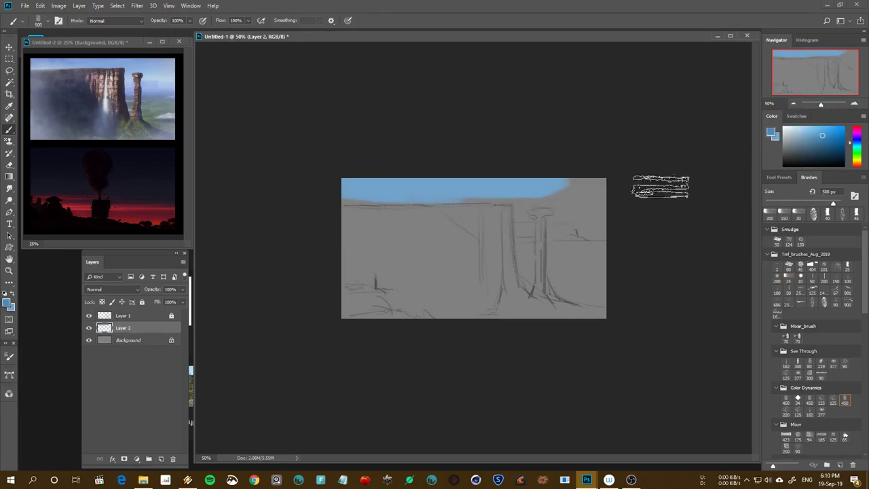
{"action": "key", "text": "bracketleft"}
{"action": "key", "text": "bracketleft"}
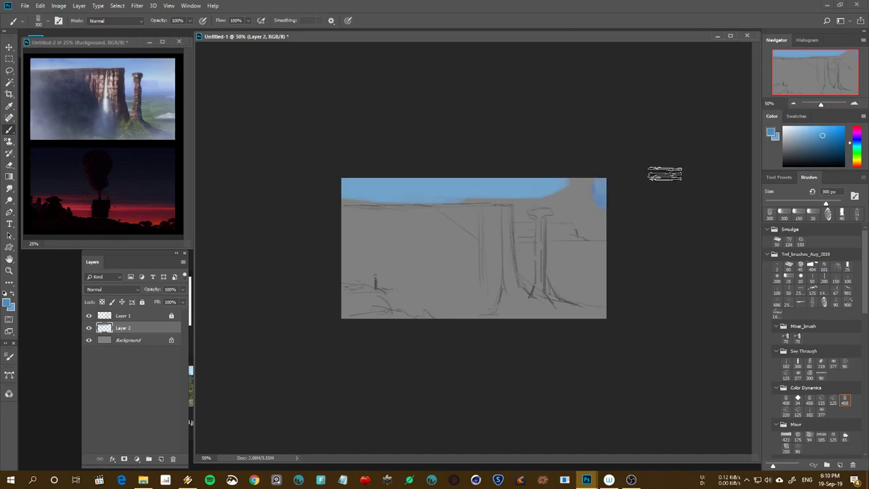
{"action": "left_click", "coordinate": [582, 188], "text": "alt"}
{"action": "mouse_move", "coordinate": [581, 188]}
{"action": "left_mouse_down"}
{"action": "mouse_move", "coordinate": [575, 198]}
{"action": "mouse_move", "coordinate": [601, 217]}
{"action": "mouse_move", "coordinate": [562, 203]}
{"action": "mouse_move", "coordinate": [552, 233]}
{"action": "left_mouse_up"}
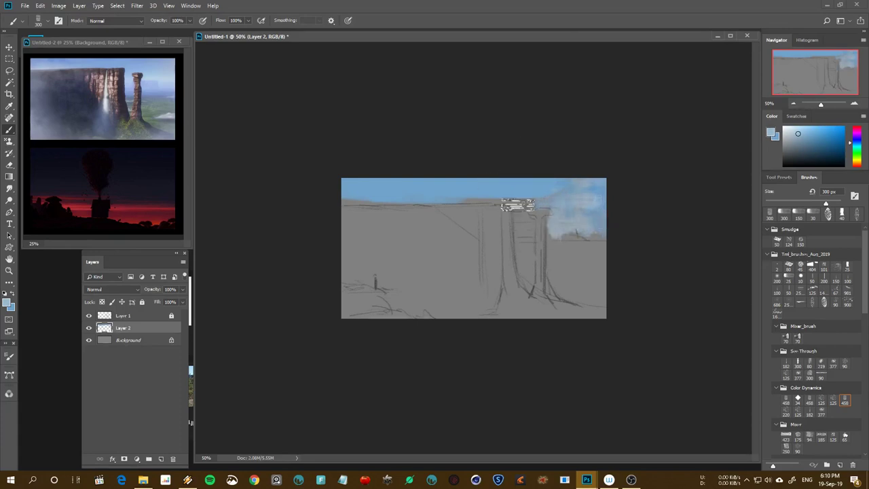
Add a pale waterfall streak beside the pillar and blue haze along the left cliff and pillar top
{"action": "mouse_move", "coordinate": [513, 202]}
{"action": "left_mouse_down"}
{"action": "mouse_move", "coordinate": [519, 196]}
{"action": "mouse_move", "coordinate": [520, 252]}
{"action": "mouse_move", "coordinate": [496, 193]}
{"action": "mouse_move", "coordinate": [506, 209]}
{"action": "mouse_move", "coordinate": [488, 202]}
{"action": "left_mouse_up"}
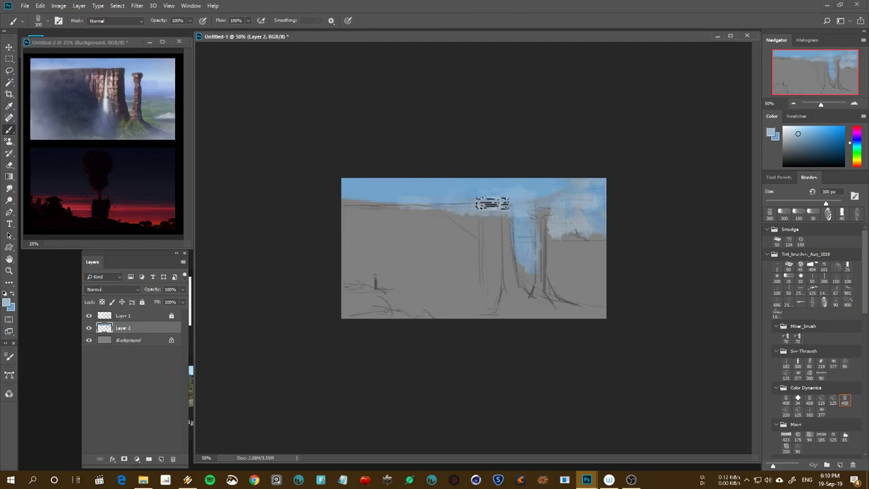
{"action": "left_click_drag", "start_coordinate": [369, 208], "coordinate": [346, 202]}
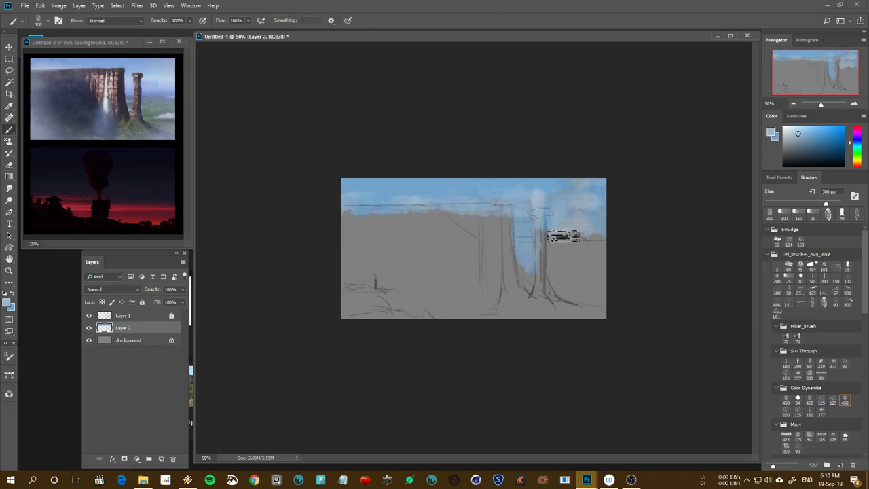
{"action": "left_click", "coordinate": [543, 188], "text": "alt"}
{"action": "mouse_move", "coordinate": [519, 193]}
{"action": "left_mouse_down"}
{"action": "mouse_move", "coordinate": [539, 196]}
{"action": "mouse_move", "coordinate": [553, 234]}
{"action": "left_mouse_up"}
{"action": "left_click", "coordinate": [578, 189], "text": "alt"}
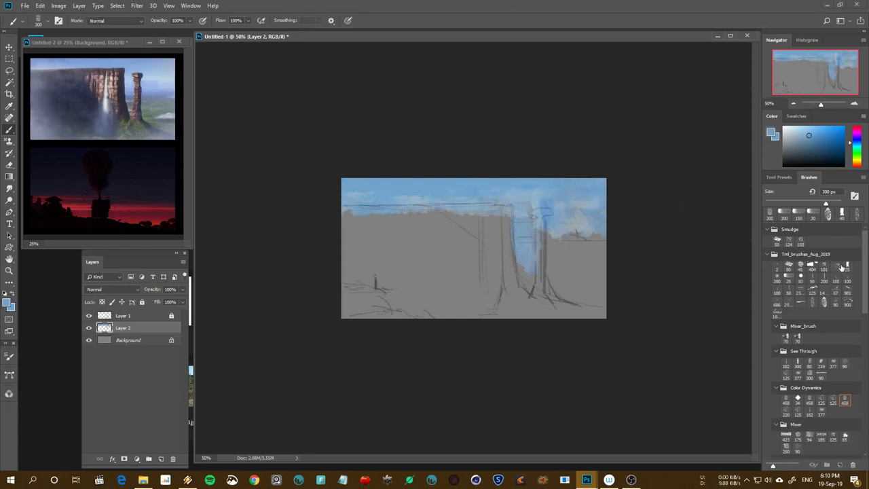
Paint lighter textured blue spatter over the upper-right sky with a 250 px brush
{"action": "left_click", "coordinate": [835, 266]}
{"action": "left_click", "coordinate": [801, 131]}
{"action": "mouse_move", "coordinate": [577, 175]}
{"action": "left_mouse_down"}
{"action": "mouse_move", "coordinate": [614, 198]}
{"action": "mouse_move", "coordinate": [597, 230]}
{"action": "left_mouse_up"}
{"action": "key", "text": "bracketleft"}
{"action": "left_click_drag", "start_coordinate": [606, 169], "coordinate": [583, 197]}
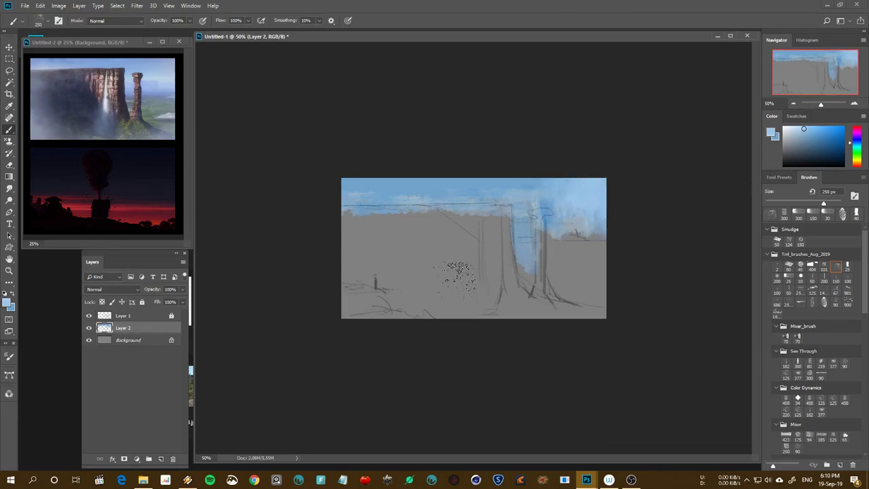
Set a pale cyan painting colour and make the Color panel's picker area taller
{"action": "key", "text": "h"}
{"action": "key", "text": "h"}
{"action": "left_click", "coordinate": [858, 163]}
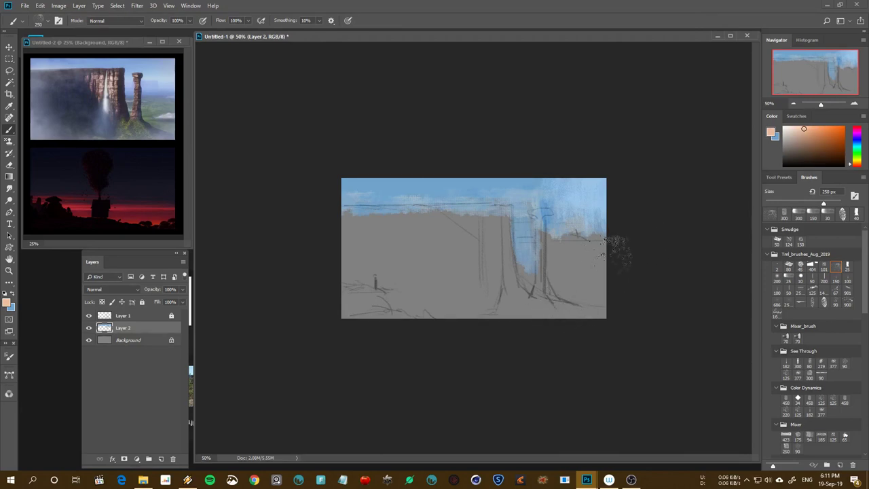
{"action": "left_click", "coordinate": [857, 150]}
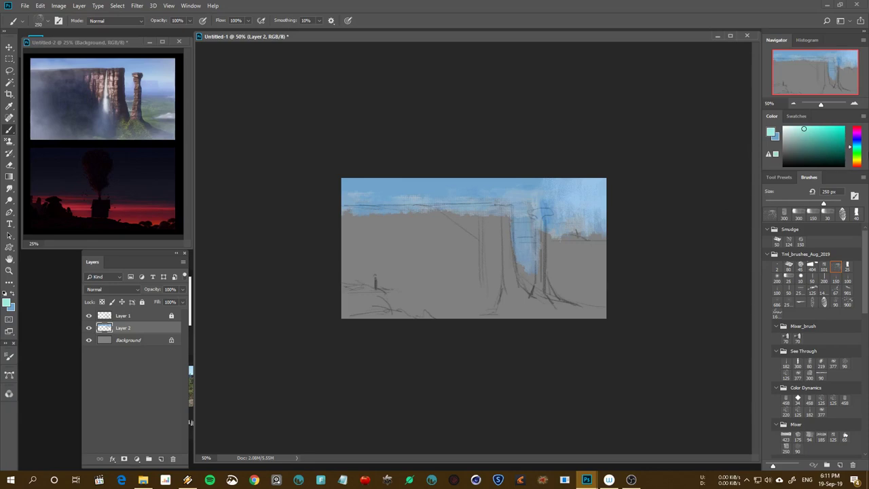
{"action": "left_click_drag", "start_coordinate": [859, 152], "coordinate": [852, 147]}
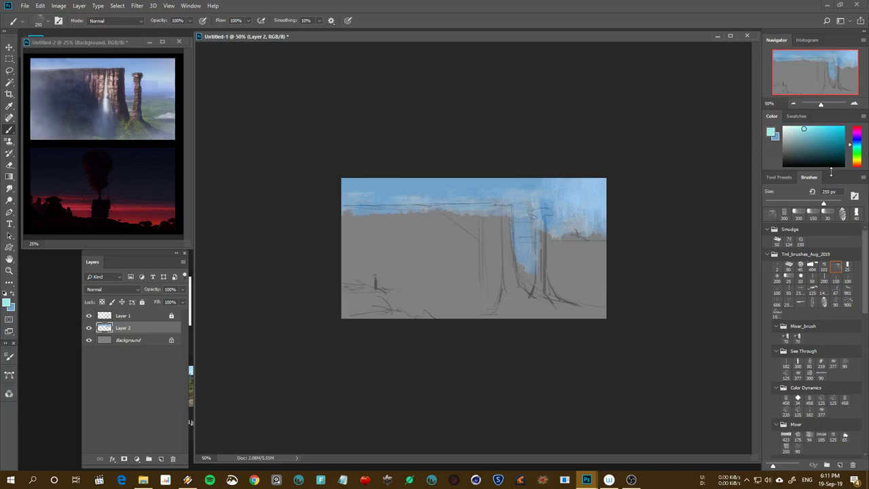
{"action": "left_click_drag", "start_coordinate": [830, 172], "coordinate": [821, 226]}
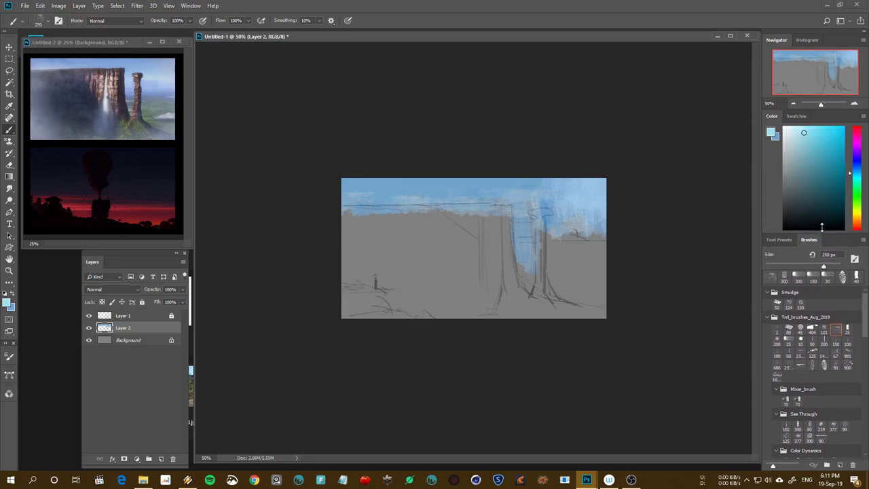
{"action": "left_click_drag", "start_coordinate": [827, 233], "coordinate": [828, 209]}
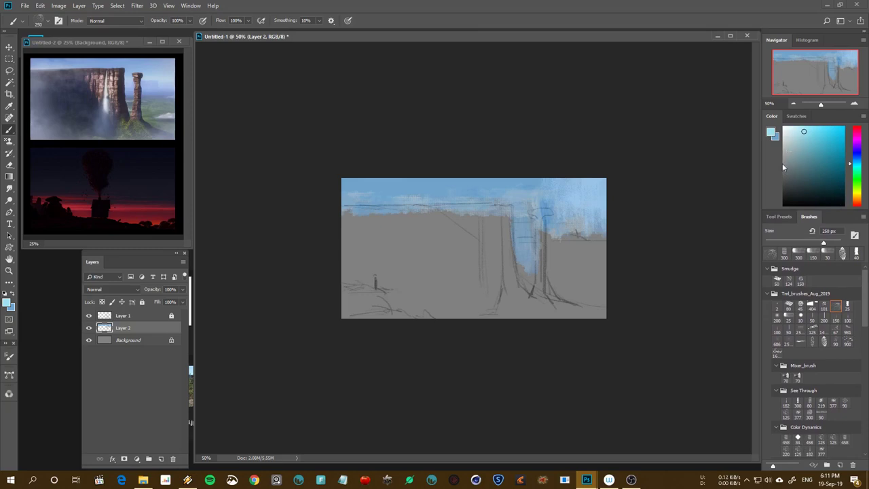
Try a pale 200 px blue stroke along the cliff top, undo it, and drop to 150 px
{"action": "key", "text": "v"}
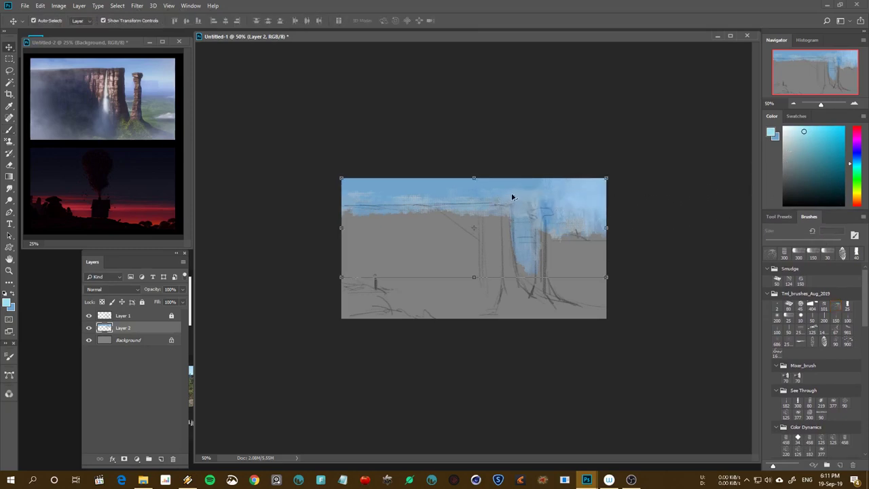
{"action": "key", "text": "b"}
{"action": "left_click_drag", "start_coordinate": [848, 166], "coordinate": [850, 159]}
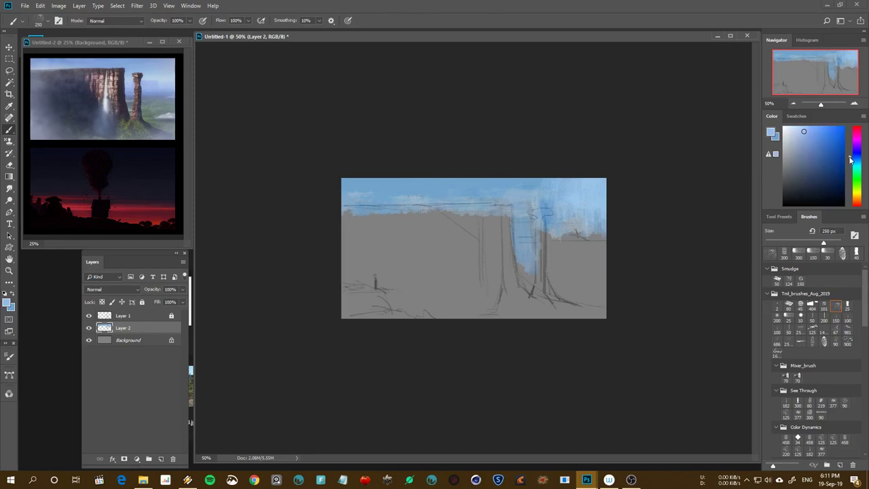
{"action": "left_click", "coordinate": [811, 341]}
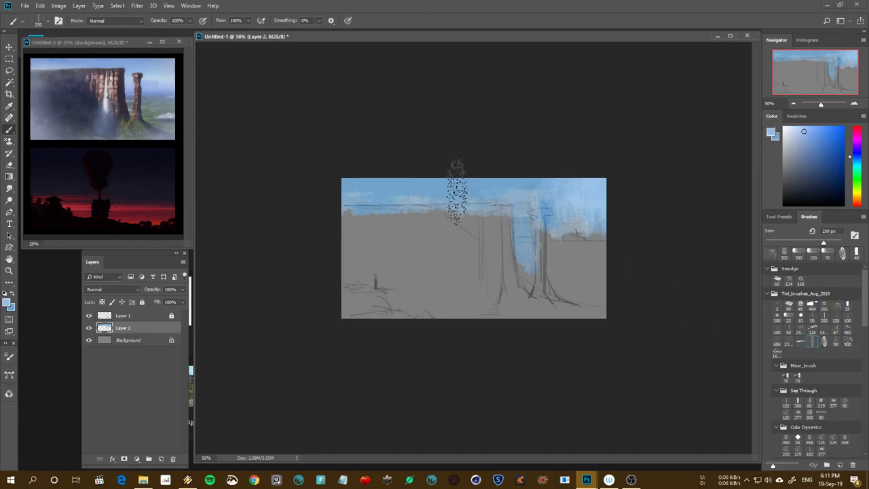
{"action": "left_click_drag", "start_coordinate": [479, 197], "coordinate": [556, 197]}
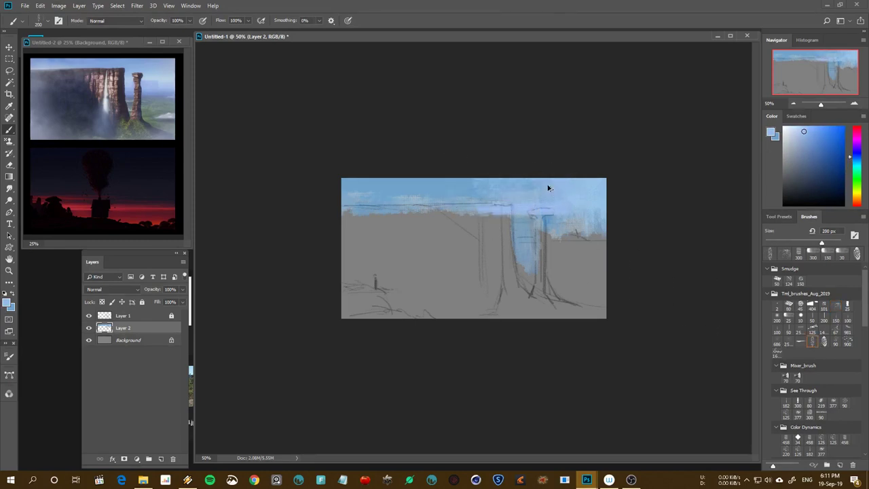
{"action": "key", "text": "ctrl+z"}
{"action": "key", "text": "bracketleft"}
{"action": "key", "text": "bracketleft"}
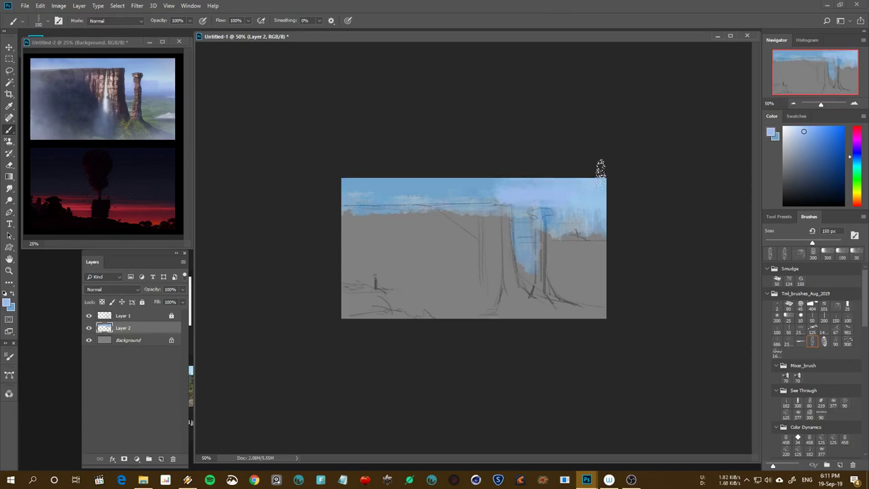
Sample lighter sky blues and paint them across the top-left sky
{"action": "left_click", "coordinate": [510, 190], "text": "alt"}
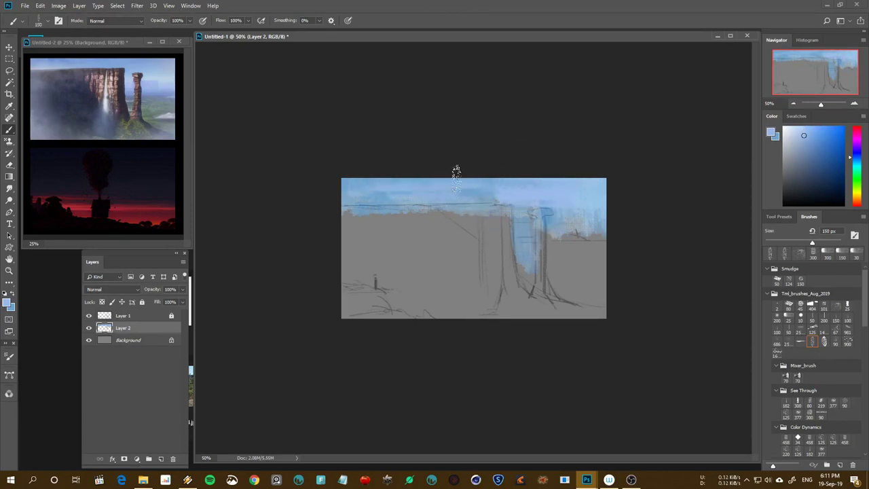
{"action": "left_click", "coordinate": [371, 193], "text": "alt"}
{"action": "left_click", "coordinate": [515, 193], "text": "alt"}
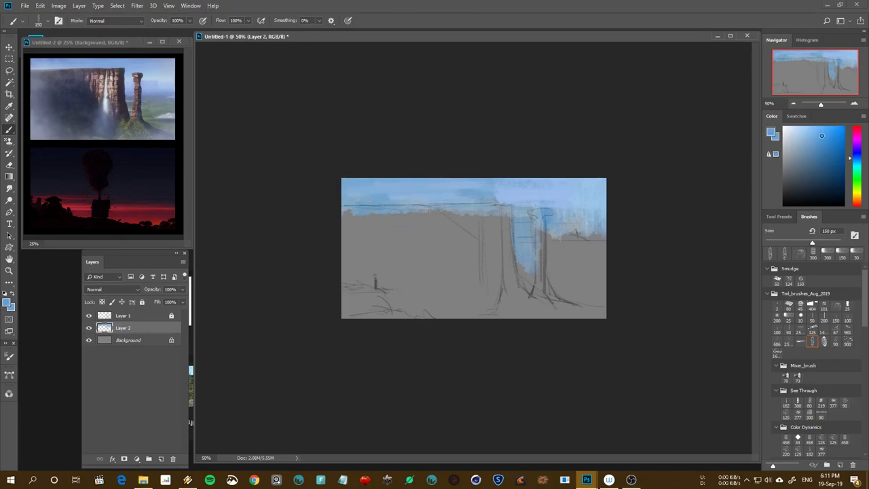
{"action": "mouse_move", "coordinate": [349, 178]}
{"action": "left_mouse_down"}
{"action": "mouse_move", "coordinate": [407, 193]}
{"action": "mouse_move", "coordinate": [445, 183]}
{"action": "mouse_move", "coordinate": [360, 188]}
{"action": "left_mouse_up"}
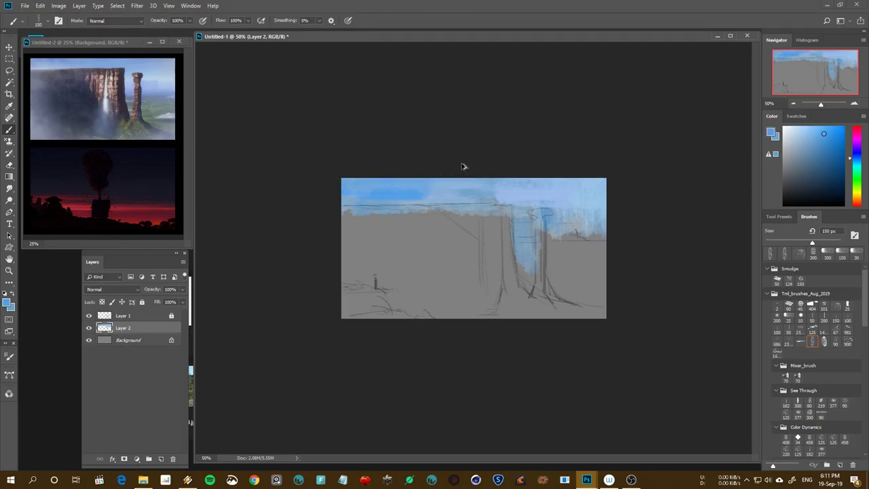
{"action": "left_click_drag", "start_coordinate": [425, 195], "coordinate": [342, 192]}
Sample varied sky blues and paint a pale 150 px streak near the right sky edge
{"action": "left_click", "coordinate": [814, 131]}
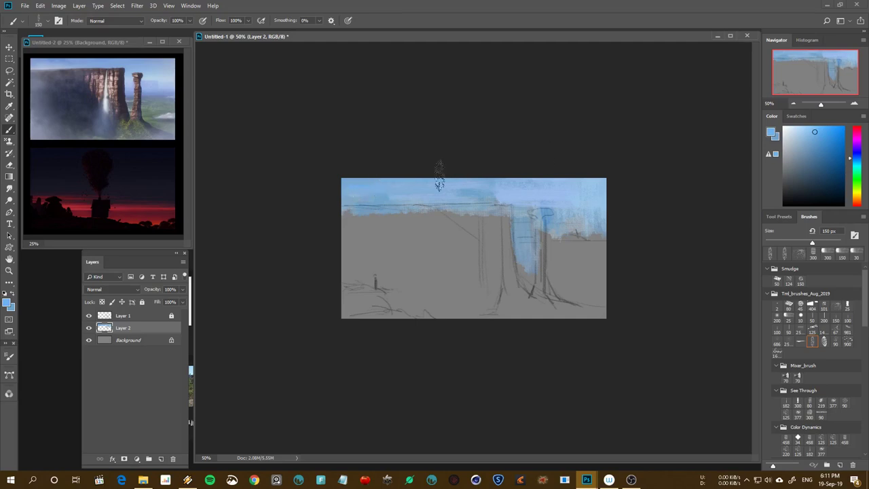
{"action": "key", "text": "bracketleft"}
{"action": "key", "text": "bracketleft"}
{"action": "left_click", "coordinate": [499, 199], "text": "alt"}
{"action": "left_click", "coordinate": [466, 190], "text": "alt"}
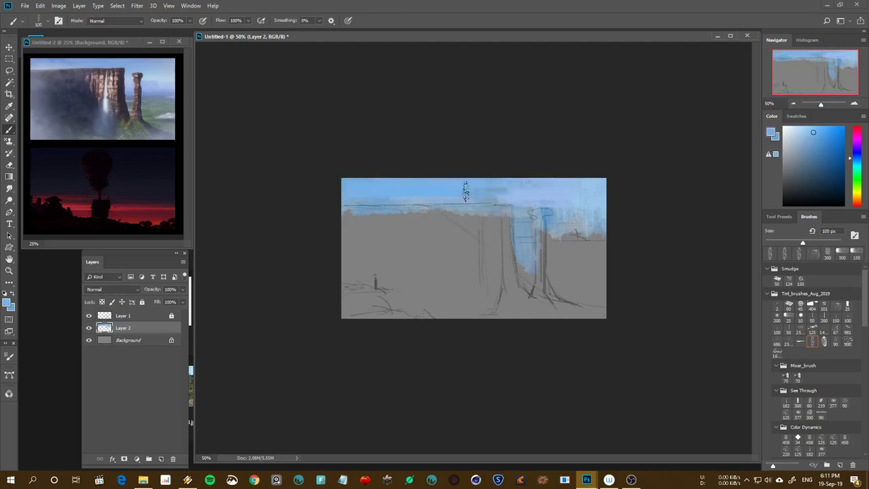
{"action": "left_click", "coordinate": [532, 191], "text": "alt"}
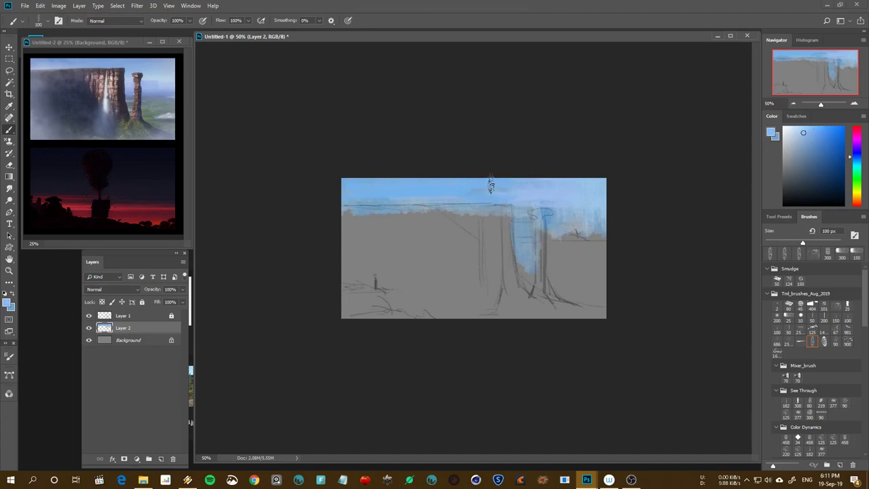
{"action": "left_click", "coordinate": [463, 186], "text": "alt"}
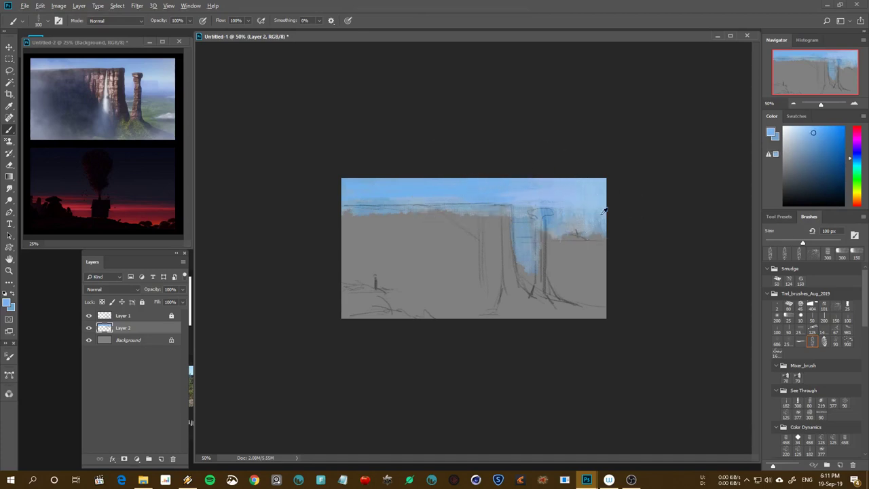
{"action": "left_click", "coordinate": [799, 131]}
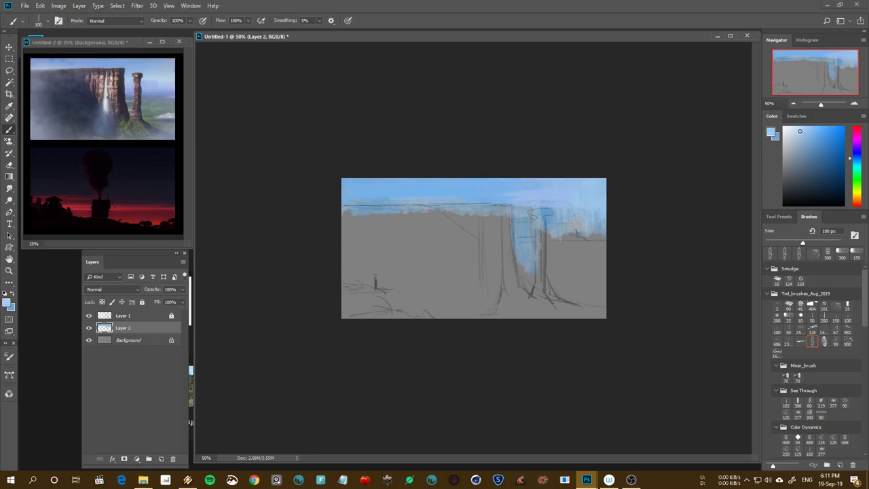
{"action": "left_click", "coordinate": [801, 344]}
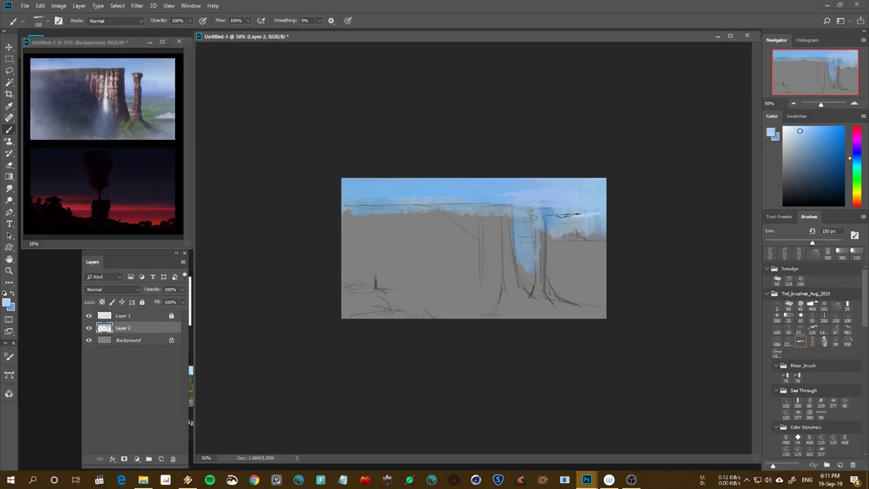
{"action": "left_click_drag", "start_coordinate": [568, 215], "coordinate": [604, 209]}
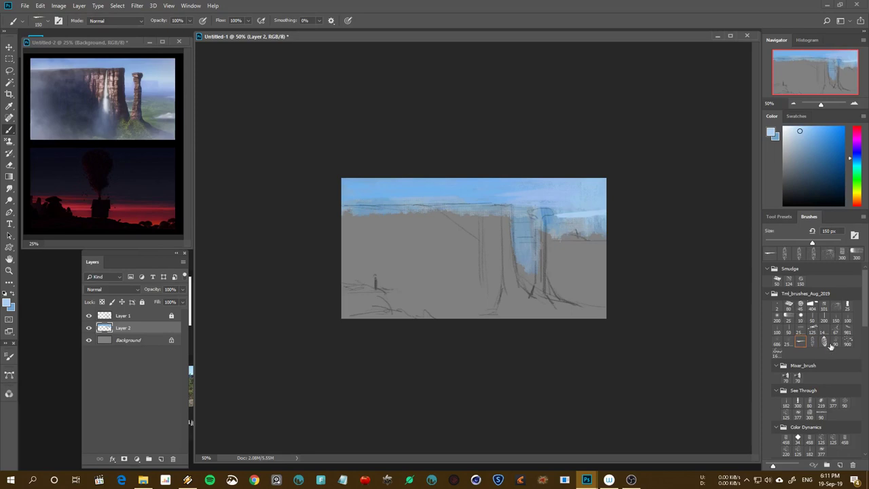
Undo the stray stroke and repaint the sky right of the waterfall lighter, with a near-white streak
{"action": "key", "text": "ctrl+z"}
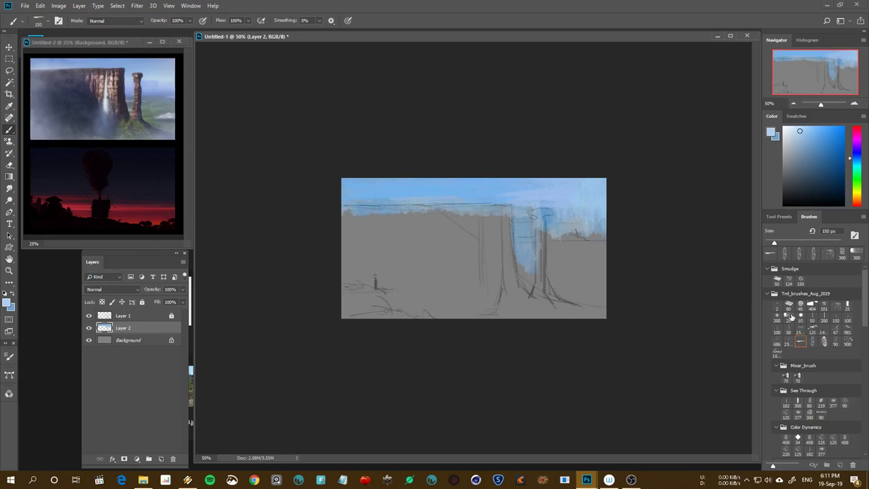
{"action": "left_click", "coordinate": [789, 316]}
{"action": "key", "text": "bracketright"}
{"action": "key", "text": "bracketright"}
{"action": "left_click_drag", "start_coordinate": [565, 220], "coordinate": [567, 216]}
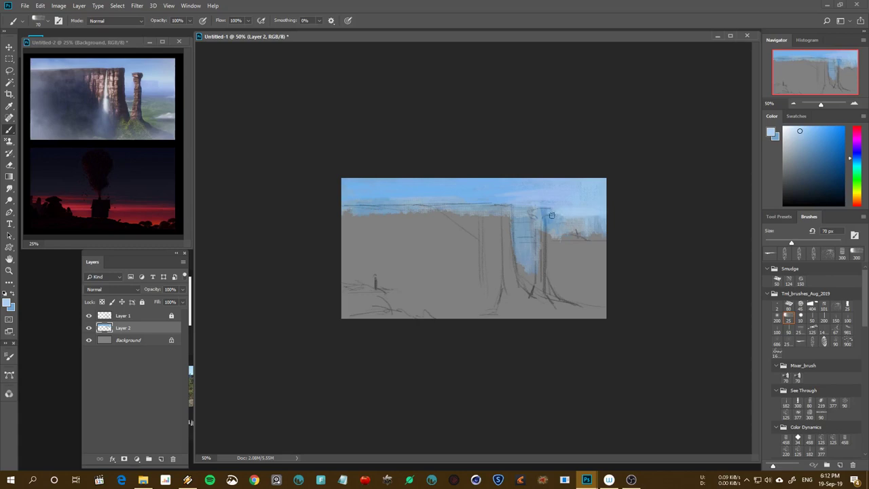
{"action": "left_click", "coordinate": [792, 127]}
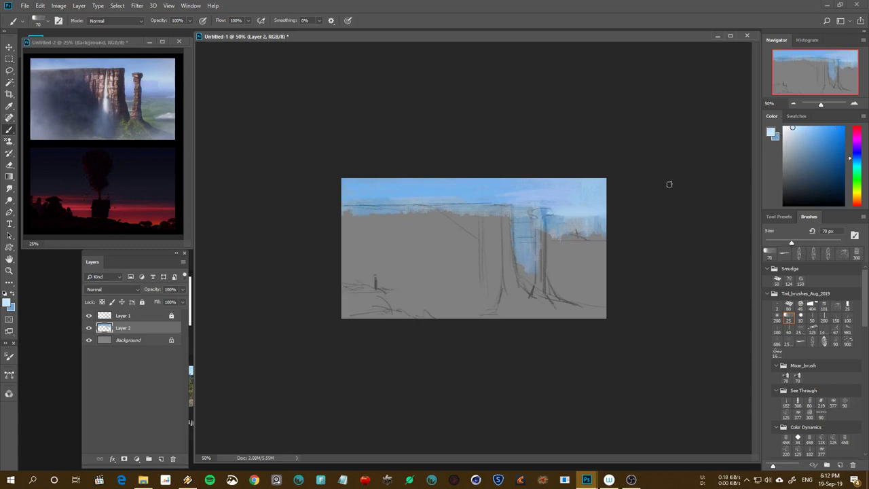
{"action": "left_click_drag", "start_coordinate": [591, 221], "coordinate": [604, 219]}
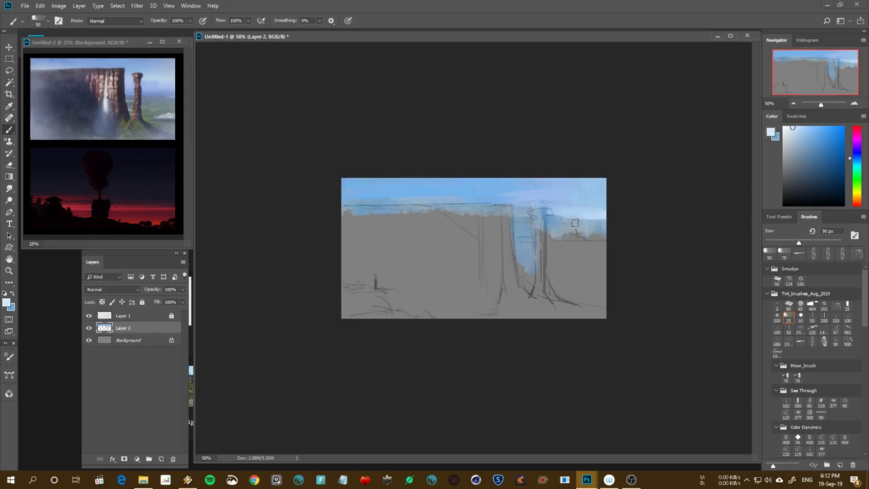
{"action": "left_click_drag", "start_coordinate": [566, 219], "coordinate": [628, 219]}
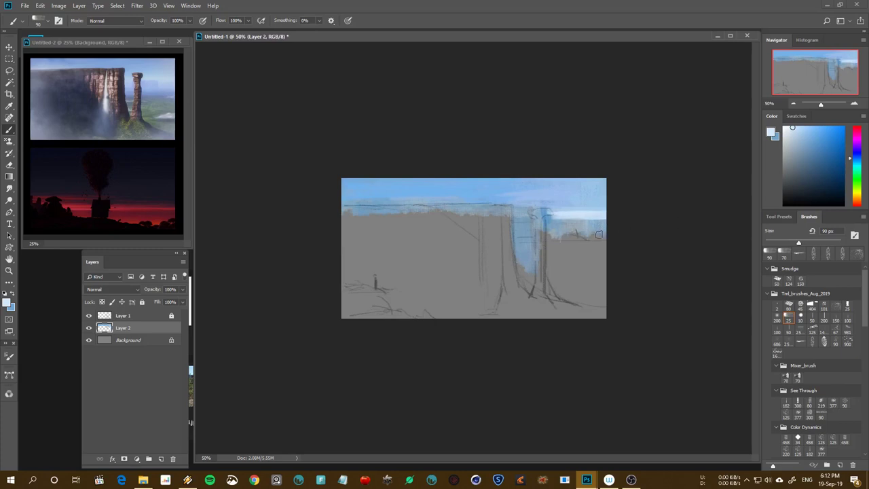
Extend sky blue over the ground edge, lighten the waterfall's right edge and the left sky edge
{"action": "left_click", "coordinate": [603, 216], "text": "alt"}
{"action": "key", "text": "bracketright"}
{"action": "left_click_drag", "start_coordinate": [568, 231], "coordinate": [610, 239]}
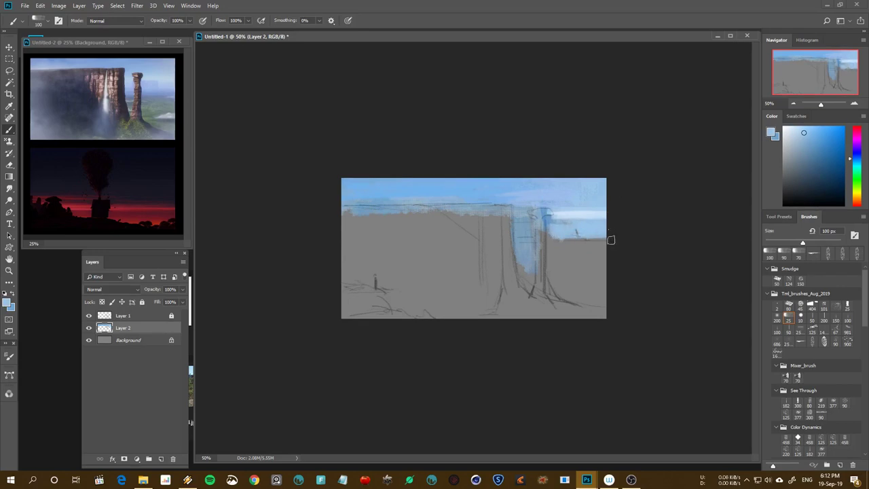
{"action": "mouse_move", "coordinate": [551, 230]}
{"action": "left_mouse_down"}
{"action": "mouse_move", "coordinate": [530, 264]}
{"action": "mouse_move", "coordinate": [513, 258]}
{"action": "mouse_move", "coordinate": [524, 248]}
{"action": "left_mouse_up"}
{"action": "key", "text": "bracketright"}
{"action": "key", "text": "bracketright"}
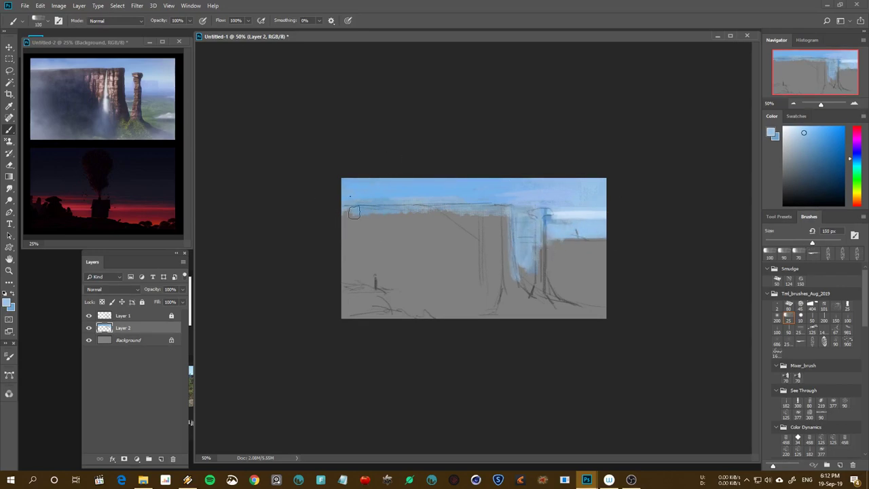
{"action": "left_click_drag", "start_coordinate": [353, 212], "coordinate": [367, 228]}
Dab a lighter blue over the top-left sky to cover the darker patch
{"action": "left_click_drag", "start_coordinate": [852, 165], "coordinate": [852, 159]}
{"action": "left_click", "coordinate": [819, 131]}
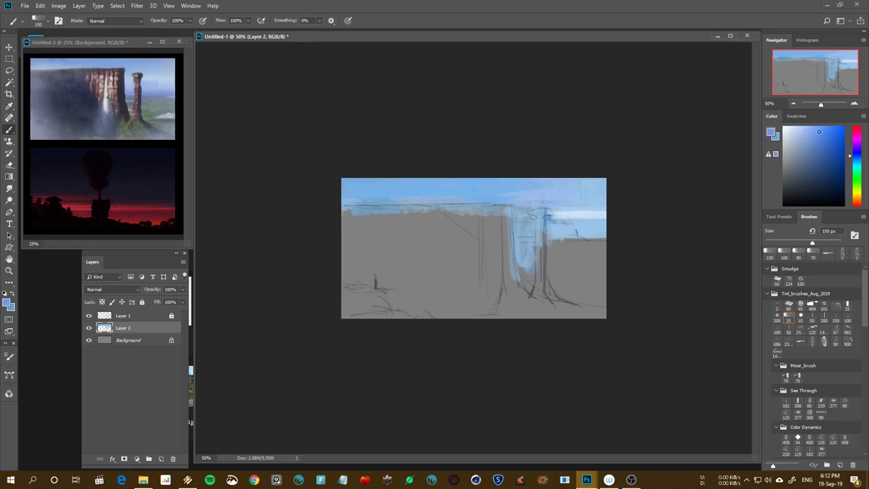
{"action": "left_click", "coordinate": [353, 184]}
{"action": "left_click", "coordinate": [350, 187]}
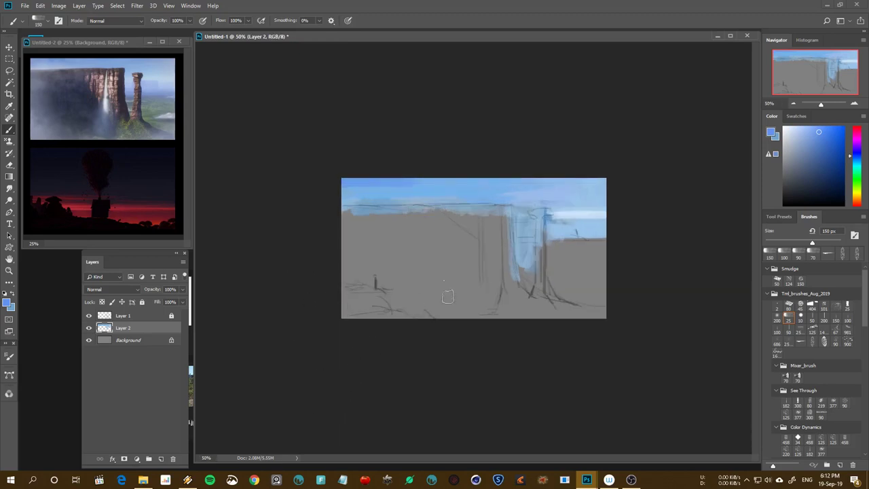
Switch to the Lasso, dismiss its warning, and add a new empty Layer 3
{"action": "key", "text": "l"}
{"action": "left_click", "coordinate": [352, 210]}
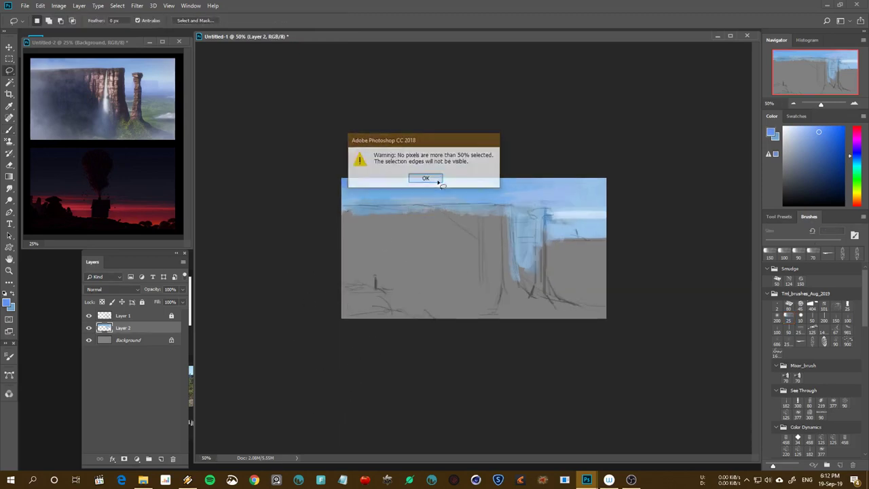
{"action": "key", "text": "Return"}
{"action": "key", "text": "ctrl+shift+alt+n"}
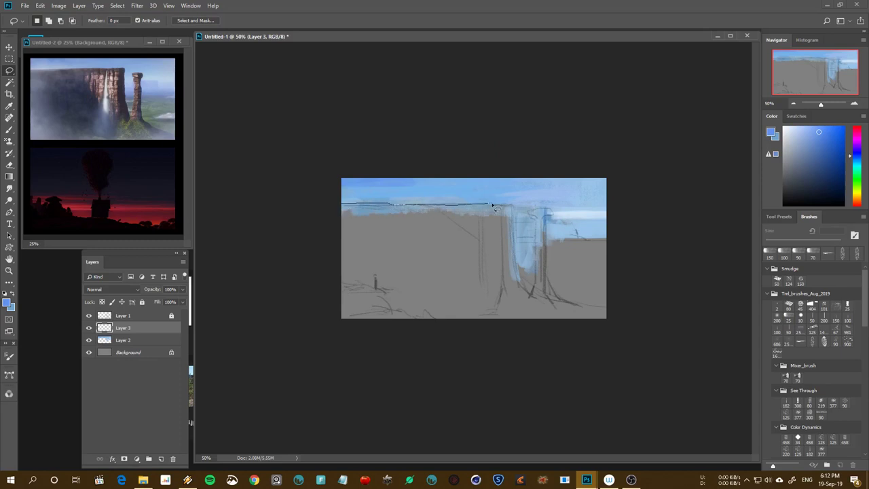
Lasso-select the cliff mass, rock pillar and ground below the sky line
{"action": "left_click_drag", "start_coordinate": [514, 206], "coordinate": [512, 246]}
{"action": "left_click_drag", "start_coordinate": [534, 296], "coordinate": [535, 265]}
{"action": "left_click_drag", "start_coordinate": [534, 220], "coordinate": [530, 216]}
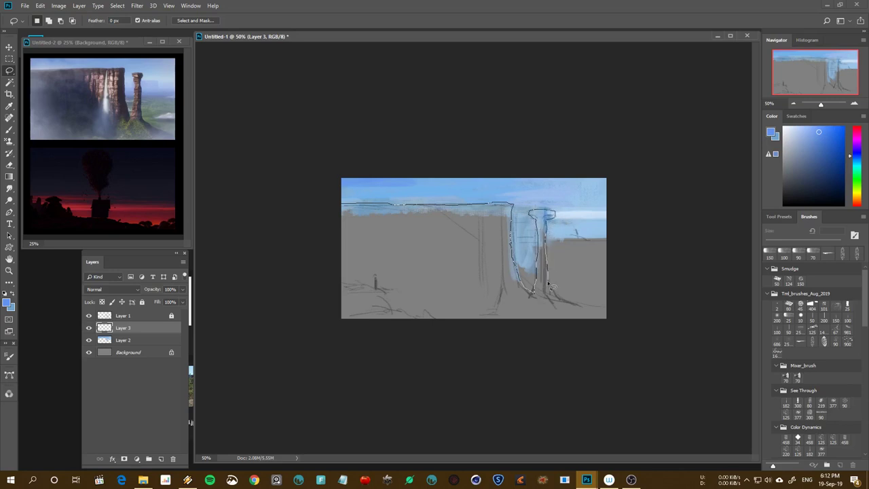
{"action": "mouse_move", "coordinate": [554, 302]}
{"action": "left_mouse_down"}
{"action": "mouse_move", "coordinate": [655, 339]}
{"action": "mouse_move", "coordinate": [287, 285]}
{"action": "mouse_move", "coordinate": [310, 218]}
{"action": "mouse_move", "coordinate": [237, 314]}
{"action": "left_mouse_up"}
{"action": "key", "text": "b"}
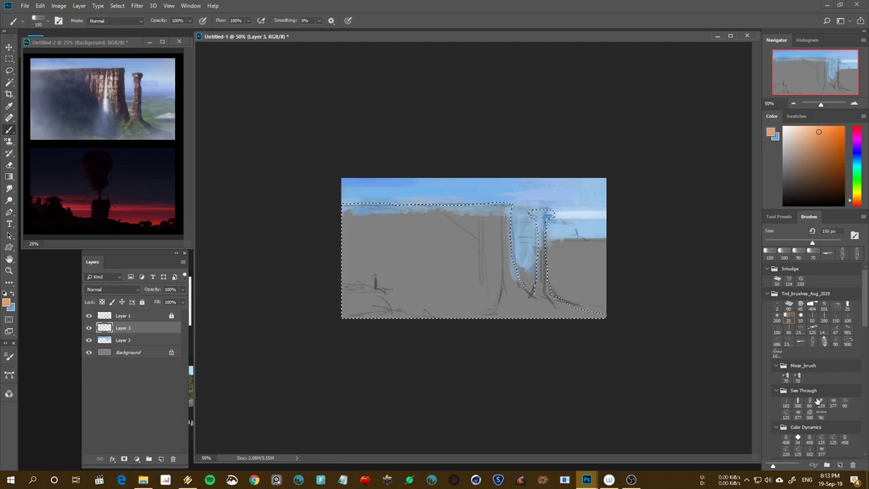
With the 458 px textured brush, paint orange on the left cliff, then cover it with light blue
{"action": "left_click", "coordinate": [809, 440]}
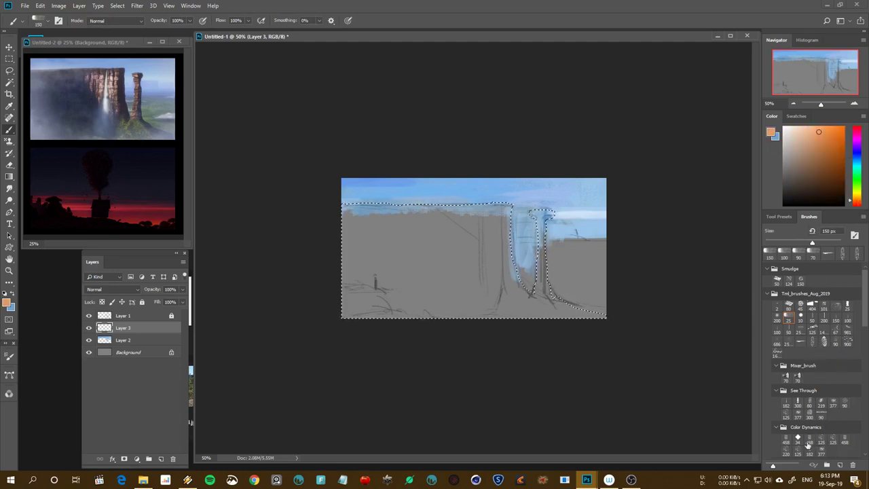
{"action": "left_click_drag", "start_coordinate": [426, 286], "coordinate": [368, 290]}
{"action": "mouse_move", "coordinate": [360, 224]}
{"action": "left_mouse_down"}
{"action": "mouse_move", "coordinate": [340, 237]}
{"action": "mouse_move", "coordinate": [359, 330]}
{"action": "left_mouse_up"}
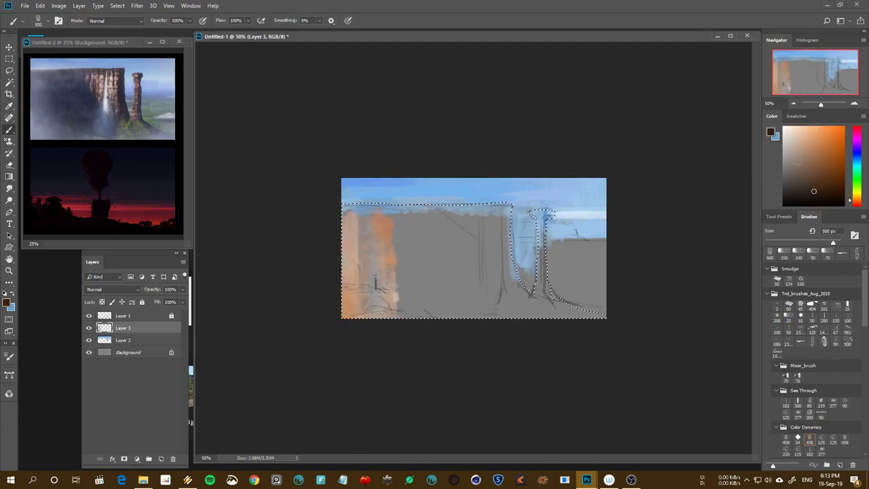
{"action": "left_click", "coordinate": [596, 236], "text": "alt"}
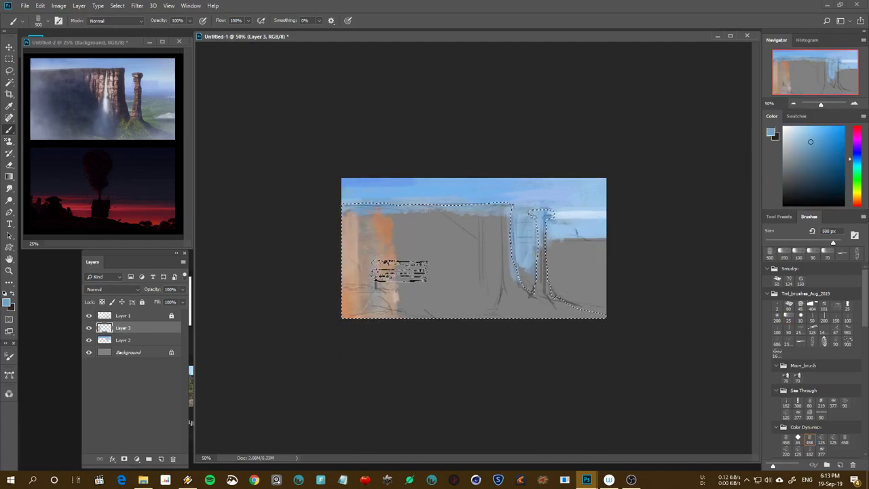
{"action": "left_click_drag", "start_coordinate": [419, 256], "coordinate": [405, 345]}
{"action": "left_click_drag", "start_coordinate": [394, 227], "coordinate": [367, 302]}
Set a dark brown background colour and paint tan textured strokes over the left cliff
{"action": "key", "text": "x"}
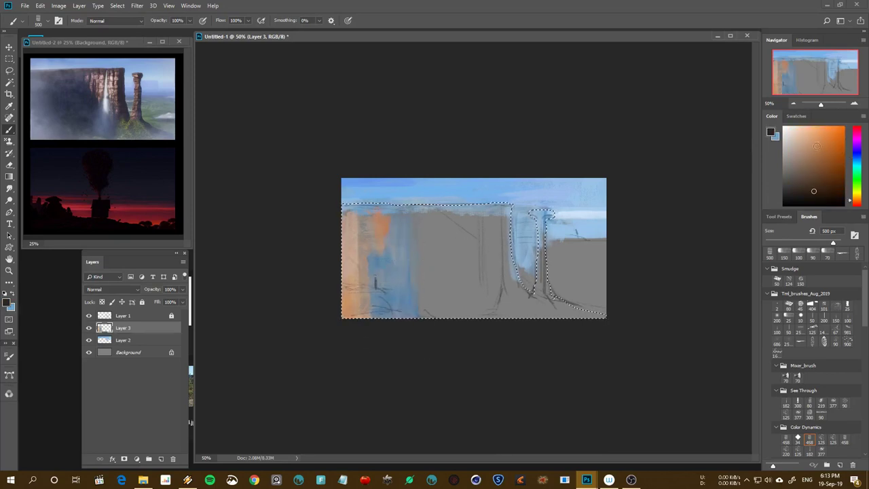
{"action": "left_click", "coordinate": [364, 295], "text": "alt"}
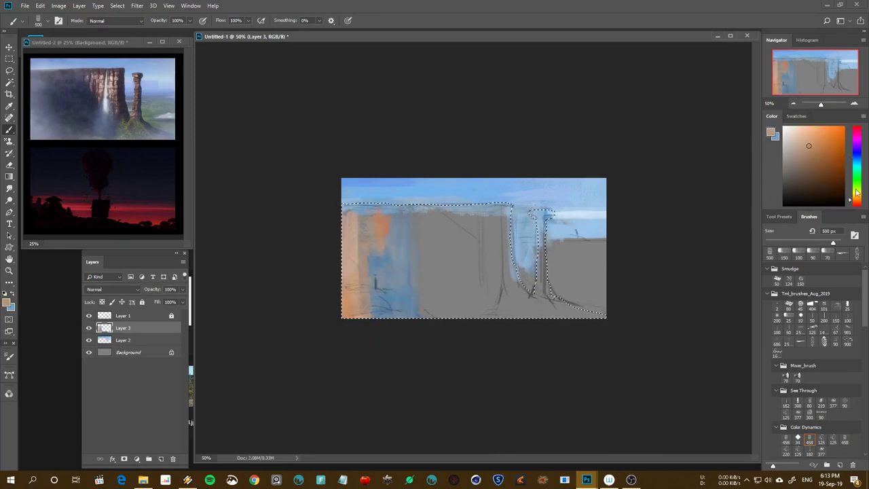
{"action": "left_click", "coordinate": [348, 291], "text": "alt"}
{"action": "key", "text": "x"}
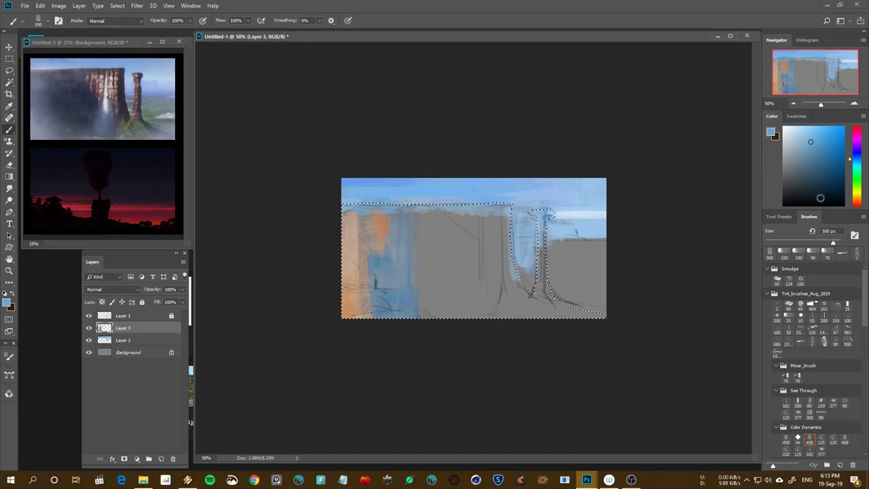
{"action": "left_click", "coordinate": [374, 275], "text": "alt"}
{"action": "mouse_move", "coordinate": [383, 272]}
{"action": "left_mouse_down"}
{"action": "mouse_move", "coordinate": [437, 285]}
{"action": "mouse_move", "coordinate": [380, 298]}
{"action": "mouse_move", "coordinate": [378, 261]}
{"action": "mouse_move", "coordinate": [378, 306]}
{"action": "mouse_move", "coordinate": [368, 310]}
{"action": "mouse_move", "coordinate": [349, 239]}
{"action": "mouse_move", "coordinate": [417, 268]}
{"action": "mouse_move", "coordinate": [442, 349]}
{"action": "mouse_move", "coordinate": [496, 378]}
{"action": "left_mouse_up"}
{"action": "left_click", "coordinate": [376, 285], "text": "alt"}
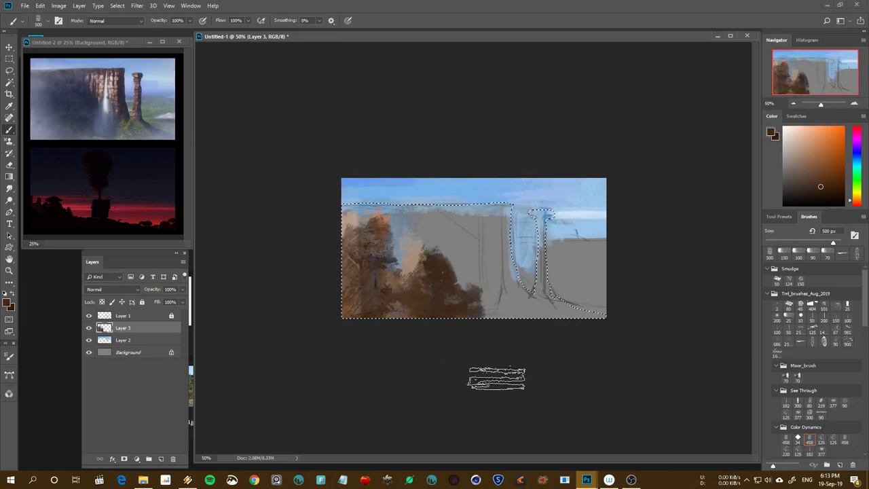
Switch to a large textured brush tip and paint strokes along the cliff's left edge
{"action": "key", "text": "bracketleft"}
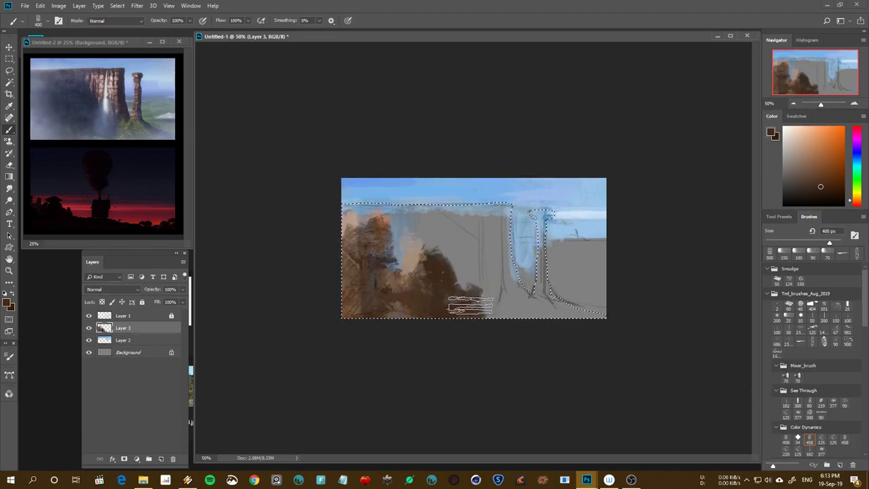
{"action": "key", "text": "comma"}
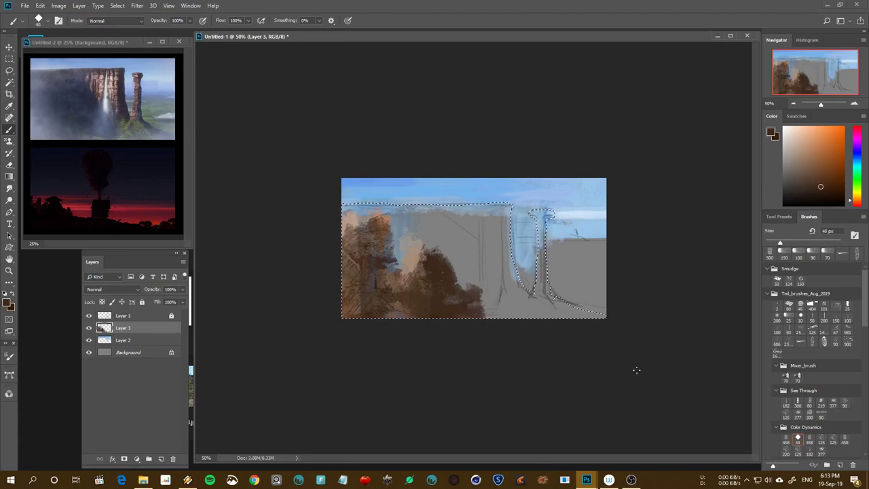
{"action": "key", "text": "e"}
{"action": "key", "text": "b"}
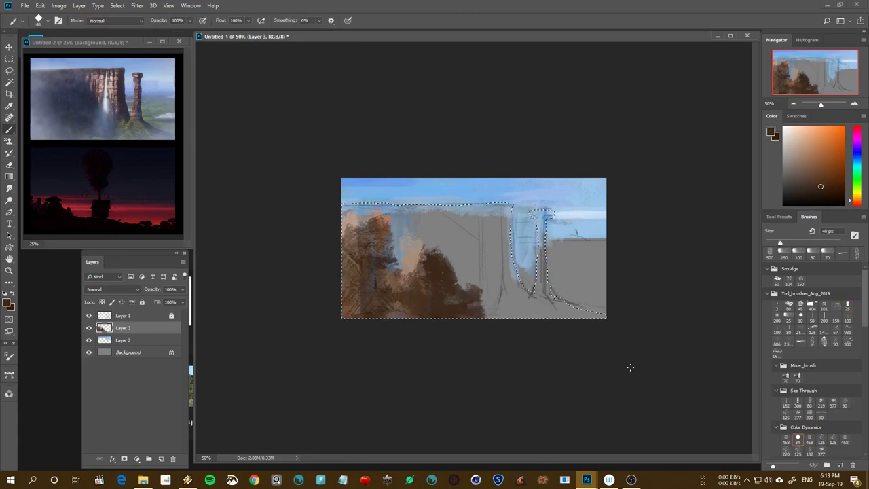
{"action": "key", "text": "period"}
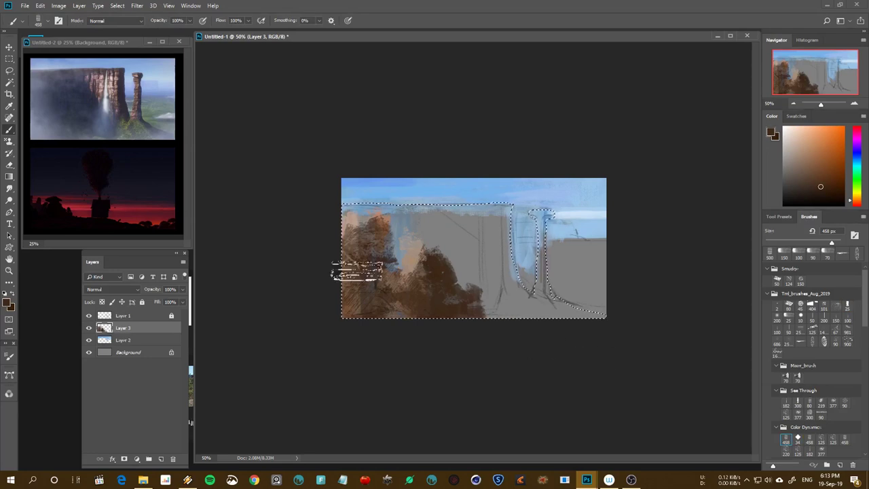
{"action": "mouse_move", "coordinate": [349, 272]}
{"action": "left_mouse_down"}
{"action": "mouse_move", "coordinate": [355, 330]}
{"action": "mouse_move", "coordinate": [338, 314]}
{"action": "left_mouse_up"}
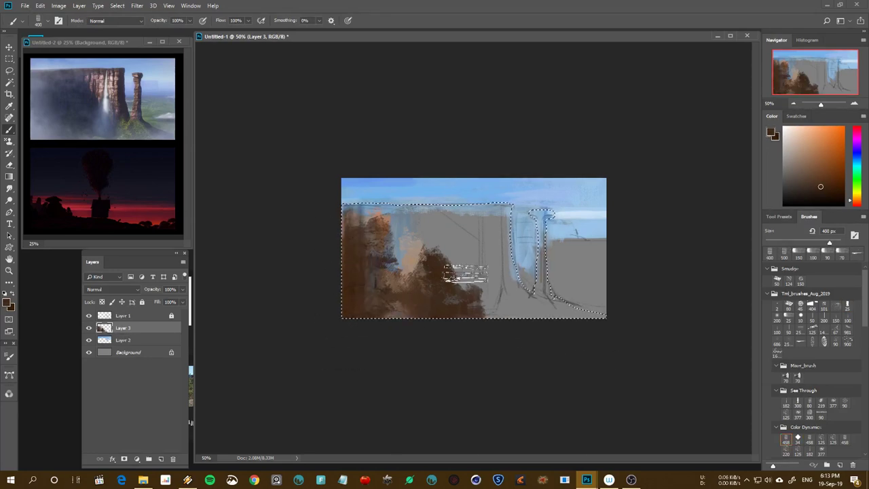
Darken the left brown cliff with a deep blue at 500 px, then reduce to 300 px
{"action": "left_click", "coordinate": [856, 155]}
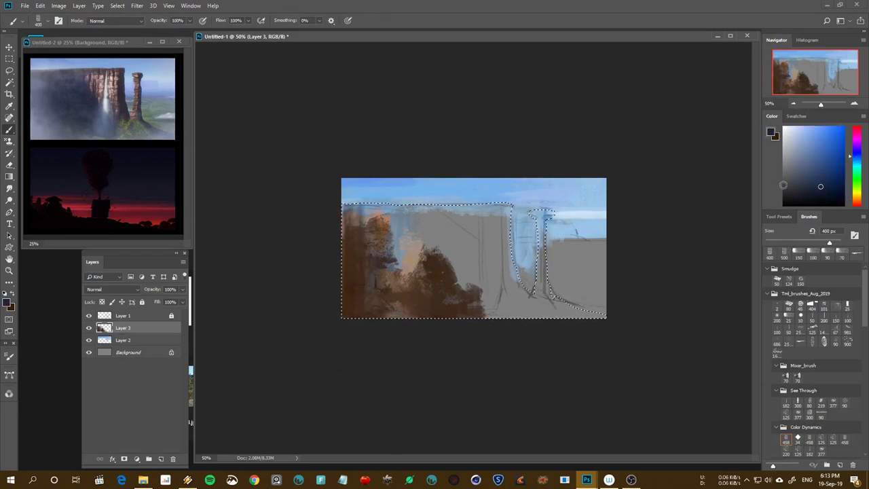
{"action": "left_click", "coordinate": [821, 197]}
{"action": "key", "text": "bracketright"}
{"action": "mouse_move", "coordinate": [324, 246]}
{"action": "left_mouse_down"}
{"action": "mouse_move", "coordinate": [360, 320]}
{"action": "mouse_move", "coordinate": [398, 355]}
{"action": "mouse_move", "coordinate": [411, 294]}
{"action": "mouse_move", "coordinate": [524, 329]}
{"action": "mouse_move", "coordinate": [509, 335]}
{"action": "mouse_move", "coordinate": [566, 326]}
{"action": "mouse_move", "coordinate": [500, 314]}
{"action": "left_mouse_up"}
{"action": "key", "text": "bracketleft"}
{"action": "key", "text": "bracketleft"}
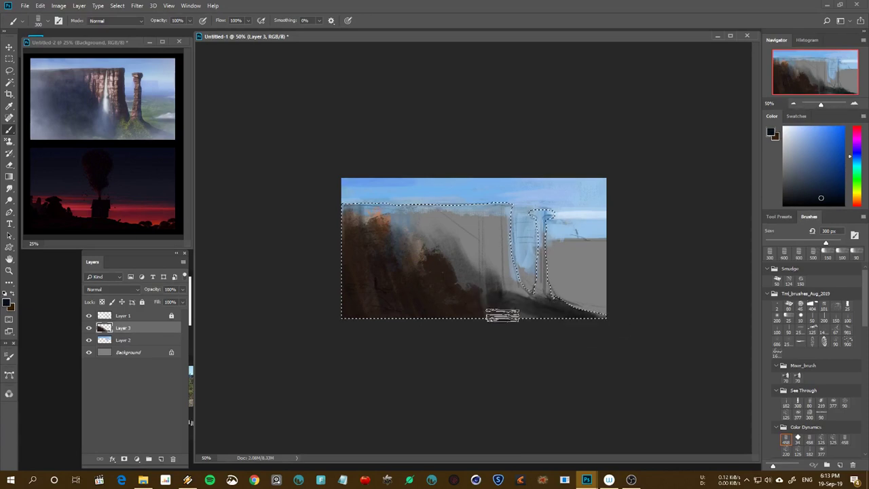
Paint two shades of green grass along the lower ground, then shrink the brush to 70 px
{"action": "left_click", "coordinate": [856, 164]}
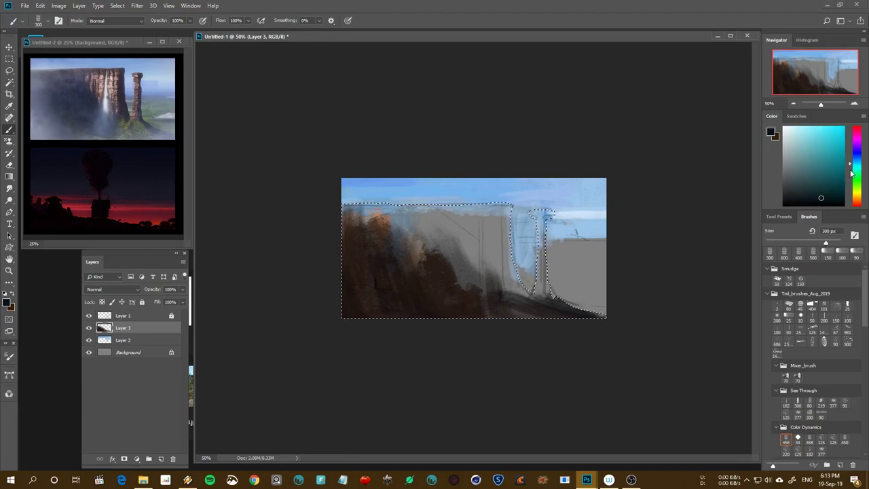
{"action": "left_click", "coordinate": [808, 173]}
{"action": "left_click_drag", "start_coordinate": [521, 298], "coordinate": [603, 316]}
{"action": "left_click", "coordinate": [809, 170]}
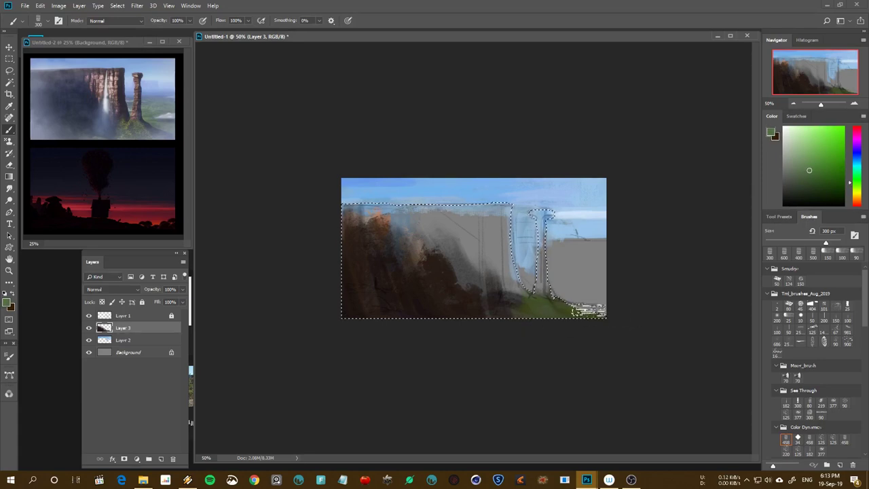
{"action": "left_click_drag", "start_coordinate": [496, 321], "coordinate": [530, 319]}
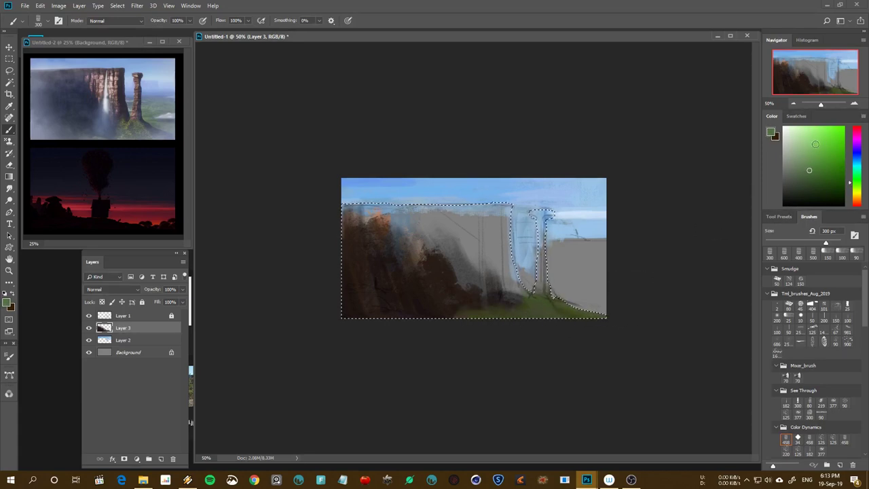
{"action": "left_click", "coordinate": [814, 152]}
{"action": "key", "text": "bracketleft"}
{"action": "key", "text": "bracketleft"}
{"action": "key", "text": "bracketleft"}
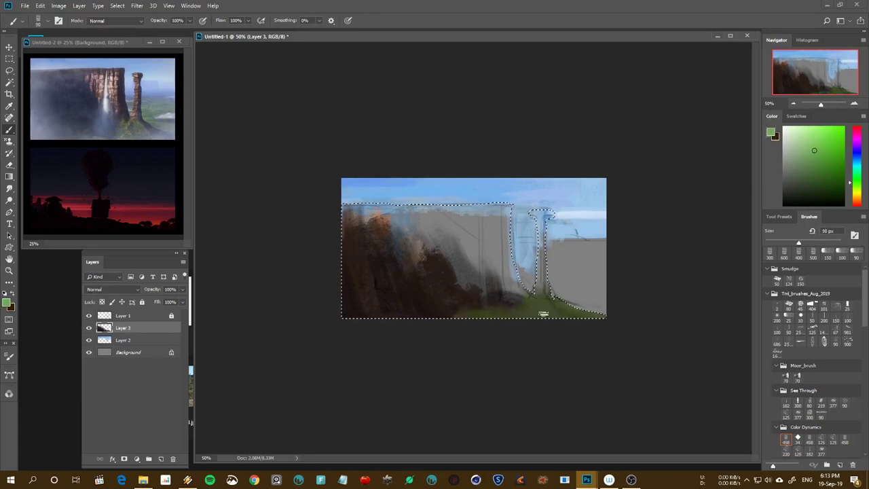
{"action": "key", "text": "bracketleft"}
{"action": "key", "text": "bracketleft"}
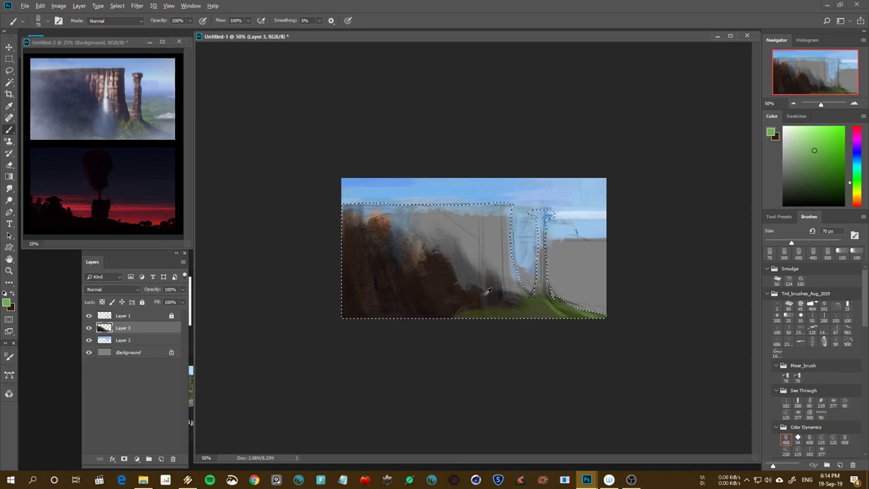
Sample dark brown and paint dark vertical strokes over the grey cliff face and the thin rock pillar
{"action": "left_click", "coordinate": [447, 278], "text": "alt"}
{"action": "mouse_move", "coordinate": [417, 204]}
{"action": "left_mouse_down"}
{"action": "mouse_move", "coordinate": [418, 266]}
{"action": "mouse_move", "coordinate": [440, 257]}
{"action": "left_mouse_up"}
{"action": "left_click_drag", "start_coordinate": [446, 205], "coordinate": [445, 265]}
{"action": "left_click_drag", "start_coordinate": [451, 205], "coordinate": [453, 275]}
{"action": "left_click_drag", "start_coordinate": [459, 204], "coordinate": [460, 260]}
{"action": "key", "text": "]"}
{"action": "mouse_move", "coordinate": [461, 217]}
{"action": "left_mouse_down"}
{"action": "mouse_move", "coordinate": [465, 285]}
{"action": "mouse_move", "coordinate": [478, 285]}
{"action": "left_mouse_up"}
{"action": "left_click_drag", "start_coordinate": [493, 217], "coordinate": [494, 278]}
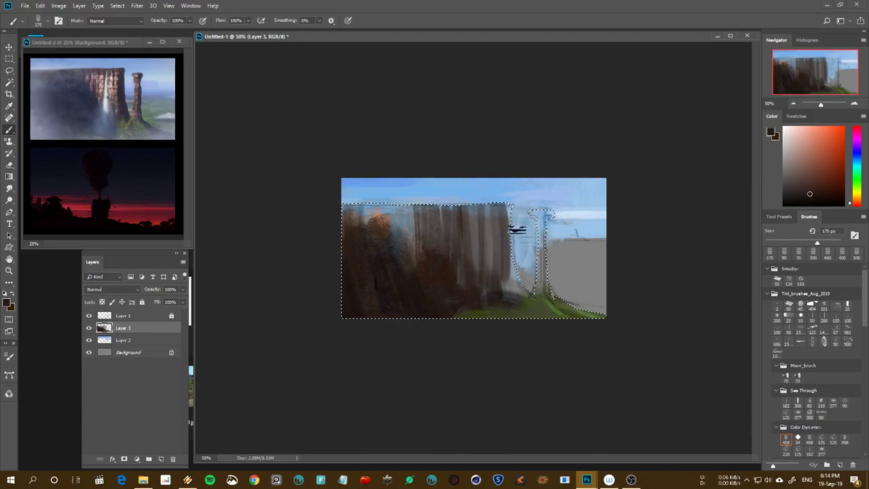
{"action": "left_click_drag", "start_coordinate": [542, 291], "coordinate": [539, 228]}
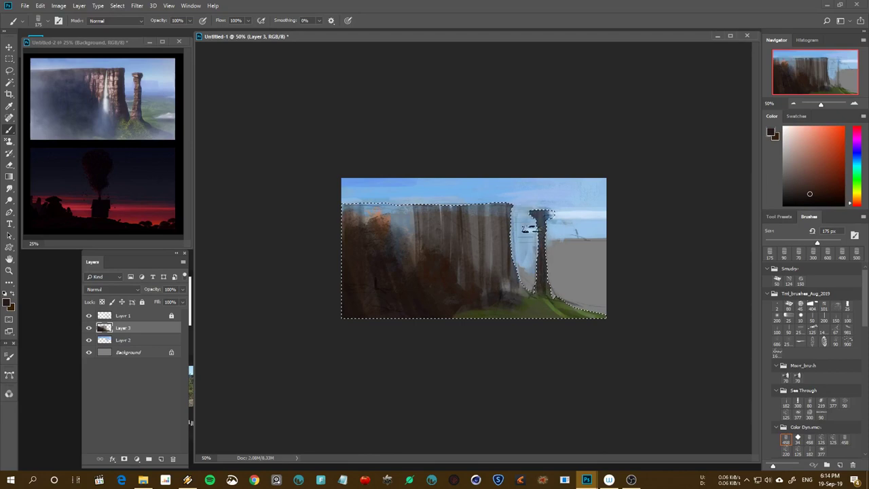
{"action": "key", "text": "]"}
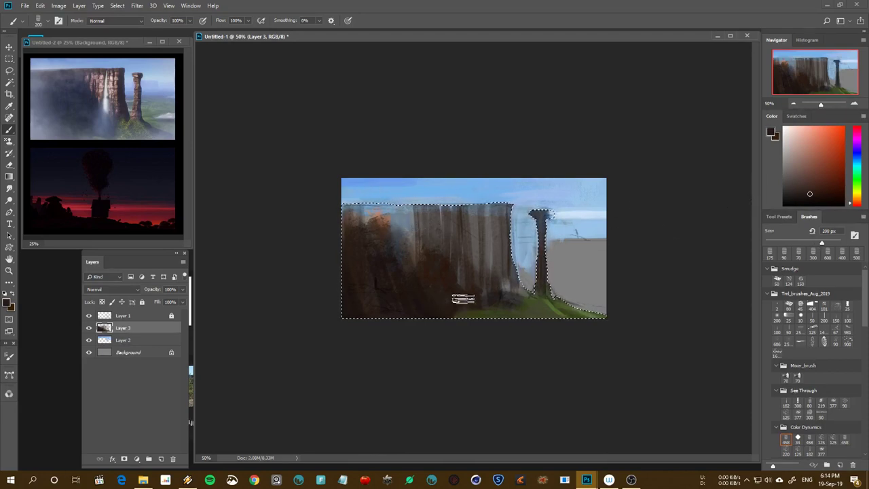
Add cream strokes at the cliff's left edge, then overpaint the upper cliff's light streaks with dark brown
{"action": "left_click", "coordinate": [484, 241], "text": "alt"}
{"action": "left_click_drag", "start_coordinate": [340, 224], "coordinate": [359, 227]}
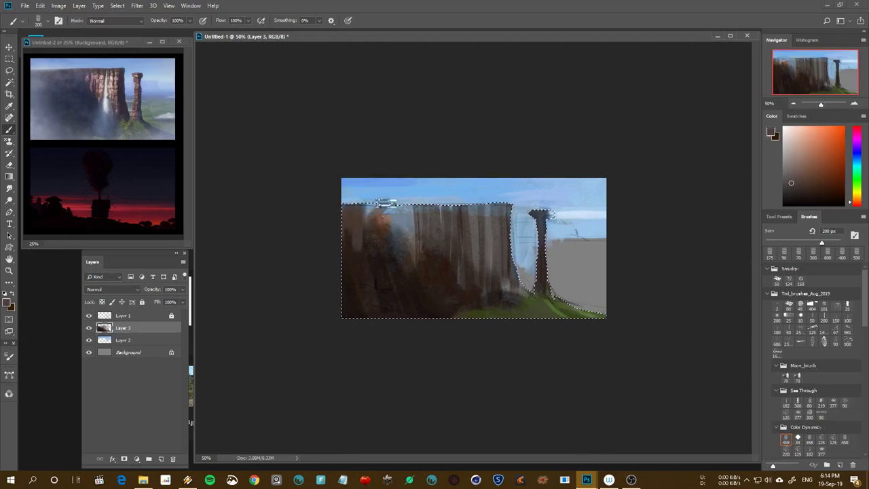
{"action": "left_click", "coordinate": [400, 250], "text": "alt"}
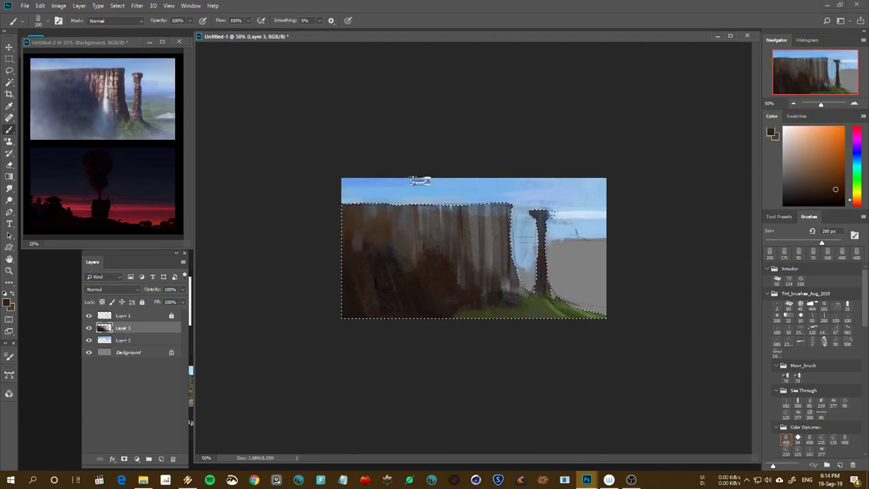
{"action": "left_click_drag", "start_coordinate": [412, 217], "coordinate": [383, 218]}
{"action": "left_click_drag", "start_coordinate": [487, 203], "coordinate": [475, 238]}
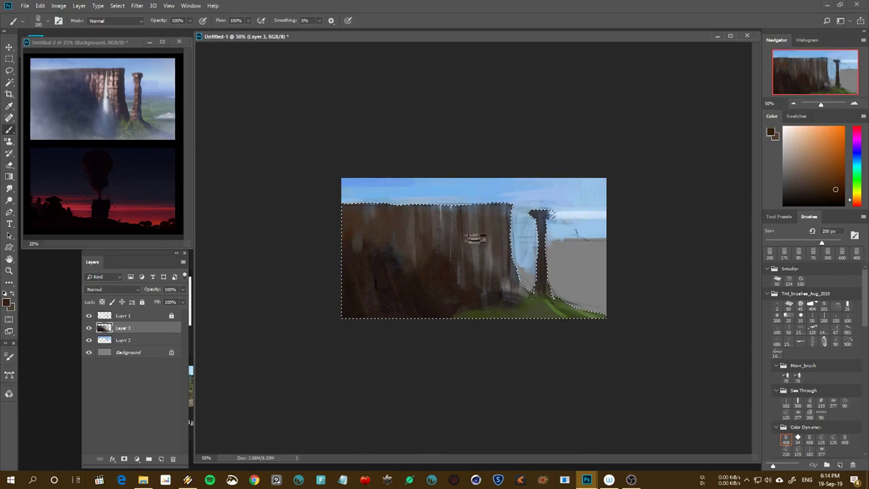
Paint light tan vertical highlight streaks on the cliff with a 125 px, then 80 px brush
{"action": "left_click", "coordinate": [805, 144]}
{"action": "key", "text": "bracketleft"}
{"action": "key", "text": "bracketleft"}
{"action": "key", "text": "bracketleft"}
{"action": "left_click_drag", "start_coordinate": [473, 204], "coordinate": [475, 262]}
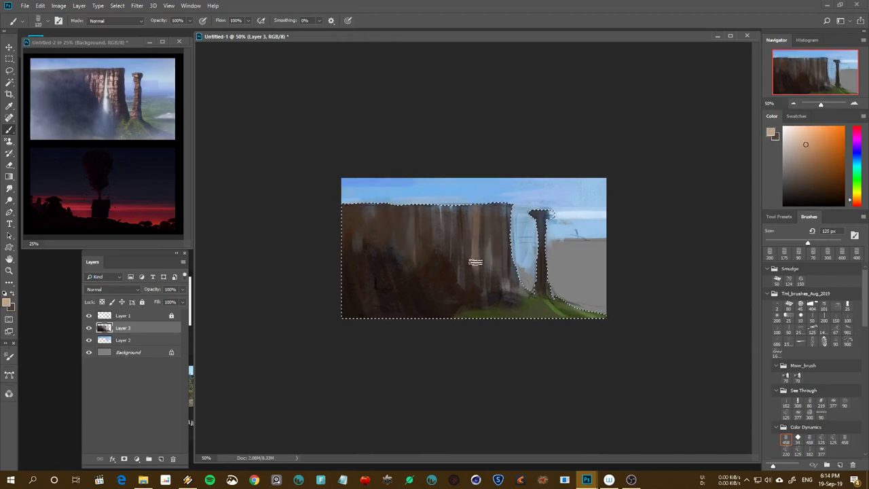
{"action": "mouse_move", "coordinate": [475, 224]}
{"action": "left_mouse_down"}
{"action": "mouse_move", "coordinate": [475, 271]}
{"action": "mouse_move", "coordinate": [470, 218]}
{"action": "mouse_move", "coordinate": [494, 262]}
{"action": "left_mouse_up"}
{"action": "key", "text": "bracketleft"}
{"action": "key", "text": "bracketleft"}
{"action": "key", "text": "bracketleft"}
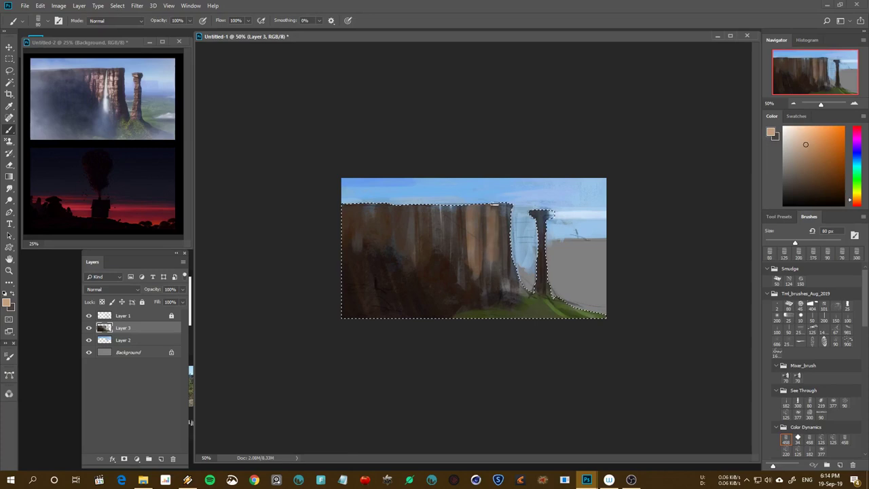
{"action": "left_click_drag", "start_coordinate": [495, 207], "coordinate": [497, 275]}
{"action": "left_click_drag", "start_coordinate": [494, 183], "coordinate": [499, 284]}
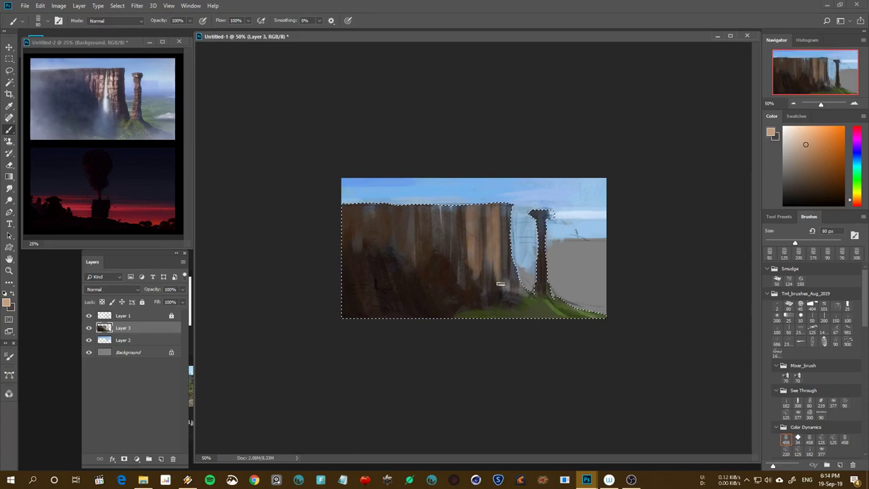
Add faint light peach streaks down the cliff face with a 90 px brush, then pick a blue-violet hue
{"action": "left_click", "coordinate": [550, 249], "text": "alt"}
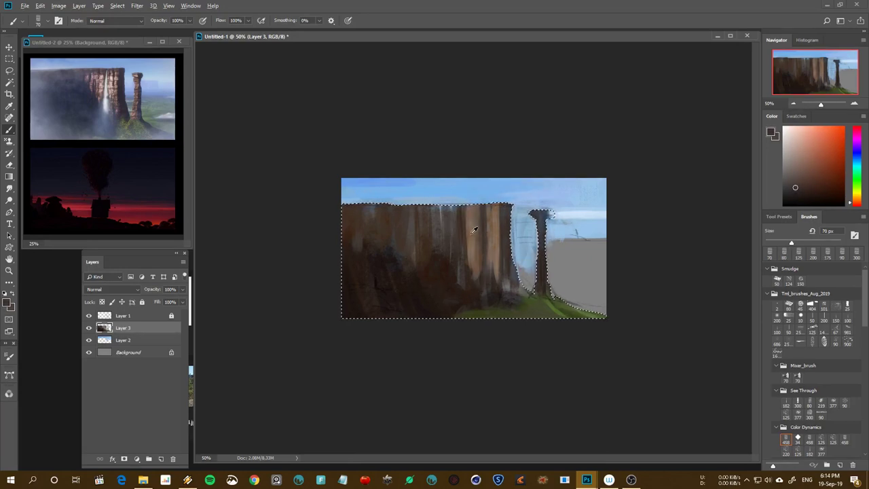
{"action": "left_click", "coordinate": [469, 230], "text": "alt"}
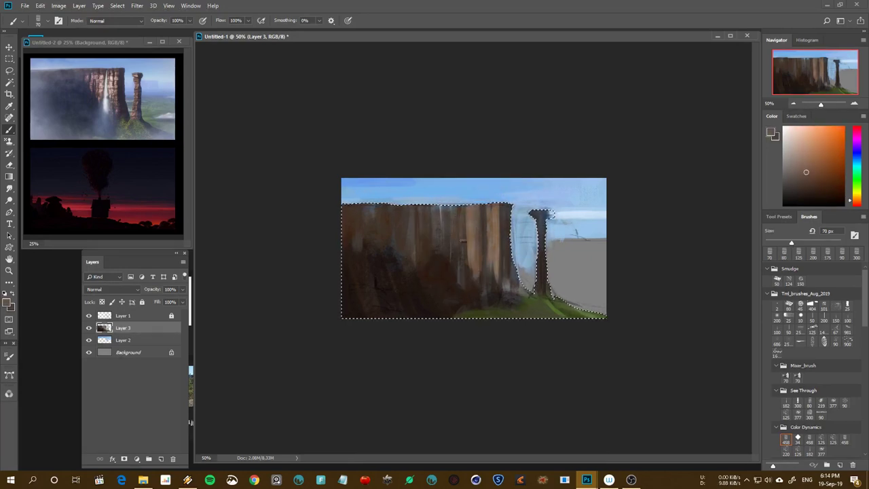
{"action": "left_click", "coordinate": [469, 236], "text": "alt"}
{"action": "key", "text": "bracketright"}
{"action": "key", "text": "bracketright"}
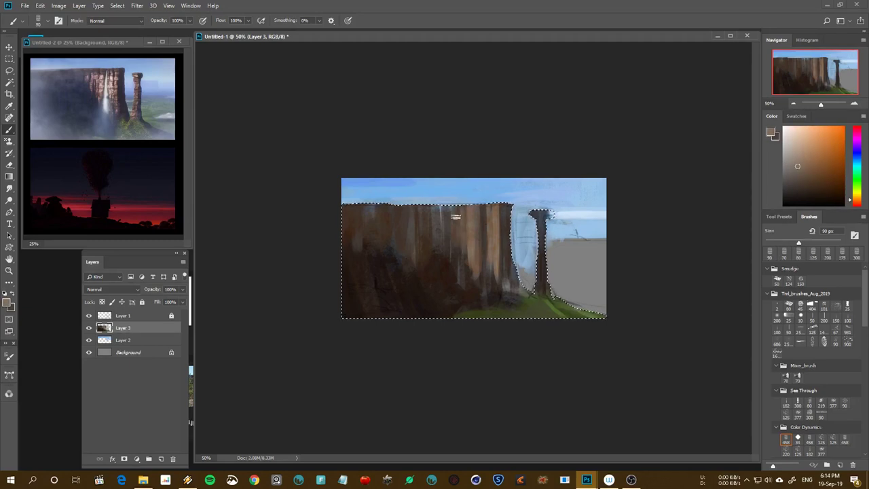
{"action": "left_click_drag", "start_coordinate": [798, 150], "coordinate": [804, 130]}
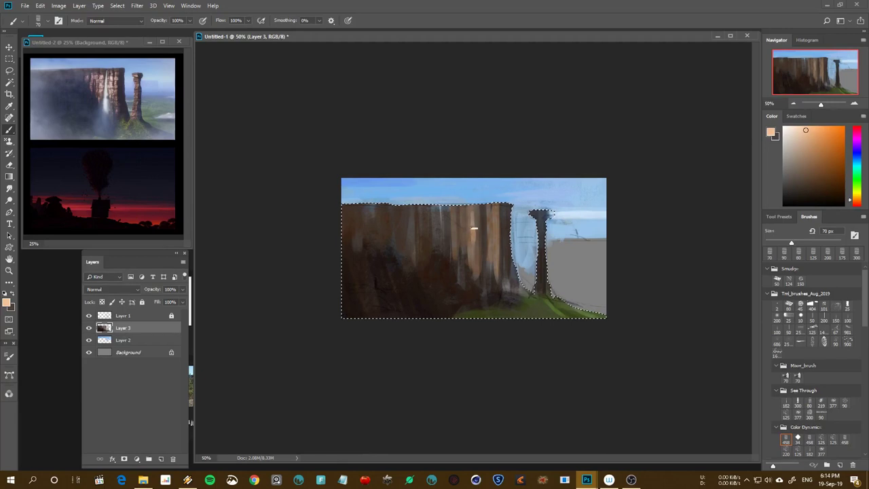
{"action": "left_click_drag", "start_coordinate": [492, 231], "coordinate": [491, 251]}
{"action": "mouse_move", "coordinate": [458, 215]}
{"action": "left_mouse_down"}
{"action": "mouse_move", "coordinate": [454, 254]}
{"action": "mouse_move", "coordinate": [466, 254]}
{"action": "left_mouse_up"}
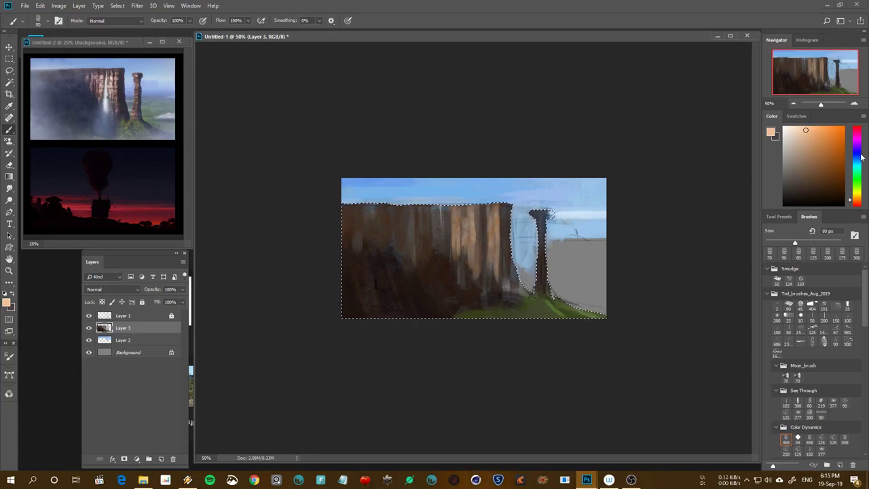
{"action": "left_click", "coordinate": [857, 151]}
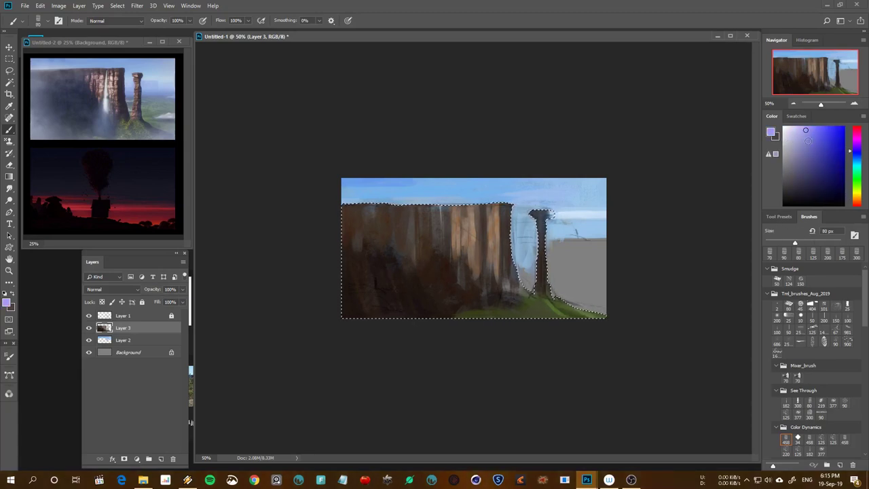
Shade the cliff's left edge and left part dark navy with a 300 px brush
{"action": "left_click_drag", "start_coordinate": [811, 141], "coordinate": [797, 191]}
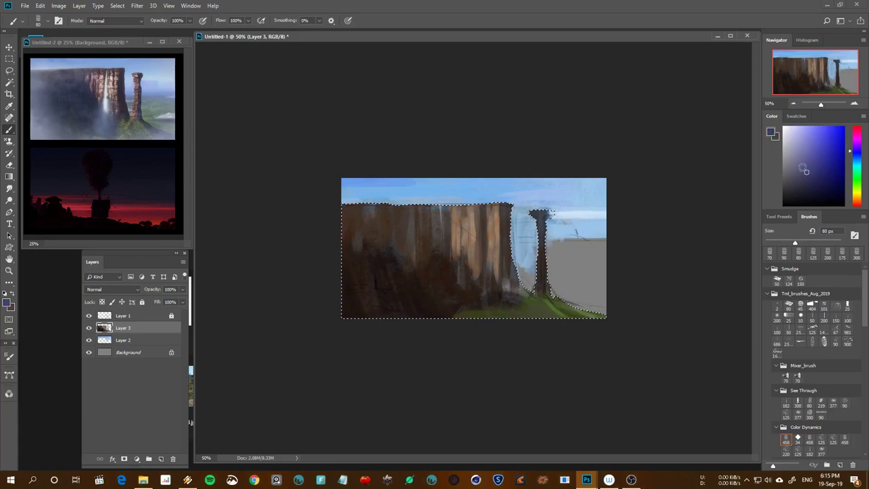
{"action": "key", "text": "bracketright"}
{"action": "key", "text": "bracketright"}
{"action": "key", "text": "bracketright"}
{"action": "left_click_drag", "start_coordinate": [349, 204], "coordinate": [351, 314]}
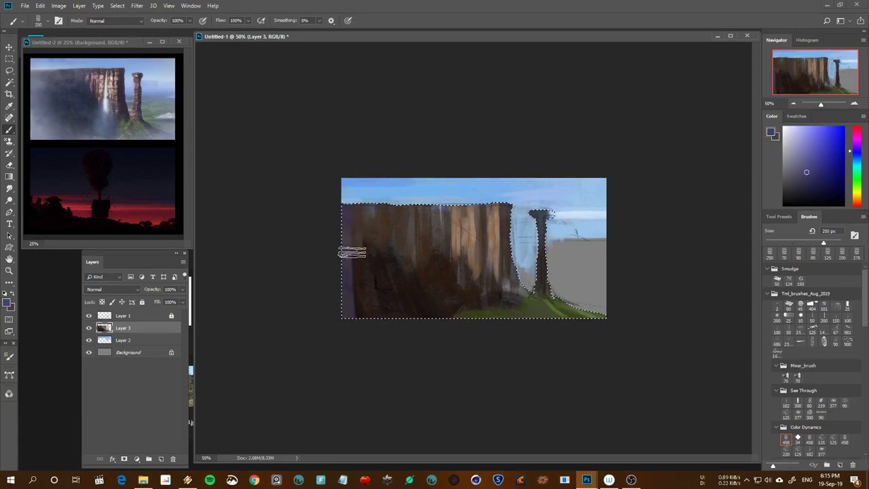
{"action": "key", "text": "ctrl+z"}
{"action": "left_click", "coordinate": [344, 230], "text": "alt"}
{"action": "key", "text": "bracketright"}
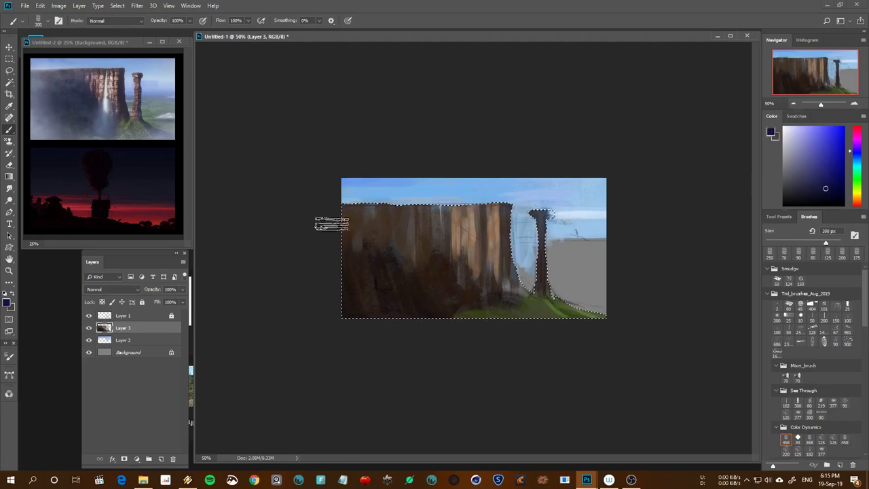
{"action": "left_click_drag", "start_coordinate": [348, 231], "coordinate": [351, 302]}
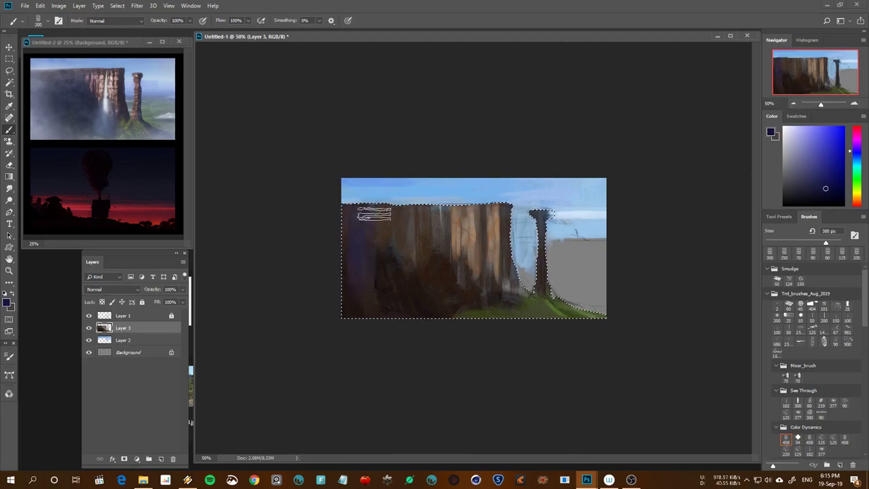
{"action": "mouse_move", "coordinate": [374, 214]}
{"action": "left_mouse_down"}
{"action": "mouse_move", "coordinate": [389, 278]}
{"action": "mouse_move", "coordinate": [419, 279]}
{"action": "left_mouse_up"}
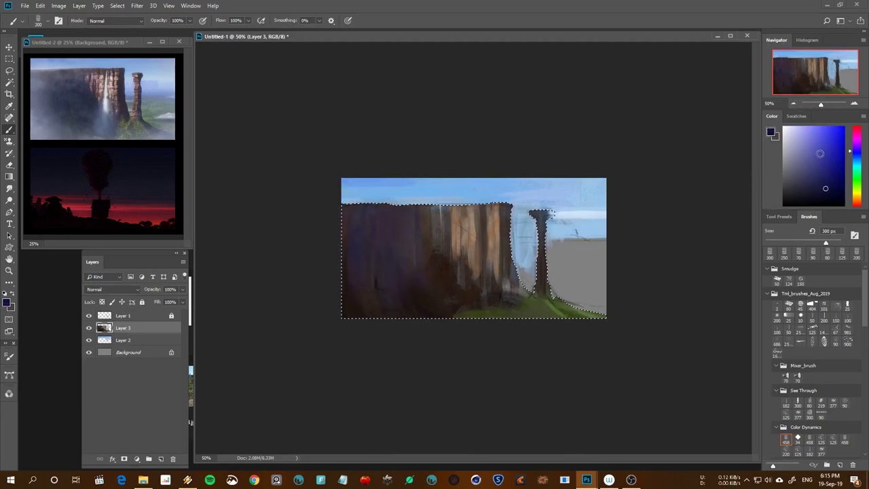
Sample a dark green-brown and paint a dark greenish stroke along the cliff base
{"action": "left_click", "coordinate": [821, 182]}
{"action": "key", "text": "bracketright"}
{"action": "left_click", "coordinate": [403, 288], "text": "alt"}
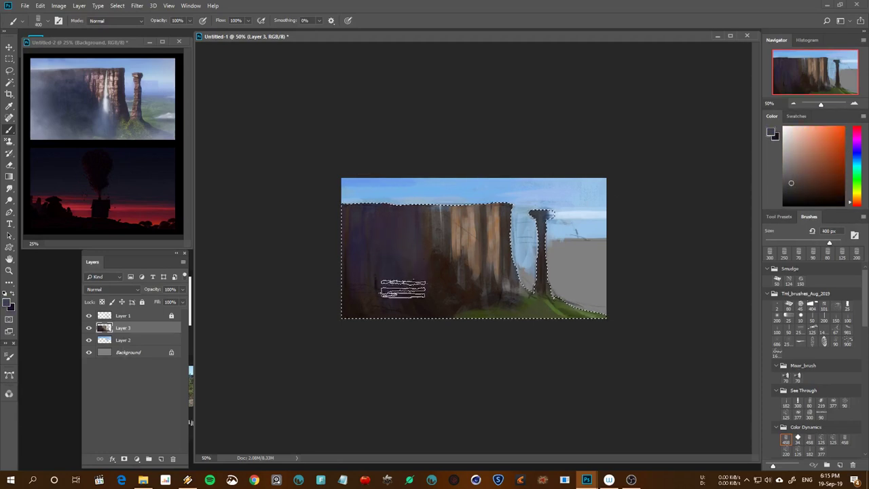
{"action": "left_click", "coordinate": [479, 255], "text": "alt"}
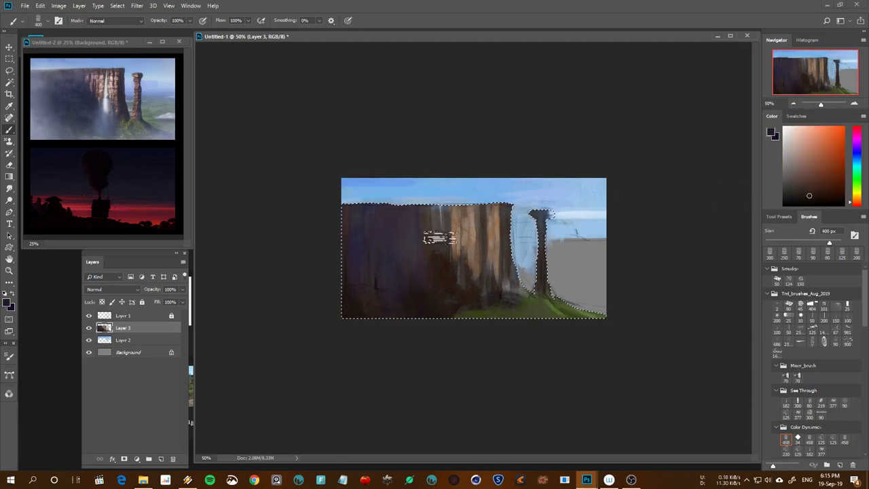
{"action": "key", "text": "bracketleft"}
{"action": "key", "text": "bracketleft"}
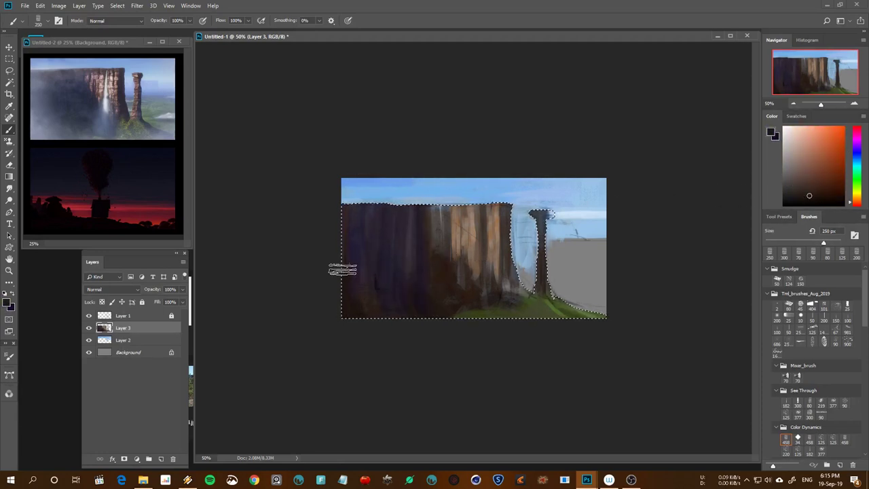
{"action": "left_click", "coordinate": [521, 313], "text": "alt"}
{"action": "key", "text": "bracketright"}
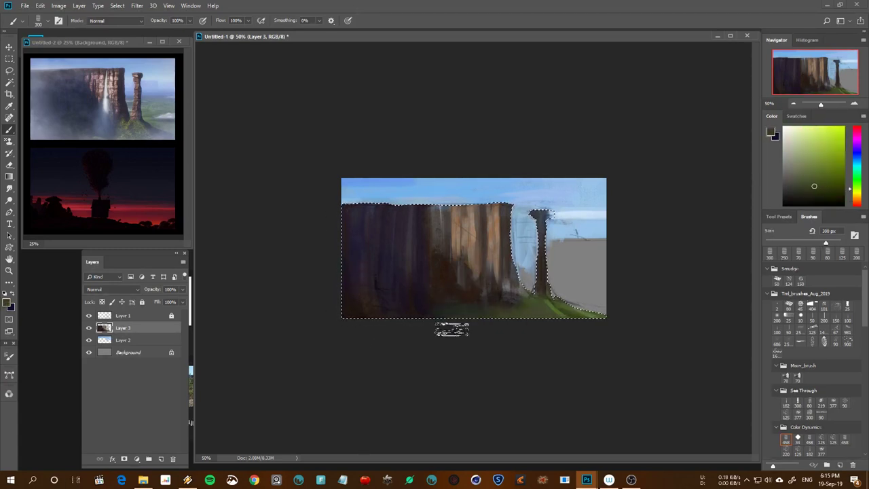
{"action": "left_click", "coordinate": [479, 303], "text": "alt"}
{"action": "left_click_drag", "start_coordinate": [480, 304], "coordinate": [342, 314]}
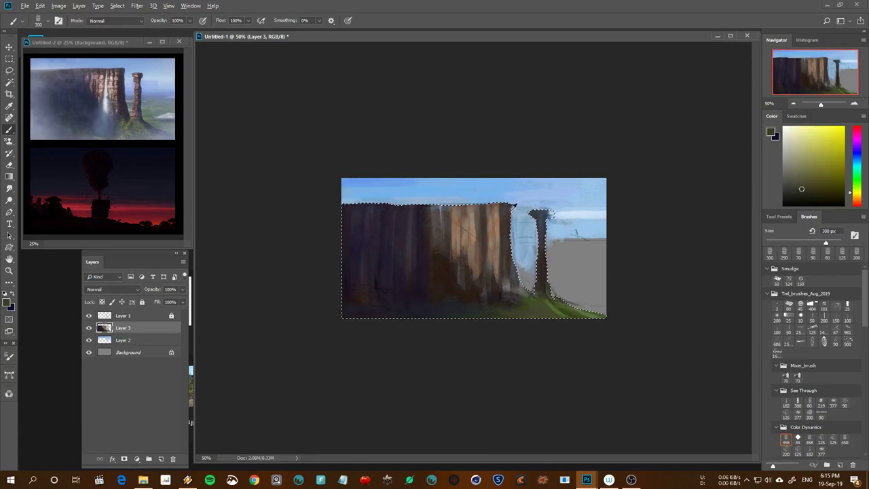
Pick a dark blue painting colour after sampling sky blue and dark brown
{"action": "left_click", "coordinate": [568, 209], "text": "alt"}
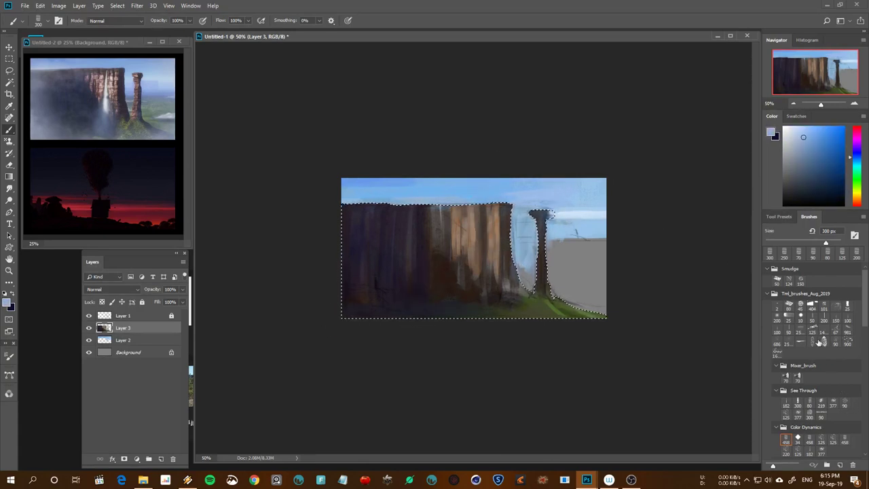
{"action": "left_click", "coordinate": [501, 285], "text": "alt"}
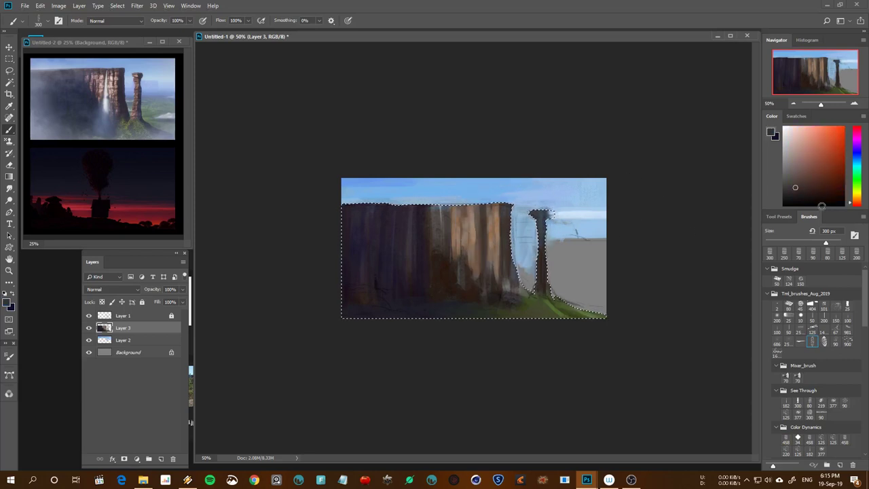
{"action": "left_click", "coordinate": [856, 153]}
{"action": "left_click", "coordinate": [822, 194]}
Load a light tan with a 35 px brush for cliff highlights, then deselect the cliff outline
{"action": "key", "text": "bracketleft"}
{"action": "key", "text": "bracketleft"}
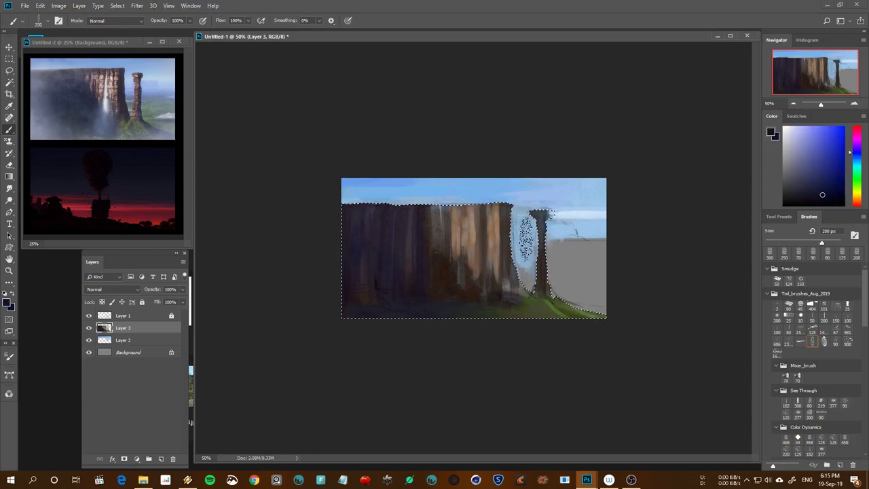
{"action": "key", "text": "bracketleft"}
{"action": "key", "text": "bracketleft"}
{"action": "key", "text": "bracketleft"}
{"action": "key", "text": "bracketleft"}
{"action": "key", "text": "bracketleft"}
{"action": "key", "text": "bracketleft"}
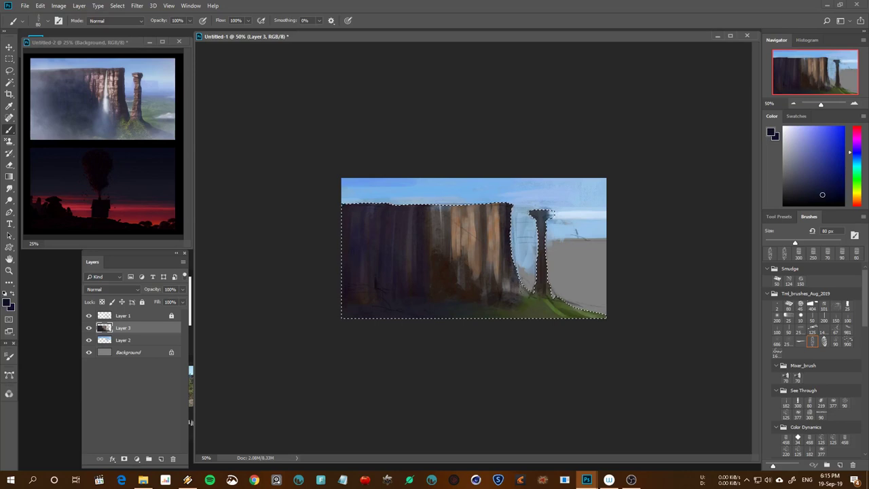
{"action": "left_click", "coordinate": [509, 265], "text": "alt"}
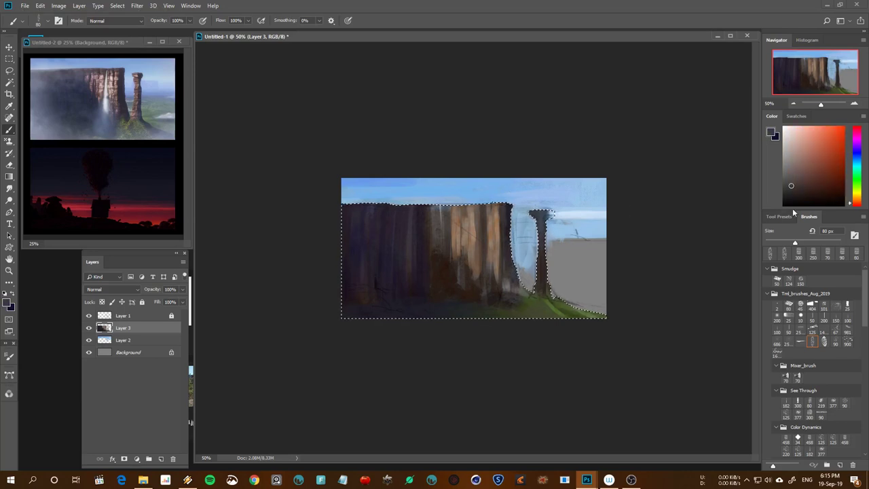
{"action": "left_click", "coordinate": [813, 195]}
{"action": "left_click", "coordinate": [486, 221], "text": "alt"}
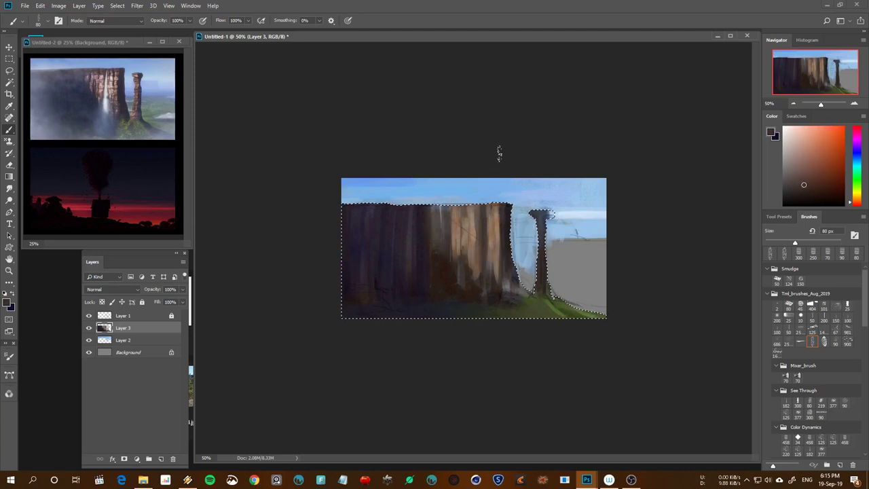
{"action": "key", "text": "bracketleft"}
{"action": "left_click", "coordinate": [478, 224], "text": "alt"}
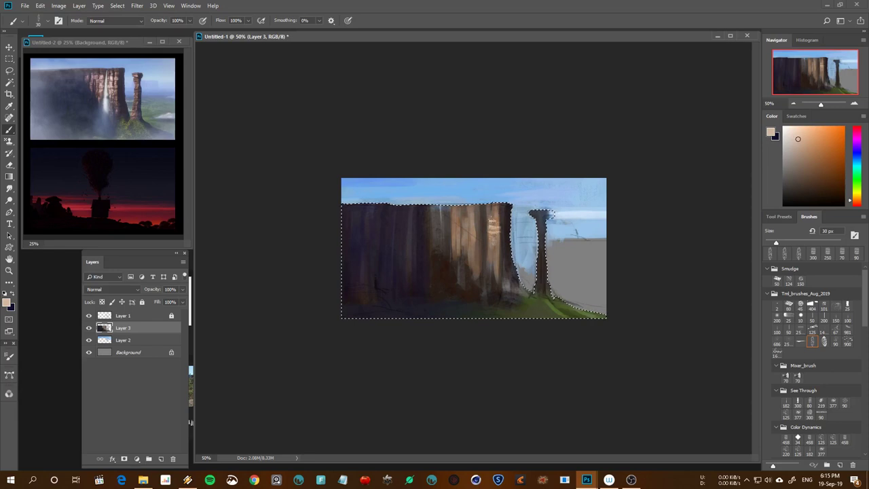
{"action": "key", "text": "bracketright"}
{"action": "key", "text": "bracketleft"}
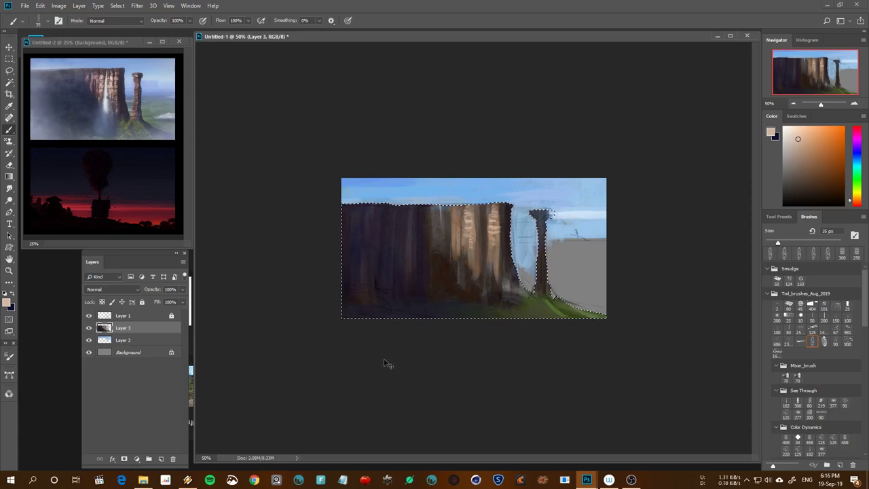
{"action": "key", "text": "ctrl+d"}
On a new layer below Layer 3, paint the grey area right of the pillar greyish green with the Color Dynamics brush
{"action": "left_click", "coordinate": [161, 458], "text": "ctrl"}
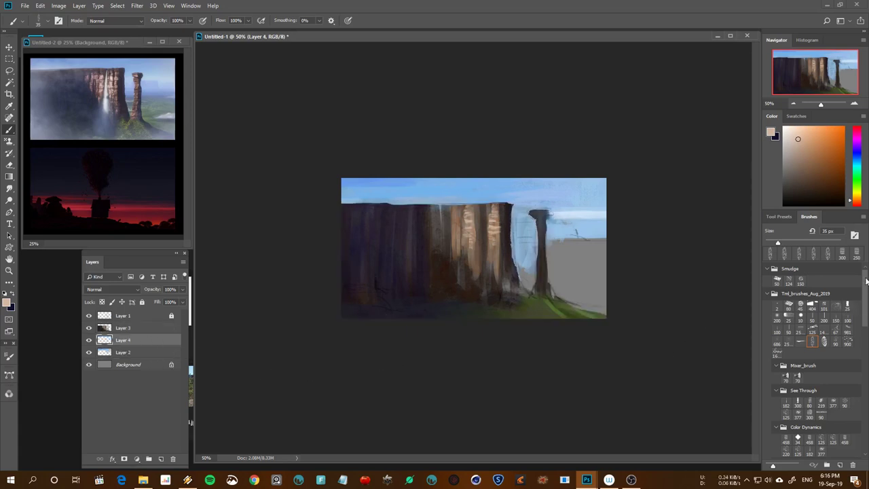
{"action": "left_click", "coordinate": [858, 184]}
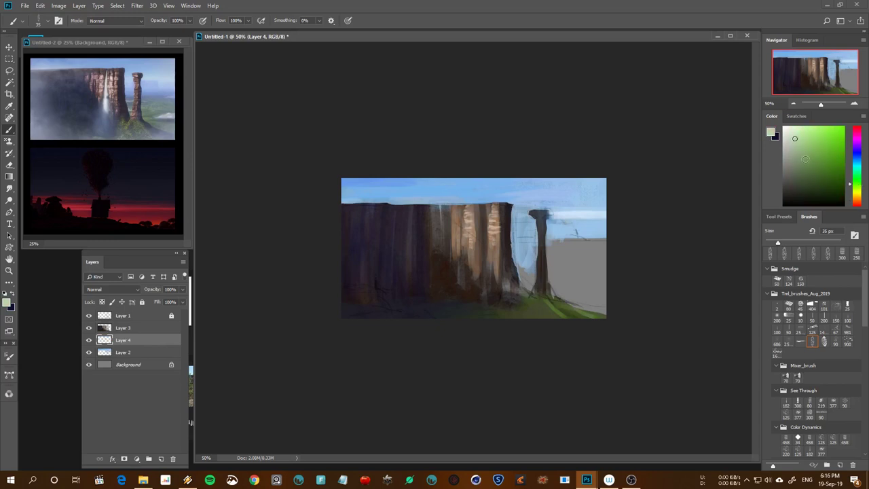
{"action": "key", "text": "x"}
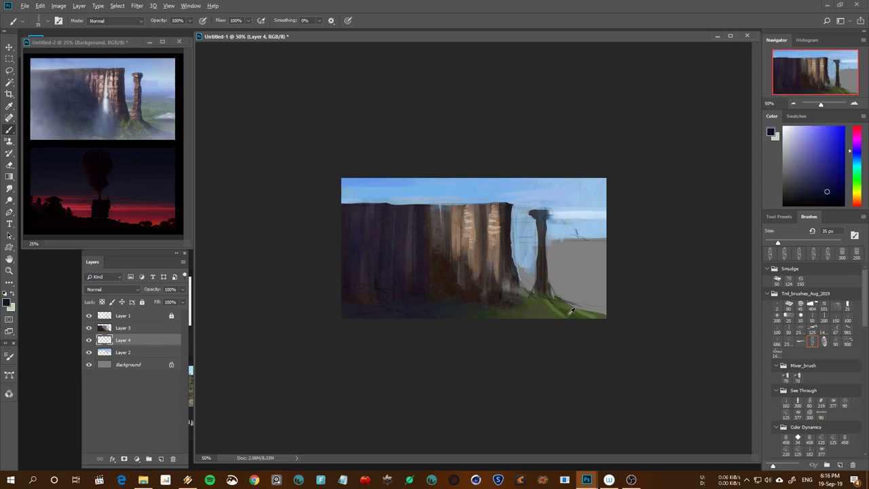
{"action": "left_click", "coordinate": [555, 301], "text": "alt"}
{"action": "left_click", "coordinate": [799, 152]}
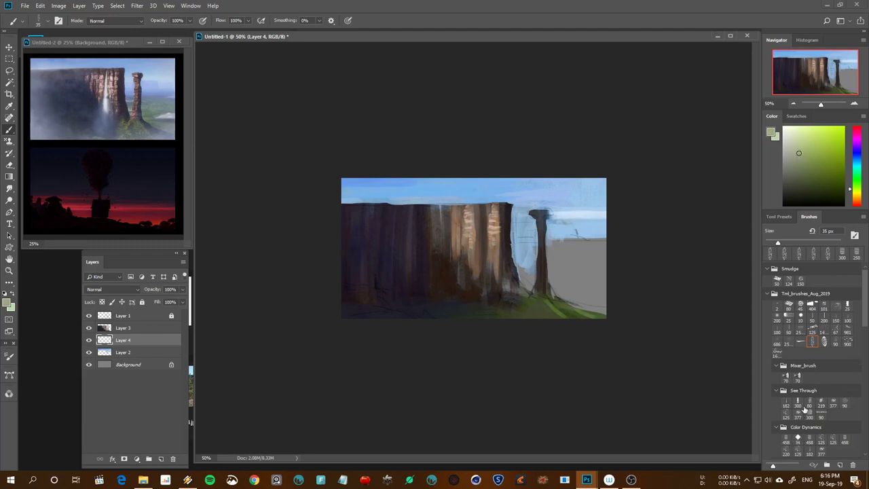
{"action": "left_click", "coordinate": [785, 442]}
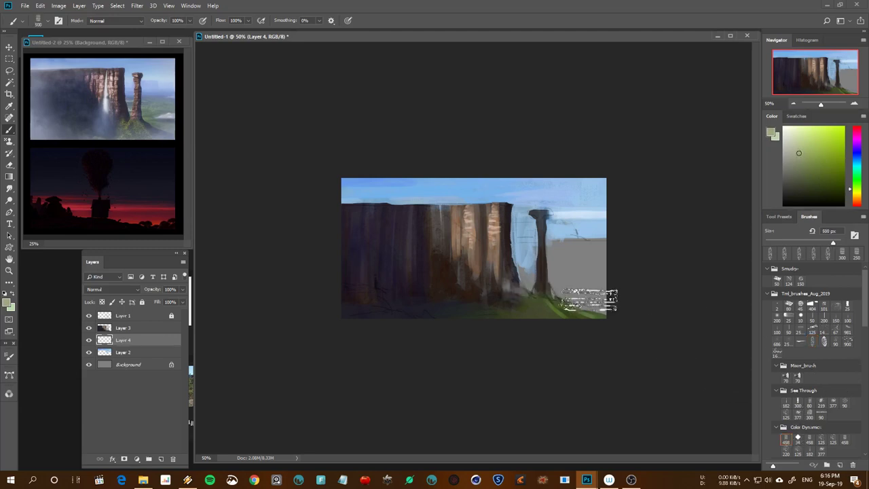
{"action": "left_click_drag", "start_coordinate": [582, 297], "coordinate": [570, 253]}
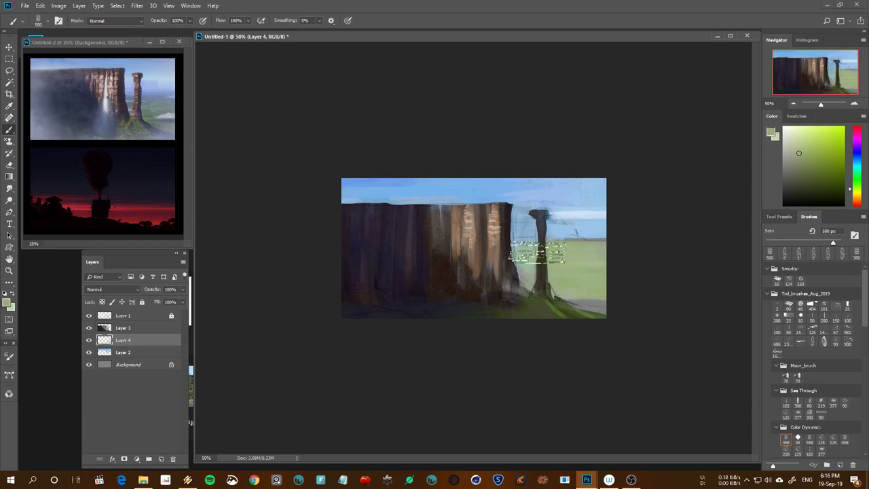
{"action": "key", "text": "bracketleft"}
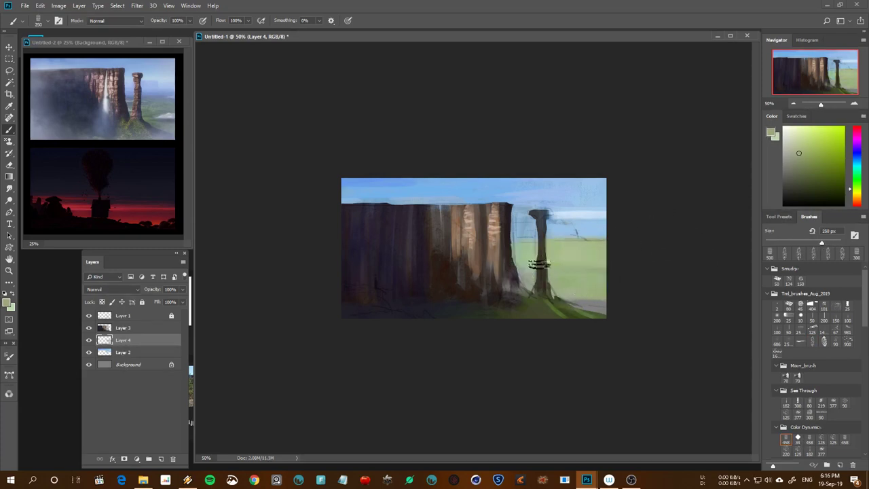
{"action": "key", "text": "bracketleft"}
{"action": "key", "text": "bracketleft"}
{"action": "key", "text": "bracketleft"}
Sample a brighter sky blue and set the brush to 150 px
{"action": "left_click", "coordinate": [555, 234], "text": "alt"}
{"action": "left_click", "coordinate": [606, 220], "text": "alt"}
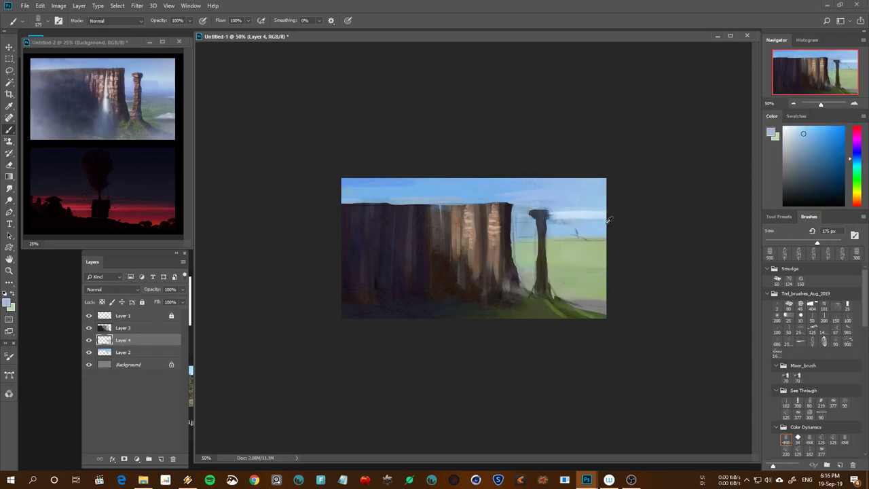
{"action": "left_click", "coordinate": [604, 221], "text": "alt"}
{"action": "key", "text": "bracketleft"}
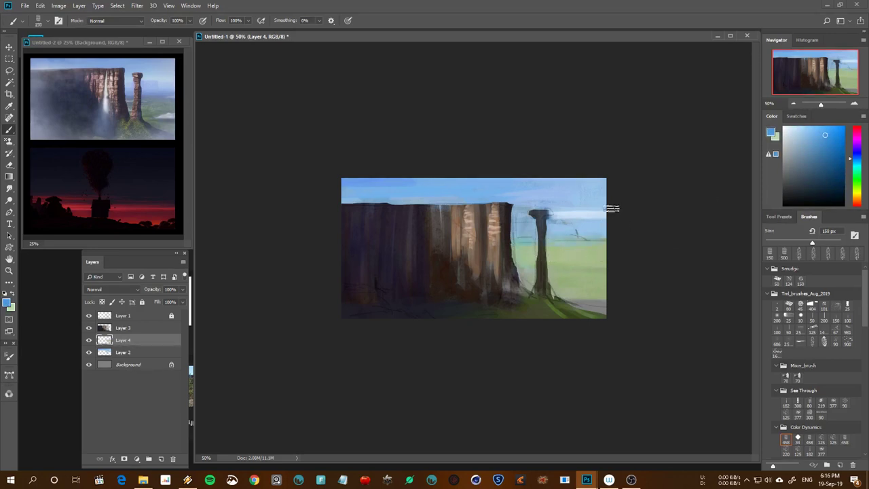
Check the pillar in the reference image, then pick a saturated sky blue with a 175 px brush
{"action": "left_click", "coordinate": [134, 198]}
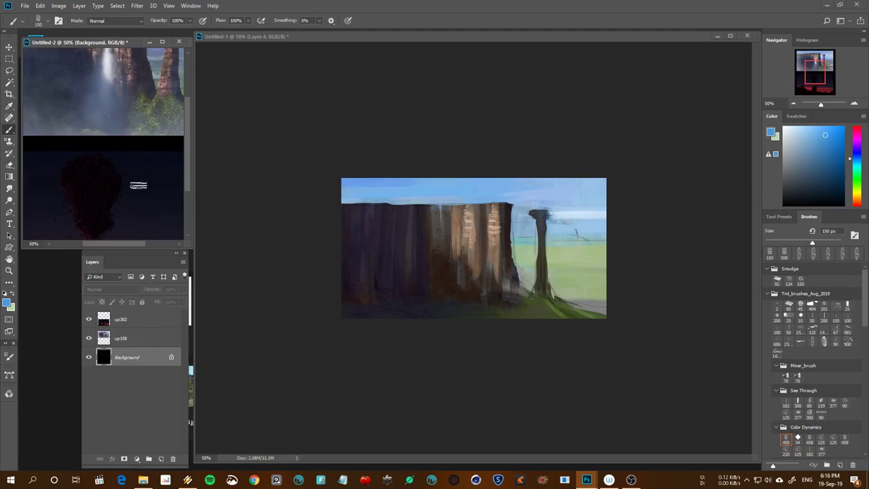
{"action": "mouse_move", "coordinate": [126, 155]}
{"action": "left_mouse_down"}
{"action": "mouse_move", "coordinate": [97, 182]}
{"action": "mouse_move", "coordinate": [107, 184]}
{"action": "left_mouse_up"}
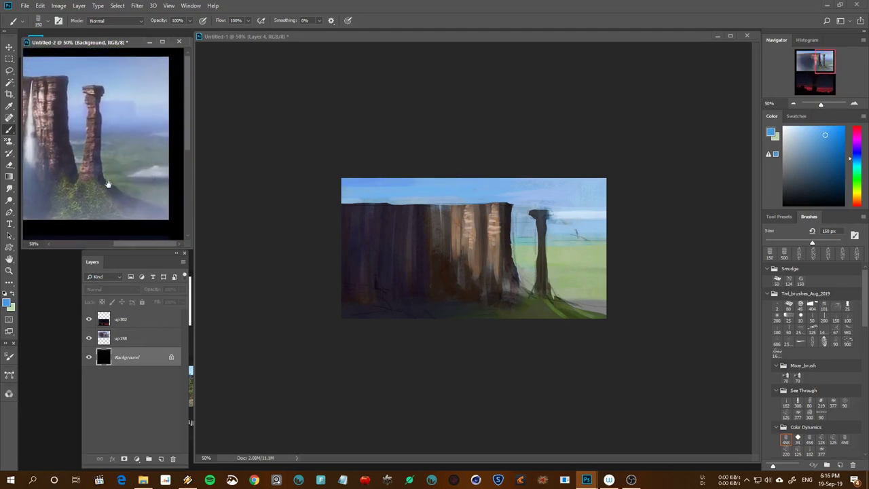
{"action": "left_click", "coordinate": [429, 346]}
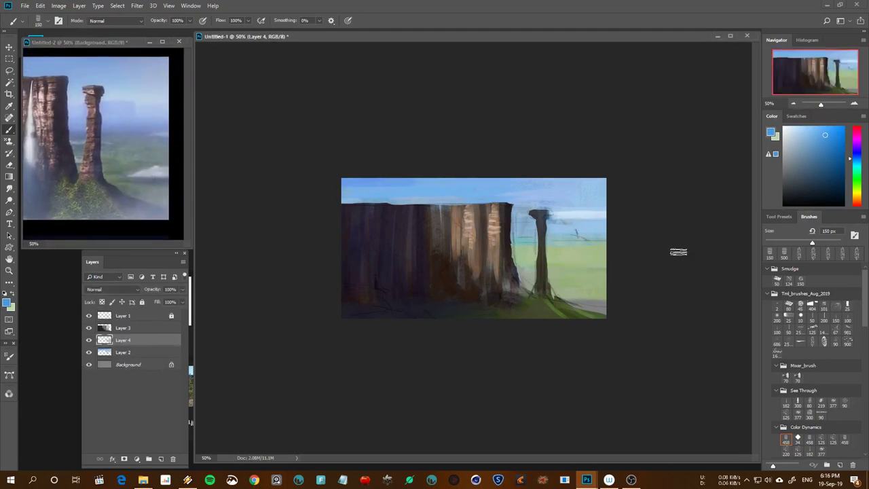
{"action": "left_click", "coordinate": [815, 140]}
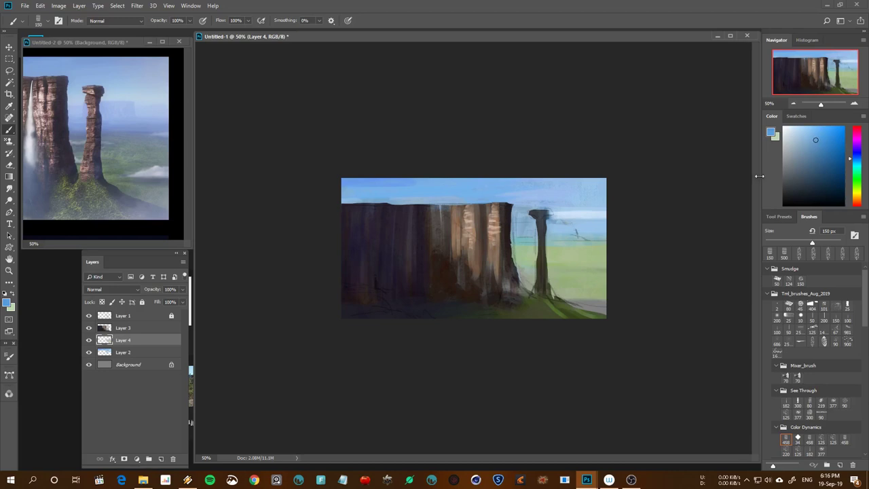
{"action": "left_click", "coordinate": [602, 215], "text": "alt"}
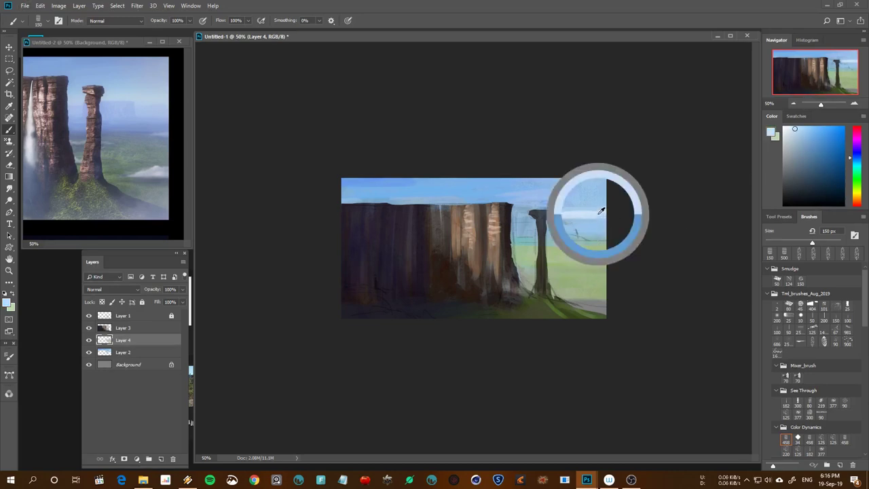
{"action": "left_click", "coordinate": [584, 227], "text": "alt"}
{"action": "key", "text": "bracketright"}
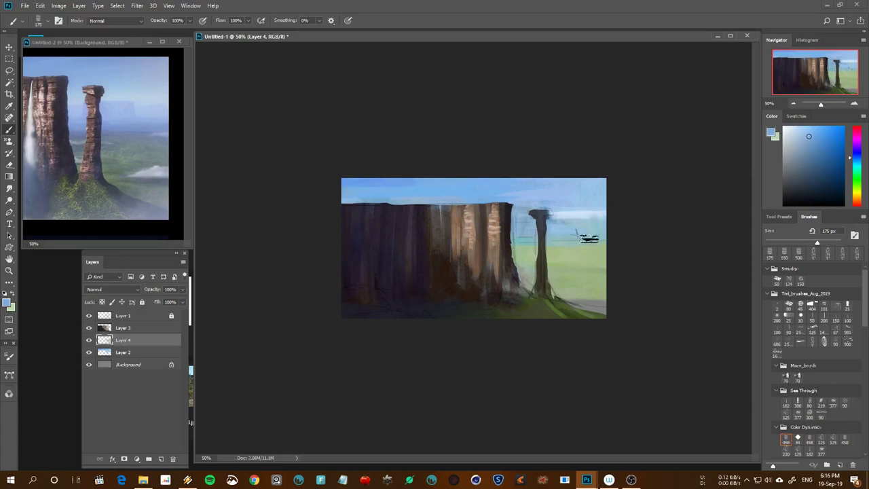
Adjust the paint colour to a lighter cyan-blue and enlarge the brush to 200 px
{"action": "key", "text": "x"}
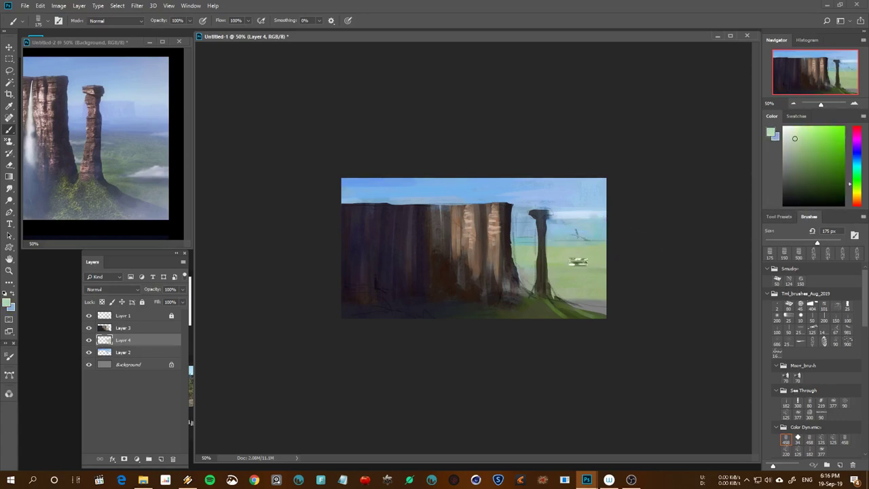
{"action": "key", "text": "x"}
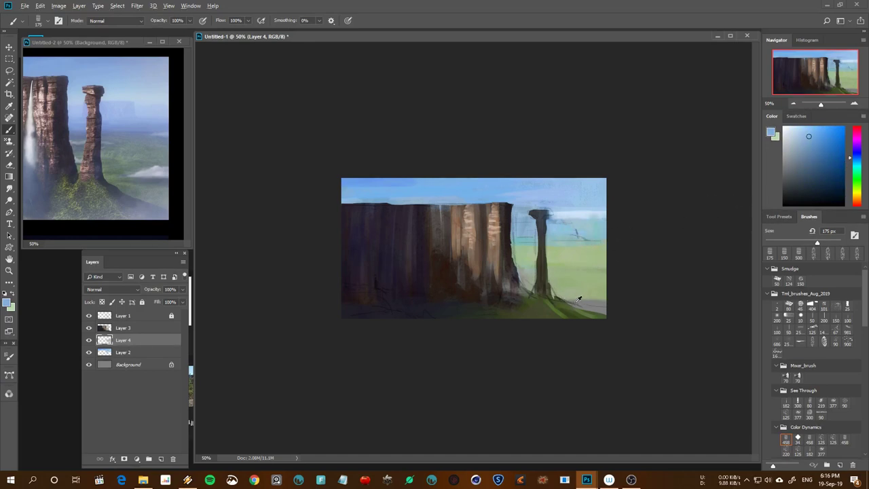
{"action": "key", "text": "x"}
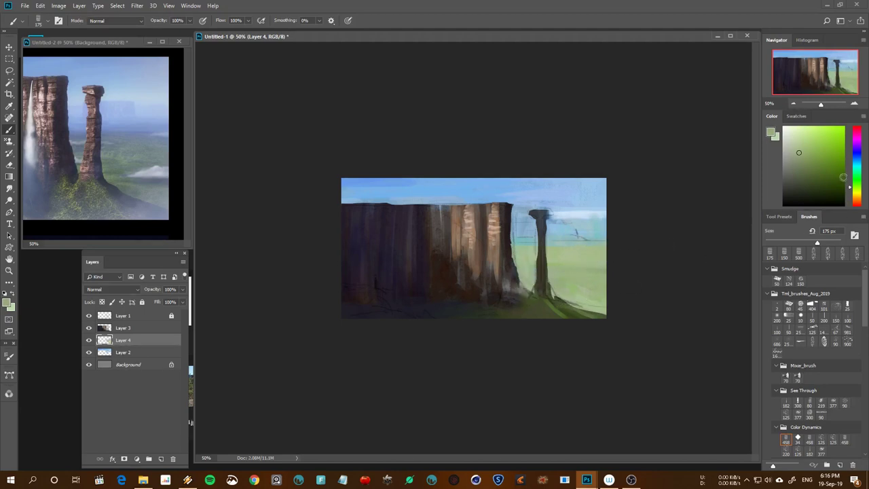
{"action": "left_click", "coordinate": [857, 166]}
{"action": "left_click_drag", "start_coordinate": [858, 167], "coordinate": [859, 165]}
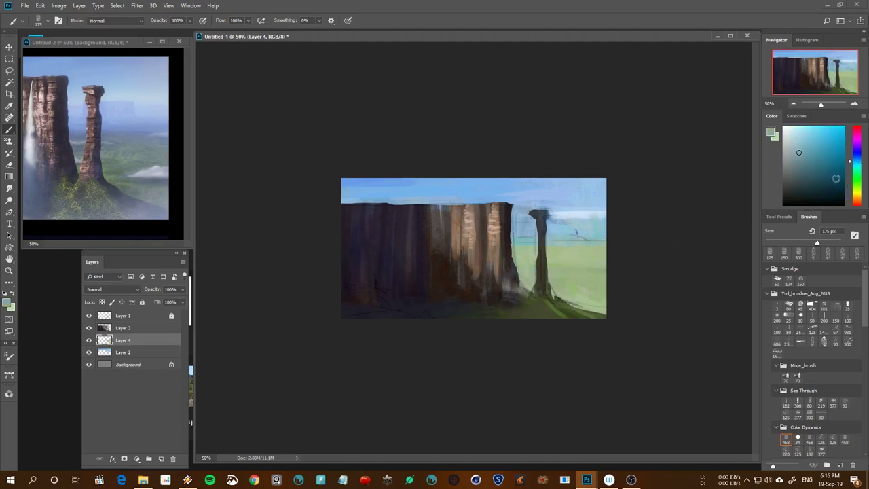
{"action": "left_click", "coordinate": [817, 144]}
{"action": "left_click", "coordinate": [816, 159]}
{"action": "left_click_drag", "start_coordinate": [854, 169], "coordinate": [854, 160]}
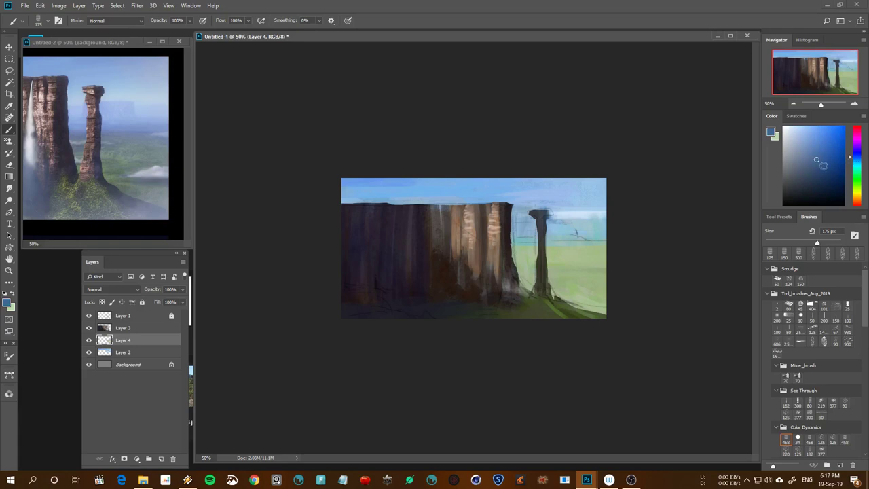
{"action": "left_click", "coordinate": [813, 147]}
{"action": "key", "text": "bracketright"}
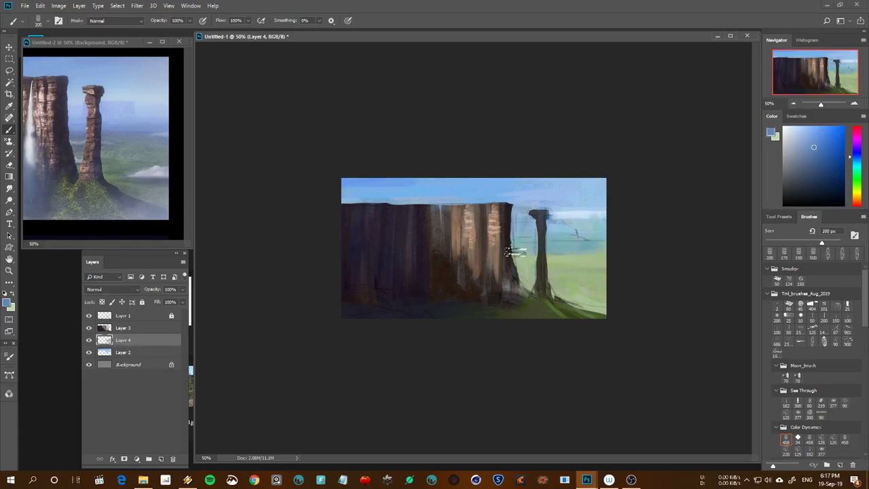
Settle on a saturated sky blue and switch to a smaller brush preset
{"action": "left_click", "coordinate": [536, 307], "text": "alt"}
{"action": "key", "text": "bracketright"}
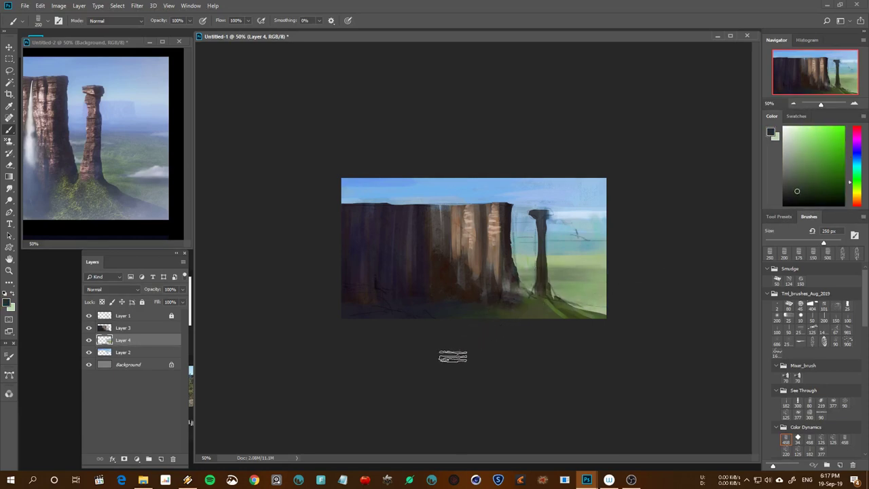
{"action": "key", "text": "bracketleft"}
{"action": "key", "text": "bracketleft"}
{"action": "left_click", "coordinate": [585, 256], "text": "alt"}
{"action": "key", "text": "bracketleft"}
{"action": "key", "text": "bracketleft"}
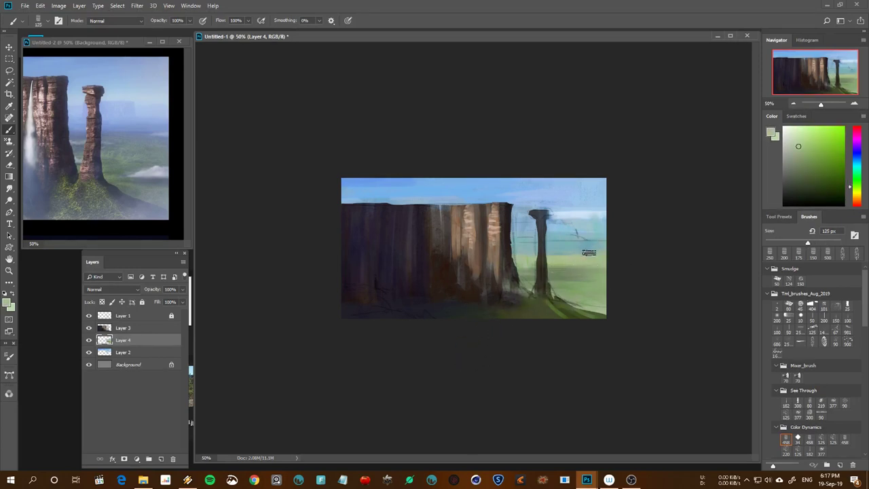
{"action": "left_click", "coordinate": [588, 220], "text": "alt"}
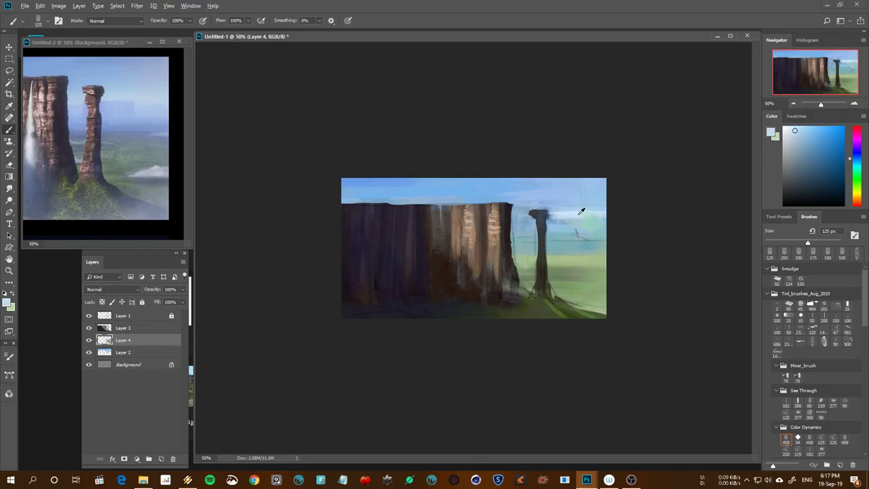
{"action": "left_click", "coordinate": [573, 212], "text": "alt"}
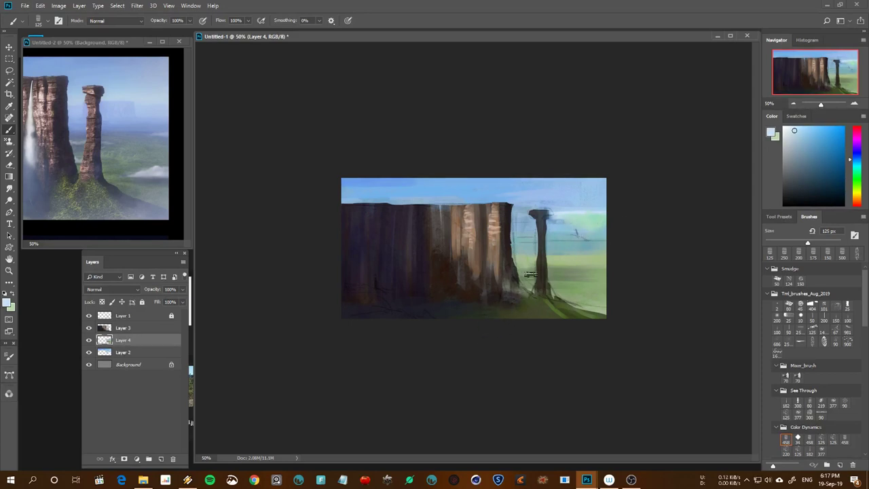
{"action": "left_click", "coordinate": [819, 135]}
{"action": "left_click_drag", "start_coordinate": [851, 162], "coordinate": [849, 159]}
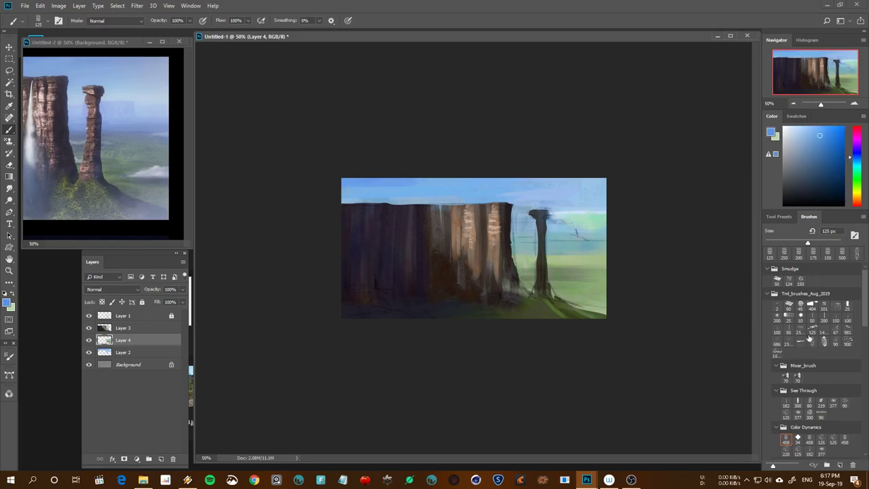
{"action": "left_click", "coordinate": [790, 316]}
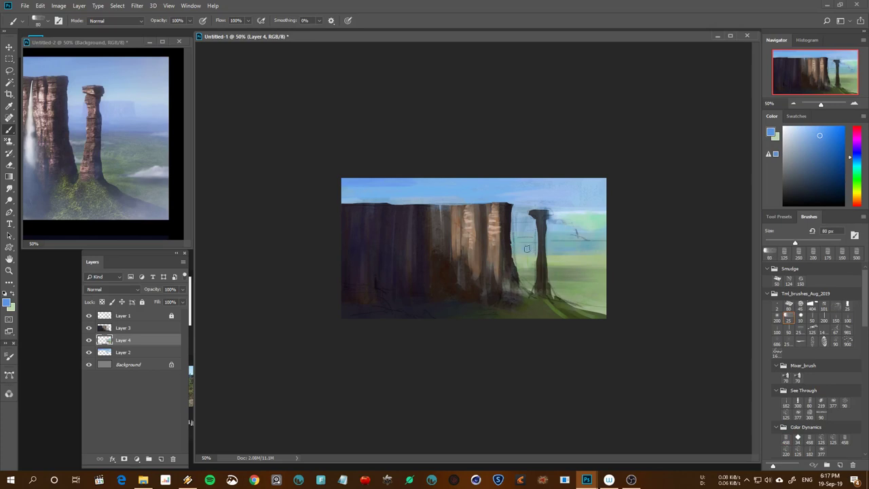
Paint a blue horizontal band and teal-green strokes in the sky right of the pillar
{"action": "mouse_move", "coordinate": [516, 240]}
{"action": "left_mouse_down"}
{"action": "mouse_move", "coordinate": [602, 239]}
{"action": "mouse_move", "coordinate": [603, 231]}
{"action": "left_mouse_up"}
{"action": "left_click_drag", "start_coordinate": [546, 227], "coordinate": [578, 224]}
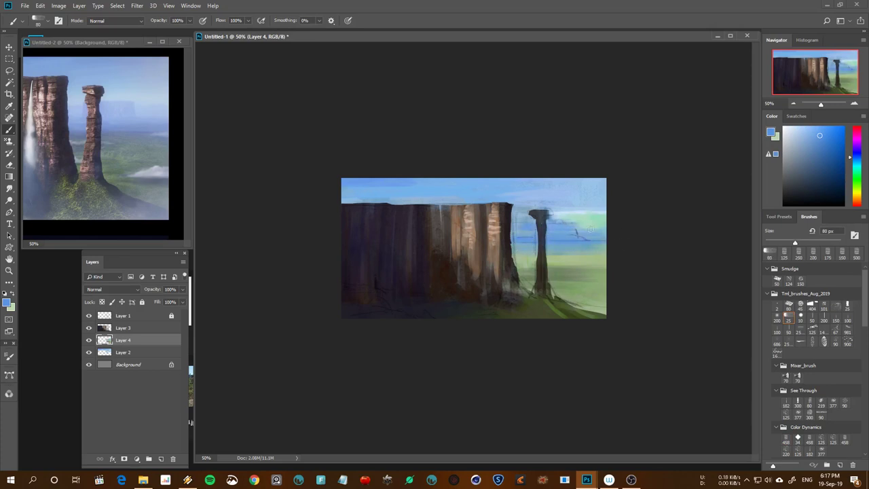
{"action": "left_click", "coordinate": [598, 211], "text": "alt"}
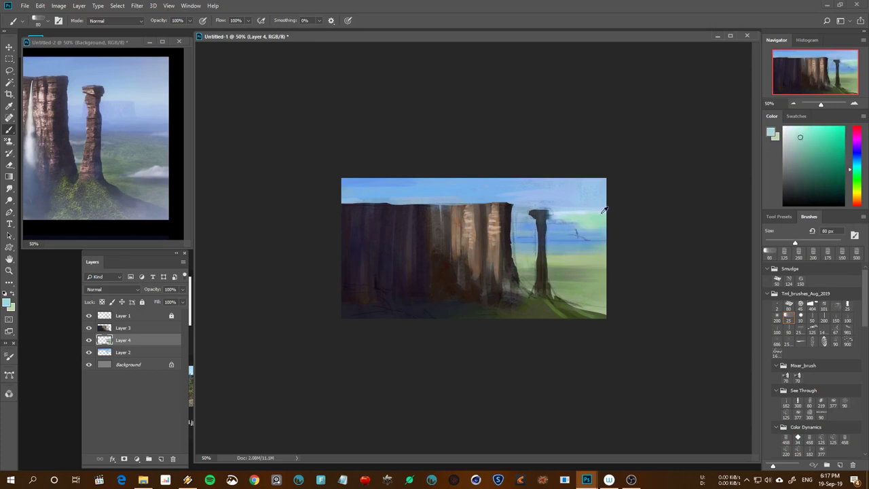
{"action": "left_click", "coordinate": [589, 207], "text": "alt"}
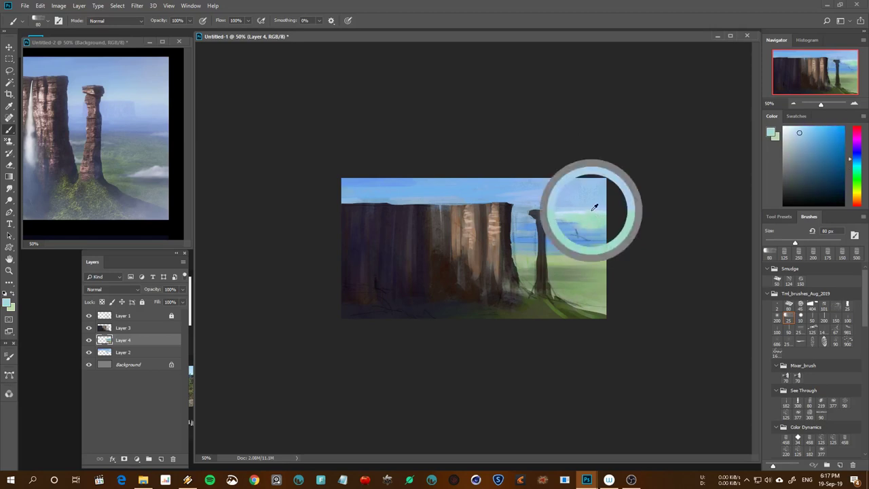
{"action": "left_click_drag", "start_coordinate": [548, 224], "coordinate": [592, 226]}
{"action": "mouse_move", "coordinate": [518, 228]}
{"action": "left_mouse_down"}
{"action": "mouse_move", "coordinate": [600, 230]}
{"action": "mouse_move", "coordinate": [604, 240]}
{"action": "left_mouse_up"}
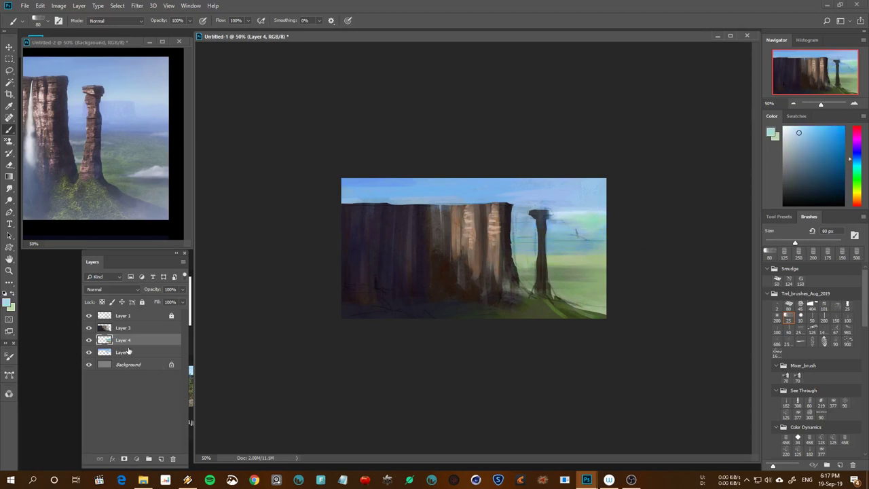
Select Layer 2 and merge it down with Ctrl+E
{"action": "left_click", "coordinate": [126, 351]}
{"action": "left_click", "coordinate": [576, 212], "text": "alt"}
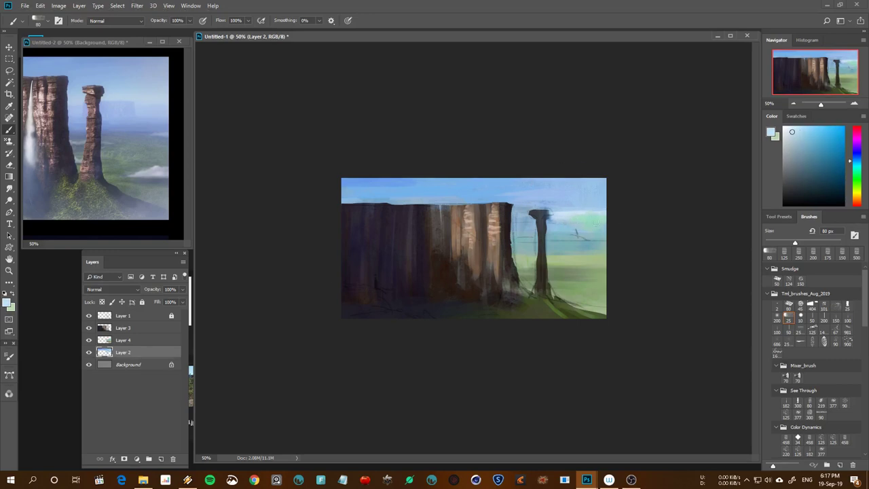
{"action": "left_click", "coordinate": [123, 339], "text": "shift"}
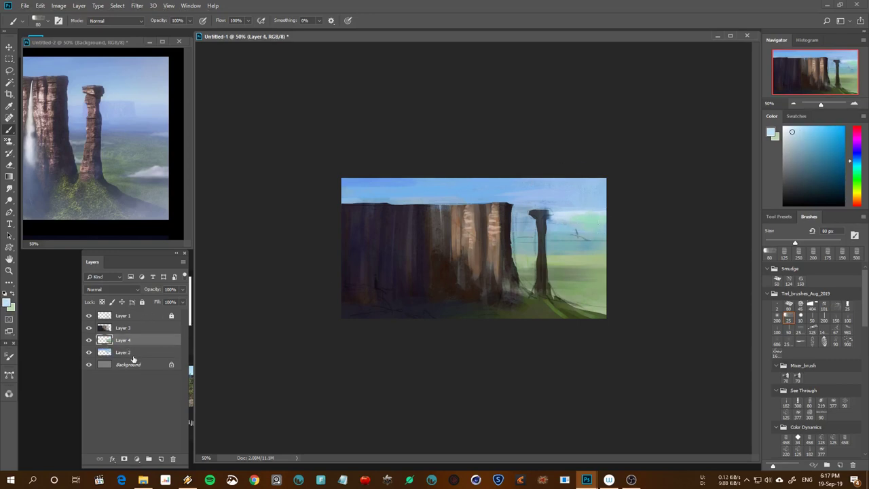
{"action": "key", "text": "ctrl+e"}
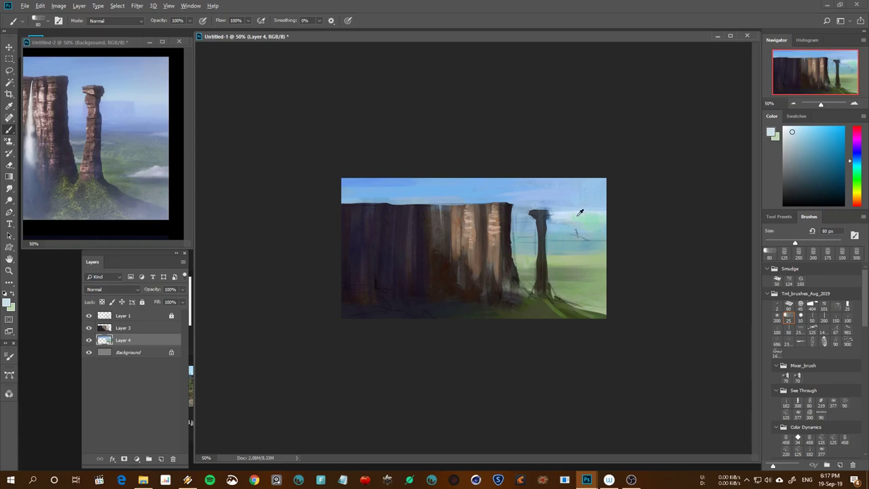
Paint the upper-right sky pale blue with a 200 px brush, covering the small dark mark
{"action": "left_click", "coordinate": [580, 213], "text": "alt"}
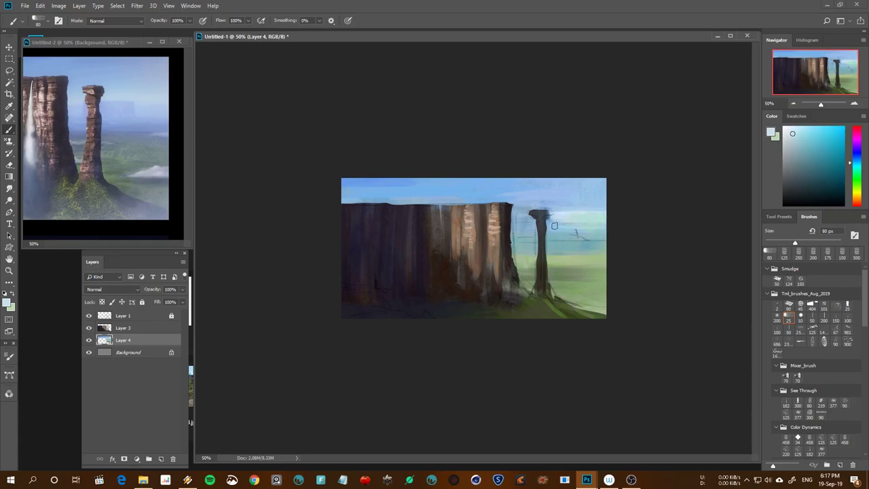
{"action": "left_click", "coordinate": [569, 194], "text": "alt"}
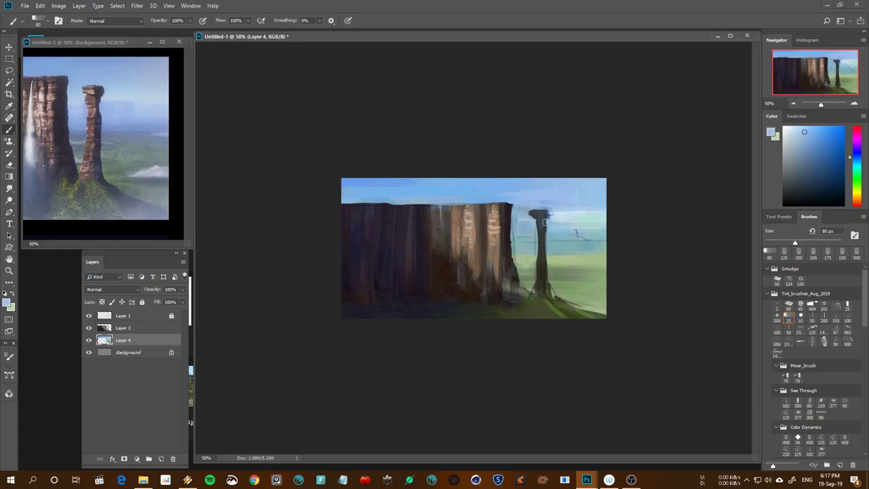
{"action": "left_click", "coordinate": [592, 213], "text": "alt"}
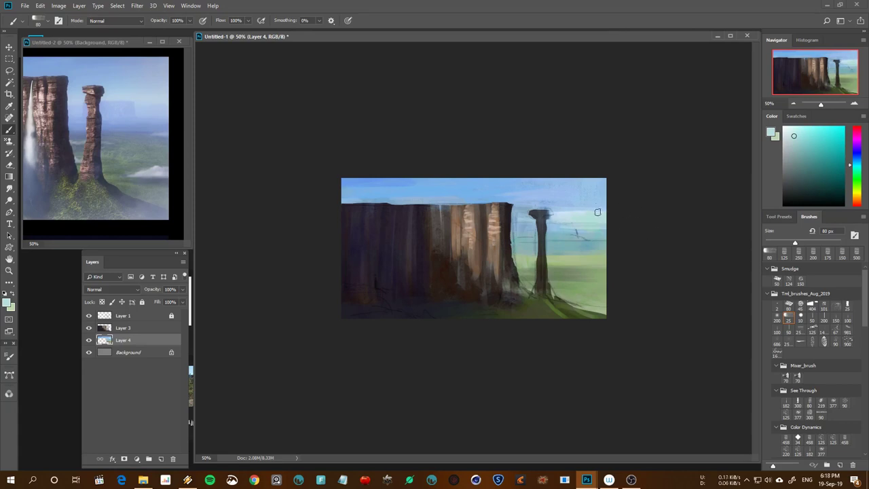
{"action": "left_click_drag", "start_coordinate": [850, 168], "coordinate": [849, 161]}
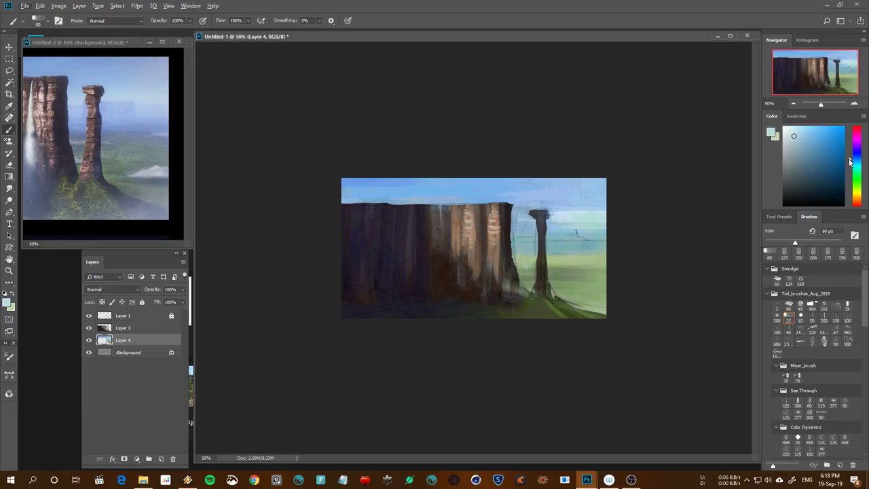
{"action": "left_click", "coordinate": [810, 134]}
{"action": "key", "text": "bracketright"}
{"action": "key", "text": "bracketright"}
{"action": "key", "text": "bracketright"}
{"action": "key", "text": "bracketright"}
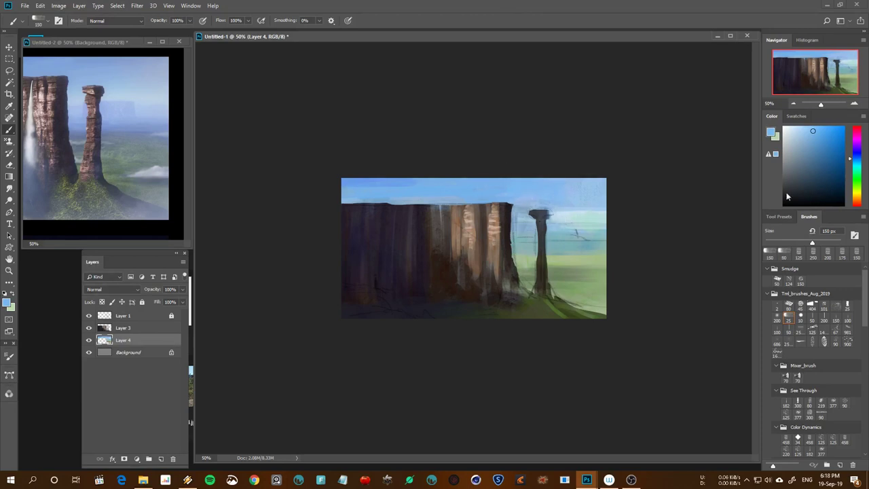
{"action": "left_click", "coordinate": [795, 127]}
{"action": "key", "text": "bracketright"}
{"action": "key", "text": "bracketright"}
{"action": "mouse_move", "coordinate": [584, 195]}
{"action": "left_mouse_down"}
{"action": "mouse_move", "coordinate": [570, 193]}
{"action": "mouse_move", "coordinate": [589, 213]}
{"action": "mouse_move", "coordinate": [569, 212]}
{"action": "mouse_move", "coordinate": [568, 194]}
{"action": "mouse_move", "coordinate": [574, 199]}
{"action": "left_mouse_up"}
{"action": "left_click", "coordinate": [556, 184], "text": "alt"}
{"action": "left_click", "coordinate": [578, 206], "text": "alt"}
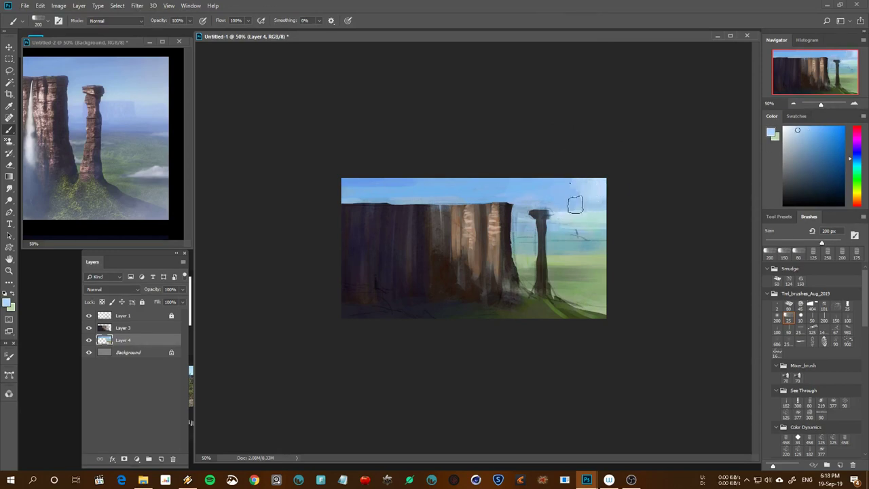
Dab light blue texture near the pillar top using a large textured brush preset at 200 px
{"action": "left_click", "coordinate": [812, 341]}
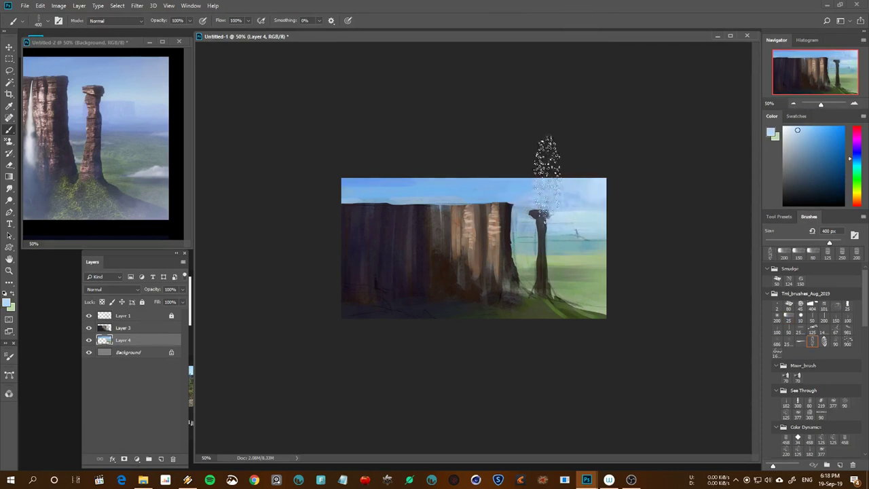
{"action": "key", "text": "bracketleft"}
{"action": "key", "text": "bracketleft"}
{"action": "key", "text": "bracketleft"}
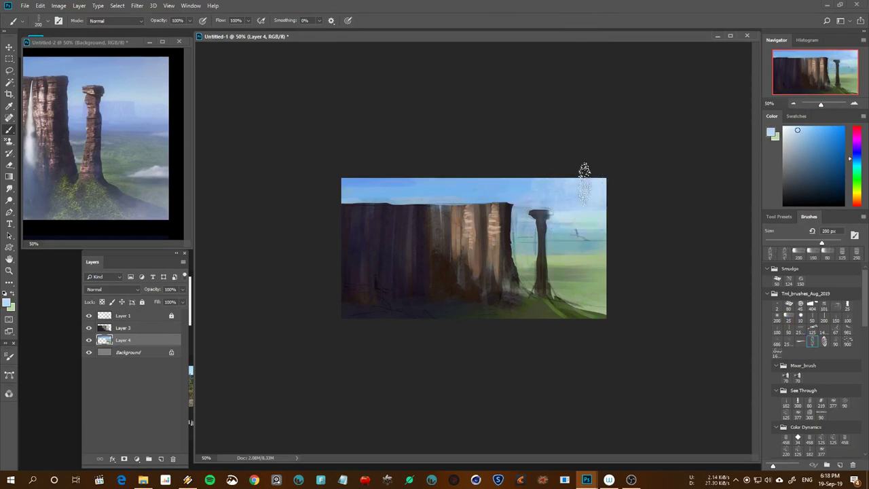
{"action": "left_click", "coordinate": [500, 195], "text": "alt"}
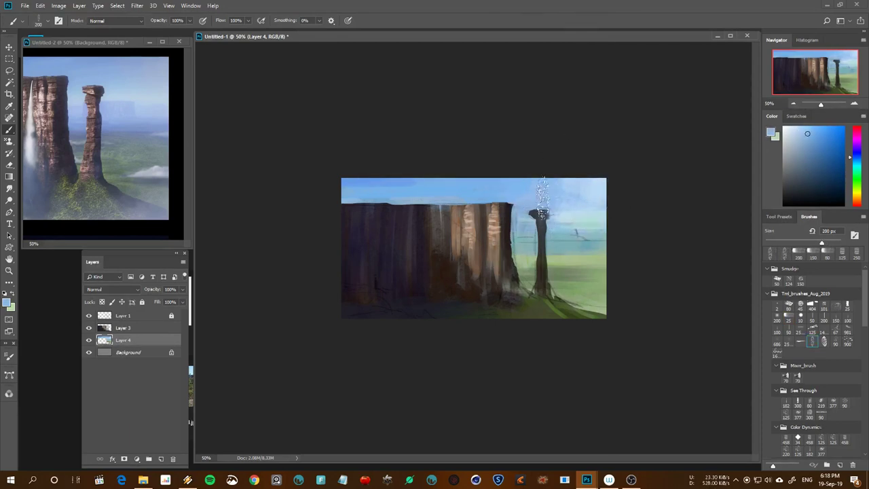
{"action": "left_click", "coordinate": [487, 187], "text": "alt"}
{"action": "left_click_drag", "start_coordinate": [437, 202], "coordinate": [438, 228]}
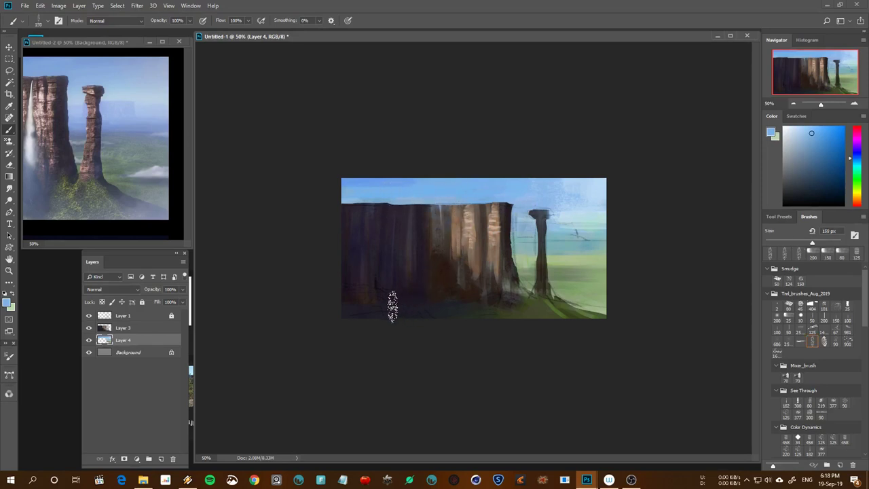
{"action": "key", "text": "bracketleft"}
{"action": "left_click", "coordinate": [807, 136]}
{"action": "left_click", "coordinate": [777, 315]}
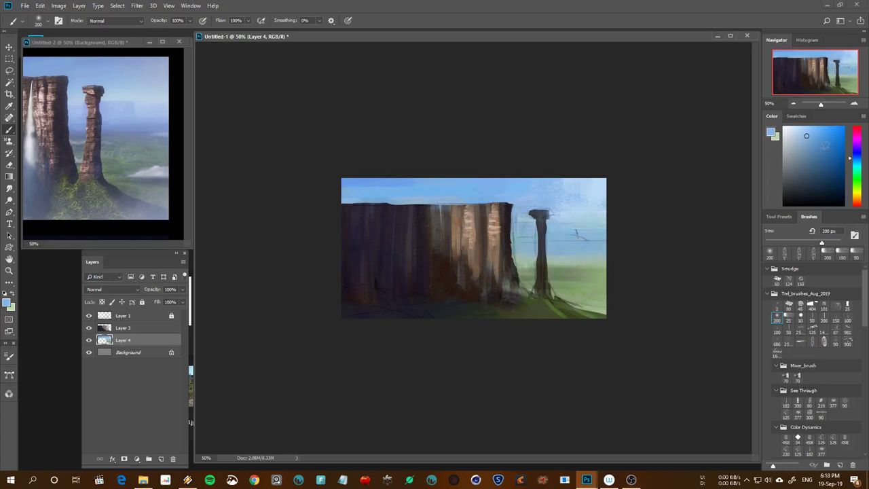
Paint a saturated blue band along the horizon beside the pillar with a 70–90 px brush
{"action": "left_click", "coordinate": [829, 133]}
{"action": "key", "text": "bracketleft"}
{"action": "key", "text": "bracketleft"}
{"action": "key", "text": "bracketleft"}
{"action": "mouse_move", "coordinate": [603, 245]}
{"action": "left_mouse_down"}
{"action": "mouse_move", "coordinate": [517, 243]}
{"action": "mouse_move", "coordinate": [636, 238]}
{"action": "left_mouse_up"}
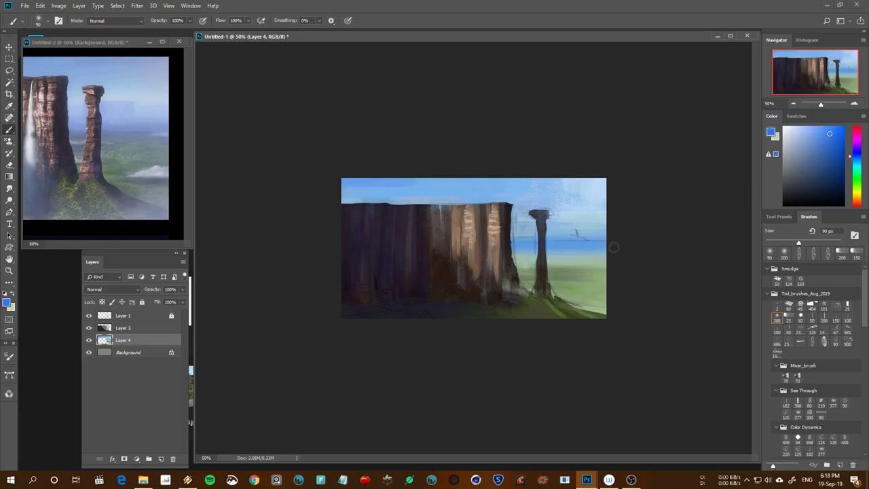
{"action": "key", "text": "ctrl+z"}
{"action": "key", "text": "ctrl+shift+z"}
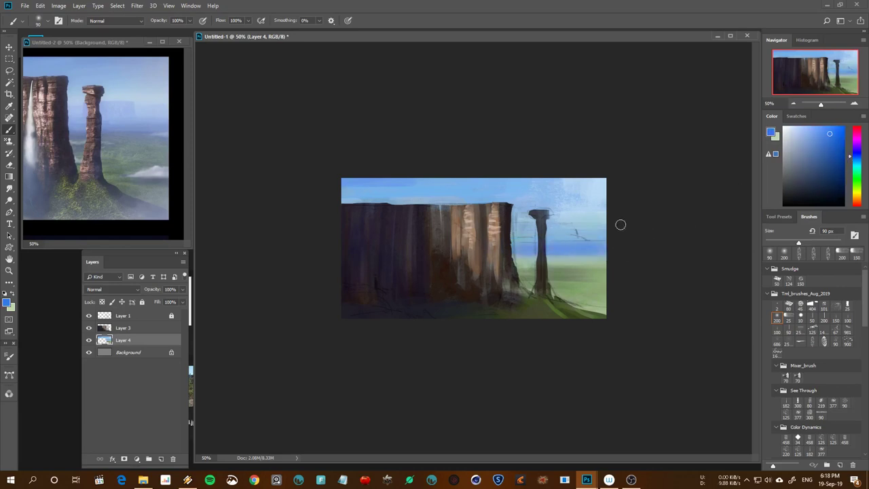
{"action": "key", "text": "bracketleft"}
{"action": "key", "text": "bracketleft"}
{"action": "left_click_drag", "start_coordinate": [510, 236], "coordinate": [614, 237]}
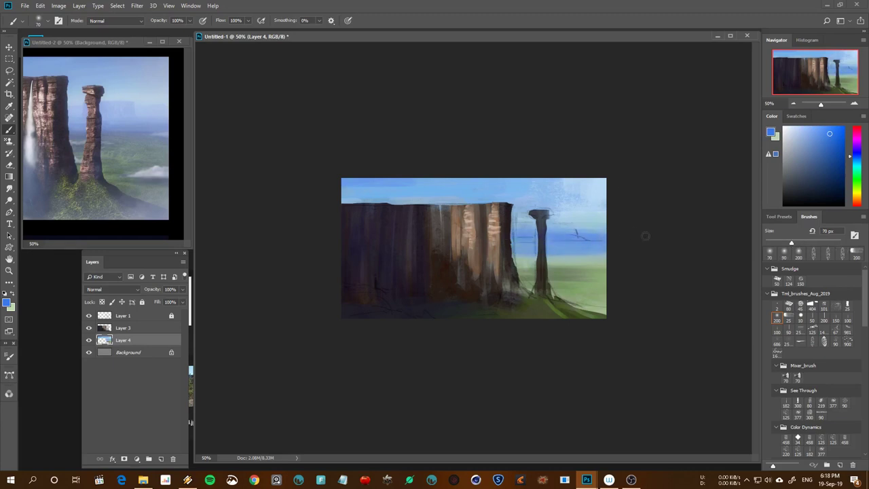
Paint a pale sky-blue haze stroke from the pillar top rightward, leaving the brush at 80 px
{"action": "left_click", "coordinate": [592, 212], "text": "alt"}
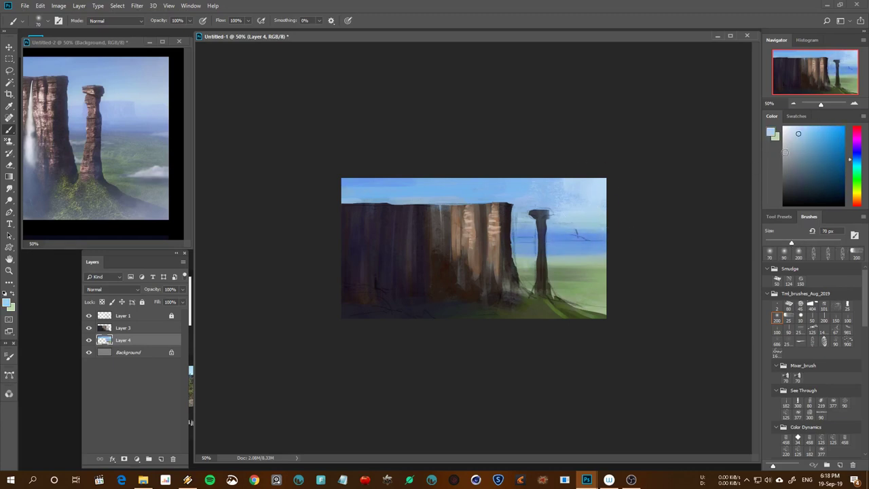
{"action": "key", "text": "bracketright"}
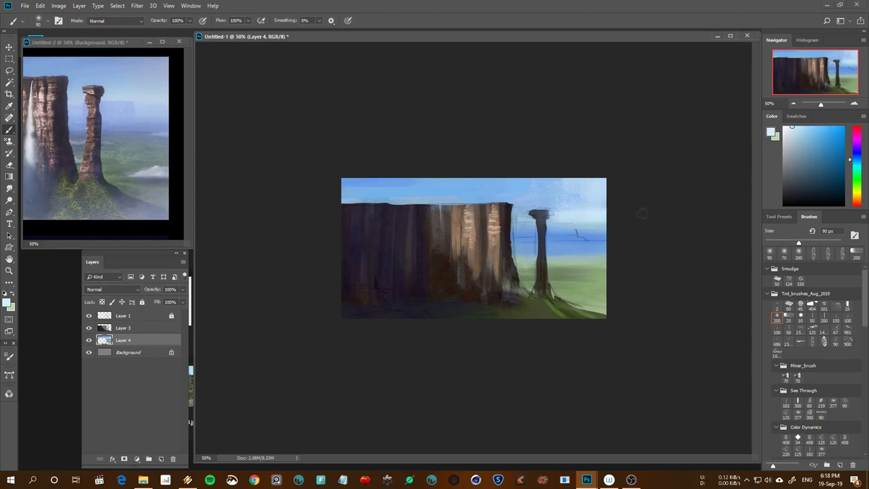
{"action": "left_click", "coordinate": [553, 215], "text": "alt"}
{"action": "left_click_drag", "start_coordinate": [546, 216], "coordinate": [654, 219]}
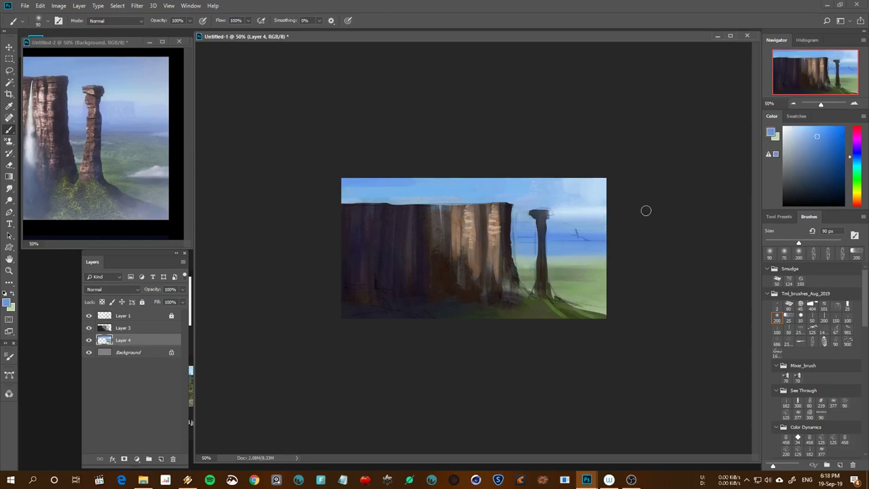
{"action": "left_click", "coordinate": [573, 226], "text": "alt"}
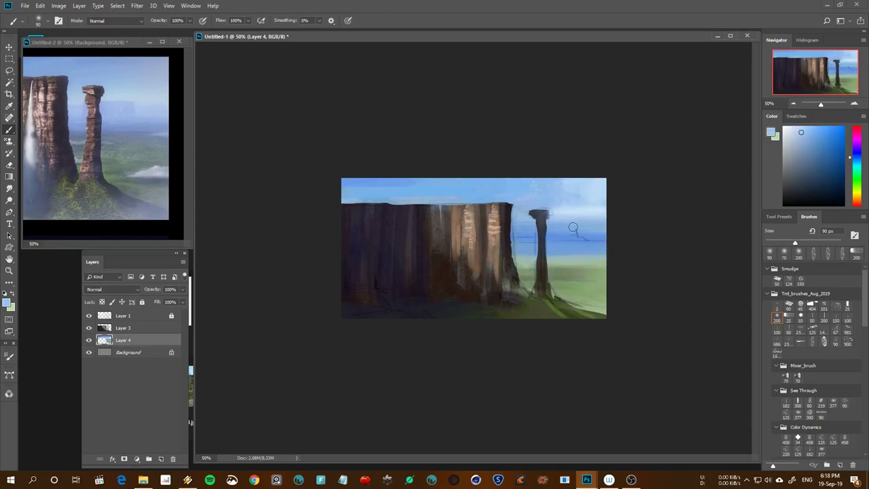
{"action": "key", "text": "bracketleft"}
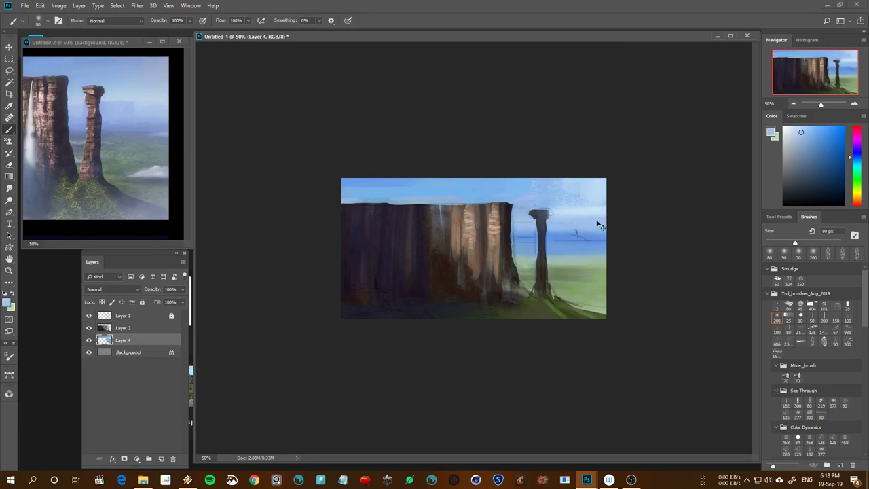
{"action": "key", "text": "ctrl+plus"}
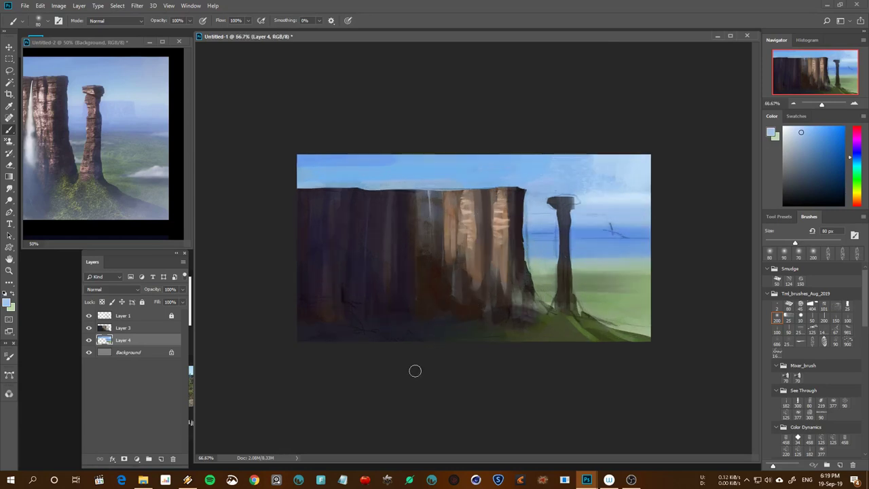
{"action": "key", "text": "super"}
{"action": "key", "text": "super"}
{"action": "key", "text": "ctrl+minus"}
{"action": "key", "text": "ctrl+minus"}
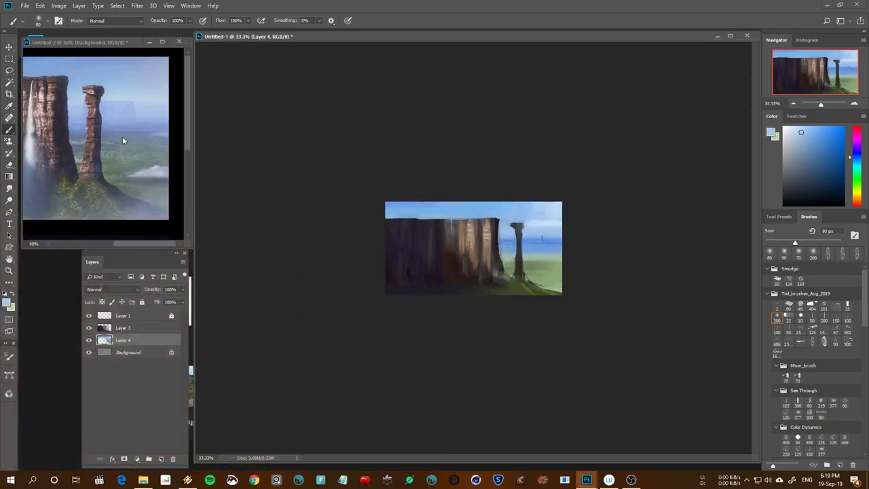
Scroll the reference window to show more images, then zoom the painting to 50%
{"action": "left_click", "coordinate": [124, 141]}
{"action": "scroll", "coordinate": [124, 140], "scroll_direction": "down", "scroll_amount": 2}
{"action": "left_click", "coordinate": [391, 364]}
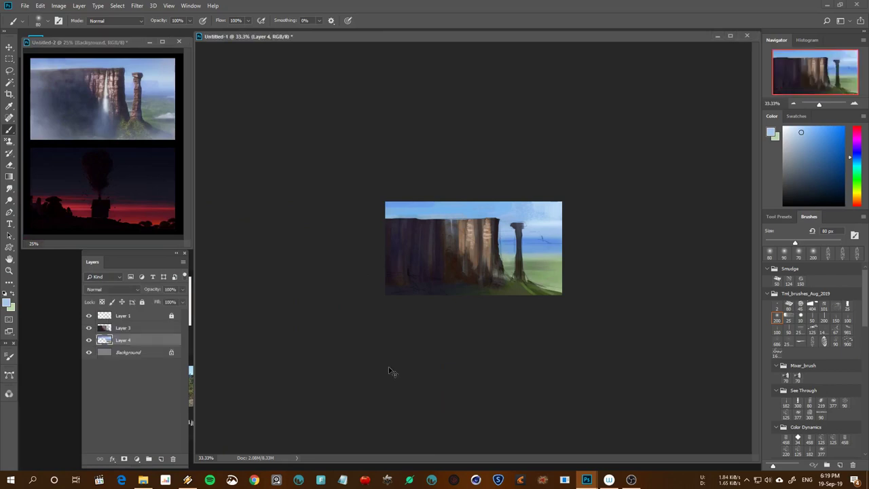
{"action": "key", "text": "ctrl+plus"}
Cancel a stray transform and hide Layer 1's sketch strokes
{"action": "key", "text": "ctrl+t"}
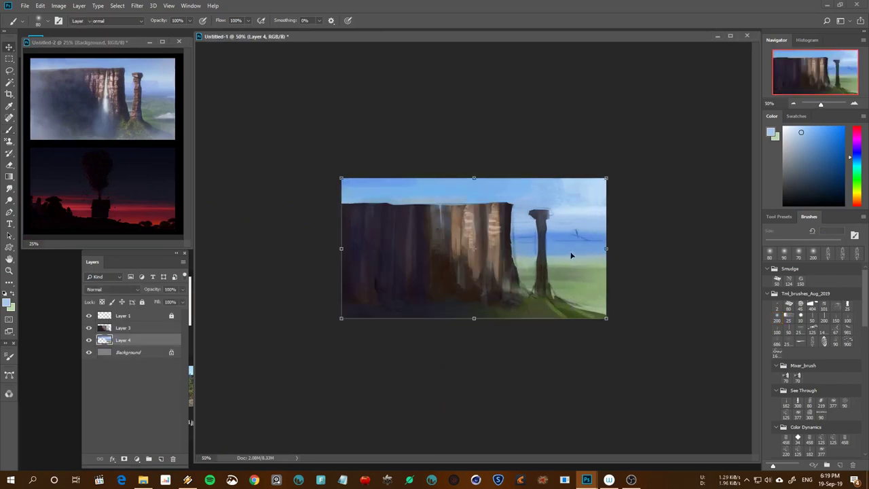
{"action": "key", "text": "Escape"}
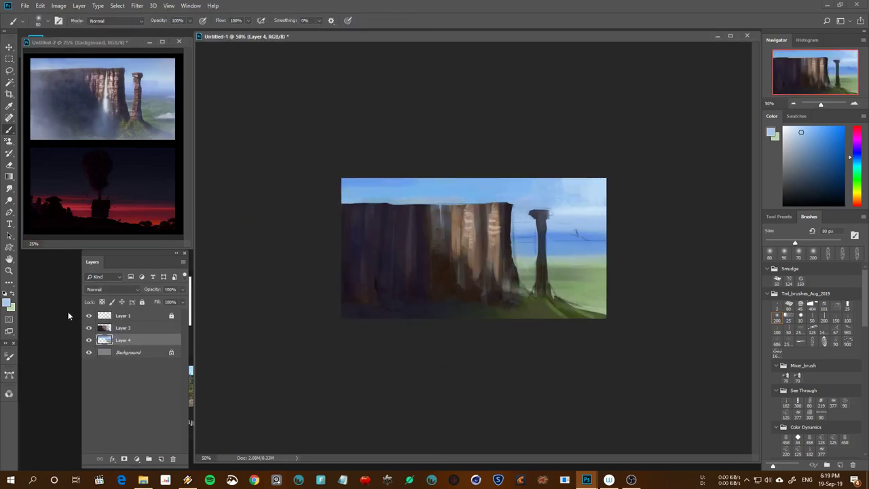
{"action": "left_click", "coordinate": [89, 316]}
{"action": "left_click", "coordinate": [88, 316]}
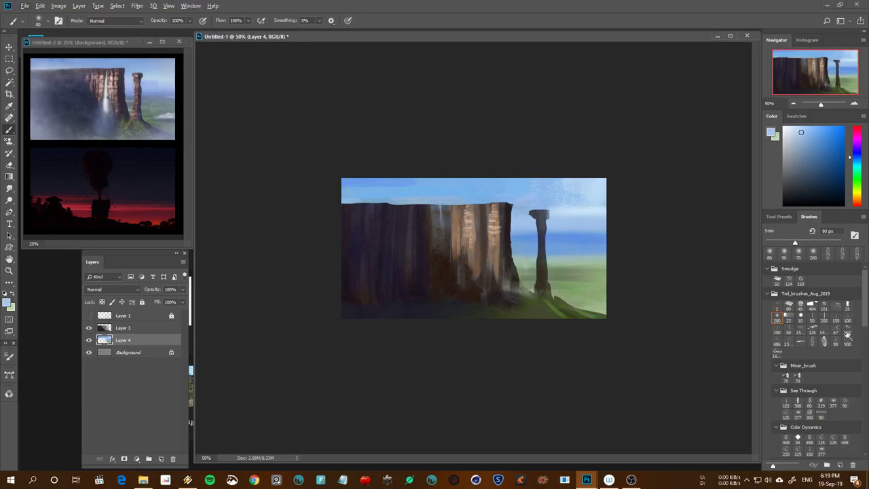
Select Layer 3 and add new empty layers above it for the waterfall
{"action": "left_click", "coordinate": [836, 307]}
{"action": "left_click", "coordinate": [598, 214], "text": "alt"}
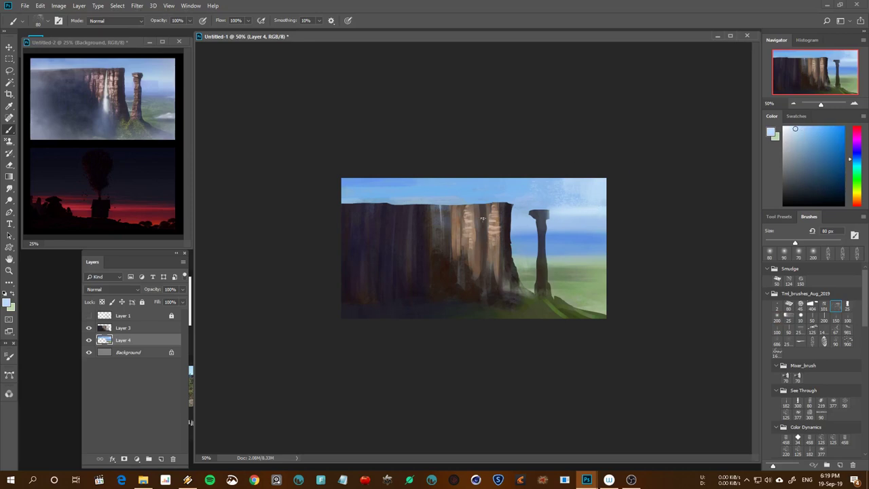
{"action": "left_click", "coordinate": [141, 329]}
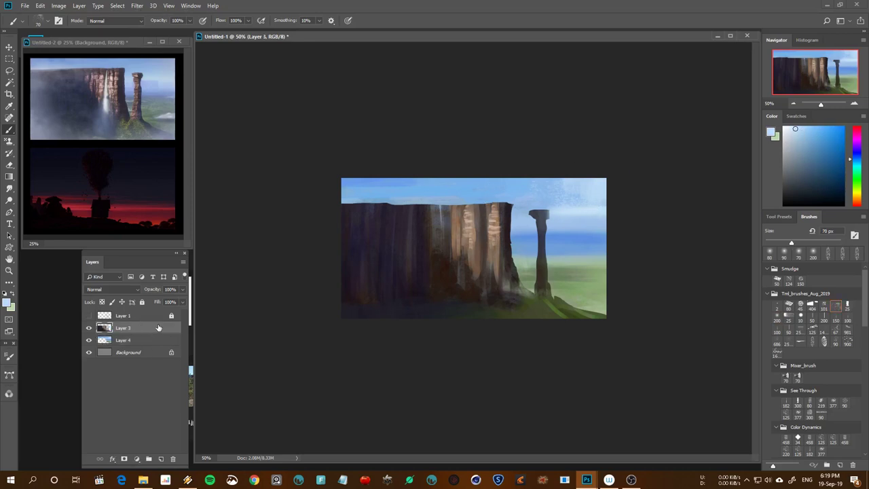
{"action": "key", "text": "ctrl+shift+alt+n"}
{"action": "key", "text": "ctrl+shift+alt+n"}
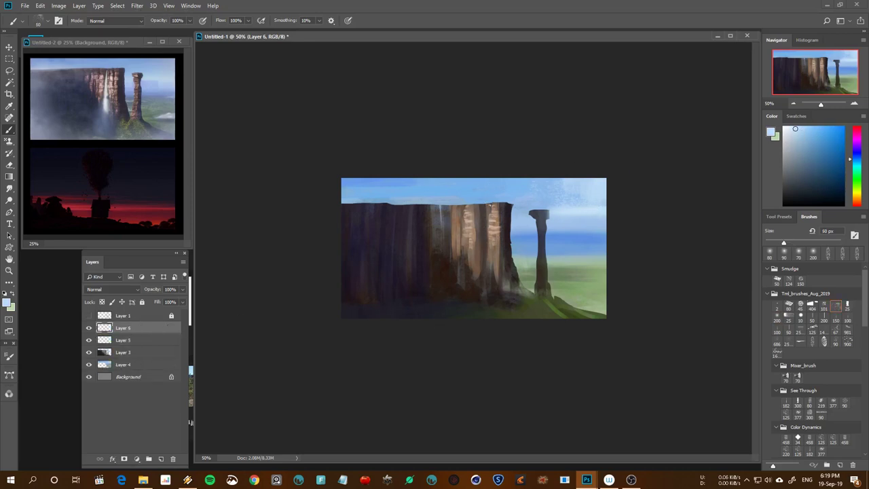
{"action": "left_click_drag", "start_coordinate": [484, 205], "coordinate": [485, 242]}
{"action": "key", "text": "ctrl+z"}
Paint thin white waterfall streaks down the cliff face at 100% zoom with a 9–20 px brush
{"action": "key", "text": "bracketleft"}
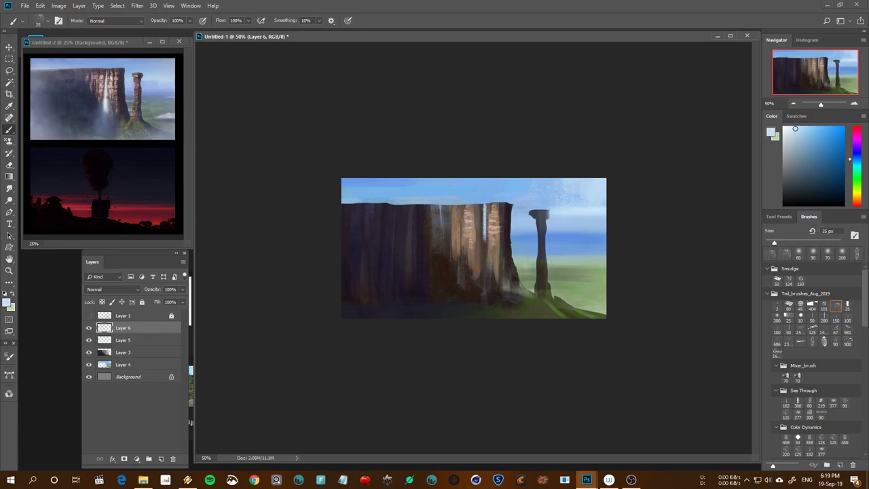
{"action": "key", "text": "ctrl+plus"}
{"action": "key", "text": "ctrl+plus"}
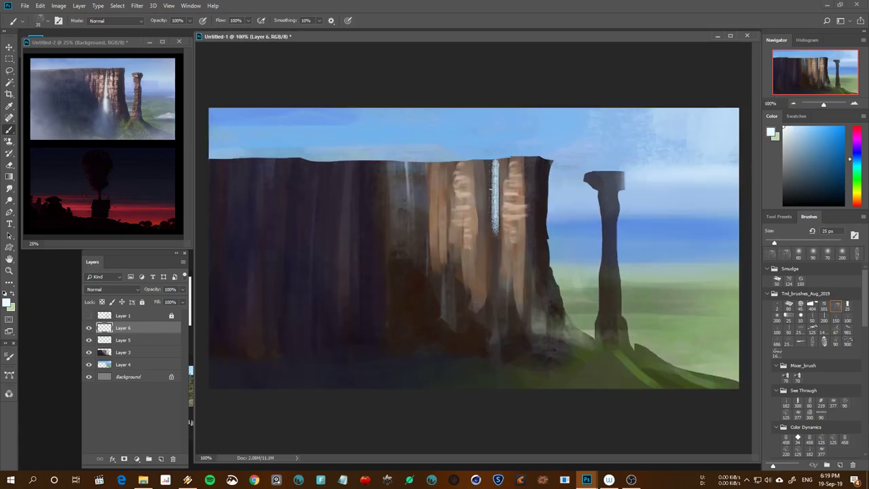
{"action": "key", "text": "bracketleft"}
{"action": "key", "text": "bracketleft"}
{"action": "left_click_drag", "start_coordinate": [495, 163], "coordinate": [496, 213]}
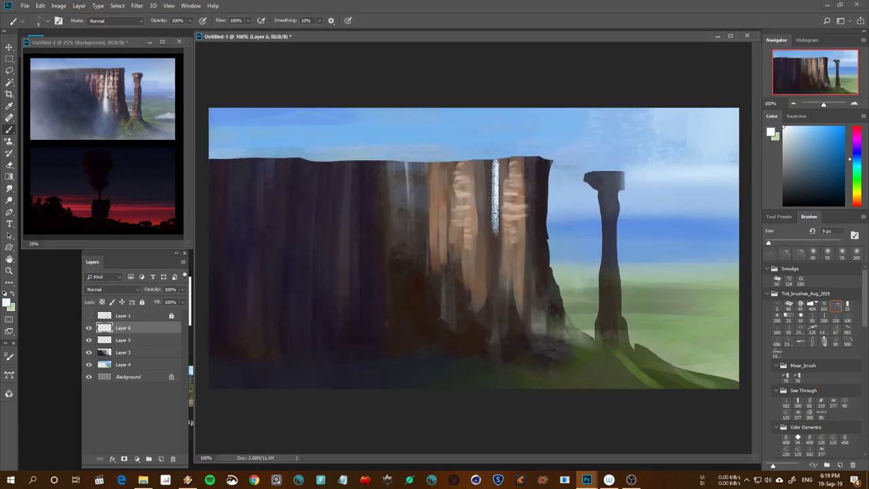
{"action": "key", "text": "bracketright"}
{"action": "key", "text": "bracketright"}
{"action": "left_click_drag", "start_coordinate": [497, 181], "coordinate": [497, 244]}
{"action": "left_click_drag", "start_coordinate": [494, 227], "coordinate": [497, 295]}
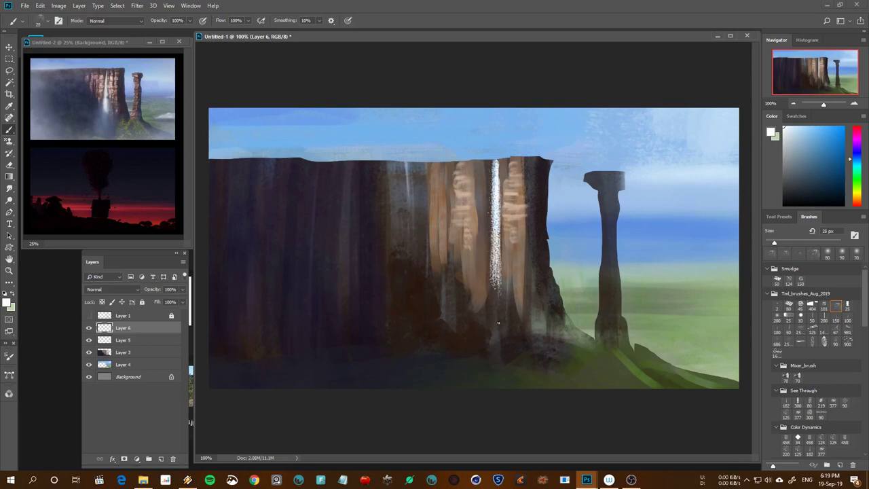
{"action": "key", "text": "ctrl+z"}
{"action": "key", "text": "ctrl+z"}
Brighten the waterfall's middle with paler blue-white strokes using a 35 px brush
{"action": "left_click", "coordinate": [798, 131]}
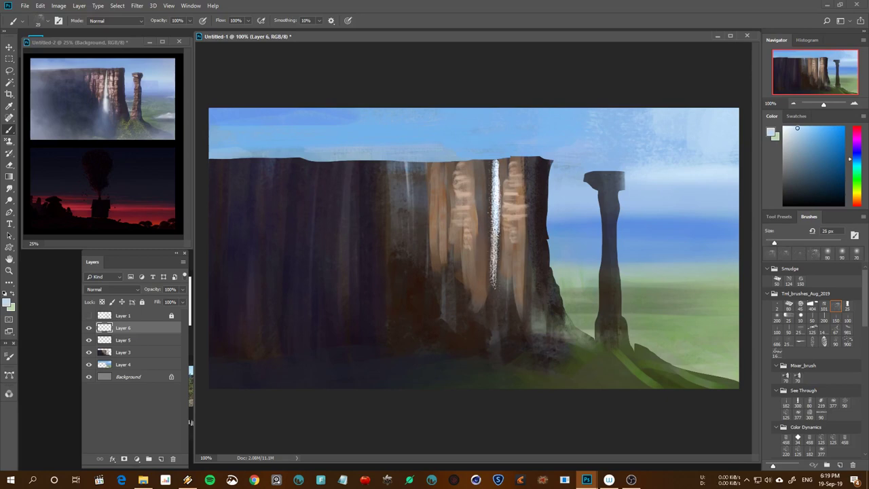
{"action": "left_click", "coordinate": [795, 126]}
{"action": "left_click_drag", "start_coordinate": [497, 202], "coordinate": [498, 323]}
{"action": "key", "text": "ctrl+z"}
{"action": "key", "text": "bracketright"}
{"action": "left_click_drag", "start_coordinate": [495, 217], "coordinate": [496, 267]}
{"action": "left_click", "coordinate": [788, 127]}
{"action": "left_click_drag", "start_coordinate": [494, 210], "coordinate": [494, 320]}
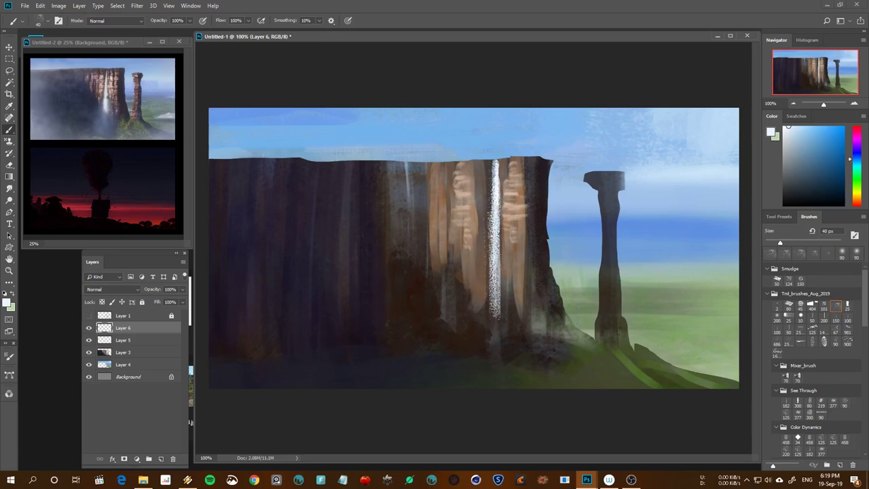
{"action": "key", "text": "ctrl+z"}
Repaint the waterfall brighter at 30 px, extending it down and dabbing its top
{"action": "key", "text": "bracketleft"}
{"action": "key", "text": "bracketleft"}
{"action": "left_click_drag", "start_coordinate": [489, 284], "coordinate": [489, 339]}
{"action": "mouse_move", "coordinate": [490, 252]}
{"action": "left_mouse_down"}
{"action": "mouse_move", "coordinate": [491, 339]}
{"action": "mouse_move", "coordinate": [500, 335]}
{"action": "left_mouse_up"}
{"action": "mouse_move", "coordinate": [492, 231]}
{"action": "left_mouse_down"}
{"action": "mouse_move", "coordinate": [492, 338]}
{"action": "mouse_move", "coordinate": [500, 327]}
{"action": "left_mouse_up"}
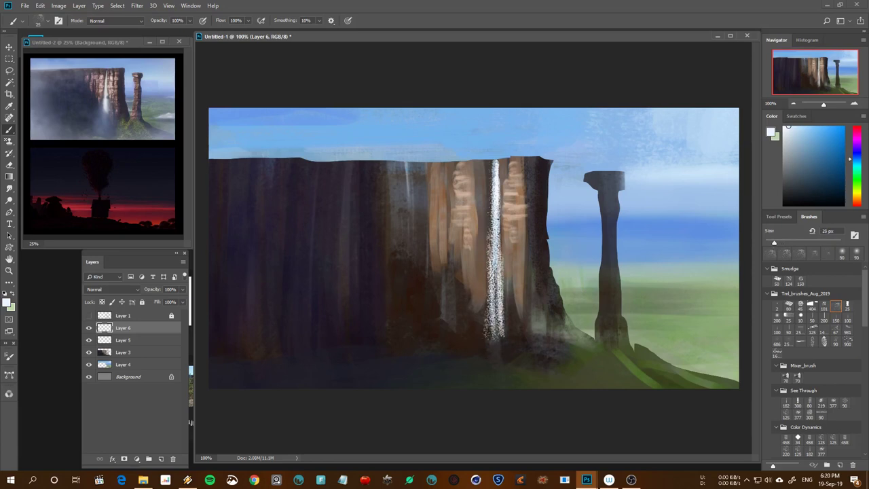
{"action": "left_click_drag", "start_coordinate": [488, 164], "coordinate": [488, 214]}
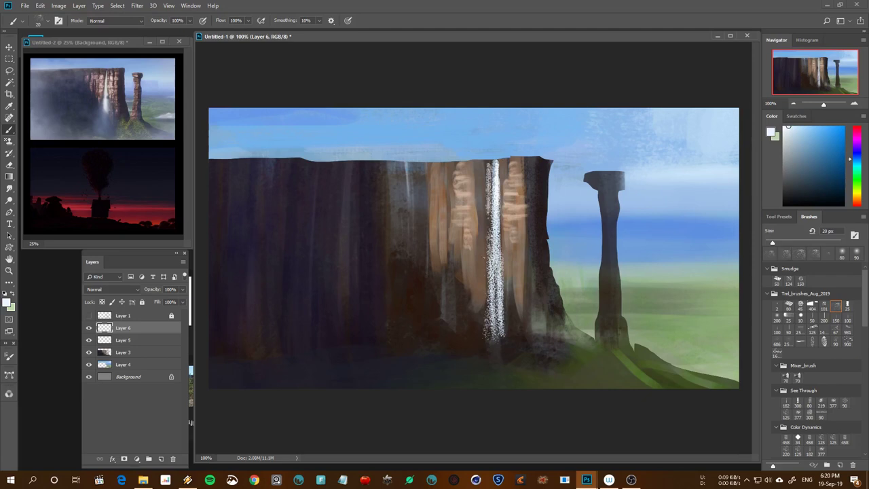
{"action": "key", "text": "ctrl+z"}
{"action": "left_click", "coordinate": [494, 161]}
Add dense pale-blue vertical spray strokes at 15 px down to the cliff base
{"action": "left_click", "coordinate": [795, 127]}
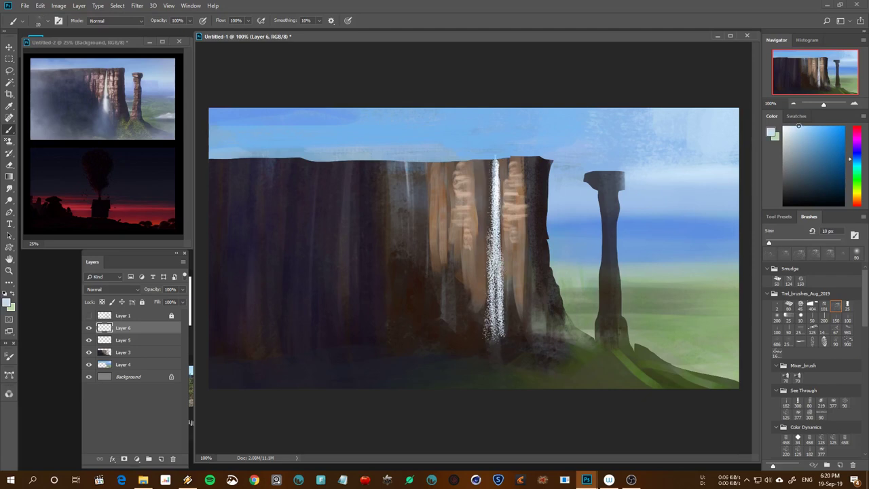
{"action": "key", "text": "bracketright"}
{"action": "mouse_move", "coordinate": [499, 282]}
{"action": "left_mouse_down"}
{"action": "mouse_move", "coordinate": [503, 359]}
{"action": "mouse_move", "coordinate": [490, 367]}
{"action": "left_mouse_up"}
{"action": "left_click_drag", "start_coordinate": [486, 308], "coordinate": [488, 367]}
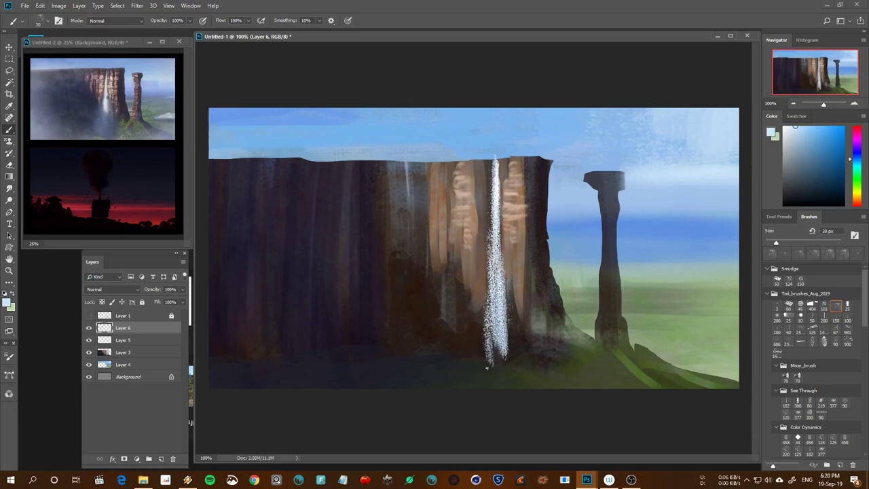
{"action": "left_click_drag", "start_coordinate": [487, 323], "coordinate": [489, 370]}
{"action": "left_click_drag", "start_coordinate": [492, 271], "coordinate": [495, 371]}
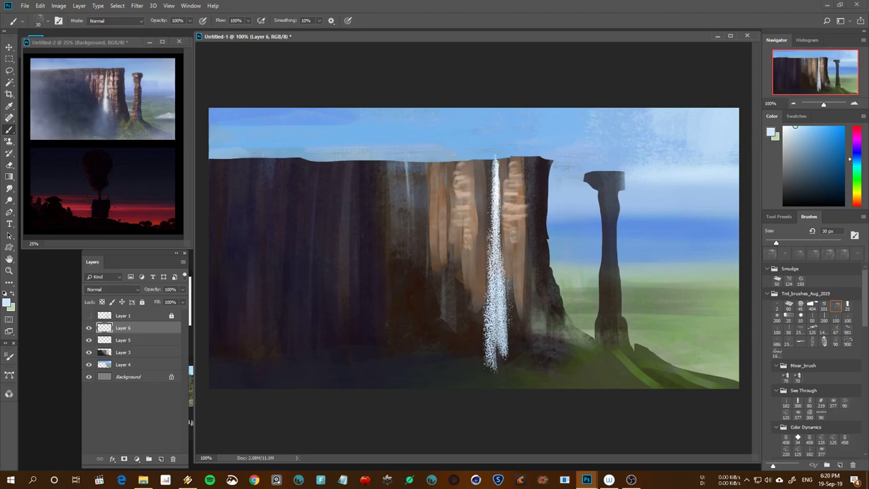
{"action": "key", "text": "ctrl+minus"}
{"action": "key", "text": "ctrl+minus"}
{"action": "key", "text": "ctrl+minus"}
{"action": "key", "text": "ctrl+minus"}
{"action": "key", "text": "ctrl+plus"}
{"action": "key", "text": "ctrl+plus"}
{"action": "key", "text": "ctrl+plus"}
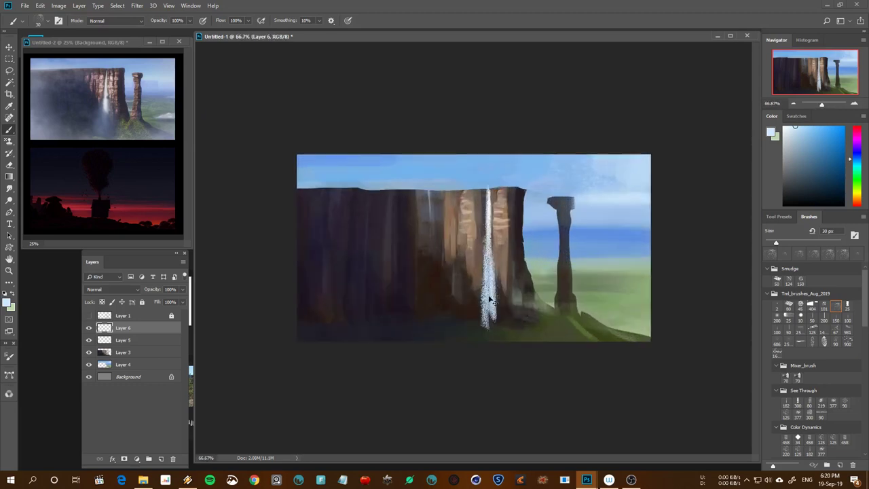
Flip the canvas horizontally and paint soft white mist at the waterfall base with a 90 px soft brush
{"action": "key", "text": "ctrl+minus"}
{"action": "key", "text": "ctrl+shift+h"}
{"action": "key", "text": "ctrl+minus"}
{"action": "key", "text": "ctrl+minus"}
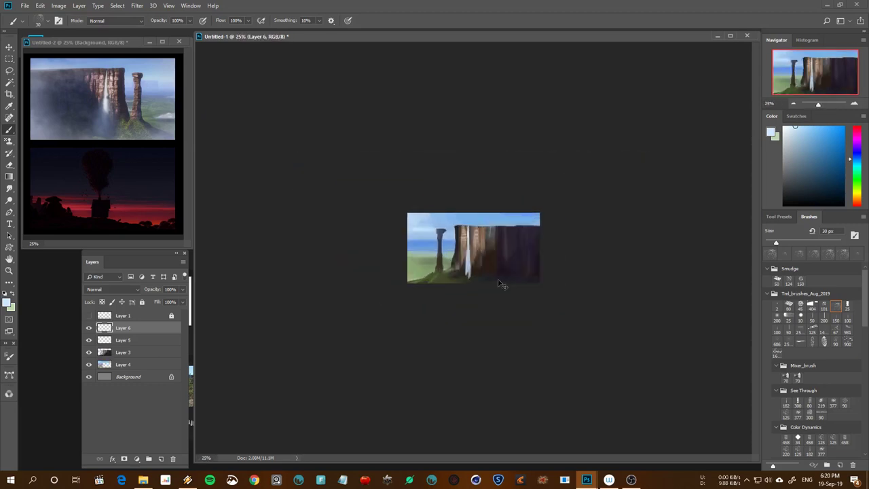
{"action": "key", "text": "ctrl+plus"}
{"action": "key", "text": "ctrl+plus"}
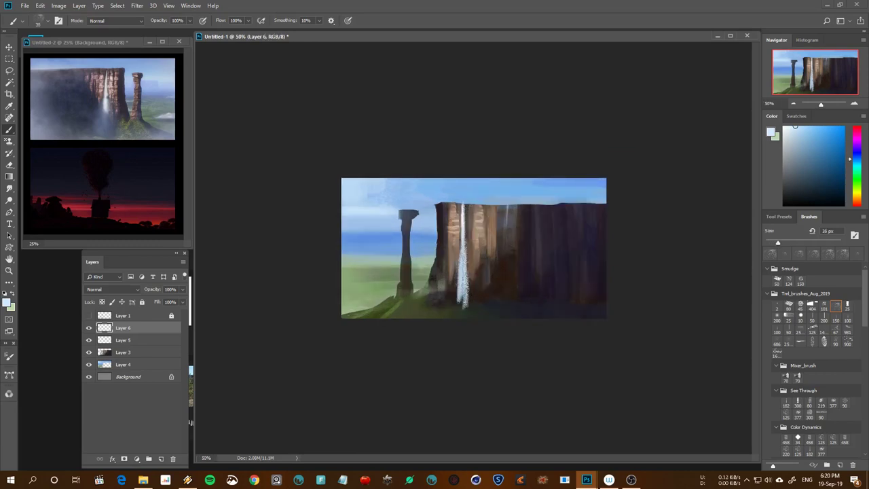
{"action": "left_click", "coordinate": [777, 315]}
{"action": "left_click_drag", "start_coordinate": [473, 271], "coordinate": [469, 322]}
{"action": "key", "text": "ctrl+z"}
{"action": "key", "text": "bracketleft"}
{"action": "key", "text": "bracketleft"}
{"action": "key", "text": "bracketleft"}
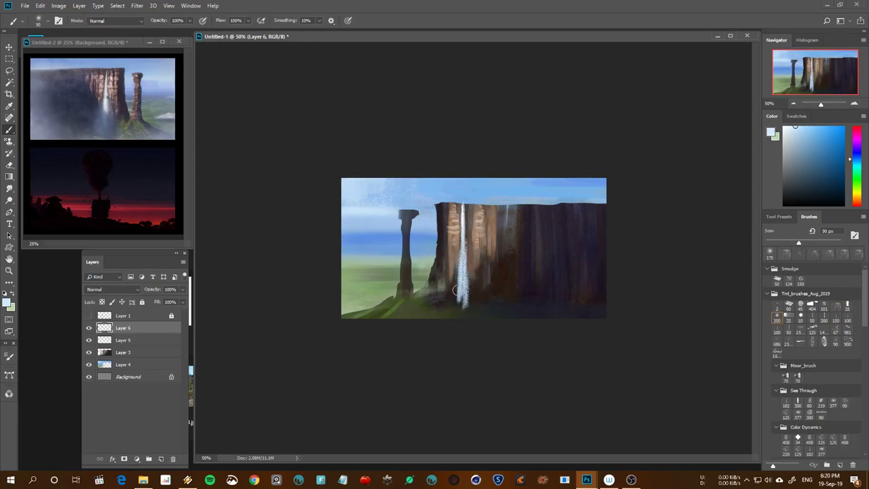
{"action": "mouse_move", "coordinate": [454, 260]}
{"action": "left_mouse_down"}
{"action": "mouse_move", "coordinate": [459, 311]}
{"action": "mouse_move", "coordinate": [469, 305]}
{"action": "left_mouse_up"}
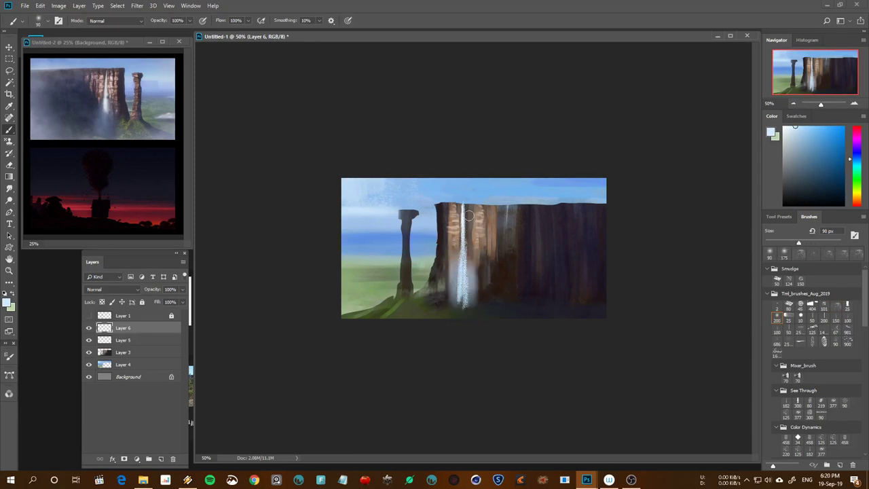
Flip the canvas back to its original orientation and select Layer 3
{"action": "key", "text": "ctrl+shift+h"}
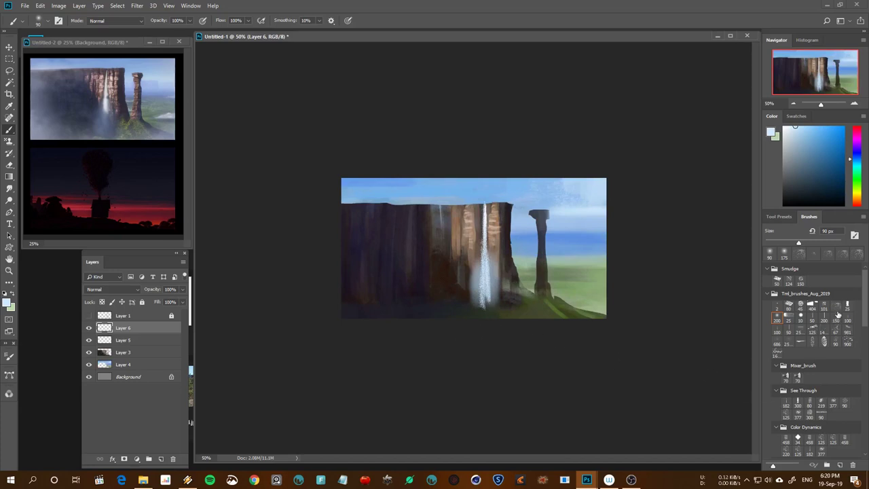
{"action": "left_click", "coordinate": [835, 306]}
{"action": "left_click", "coordinate": [553, 229], "text": "ctrl"}
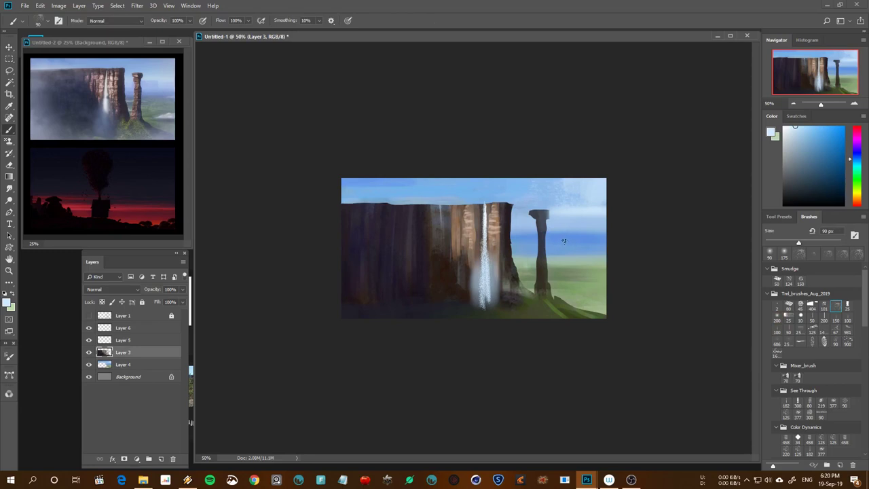
On a new Layer 7, paint a dark teal-green grass stroke right of the pillar at 50 px
{"action": "left_click", "coordinate": [812, 341]}
{"action": "key", "text": "ctrl+shift+alt+n"}
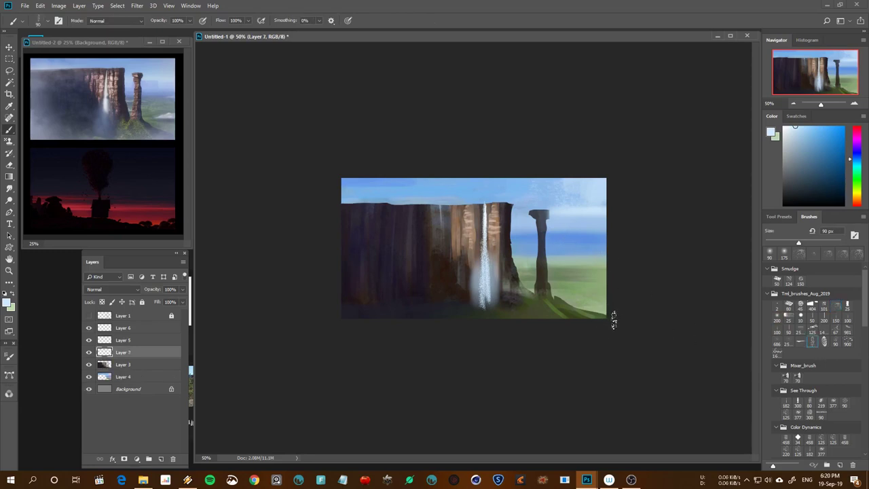
{"action": "left_click", "coordinate": [585, 287], "text": "alt"}
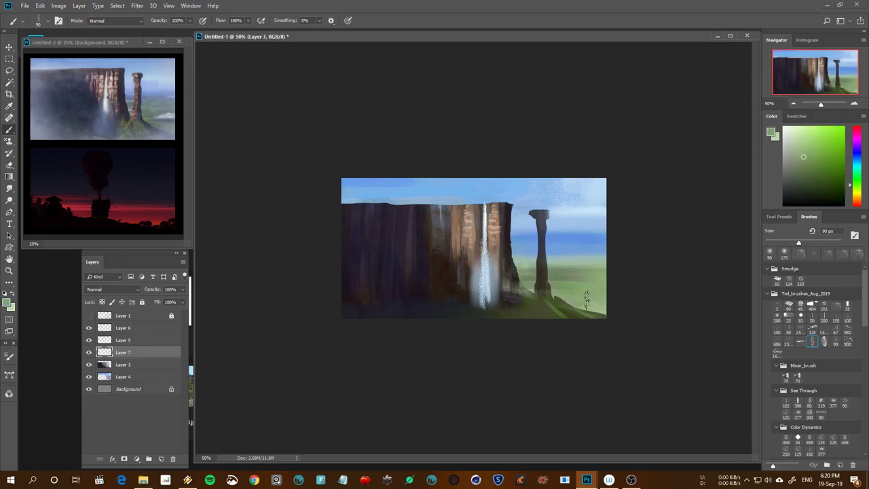
{"action": "left_click", "coordinate": [825, 184]}
{"action": "left_click", "coordinate": [852, 171]}
{"action": "key", "text": "["}
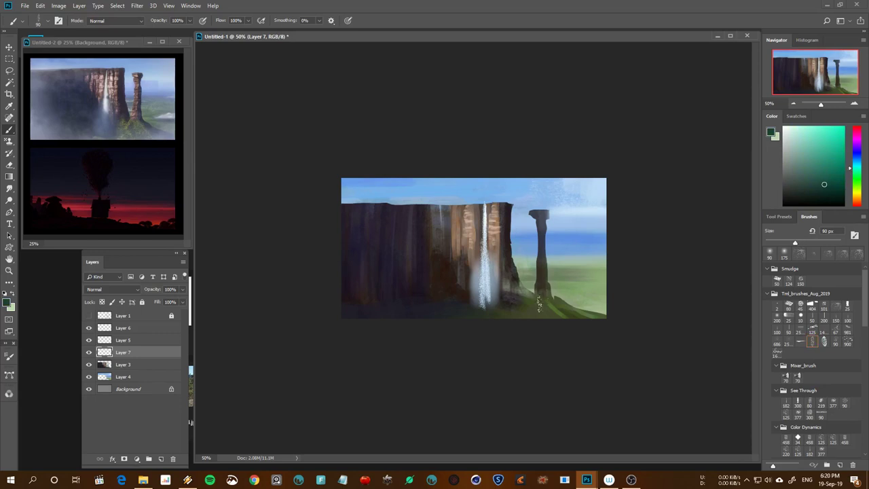
{"action": "key", "text": "["}
{"action": "key", "text": "["}
{"action": "key", "text": "["}
{"action": "left_click_drag", "start_coordinate": [571, 286], "coordinate": [607, 285]}
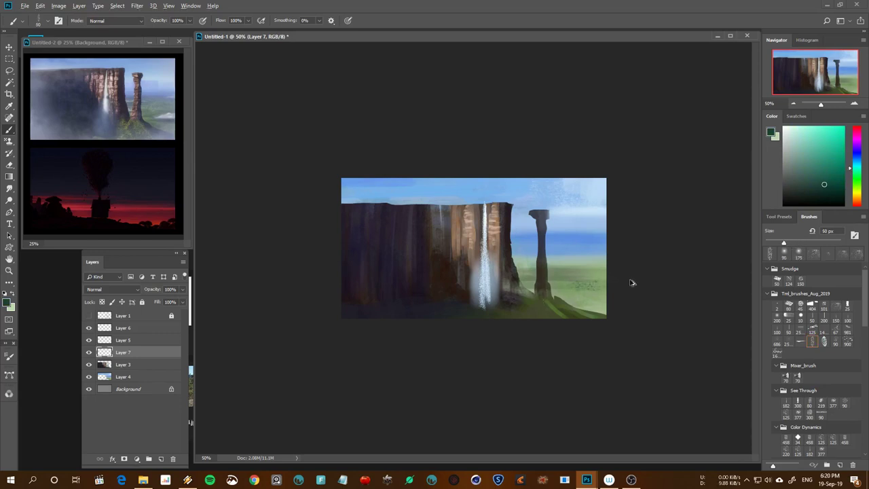
Free-transform the grass stroke so it lies wider, flatter and level along the ground
{"action": "key", "text": "ctrl+t"}
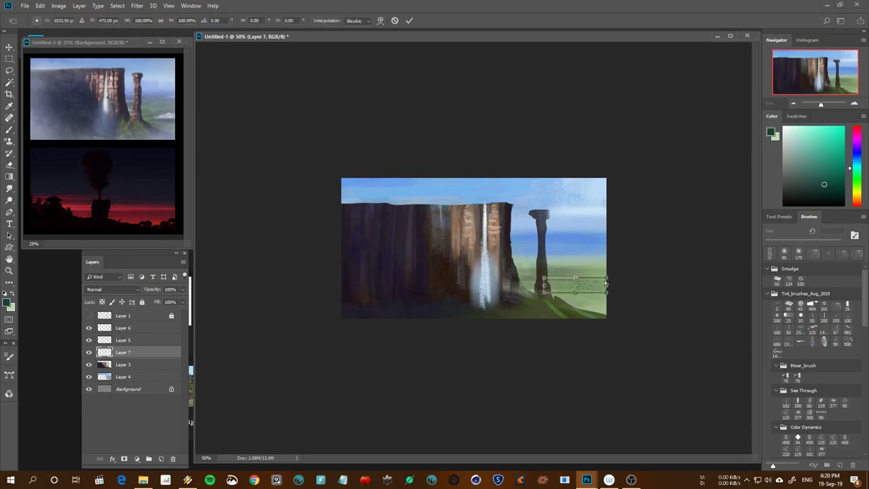
{"action": "mouse_move", "coordinate": [606, 282]}
{"action": "left_mouse_down"}
{"action": "mouse_move", "coordinate": [607, 270]}
{"action": "mouse_move", "coordinate": [614, 287]}
{"action": "left_mouse_up"}
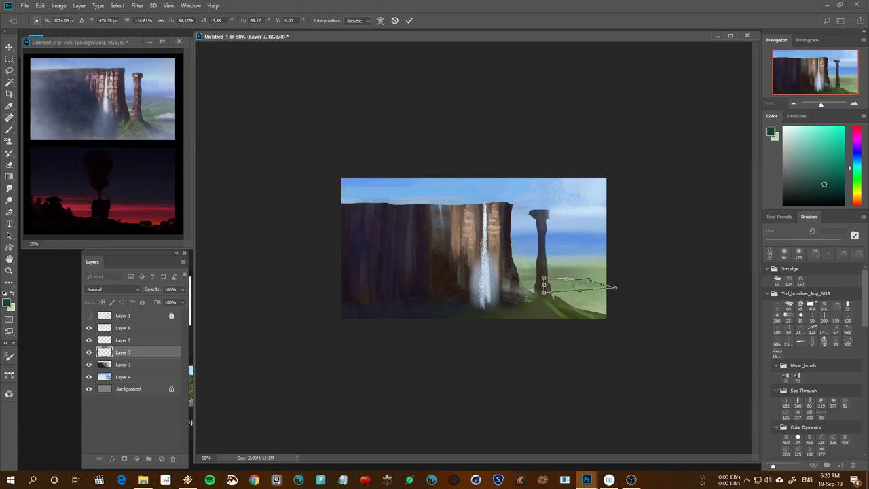
{"action": "left_click_drag", "start_coordinate": [526, 298], "coordinate": [547, 274]}
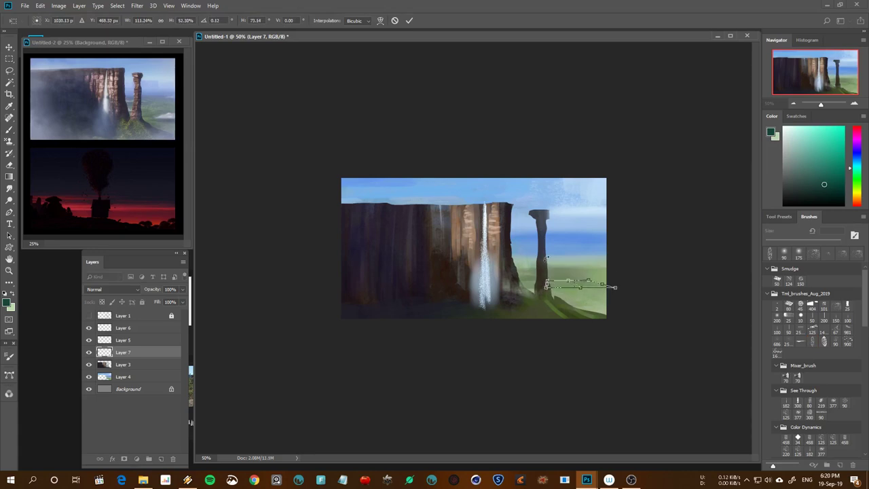
{"action": "key", "text": "Return"}
{"action": "key", "text": "ctrl+plus"}
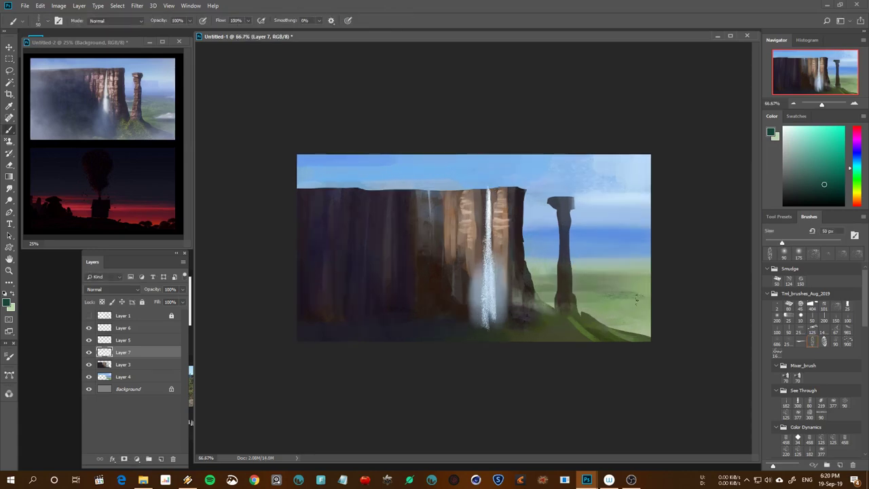
Dab dark teal-green grass texture onto the plain with a 40–50 px brush
{"action": "key", "text": "bracketleft"}
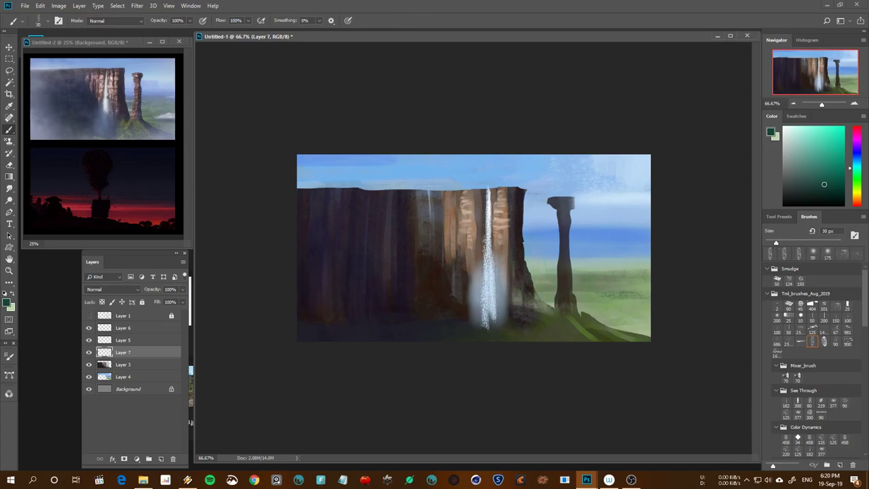
{"action": "left_click", "coordinate": [608, 290], "text": "alt"}
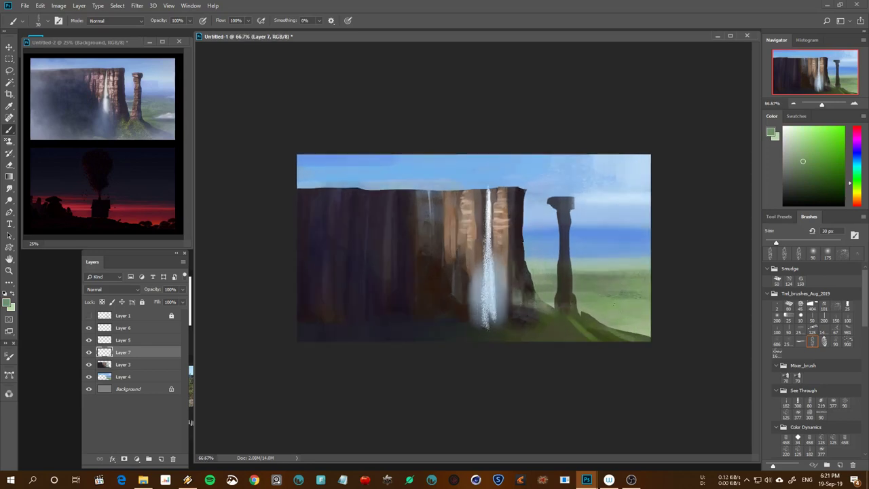
{"action": "key", "text": "bracketright"}
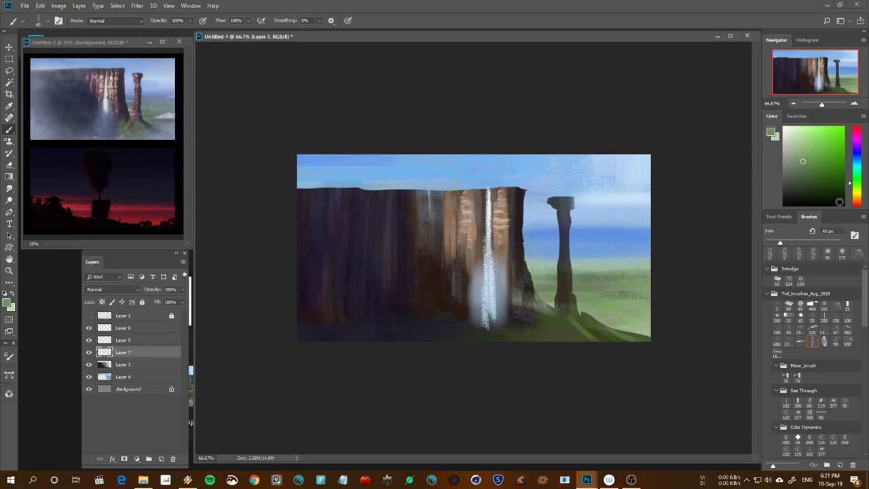
{"action": "left_click", "coordinate": [632, 289], "text": "alt"}
{"action": "left_click_drag", "start_coordinate": [852, 183], "coordinate": [852, 170]}
{"action": "left_click", "coordinate": [831, 187]}
{"action": "key", "text": "bracketright"}
{"action": "mouse_move", "coordinate": [615, 309]}
{"action": "left_mouse_down"}
{"action": "mouse_move", "coordinate": [646, 317]}
{"action": "mouse_move", "coordinate": [602, 306]}
{"action": "left_mouse_up"}
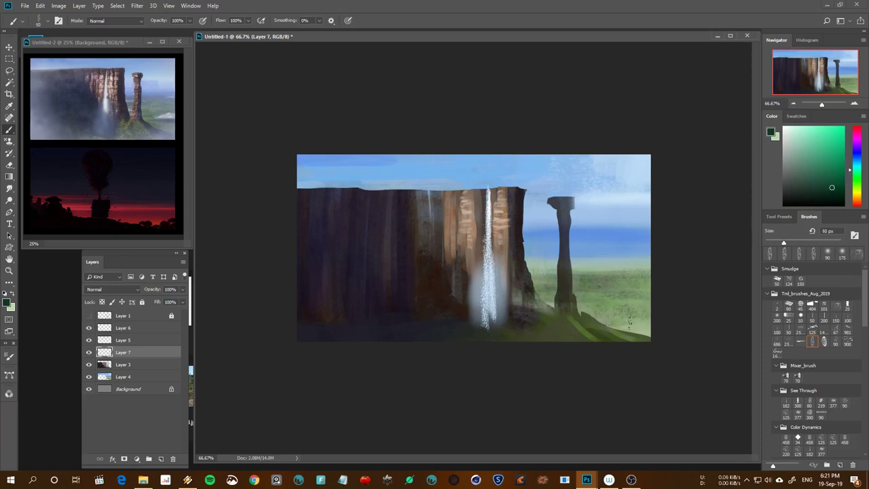
Pick lighter yellow-green and grey-green tones, then zoom into the reference image
{"action": "left_click", "coordinate": [638, 327], "text": "alt"}
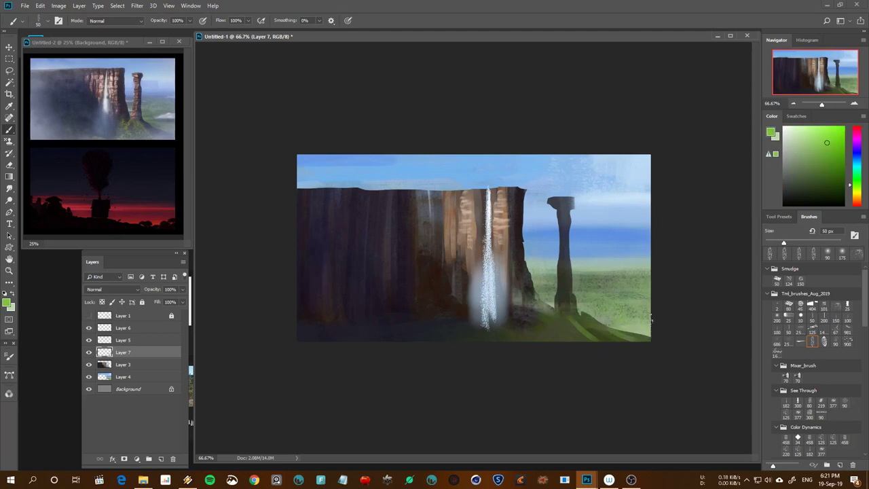
{"action": "left_click", "coordinate": [649, 321], "text": "alt"}
{"action": "left_click", "coordinate": [174, 215]}
{"action": "key", "text": "ctrl+plus"}
{"action": "key", "text": "ctrl+plus"}
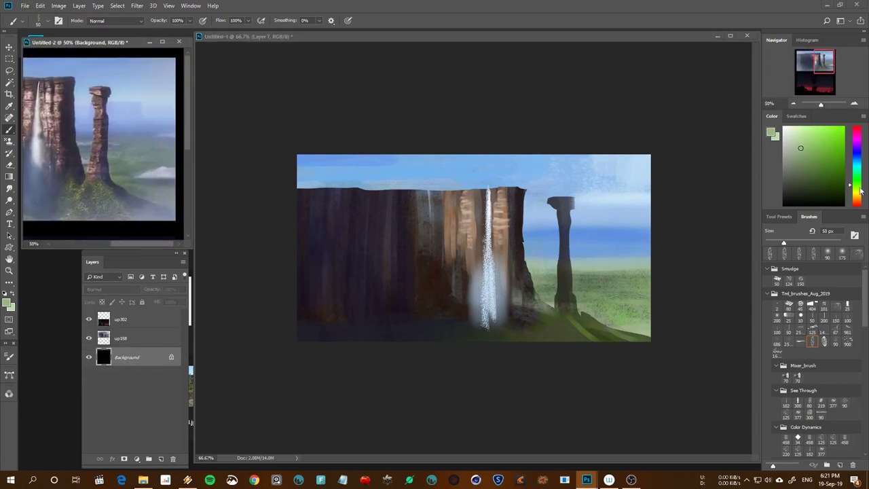
Set the paint colour to dark green and enlarge the brush back in the painting
{"action": "left_click", "coordinate": [850, 177]}
{"action": "left_click_drag", "start_coordinate": [850, 177], "coordinate": [849, 171]}
{"action": "left_click_drag", "start_coordinate": [850, 170], "coordinate": [849, 172]}
{"action": "left_click", "coordinate": [825, 179]}
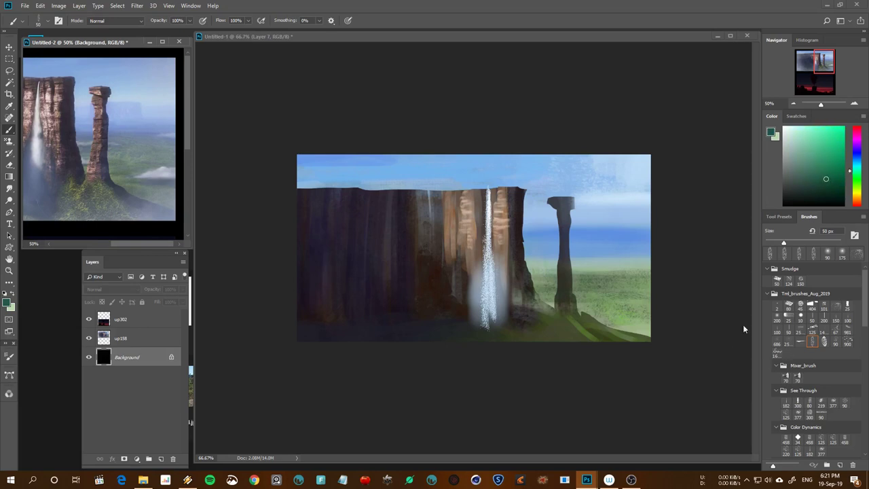
{"action": "left_click", "coordinate": [801, 341]}
{"action": "key", "text": "bracketright"}
{"action": "key", "text": "bracketright"}
{"action": "left_click", "coordinate": [543, 275]}
{"action": "key", "text": "bracketright"}
{"action": "key", "text": "bracketright"}
{"action": "key", "text": "bracketright"}
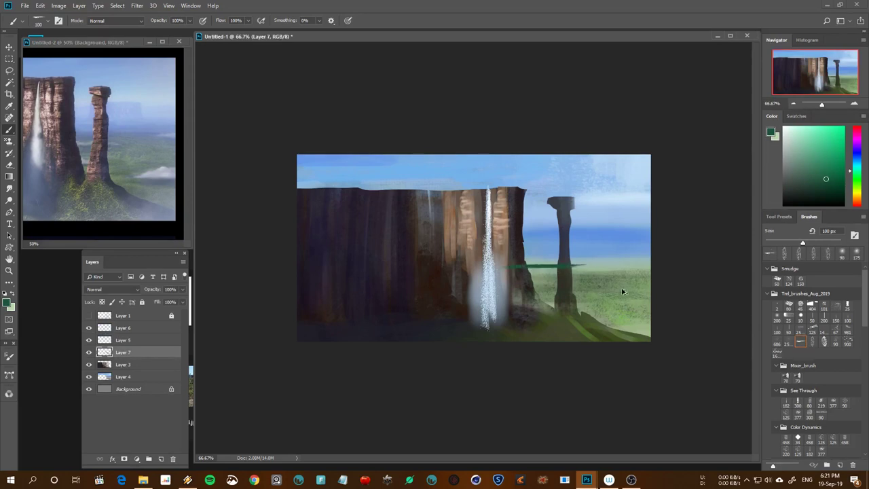
Move grass Layer 7 below Layer 3, directly above Layer 4
{"action": "key", "text": "ctrl+t"}
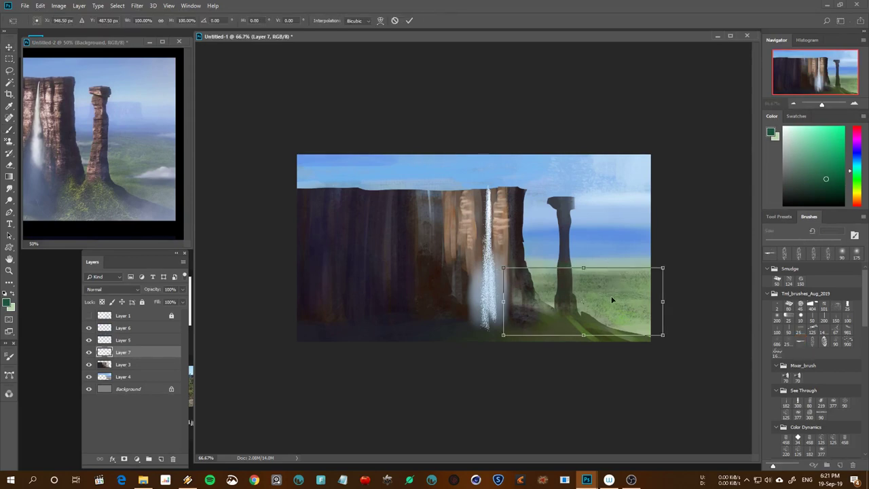
{"action": "key", "text": "Return"}
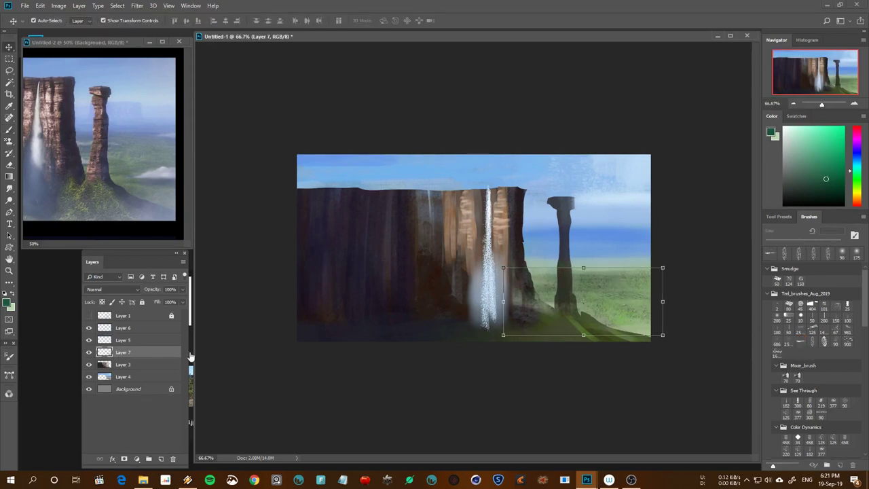
{"action": "left_click", "coordinate": [136, 364]}
{"action": "double_click", "coordinate": [140, 352]}
{"action": "left_click", "coordinate": [810, 240]}
{"action": "left_click_drag", "start_coordinate": [136, 360], "coordinate": [139, 377]}
{"action": "left_click", "coordinate": [135, 377]}
{"action": "key", "text": "b"}
{"action": "key", "text": "bracketleft"}
{"action": "key", "text": "bracketleft"}
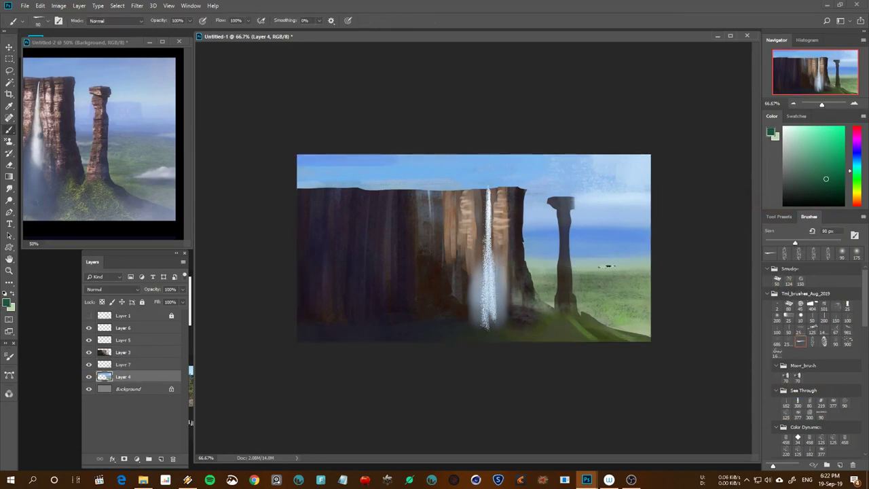
{"action": "key", "text": "bracketleft"}
{"action": "key", "text": "bracketleft"}
{"action": "key", "text": "bracketleft"}
{"action": "key", "text": "bracketleft"}
{"action": "left_click_drag", "start_coordinate": [536, 259], "coordinate": [527, 259]}
{"action": "key", "text": "ctrl+z"}
{"action": "key", "text": "ctrl+z"}
{"action": "left_click", "coordinate": [788, 316]}
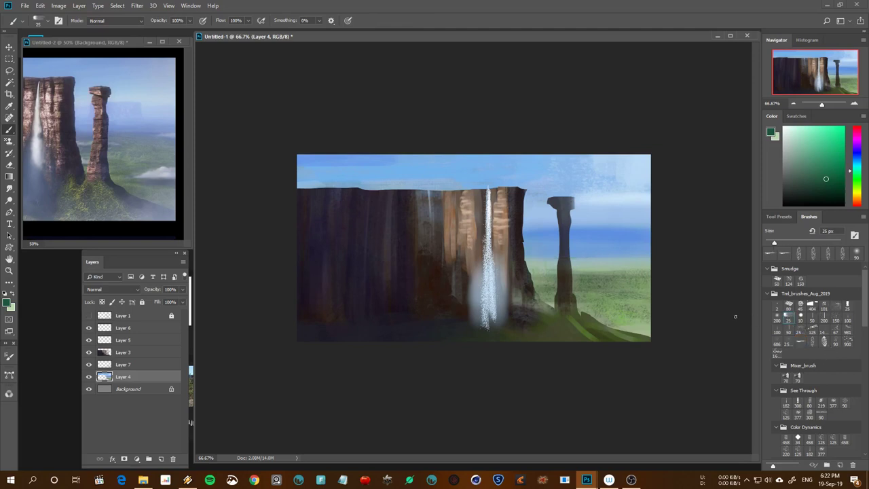
{"action": "key", "text": "bracketright"}
{"action": "left_click_drag", "start_coordinate": [527, 261], "coordinate": [623, 261]}
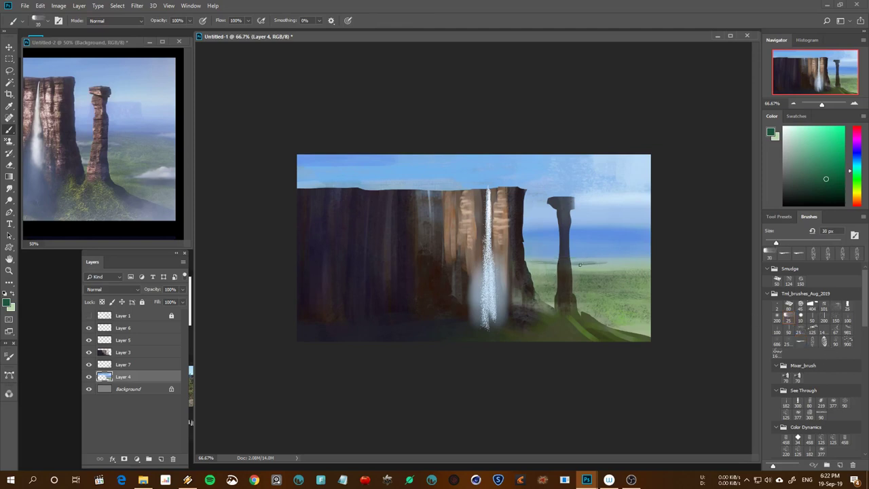
{"action": "key", "text": "ctrl+z"}
{"action": "left_click", "coordinate": [622, 247], "text": "alt"}
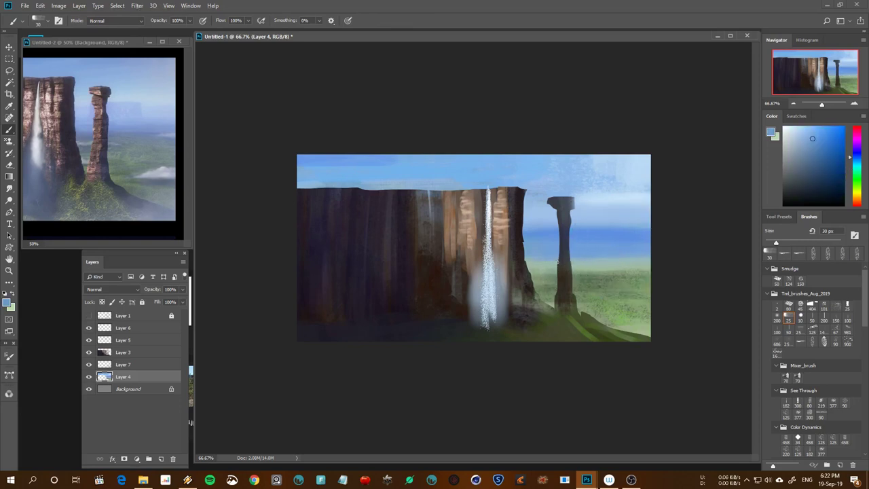
{"action": "left_click", "coordinate": [599, 266], "text": "alt"}
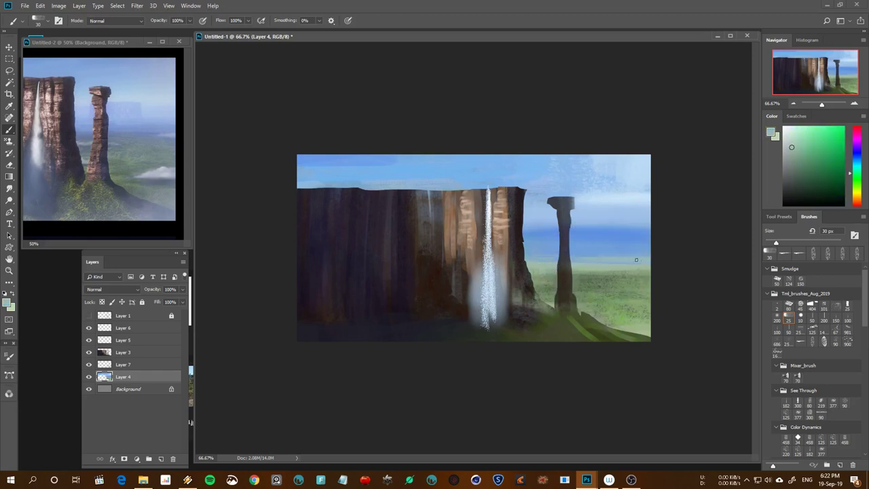
{"action": "left_click", "coordinate": [602, 243], "text": "alt"}
{"action": "key", "text": "bracketright"}
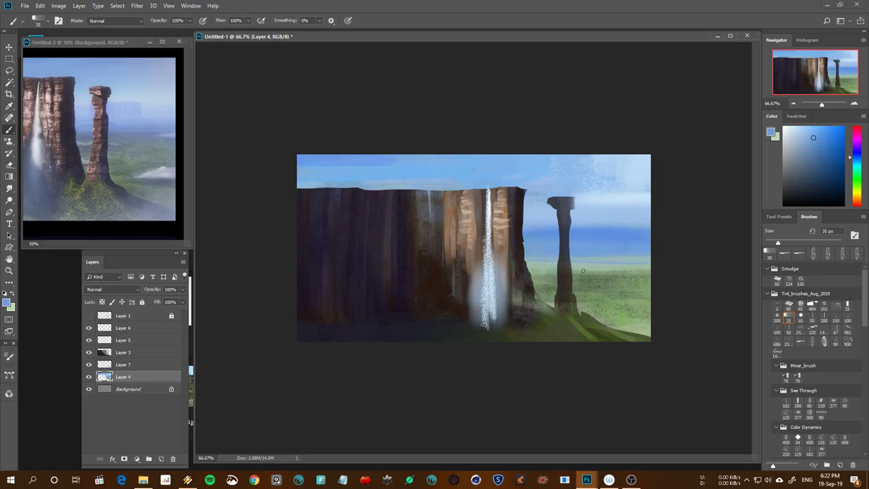
{"action": "left_click", "coordinate": [606, 278], "text": "alt"}
{"action": "key", "text": "bracketleft"}
{"action": "key", "text": "bracketleft"}
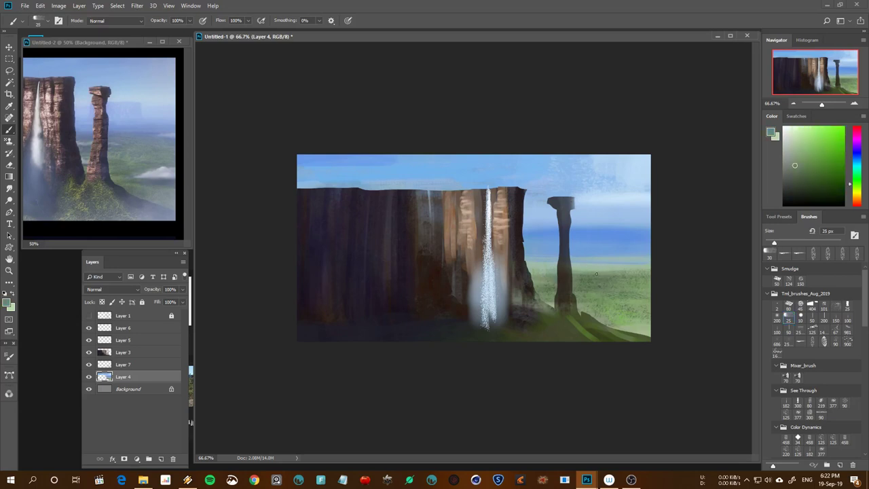
{"action": "key", "text": "bracketleft"}
{"action": "key", "text": "bracketleft"}
{"action": "left_click", "coordinate": [601, 283], "text": "alt"}
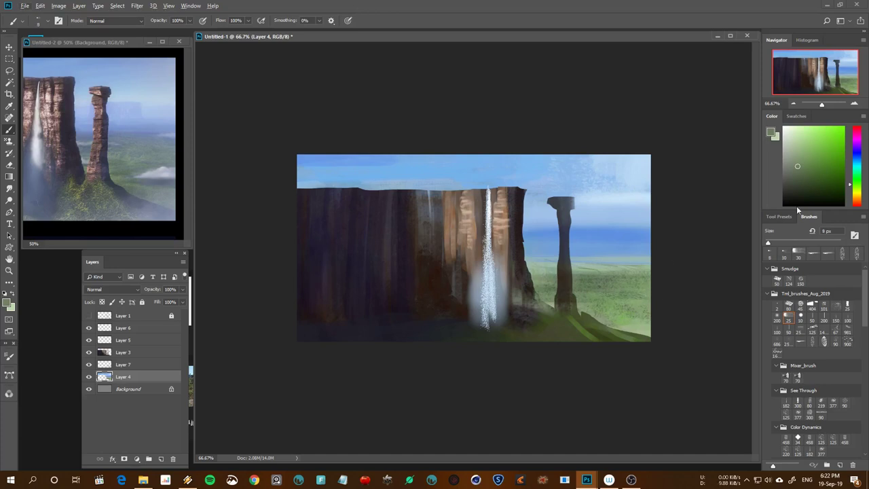
Paint light and darker green strokes on the grass beside the rock pillar
{"action": "left_click", "coordinate": [810, 147]}
{"action": "key", "text": "bracketright"}
{"action": "key", "text": "bracketright"}
{"action": "key", "text": "bracketright"}
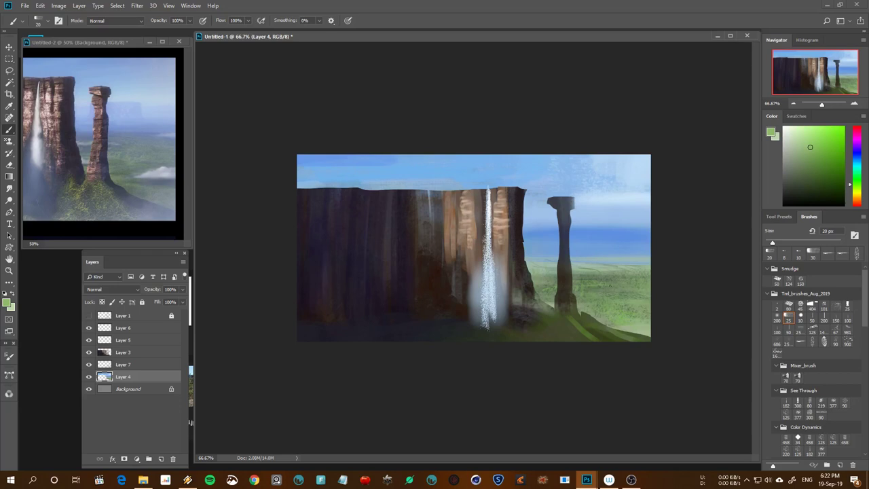
{"action": "left_click_drag", "start_coordinate": [542, 283], "coordinate": [586, 283]}
{"action": "left_click", "coordinate": [601, 281], "text": "alt"}
{"action": "key", "text": "bracketleft"}
{"action": "left_click", "coordinate": [582, 267]}
Zoom the Untitled-2 reference window to 25% to show both images, keeping the painting at 50%
{"action": "key", "text": "ctrl+minus"}
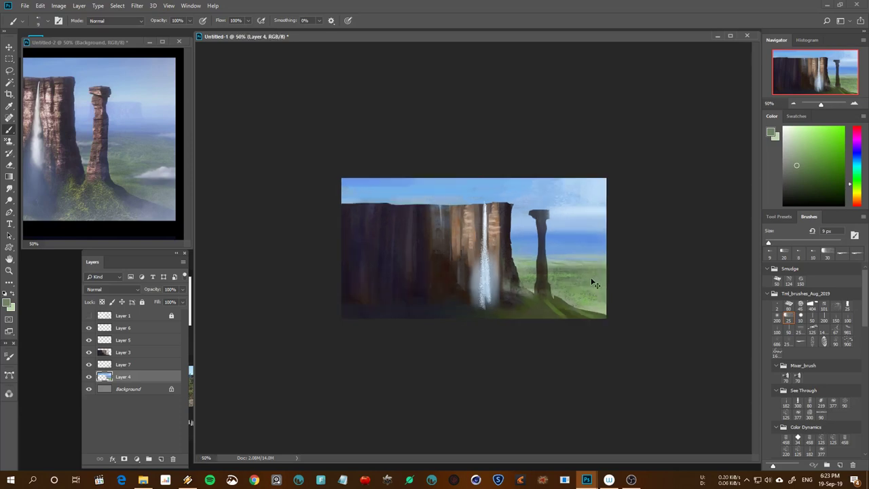
{"action": "key", "text": "ctrl+minus"}
{"action": "key", "text": "ctrl+minus"}
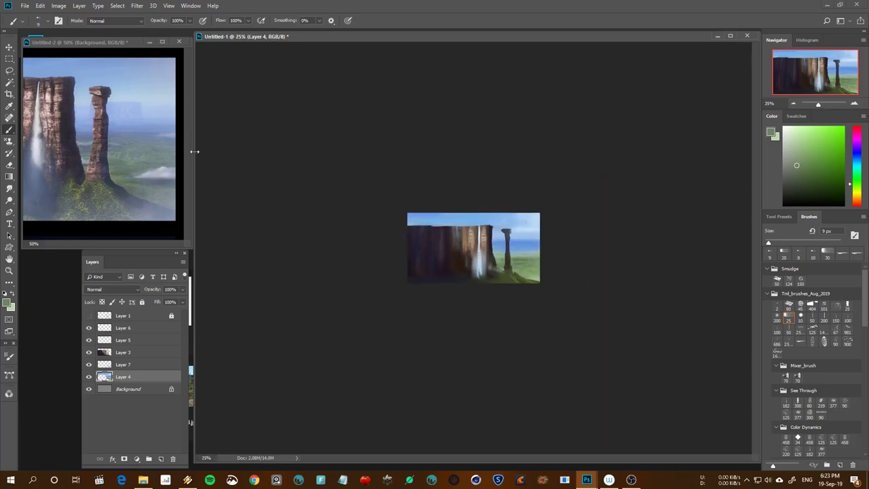
{"action": "left_click", "coordinate": [171, 166]}
{"action": "key", "text": "ctrl+minus"}
{"action": "left_click", "coordinate": [391, 392]}
{"action": "key", "text": "ctrl+plus"}
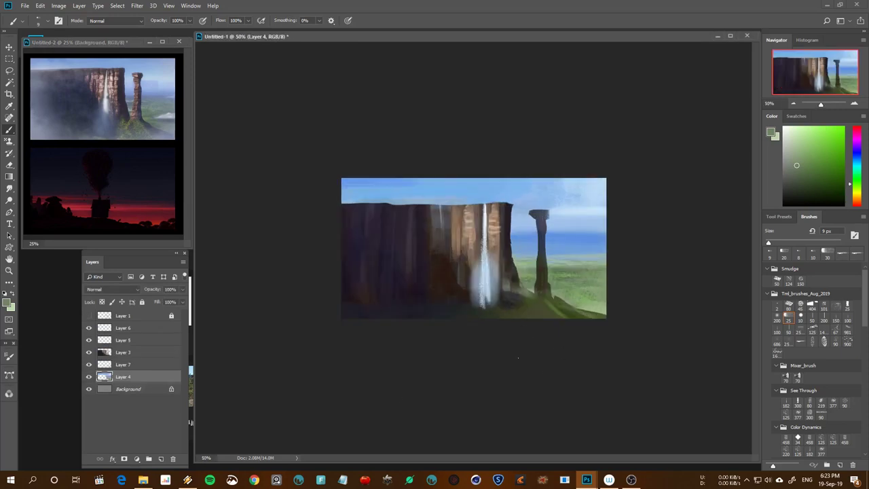
Lasso a rock outline at the bottom-left corner and target Layer 6
{"action": "key", "text": "l"}
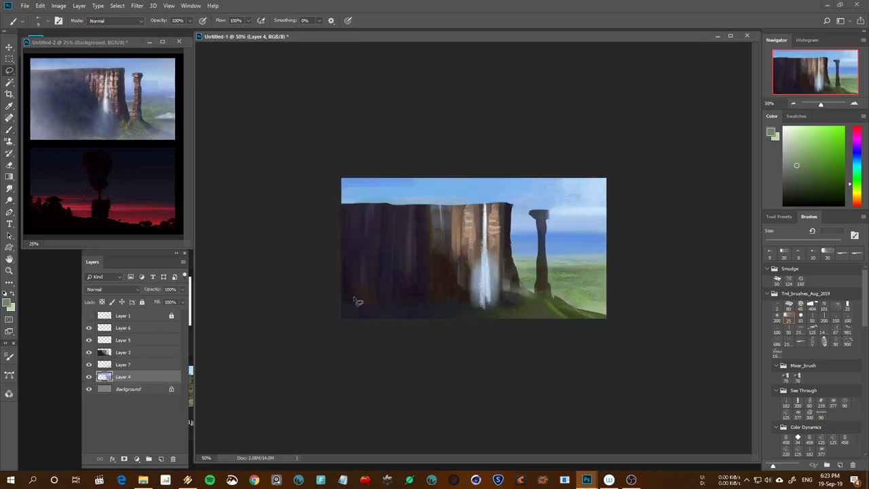
{"action": "mouse_move", "coordinate": [340, 316]}
{"action": "left_mouse_down"}
{"action": "mouse_move", "coordinate": [387, 314]}
{"action": "mouse_move", "coordinate": [354, 334]}
{"action": "mouse_move", "coordinate": [404, 323]}
{"action": "mouse_move", "coordinate": [379, 296]}
{"action": "mouse_move", "coordinate": [416, 317]}
{"action": "left_mouse_up"}
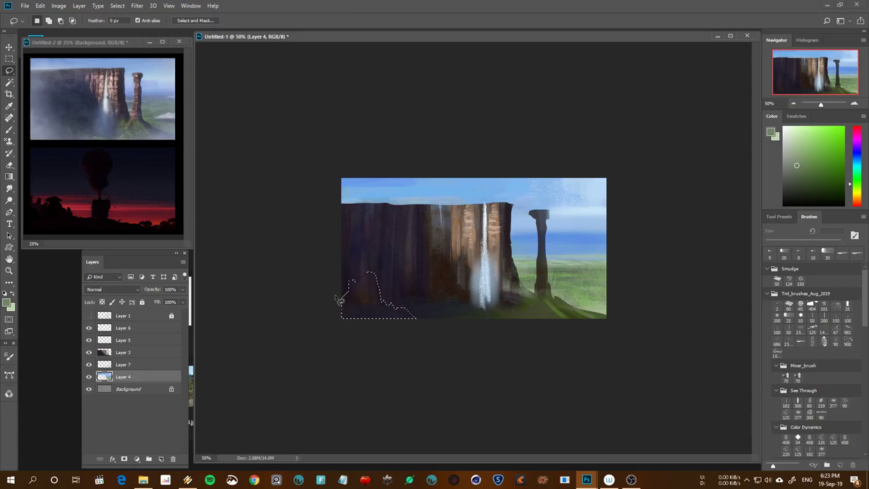
{"action": "key", "text": "b"}
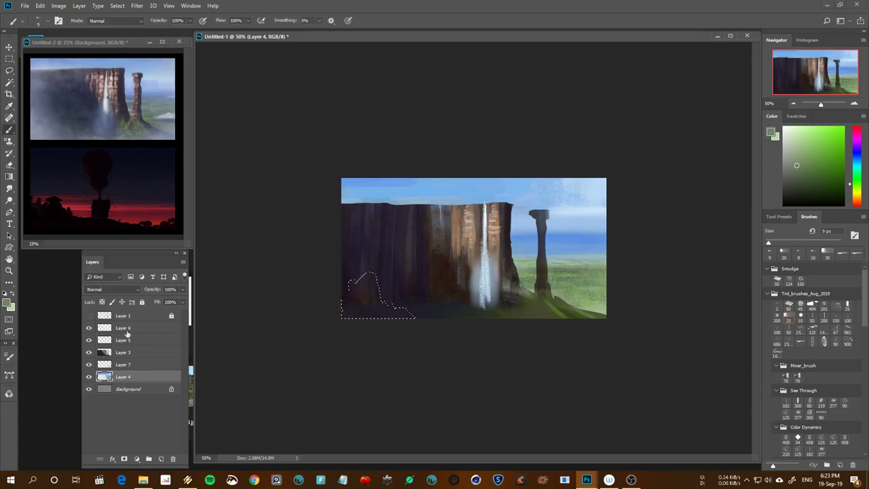
{"action": "left_click", "coordinate": [124, 328]}
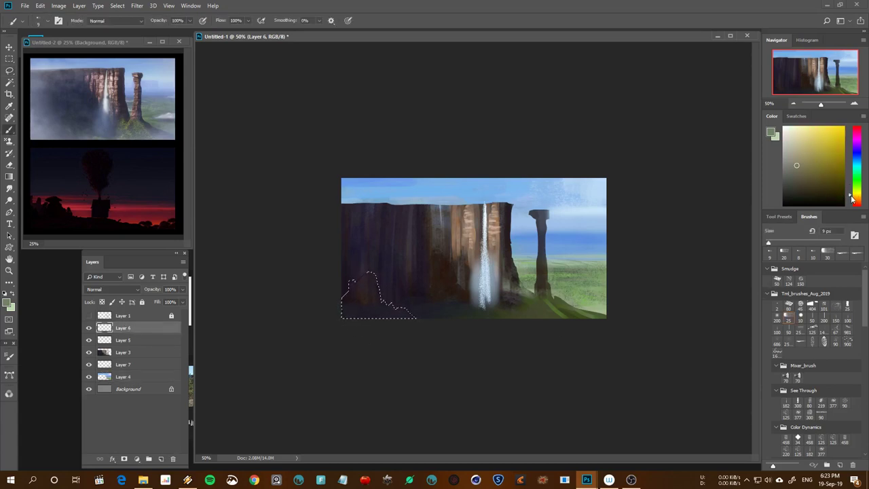
Fill the rock outline with near-black brown using a 125 px brush
{"action": "left_click_drag", "start_coordinate": [852, 196], "coordinate": [853, 202]}
{"action": "left_click", "coordinate": [830, 197]}
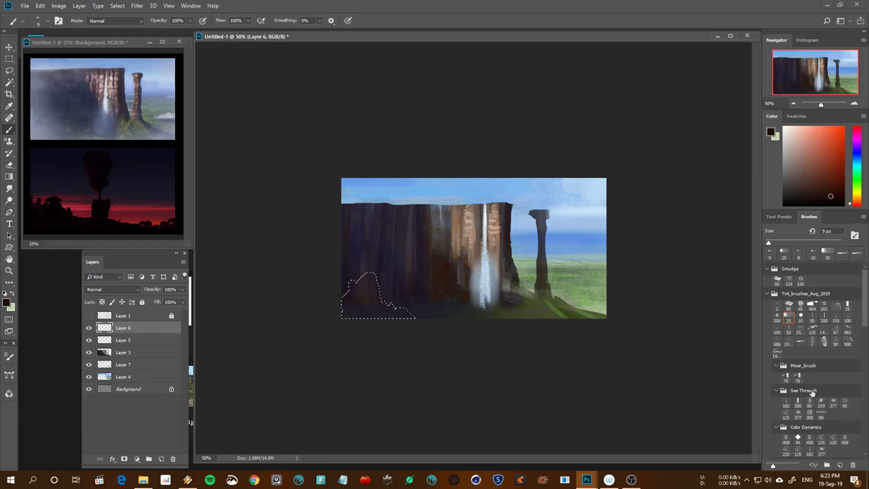
{"action": "left_click", "coordinate": [813, 331]}
{"action": "left_click_drag", "start_coordinate": [362, 326], "coordinate": [346, 312]}
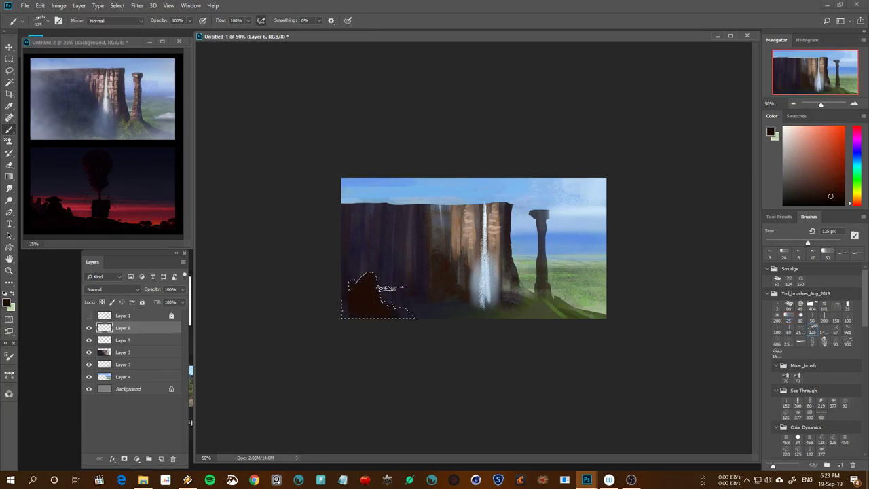
Paint lighter shading, texture and grey-brown highlights onto the rock
{"action": "left_click", "coordinate": [510, 240], "text": "alt"}
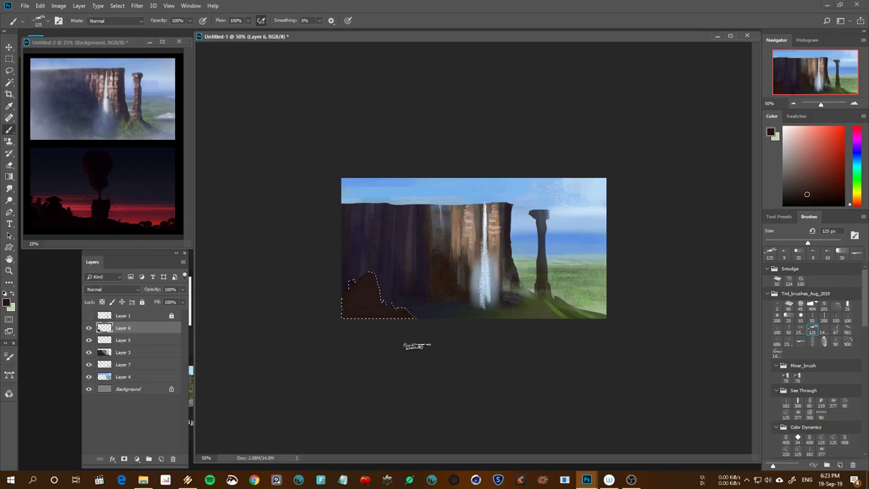
{"action": "left_click", "coordinate": [823, 199]}
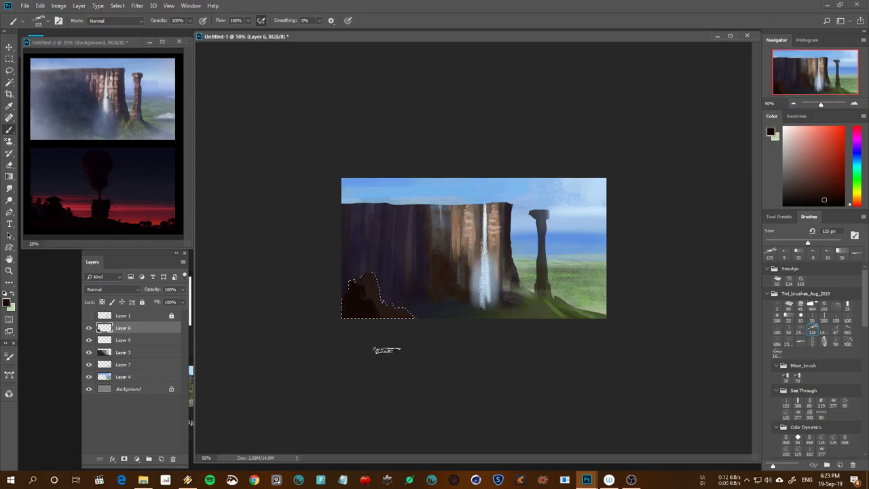
{"action": "key", "text": "bracketleft"}
{"action": "key", "text": "bracketleft"}
{"action": "key", "text": "bracketleft"}
{"action": "left_click_drag", "start_coordinate": [363, 275], "coordinate": [382, 313]}
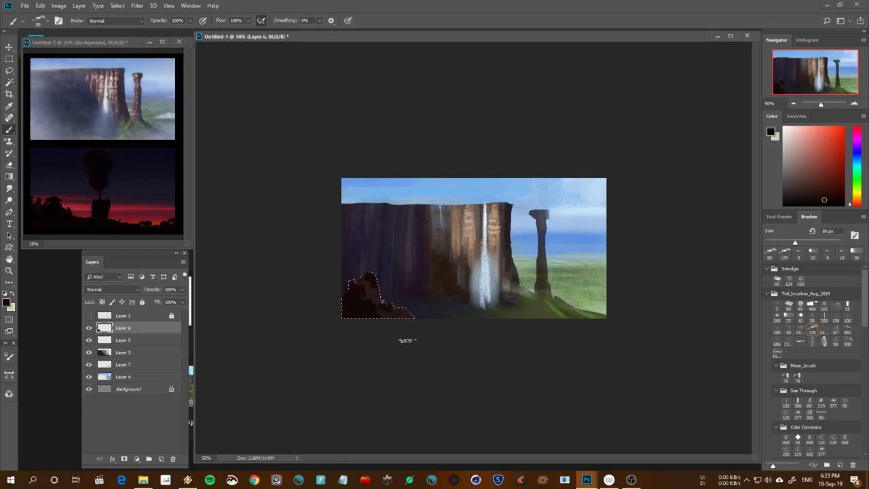
{"action": "left_click", "coordinate": [387, 290], "text": "alt"}
{"action": "mouse_move", "coordinate": [378, 277]}
{"action": "left_mouse_down"}
{"action": "mouse_move", "coordinate": [385, 295]}
{"action": "mouse_move", "coordinate": [372, 282]}
{"action": "mouse_move", "coordinate": [372, 290]}
{"action": "left_mouse_up"}
{"action": "left_click", "coordinate": [475, 243], "text": "alt"}
{"action": "key", "text": "bracketleft"}
Touch up the rock with dark reddish-brown dabs, then clear the selection
{"action": "left_click", "coordinate": [380, 295], "text": "alt"}
{"action": "left_click", "coordinate": [392, 308], "text": "alt"}
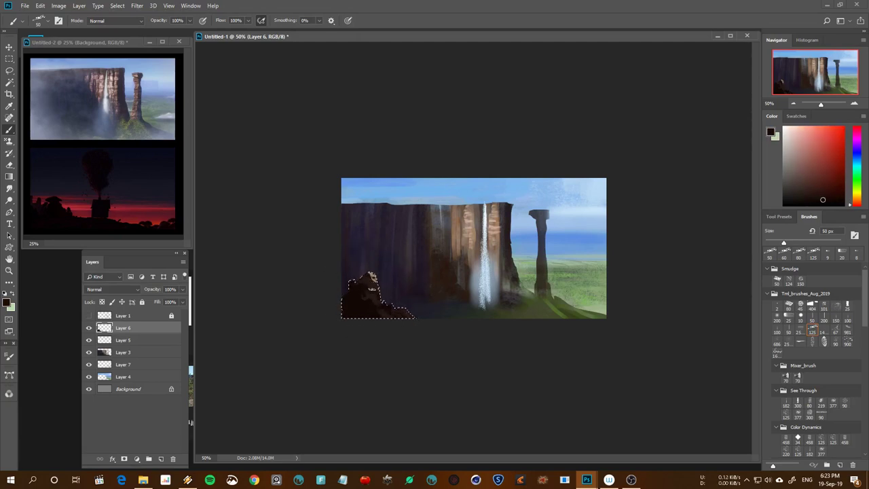
{"action": "left_click", "coordinate": [373, 273], "text": "alt"}
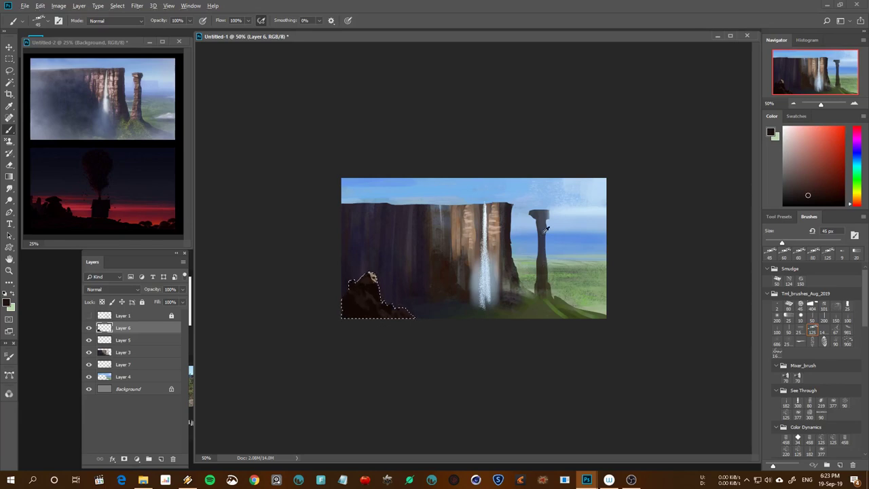
{"action": "left_click", "coordinate": [349, 299], "text": "alt"}
{"action": "left_click", "coordinate": [345, 293], "text": "alt"}
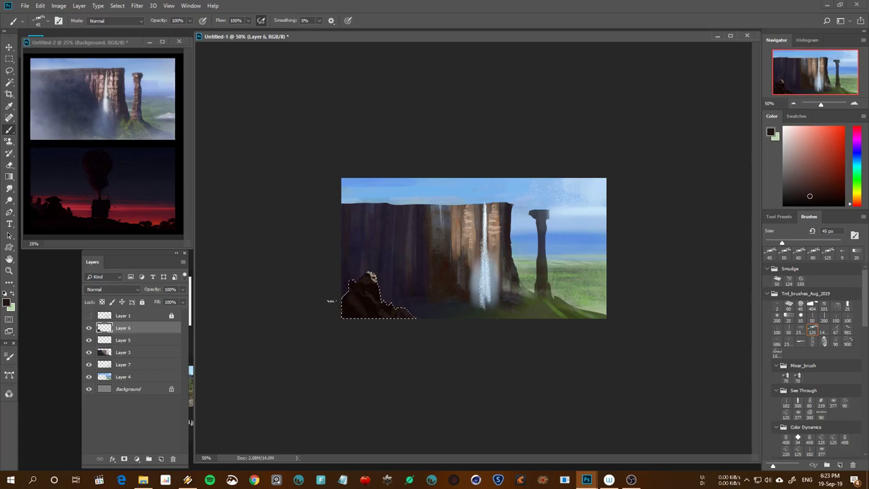
{"action": "left_click", "coordinate": [374, 282], "text": "alt"}
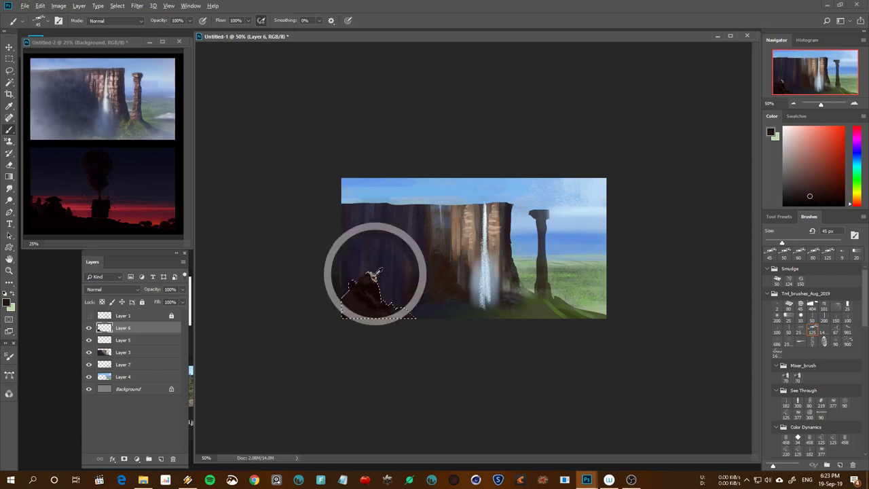
{"action": "key", "text": "ctrl+d"}
Magic Wand the area around the rock, invert the selection, and darken the rock
{"action": "key", "text": "w"}
{"action": "left_click", "coordinate": [362, 308]}
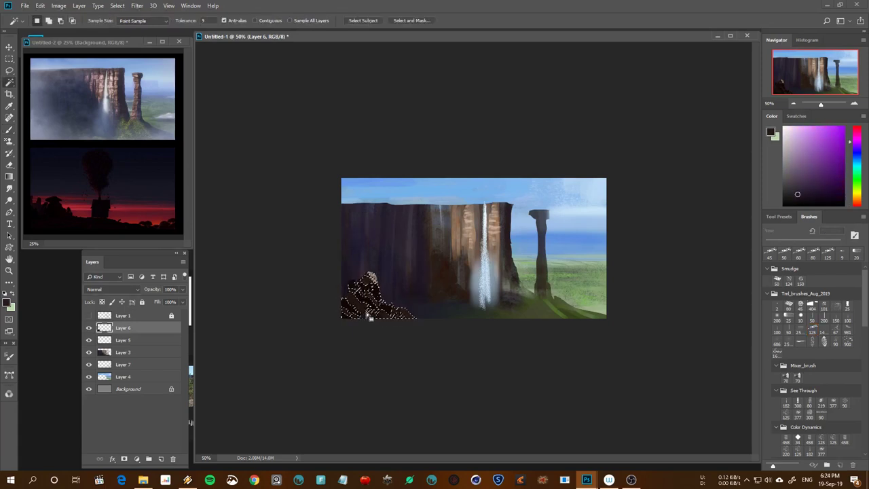
{"action": "key", "text": "b"}
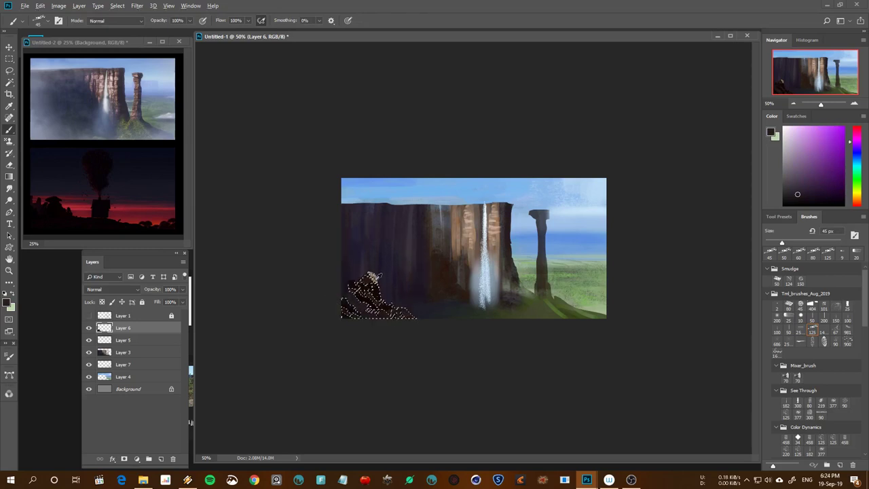
{"action": "key", "text": "ctrl+plus"}
{"action": "key", "text": "ctrl+shift+i"}
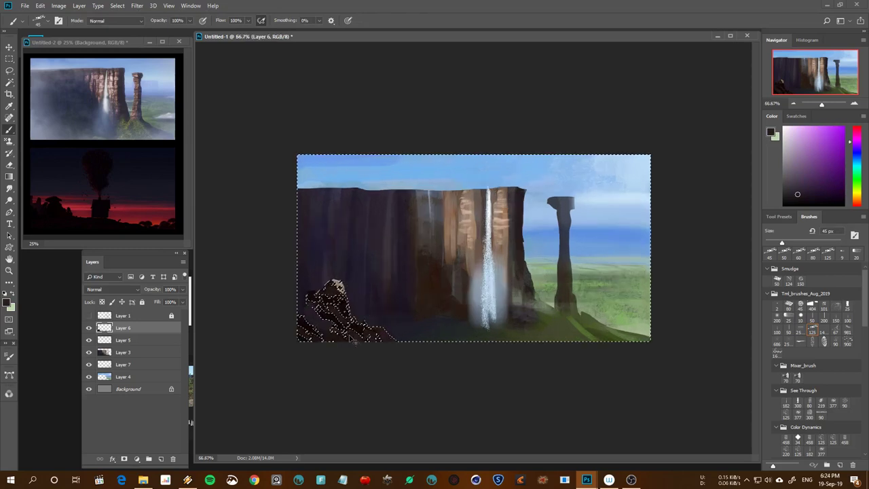
{"action": "mouse_move", "coordinate": [322, 326]}
{"action": "left_mouse_down"}
{"action": "mouse_move", "coordinate": [359, 319]}
{"action": "mouse_move", "coordinate": [360, 329]}
{"action": "left_mouse_up"}
{"action": "left_click_drag", "start_coordinate": [316, 309], "coordinate": [348, 338]}
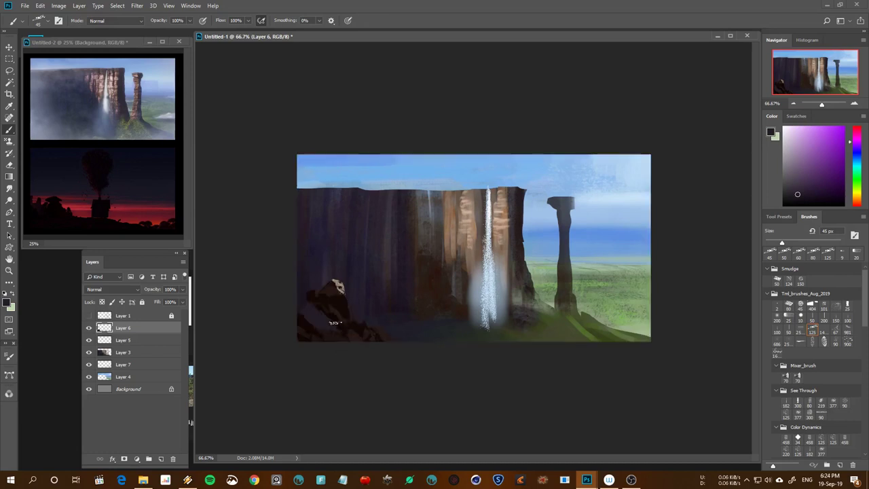
Add dark red and blue-purple detail strokes to the rock with a smaller brush
{"action": "key", "text": "bracketleft"}
{"action": "key", "text": "bracketleft"}
{"action": "left_click", "coordinate": [335, 323], "text": "alt"}
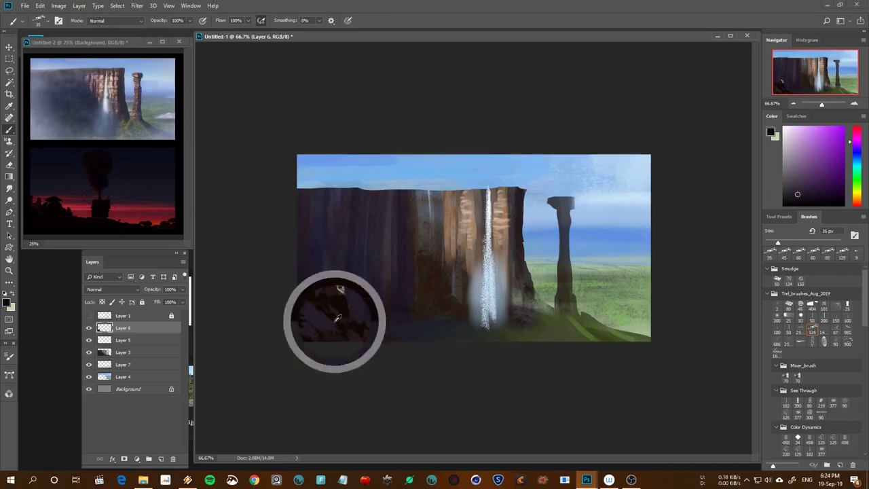
{"action": "mouse_move", "coordinate": [334, 327]}
{"action": "left_mouse_down"}
{"action": "mouse_move", "coordinate": [311, 314]}
{"action": "mouse_move", "coordinate": [316, 297]}
{"action": "left_mouse_up"}
{"action": "left_click", "coordinate": [334, 325], "text": "alt"}
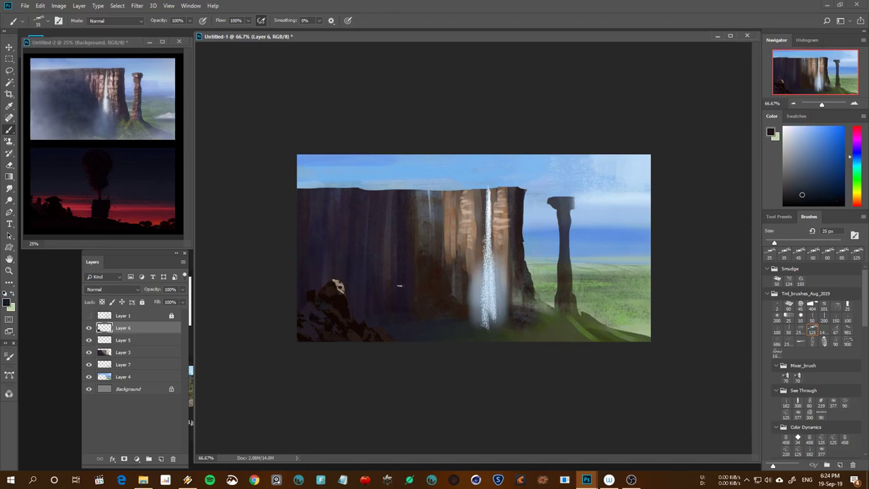
{"action": "left_click", "coordinate": [827, 199]}
{"action": "left_click", "coordinate": [337, 287], "text": "alt"}
{"action": "left_click", "coordinate": [337, 277], "text": "alt"}
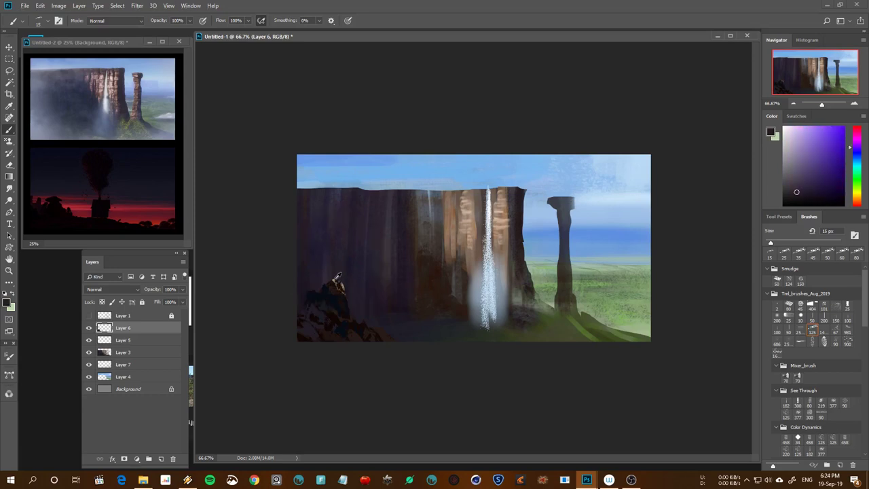
{"action": "left_click_drag", "start_coordinate": [342, 299], "coordinate": [343, 314]}
Sample more dark red-brown and blue rock tones, and mirror the canvas to check
{"action": "left_click_drag", "start_coordinate": [796, 192], "coordinate": [853, 200]}
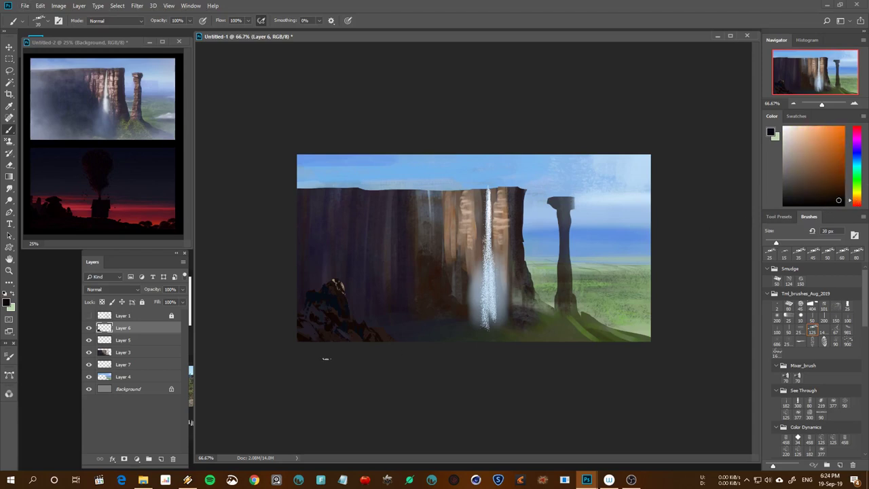
{"action": "key", "text": "bracketright"}
{"action": "left_click", "coordinate": [341, 288], "text": "alt"}
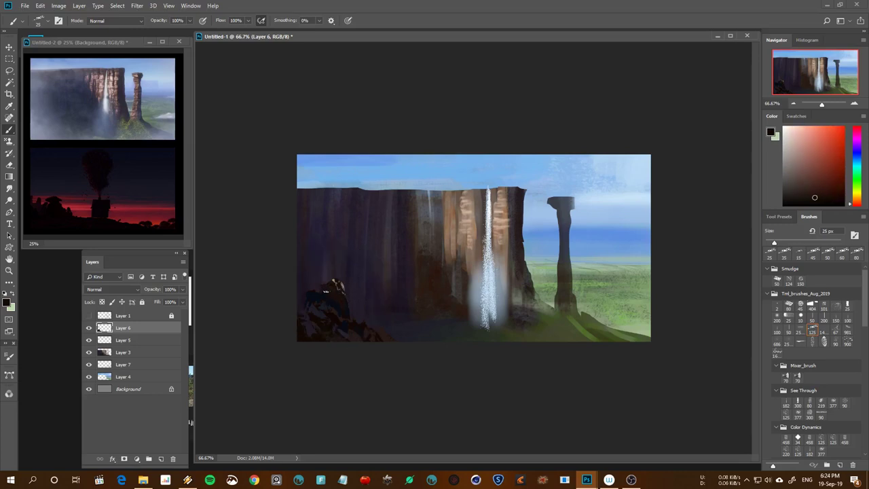
{"action": "left_click", "coordinate": [326, 311], "text": "alt"}
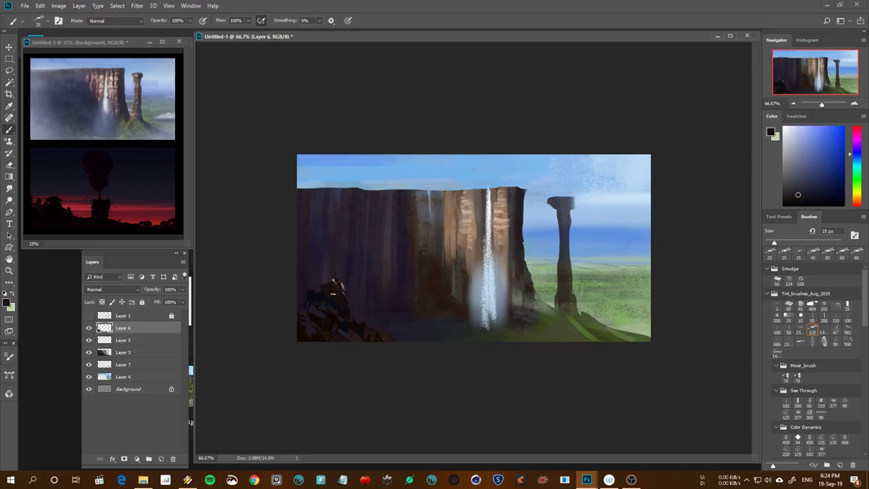
{"action": "left_click", "coordinate": [339, 307], "text": "alt"}
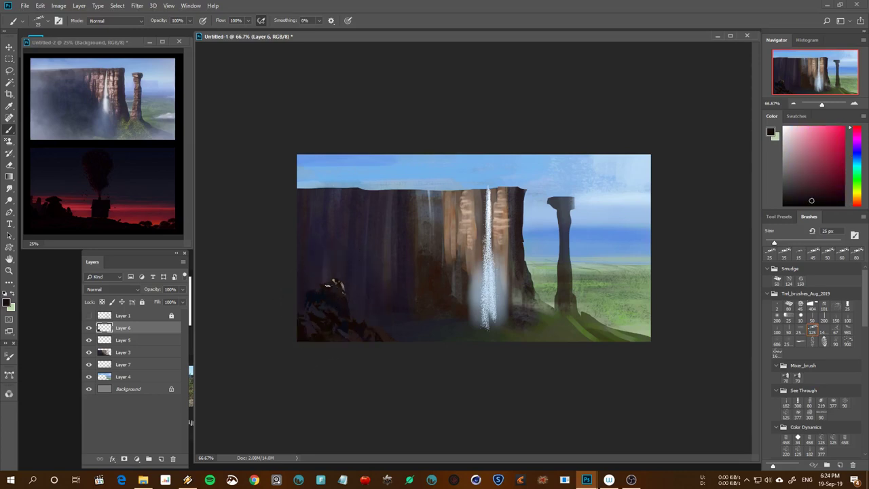
{"action": "key", "text": "ctrl+shift+h"}
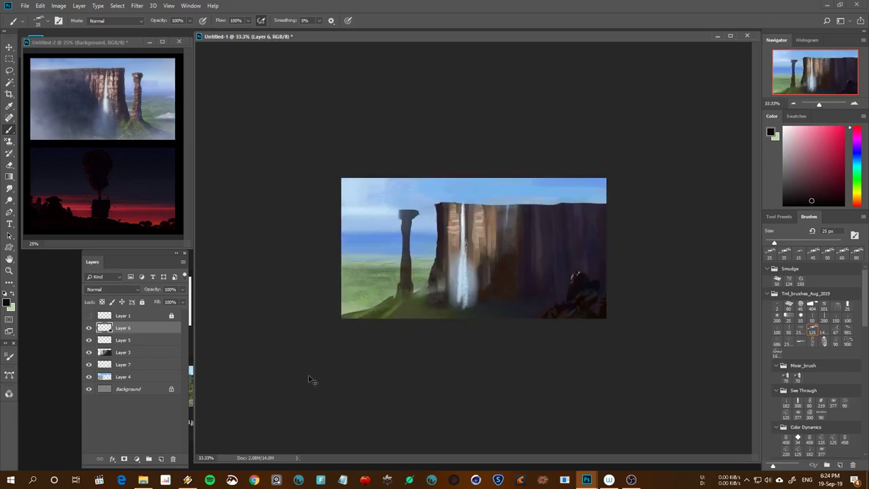
{"action": "key", "text": "ctrl+shift+h"}
{"action": "left_click", "coordinate": [147, 343]}
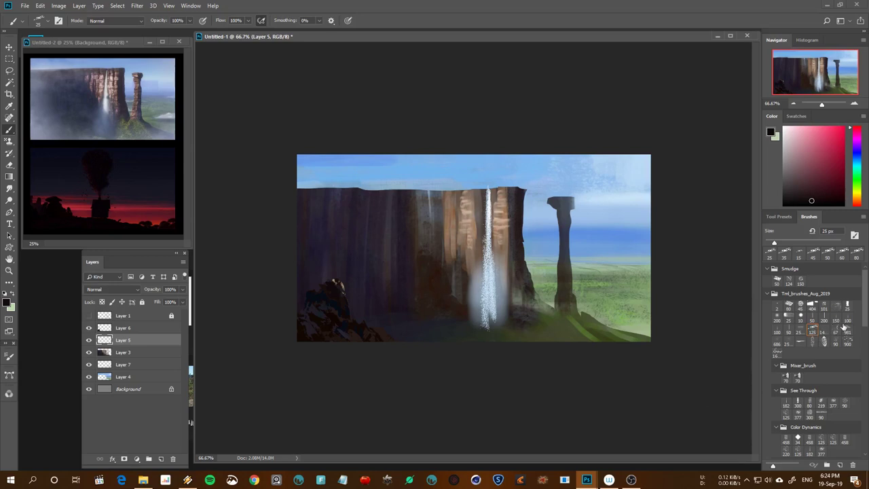
Choose a large soft brush and pale sky-blue, undoing a first trial mist stroke
{"action": "left_click", "coordinate": [847, 330]}
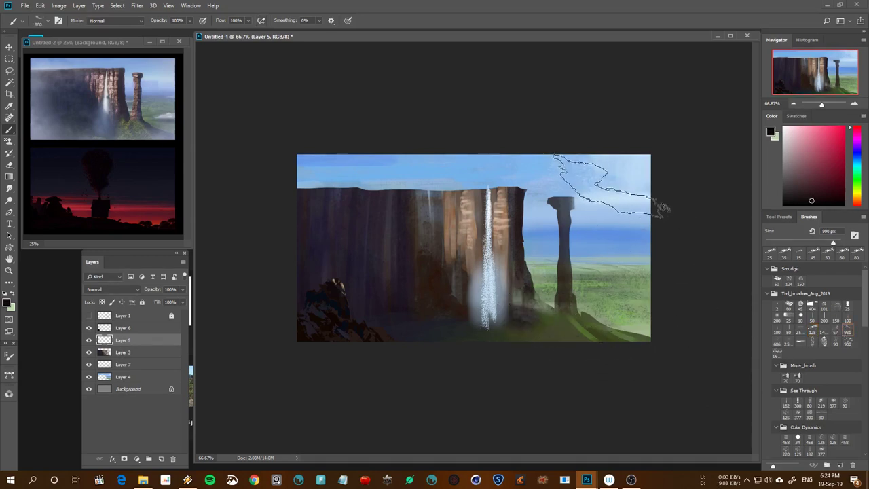
{"action": "left_click", "coordinate": [611, 204], "text": "alt"}
{"action": "key", "text": "bracketleft"}
{"action": "key", "text": "bracketleft"}
{"action": "key", "text": "bracketleft"}
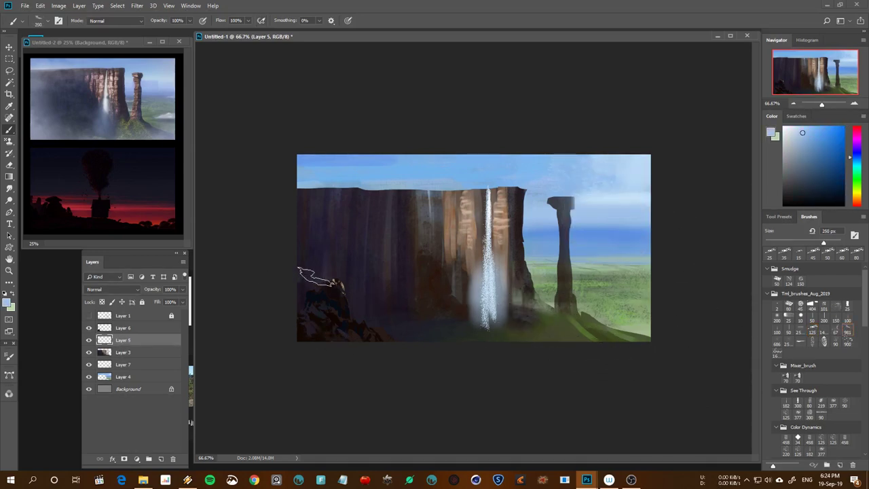
{"action": "left_click_drag", "start_coordinate": [305, 273], "coordinate": [342, 285]}
{"action": "key", "text": "ctrl+z"}
{"action": "key", "text": "bracketright"}
{"action": "key", "text": "bracketright"}
{"action": "key", "text": "bracketright"}
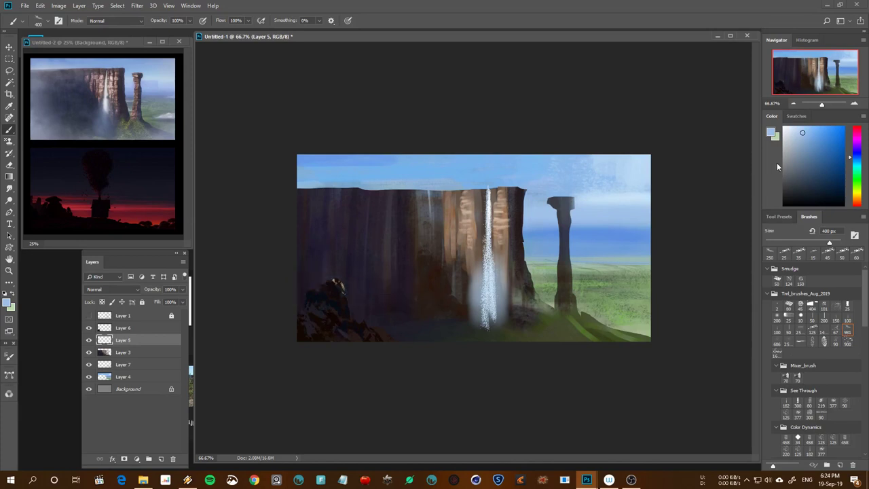
Paint 500 px pale-blue mist over the left rocks and upper-left cliff
{"action": "left_click", "coordinate": [792, 131]}
{"action": "key", "text": "bracketright"}
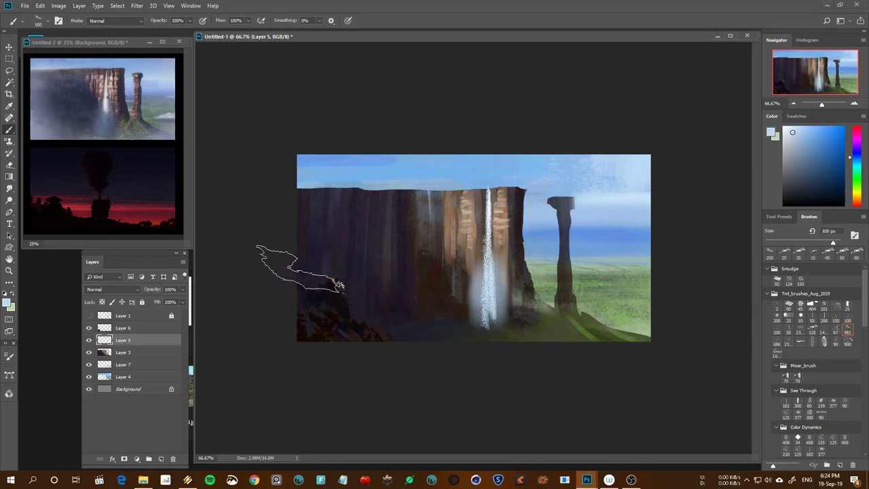
{"action": "left_click_drag", "start_coordinate": [299, 272], "coordinate": [380, 319]}
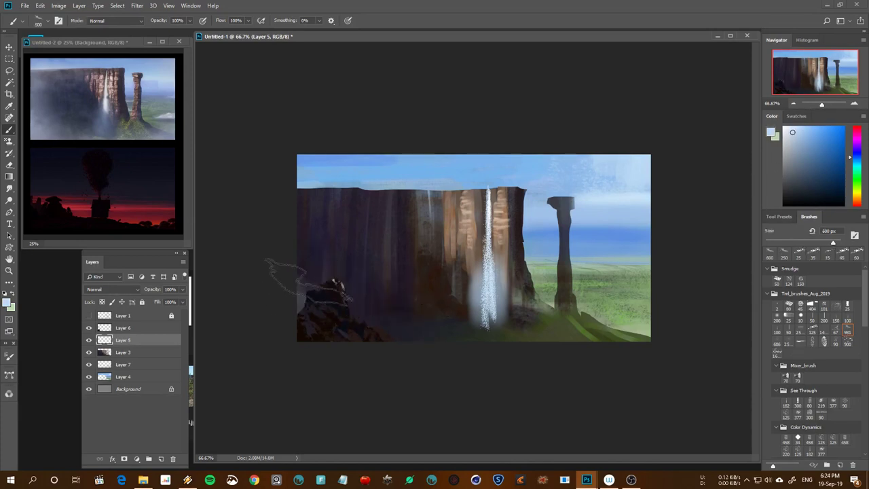
{"action": "left_click_drag", "start_coordinate": [288, 271], "coordinate": [418, 320]}
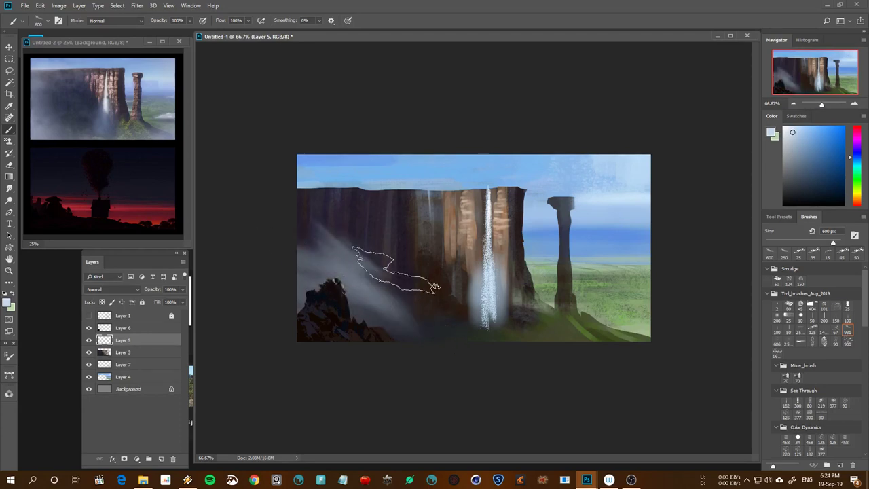
{"action": "key", "text": "ctrl+z"}
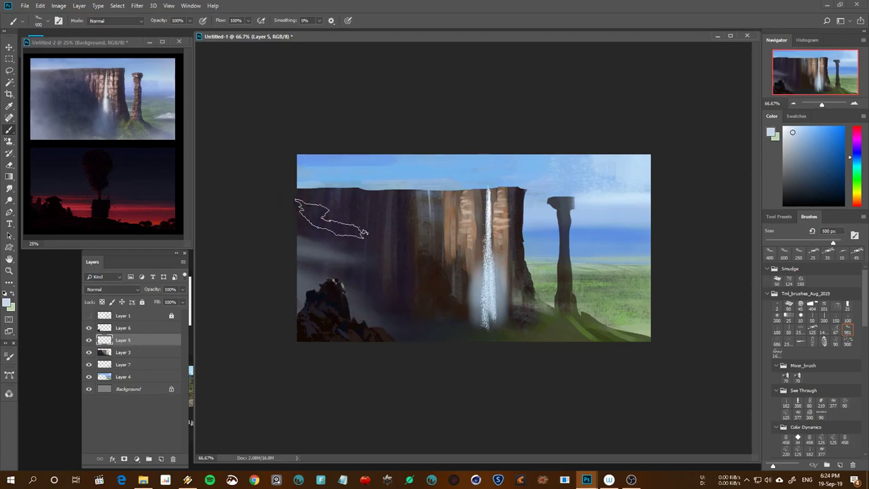
{"action": "left_click_drag", "start_coordinate": [378, 227], "coordinate": [411, 284]}
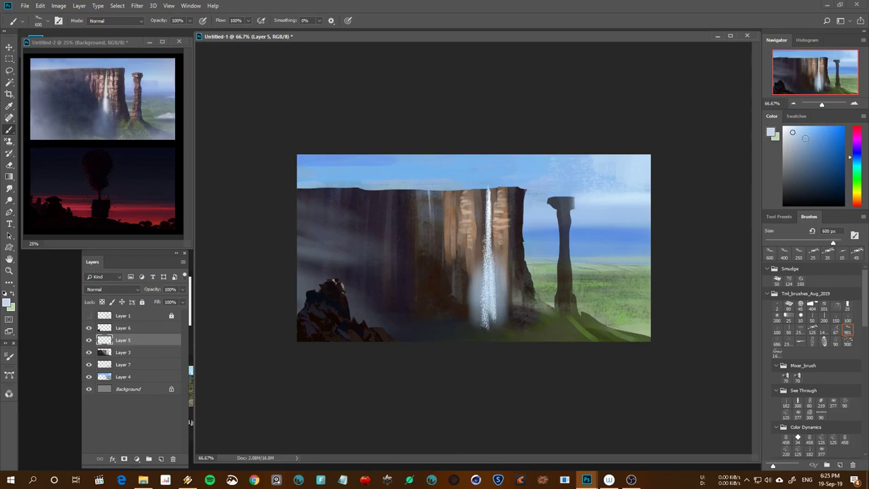
Spread 700 px haze across the lower-left rocks, cliff base and left cliff
{"action": "left_click", "coordinate": [793, 128]}
{"action": "key", "text": "bracketright"}
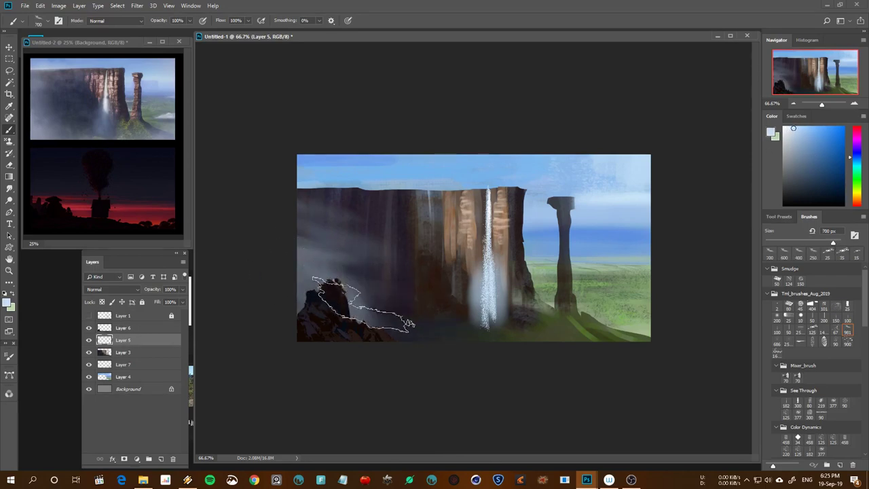
{"action": "left_click_drag", "start_coordinate": [387, 314], "coordinate": [485, 349]}
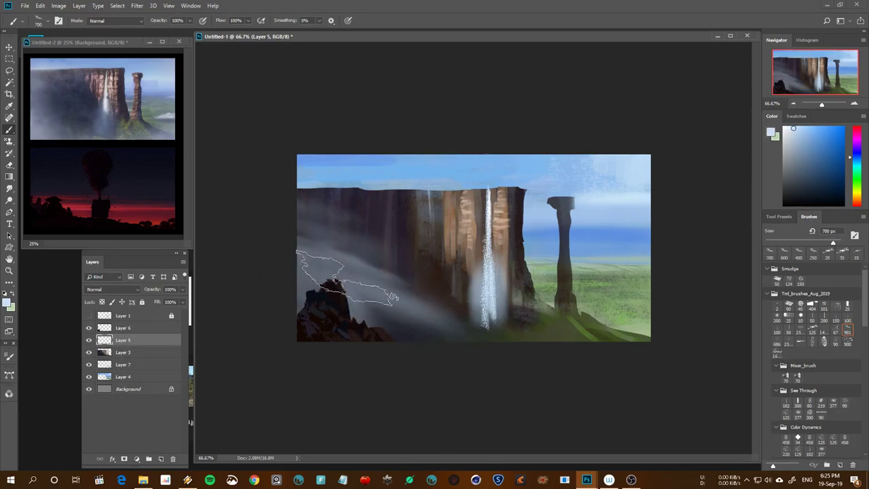
{"action": "left_click_drag", "start_coordinate": [407, 287], "coordinate": [475, 264]}
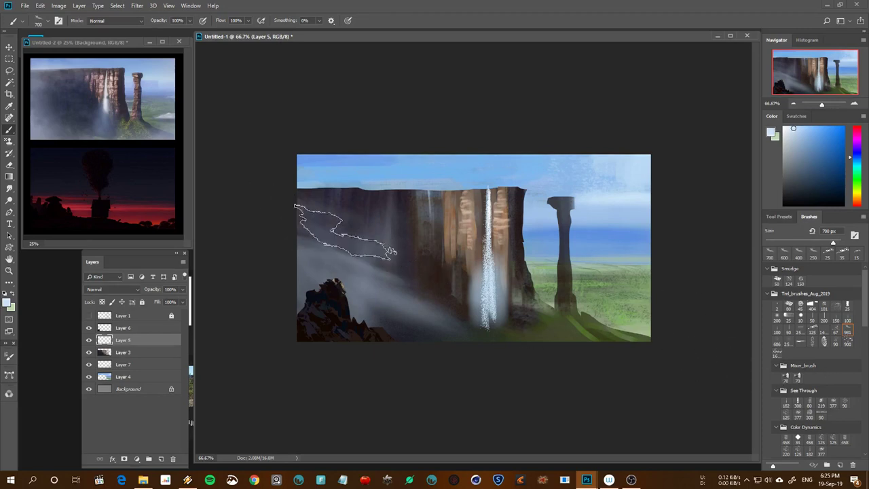
{"action": "left_click_drag", "start_coordinate": [392, 256], "coordinate": [400, 280]}
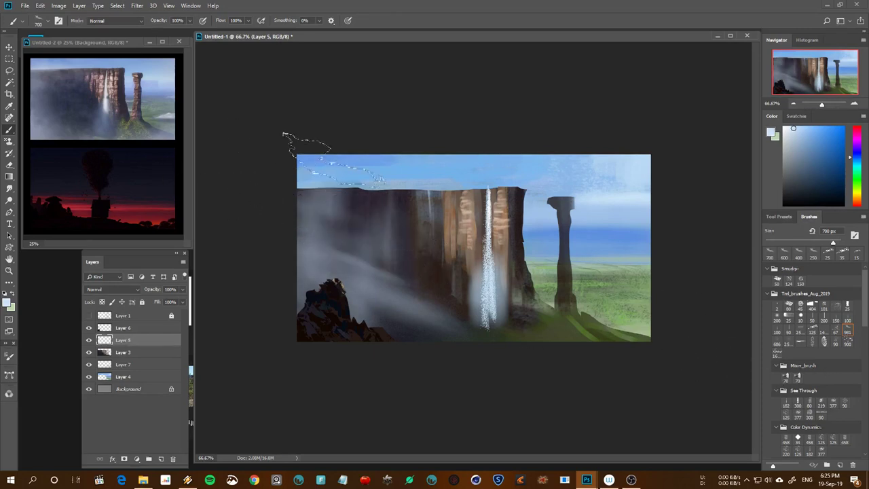
{"action": "mouse_move", "coordinate": [271, 192]}
{"action": "left_mouse_down"}
{"action": "mouse_move", "coordinate": [309, 193]}
{"action": "mouse_move", "coordinate": [296, 313]}
{"action": "left_mouse_up"}
{"action": "key", "text": "ctrl+z"}
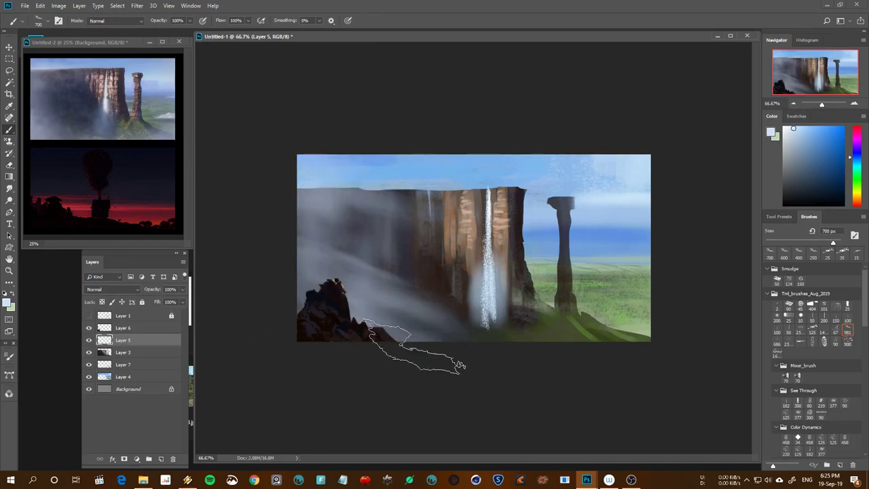
Mist the waterfall base, the green slopes beside it, and the left foreground rock
{"action": "left_click_drag", "start_coordinate": [426, 353], "coordinate": [566, 375]}
{"action": "key", "text": "bracketright"}
{"action": "key", "text": "bracketright"}
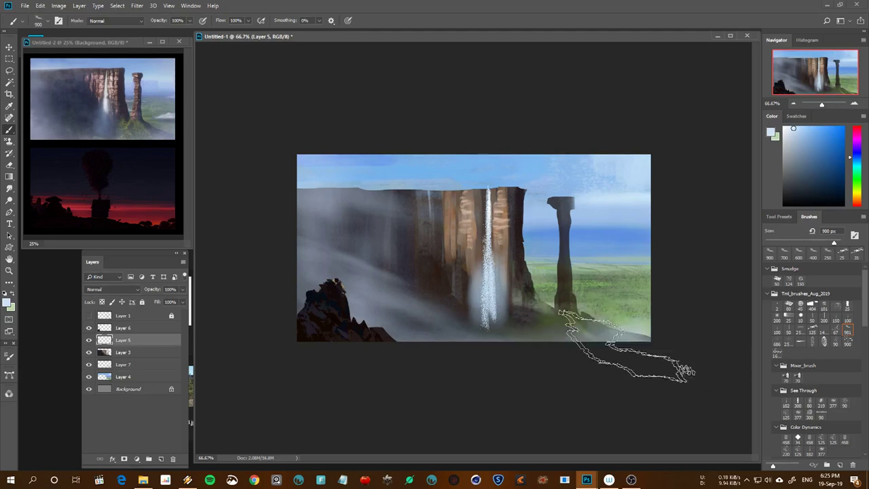
{"action": "left_click_drag", "start_coordinate": [426, 339], "coordinate": [581, 329]}
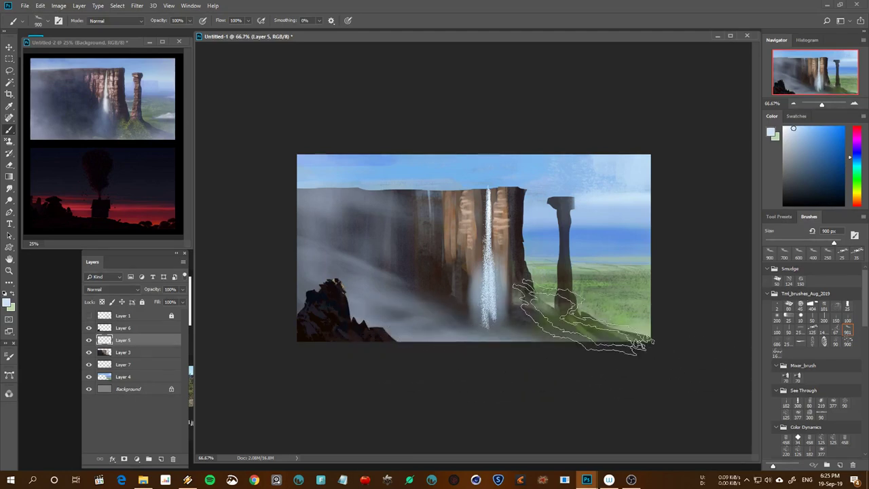
{"action": "left_click", "coordinate": [798, 133]}
{"action": "key", "text": "bracketleft"}
{"action": "key", "text": "bracketleft"}
{"action": "key", "text": "bracketleft"}
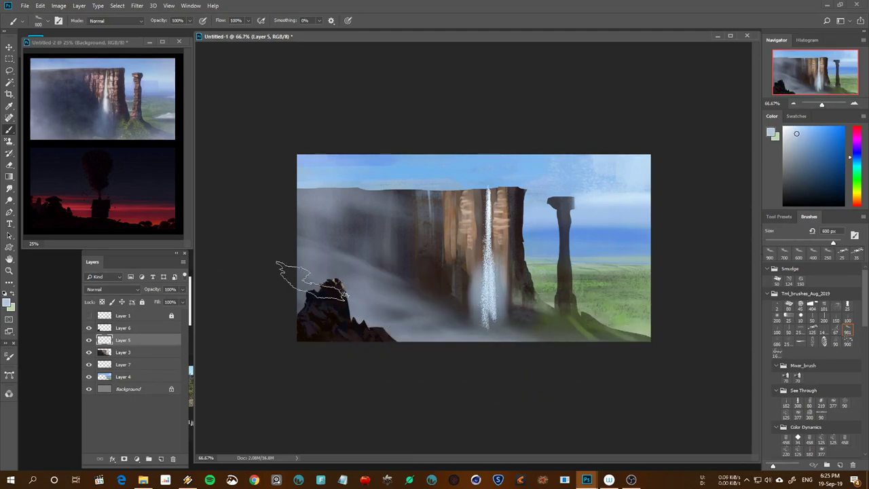
{"action": "left_click_drag", "start_coordinate": [281, 272], "coordinate": [343, 287]}
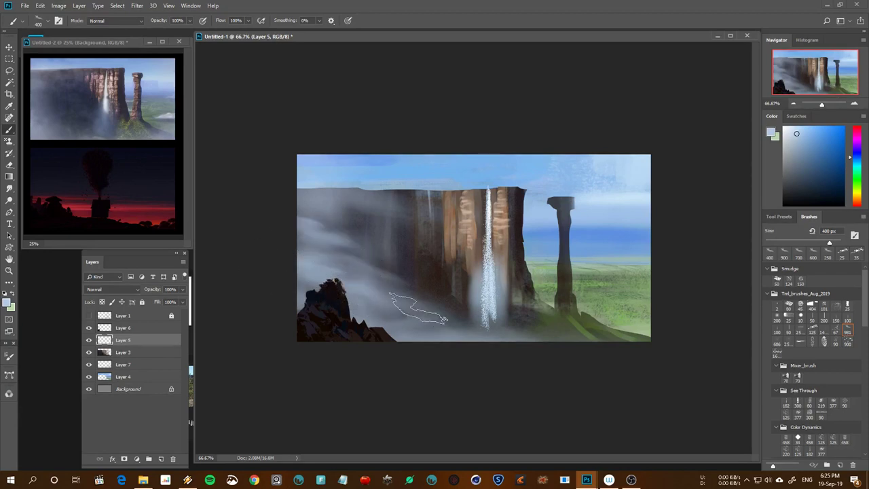
Review the misty painting zoomed out and mirrored, returning to 66.7% on Layer 6
{"action": "key", "text": "ctrl+minus"}
{"action": "key", "text": "ctrl+minus"}
{"action": "key", "text": "h"}
{"action": "key", "text": "h"}
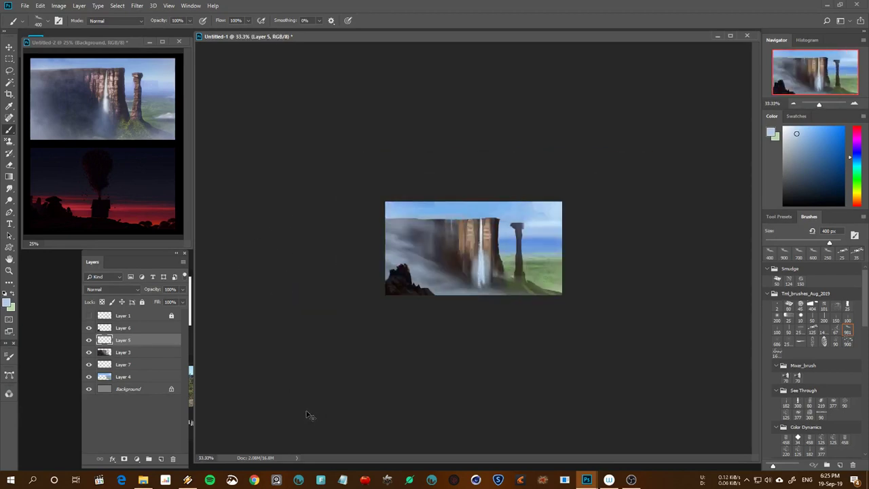
{"action": "key", "text": "ctrl+plus"}
{"action": "key", "text": "ctrl+plus"}
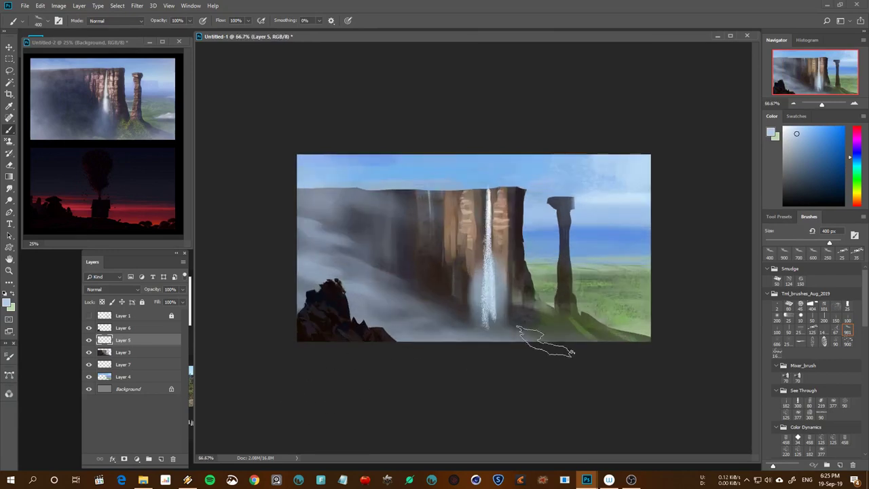
{"action": "key", "text": "v"}
{"action": "left_click", "coordinate": [359, 336]}
Darken the lower-left foreground rocks with near-black using a different brush preset
{"action": "key", "text": "b"}
{"action": "left_click", "coordinate": [824, 341]}
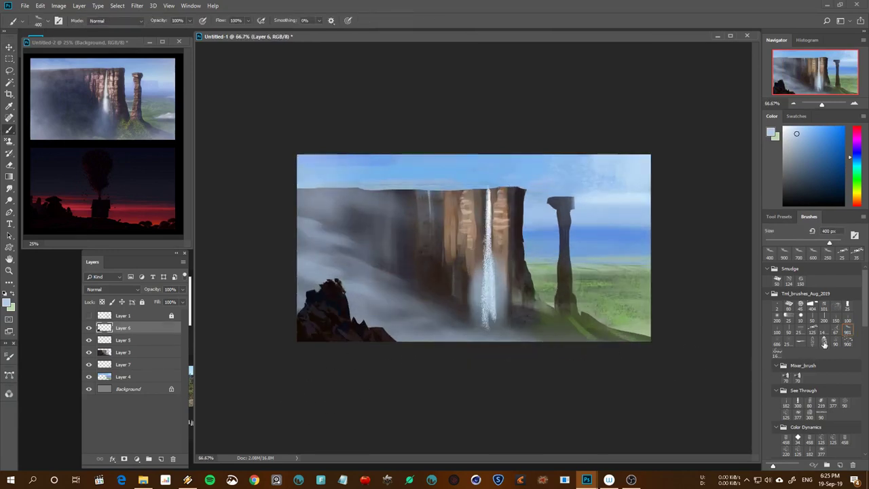
{"action": "left_click", "coordinate": [341, 329], "text": "alt"}
{"action": "left_click_drag", "start_coordinate": [341, 329], "coordinate": [329, 360]}
{"action": "key", "text": "bracketleft"}
{"action": "key", "text": "bracketleft"}
{"action": "key", "text": "bracketleft"}
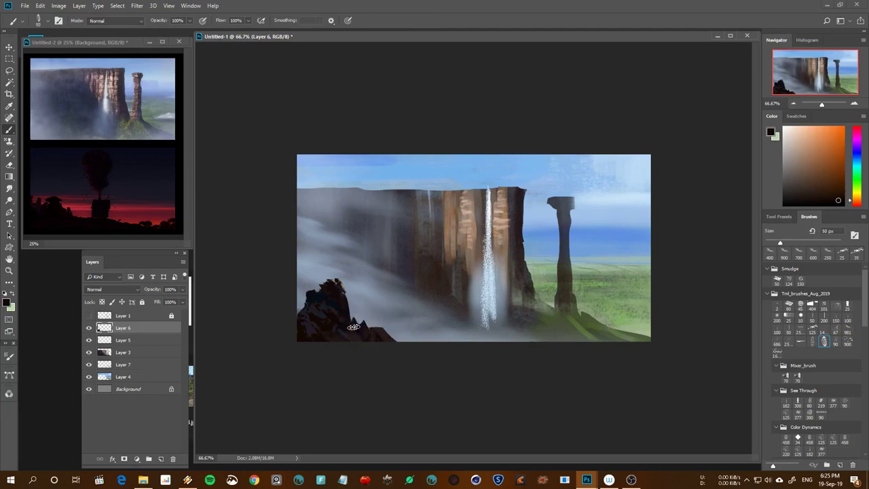
Paint dark blue-violet and reddish-brown detail on the rock top with a 25 px brush
{"action": "left_click", "coordinate": [360, 337], "text": "alt"}
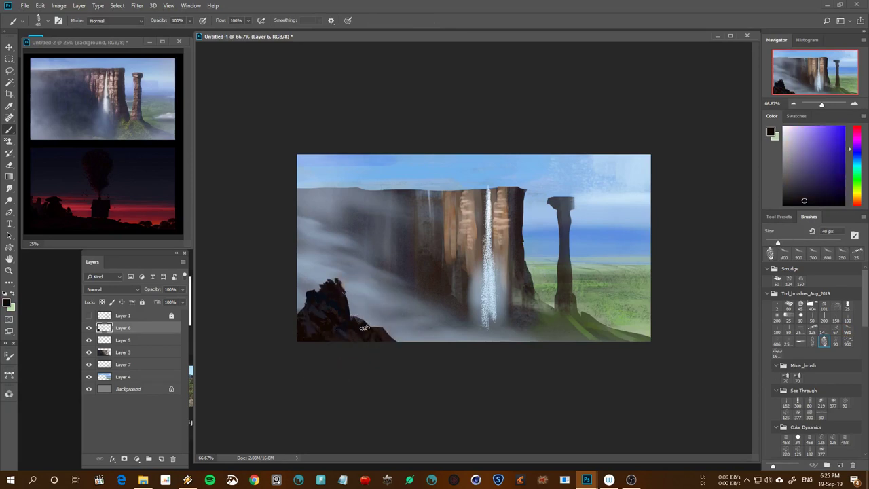
{"action": "key", "text": "bracketleft"}
{"action": "key", "text": "bracketleft"}
{"action": "key", "text": "bracketleft"}
{"action": "left_click", "coordinate": [340, 299], "text": "alt"}
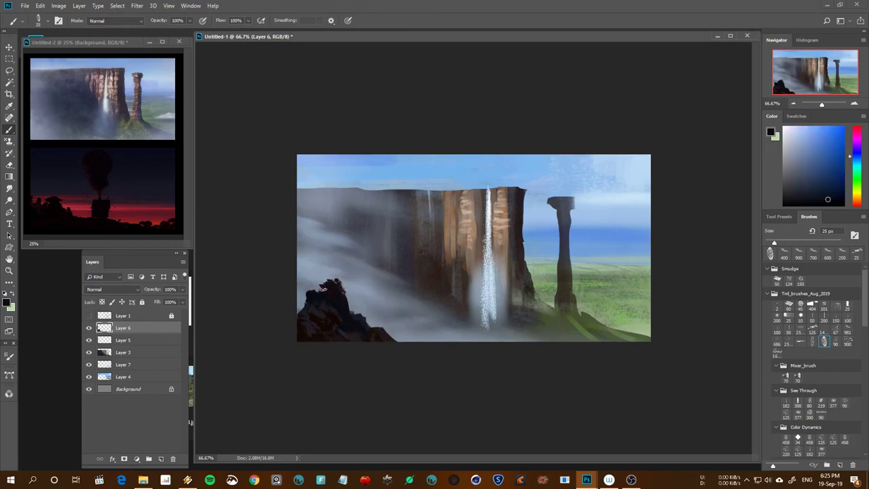
{"action": "left_click_drag", "start_coordinate": [323, 289], "coordinate": [297, 319]}
{"action": "left_click", "coordinate": [337, 328], "text": "alt"}
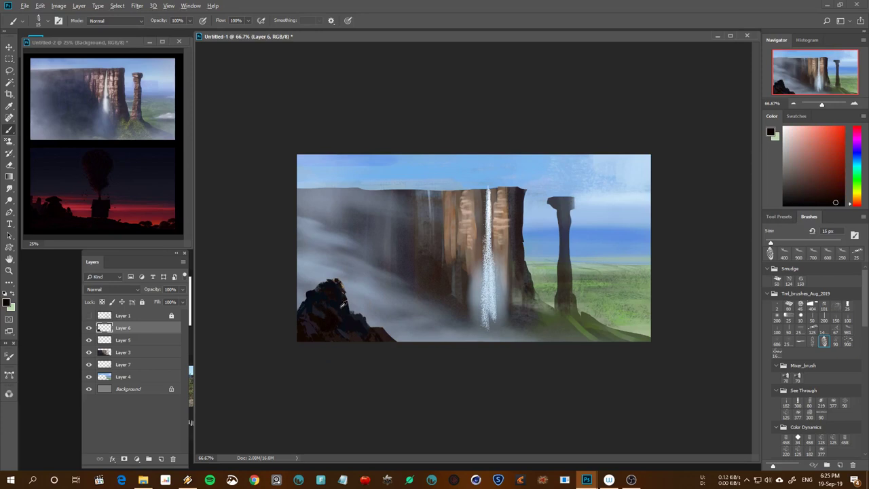
{"action": "left_click", "coordinate": [339, 304], "text": "alt"}
Work a series of dark blue, brown and red tones into the rock, checking the flipped view
{"action": "left_click", "coordinate": [354, 320], "text": "alt"}
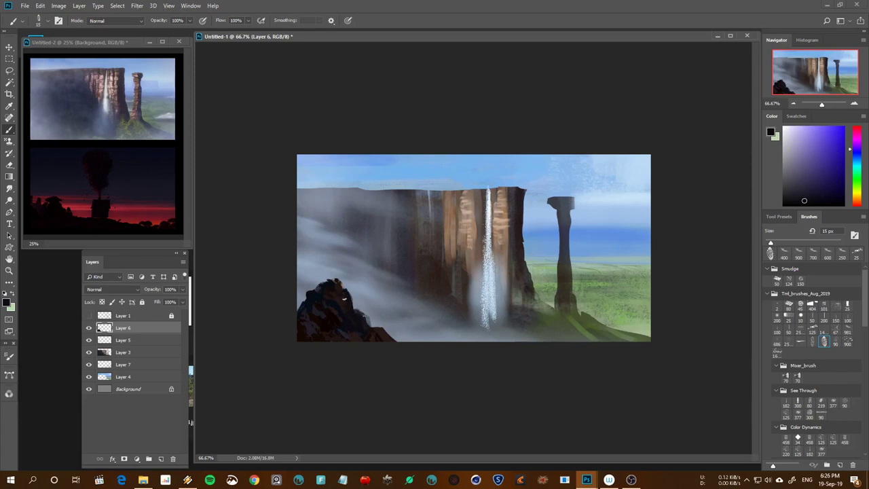
{"action": "left_click", "coordinate": [343, 300], "text": "alt"}
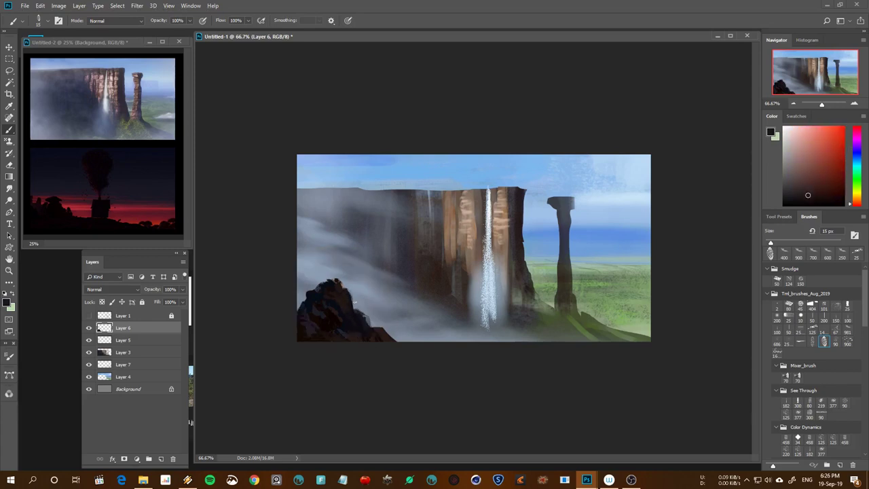
{"action": "left_click", "coordinate": [349, 319], "text": "alt"}
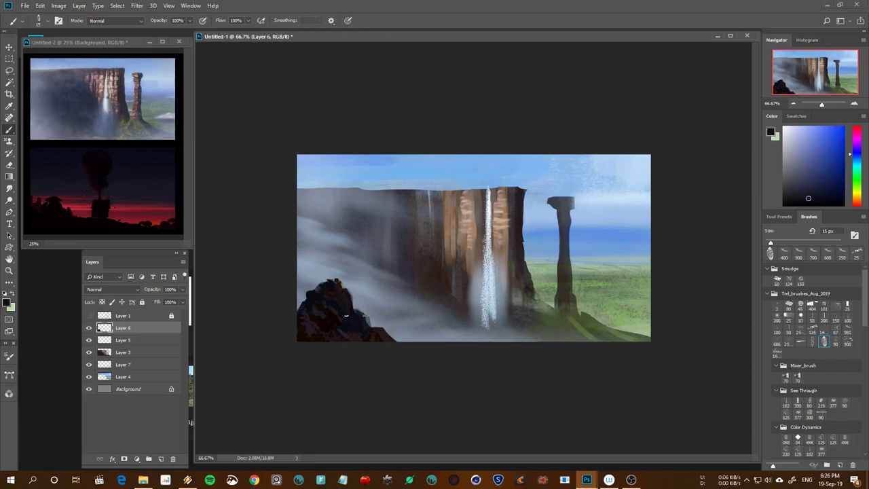
{"action": "left_click", "coordinate": [323, 312], "text": "alt"}
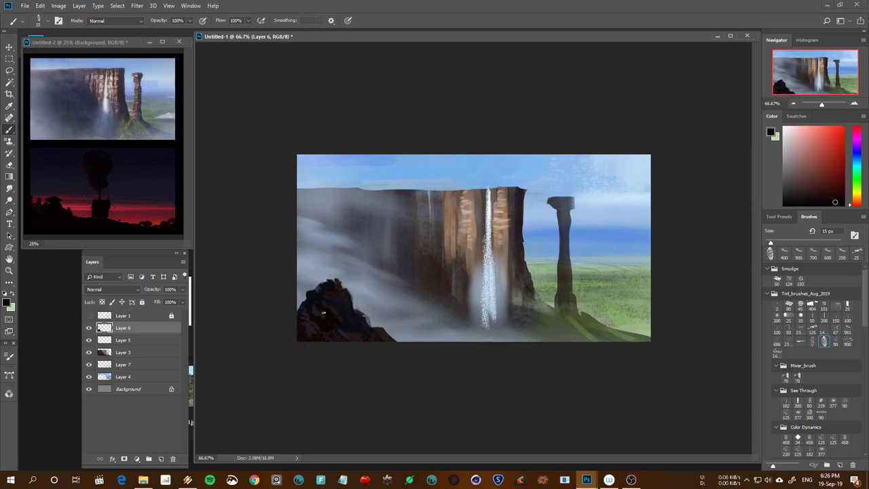
{"action": "left_click", "coordinate": [361, 320], "text": "alt"}
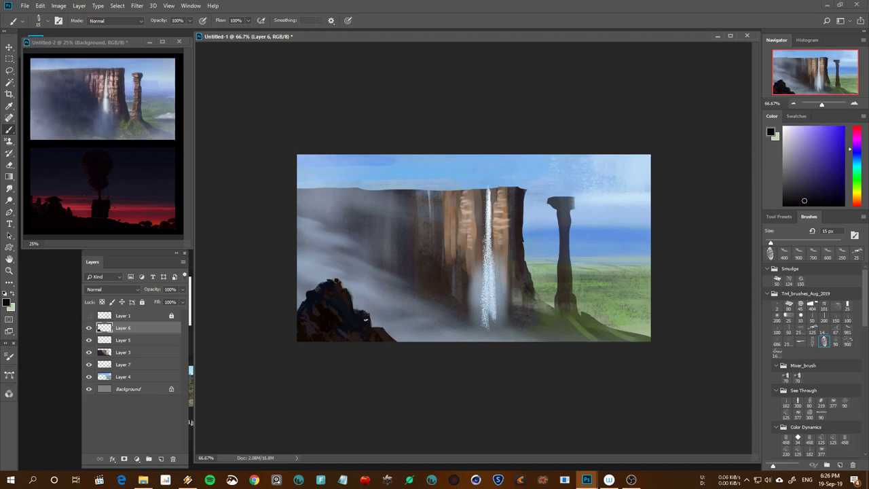
{"action": "left_click", "coordinate": [370, 321], "text": "alt"}
{"action": "left_click", "coordinate": [339, 318], "text": "alt"}
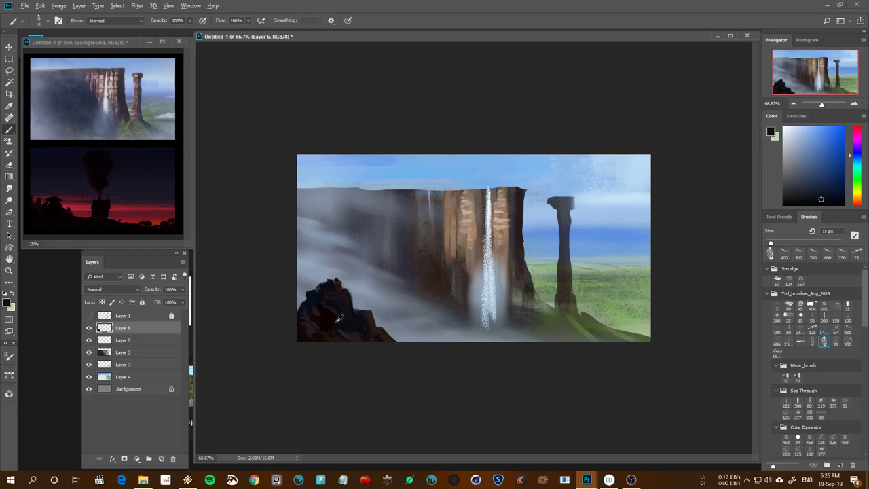
{"action": "key", "text": "ctrl+minus"}
{"action": "key", "text": "h"}
{"action": "key", "text": "h"}
{"action": "key", "text": "ctrl+plus"}
{"action": "left_click", "coordinate": [346, 322], "text": "alt"}
Lasso a curved piece of the foreground rock and transform it rightward
{"action": "key", "text": "l"}
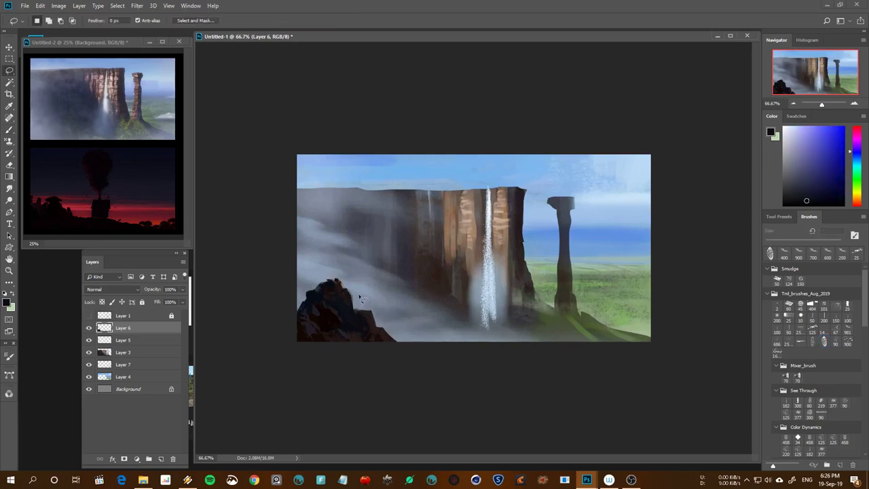
{"action": "mouse_move", "coordinate": [360, 339]}
{"action": "left_mouse_down"}
{"action": "mouse_move", "coordinate": [400, 340]}
{"action": "mouse_move", "coordinate": [381, 328]}
{"action": "left_mouse_up"}
{"action": "key", "text": "ctrl+t"}
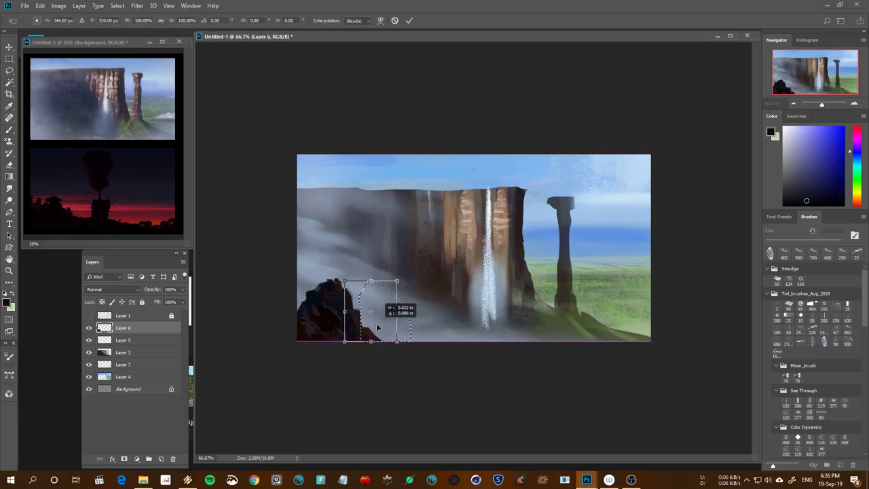
{"action": "key", "text": "Return"}
{"action": "key", "text": "ctrl+d"}
{"action": "key", "text": "b"}
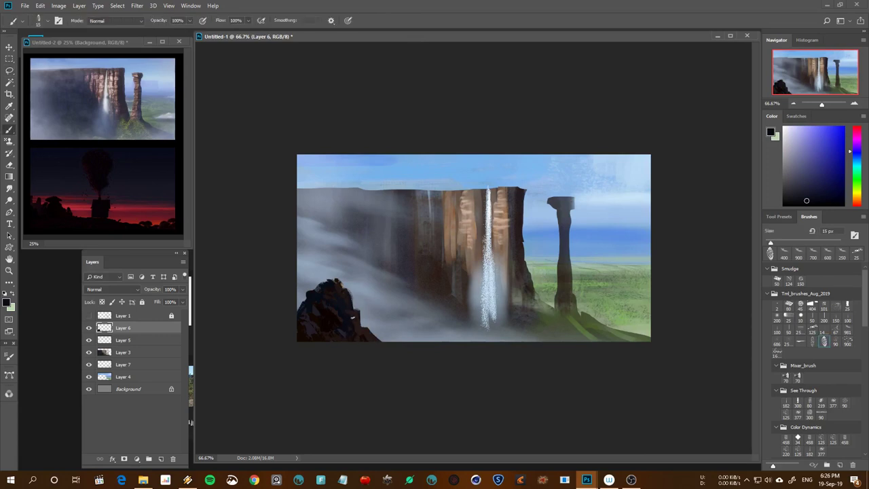
Sample the dark pinkish rock colour and check the flipped, zoomed-out composition
{"action": "left_click", "coordinate": [352, 296], "text": "alt"}
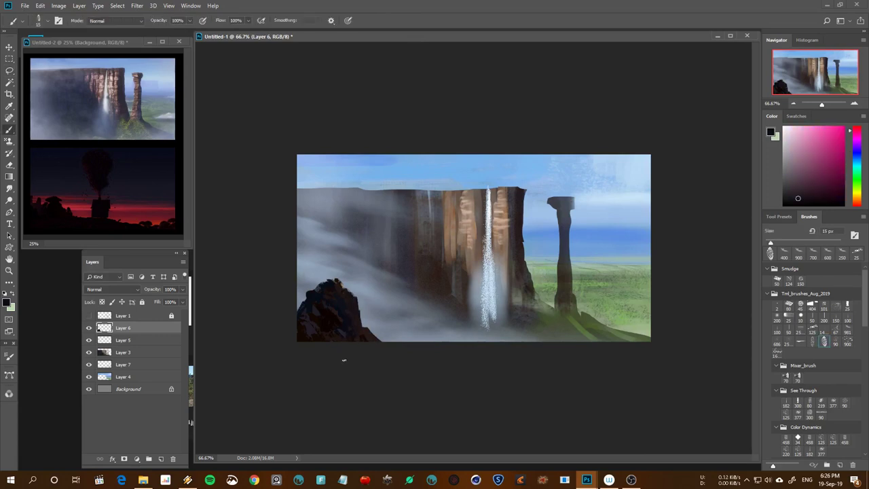
{"action": "key", "text": "ctrl+minus"}
{"action": "key", "text": "ctrl+shift+h"}
{"action": "key", "text": "ctrl+shift+h"}
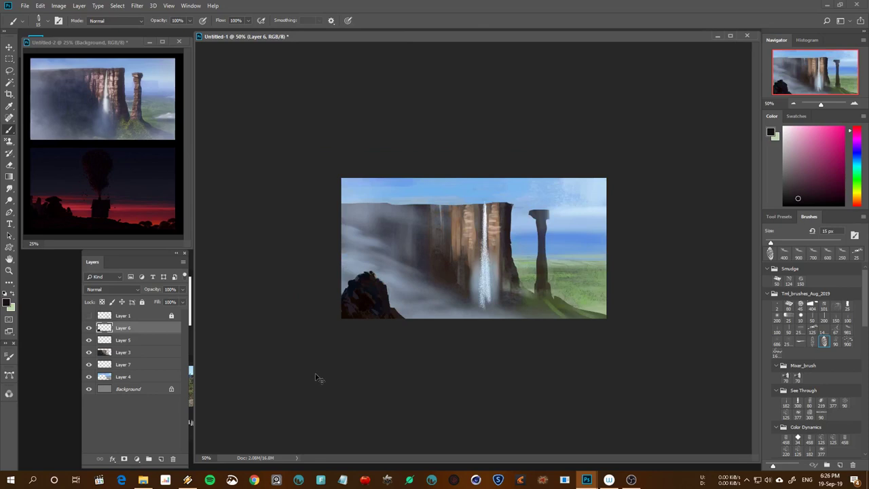
{"action": "key", "text": "ctrl+plus"}
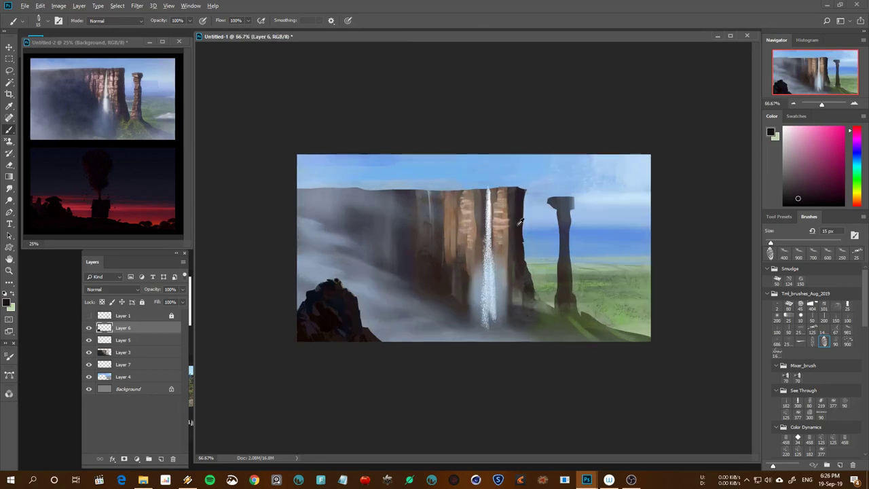
{"action": "left_click", "coordinate": [515, 229], "text": "alt"}
Darken Layer 6 with a Curves adjustment lowering the top point, then compare visibility
{"action": "key", "text": "ctrl+m"}
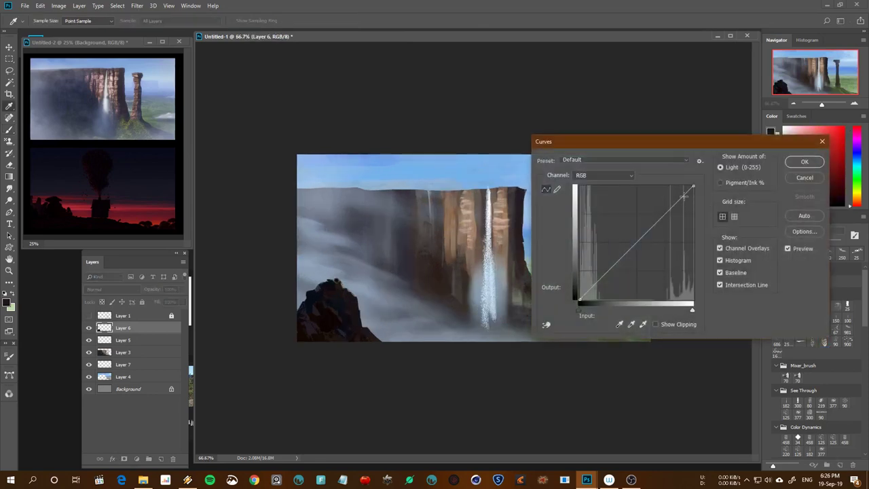
{"action": "left_click_drag", "start_coordinate": [692, 185], "coordinate": [692, 217]}
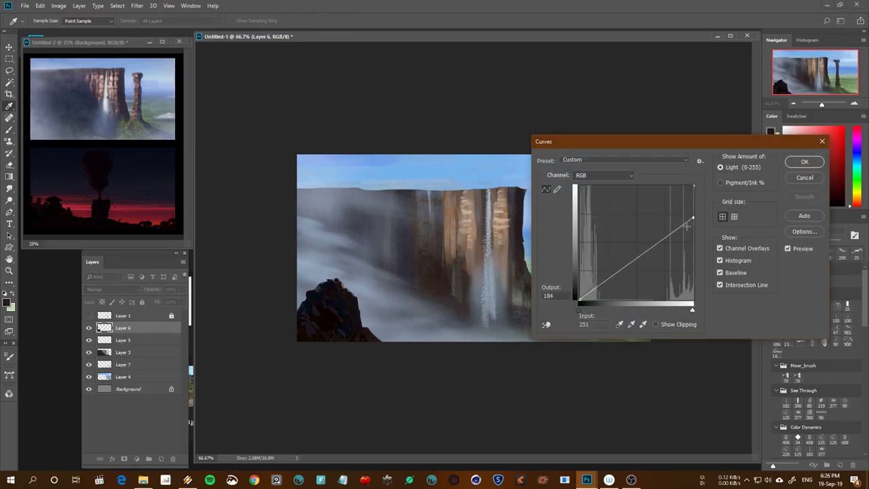
{"action": "left_click_drag", "start_coordinate": [692, 217], "coordinate": [692, 186]}
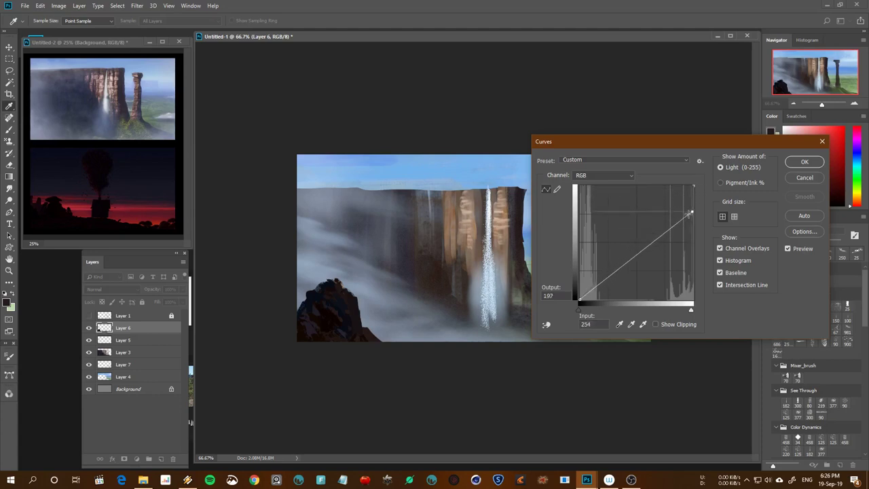
{"action": "left_click_drag", "start_coordinate": [692, 186], "coordinate": [690, 227]}
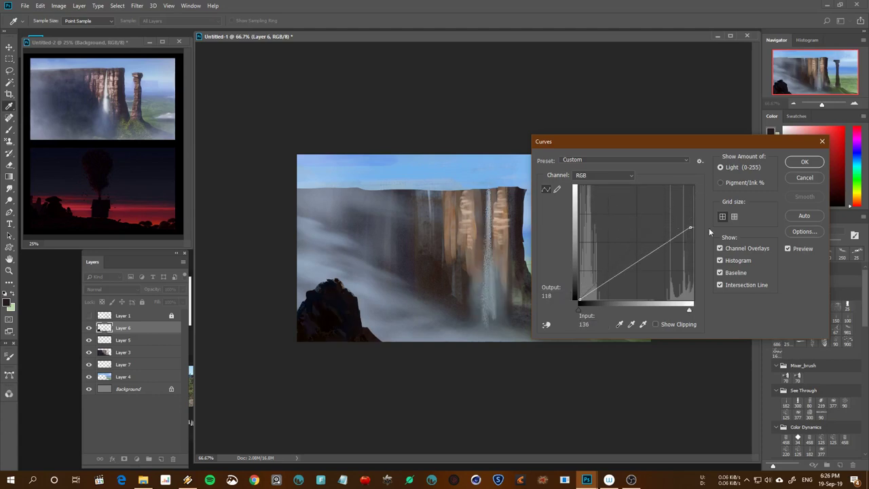
{"action": "left_click", "coordinate": [804, 178]}
{"action": "left_click", "coordinate": [89, 328]}
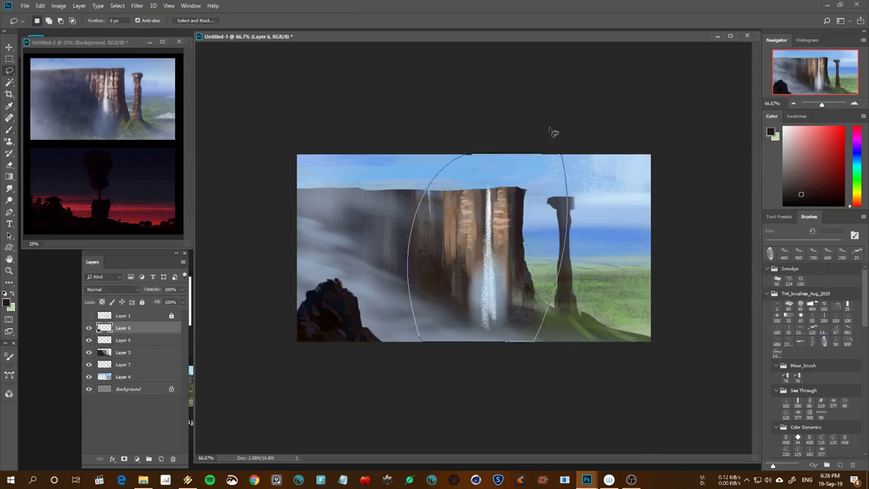
Move Layer 8 below Layer 5 and apply a second Curves darkening to Layer 6
{"action": "key", "text": "l"}
{"action": "mouse_move", "coordinate": [108, 330]}
{"action": "left_mouse_down"}
{"action": "mouse_move", "coordinate": [117, 363]}
{"action": "mouse_move", "coordinate": [118, 349]}
{"action": "left_mouse_up"}
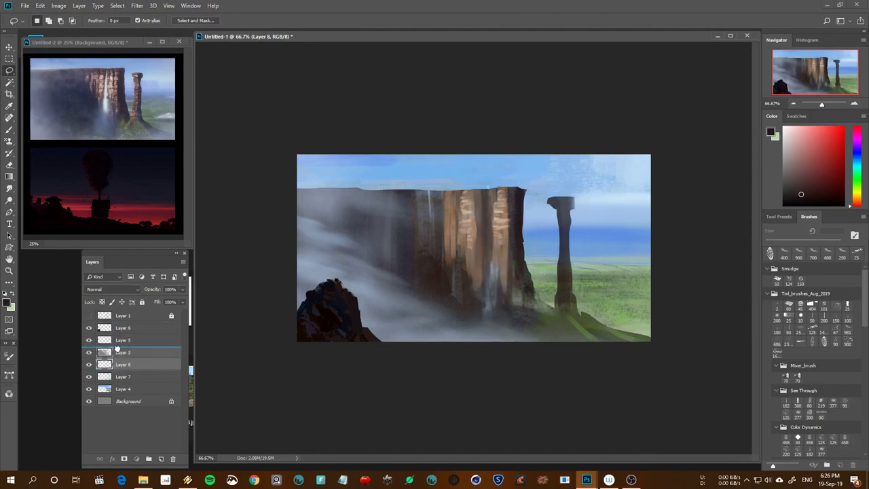
{"action": "left_click", "coordinate": [120, 329]}
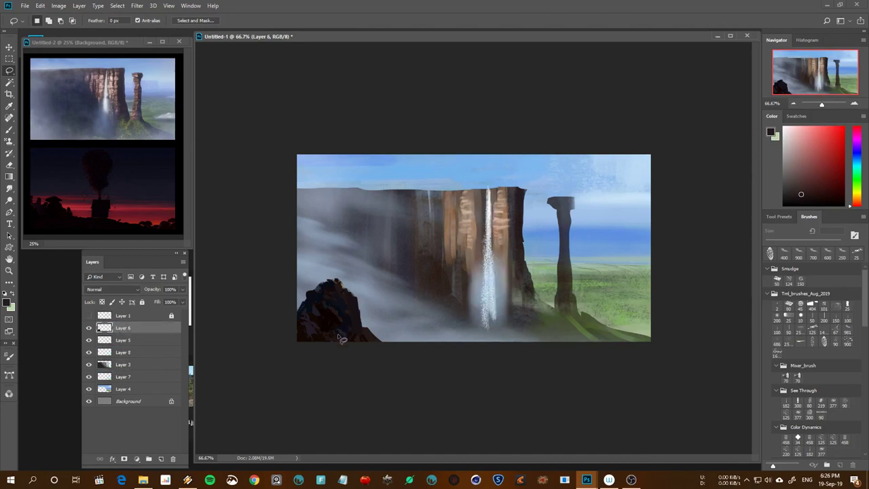
{"action": "key", "text": "ctrl+m"}
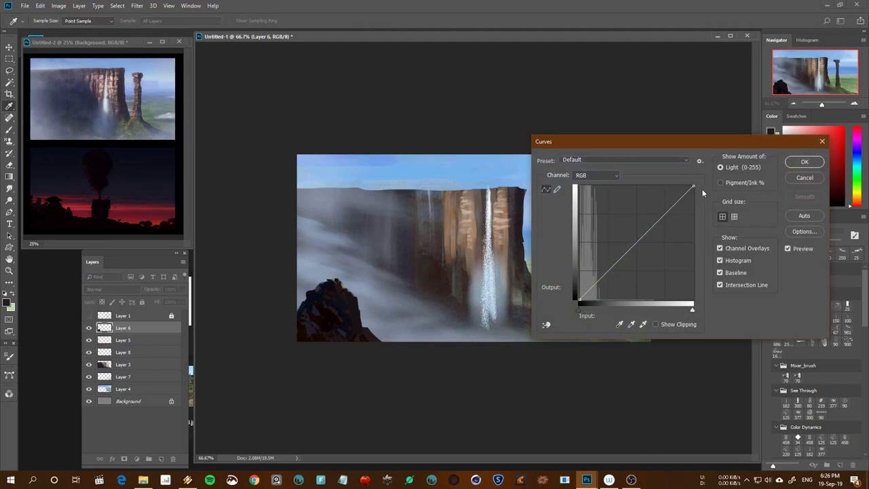
{"action": "left_click_drag", "start_coordinate": [693, 186], "coordinate": [693, 211]}
{"action": "left_click_drag", "start_coordinate": [639, 252], "coordinate": [641, 257]}
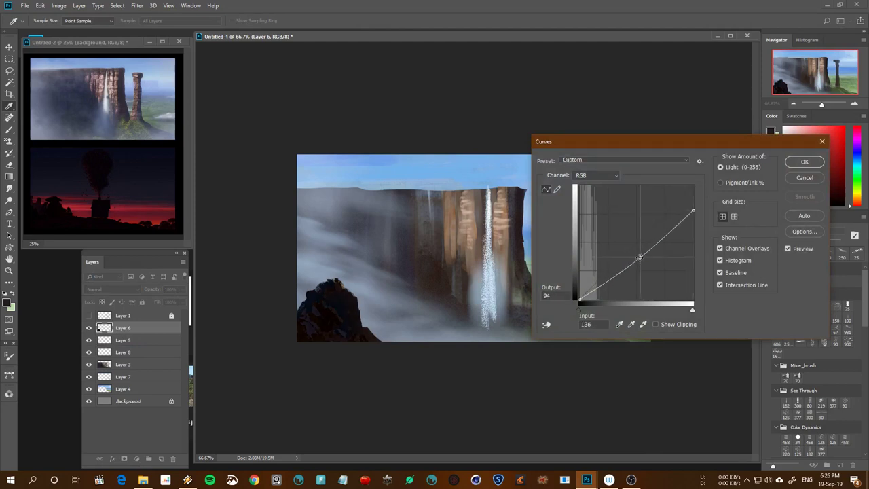
{"action": "left_click", "coordinate": [793, 177]}
Check the result zoomed out and mirrored, then return to the working zoom
{"action": "key", "text": "ctrl+minus"}
{"action": "key", "text": "ctrl+minus"}
{"action": "key", "text": "ctrl+shift+h"}
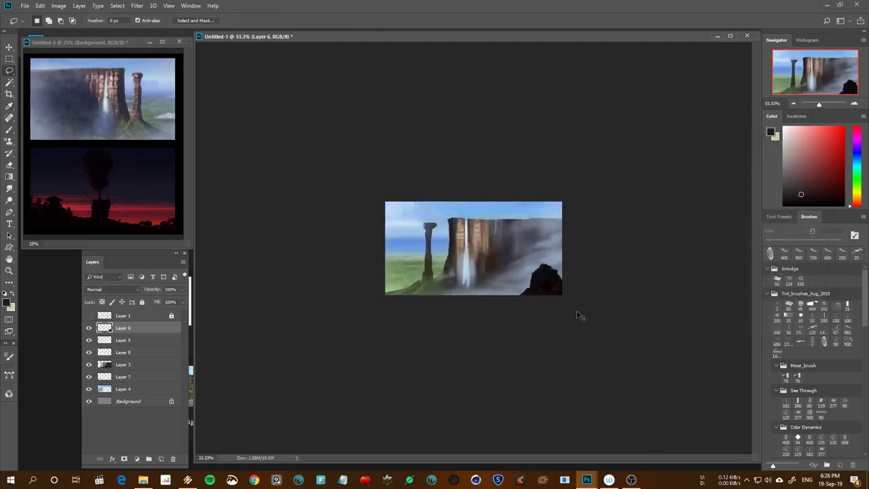
{"action": "key", "text": "ctrl+shift+h"}
{"action": "key", "text": "ctrl+plus"}
{"action": "key", "text": "ctrl+plus"}
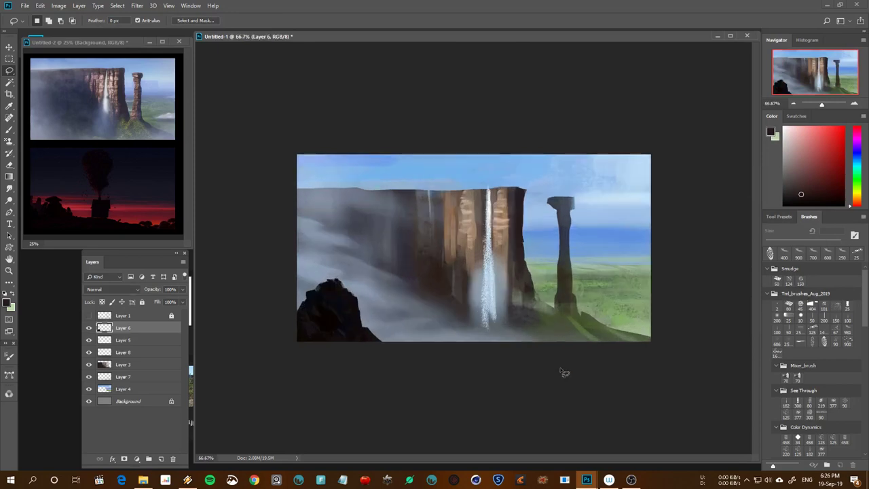
On Layer 3, paint lighter green strokes on the grassy slope below the pillar with a textured brush
{"action": "key", "text": "v"}
{"action": "left_click", "coordinate": [557, 337], "text": "ctrl"}
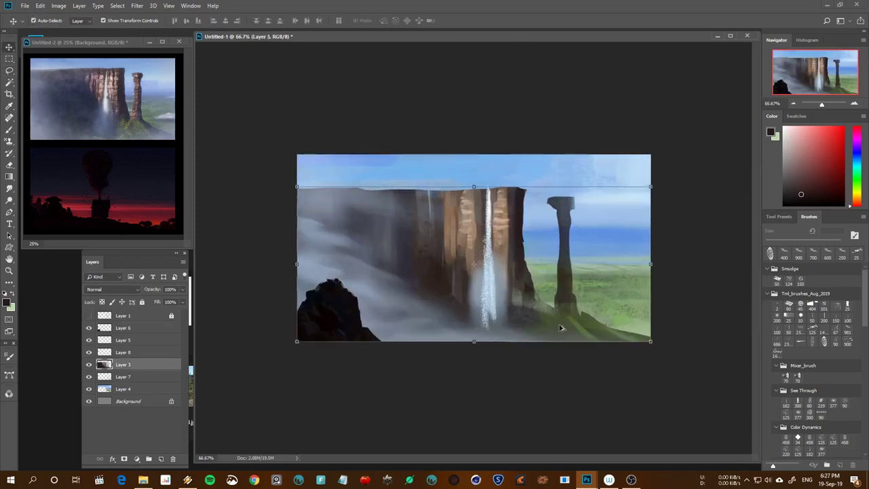
{"action": "key", "text": "b"}
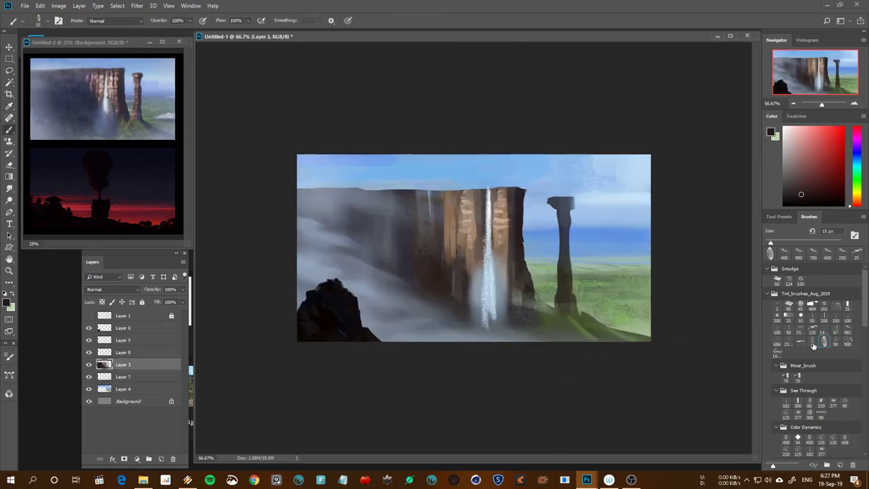
{"action": "left_click", "coordinate": [835, 343]}
{"action": "left_click", "coordinate": [586, 334], "text": "alt"}
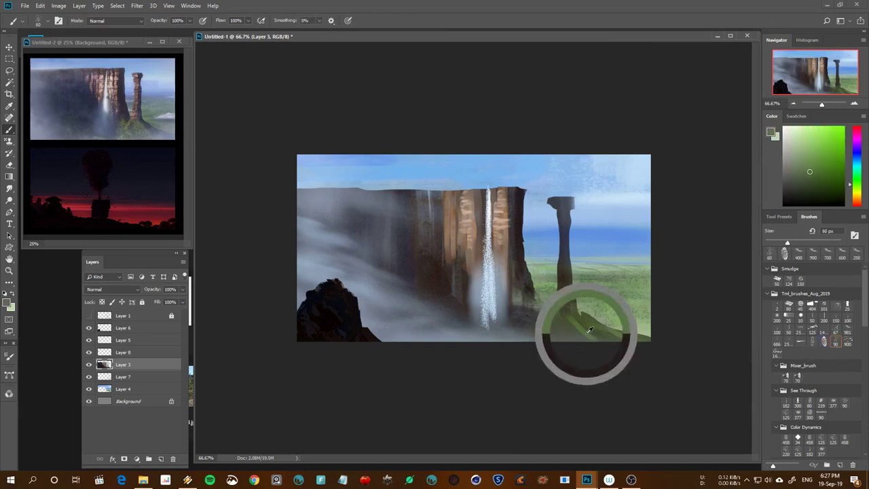
{"action": "left_click", "coordinate": [604, 278], "text": "alt"}
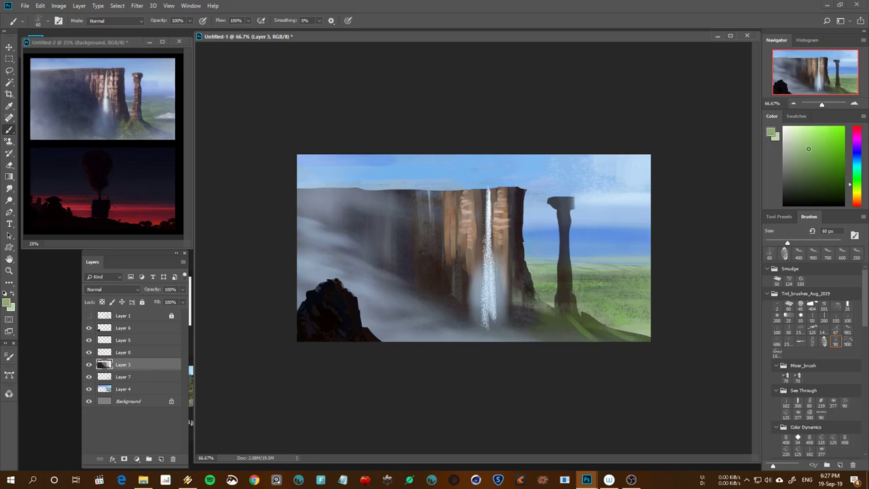
{"action": "key", "text": "bracketleft"}
{"action": "left_click_drag", "start_coordinate": [566, 314], "coordinate": [586, 341]}
{"action": "left_click", "coordinate": [847, 343]}
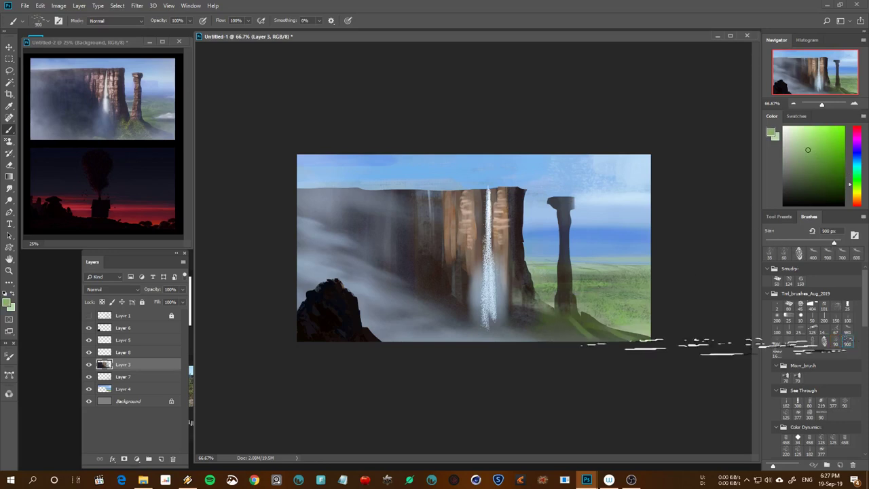
{"action": "key", "text": "bracketleft"}
{"action": "key", "text": "bracketleft"}
{"action": "key", "text": "bracketleft"}
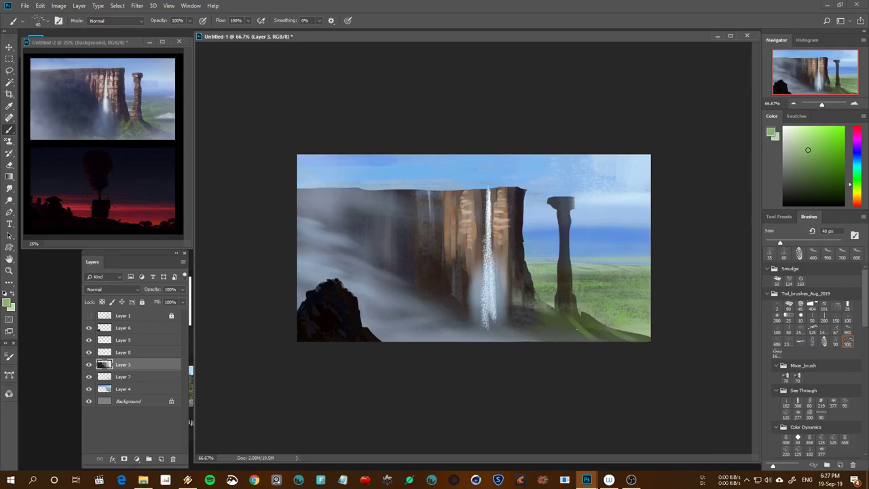
{"action": "left_click_drag", "start_coordinate": [577, 330], "coordinate": [597, 341]}
Add a light bluish-grey highlight along the cliff's right edge with a smaller brush
{"action": "left_click", "coordinate": [477, 209], "text": "alt"}
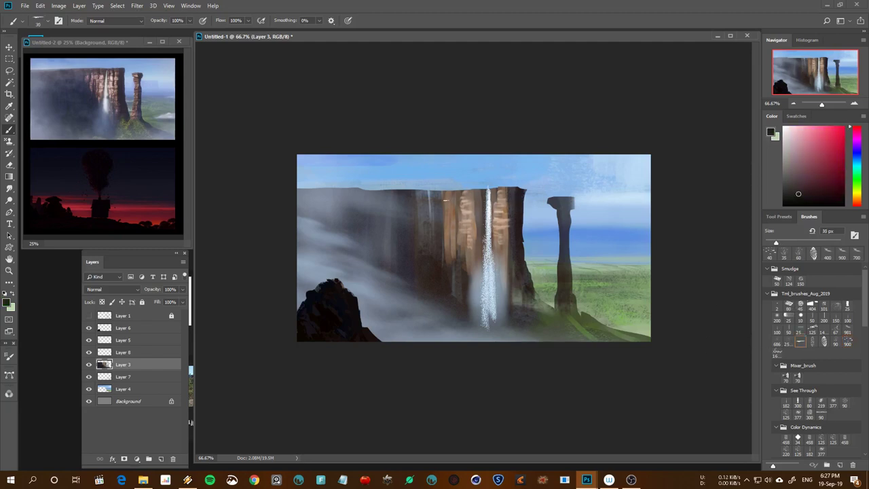
{"action": "key", "text": "bracketleft"}
{"action": "key", "text": "bracketleft"}
{"action": "left_click", "coordinate": [448, 201], "text": "alt"}
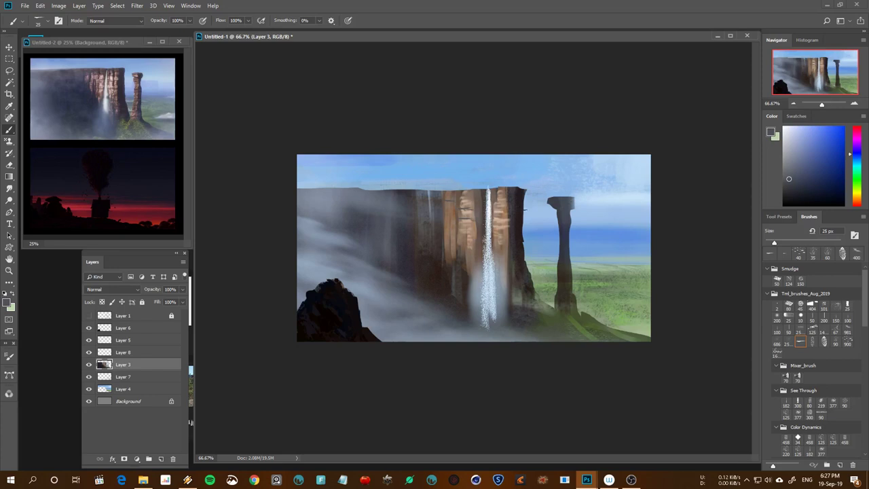
{"action": "left_click_drag", "start_coordinate": [519, 193], "coordinate": [514, 201]}
{"action": "left_click", "coordinate": [519, 196], "text": "alt"}
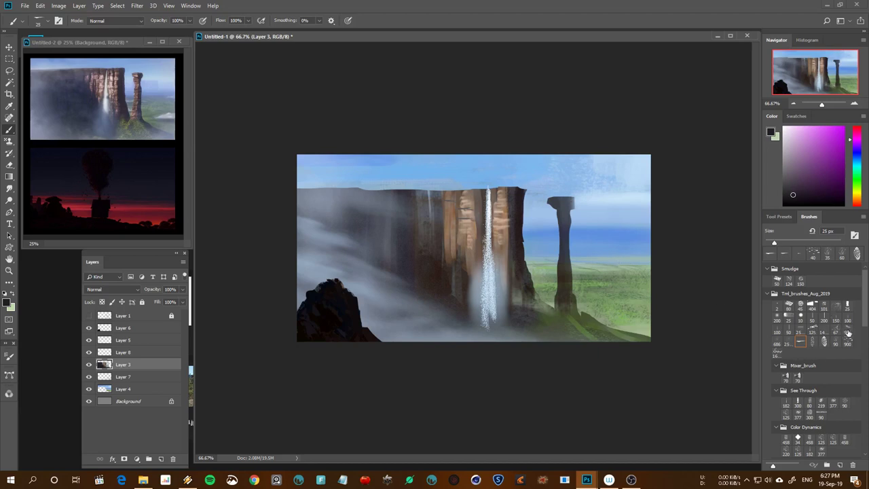
On Layer 4, paint light sky-blue haze right of the rock pillar with a soft round brush
{"action": "left_click", "coordinate": [848, 331]}
{"action": "left_click", "coordinate": [330, 252], "text": "alt"}
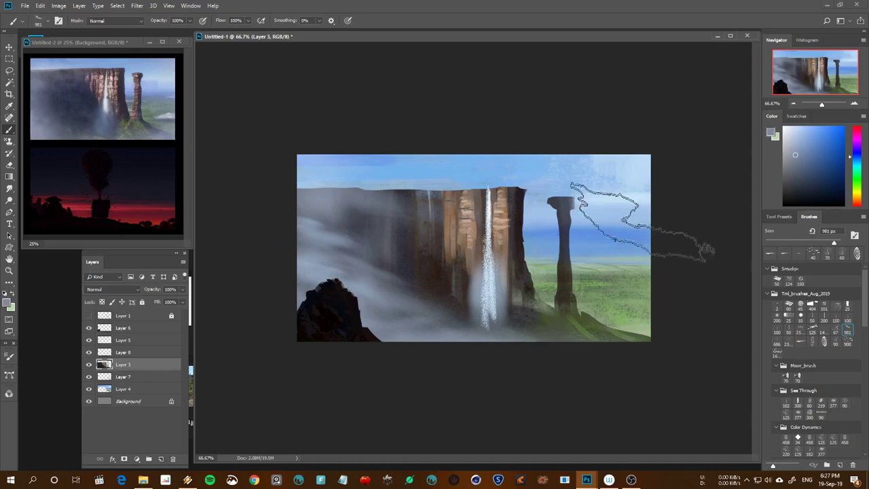
{"action": "key", "text": "bracketleft"}
{"action": "key", "text": "bracketleft"}
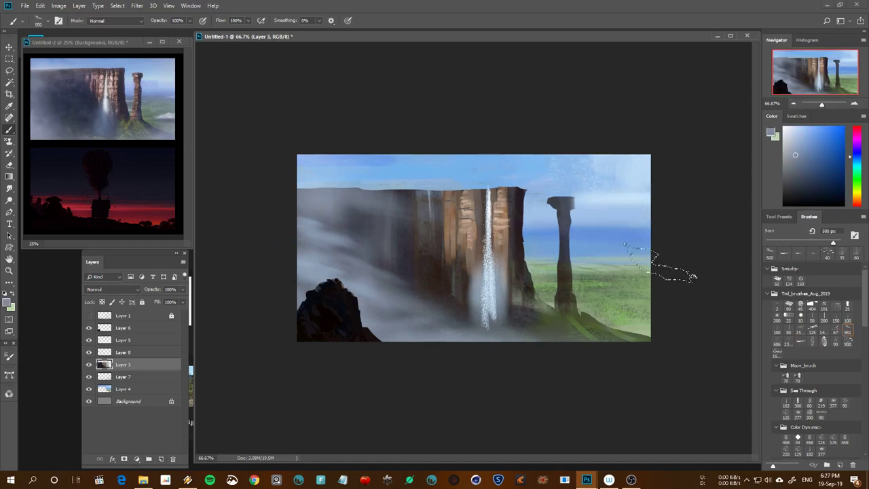
{"action": "left_click", "coordinate": [615, 242], "text": "ctrl"}
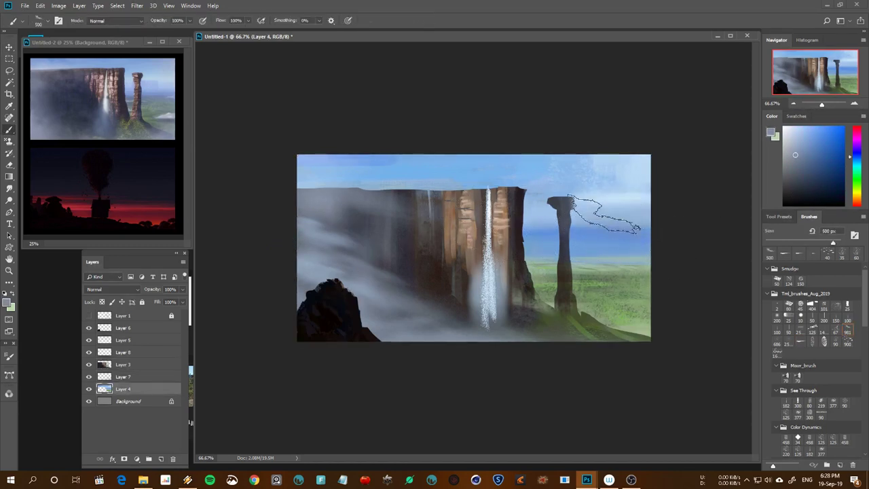
{"action": "left_click", "coordinate": [516, 227], "text": "alt"}
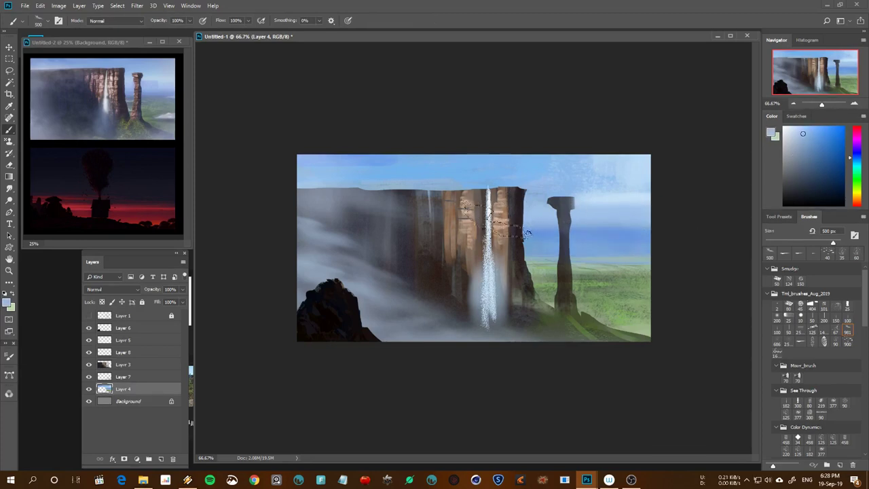
{"action": "key", "text": "bracketleft"}
{"action": "key", "text": "bracketleft"}
{"action": "key", "text": "bracketleft"}
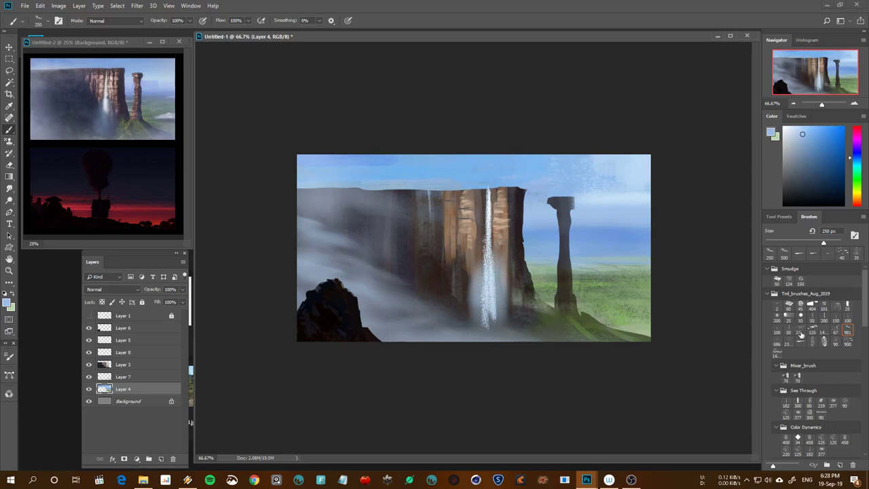
{"action": "left_click", "coordinate": [776, 316]}
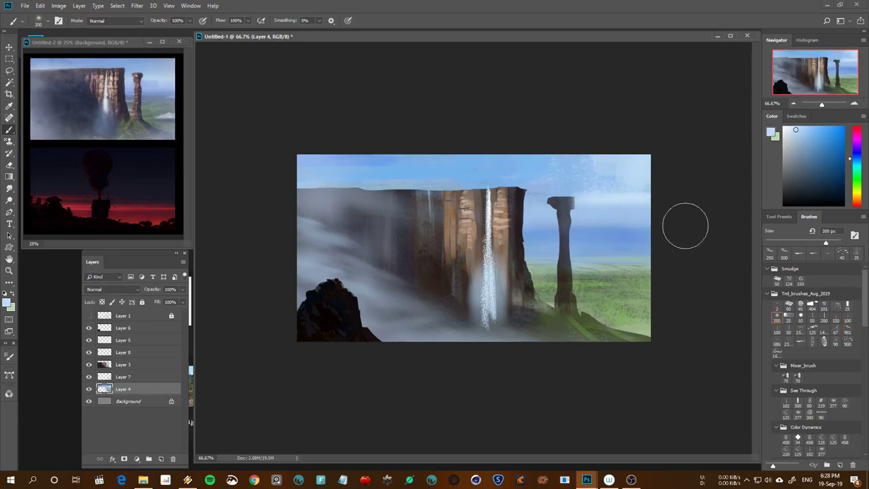
{"action": "key", "text": "bracketleft"}
{"action": "key", "text": "bracketleft"}
{"action": "key", "text": "bracketleft"}
{"action": "key", "text": "bracketleft"}
{"action": "left_click_drag", "start_coordinate": [665, 223], "coordinate": [523, 227]}
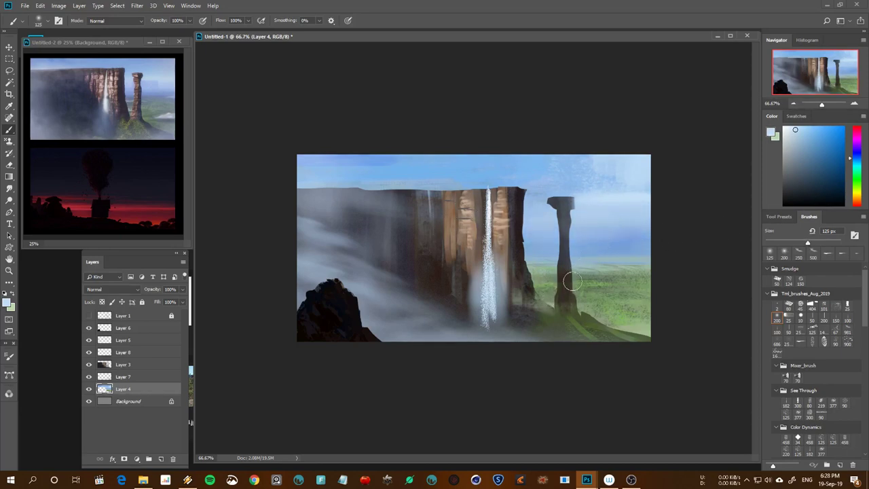
{"action": "key", "text": "v"}
{"action": "left_click", "coordinate": [524, 205]}
Blend dark paint down the cliff's top-right edge with the Mixer Brush
{"action": "key", "text": "b"}
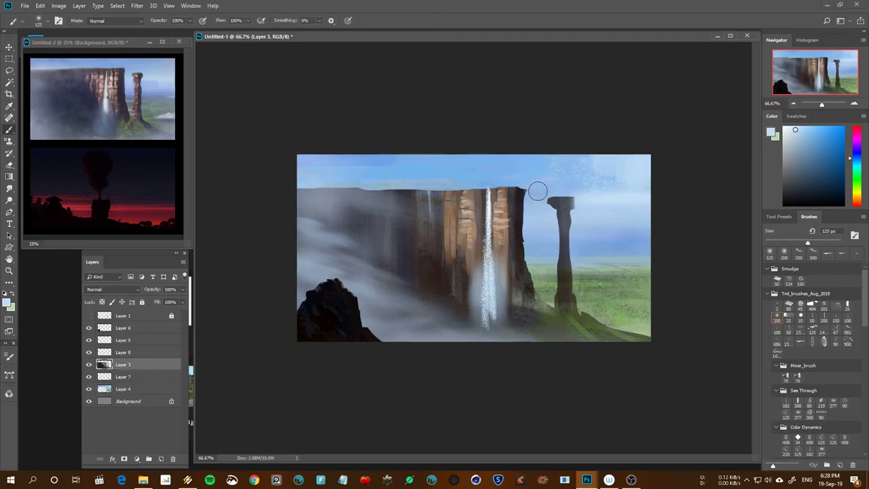
{"action": "mouse_move", "coordinate": [518, 190]}
{"action": "left_mouse_down"}
{"action": "mouse_move", "coordinate": [527, 190]}
{"action": "mouse_move", "coordinate": [524, 253]}
{"action": "mouse_move", "coordinate": [525, 204]}
{"action": "mouse_move", "coordinate": [526, 241]}
{"action": "mouse_move", "coordinate": [525, 221]}
{"action": "left_mouse_up"}
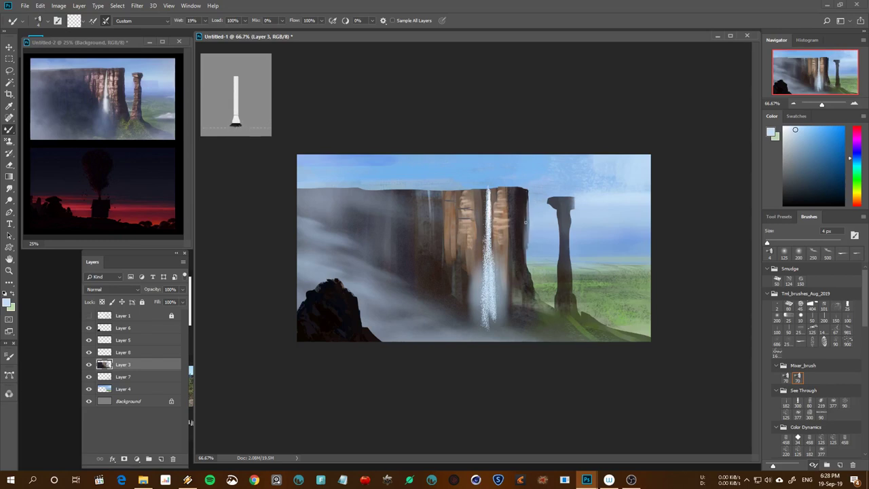
{"action": "key", "text": "bracketright"}
{"action": "key", "text": "bracketright"}
{"action": "left_click_drag", "start_coordinate": [524, 208], "coordinate": [525, 258]}
{"action": "left_click_drag", "start_coordinate": [527, 224], "coordinate": [529, 260]}
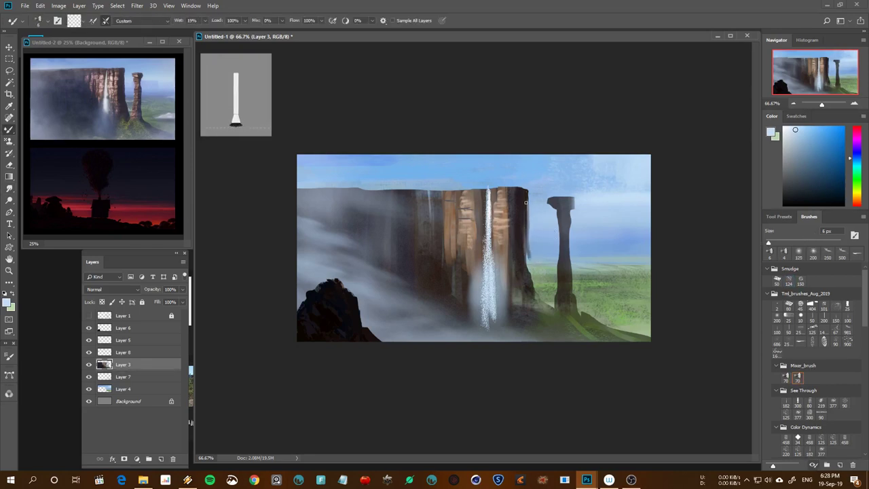
{"action": "key", "text": "e"}
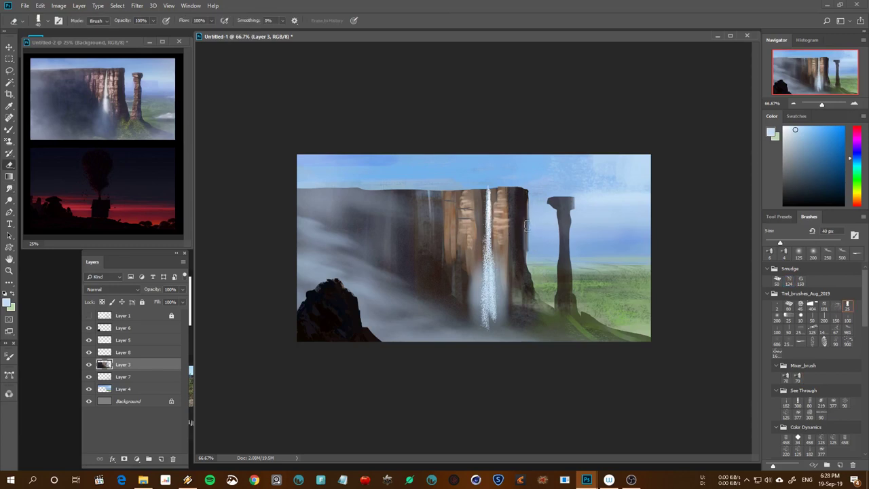
{"action": "key", "text": "b"}
{"action": "key", "text": "bracketright"}
{"action": "key", "text": "bracketright"}
{"action": "key", "text": "bracketright"}
{"action": "key", "text": "bracketright"}
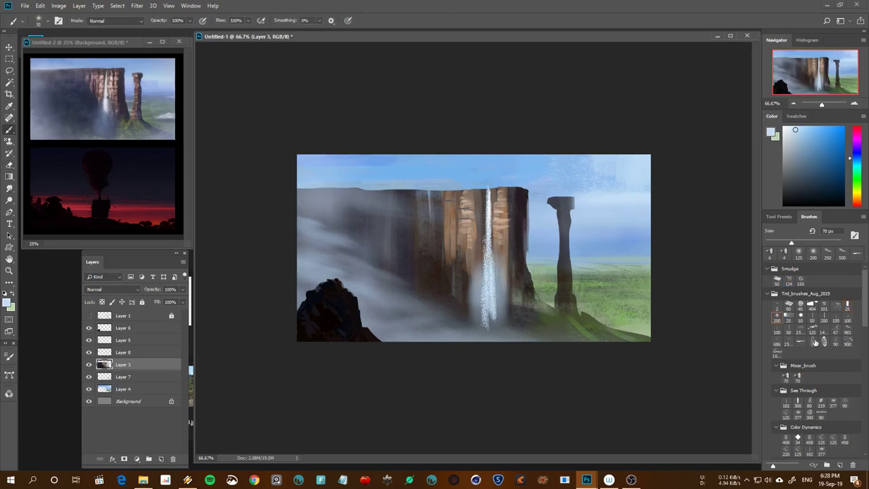
Paint short dark strokes on the cliff's right edge with a small textured brush, undoing the last one
{"action": "left_click", "coordinate": [824, 343]}
{"action": "left_click", "coordinate": [530, 198], "text": "alt"}
{"action": "left_click_drag", "start_coordinate": [527, 220], "coordinate": [527, 203]}
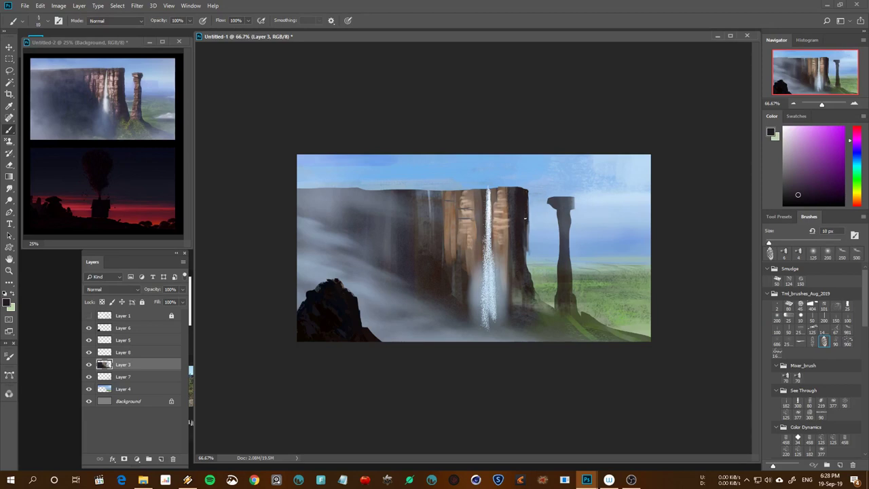
{"action": "left_click_drag", "start_coordinate": [526, 235], "coordinate": [528, 251]}
{"action": "key", "text": "ctrl+z"}
{"action": "key", "text": "ctrl+minus"}
{"action": "key", "text": "ctrl+minus"}
{"action": "key", "text": "ctrl+plus"}
{"action": "key", "text": "ctrl+plus"}
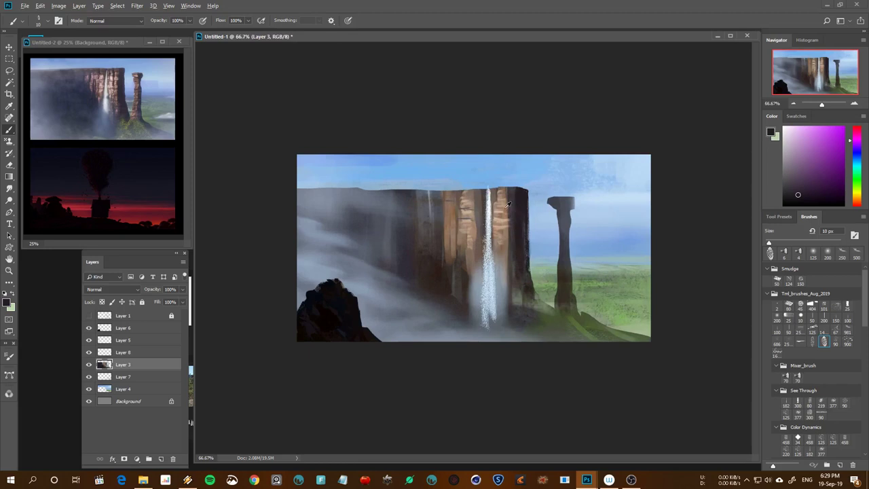
Add a thin light-brown highlight on the cliff's right edge
{"action": "left_click", "coordinate": [507, 204], "text": "alt"}
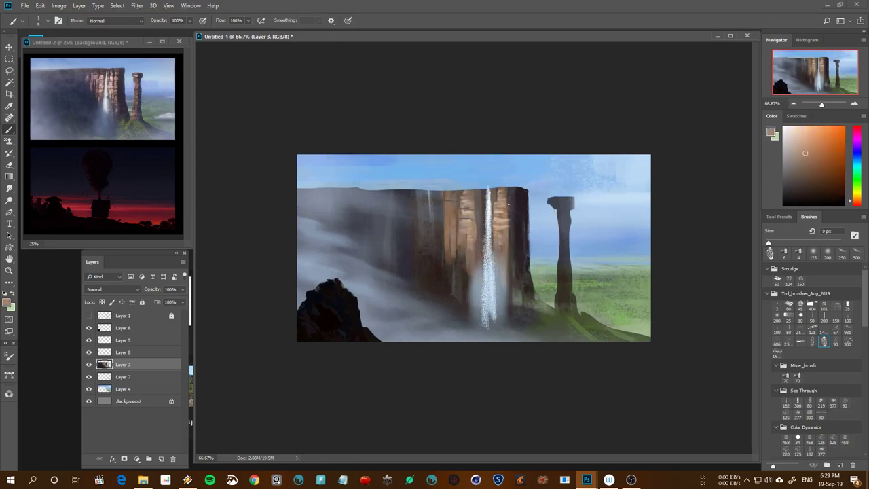
{"action": "left_click_drag", "start_coordinate": [507, 190], "coordinate": [510, 220]}
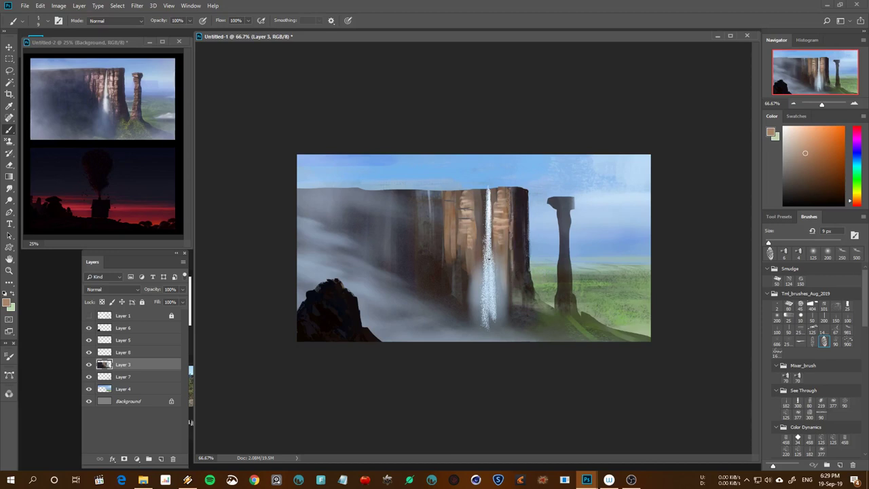
{"action": "left_click", "coordinate": [479, 171], "text": "alt"}
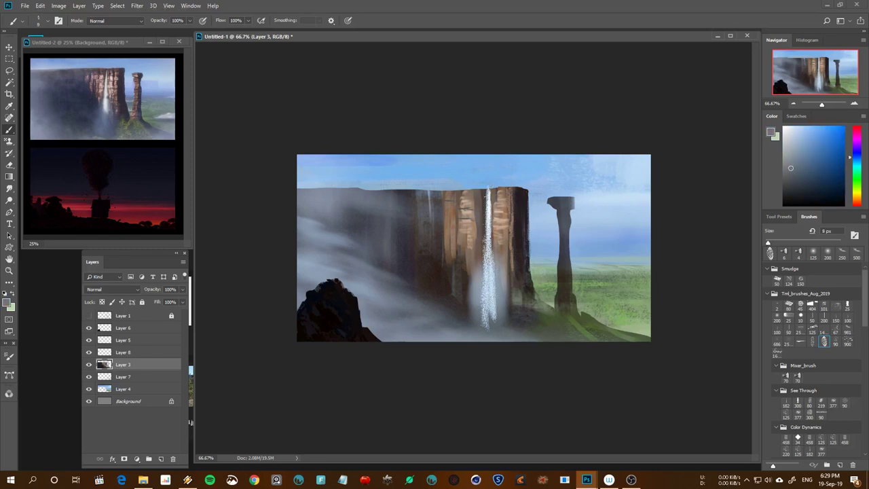
Paint a small very dark reddish-brown mark beside the waterfall
{"action": "left_click", "coordinate": [518, 193], "text": "alt"}
{"action": "left_click", "coordinate": [449, 275], "text": "alt"}
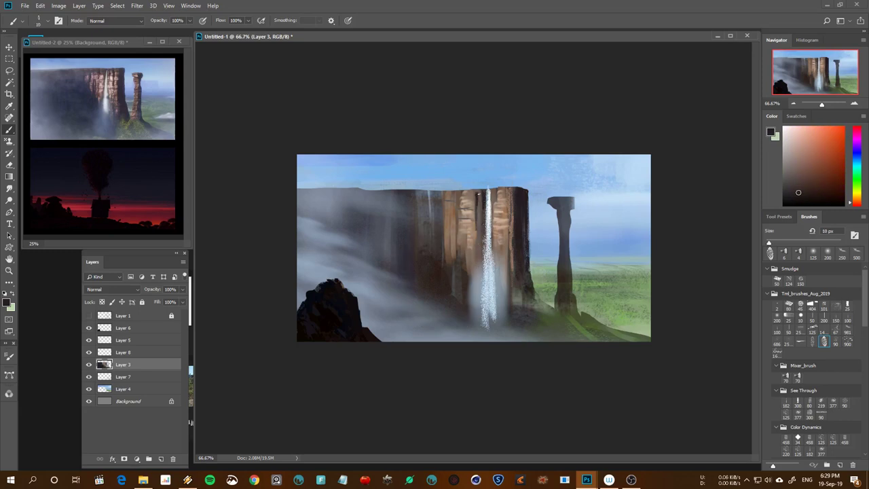
{"action": "left_click", "coordinate": [479, 194], "text": "alt"}
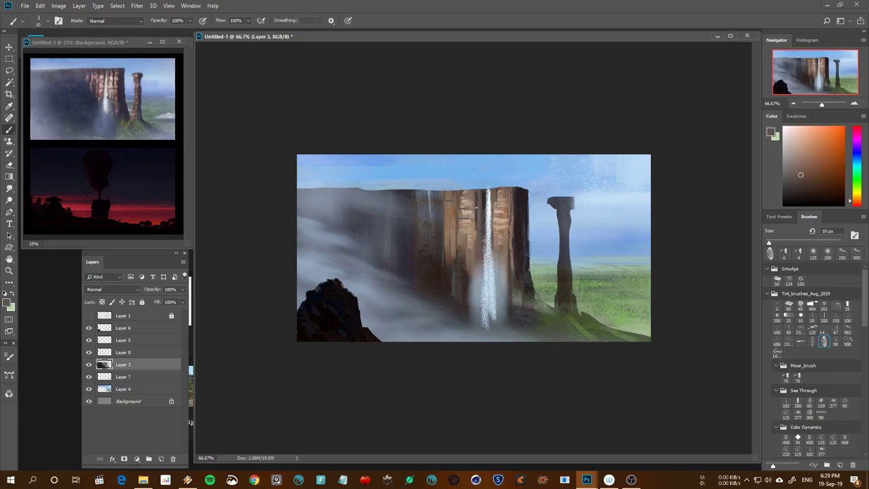
{"action": "left_click", "coordinate": [510, 221], "text": "alt"}
{"action": "left_click", "coordinate": [518, 239], "text": "alt"}
{"action": "left_click_drag", "start_coordinate": [497, 241], "coordinate": [509, 264]}
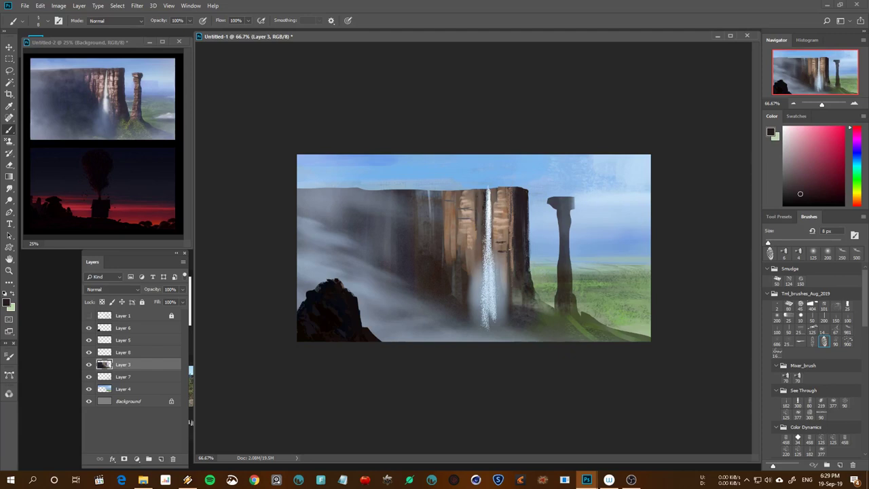
{"action": "key", "text": "bracketleft"}
{"action": "left_click", "coordinate": [526, 208], "text": "alt"}
{"action": "key", "text": "bracketright"}
{"action": "key", "text": "l"}
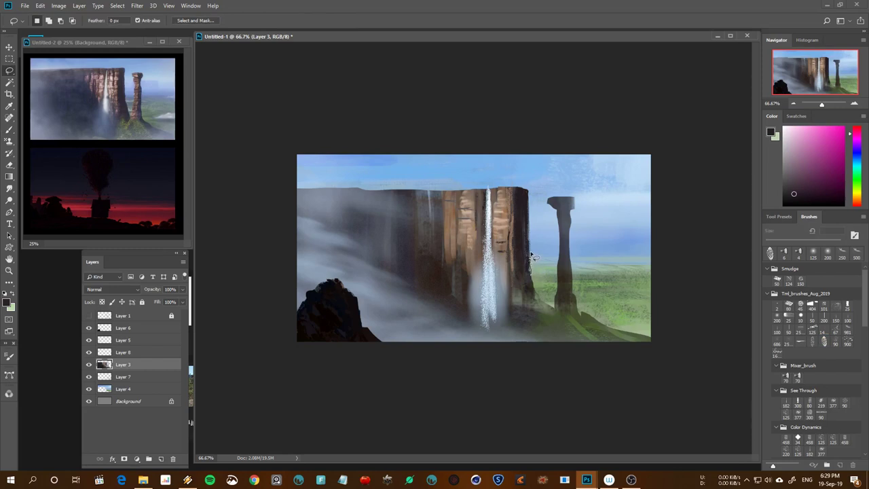
{"action": "left_click_drag", "start_coordinate": [533, 256], "coordinate": [540, 274]}
{"action": "key", "text": "ctrl+plus"}
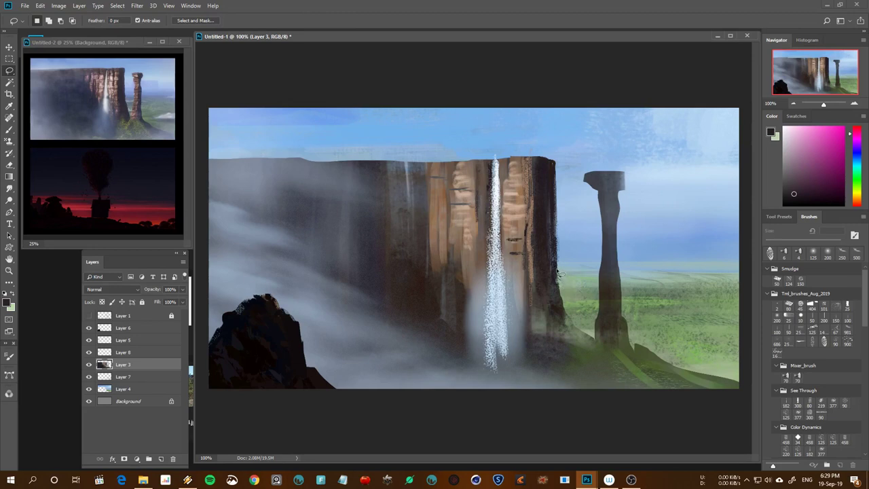
{"action": "left_click_drag", "start_coordinate": [556, 244], "coordinate": [572, 214]}
{"action": "left_click_drag", "start_coordinate": [572, 214], "coordinate": [556, 245]}
{"action": "left_click_drag", "start_coordinate": [552, 159], "coordinate": [580, 256]}
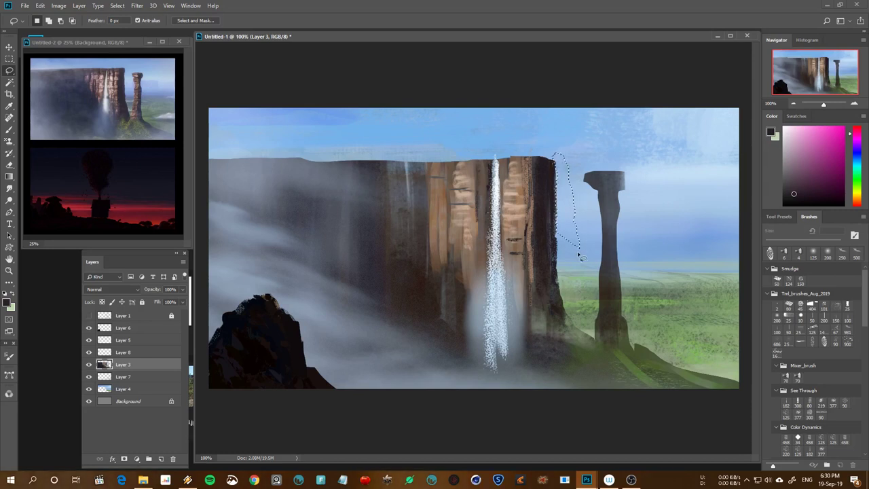
{"action": "key", "text": "ctrl+minus"}
{"action": "key", "text": "ctrl+minus"}
{"action": "key", "text": "h"}
{"action": "key", "text": "ctrl+plus"}
{"action": "key", "text": "ctrl+plus"}
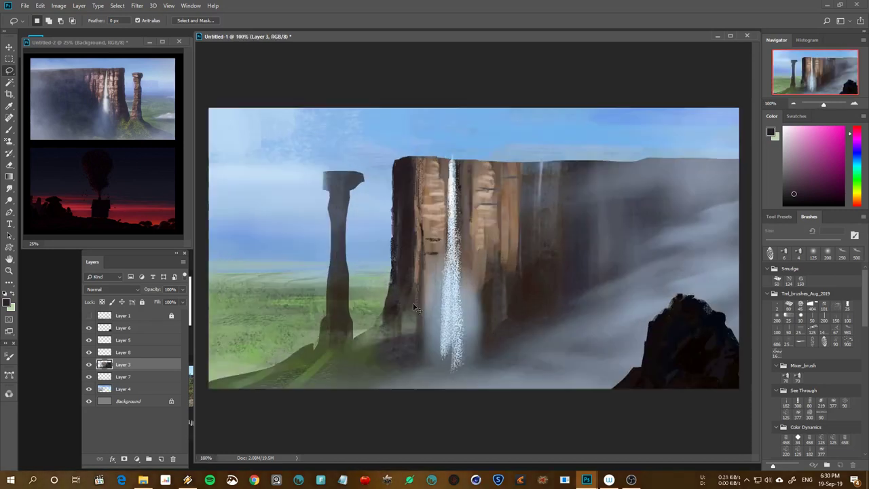
{"action": "left_click_drag", "start_coordinate": [395, 256], "coordinate": [376, 274]}
{"action": "key", "text": "ctrl+minus"}
{"action": "key", "text": "ctrl+minus"}
{"action": "key", "text": "ctrl+shift+h"}
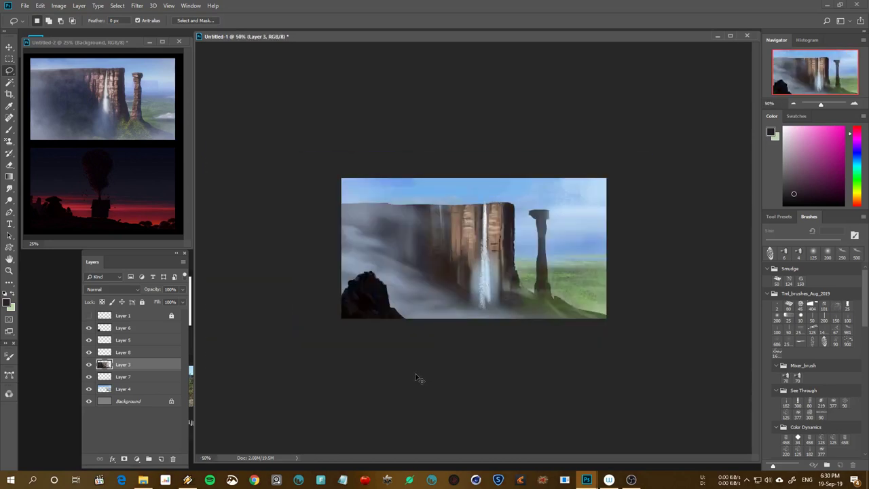
{"action": "key", "text": "ctrl+plus"}
{"action": "key", "text": "ctrl+plus"}
{"action": "key", "text": "b"}
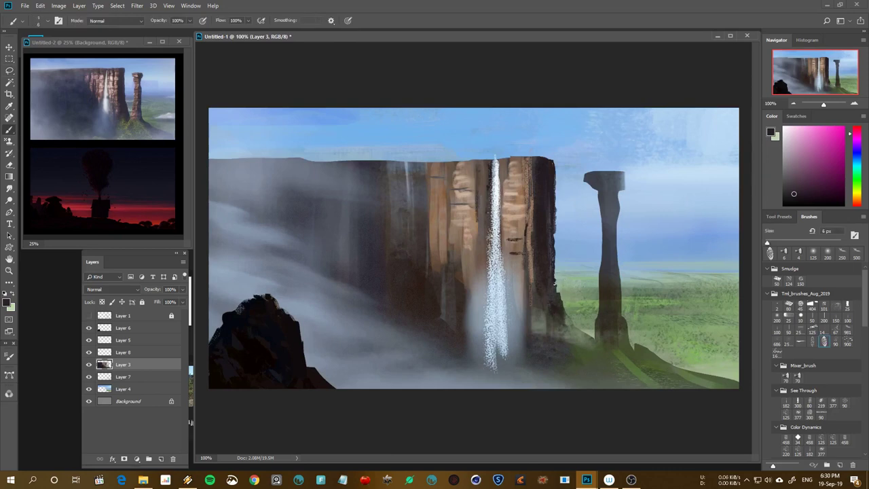
With a small 404 brush tip, paint a yellow-green stroke near the cliff edge
{"action": "left_click", "coordinate": [552, 287], "text": "alt"}
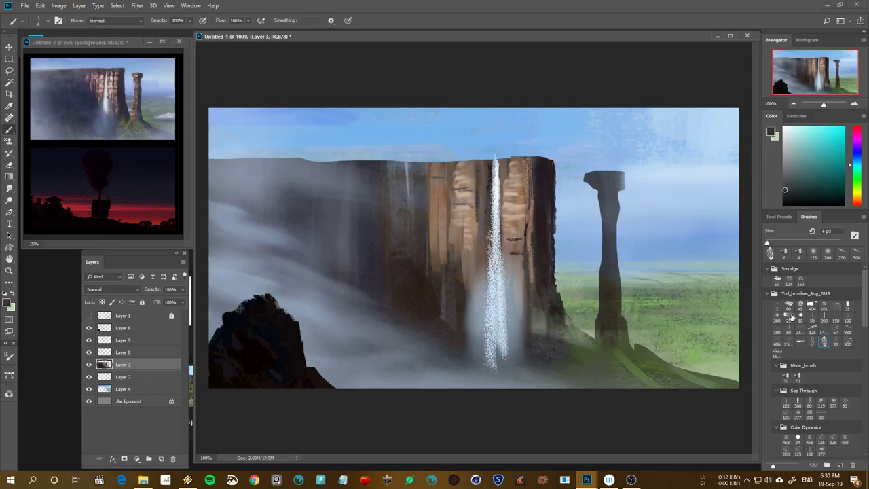
{"action": "left_click", "coordinate": [811, 307]}
{"action": "left_click", "coordinate": [617, 314], "text": "alt"}
{"action": "key", "text": "bracketleft"}
{"action": "key", "text": "bracketleft"}
{"action": "key", "text": "bracketleft"}
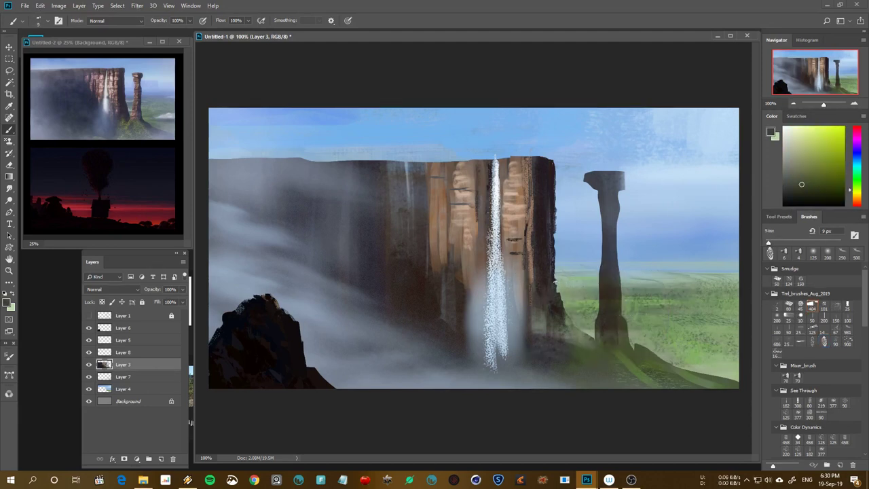
{"action": "mouse_move", "coordinate": [555, 294]}
{"action": "left_mouse_down"}
{"action": "mouse_move", "coordinate": [553, 284]}
{"action": "mouse_move", "coordinate": [559, 308]}
{"action": "left_mouse_up"}
Paint a thin dark purple stroke down the cliff's right edge and check it zoomed out
{"action": "left_click", "coordinate": [553, 267], "text": "alt"}
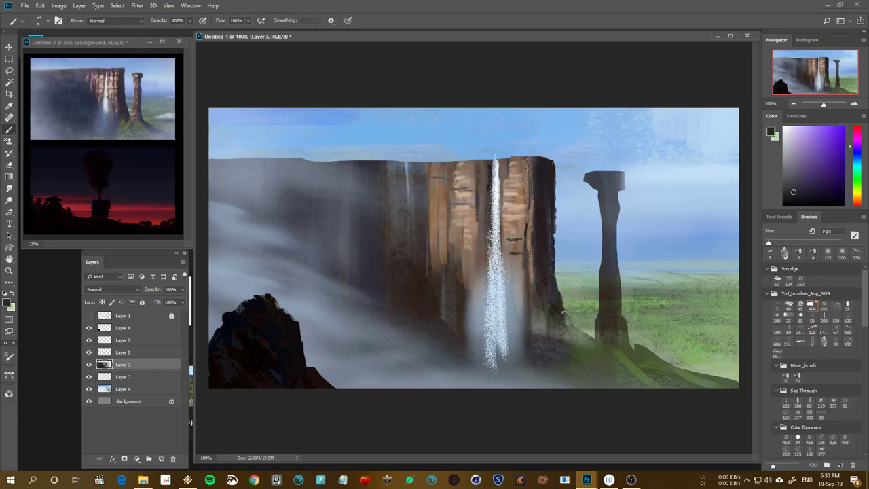
{"action": "left_click", "coordinate": [556, 258], "text": "alt"}
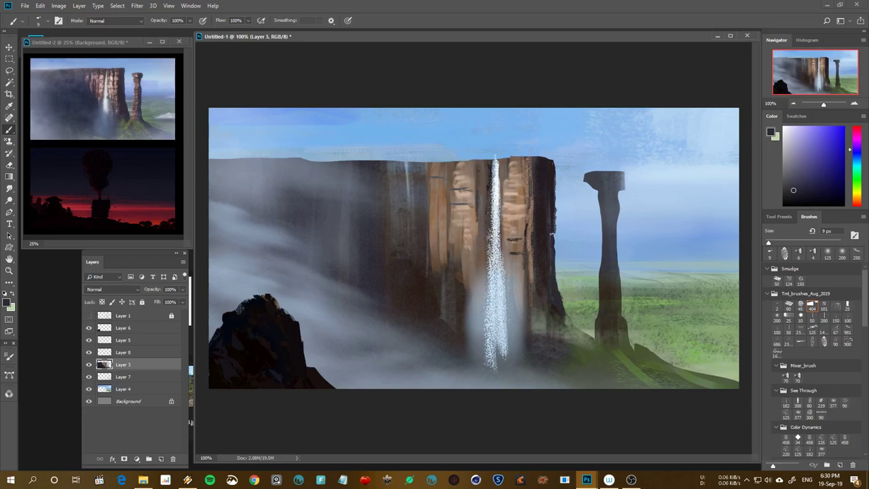
{"action": "left_click", "coordinate": [555, 228], "text": "alt"}
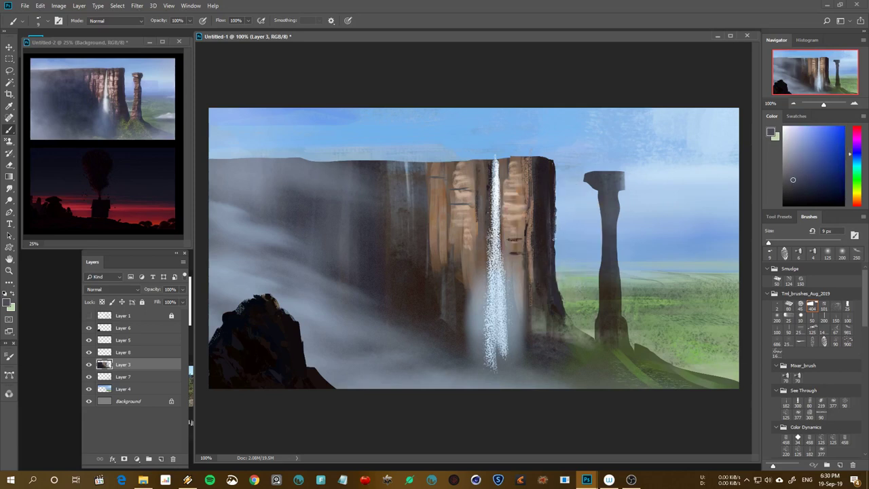
{"action": "left_click", "coordinate": [558, 199], "text": "alt"}
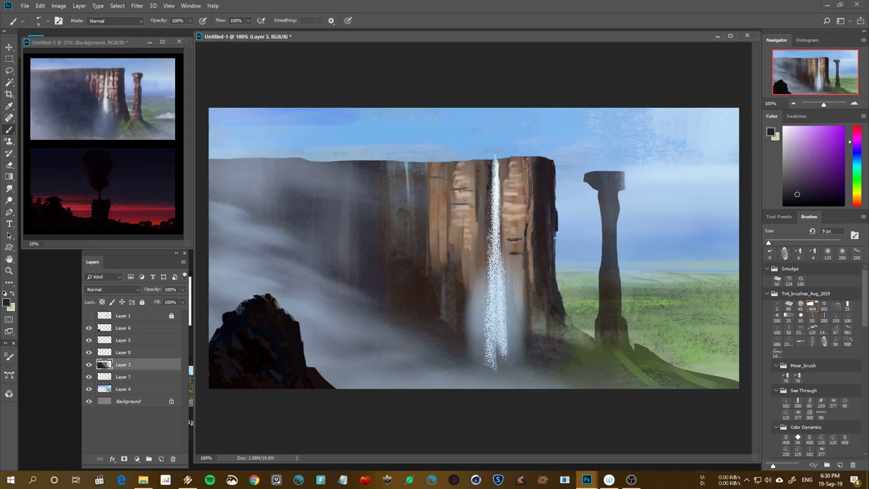
{"action": "left_click", "coordinate": [553, 210], "text": "alt"}
{"action": "mouse_move", "coordinate": [554, 274]}
{"action": "left_mouse_down"}
{"action": "mouse_move", "coordinate": [556, 258]}
{"action": "mouse_move", "coordinate": [555, 281]}
{"action": "left_mouse_up"}
{"action": "key", "text": "ctrl+minus"}
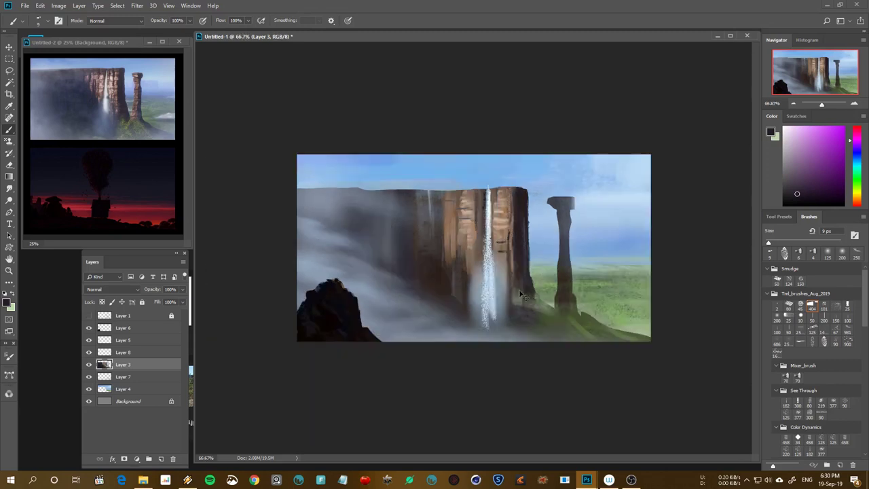
{"action": "key", "text": "ctrl+plus"}
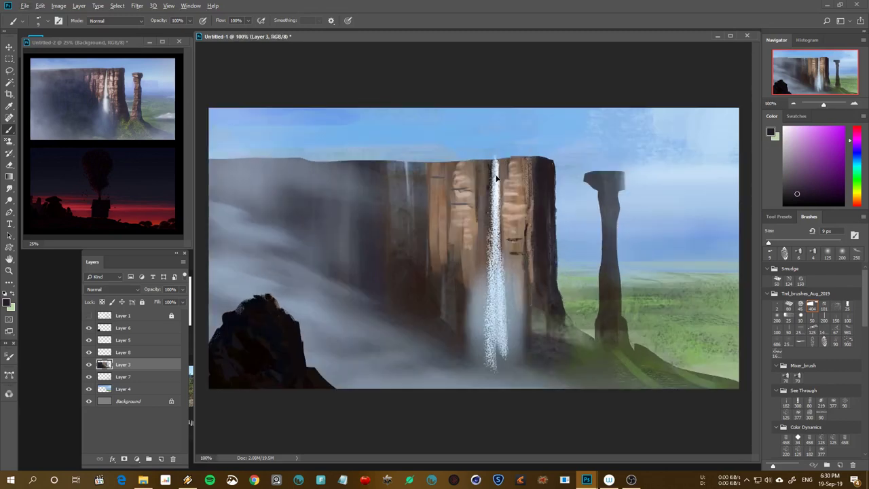
{"action": "left_click", "coordinate": [499, 173], "text": "ctrl"}
On Layer 8, paint dark vertical strokes on the cliff face with a 7 px brush
{"action": "key", "text": "e"}
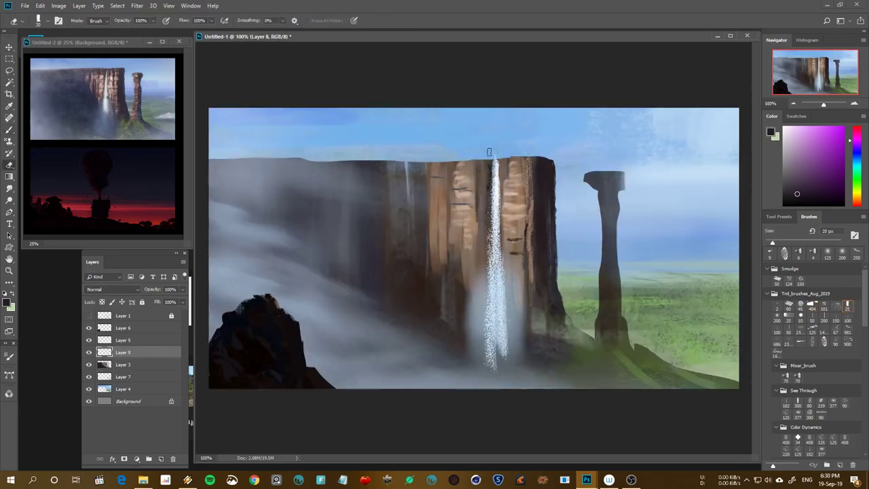
{"action": "key", "text": "bracketleft"}
{"action": "key", "text": "b"}
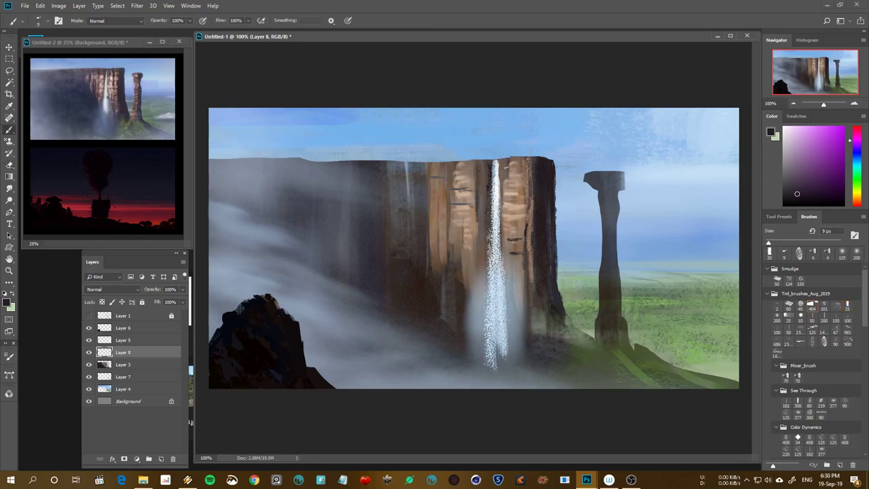
{"action": "left_click", "coordinate": [510, 171], "text": "alt"}
{"action": "left_click", "coordinate": [545, 170], "text": "alt"}
{"action": "key", "text": "bracketleft"}
{"action": "left_click", "coordinate": [498, 187], "text": "alt"}
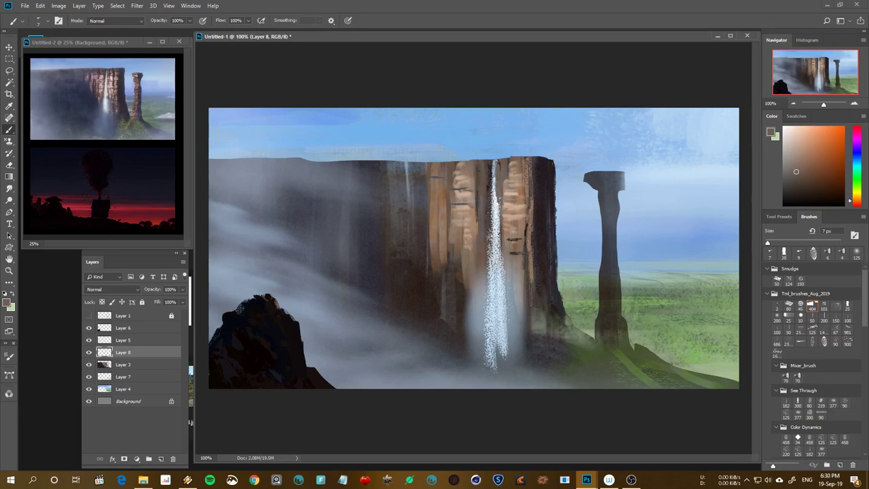
{"action": "left_click", "coordinate": [539, 184], "text": "alt"}
{"action": "mouse_move", "coordinate": [499, 193]}
{"action": "left_mouse_down"}
{"action": "mouse_move", "coordinate": [499, 166]}
{"action": "mouse_move", "coordinate": [500, 199]}
{"action": "left_mouse_up"}
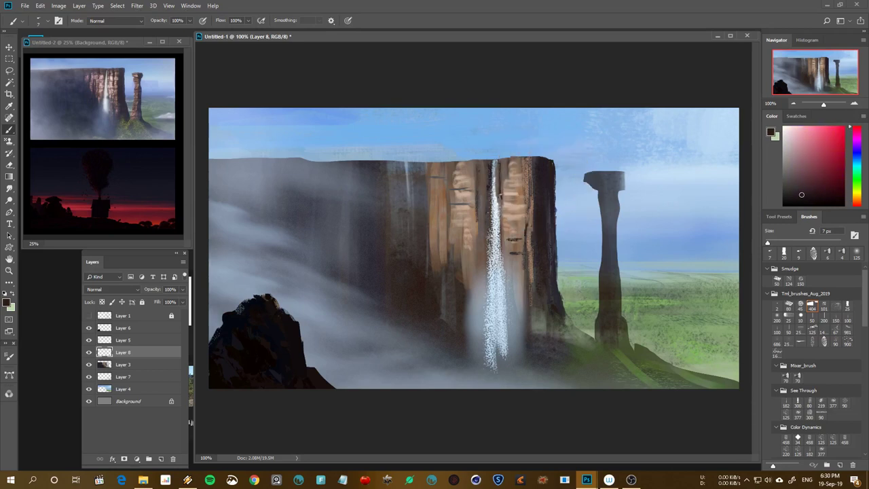
Add a short dark vertical stroke on the cliff top and a light tan stroke at 9 px
{"action": "left_click", "coordinate": [540, 172], "text": "alt"}
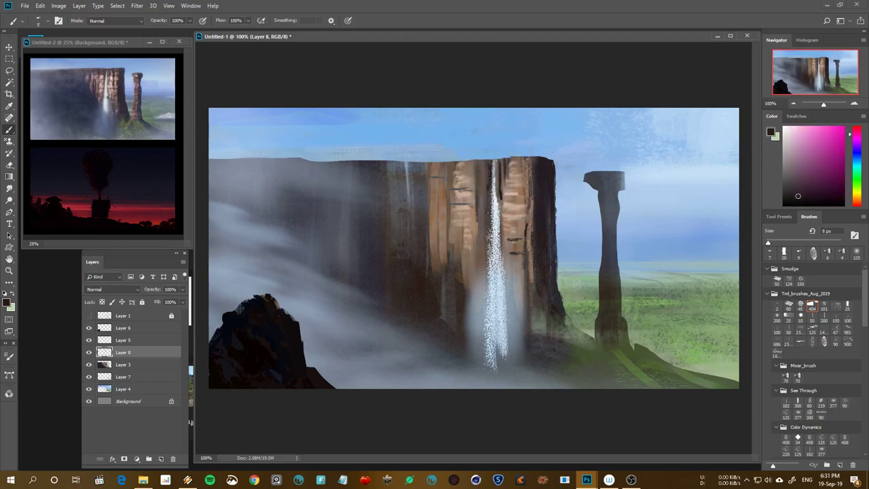
{"action": "mouse_move", "coordinate": [453, 166]}
{"action": "left_mouse_down"}
{"action": "mouse_move", "coordinate": [445, 204]}
{"action": "mouse_move", "coordinate": [453, 198]}
{"action": "mouse_move", "coordinate": [444, 194]}
{"action": "left_mouse_up"}
{"action": "left_click", "coordinate": [466, 175], "text": "alt"}
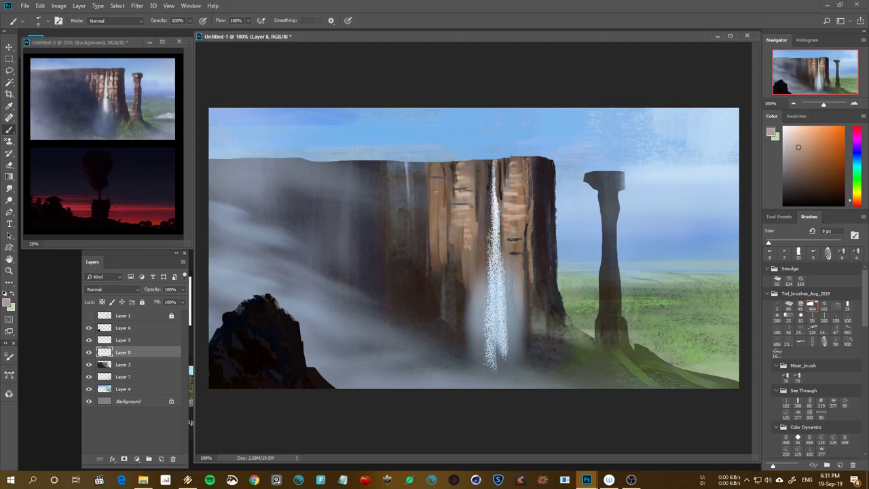
{"action": "key", "text": "bracketright"}
{"action": "left_click_drag", "start_coordinate": [437, 182], "coordinate": [440, 197]}
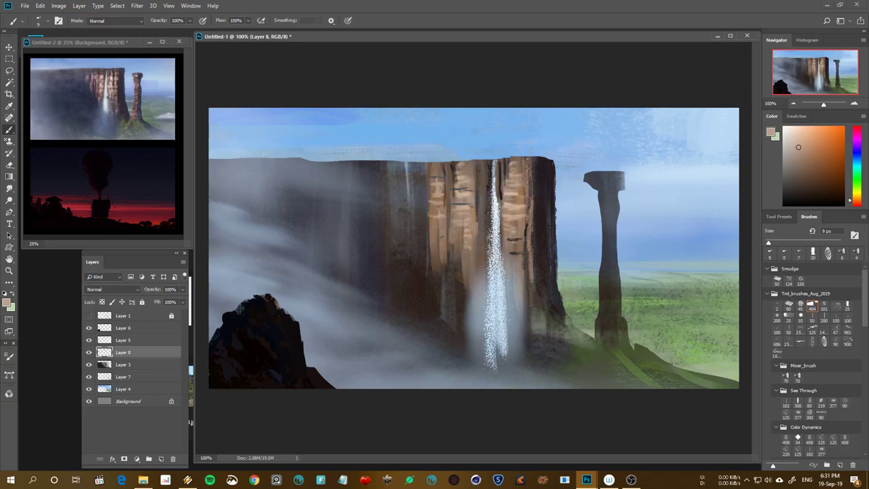
Paint thin dark vertical cracks and shading strokes down the cliff face
{"action": "left_click", "coordinate": [503, 192], "text": "alt"}
{"action": "left_click", "coordinate": [553, 249], "text": "alt"}
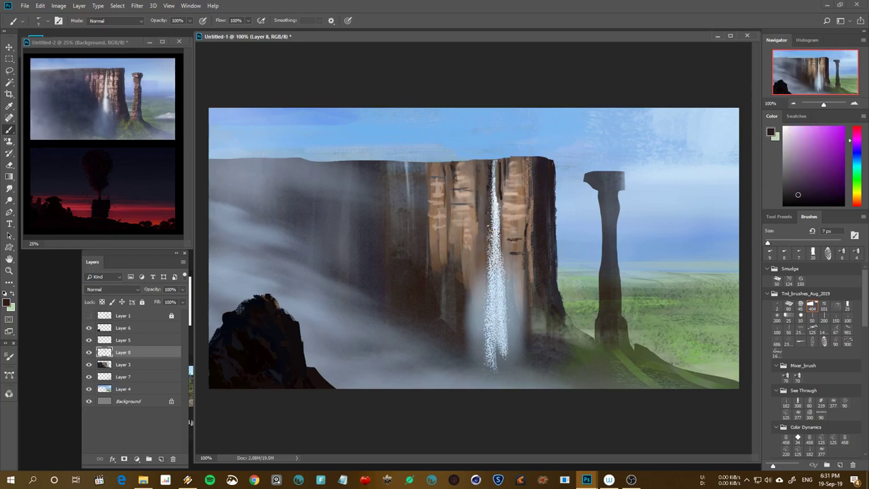
{"action": "left_click_drag", "start_coordinate": [473, 225], "coordinate": [474, 263]}
{"action": "mouse_move", "coordinate": [453, 203]}
{"action": "left_mouse_down"}
{"action": "mouse_move", "coordinate": [453, 240]}
{"action": "mouse_move", "coordinate": [452, 190]}
{"action": "left_mouse_up"}
Sample cliff browns and tans, and flip the canvas horizontally to check the composition
{"action": "left_click", "coordinate": [520, 173], "text": "alt"}
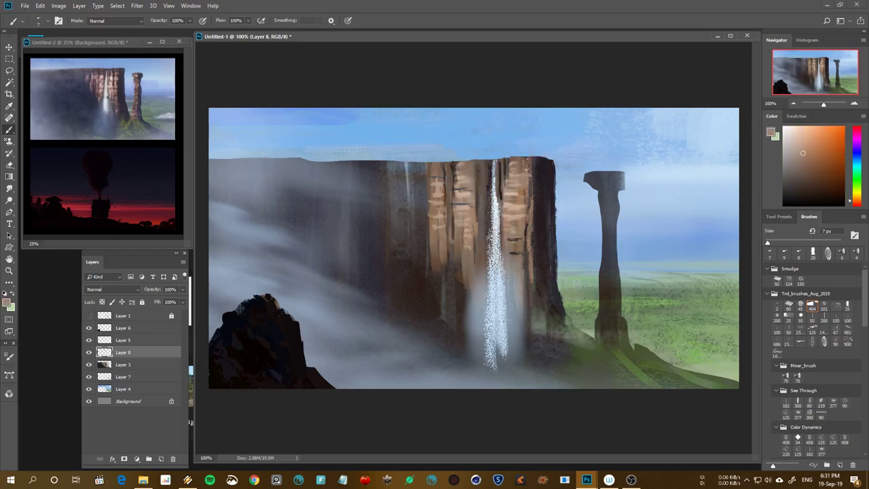
{"action": "left_click", "coordinate": [505, 189], "text": "alt"}
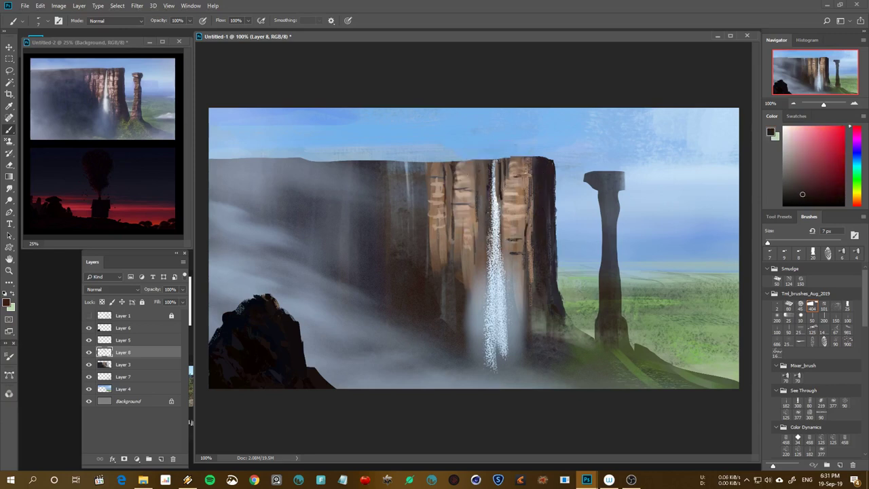
{"action": "left_click", "coordinate": [504, 162], "text": "alt"}
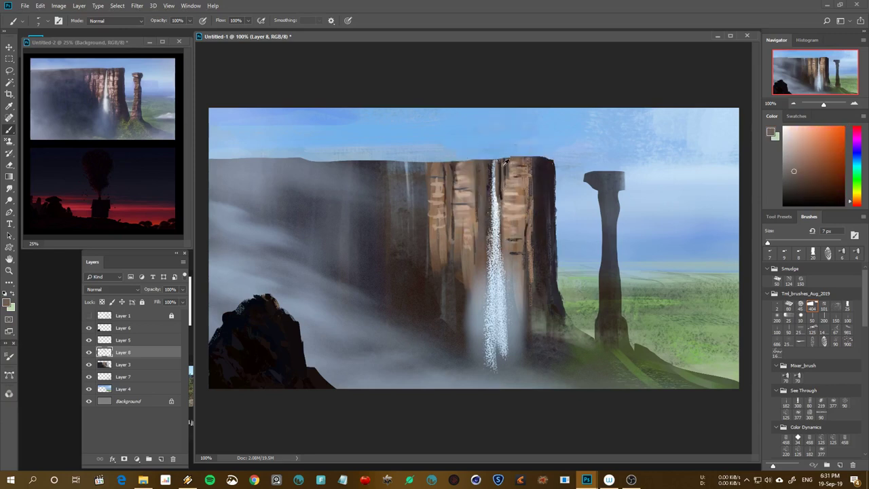
{"action": "key", "text": "ctrl+minus"}
{"action": "key", "text": "ctrl+minus"}
{"action": "key", "text": "ctrl+minus"}
{"action": "key", "text": "ctrl+shift+h"}
{"action": "key", "text": "ctrl+plus"}
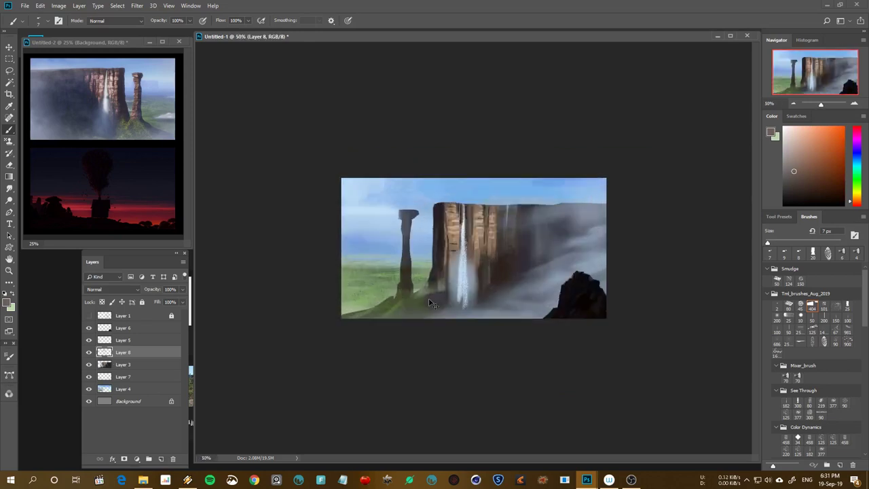
{"action": "key", "text": "ctrl+plus"}
{"action": "key", "text": "ctrl+shift+h"}
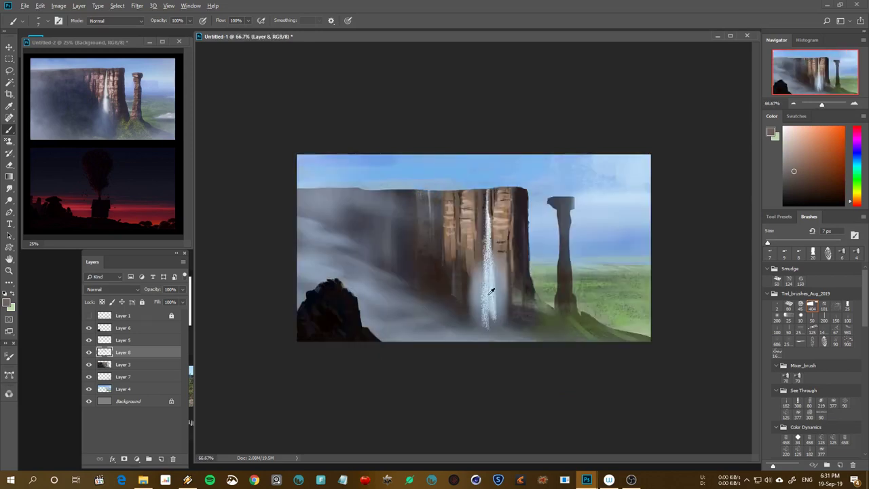
{"action": "key", "text": "ctrl+plus"}
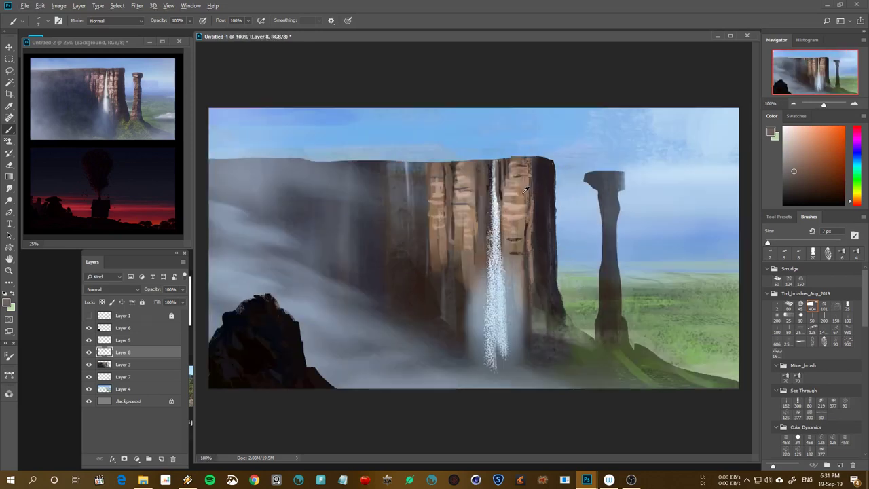
Paint light tan strokes near the waterfall with a larger soft brush shrunk to 15 px
{"action": "left_click", "coordinate": [526, 190], "text": "alt"}
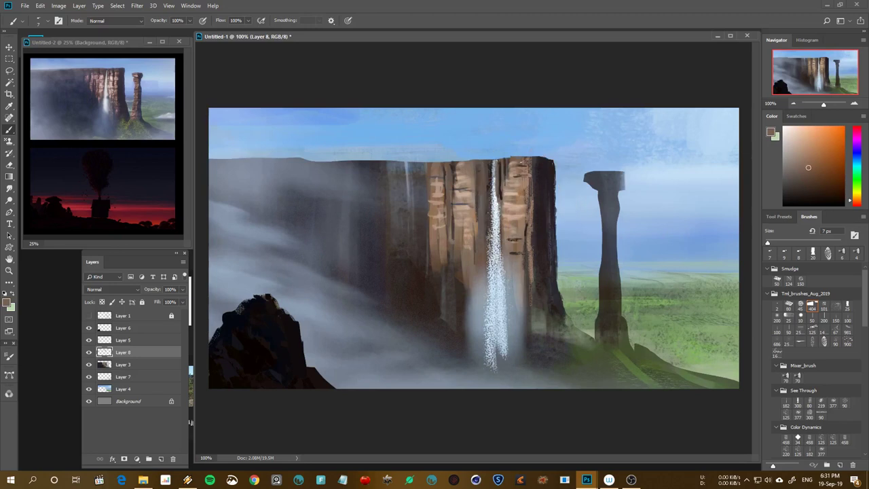
{"action": "left_click", "coordinate": [519, 191], "text": "alt"}
{"action": "key", "text": "ctrl+minus"}
{"action": "left_click", "coordinate": [810, 331]}
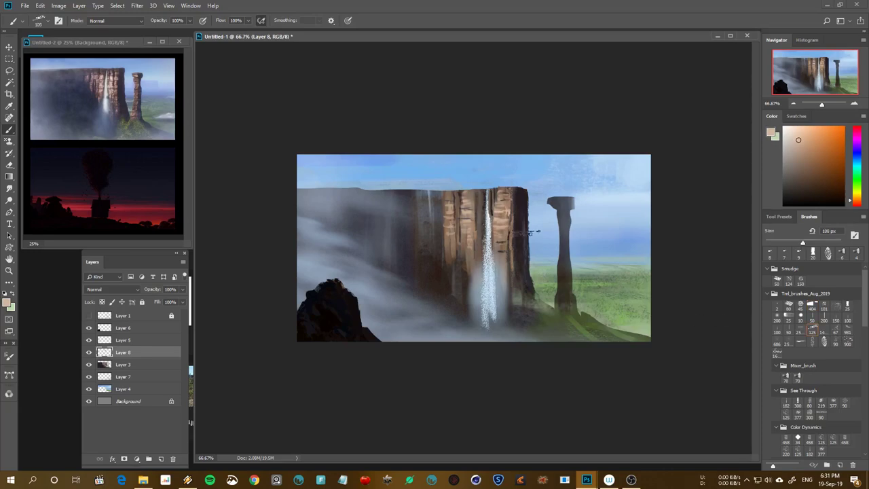
{"action": "left_click_drag", "start_coordinate": [536, 234], "coordinate": [506, 224]}
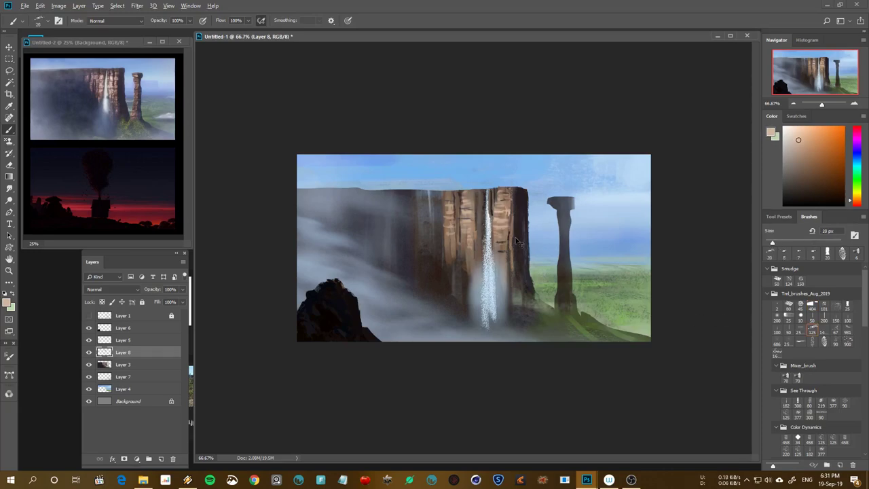
{"action": "key", "text": "ctrl+plus"}
{"action": "key", "text": "ctrl+plus"}
{"action": "key", "text": "bracketleft"}
{"action": "mouse_move", "coordinate": [562, 202]}
{"action": "left_mouse_down"}
{"action": "mouse_move", "coordinate": [574, 211]}
{"action": "mouse_move", "coordinate": [550, 220]}
{"action": "left_mouse_up"}
{"action": "key", "text": "bracketleft"}
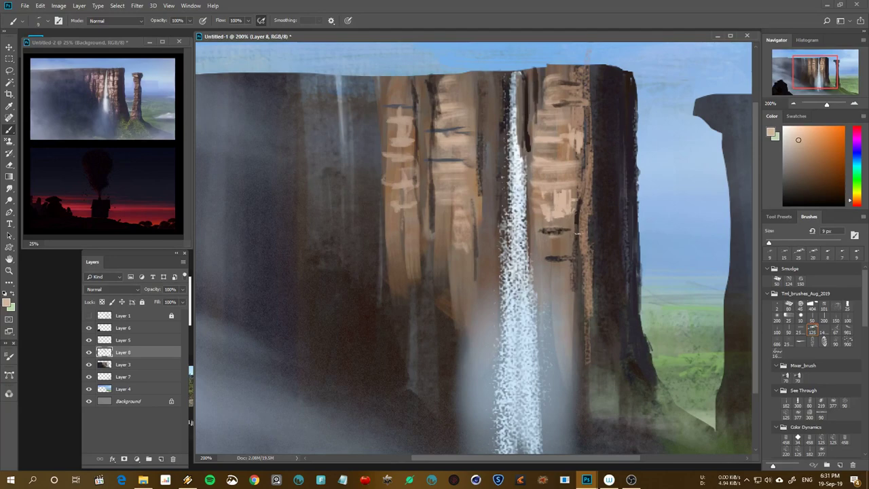
{"action": "key", "text": "ctrl+minus"}
{"action": "key", "text": "ctrl+minus"}
{"action": "key", "text": "ctrl+minus"}
Rotate the view 90° and dab small light tan strokes on the cliff at 9 px
{"action": "key", "text": "r"}
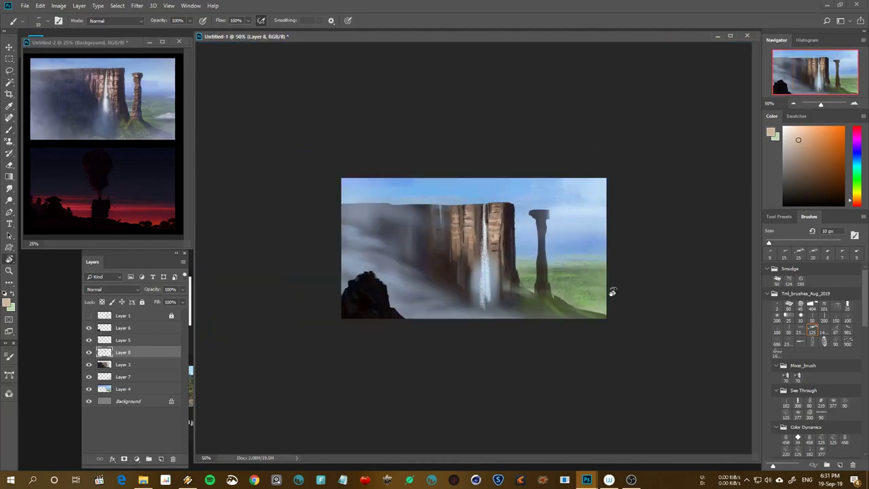
{"action": "left_click_drag", "start_coordinate": [611, 287], "coordinate": [493, 396]}
{"action": "key", "text": "ctrl+plus"}
{"action": "key", "text": "ctrl+plus"}
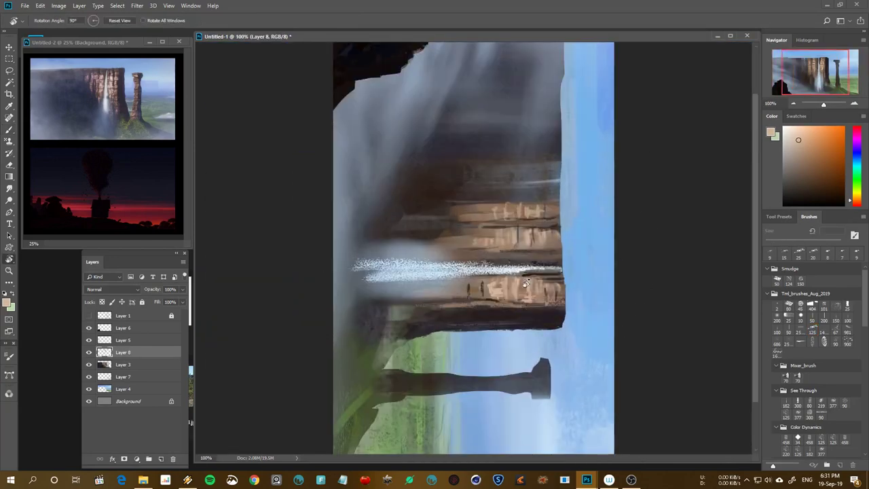
{"action": "key", "text": "b"}
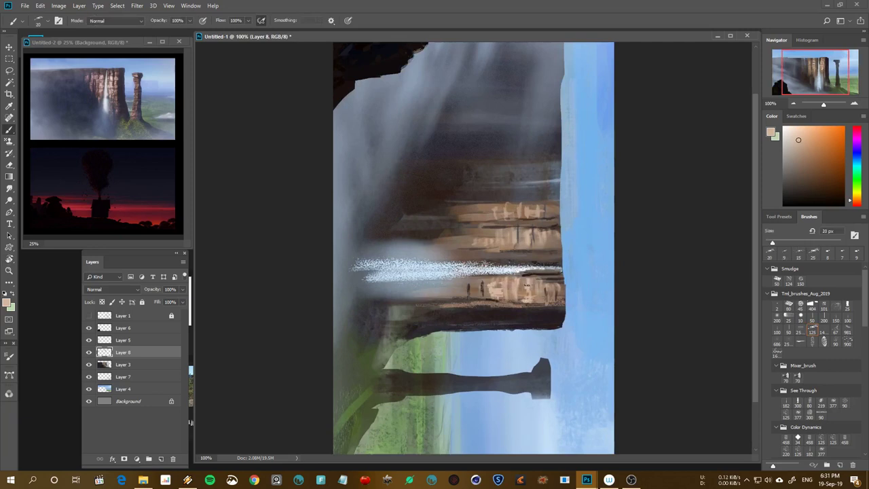
{"action": "key", "text": "bracketleft"}
{"action": "mouse_move", "coordinate": [543, 278]}
{"action": "left_mouse_down"}
{"action": "mouse_move", "coordinate": [543, 301]}
{"action": "mouse_move", "coordinate": [556, 290]}
{"action": "left_mouse_up"}
Add more small light tan strokes and patches across the cliff face at 7–10 px
{"action": "key", "text": "bracketleft"}
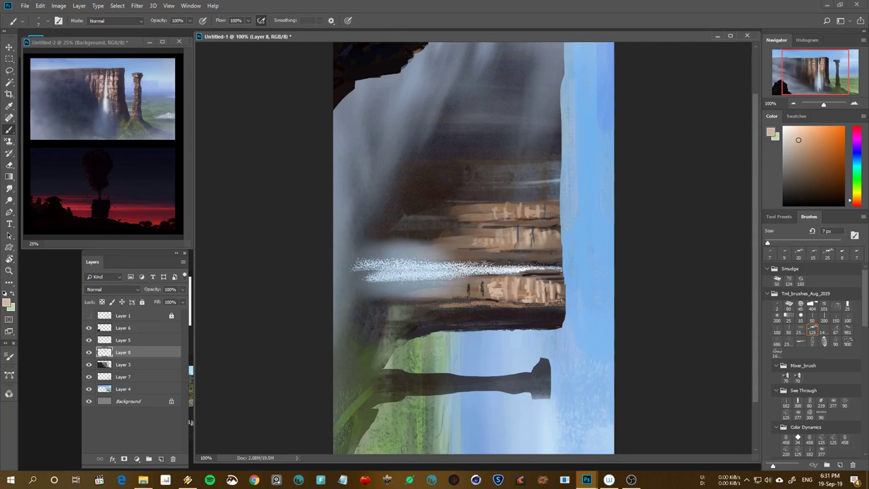
{"action": "key", "text": "bracketright"}
{"action": "key", "text": "bracketright"}
{"action": "left_click_drag", "start_coordinate": [487, 281], "coordinate": [488, 300]}
{"action": "mouse_move", "coordinate": [479, 278]}
{"action": "left_mouse_down"}
{"action": "mouse_move", "coordinate": [480, 296]}
{"action": "mouse_move", "coordinate": [460, 296]}
{"action": "left_mouse_up"}
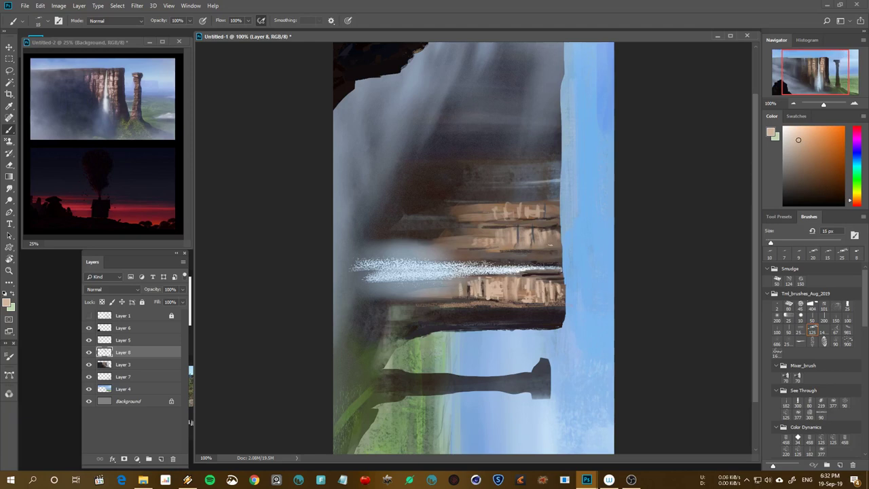
{"action": "mouse_move", "coordinate": [555, 255]}
{"action": "left_mouse_down"}
{"action": "mouse_move", "coordinate": [523, 260]}
{"action": "mouse_move", "coordinate": [556, 233]}
{"action": "left_mouse_up"}
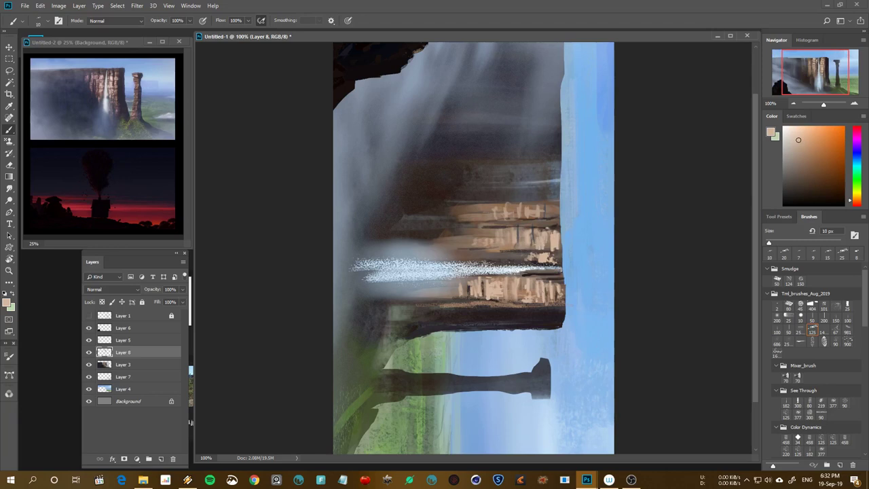
{"action": "left_click_drag", "start_coordinate": [493, 234], "coordinate": [467, 236]}
Rotate the canvas view back upright and return to 100% zoom
{"action": "key", "text": "ctrl+minus"}
{"action": "key", "text": "ctrl+minus"}
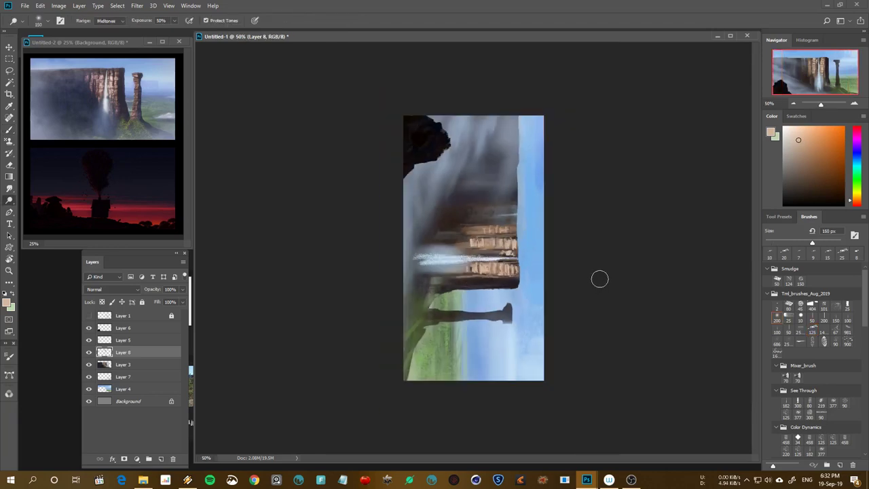
{"action": "key", "text": "r"}
{"action": "mouse_move", "coordinate": [642, 278]}
{"action": "left_mouse_down"}
{"action": "mouse_move", "coordinate": [485, 132]}
{"action": "mouse_move", "coordinate": [476, 140]}
{"action": "mouse_move", "coordinate": [491, 149]}
{"action": "left_mouse_up"}
{"action": "key", "text": "ctrl+plus"}
{"action": "key", "text": "ctrl+plus"}
Paint small dark strokes and marks on the cliff near the waterfall at 10–15 px
{"action": "key", "text": "b"}
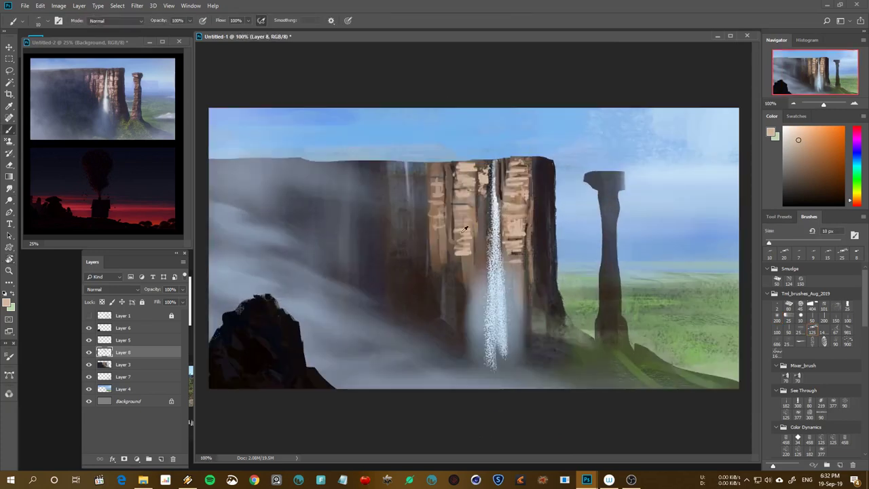
{"action": "left_click", "coordinate": [458, 254], "text": "alt"}
{"action": "mouse_move", "coordinate": [453, 246]}
{"action": "left_mouse_down"}
{"action": "mouse_move", "coordinate": [460, 257]}
{"action": "mouse_move", "coordinate": [505, 236]}
{"action": "left_mouse_up"}
{"action": "left_click", "coordinate": [471, 188], "text": "alt"}
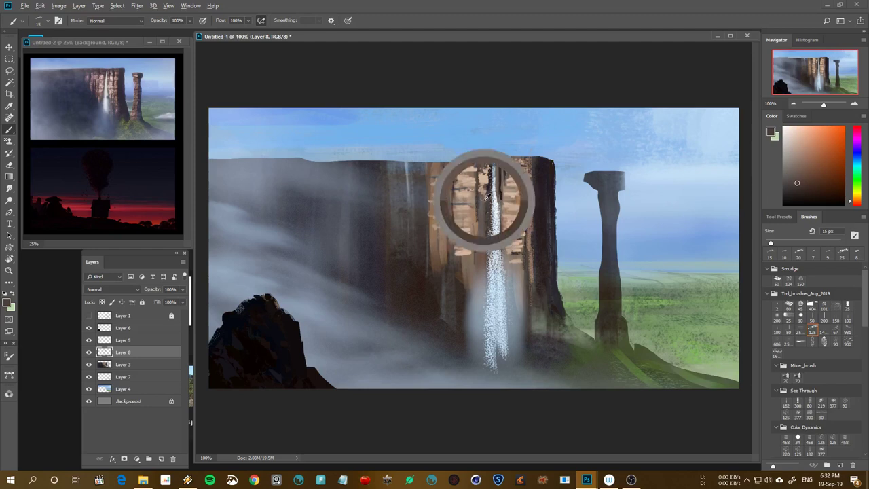
{"action": "key", "text": "bracketleft"}
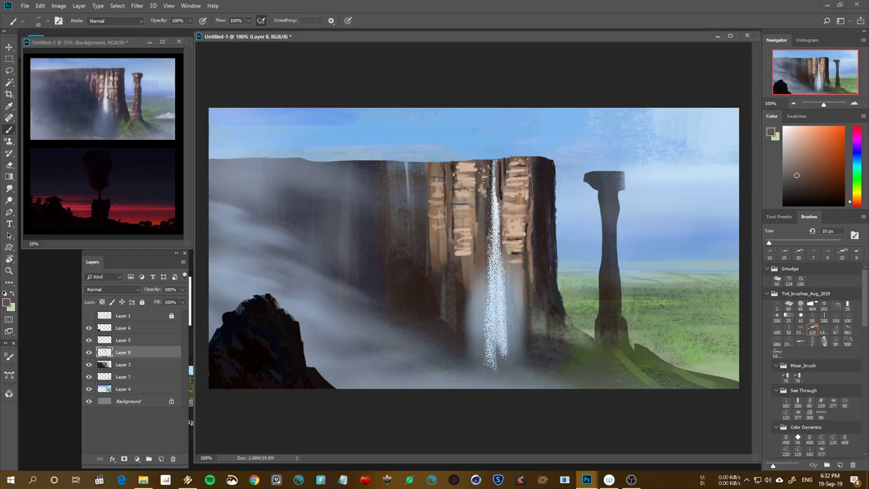
{"action": "left_click", "coordinate": [510, 174], "text": "alt"}
{"action": "key", "text": "bracketright"}
{"action": "left_click", "coordinate": [507, 190]}
{"action": "left_click", "coordinate": [504, 195], "text": "alt"}
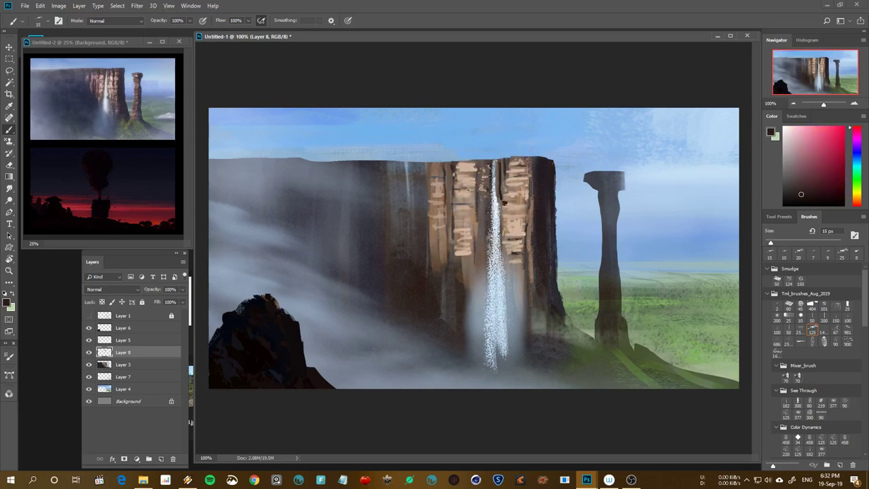
{"action": "key", "text": "ctrl+minus"}
{"action": "key", "text": "ctrl+minus"}
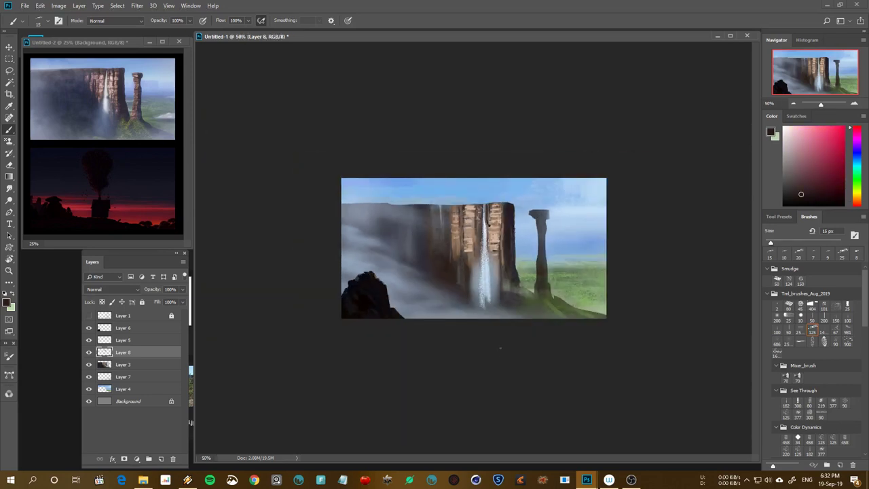
{"action": "key", "text": "ctrl+plus"}
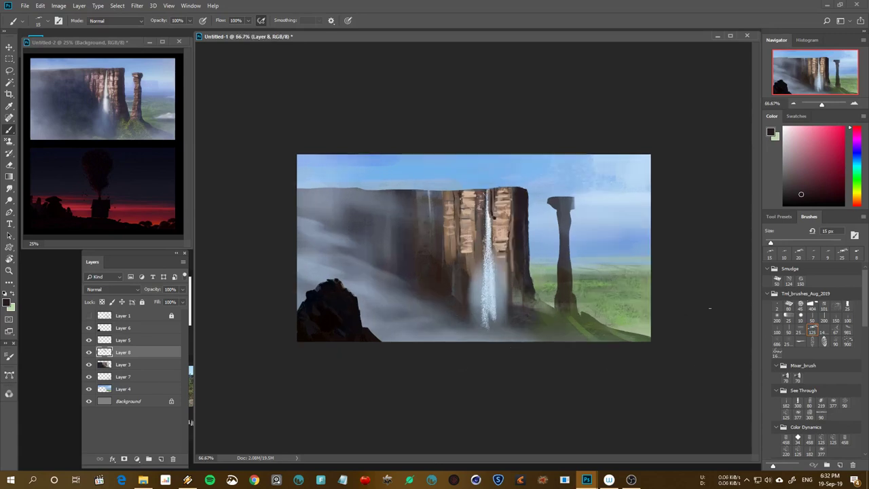
With the 200 px preset enlarged to 250 px, paint broad brown strokes left of the waterfall
{"action": "left_click", "coordinate": [776, 317]}
{"action": "left_click", "coordinate": [460, 209], "text": "alt"}
{"action": "left_click_drag", "start_coordinate": [460, 209], "coordinate": [465, 285]}
{"action": "key", "text": "bracketright"}
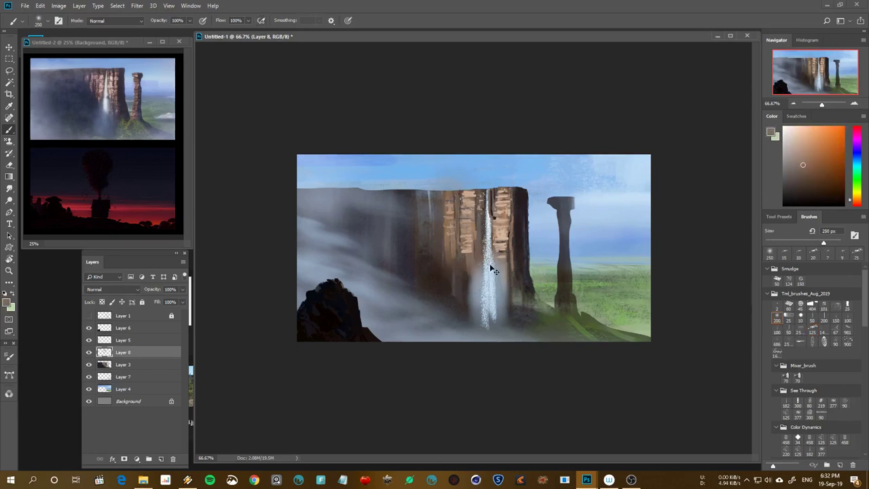
{"action": "left_click_drag", "start_coordinate": [451, 197], "coordinate": [448, 268]}
{"action": "left_click", "coordinate": [445, 257], "text": "alt"}
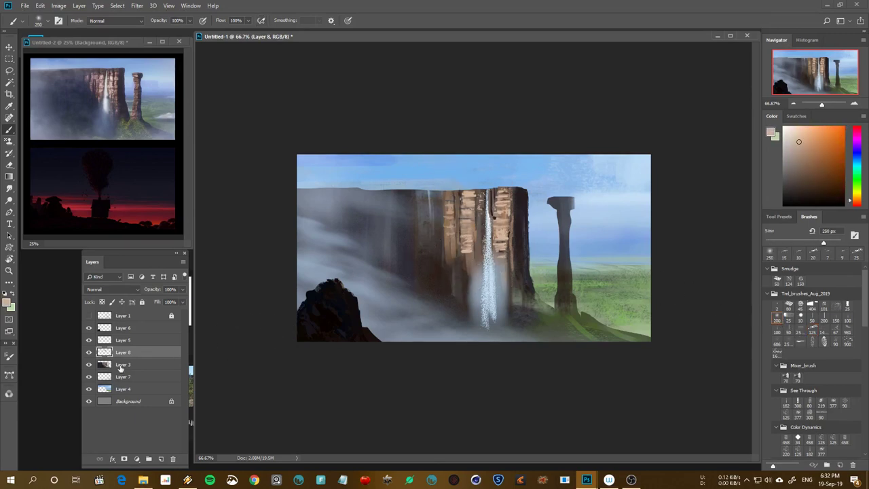
Compare with Layer 8 hidden, then paint dark brown and bright tan strokes on Layer 3's cliff
{"action": "left_click", "coordinate": [89, 352]}
{"action": "left_click", "coordinate": [89, 352]}
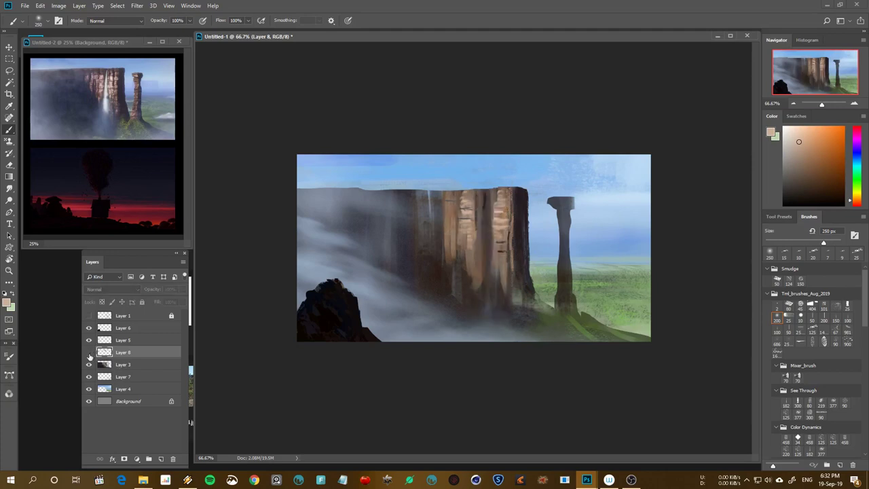
{"action": "left_click", "coordinate": [89, 353]}
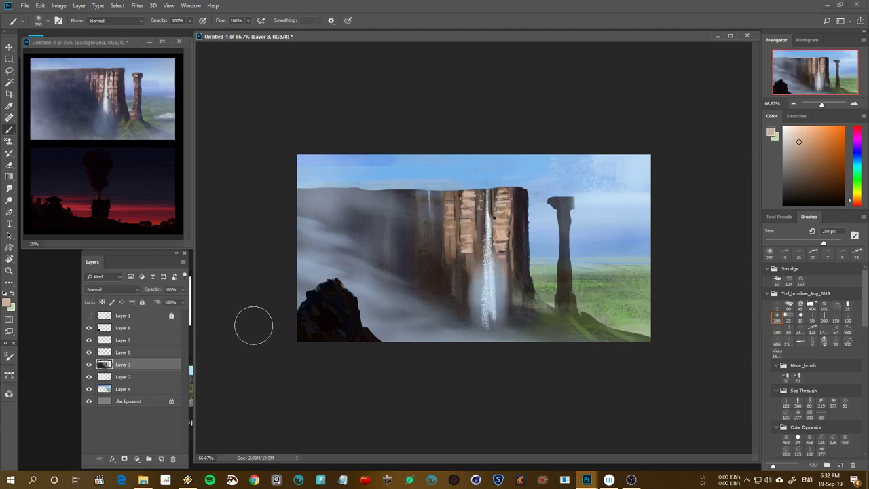
{"action": "left_click", "coordinate": [129, 364]}
{"action": "mouse_move", "coordinate": [457, 277]}
{"action": "left_mouse_down"}
{"action": "mouse_move", "coordinate": [451, 257]}
{"action": "mouse_move", "coordinate": [468, 203]}
{"action": "mouse_move", "coordinate": [496, 231]}
{"action": "left_mouse_up"}
{"action": "mouse_move", "coordinate": [475, 203]}
{"action": "left_mouse_down"}
{"action": "mouse_move", "coordinate": [509, 243]}
{"action": "mouse_move", "coordinate": [469, 197]}
{"action": "mouse_move", "coordinate": [516, 265]}
{"action": "left_mouse_up"}
Zoom out, cancel the save dialog, and mirror the canvas to check the painting
{"action": "key", "text": "ctrl+minus"}
{"action": "key", "text": "ctrl+s"}
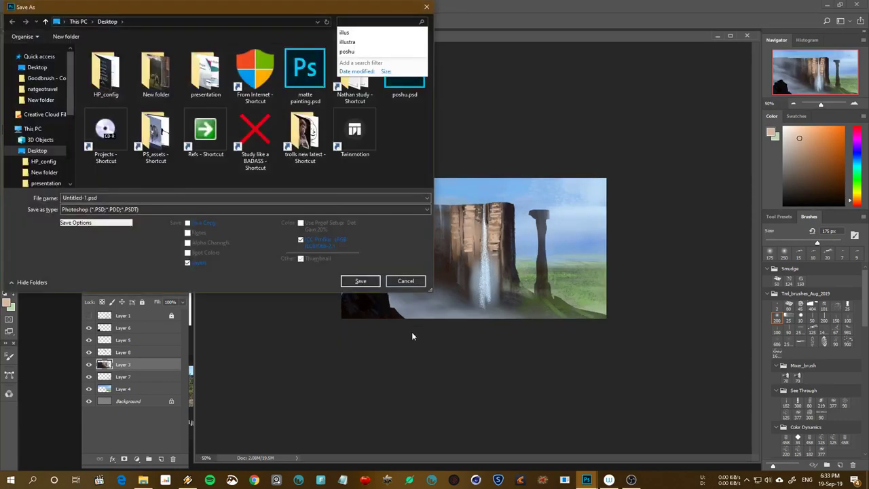
{"action": "key", "text": "Escape"}
{"action": "key", "text": "ctrl+minus"}
{"action": "key", "text": "h"}
{"action": "key", "text": "ctrl+plus"}
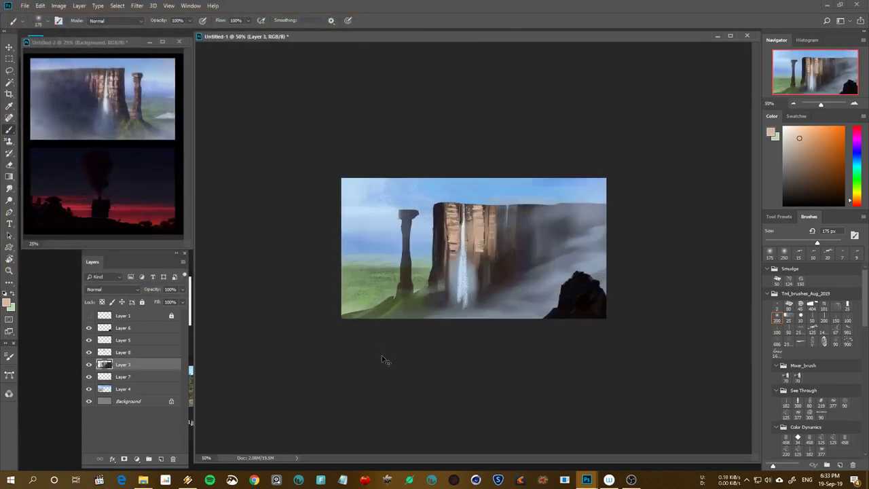
At 66.7% with a smaller textured brush, paint dark olive along the cliff's top edge
{"action": "key", "text": "h"}
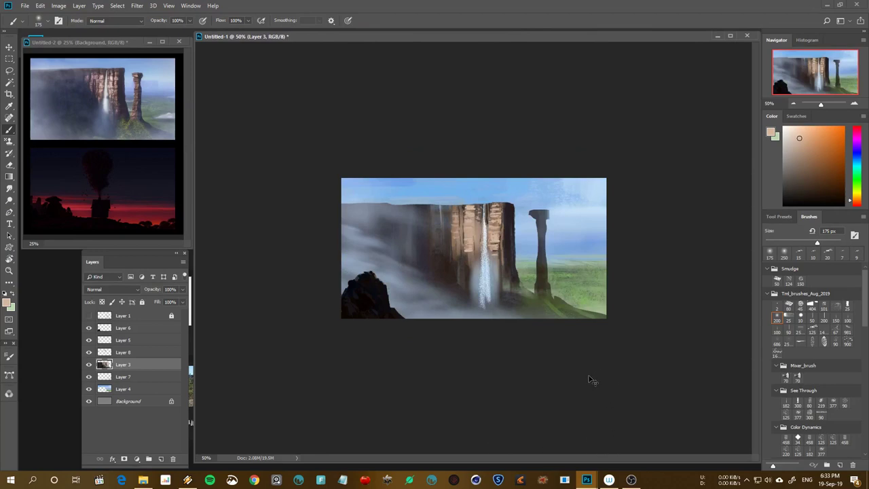
{"action": "key", "text": "ctrl+plus"}
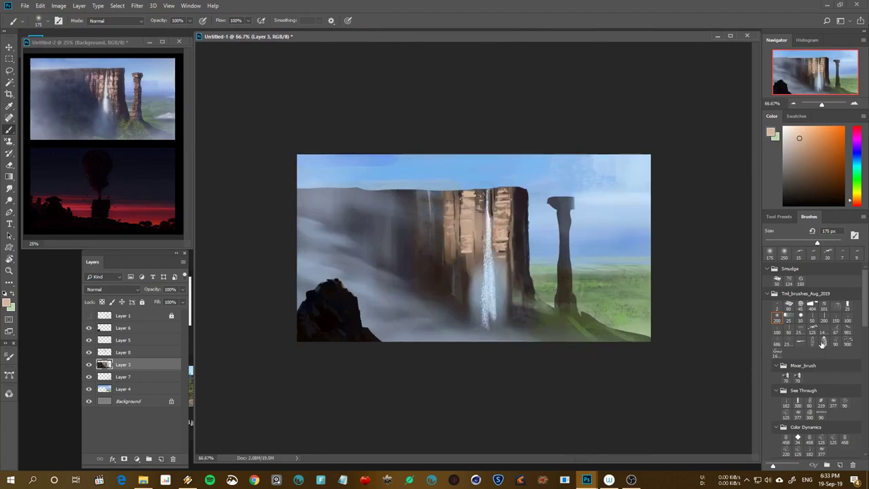
{"action": "left_click", "coordinate": [822, 344]}
{"action": "left_click", "coordinate": [579, 326], "text": "alt"}
{"action": "key", "text": "bracketleft"}
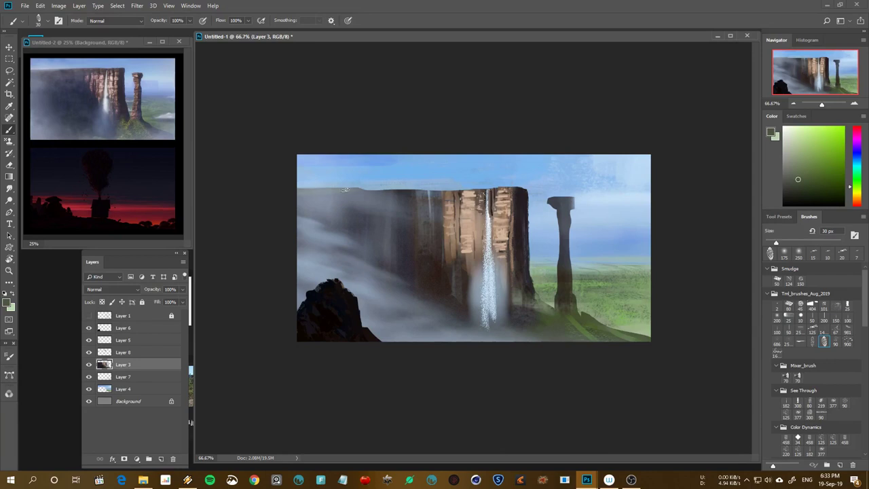
{"action": "left_click_drag", "start_coordinate": [344, 190], "coordinate": [443, 191]}
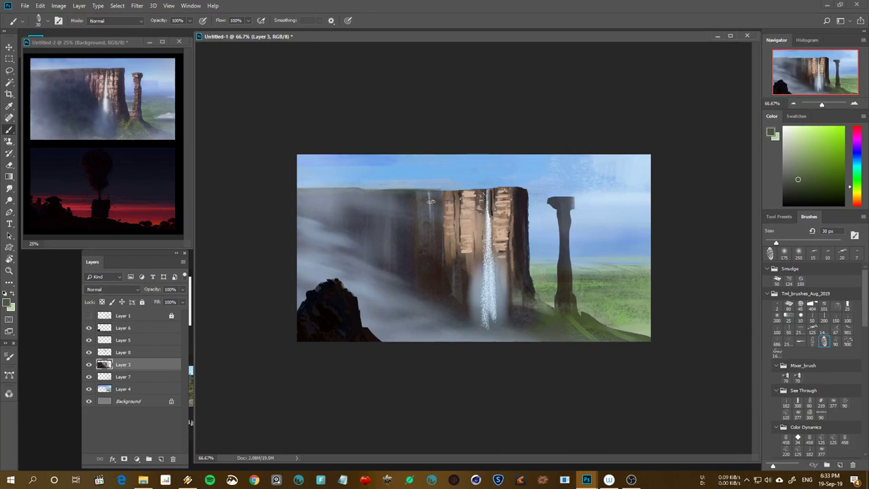
Sample blue-grey and orange-brown tones from the canvas with a 20 px brush
{"action": "left_click", "coordinate": [399, 194], "text": "alt"}
{"action": "left_click", "coordinate": [407, 198], "text": "alt"}
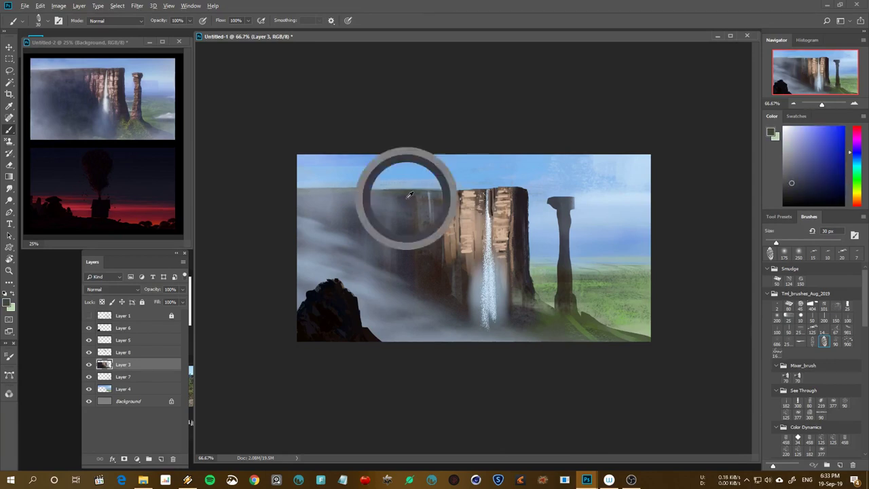
{"action": "key", "text": "bracketleft"}
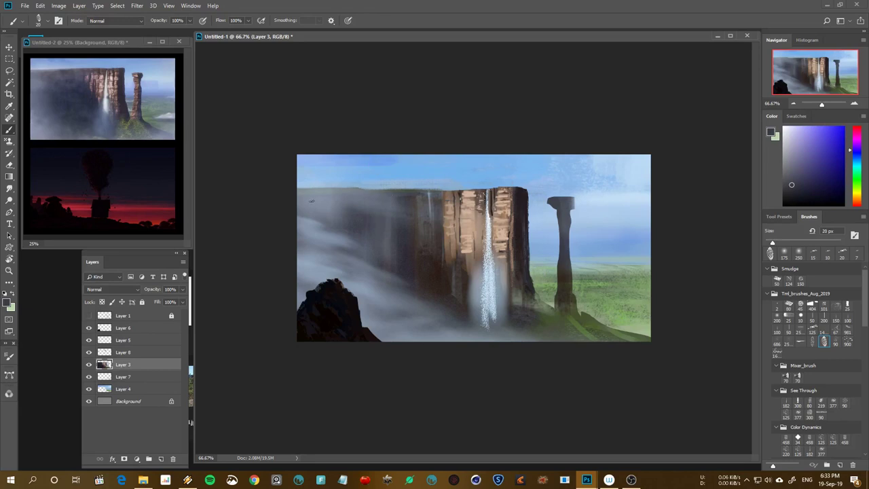
{"action": "left_click", "coordinate": [309, 195], "text": "alt"}
{"action": "left_click", "coordinate": [307, 199], "text": "alt"}
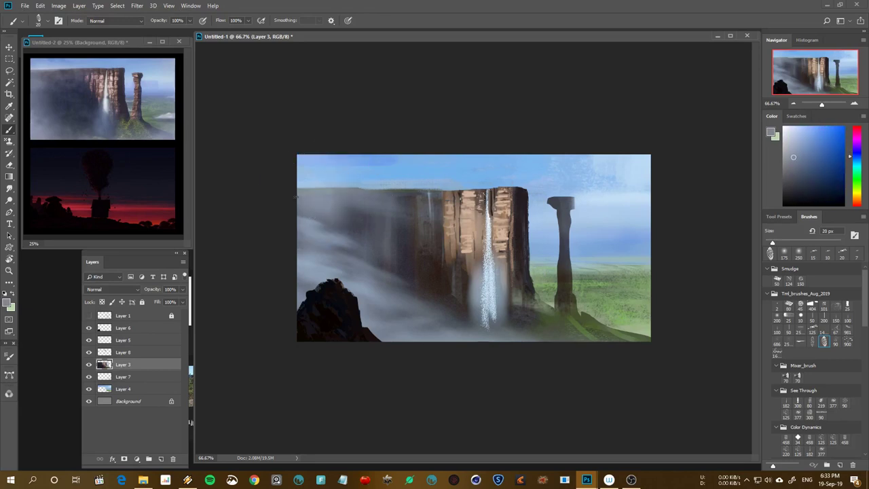
{"action": "left_click", "coordinate": [461, 191], "text": "alt"}
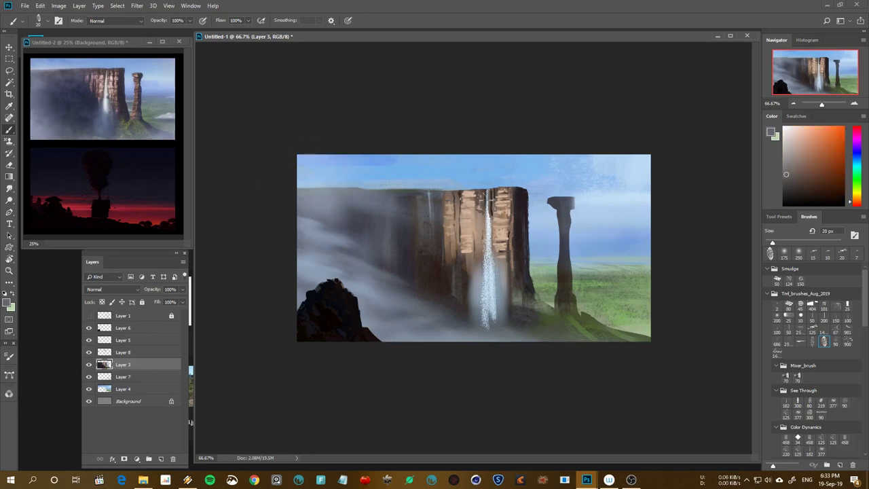
Lasso-select along the cliff top and sample brownish cliff tones for painting
{"action": "key", "text": "l"}
{"action": "left_click_drag", "start_coordinate": [483, 190], "coordinate": [450, 203]}
{"action": "key", "text": "b"}
{"action": "left_click", "coordinate": [512, 184], "text": "alt"}
{"action": "left_click", "coordinate": [419, 191], "text": "alt"}
Cancel the transform and lasso-select along the cliff's top edge
{"action": "key", "text": "ctrl+t"}
{"action": "key", "text": "Escape"}
{"action": "key", "text": "l"}
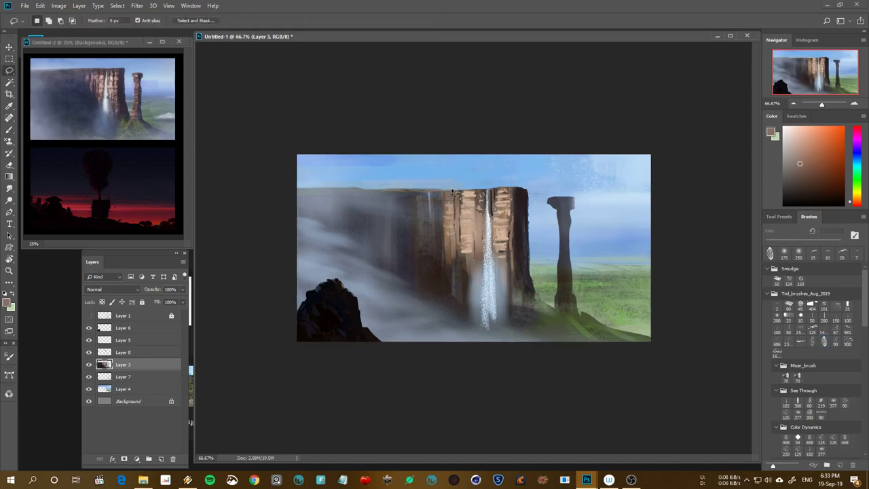
{"action": "mouse_move", "coordinate": [441, 195]}
{"action": "left_mouse_down"}
{"action": "mouse_move", "coordinate": [299, 181]}
{"action": "mouse_move", "coordinate": [468, 156]}
{"action": "left_mouse_up"}
Mirror the canvas to check, sample blue-grey, then select the foreground rock's Layer 6
{"action": "key", "text": "h"}
{"action": "key", "text": "b"}
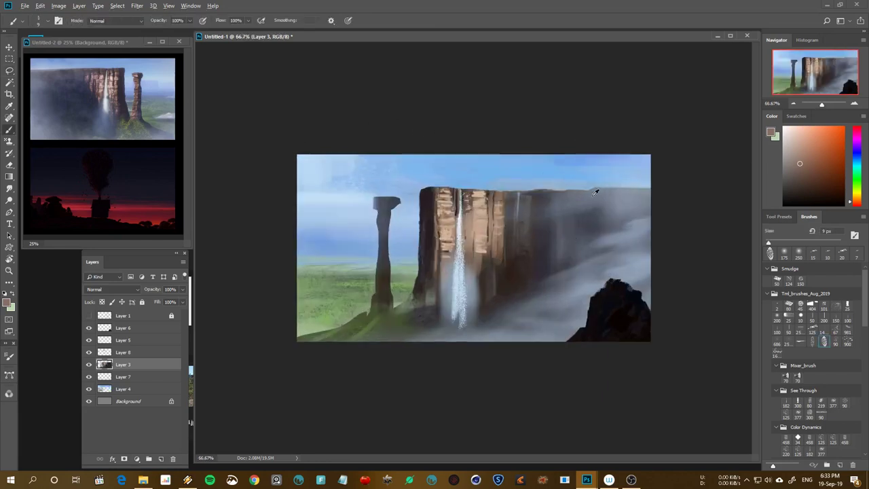
{"action": "left_click", "coordinate": [589, 192], "text": "alt"}
{"action": "left_click", "coordinate": [600, 192], "text": "alt"}
{"action": "key", "text": "h"}
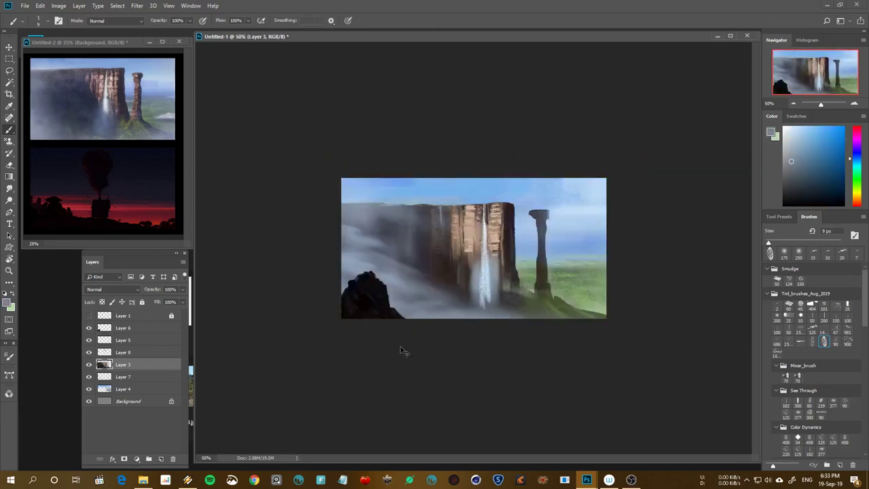
{"action": "key", "text": "v"}
{"action": "left_click", "coordinate": [359, 313]}
Darken and extend the left foreground rock's right edge in black
{"action": "key", "text": "b"}
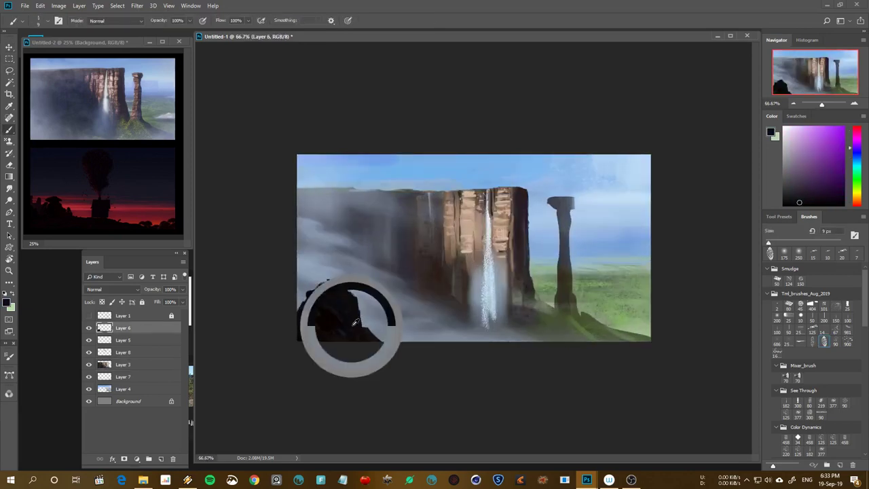
{"action": "left_click_drag", "start_coordinate": [361, 311], "coordinate": [380, 347]}
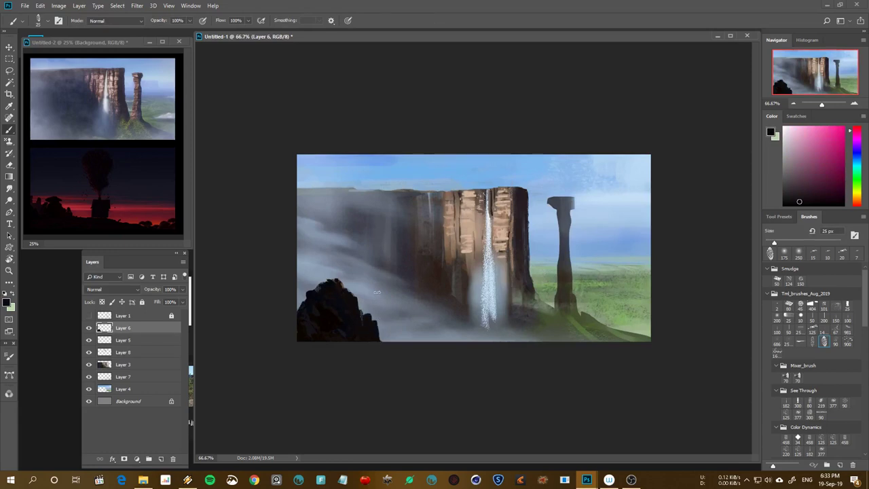
{"action": "left_click", "coordinate": [360, 319], "text": "alt"}
{"action": "mouse_move", "coordinate": [366, 312]}
{"action": "left_mouse_down"}
{"action": "mouse_move", "coordinate": [384, 350]}
{"action": "mouse_move", "coordinate": [373, 335]}
{"action": "left_mouse_up"}
Paint new dark rocks below the waterfall and in the bottom-right corner
{"action": "left_click_drag", "start_coordinate": [424, 342], "coordinate": [438, 317]}
{"action": "left_click_drag", "start_coordinate": [448, 350], "coordinate": [449, 329]}
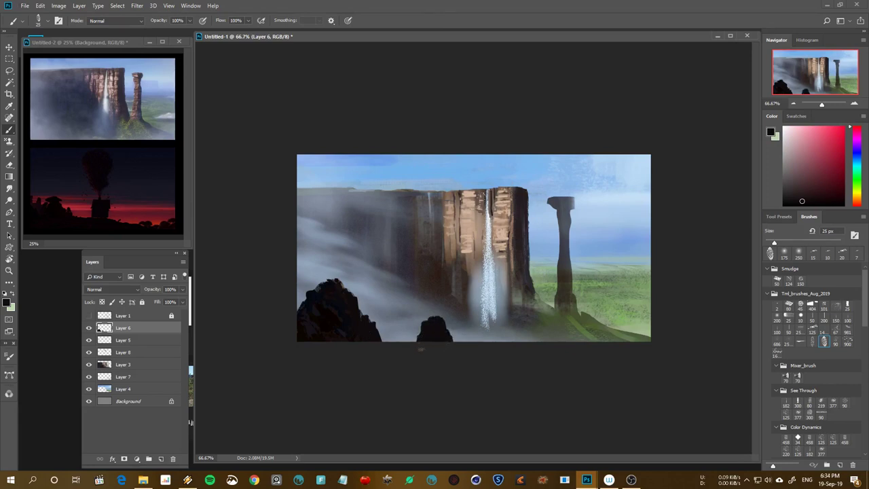
{"action": "key", "text": "ctrl+minus"}
{"action": "key", "text": "ctrl+minus"}
{"action": "key", "text": "h"}
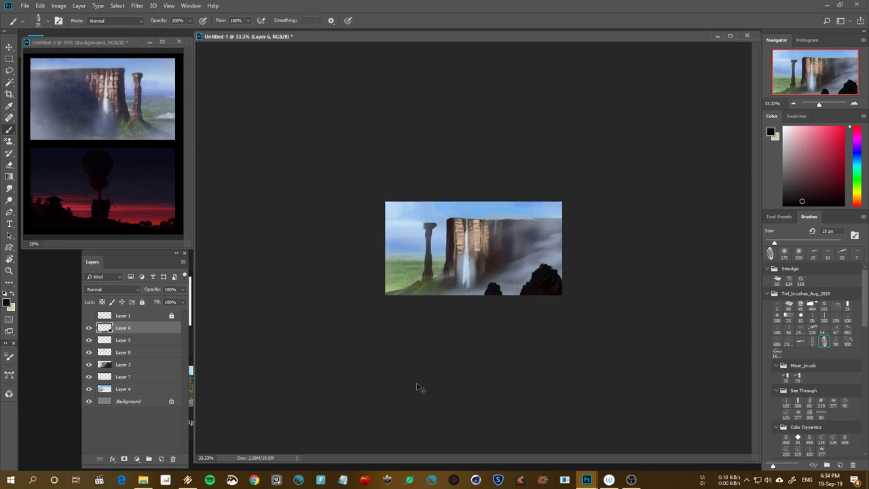
{"action": "key", "text": "ctrl+plus"}
{"action": "key", "text": "h"}
{"action": "key", "text": "ctrl+plus"}
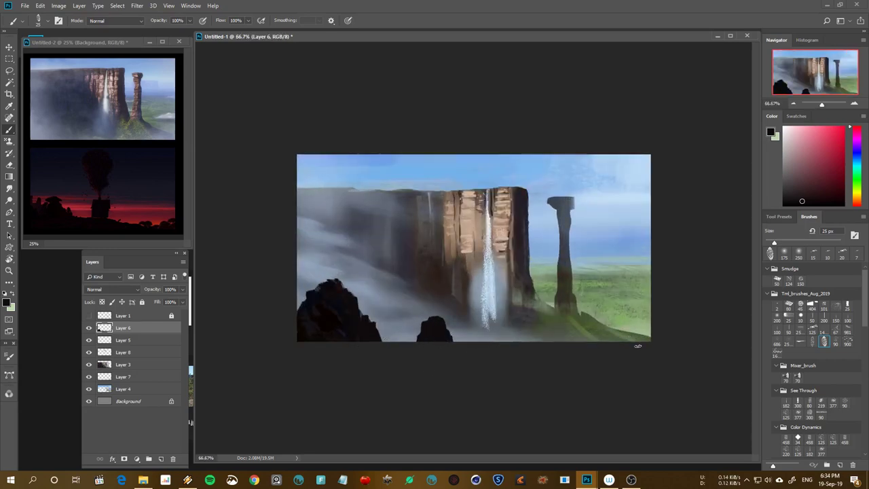
{"action": "left_click_drag", "start_coordinate": [637, 345], "coordinate": [647, 308]}
Check the mirrored composition, then select Layer 3's cliff, duplicate it and merge the copy back
{"action": "key", "text": "g"}
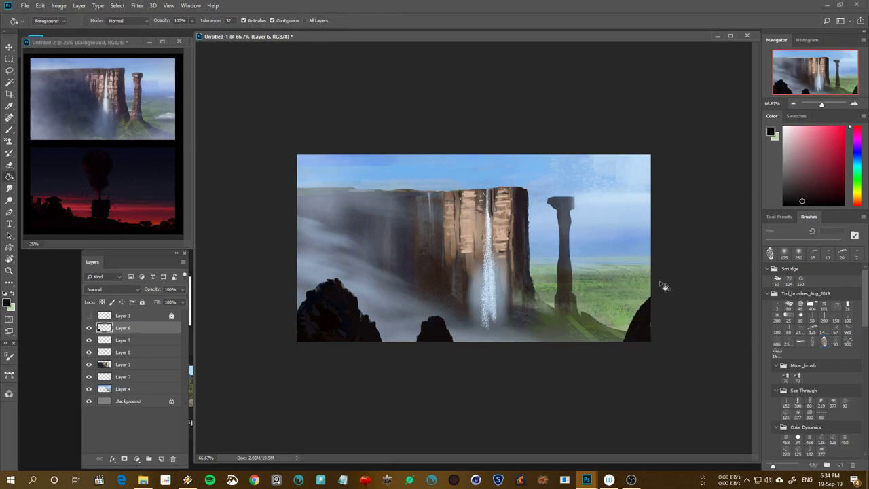
{"action": "key", "text": "ctrl+minus"}
{"action": "key", "text": "ctrl+minus"}
{"action": "key", "text": "ctrl+minus"}
{"action": "key", "text": "ctrl+minus"}
{"action": "key", "text": "ctrl+shift+h"}
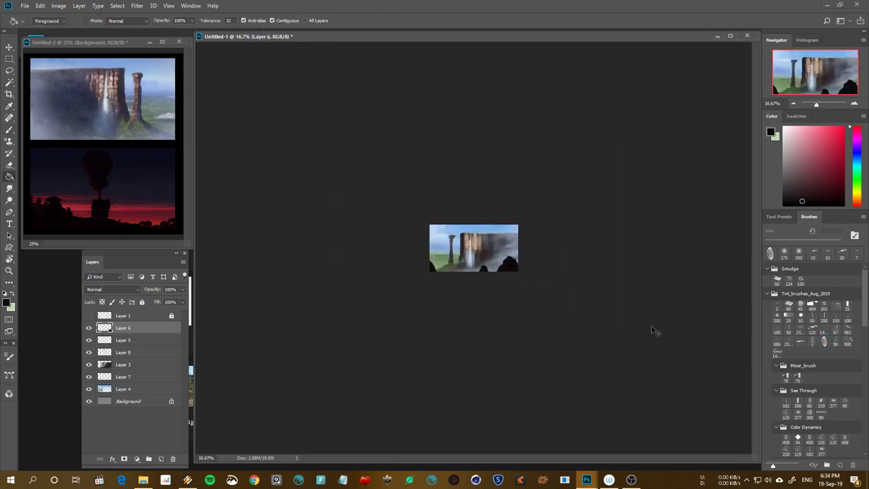
{"action": "key", "text": "ctrl+shift+h"}
{"action": "key", "text": "ctrl+plus"}
{"action": "key", "text": "v"}
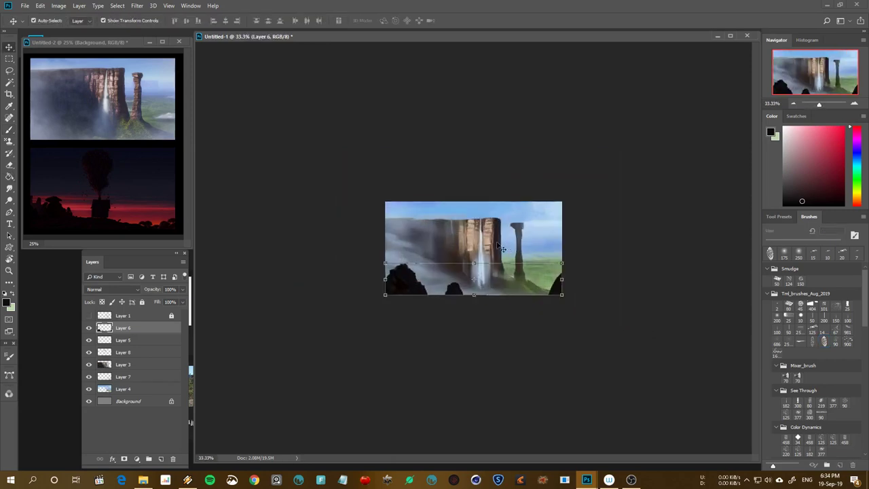
{"action": "left_click", "coordinate": [507, 246], "text": "ctrl"}
{"action": "key", "text": "ctrl+j"}
{"action": "key", "text": "ctrl+e"}
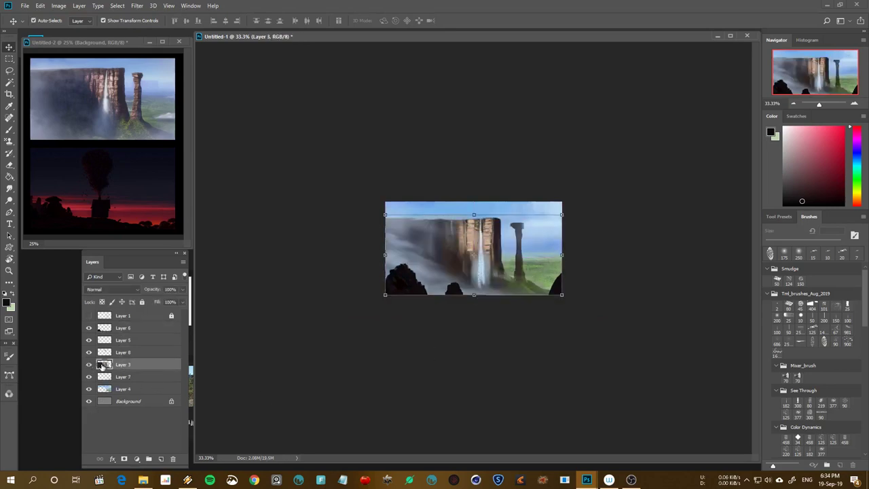
Free-transform Layers 3 and 8 slightly narrower, to about 16.3 in wide
{"action": "left_click", "coordinate": [92, 353], "text": "shift"}
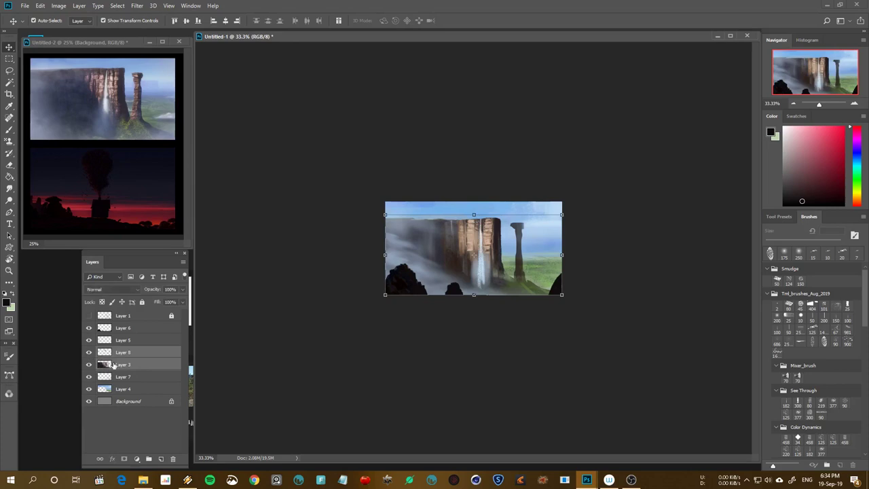
{"action": "key", "text": "ctrl+t"}
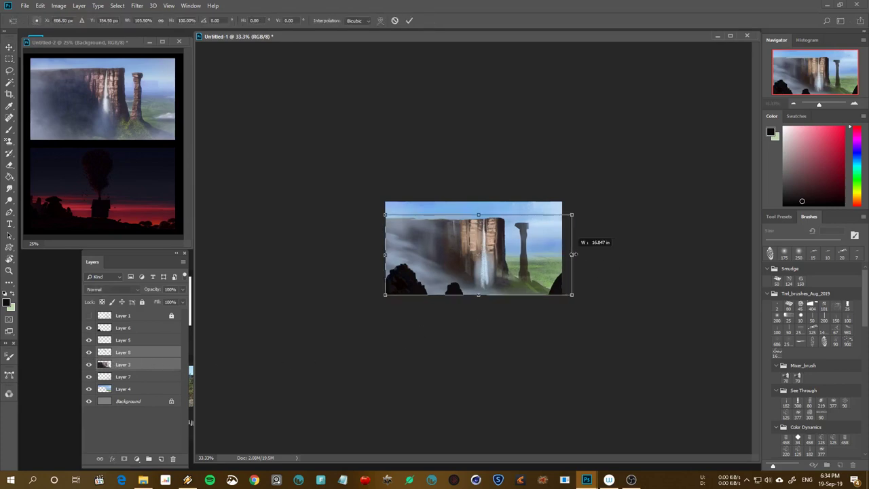
{"action": "left_click_drag", "start_coordinate": [562, 255], "coordinate": [572, 255]}
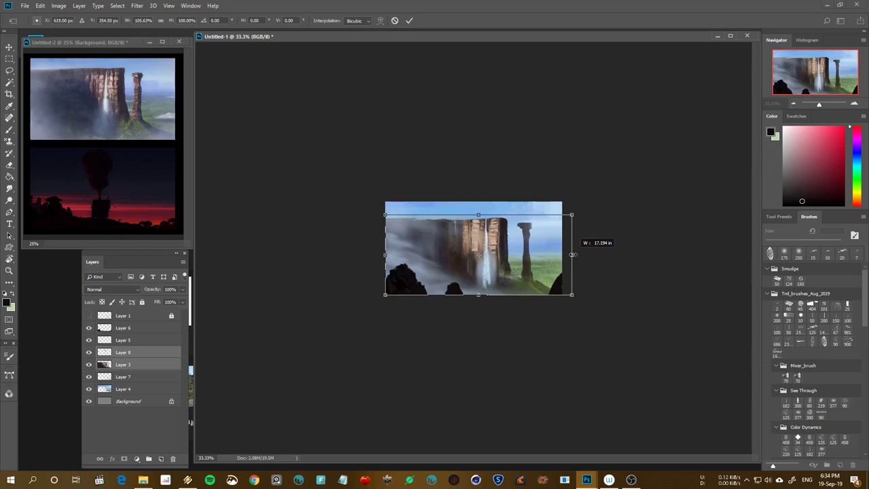
{"action": "left_click_drag", "start_coordinate": [572, 255], "coordinate": [563, 253]}
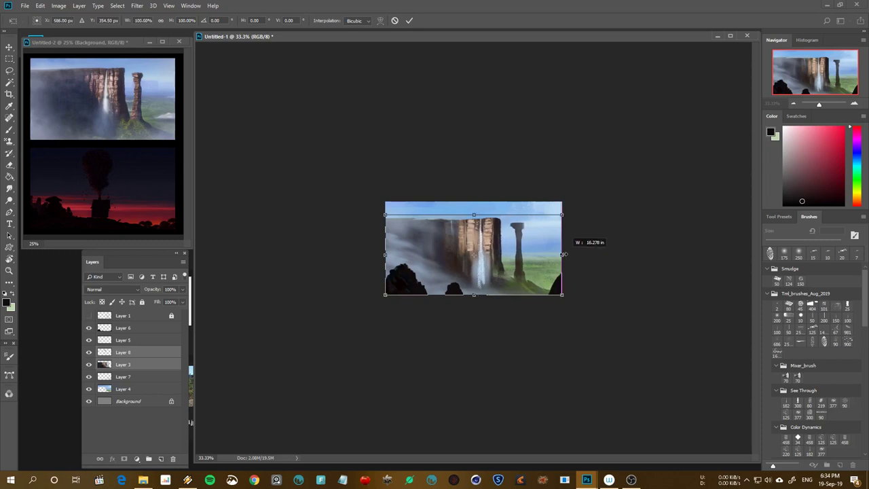
{"action": "left_click", "coordinate": [394, 21]}
{"action": "key", "text": "ctrl+plus"}
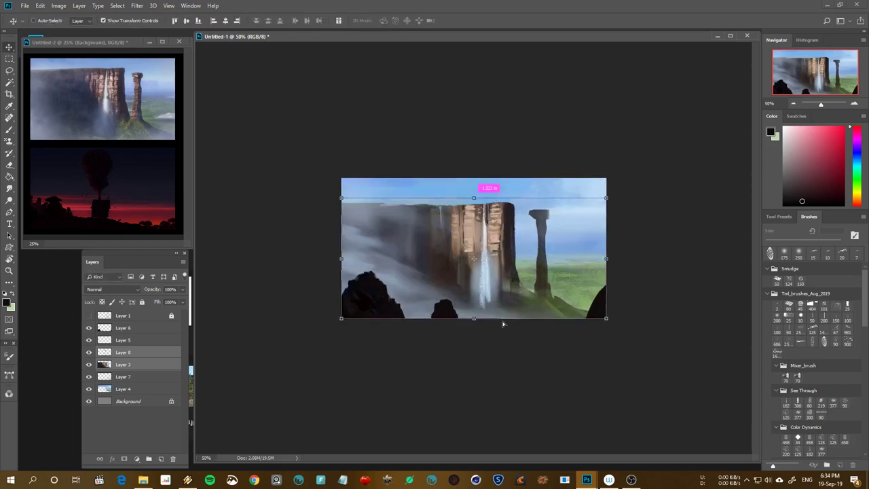
{"action": "left_click", "coordinate": [598, 309], "text": "ctrl"}
Erase the dark rock in the lower-right corner of Layer 6
{"action": "key", "text": "e"}
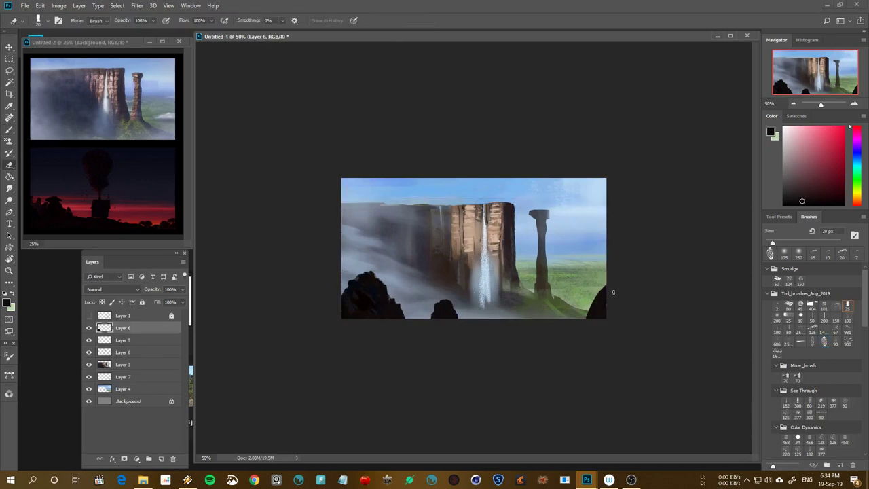
{"action": "left_click_drag", "start_coordinate": [609, 292], "coordinate": [594, 318]}
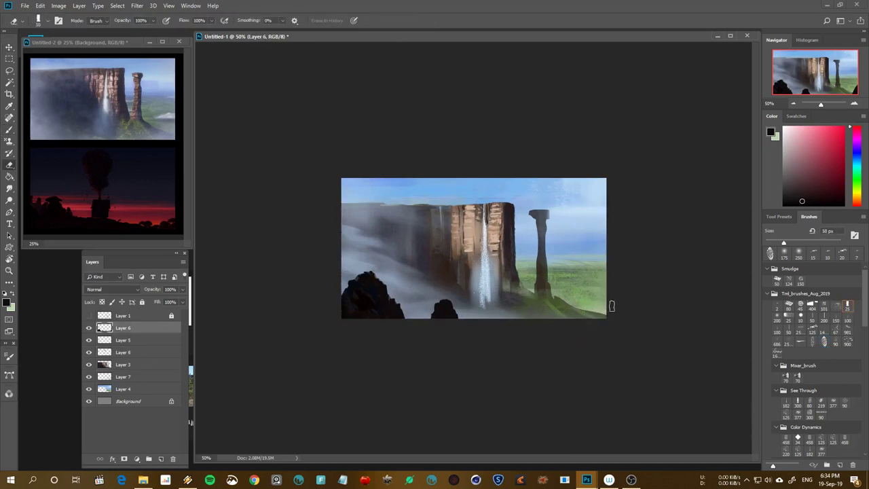
{"action": "key", "text": "bracketright"}
{"action": "key", "text": "bracketright"}
{"action": "key", "text": "b"}
Paint dark purple over the small foreground rock to fill out its mass
{"action": "left_click_drag", "start_coordinate": [439, 312], "coordinate": [429, 307]}
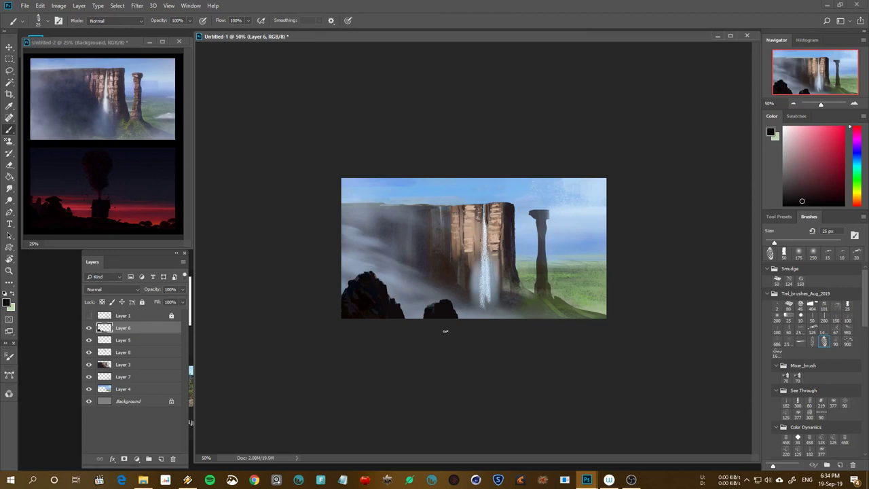
{"action": "key", "text": "comma"}
{"action": "left_click", "coordinate": [422, 294], "text": "alt"}
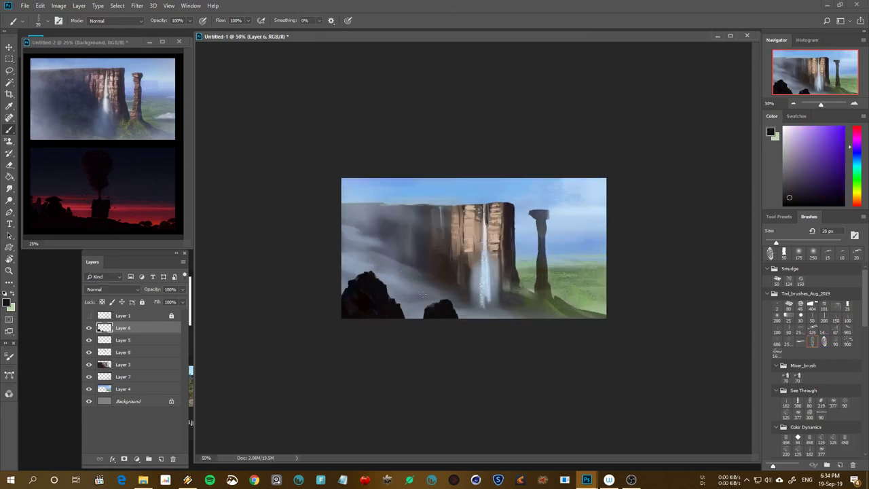
{"action": "left_click", "coordinate": [420, 312]}
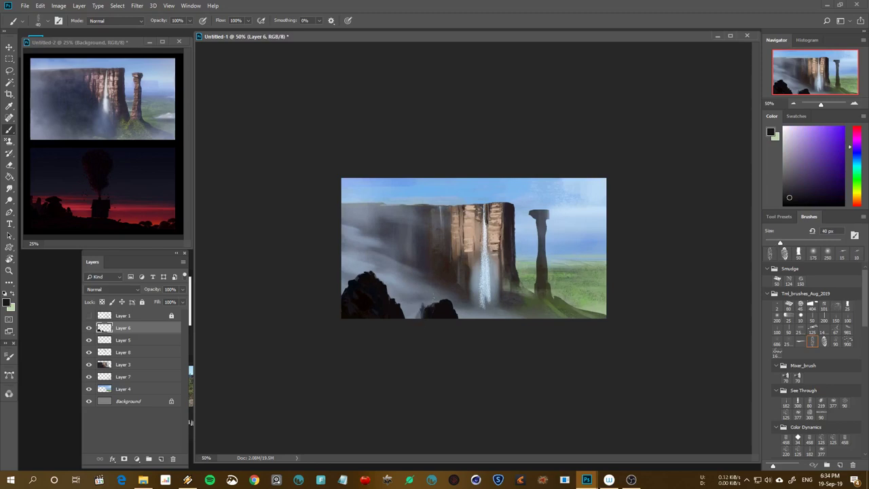
{"action": "key", "text": "bracketright"}
{"action": "mouse_move", "coordinate": [431, 313]}
{"action": "left_mouse_down"}
{"action": "mouse_move", "coordinate": [402, 314]}
{"action": "mouse_move", "coordinate": [410, 303]}
{"action": "mouse_move", "coordinate": [443, 321]}
{"action": "left_mouse_up"}
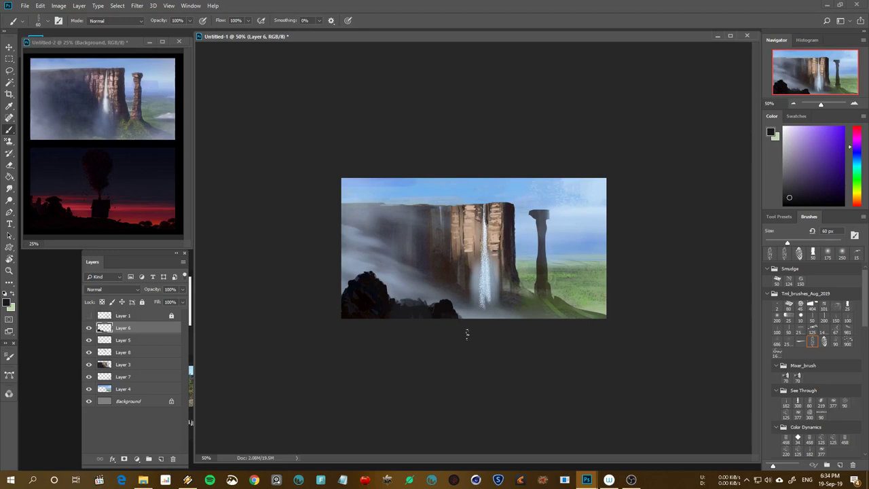
{"action": "key", "text": "ctrl+minus"}
{"action": "key", "text": "ctrl+shift+h"}
{"action": "key", "text": "ctrl+shift+h"}
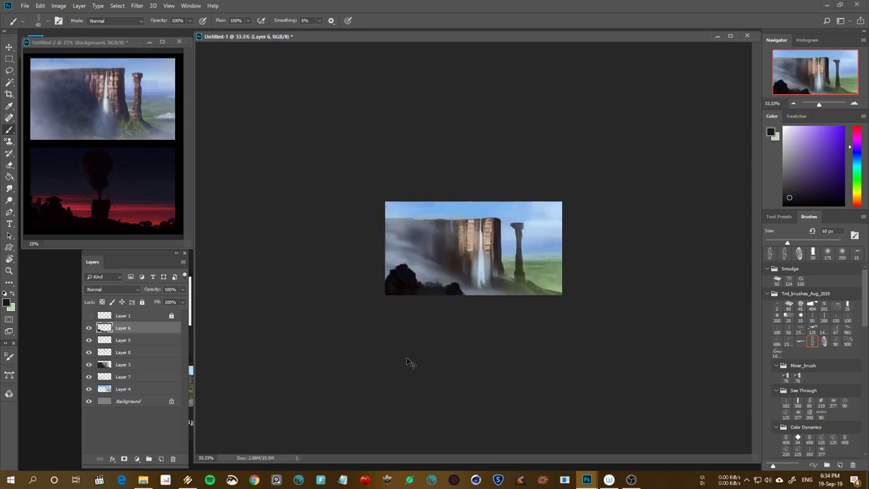
{"action": "key", "text": "ctrl+plus"}
{"action": "key", "text": "ctrl+plus"}
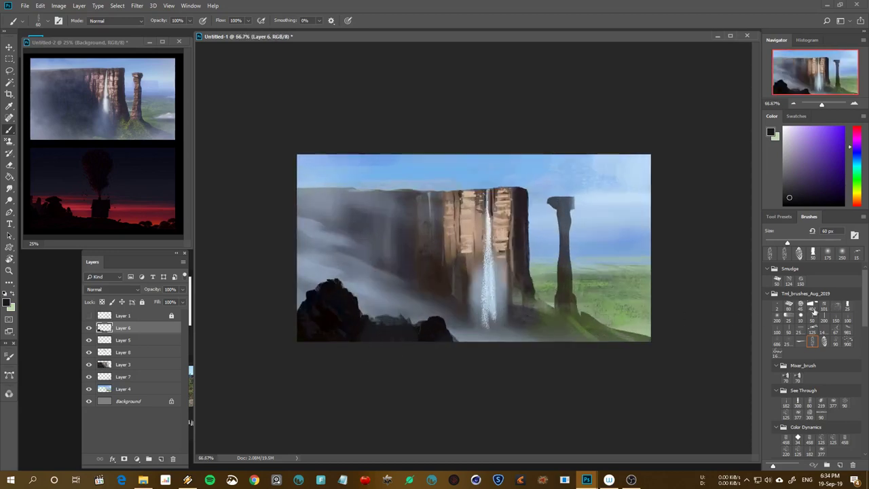
Darken the lower-left foreground rocks in dark red, filling the misty gap between them
{"action": "left_click", "coordinate": [824, 341]}
{"action": "left_click", "coordinate": [353, 324], "text": "alt"}
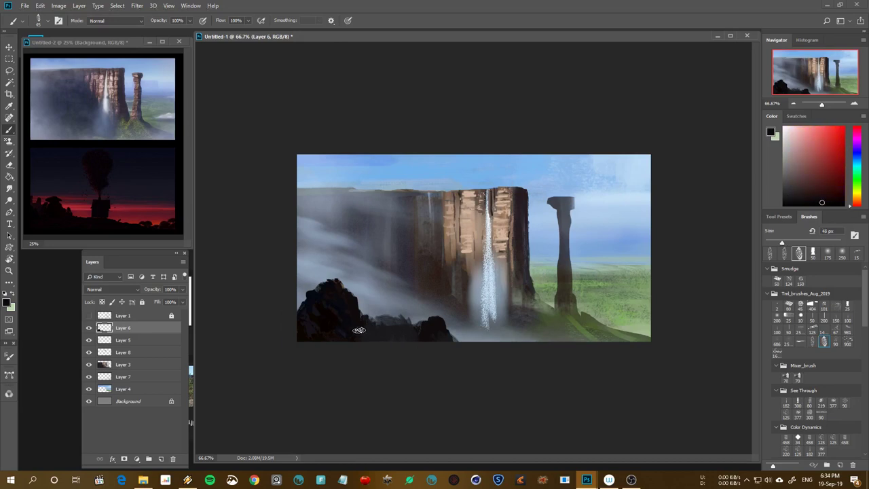
{"action": "mouse_move", "coordinate": [359, 330]}
{"action": "left_mouse_down"}
{"action": "mouse_move", "coordinate": [390, 330]}
{"action": "mouse_move", "coordinate": [454, 358]}
{"action": "left_mouse_up"}
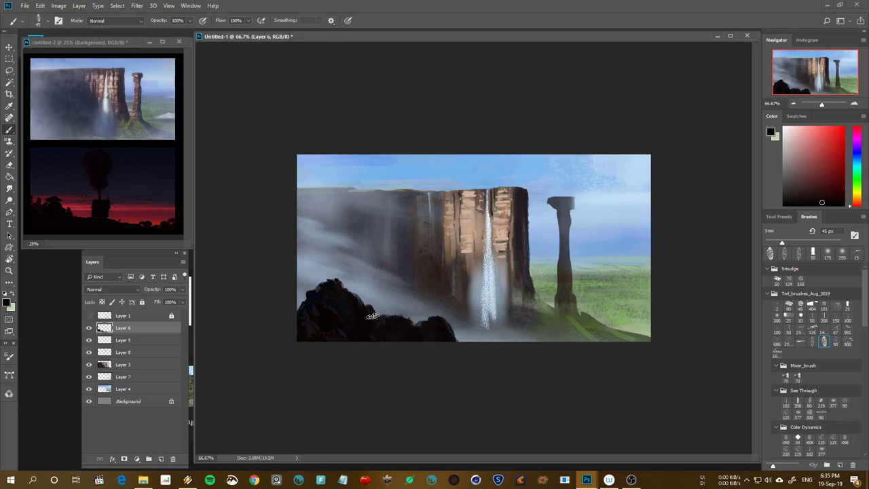
{"action": "left_click_drag", "start_coordinate": [373, 316], "coordinate": [407, 343]}
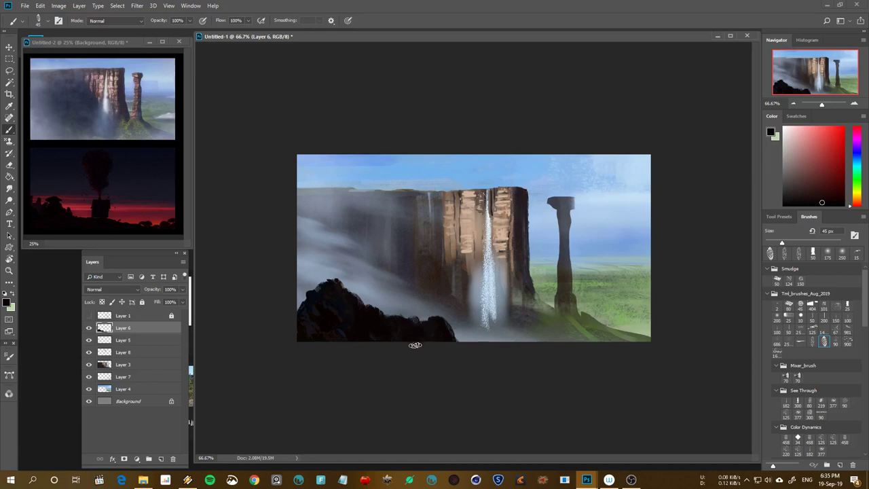
{"action": "key", "text": "ctrl+minus"}
{"action": "key", "text": "h"}
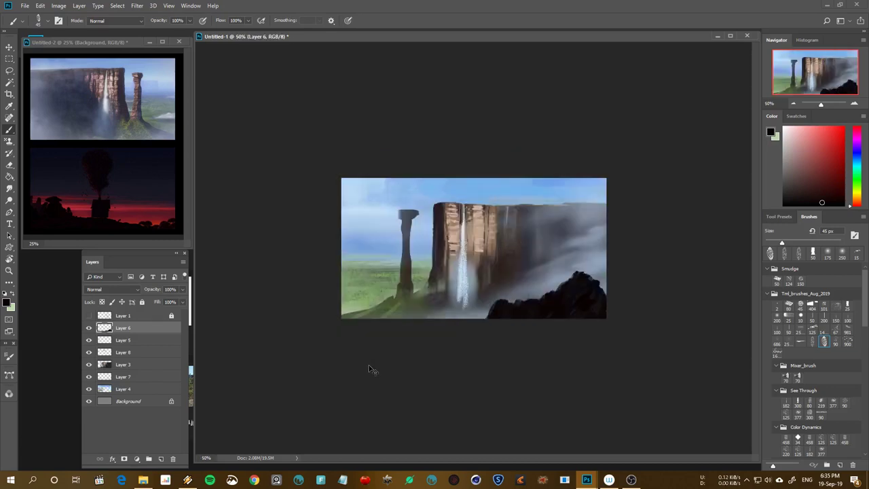
{"action": "key", "text": "h"}
{"action": "key", "text": "ctrl+plus"}
On Layer 3, sample tan and dark cliff tones and paint the cliff's top edge darker
{"action": "key", "text": "v"}
{"action": "left_click", "coordinate": [567, 213]}
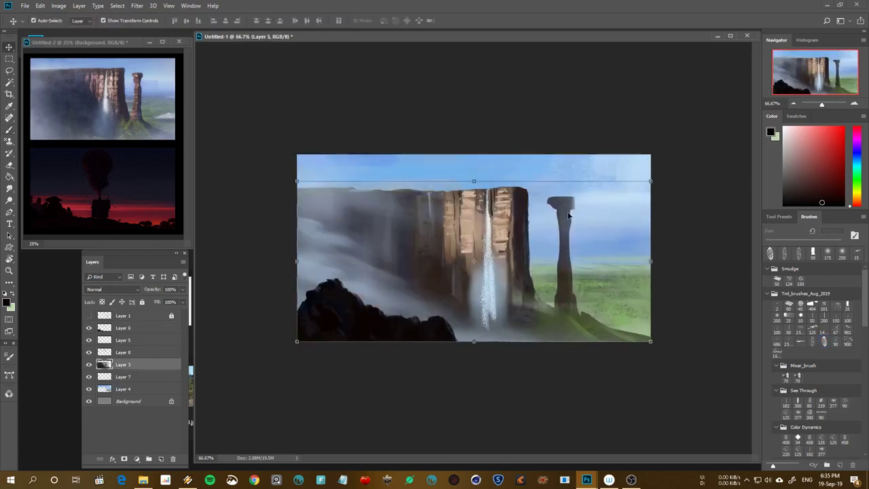
{"action": "key", "text": "b"}
{"action": "left_click", "coordinate": [503, 198], "text": "alt"}
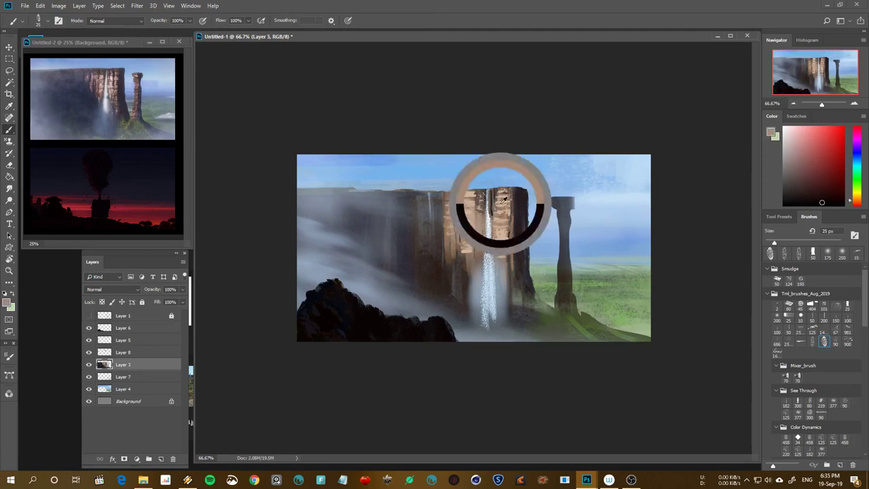
{"action": "key", "text": "bracketleft"}
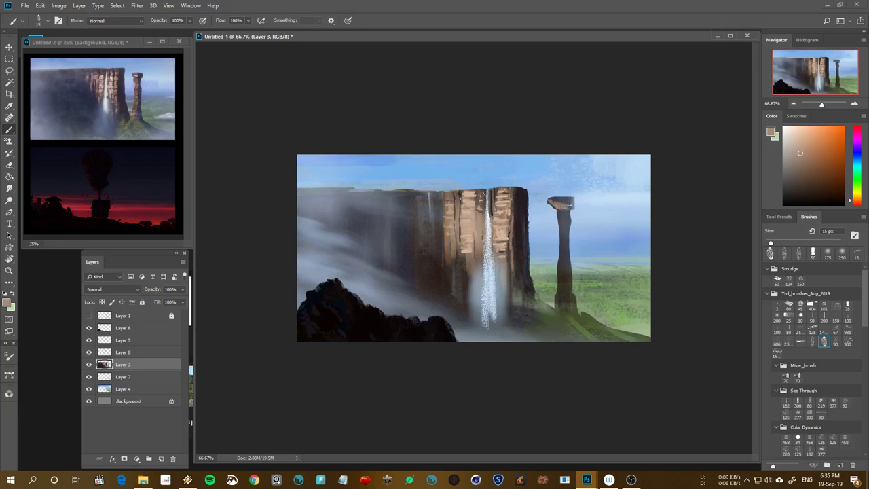
{"action": "left_click", "coordinate": [541, 209], "text": "alt"}
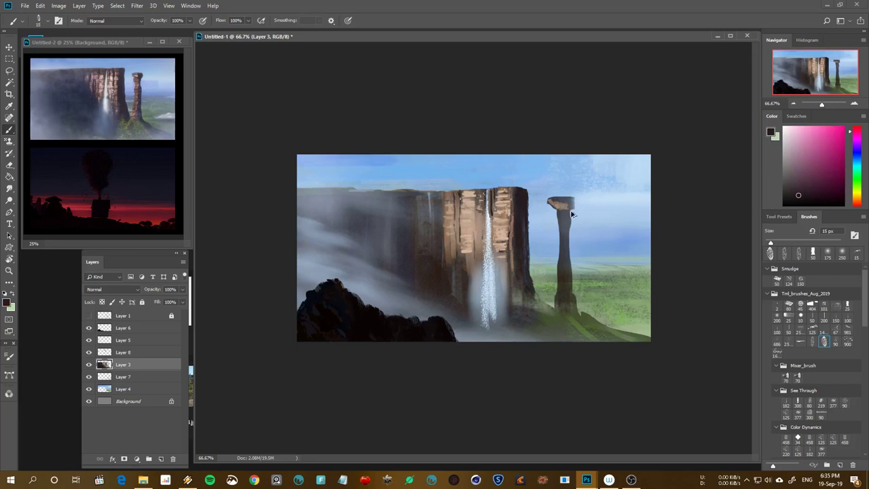
{"action": "left_click_drag", "start_coordinate": [514, 193], "coordinate": [495, 191]}
{"action": "left_click", "coordinate": [531, 201], "text": "alt"}
Select Layer 3's painted area, sample brown cliff and pillar tones at 20 px, and deselect
{"action": "left_click", "coordinate": [103, 365], "text": "ctrl"}
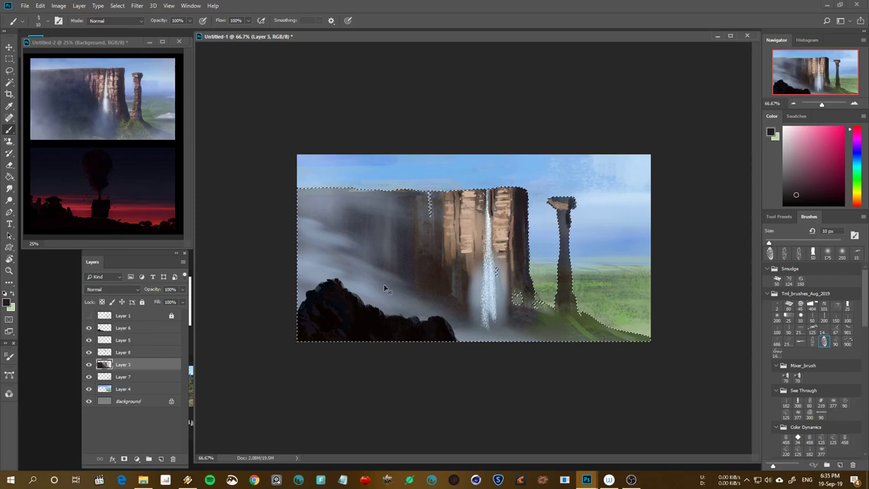
{"action": "key", "text": "bracketright"}
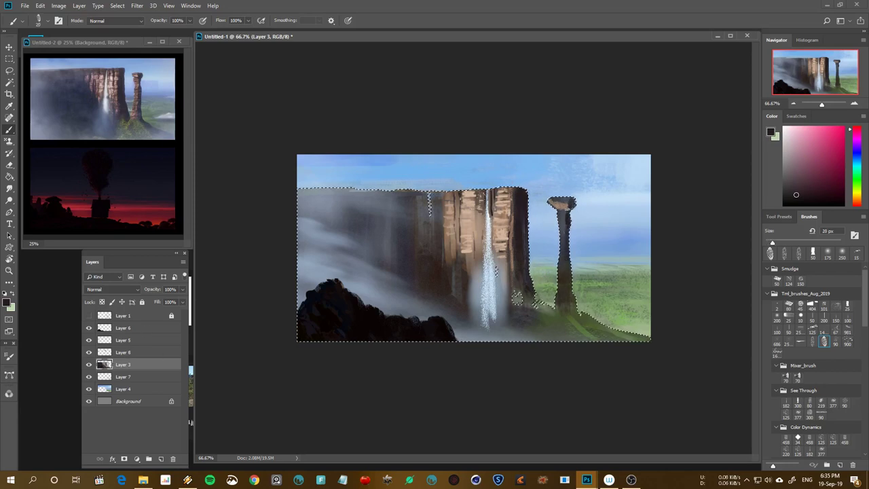
{"action": "left_click", "coordinate": [512, 229], "text": "alt"}
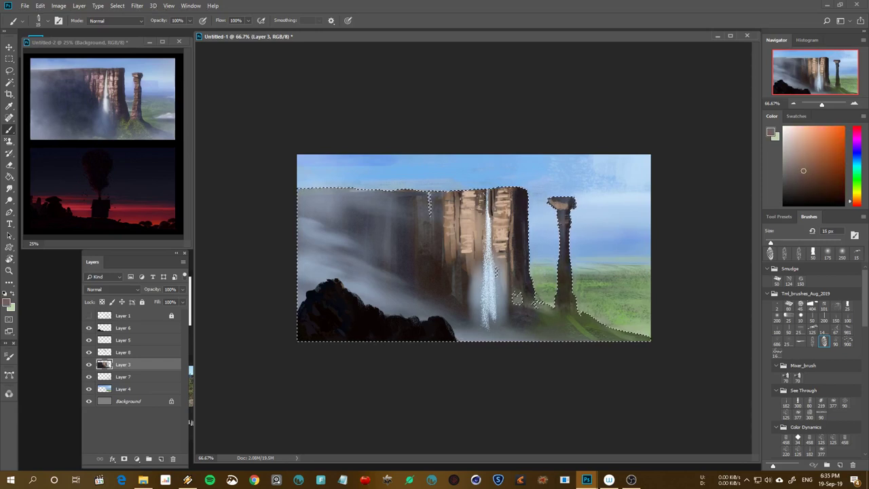
{"action": "left_click", "coordinate": [513, 244], "text": "alt"}
{"action": "key", "text": "bracketright"}
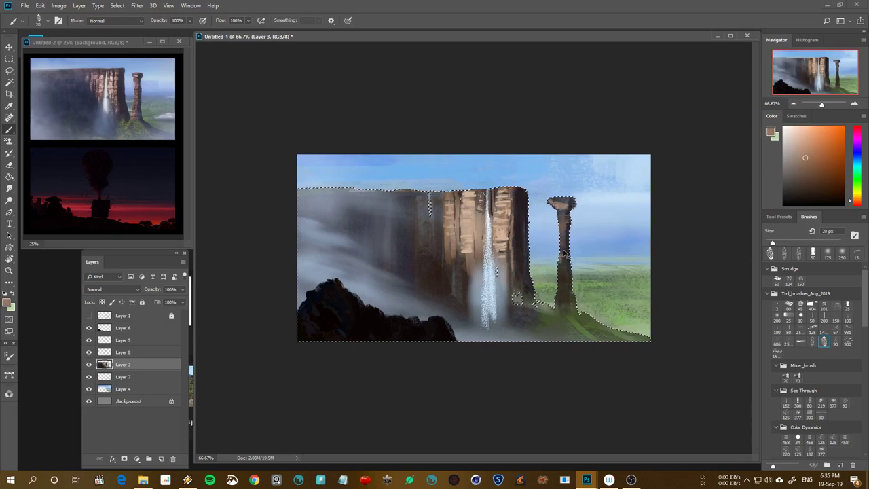
{"action": "key", "text": "ctrl+d"}
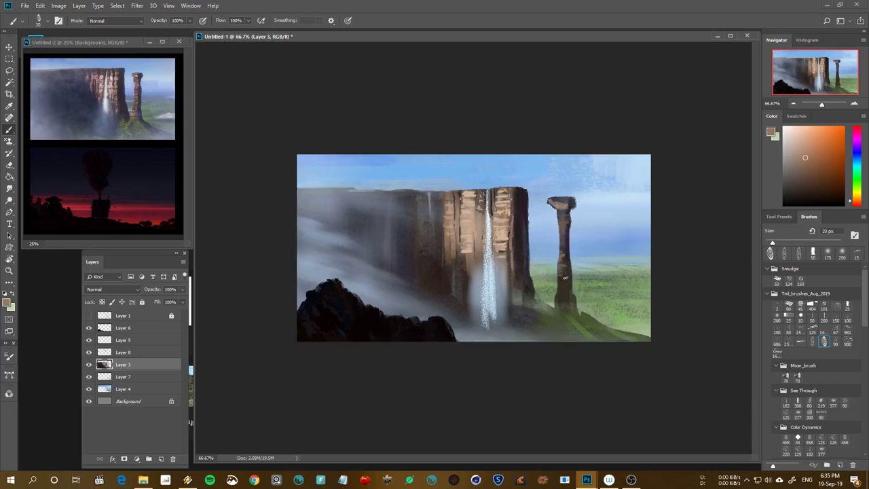
{"action": "left_click", "coordinate": [564, 263], "text": "alt"}
{"action": "left_click", "coordinate": [569, 238], "text": "alt"}
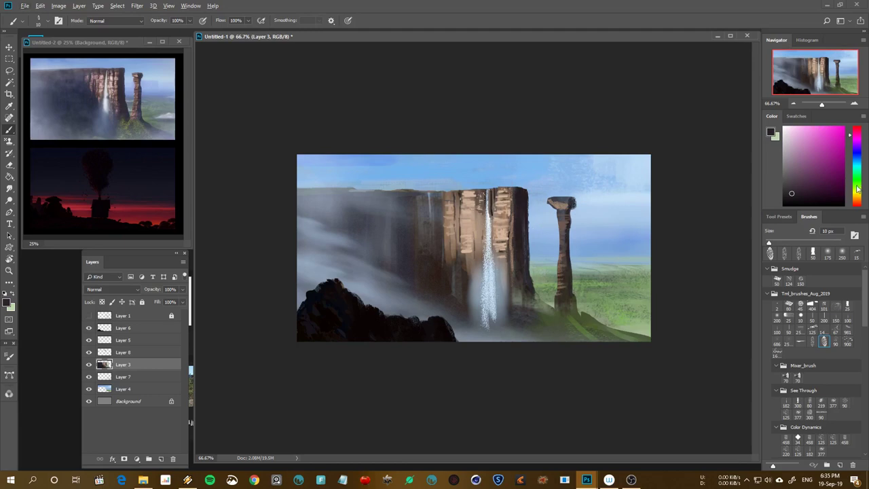
Pick a pale pink-lilac paint colour in the Color panel
{"action": "left_click", "coordinate": [857, 201]}
{"action": "left_click", "coordinate": [798, 132]}
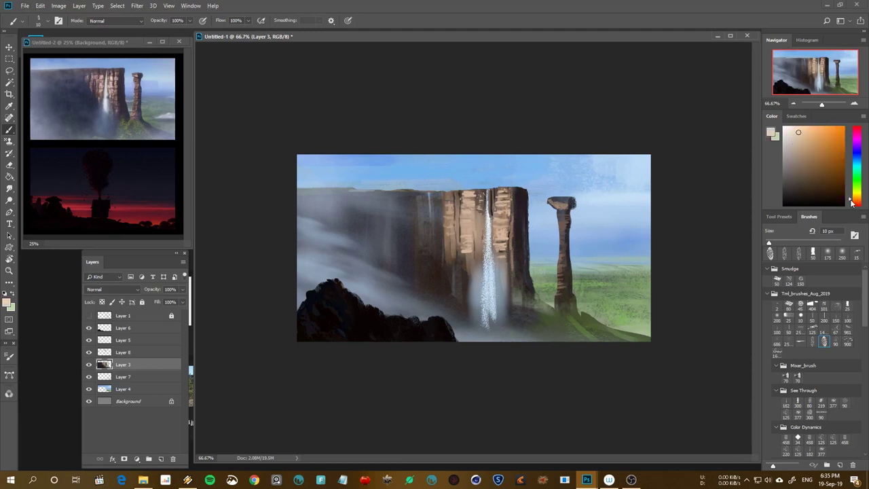
{"action": "left_click", "coordinate": [851, 199]}
{"action": "left_click_drag", "start_coordinate": [852, 199], "coordinate": [850, 133]}
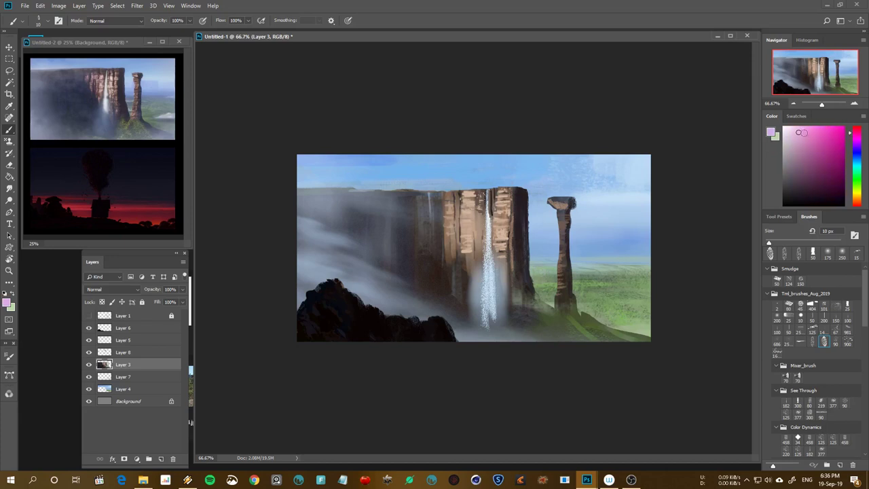
{"action": "left_click", "coordinate": [792, 135]}
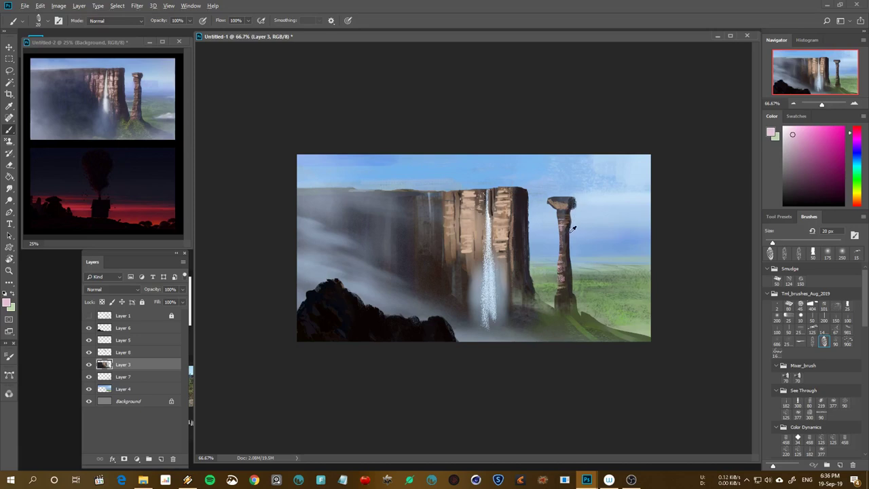
Sample a near-black tone and darken the top of the stone pillar
{"action": "left_click", "coordinate": [572, 228], "text": "alt"}
{"action": "left_click", "coordinate": [572, 230], "text": "alt"}
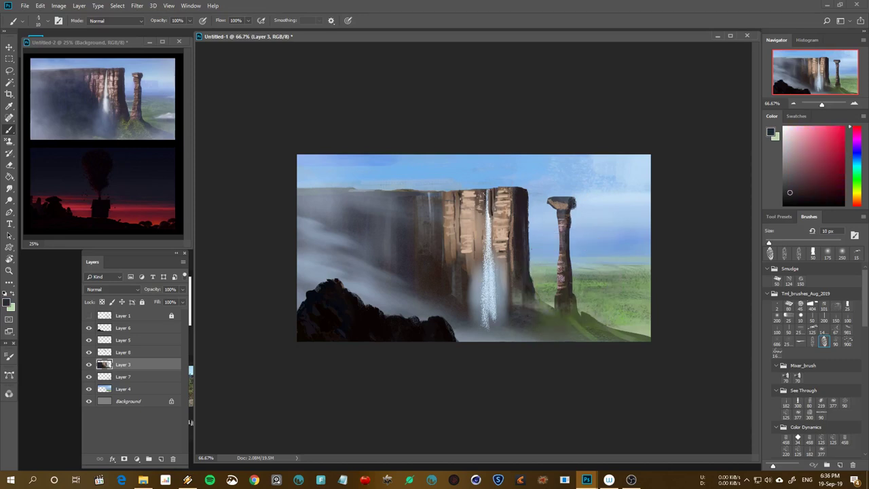
{"action": "left_click_drag", "start_coordinate": [550, 206], "coordinate": [560, 205]}
{"action": "left_click", "coordinate": [568, 202], "text": "alt"}
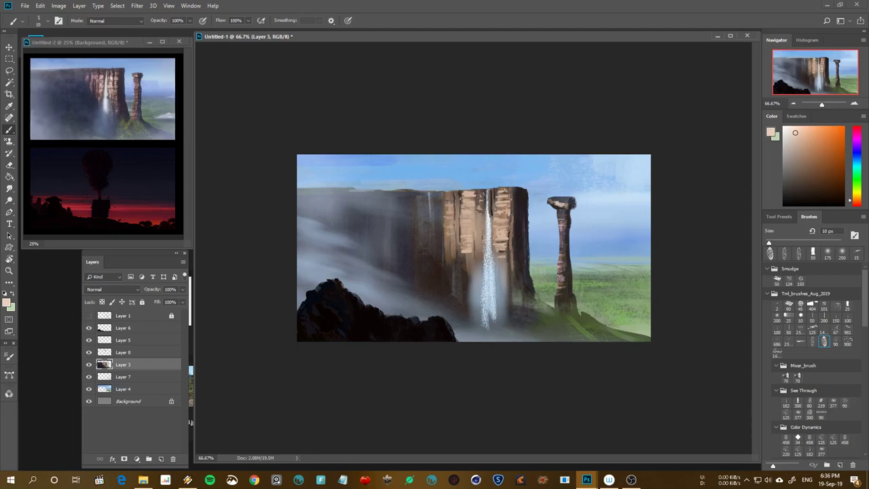
Flip the canvas to check, select Layer 3's pixels, and resample a dark blue-grey
{"action": "key", "text": "ctrl+minus"}
{"action": "key", "text": "ctrl+plus"}
{"action": "left_click", "coordinate": [104, 365], "text": "ctrl"}
{"action": "left_click", "coordinate": [495, 270], "text": "alt"}
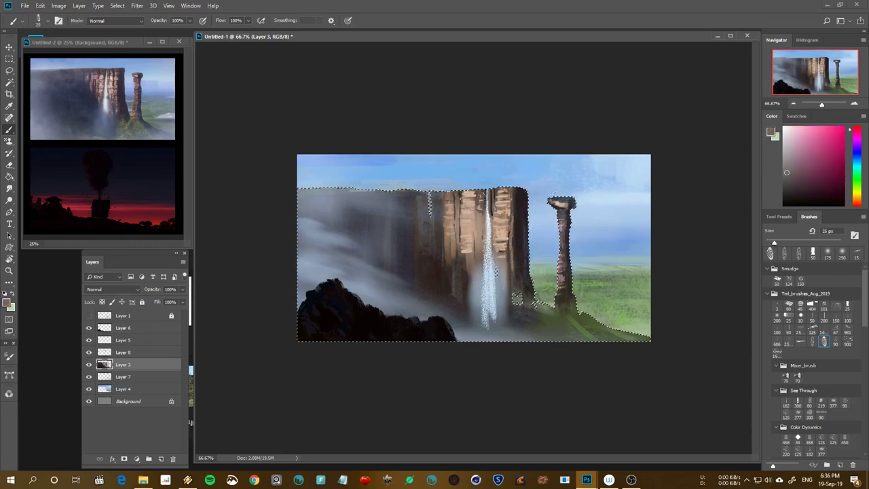
{"action": "key", "text": "bracketright"}
{"action": "key", "text": "bracketright"}
{"action": "key", "text": "bracketright"}
{"action": "left_click", "coordinate": [570, 212], "text": "alt"}
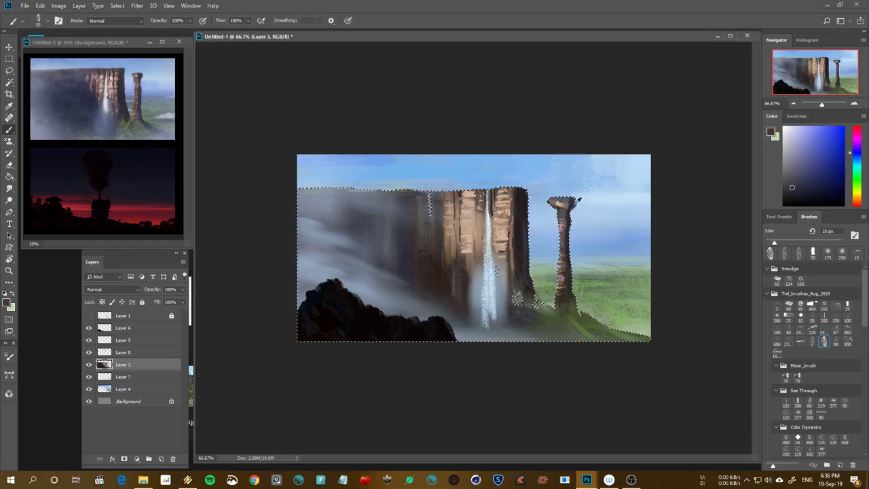
{"action": "key", "text": "bracketleft"}
{"action": "key", "text": "bracketleft"}
Zoom out to 25 percent and mirror the canvas to check the composition
{"action": "key", "text": "ctrl+minus"}
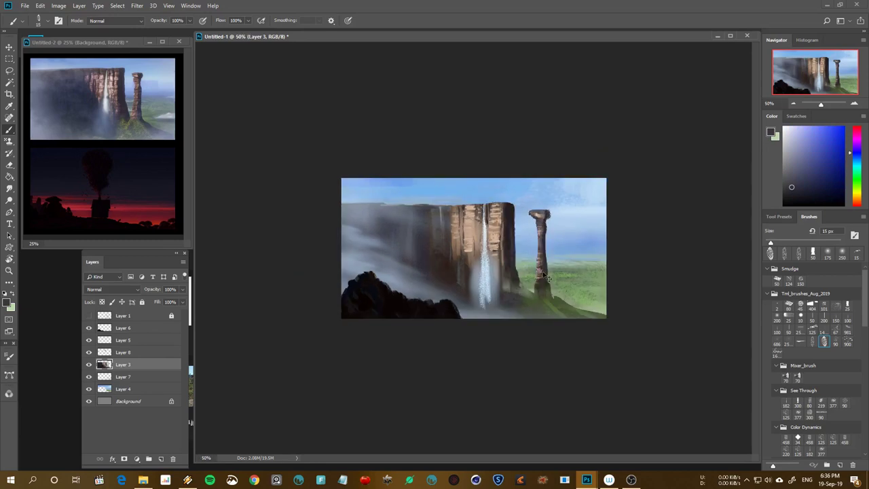
{"action": "key", "text": "ctrl+minus"}
{"action": "key", "text": "ctrl+minus"}
{"action": "key", "text": "ctrl+d"}
{"action": "key", "text": "h"}
{"action": "key", "text": "h"}
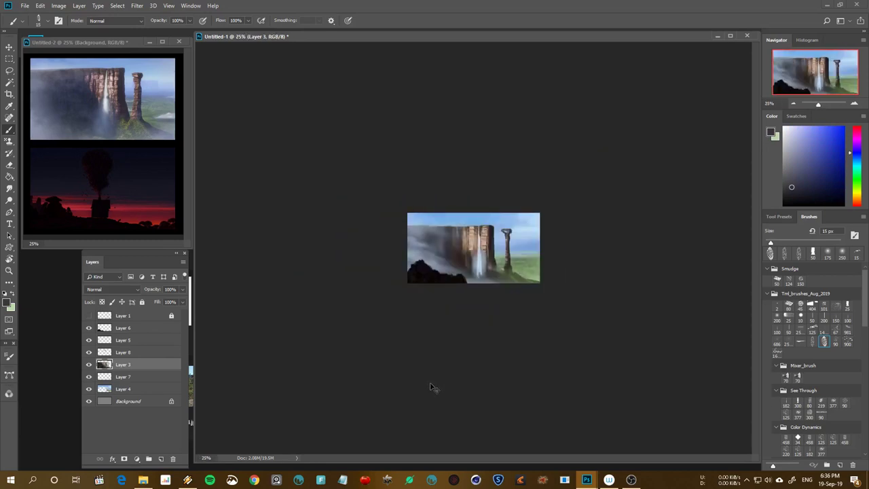
{"action": "key", "text": "ctrl+plus"}
{"action": "key", "text": "ctrl+plus"}
{"action": "key", "text": "ctrl+plus"}
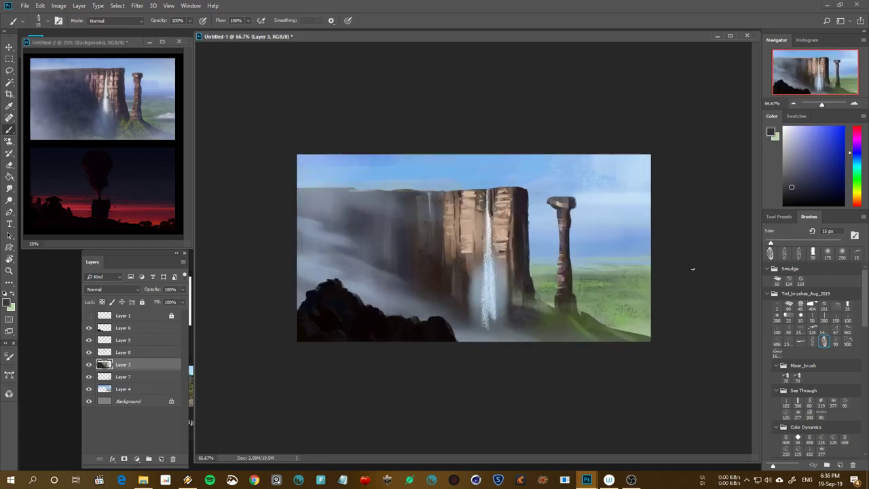
Choose a light pink and paint highlight strokes on the pillar base
{"action": "left_click_drag", "start_coordinate": [858, 207], "coordinate": [856, 140]}
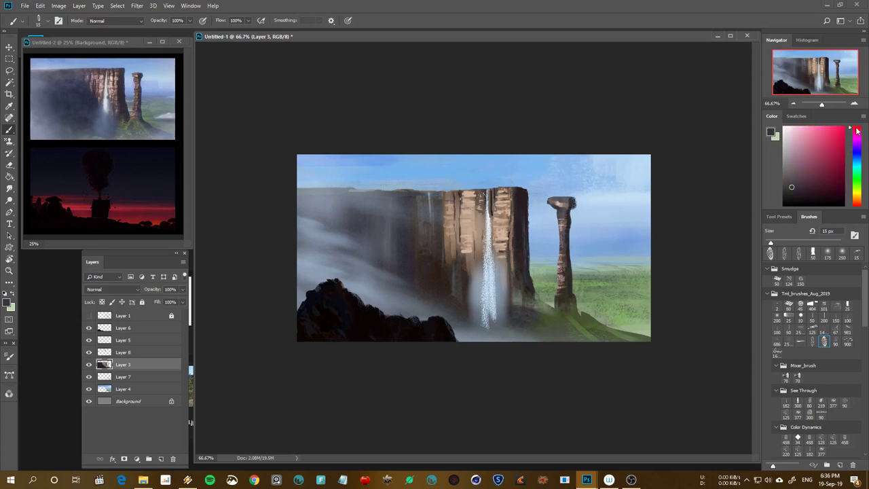
{"action": "left_click", "coordinate": [787, 133]}
{"action": "left_click", "coordinate": [795, 132]}
{"action": "left_click_drag", "start_coordinate": [556, 287], "coordinate": [562, 305]}
Mirror at 50 percent, sample dark brown, then flip back and zoom to 66.7 percent
{"action": "key", "text": "h"}
{"action": "key", "text": "ctrl+minus"}
{"action": "key", "text": "bracketright"}
{"action": "key", "text": "bracketright"}
{"action": "key", "text": "bracketright"}
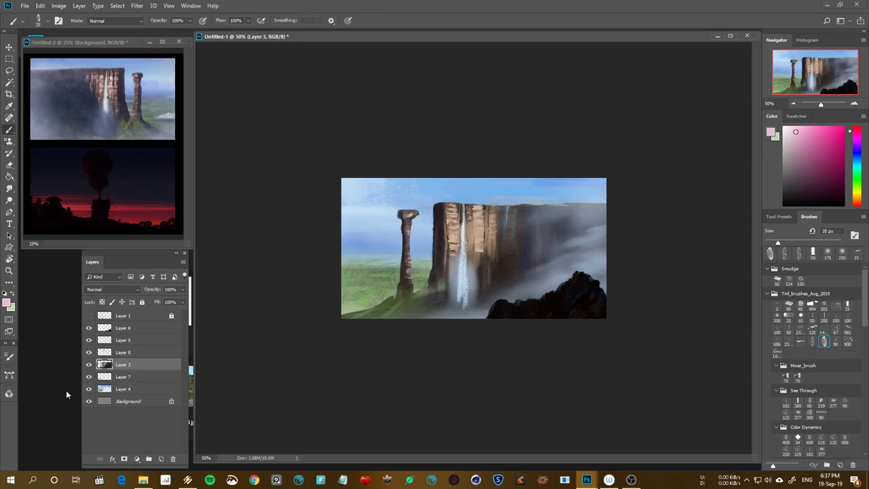
{"action": "left_click", "coordinate": [104, 364], "text": "ctrl"}
{"action": "key", "text": "ctrl+d"}
{"action": "left_click", "coordinate": [405, 275], "text": "alt"}
{"action": "key", "text": "ctrl+alt+h"}
{"action": "key", "text": "ctrl+plus"}
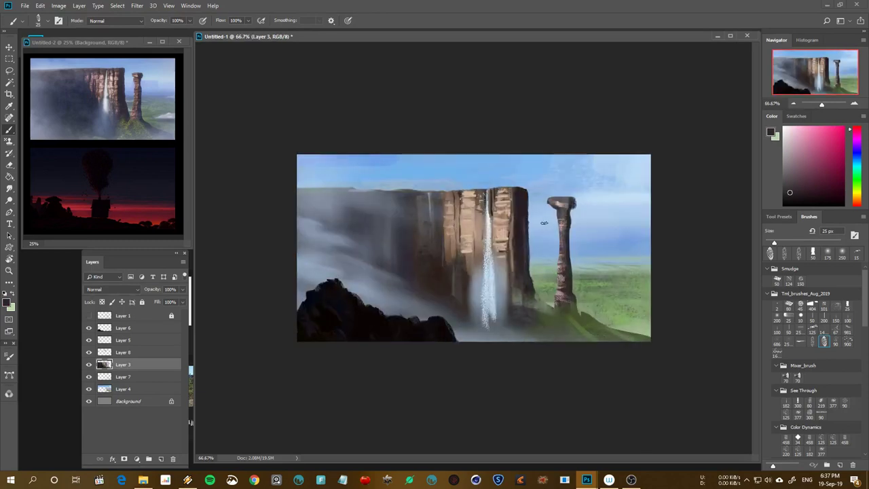
Paint sampled sky blue over the top of the pillar
{"action": "key", "text": "v"}
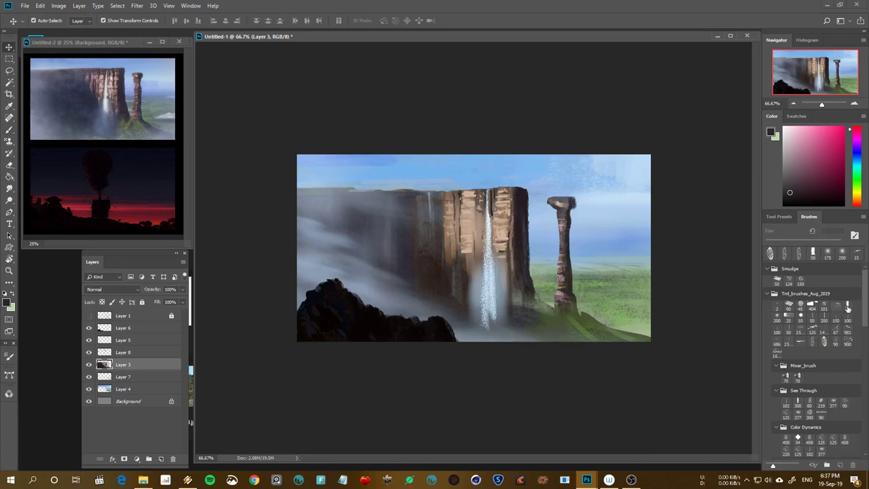
{"action": "left_click", "coordinate": [847, 307]}
{"action": "key", "text": "v"}
{"action": "key", "text": "b"}
{"action": "left_click", "coordinate": [575, 206], "text": "alt"}
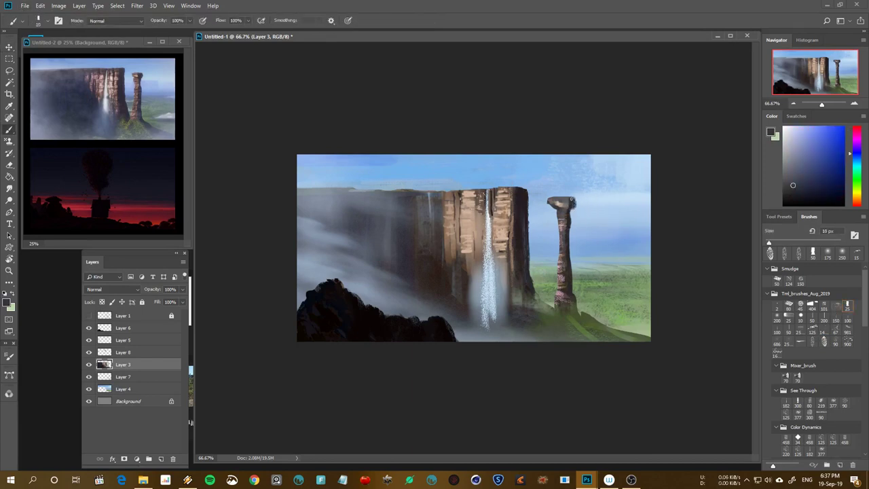
{"action": "left_click_drag", "start_coordinate": [573, 200], "coordinate": [575, 201]}
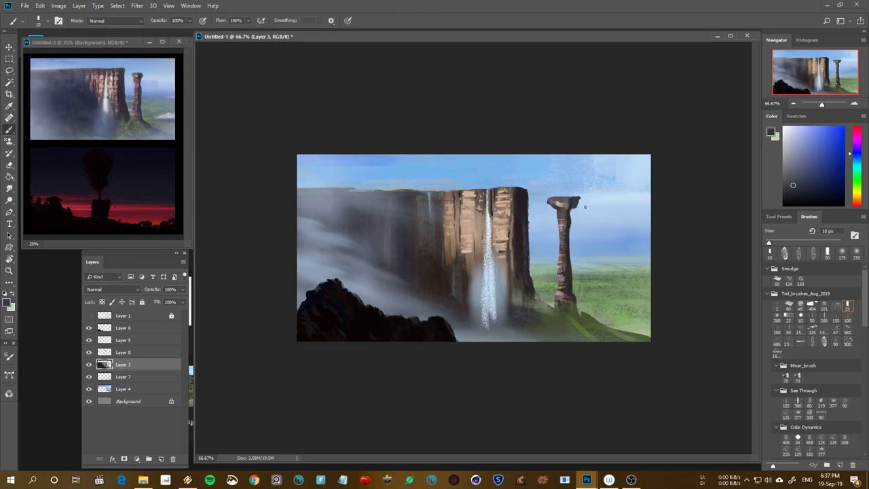
Erase part of the pillar top's edge with the Eraser
{"action": "key", "text": "v"}
{"action": "key", "text": "e"}
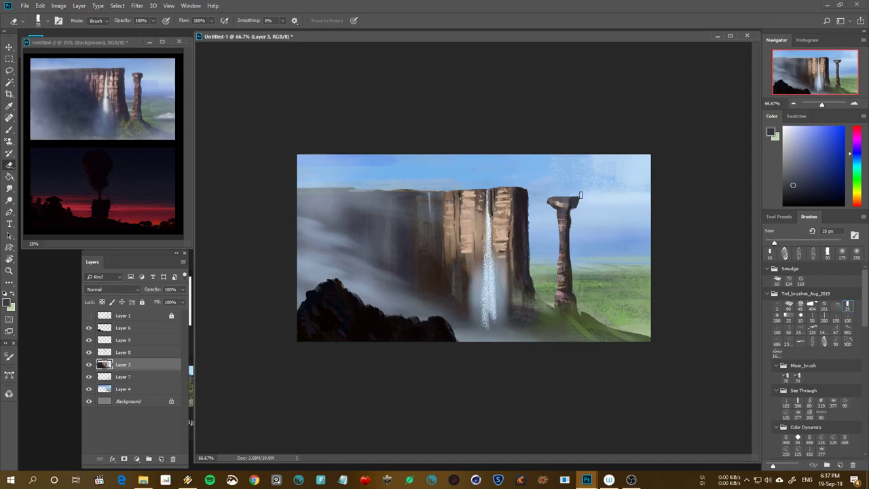
{"action": "left_click_drag", "start_coordinate": [580, 196], "coordinate": [566, 229]}
{"action": "key", "text": "b"}
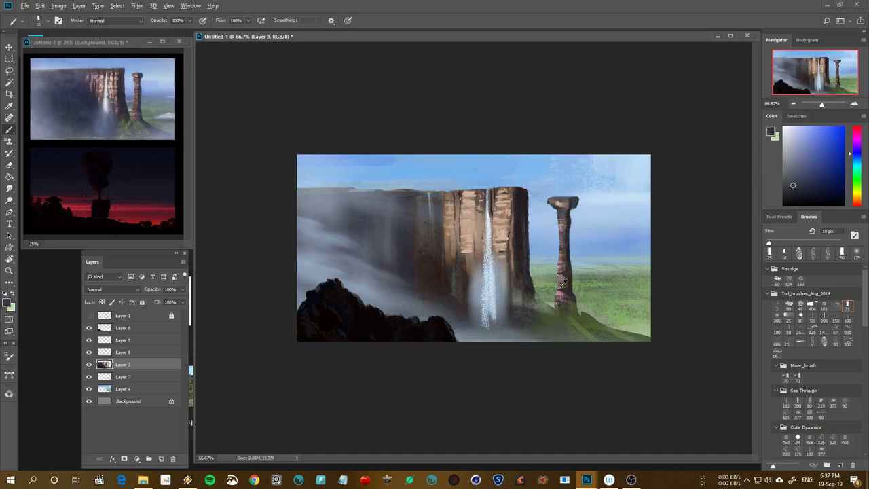
Lighten the pillar capital with light pinkish grey, then sample orange and dark tones
{"action": "left_click", "coordinate": [559, 290], "text": "alt"}
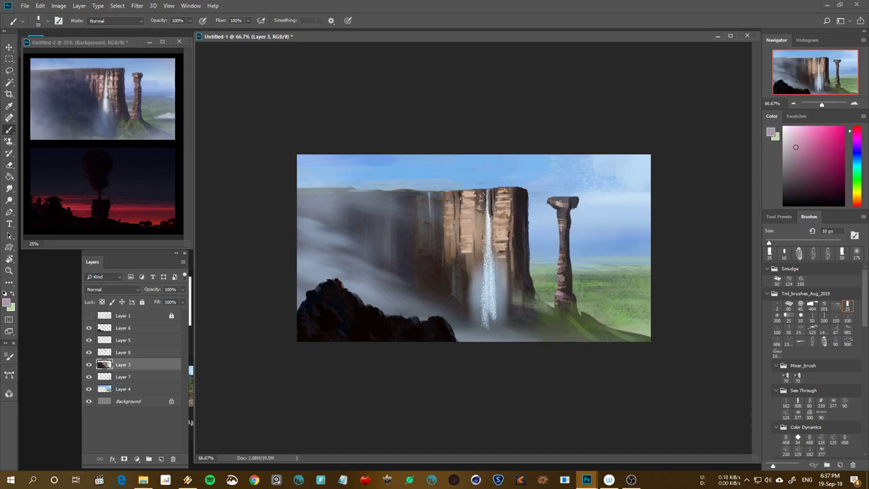
{"action": "left_click_drag", "start_coordinate": [568, 201], "coordinate": [555, 201]}
{"action": "left_click", "coordinate": [565, 200], "text": "alt"}
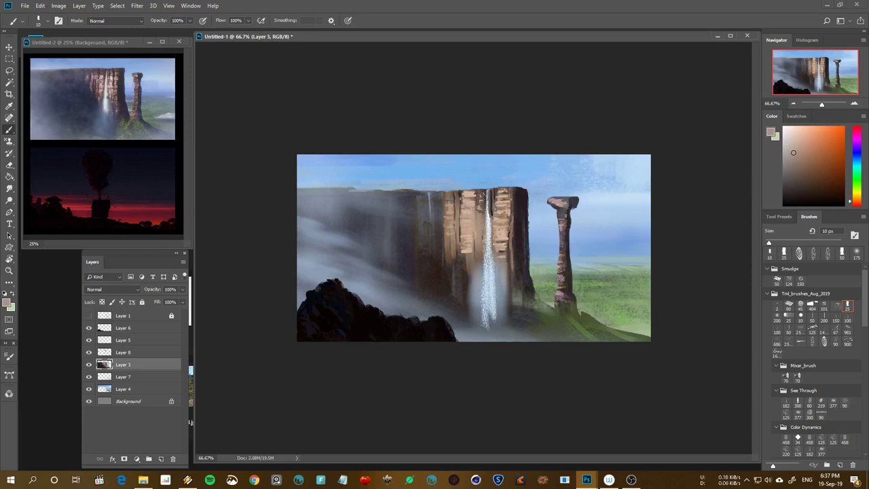
{"action": "left_click", "coordinate": [562, 211], "text": "alt"}
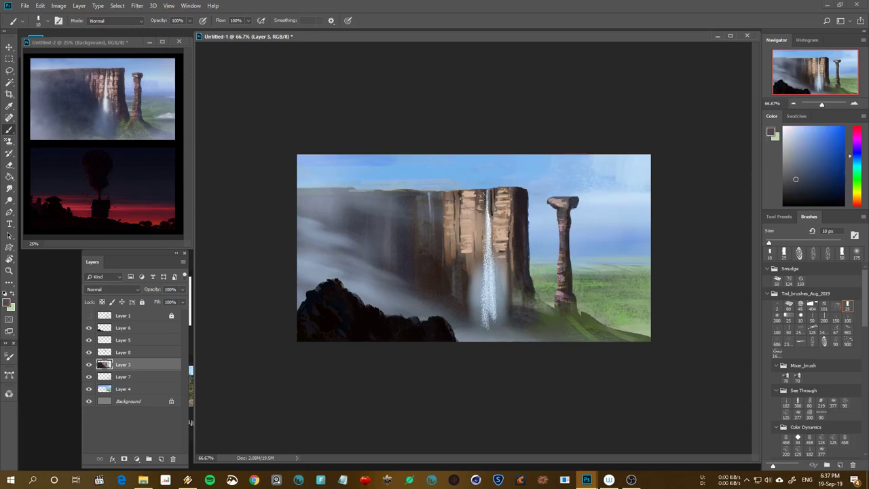
{"action": "key", "text": "bracketleft"}
{"action": "key", "text": "bracketleft"}
{"action": "left_click", "coordinate": [569, 218], "text": "alt"}
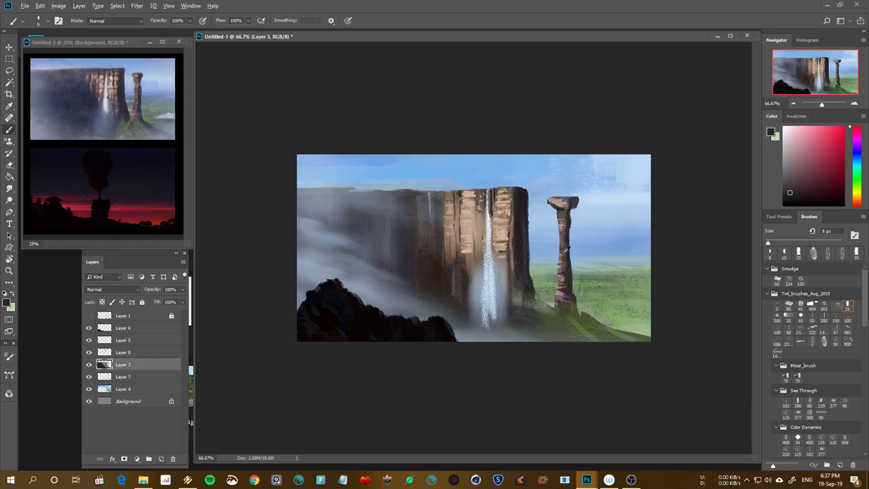
Sample light beige from the cliff and pick the 300 px brush preset
{"action": "left_click", "coordinate": [507, 228], "text": "alt"}
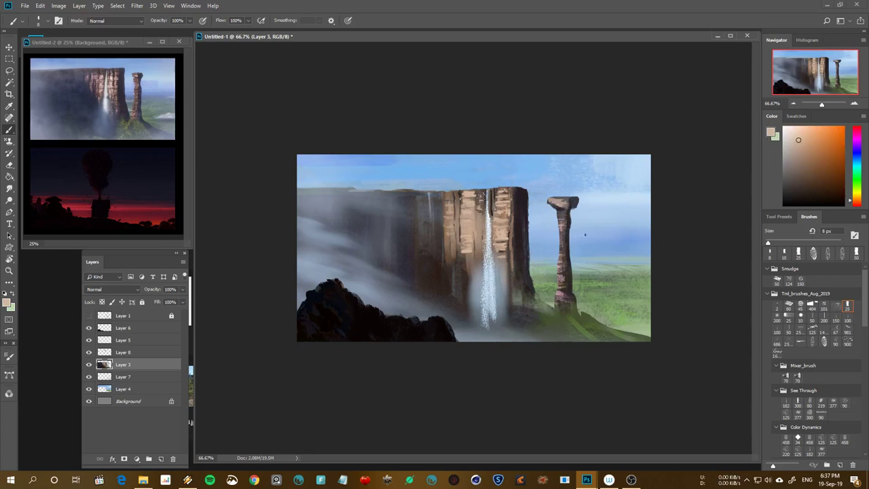
{"action": "left_click", "coordinate": [812, 341]}
{"action": "left_click", "coordinate": [104, 365], "text": "ctrl"}
{"action": "key", "text": "bracketleft"}
Shrink the brush to 100 px, try a pale pink, then a very dark reddish colour
{"action": "key", "text": "bracketleft"}
{"action": "key", "text": "bracketleft"}
{"action": "key", "text": "bracketleft"}
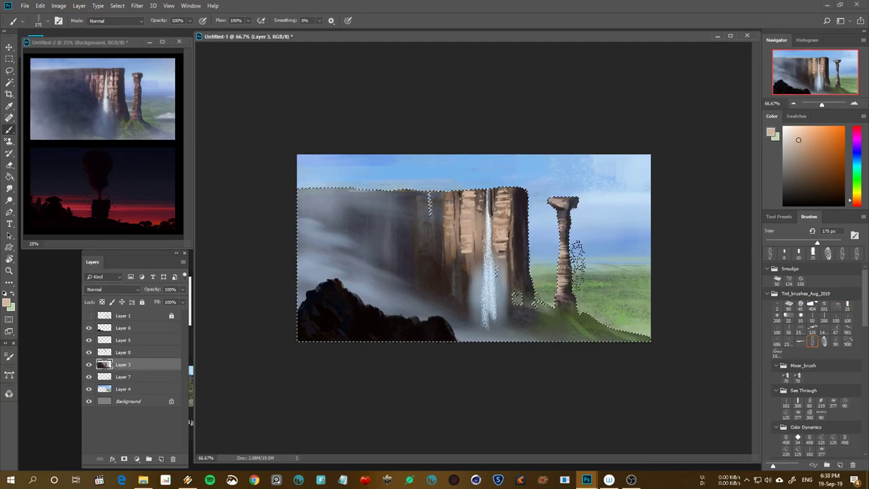
{"action": "key", "text": "bracketleft"}
{"action": "key", "text": "bracketleft"}
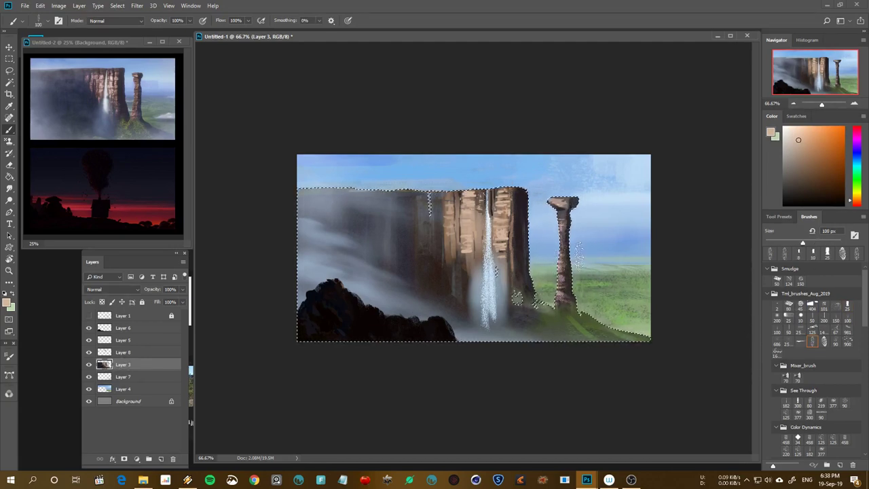
{"action": "key", "text": "bracketleft"}
{"action": "key", "text": "bracketleft"}
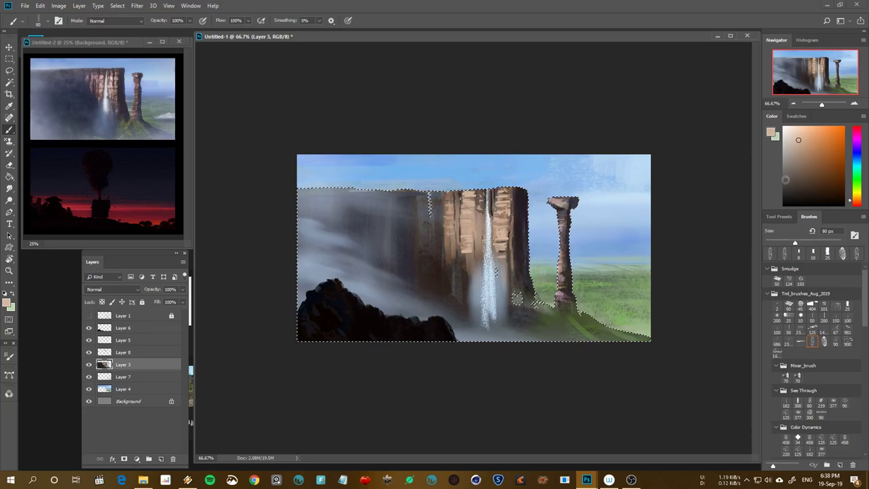
{"action": "left_click", "coordinate": [849, 135]}
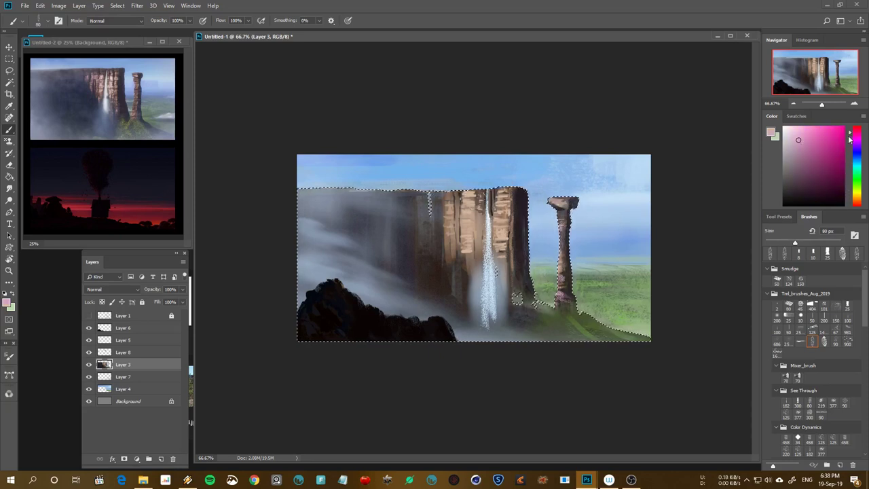
{"action": "left_click", "coordinate": [793, 132]}
{"action": "key", "text": "bracketleft"}
{"action": "key", "text": "period"}
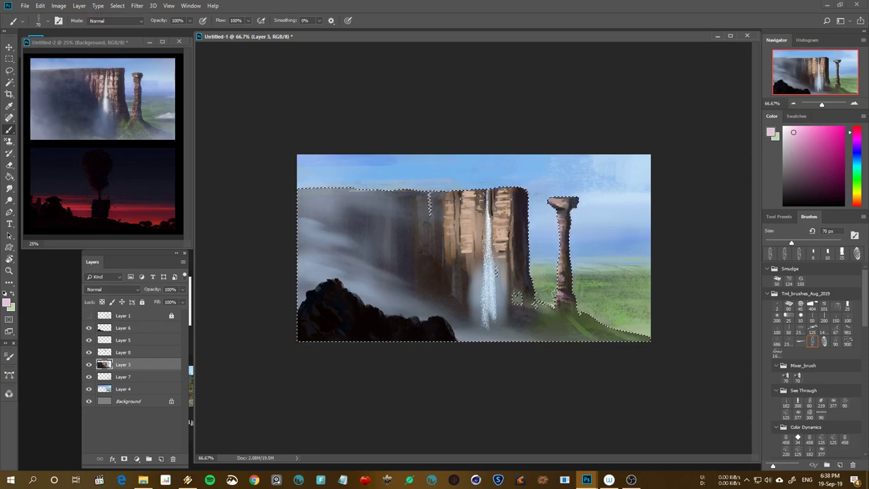
{"action": "left_click", "coordinate": [574, 285], "text": "alt"}
Pick a blue, then settle on a pale blue-grey with a smaller brush
{"action": "left_click", "coordinate": [856, 158]}
{"action": "left_click", "coordinate": [814, 190]}
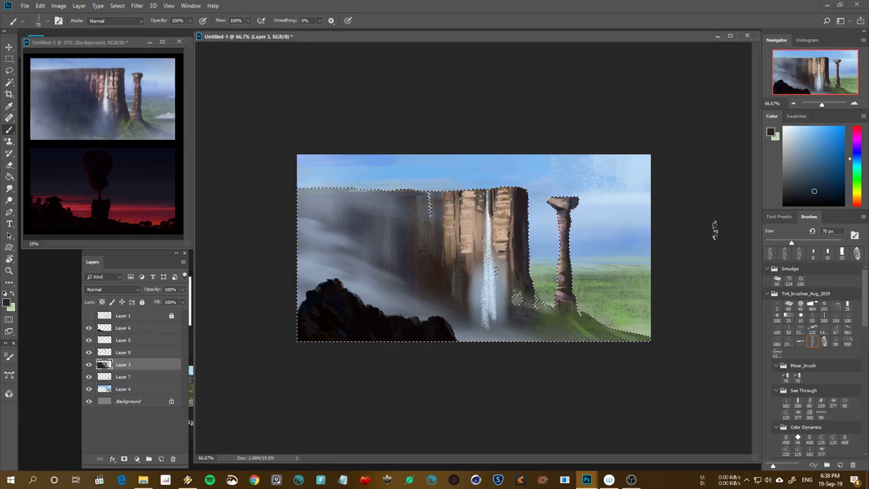
{"action": "key", "text": "bracketleft"}
{"action": "key", "text": "bracketleft"}
{"action": "left_click", "coordinate": [575, 205], "text": "alt"}
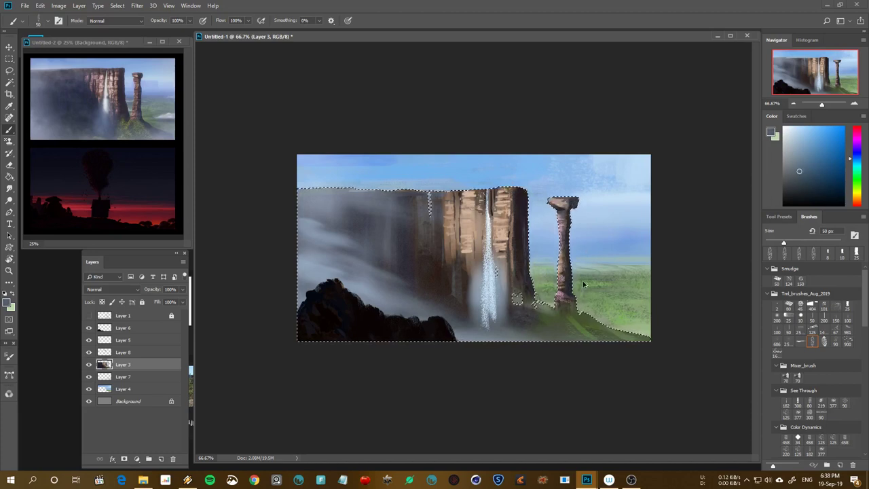
{"action": "left_click", "coordinate": [572, 216], "text": "alt"}
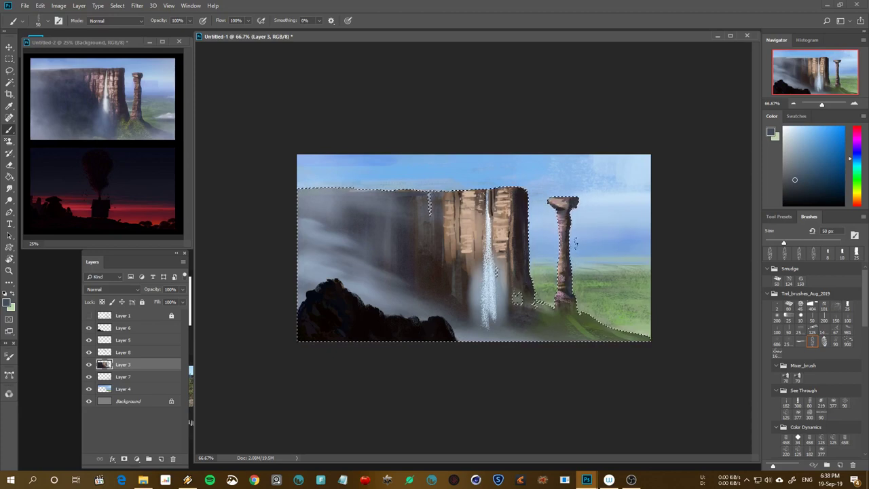
Clear the selection, zoom out and mirror to check, then zoom back in
{"action": "key", "text": "ctrl+d"}
{"action": "key", "text": "ctrl+minus"}
{"action": "key", "text": "ctrl+minus"}
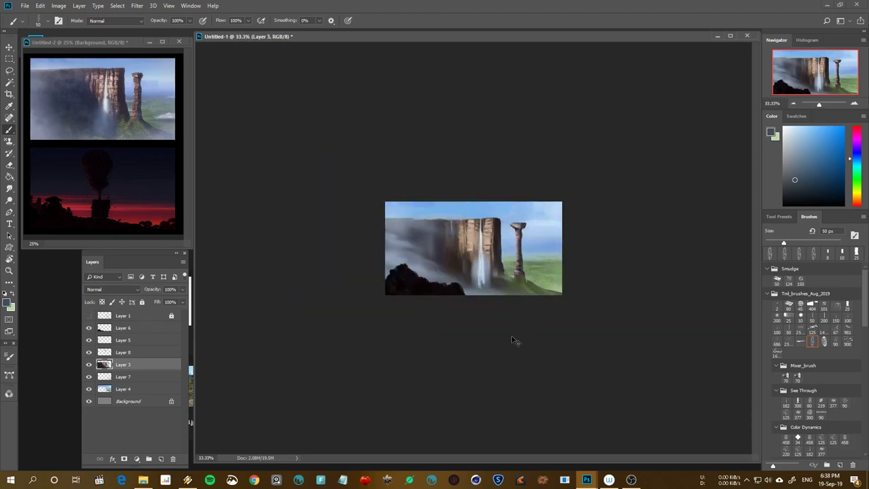
{"action": "key", "text": "h"}
{"action": "key", "text": "h"}
{"action": "key", "text": "ctrl+plus"}
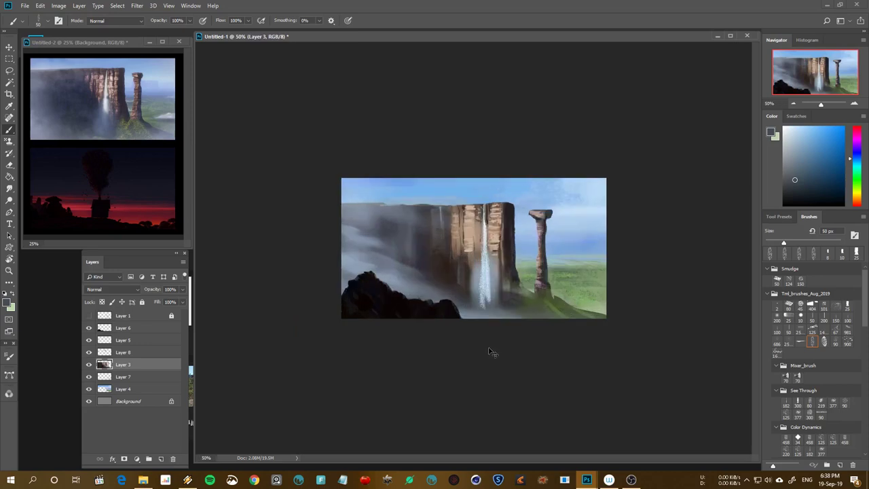
{"action": "key", "text": "ctrl+plus"}
{"action": "key", "text": "ctrl+t"}
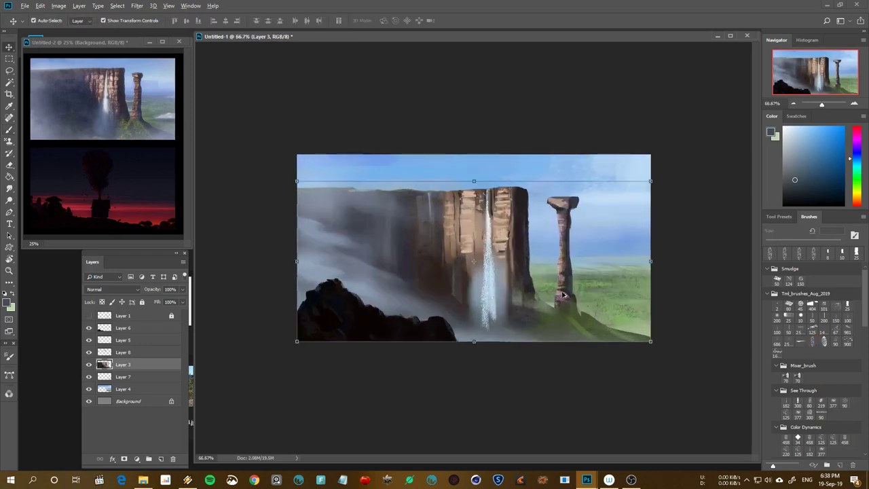
{"action": "key", "text": "Escape"}
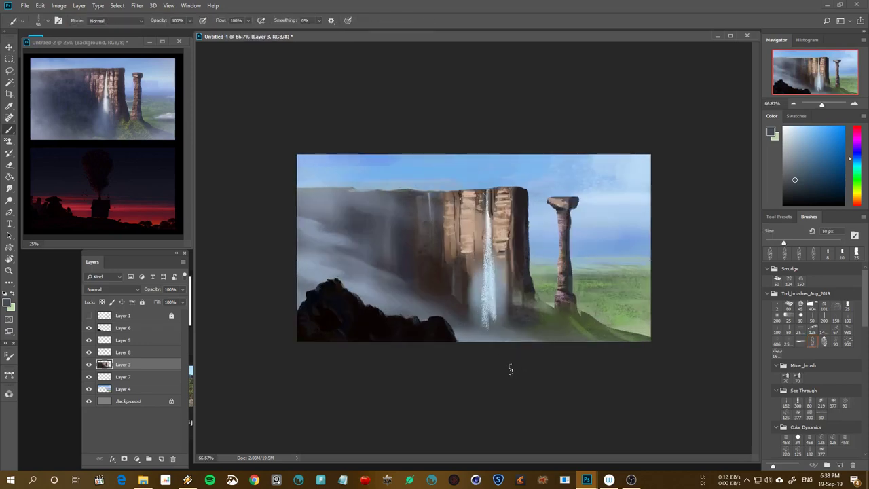
{"action": "key", "text": "ctrl+t"}
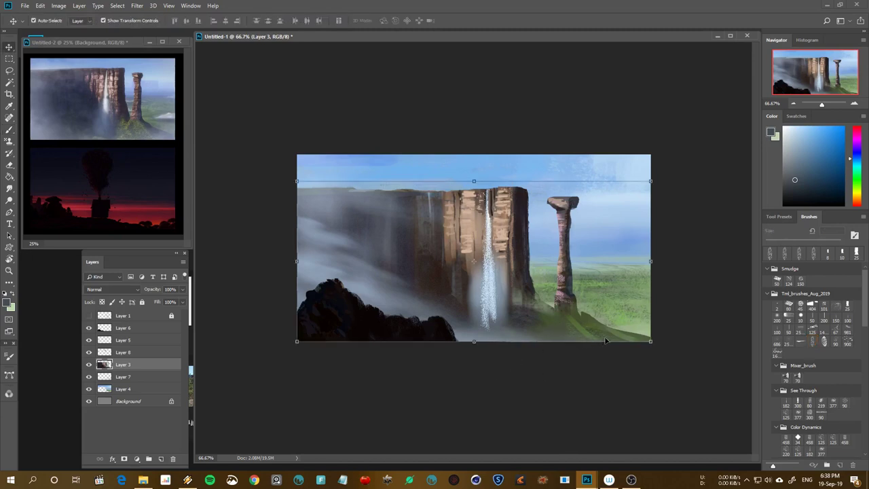
{"action": "key", "text": "Escape"}
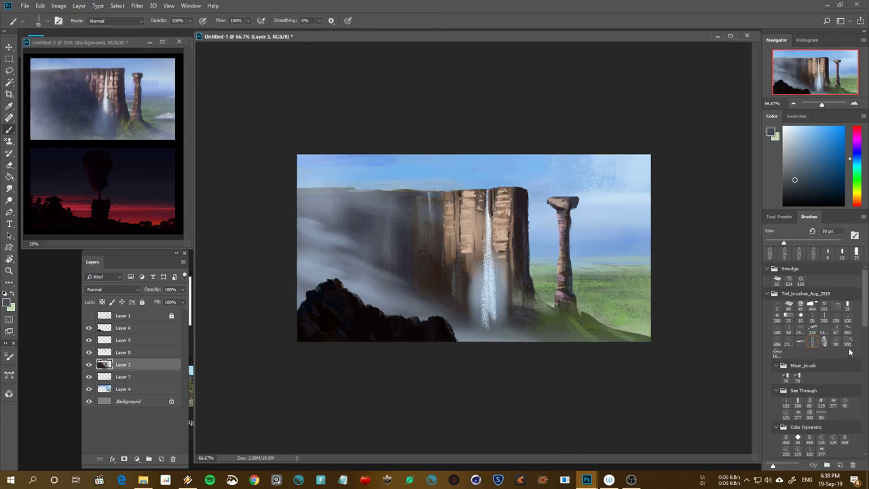
Choose a different brush and a green paint colour, viewing at 100% mirrored
{"action": "left_click", "coordinate": [847, 343]}
{"action": "left_click", "coordinate": [857, 178]}
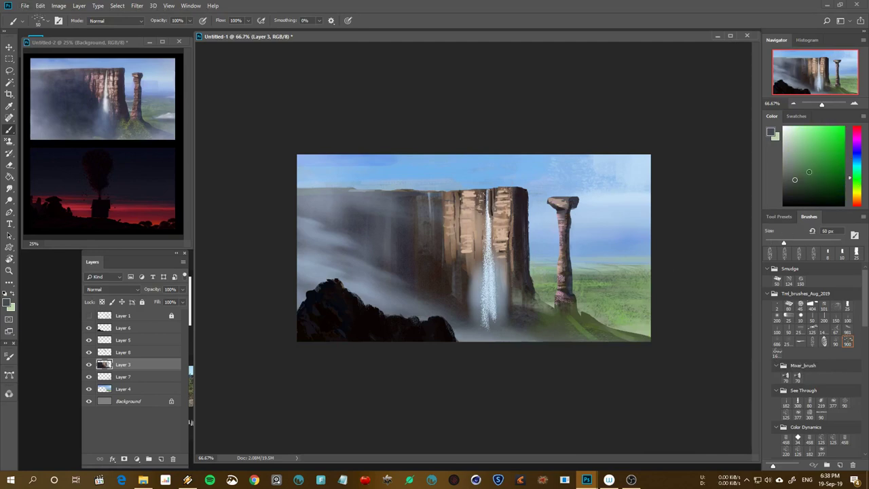
{"action": "left_click", "coordinate": [810, 151]}
{"action": "key", "text": "ctrl+plus"}
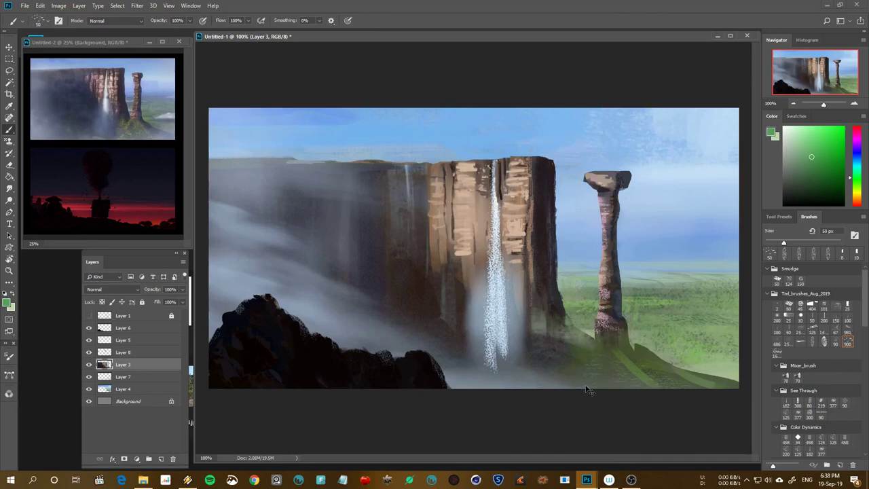
{"action": "key", "text": "h"}
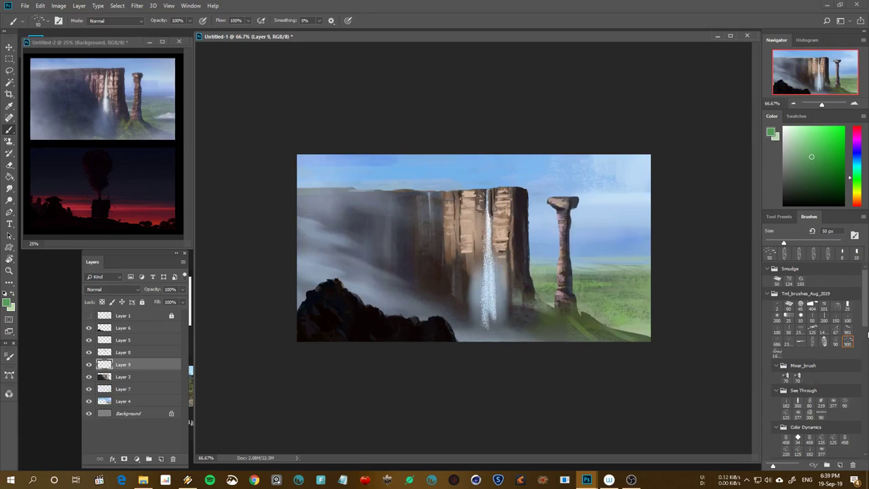
Paint a flat light speckled stroke below the pillar with the 34 px texture brush
{"action": "left_click_drag", "start_coordinate": [862, 330], "coordinate": [863, 349]}
{"action": "left_click", "coordinate": [798, 355]}
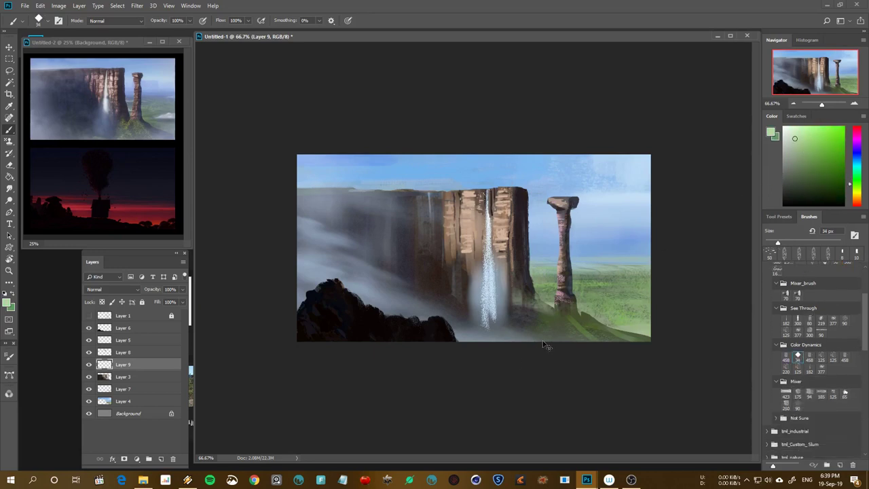
{"action": "key", "text": "ctrl+plus"}
{"action": "key", "text": "bracketleft"}
{"action": "key", "text": "bracketleft"}
{"action": "key", "text": "bracketleft"}
{"action": "key", "text": "bracketleft"}
{"action": "key", "text": "bracketleft"}
{"action": "key", "text": "bracketleft"}
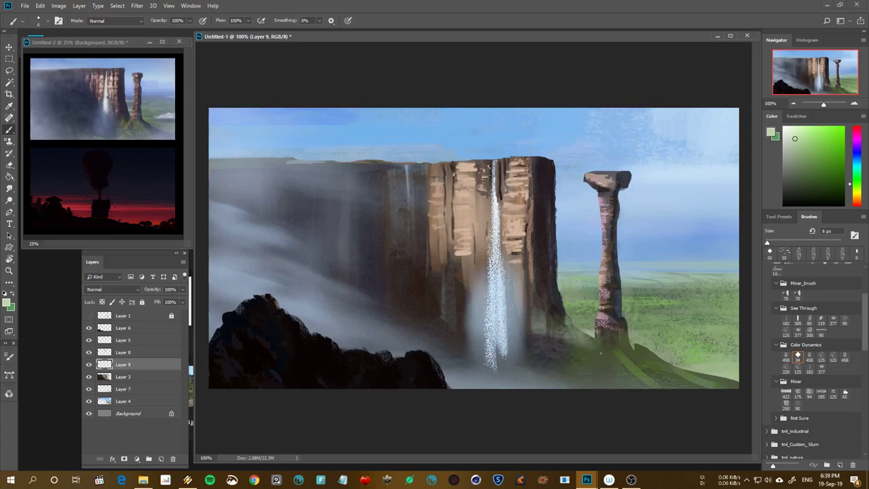
{"action": "left_click_drag", "start_coordinate": [599, 352], "coordinate": [578, 386]}
{"action": "key", "text": "ctrl+z"}
{"action": "left_click_drag", "start_coordinate": [600, 354], "coordinate": [547, 385]}
Free-transform the stroke, skewing and stretching it wider, and commit
{"action": "key", "text": "ctrl+t"}
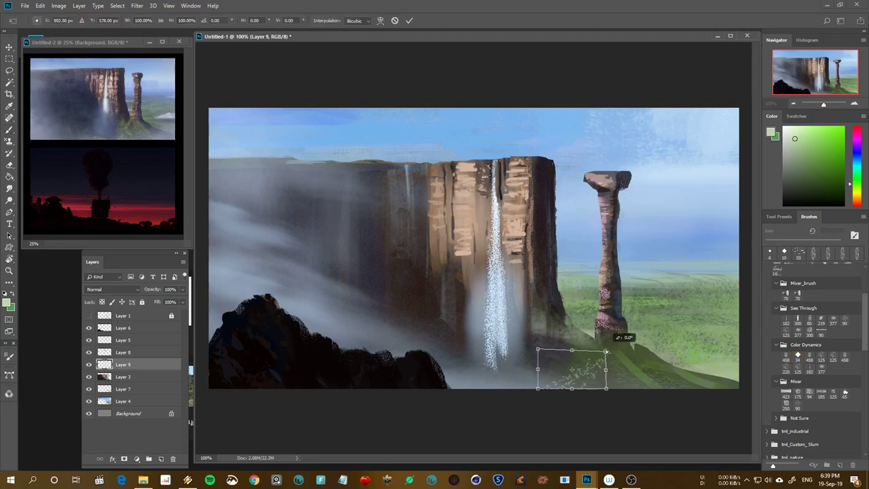
{"action": "mouse_move", "coordinate": [605, 351]}
{"action": "left_mouse_down"}
{"action": "mouse_move", "coordinate": [616, 366]}
{"action": "mouse_move", "coordinate": [604, 345]}
{"action": "left_mouse_up"}
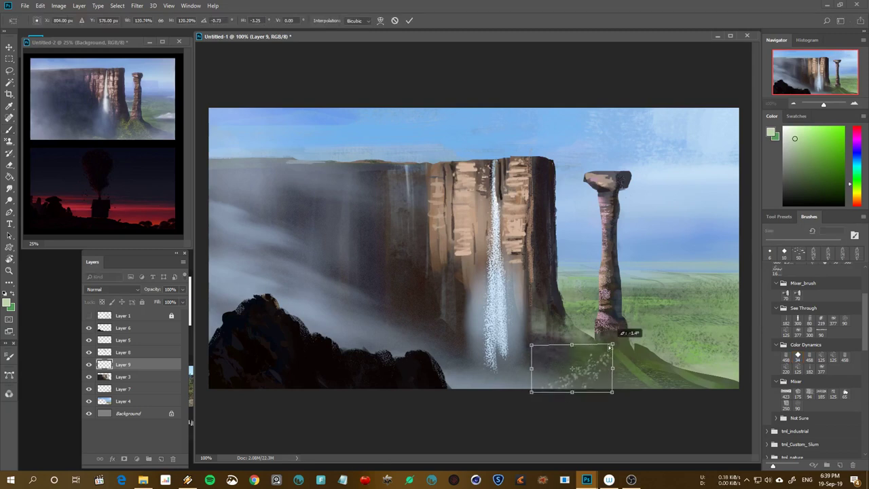
{"action": "left_click_drag", "start_coordinate": [608, 389], "coordinate": [628, 391]}
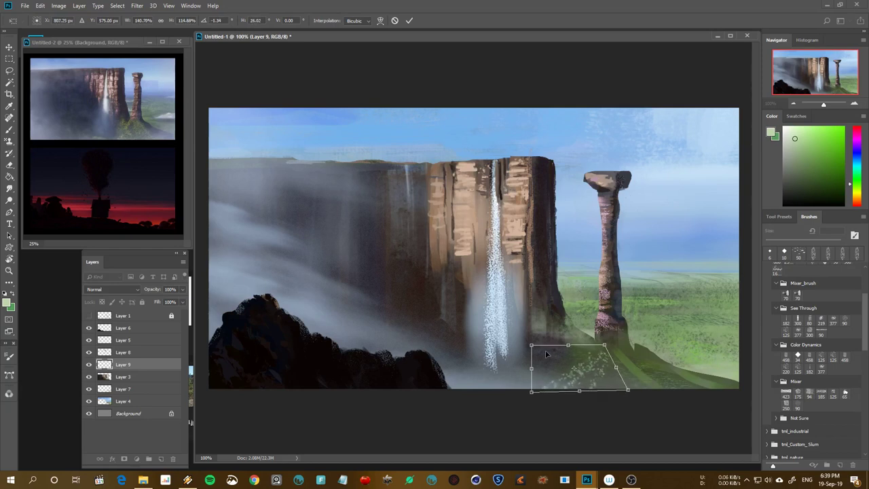
{"action": "left_click_drag", "start_coordinate": [532, 347], "coordinate": [538, 348]}
{"action": "left_click_drag", "start_coordinate": [531, 392], "coordinate": [534, 390]}
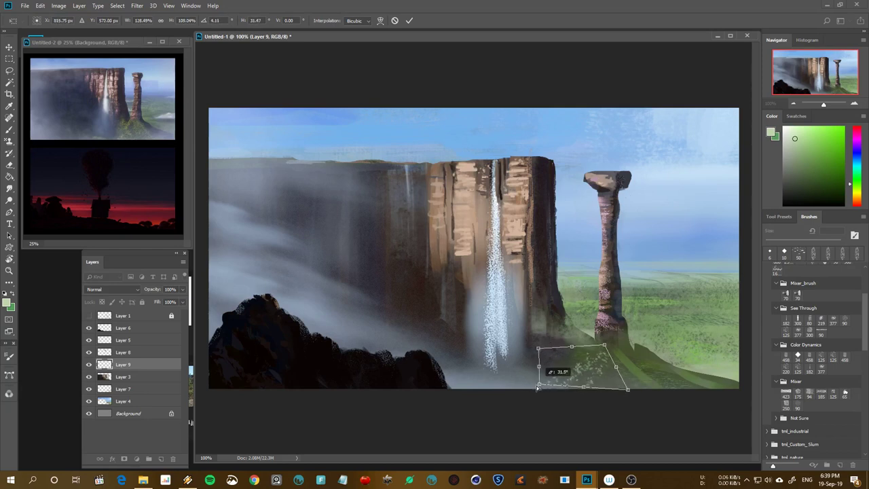
{"action": "left_click", "coordinate": [409, 20]}
Dab light foliage specks along the green slope with increasingly fine brushes
{"action": "key", "text": "bracketleft"}
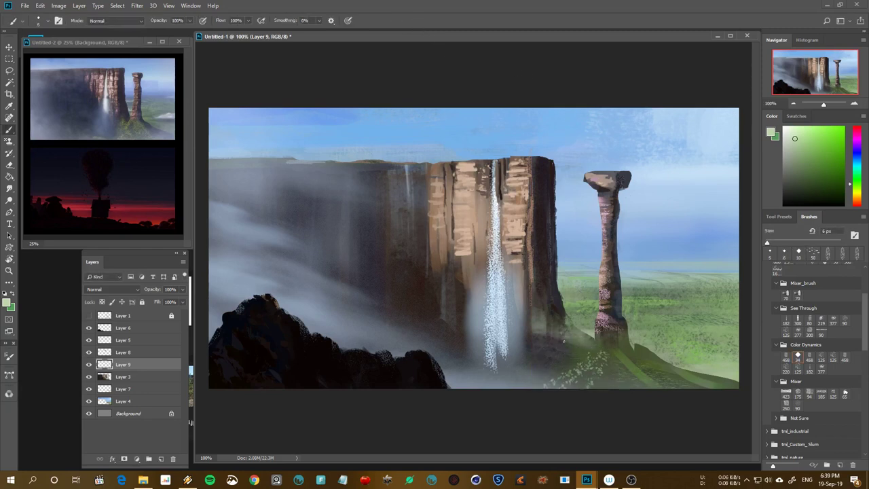
{"action": "mouse_move", "coordinate": [563, 341]}
{"action": "left_mouse_down"}
{"action": "mouse_move", "coordinate": [589, 357]}
{"action": "mouse_move", "coordinate": [566, 366]}
{"action": "left_mouse_up"}
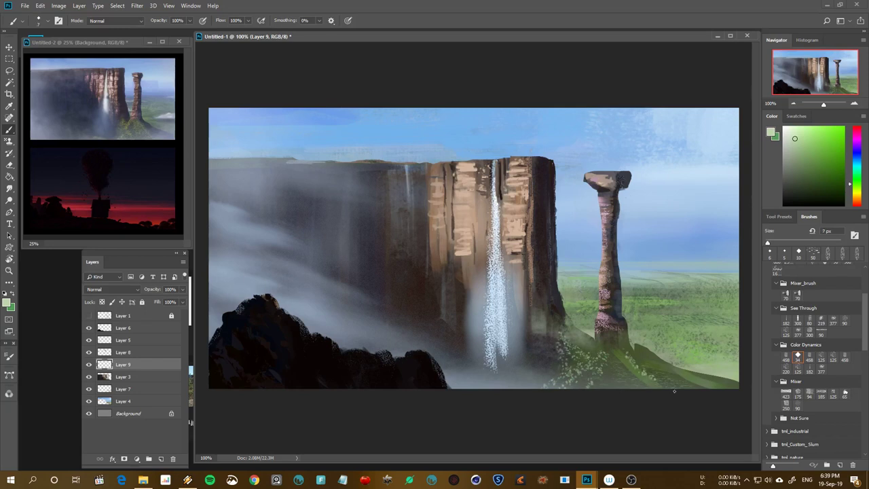
{"action": "key", "text": "bracketleft"}
{"action": "key", "text": "bracketleft"}
{"action": "key", "text": "bracketleft"}
{"action": "left_click_drag", "start_coordinate": [639, 372], "coordinate": [684, 384]}
{"action": "key", "text": "bracketleft"}
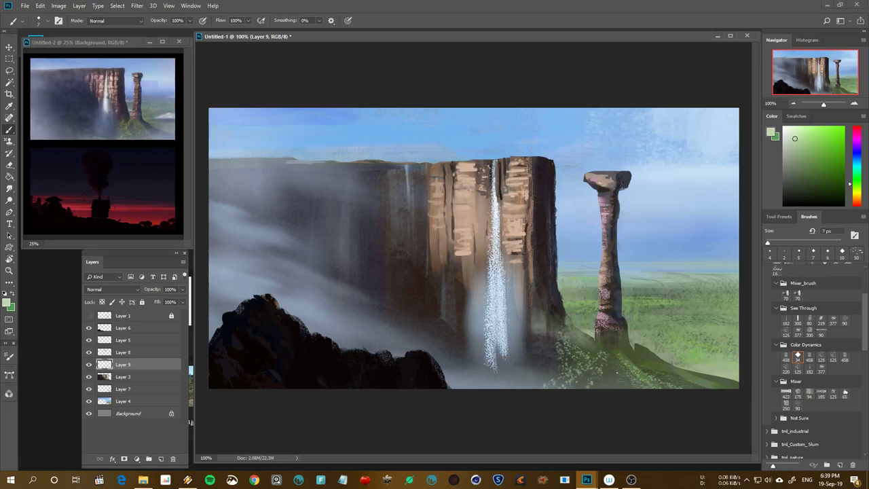
{"action": "left_click_drag", "start_coordinate": [621, 367], "coordinate": [634, 379]}
Pick a dark blue with a ~9 px brush, then merge Layer 9 down into Layer 3
{"action": "left_click", "coordinate": [854, 157]}
{"action": "left_click", "coordinate": [804, 176]}
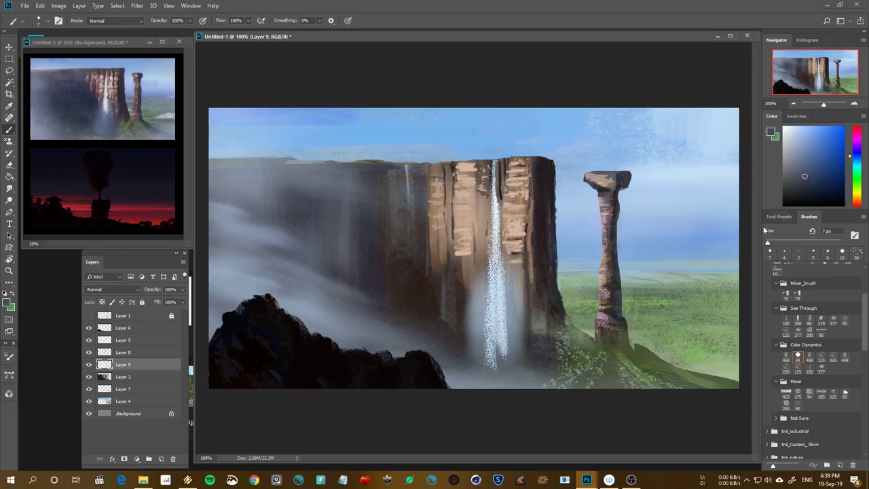
{"action": "left_click_drag", "start_coordinate": [765, 231], "coordinate": [768, 230]}
{"action": "left_click", "coordinate": [804, 187]}
{"action": "key", "text": "bracketright"}
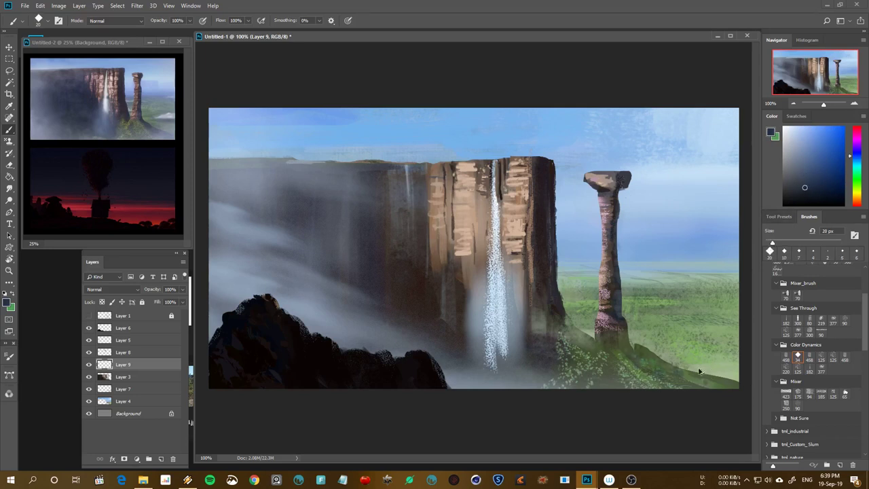
{"action": "key", "text": "bracketleft"}
{"action": "key", "text": "bracketleft"}
{"action": "left_click", "coordinate": [633, 351]}
{"action": "left_click", "coordinate": [138, 377], "text": "shift"}
{"action": "key", "text": "ctrl+e"}
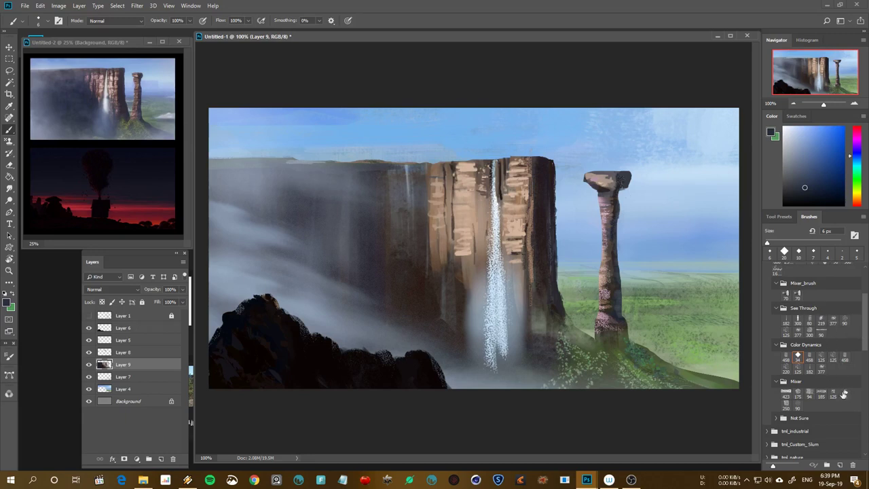
Sample greens from the grass and paint dark green strokes across it with a textured brush
{"action": "scroll", "coordinate": [827, 344], "scroll_direction": "up", "scroll_amount": 5}
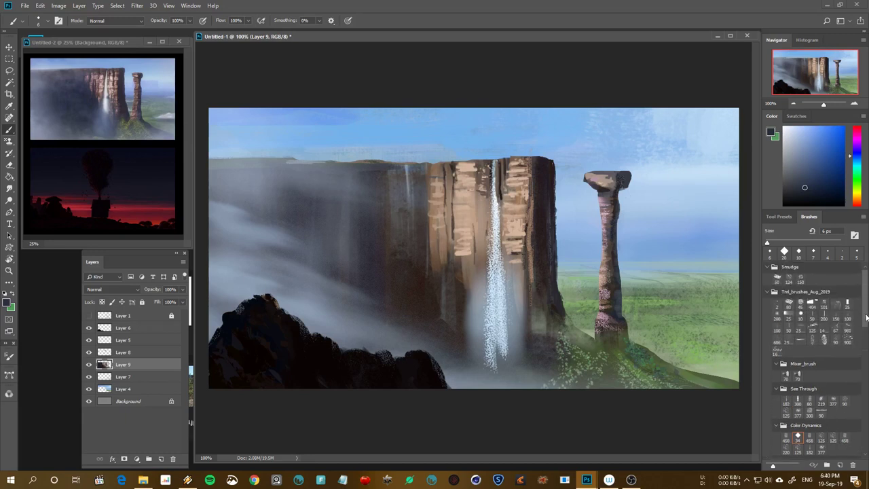
{"action": "left_click", "coordinate": [813, 341]}
{"action": "left_click", "coordinate": [645, 351], "text": "alt"}
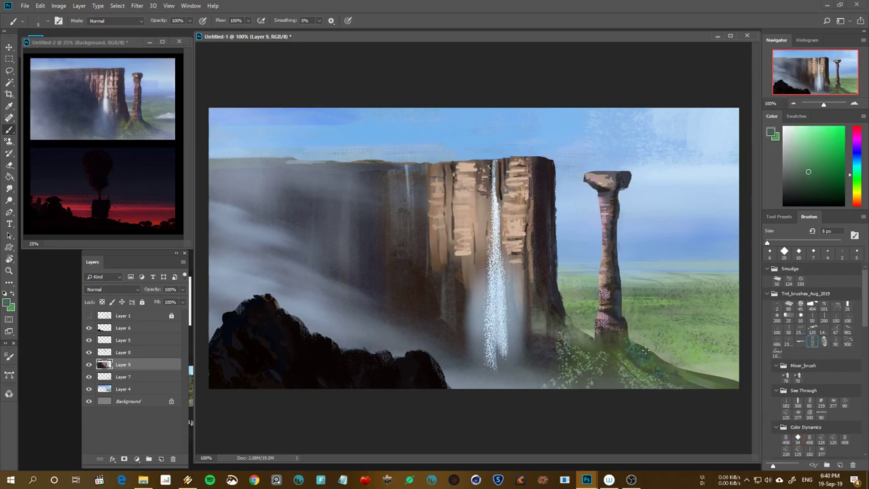
{"action": "key", "text": "bracketright"}
{"action": "key", "text": "bracketright"}
{"action": "key", "text": "bracketright"}
{"action": "key", "text": "bracketright"}
{"action": "key", "text": "bracketright"}
{"action": "left_click_drag", "start_coordinate": [653, 355], "coordinate": [674, 370]}
{"action": "key", "text": "bracketleft"}
{"action": "key", "text": "bracketleft"}
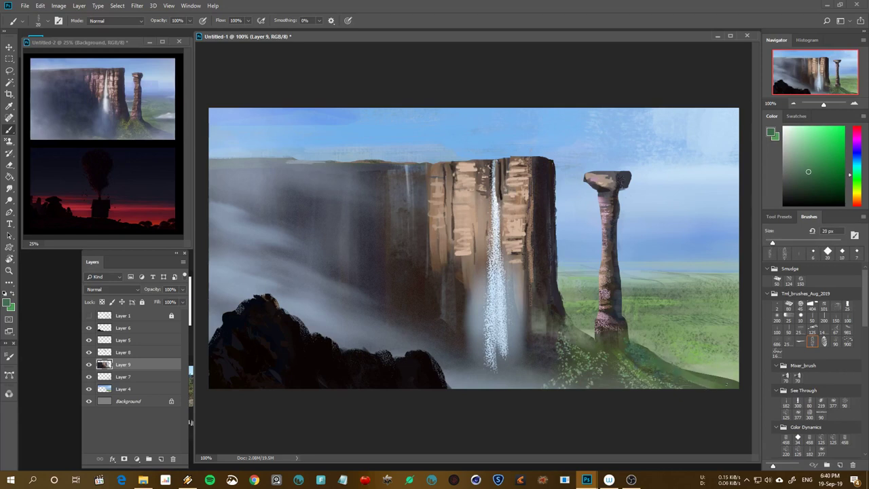
{"action": "left_click", "coordinate": [645, 354], "text": "alt"}
{"action": "key", "text": "bracketright"}
{"action": "mouse_move", "coordinate": [635, 342]}
{"action": "left_mouse_down"}
{"action": "mouse_move", "coordinate": [649, 359]}
{"action": "mouse_move", "coordinate": [735, 387]}
{"action": "left_mouse_up"}
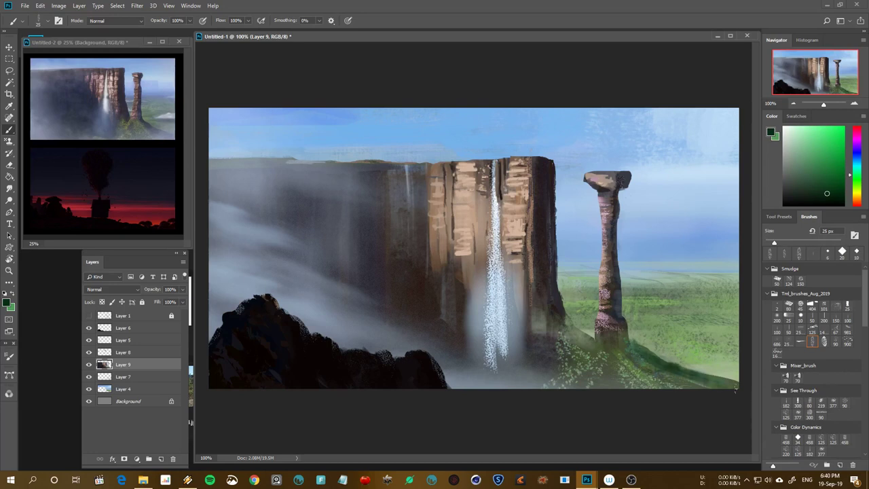
Paint darker green along the cliff edge near the pillar base
{"action": "left_click", "coordinate": [687, 380], "text": "alt"}
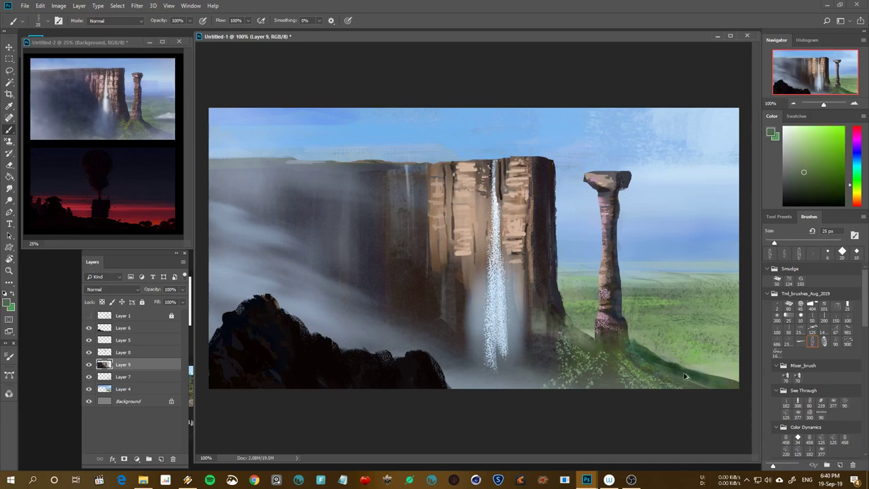
{"action": "left_click", "coordinate": [684, 376], "text": "alt"}
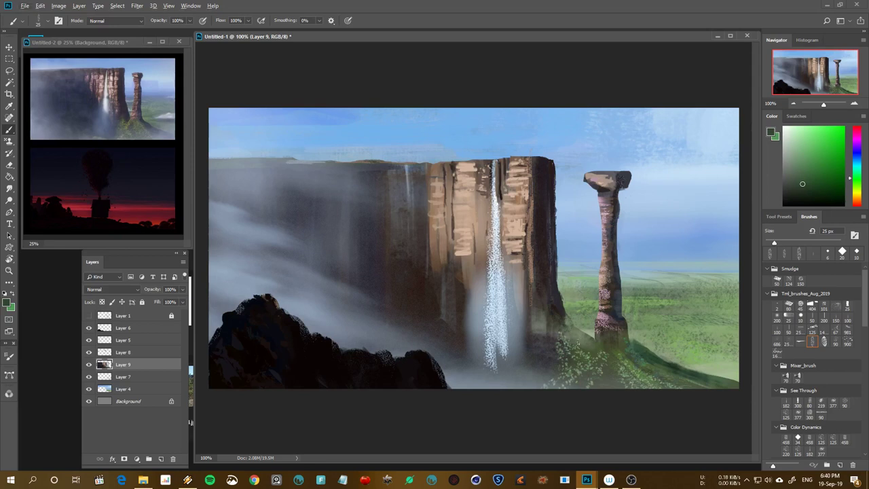
{"action": "mouse_move", "coordinate": [566, 321]}
{"action": "left_mouse_down"}
{"action": "mouse_move", "coordinate": [582, 342]}
{"action": "mouse_move", "coordinate": [629, 347]}
{"action": "left_mouse_up"}
{"action": "left_click", "coordinate": [645, 343], "text": "alt"}
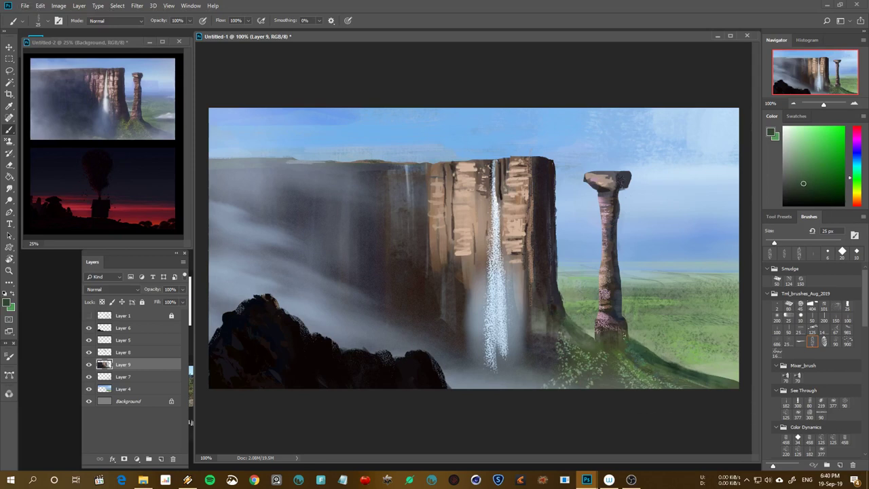
Darken the cliff edge around the pillar base with blue-grey shadow strokes, then zoom out and mirror
{"action": "left_click", "coordinate": [625, 314], "text": "alt"}
{"action": "left_click", "coordinate": [617, 312], "text": "alt"}
{"action": "mouse_move", "coordinate": [561, 316]}
{"action": "left_mouse_down"}
{"action": "mouse_move", "coordinate": [581, 343]}
{"action": "mouse_move", "coordinate": [585, 336]}
{"action": "mouse_move", "coordinate": [639, 353]}
{"action": "left_mouse_up"}
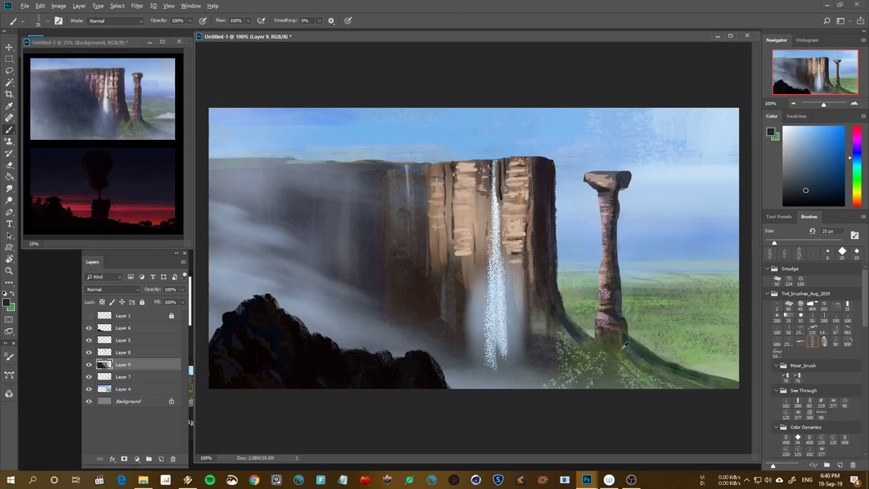
{"action": "left_click_drag", "start_coordinate": [563, 327], "coordinate": [592, 339]}
{"action": "key", "text": "ctrl+minus"}
{"action": "key", "text": "ctrl+minus"}
{"action": "key", "text": "h"}
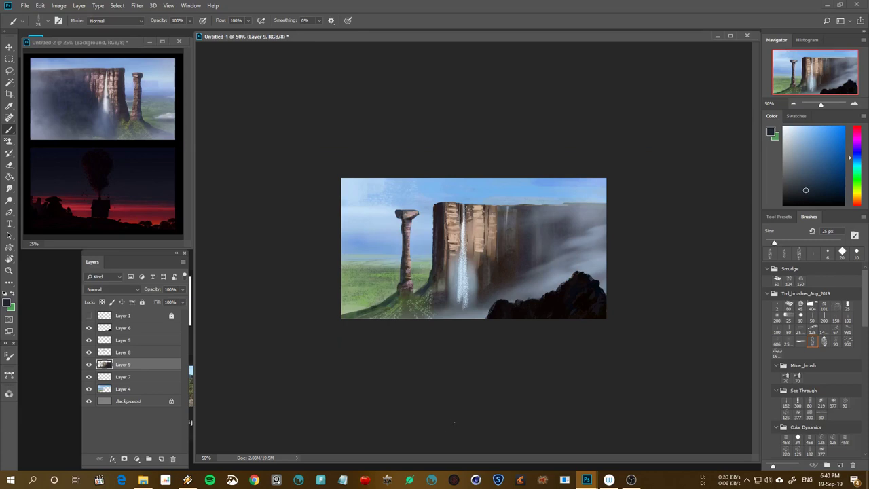
Return the canvas to normal orientation, zoom to 100%, and sample light and dark cliff browns
{"action": "key", "text": "h"}
{"action": "key", "text": "ctrl+plus"}
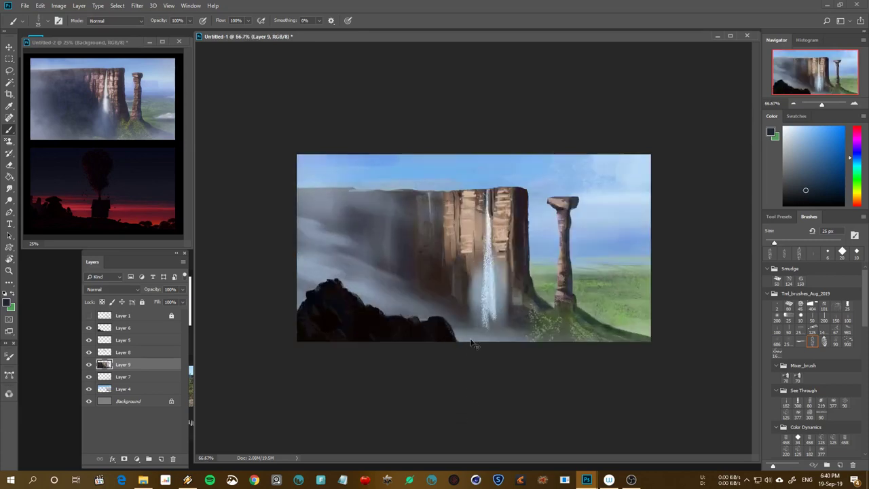
{"action": "key", "text": "ctrl+plus"}
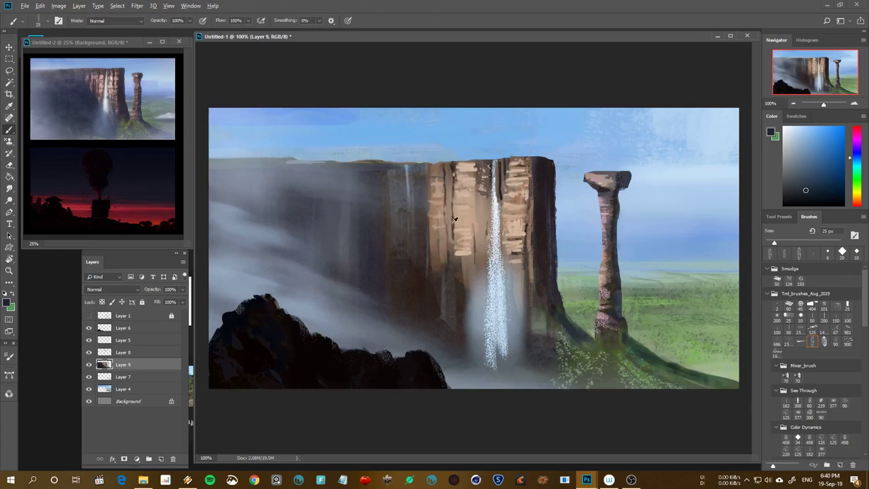
{"action": "left_click", "coordinate": [454, 220], "text": "alt"}
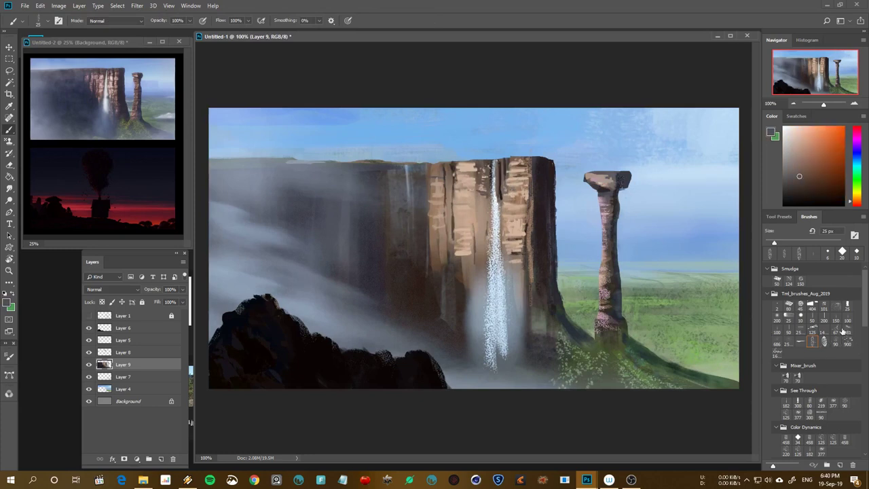
{"action": "key", "text": "ctrl+minus"}
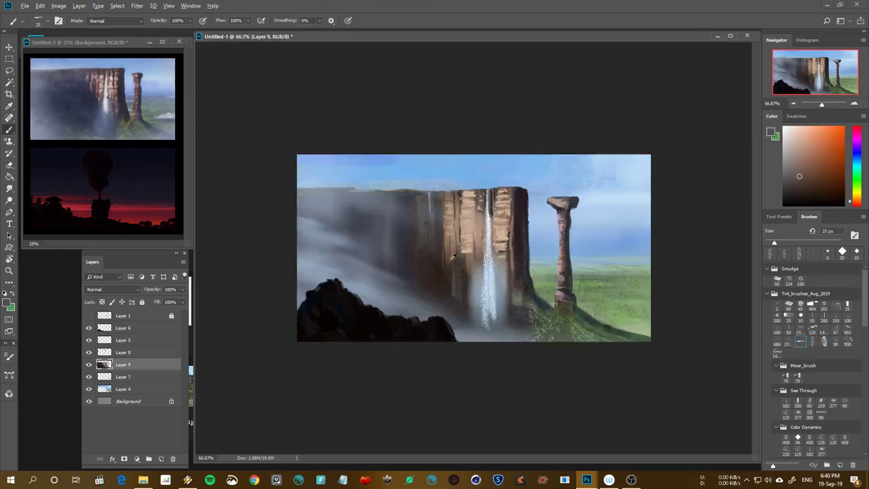
{"action": "left_click", "coordinate": [465, 266], "text": "alt"}
{"action": "key", "text": "bracketleft"}
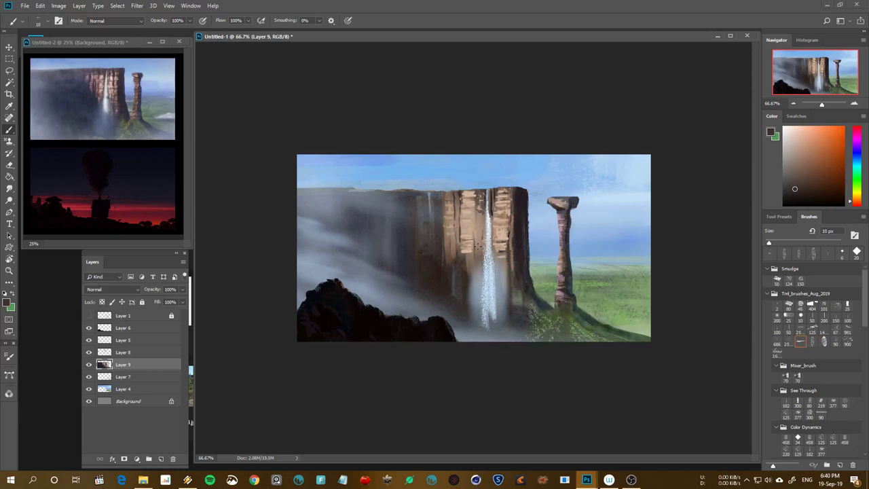
{"action": "key", "text": "bracketright"}
{"action": "key", "text": "bracketright"}
{"action": "key", "text": "bracketright"}
Sample several lighter and darker cliff browns and narrow the brush slightly
{"action": "left_click", "coordinate": [485, 203], "text": "alt"}
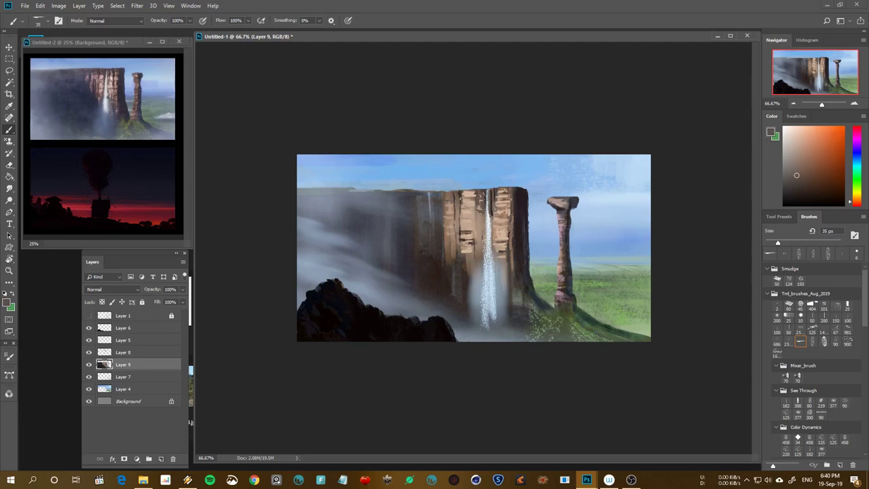
{"action": "left_click", "coordinate": [464, 223], "text": "alt"}
{"action": "left_click", "coordinate": [463, 222], "text": "alt"}
{"action": "key", "text": "bracketleft"}
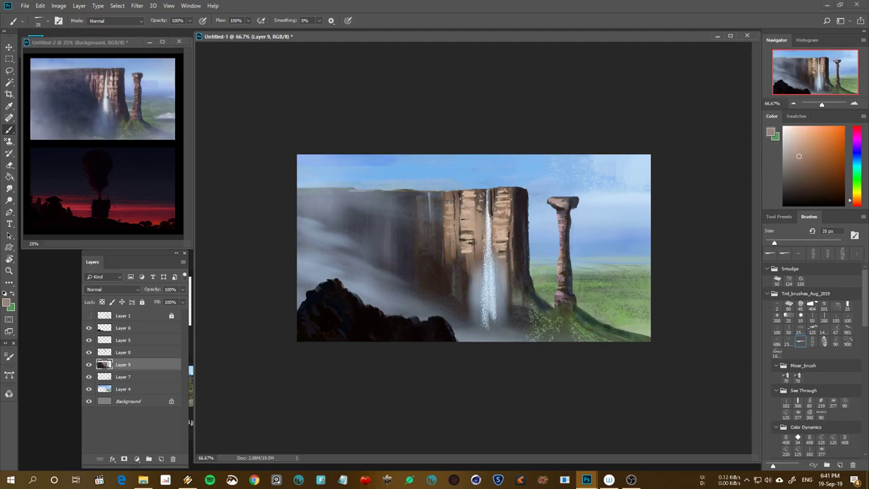
{"action": "left_click", "coordinate": [520, 201], "text": "alt"}
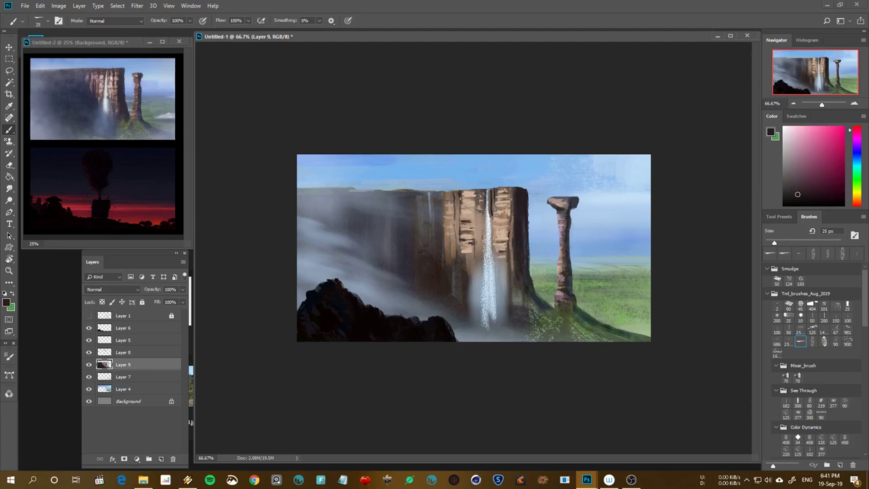
{"action": "left_click", "coordinate": [467, 228], "text": "alt"}
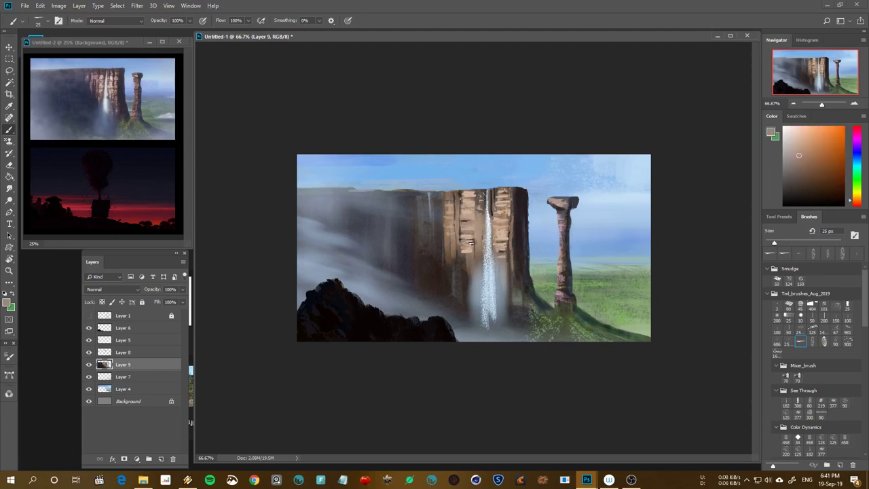
{"action": "left_click", "coordinate": [494, 204], "text": "alt"}
Paint dark strokes left of the waterfall and extend the waterfall upward, then mirror the canvas
{"action": "mouse_move", "coordinate": [474, 210]}
{"action": "left_mouse_down"}
{"action": "mouse_move", "coordinate": [484, 227]}
{"action": "mouse_move", "coordinate": [485, 208]}
{"action": "left_mouse_up"}
{"action": "left_click", "coordinate": [517, 198], "text": "alt"}
{"action": "left_click", "coordinate": [489, 191], "text": "alt"}
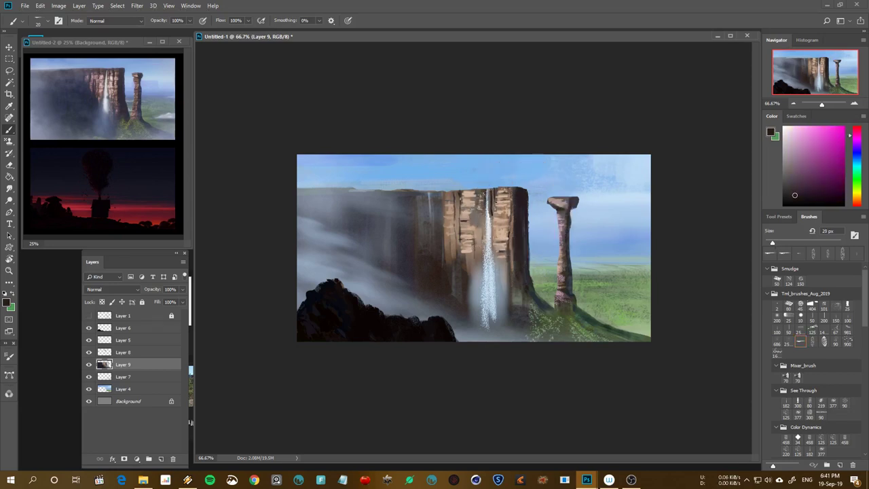
{"action": "left_click_drag", "start_coordinate": [492, 193], "coordinate": [477, 224]}
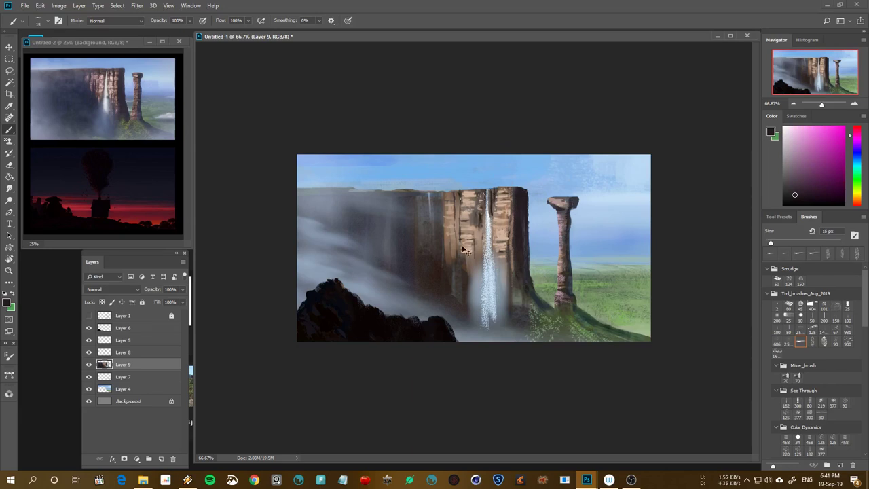
{"action": "key", "text": "ctrl+shift+h"}
{"action": "left_click", "coordinate": [480, 215], "text": "alt"}
Paint light tan strokes beside the waterfall with a 25 px brush and merge Layers 8 and 9
{"action": "key", "text": "bracketright"}
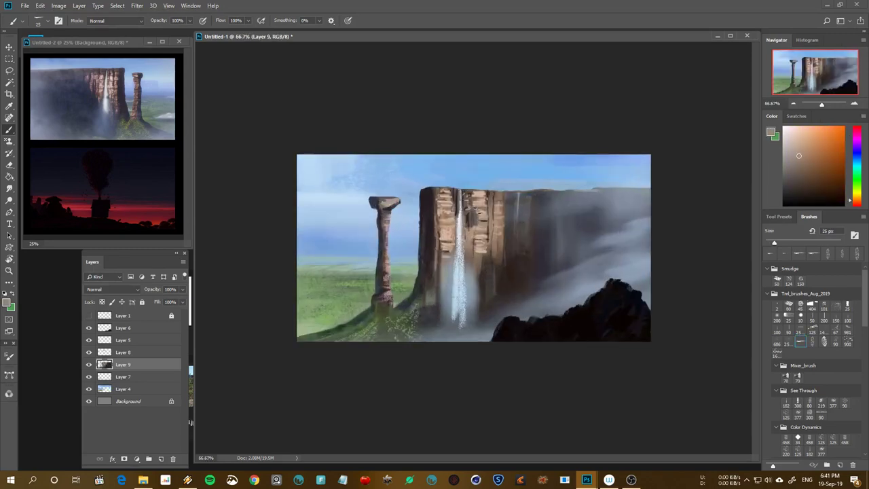
{"action": "left_click_drag", "start_coordinate": [480, 216], "coordinate": [467, 233]}
{"action": "left_click", "coordinate": [126, 354], "text": "ctrl"}
{"action": "key", "text": "ctrl+e"}
{"action": "key", "text": "ctrl+shift+h"}
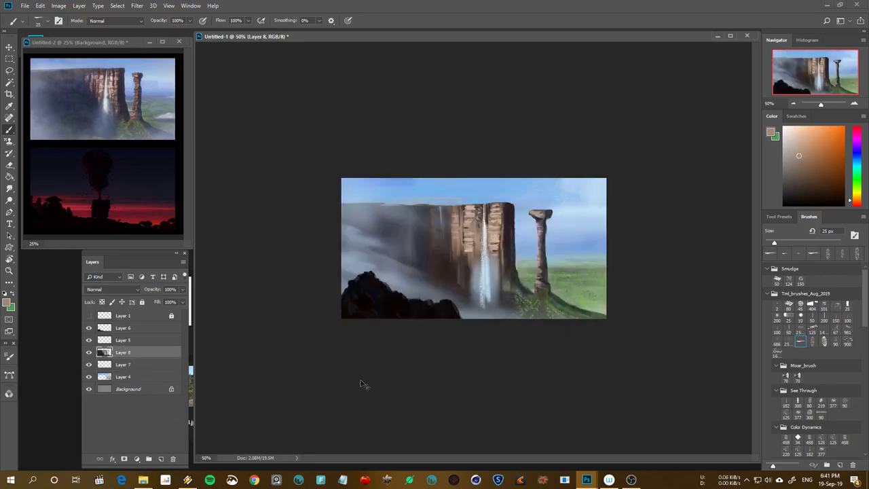
{"action": "key", "text": "ctrl+minus"}
{"action": "key", "text": "ctrl+minus"}
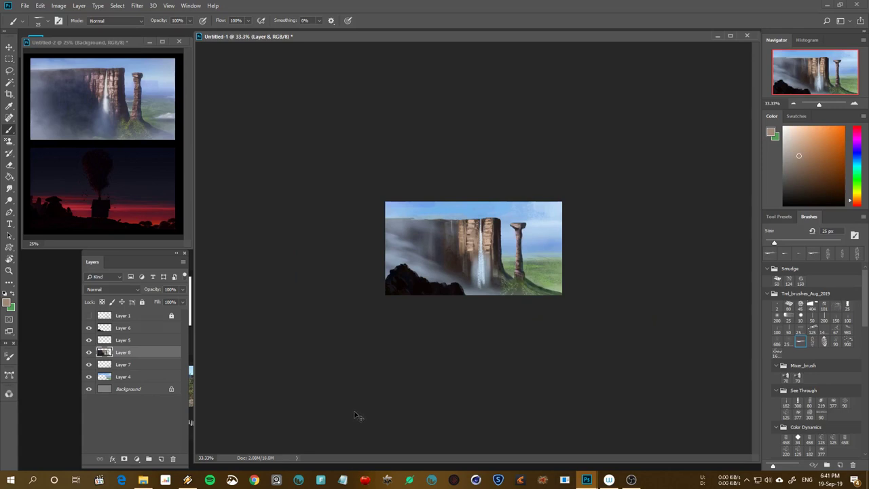
{"action": "key", "text": "ctrl+plus"}
{"action": "key", "text": "ctrl+plus"}
Fade the fog on Layer 5 to 62% opacity and reselect the merged Layer 8
{"action": "key", "text": "v"}
{"action": "left_click", "coordinate": [317, 267]}
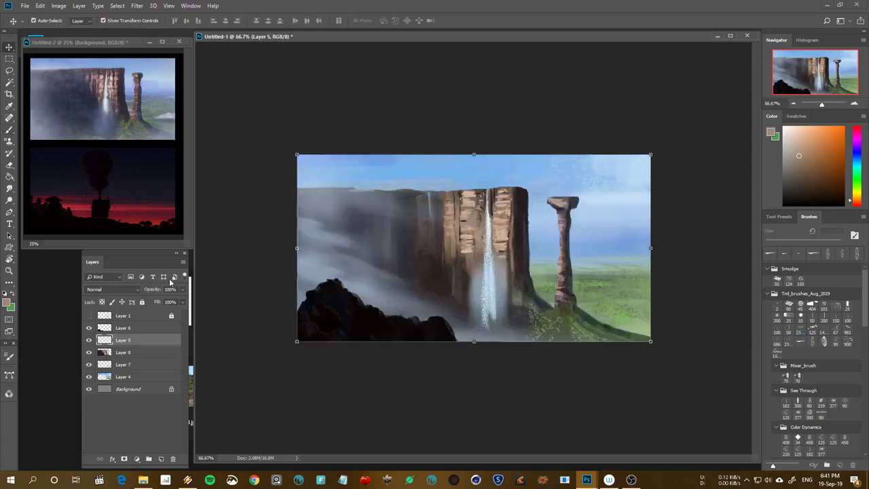
{"action": "left_click_drag", "start_coordinate": [155, 290], "coordinate": [136, 292]}
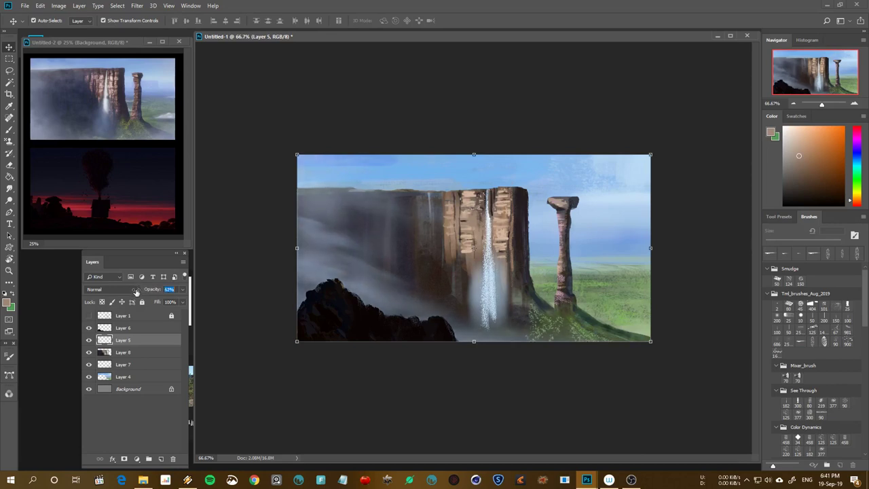
{"action": "key", "text": "ctrl+minus"}
{"action": "left_click", "coordinate": [431, 387]}
{"action": "key", "text": "b"}
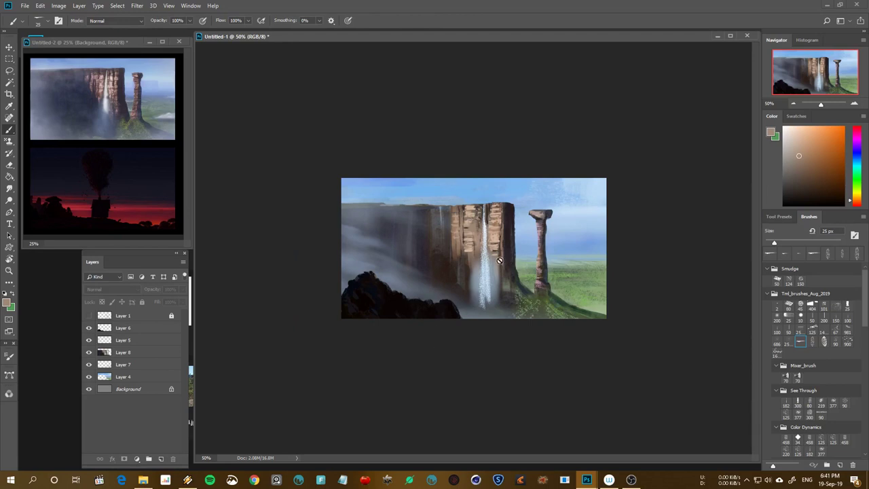
{"action": "key", "text": "v"}
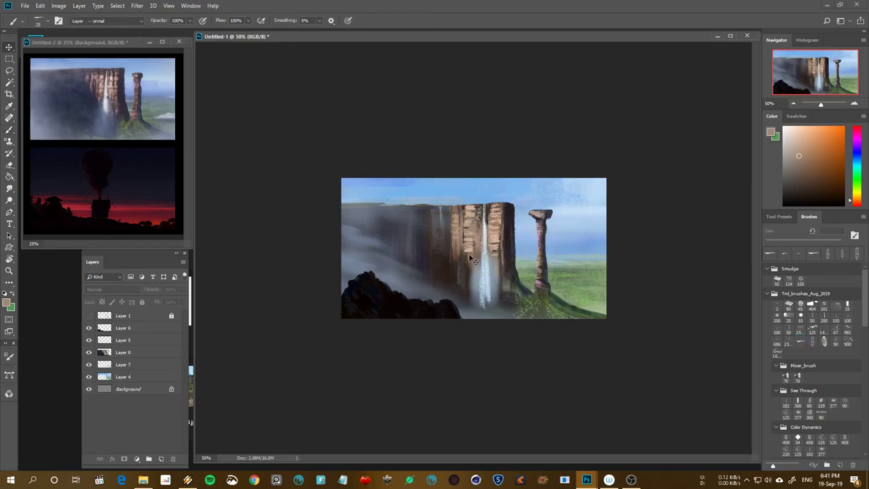
{"action": "left_click", "coordinate": [490, 263]}
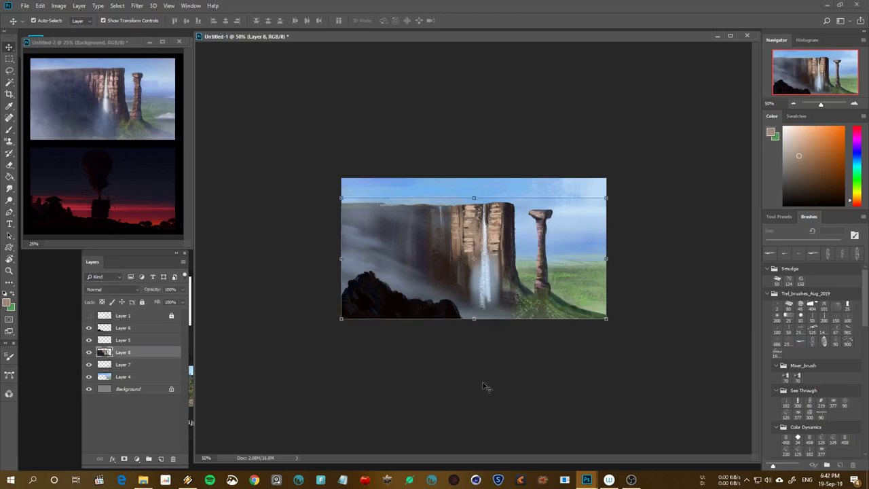
Adjust the panel area, return to the Brush tool, and zoom the painting to 66.67%
{"action": "left_click", "coordinate": [631, 479]}
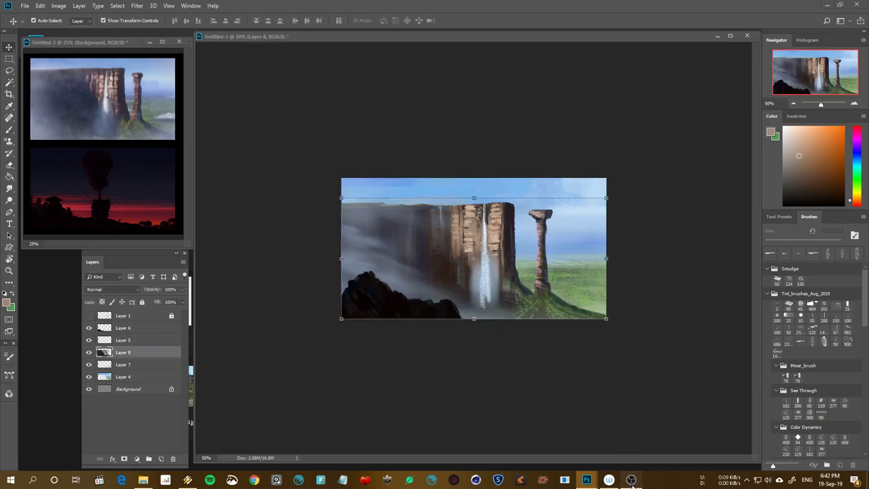
{"action": "left_click_drag", "start_coordinate": [631, 479], "coordinate": [648, 418]}
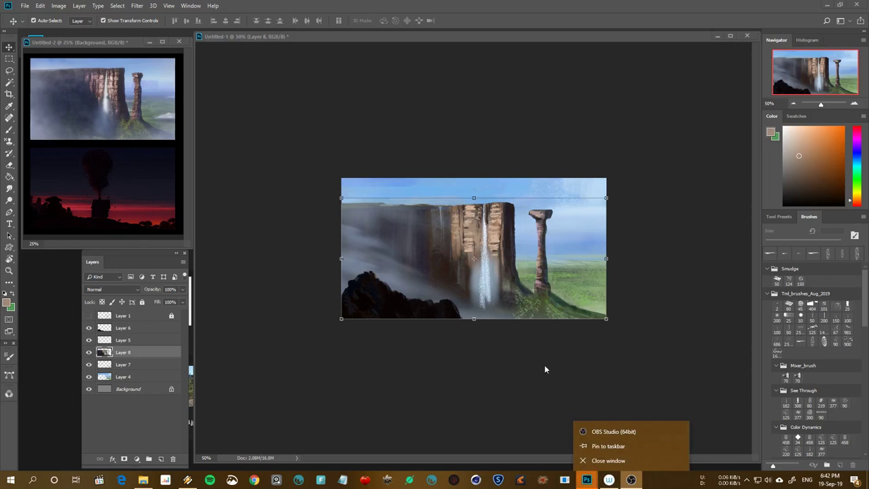
{"action": "left_click", "coordinate": [11, 60]}
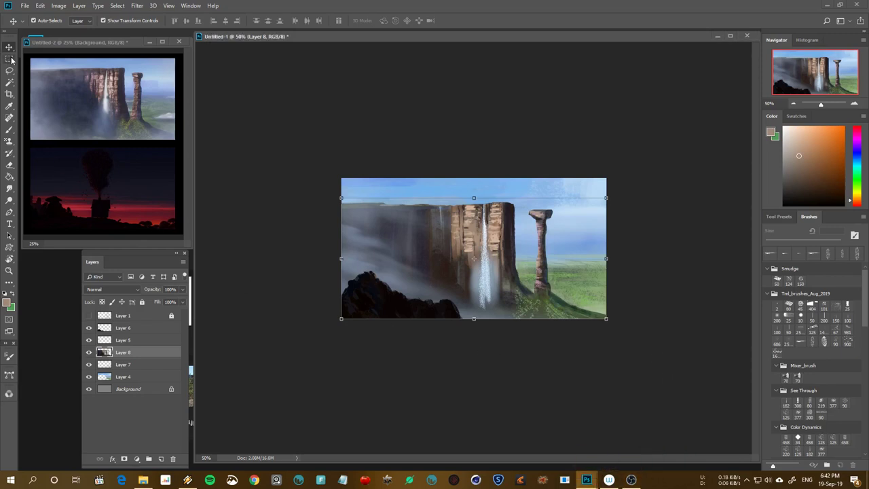
{"action": "key", "text": "b"}
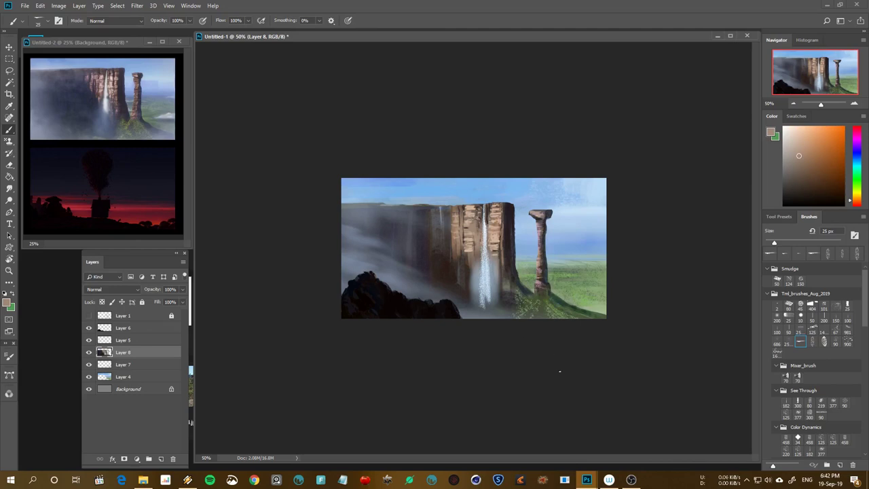
{"action": "key", "text": "ctrl+plus"}
{"action": "key", "text": "v"}
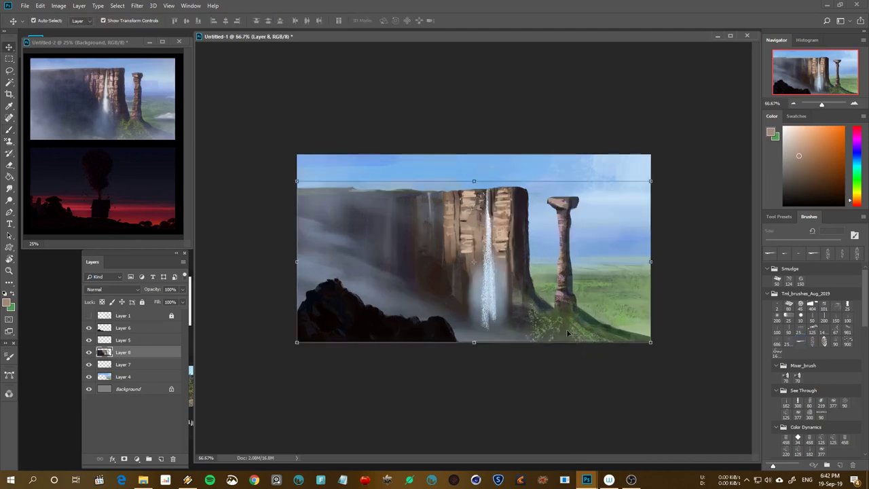
{"action": "key", "text": "b"}
Choose a dark navy paint colour and a Color Dynamics brush preset
{"action": "left_click", "coordinate": [613, 325], "text": "alt"}
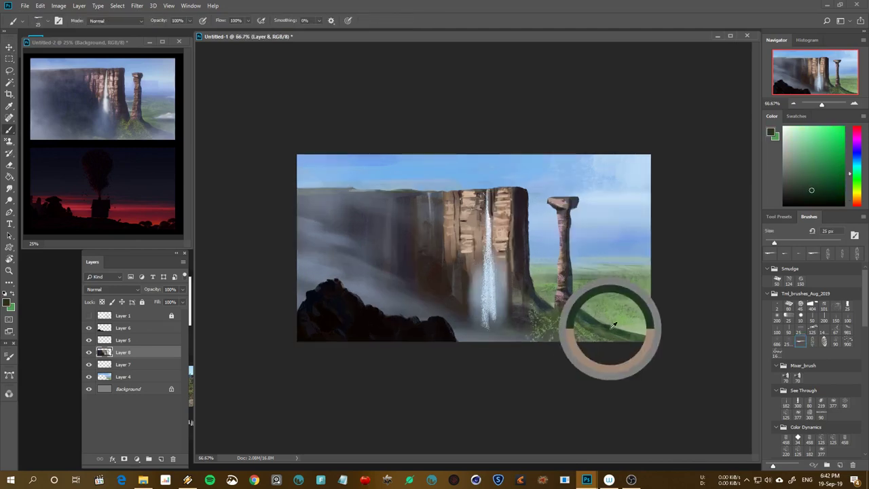
{"action": "left_click_drag", "start_coordinate": [854, 178], "coordinate": [854, 158]}
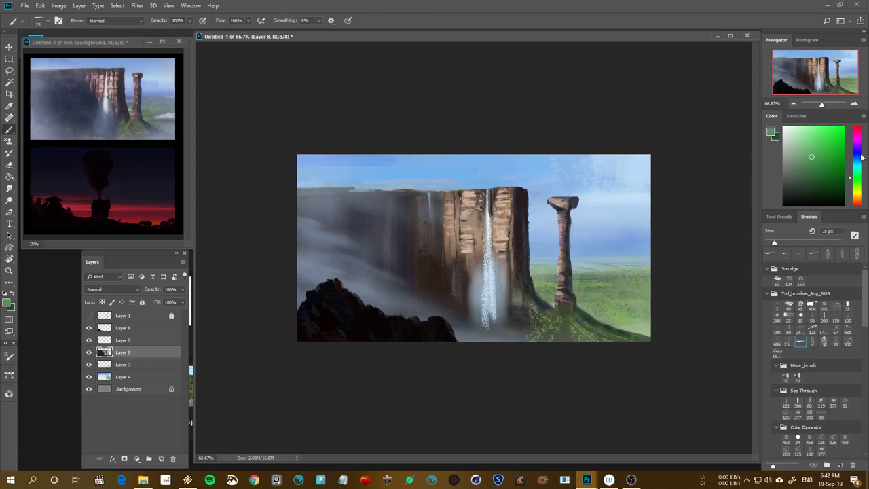
{"action": "left_click", "coordinate": [824, 193]}
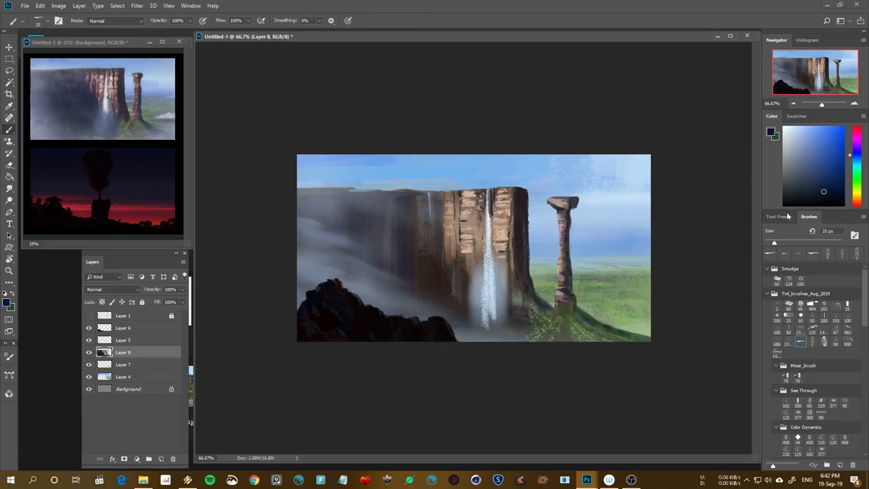
{"action": "key", "text": "x"}
{"action": "key", "text": "x"}
{"action": "left_click", "coordinate": [798, 438]}
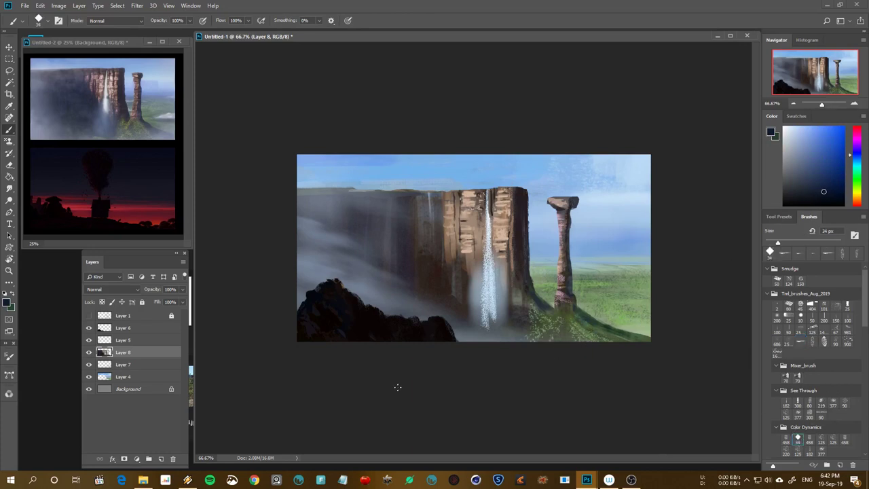
Compare Layer 8 by toggling it, then add a new empty Layer 9 above it
{"action": "left_click", "coordinate": [89, 351]}
{"action": "left_click", "coordinate": [123, 366]}
{"action": "left_click", "coordinate": [138, 355]}
{"action": "key", "text": "ctrl+shift+alt+n"}
{"action": "key", "text": "bracketleft"}
{"action": "key", "text": "bracketleft"}
Sample light green and paint fine grass strokes on the slope with an 8 px brush
{"action": "key", "text": "bracketleft"}
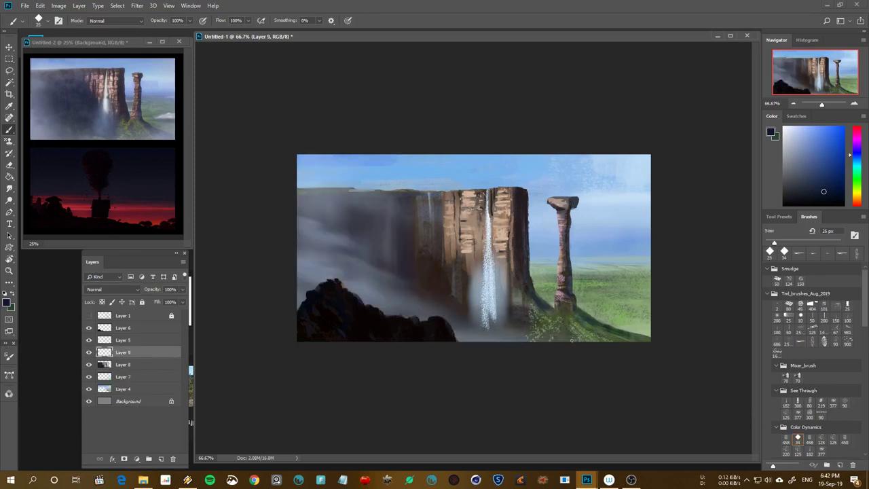
{"action": "key", "text": "bracketleft"}
{"action": "key", "text": "bracketleft"}
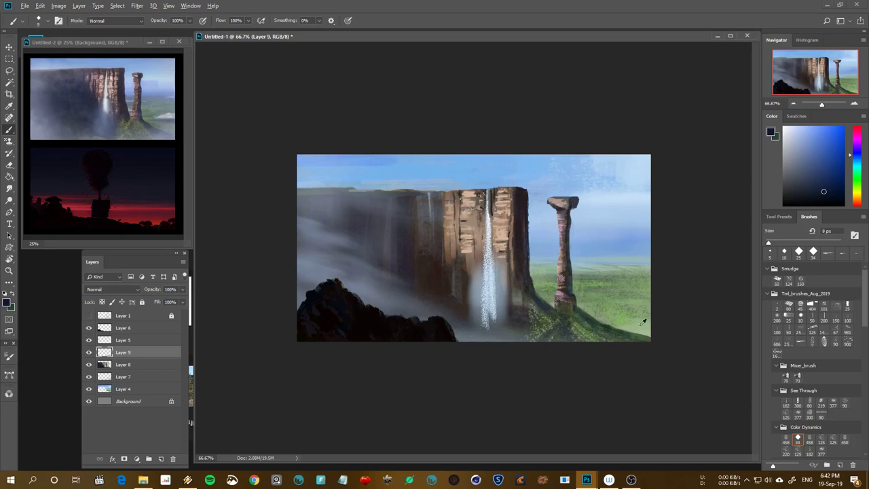
{"action": "left_click", "coordinate": [638, 327], "text": "alt"}
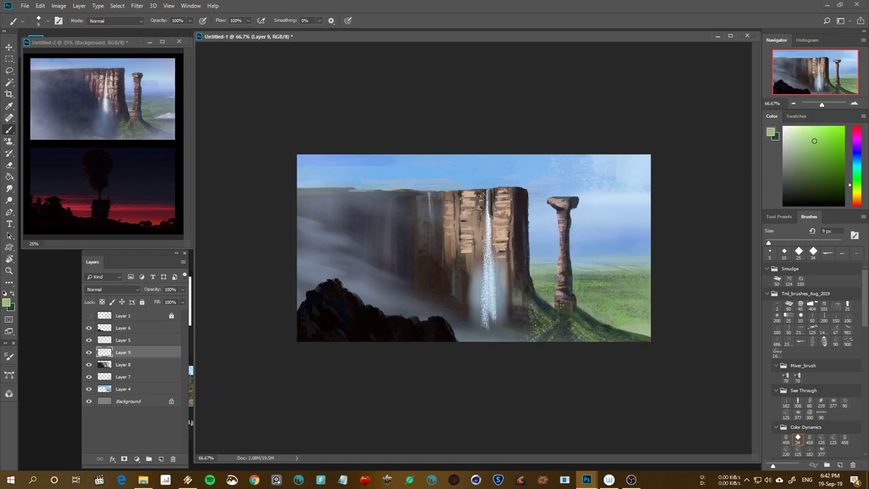
{"action": "left_click_drag", "start_coordinate": [551, 339], "coordinate": [559, 332]}
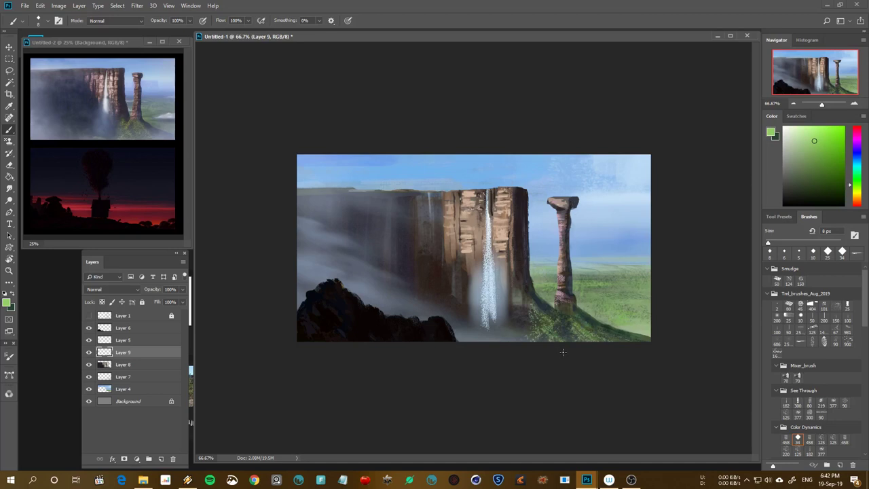
{"action": "left_click", "coordinate": [435, 331], "text": "ctrl"}
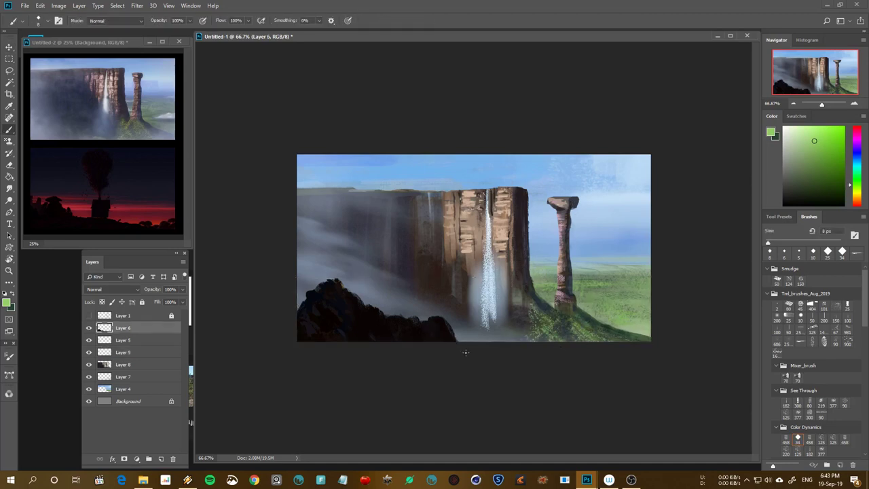
Lasso the foreground rocks, shift them about 55 px left, and make them slightly shorter
{"action": "key", "text": "l"}
{"action": "left_click_drag", "start_coordinate": [458, 314], "coordinate": [381, 343]}
{"action": "key", "text": "ctrl+t"}
{"action": "left_click_drag", "start_coordinate": [471, 316], "coordinate": [436, 316]}
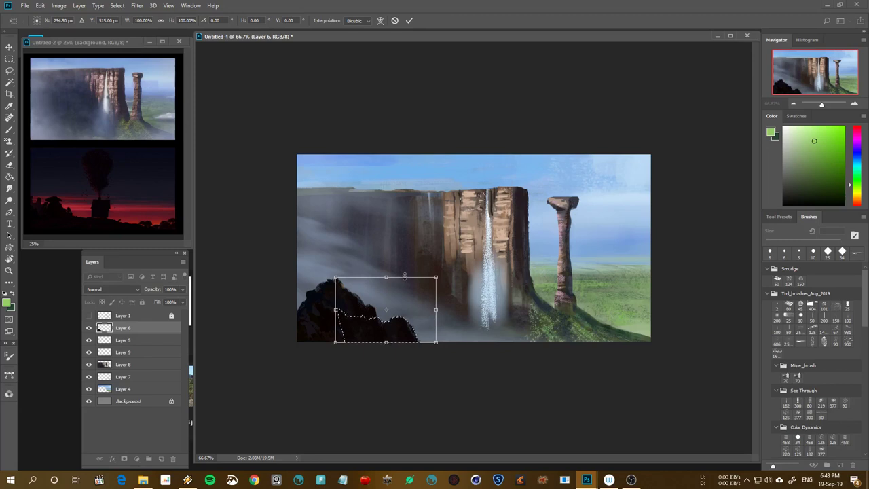
{"action": "left_click_drag", "start_coordinate": [386, 276], "coordinate": [386, 288]}
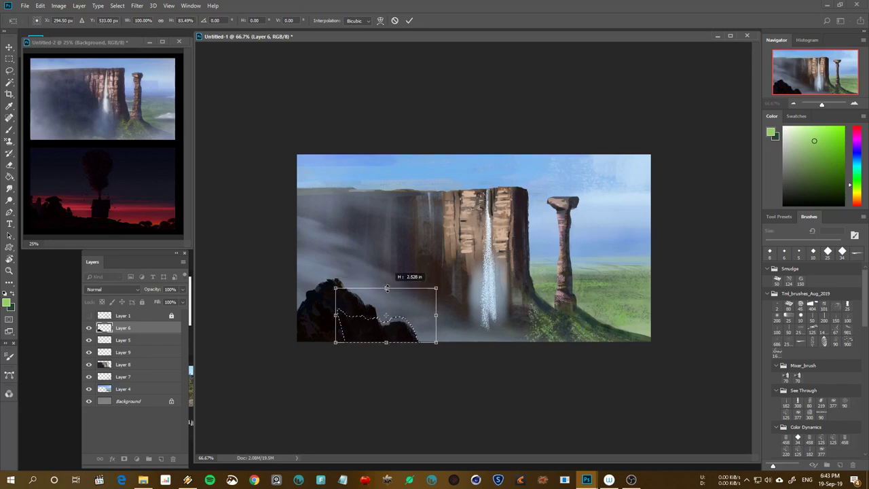
{"action": "left_click", "coordinate": [409, 21]}
Invert the selection and paint blue-grey mist over the rock top with a large soft brush
{"action": "key", "text": "ctrl+shift+i"}
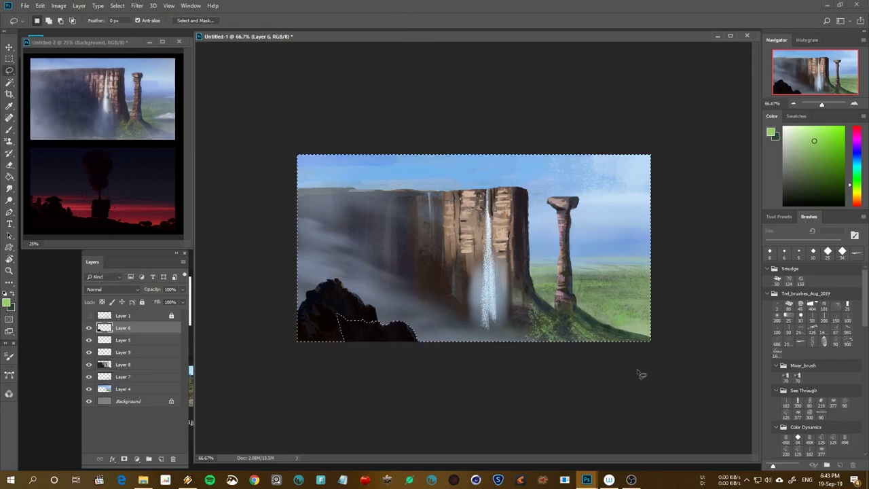
{"action": "key", "text": "b"}
{"action": "left_click", "coordinate": [779, 318]}
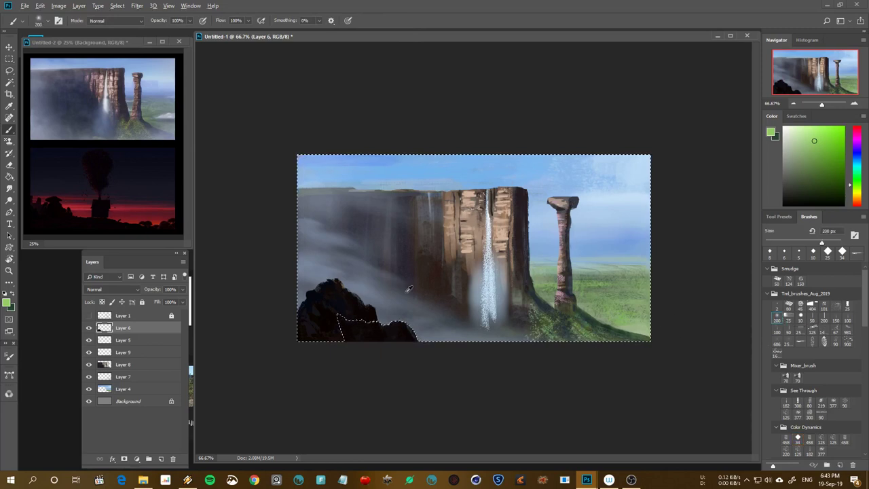
{"action": "left_click", "coordinate": [375, 288], "text": "alt"}
{"action": "left_click_drag", "start_coordinate": [358, 324], "coordinate": [369, 329]}
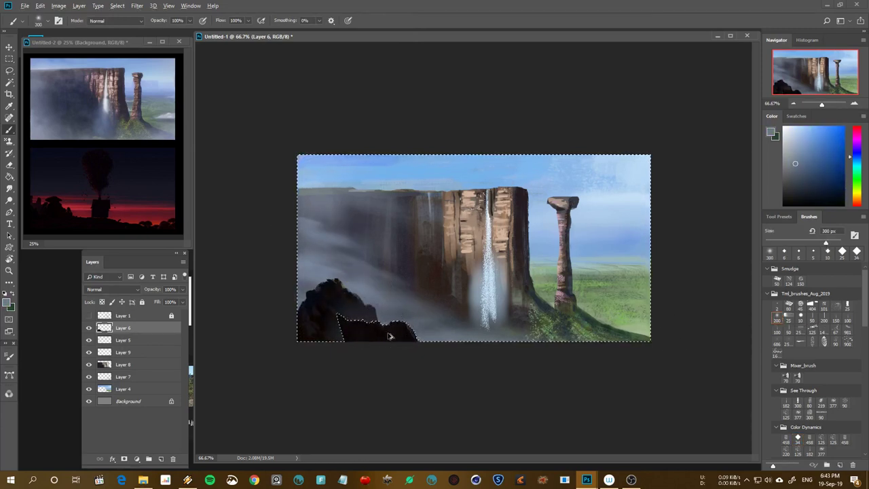
{"action": "left_click_drag", "start_coordinate": [378, 310], "coordinate": [396, 317]}
{"action": "key", "text": "ctrl+d"}
Check the composition mirrored and zoomed out, trying and undoing a lighter mist stroke
{"action": "key", "text": "ctrl+shift+h"}
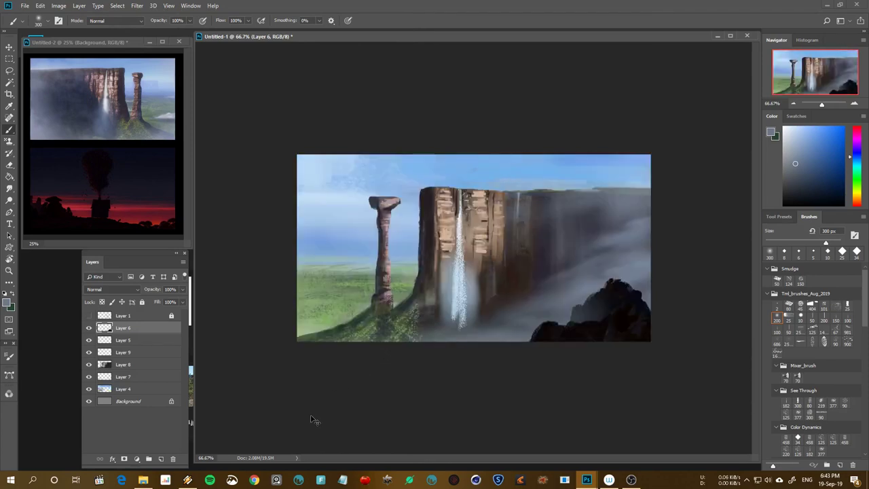
{"action": "key", "text": "ctrl+minus"}
{"action": "key", "text": "ctrl+shift+h"}
{"action": "key", "text": "ctrl+plus"}
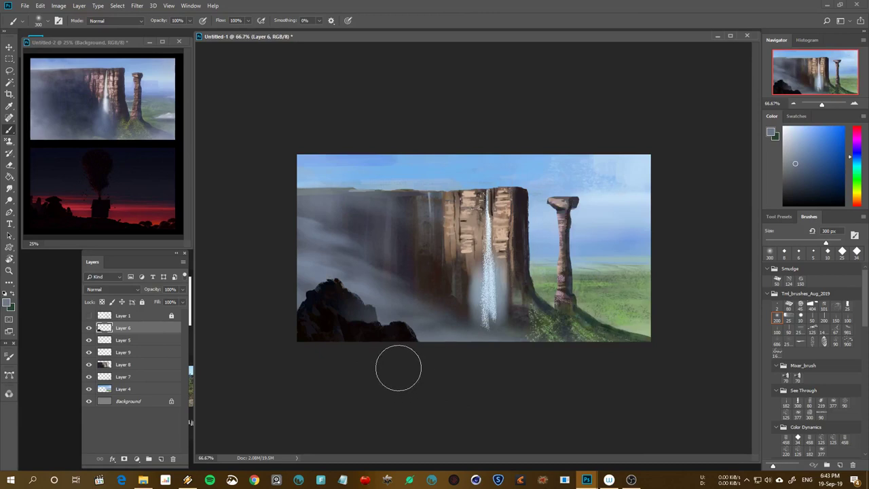
{"action": "left_click_drag", "start_coordinate": [387, 310], "coordinate": [360, 285]}
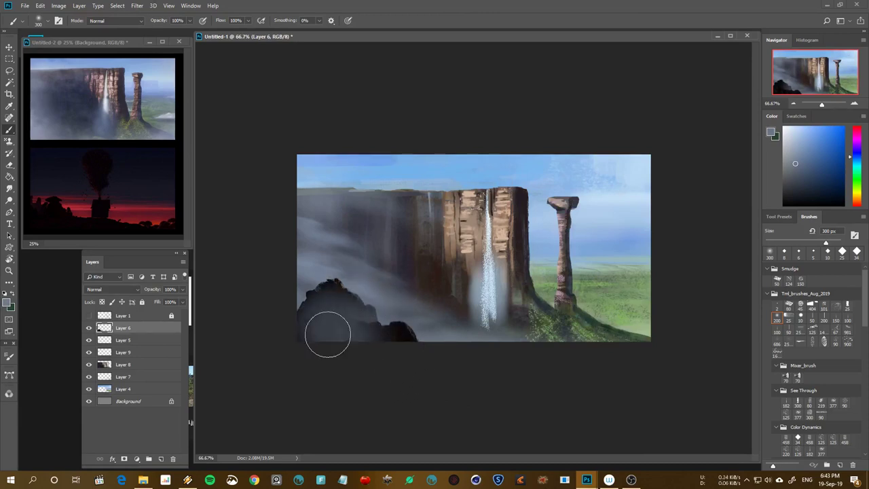
{"action": "key", "text": "ctrl+z"}
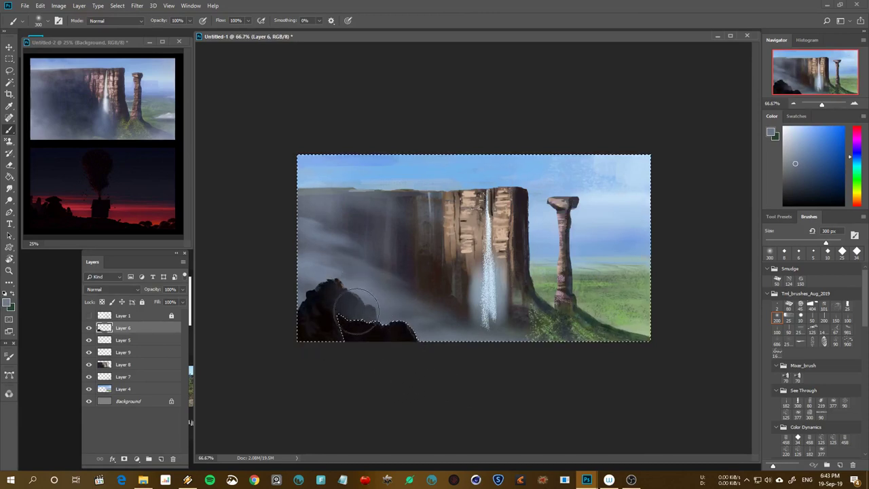
{"action": "key", "text": "ctrl+shift+h"}
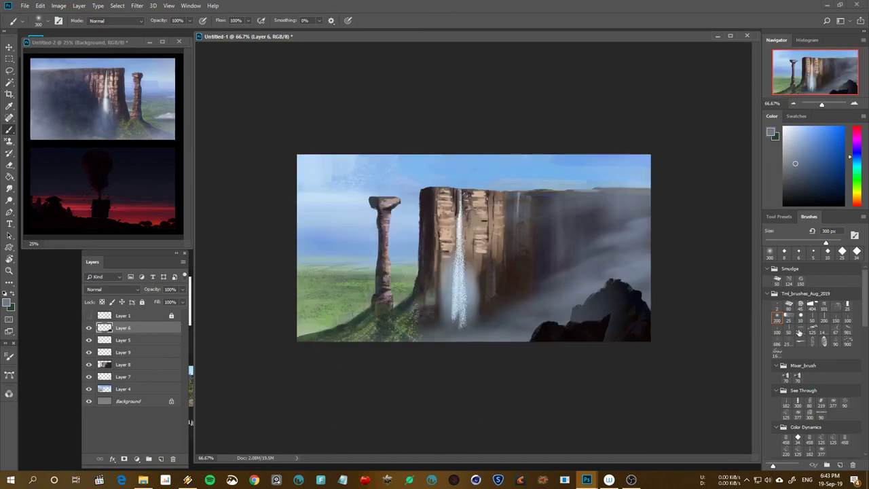
Set up a smaller 30 px textured brush with a very dark blue colour
{"action": "left_click", "coordinate": [824, 340]}
{"action": "key", "text": "d"}
{"action": "key", "text": "bracketleft"}
{"action": "key", "text": "bracketleft"}
{"action": "key", "text": "bracketleft"}
{"action": "key", "text": "bracketleft"}
{"action": "key", "text": "bracketleft"}
{"action": "key", "text": "bracketleft"}
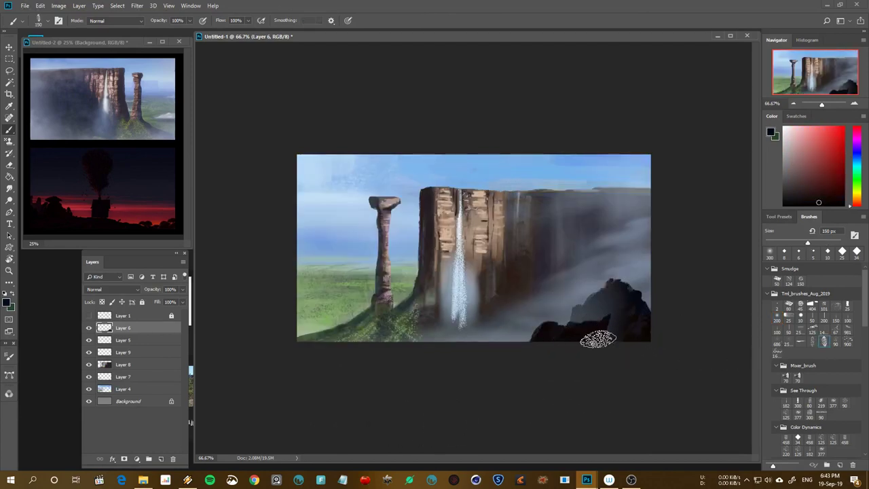
{"action": "key", "text": "bracketleft"}
{"action": "key", "text": "bracketleft"}
{"action": "key", "text": "bracketleft"}
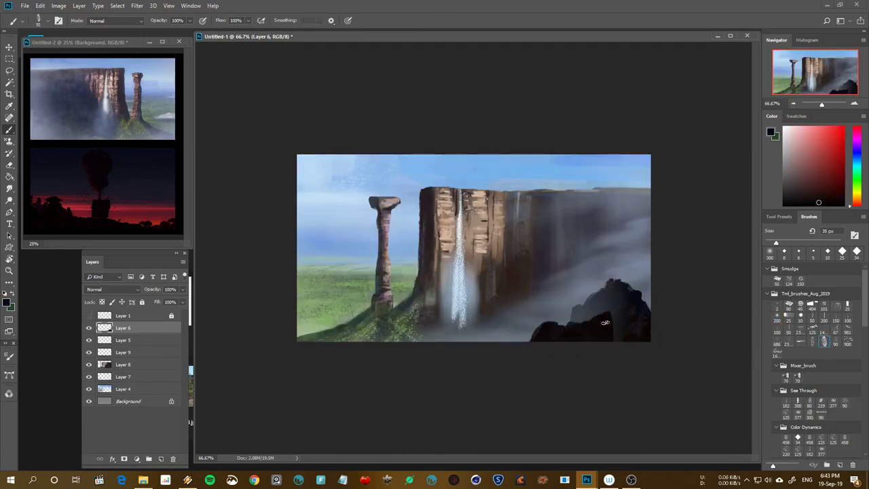
{"action": "key", "text": "bracketleft"}
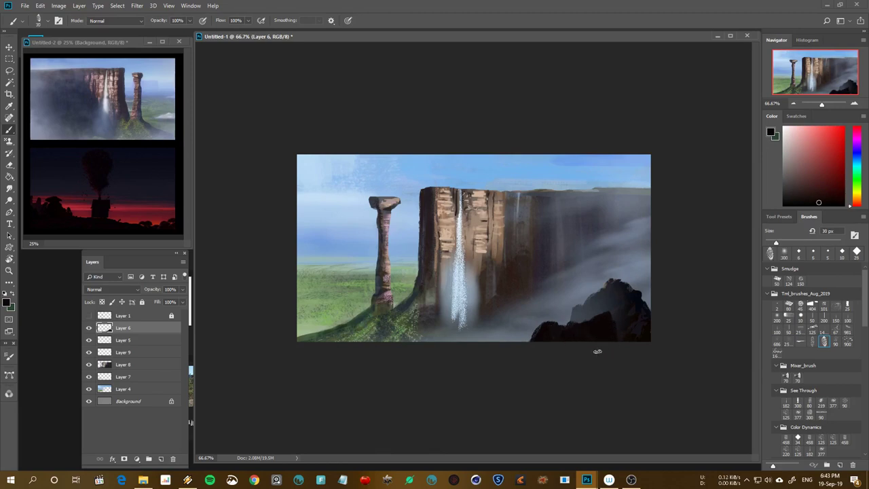
{"action": "key", "text": "ctrl+shift+h"}
{"action": "left_click", "coordinate": [307, 307], "text": "alt"}
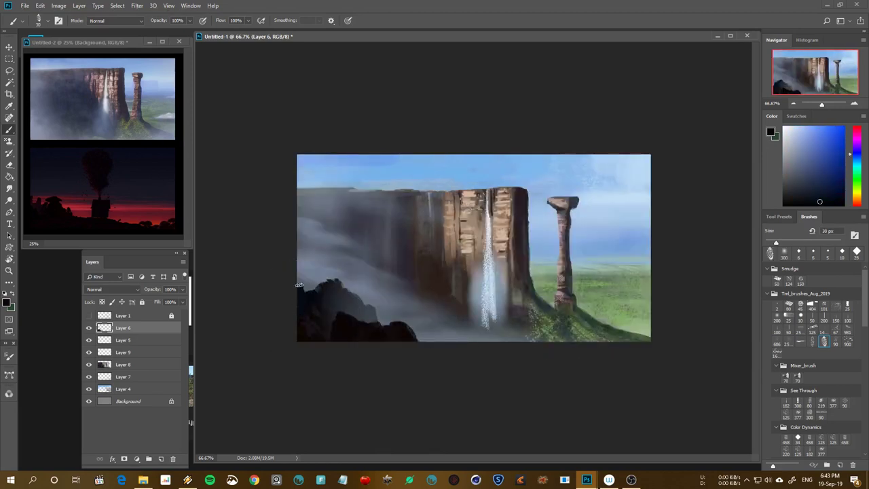
{"action": "left_click", "coordinate": [322, 291], "text": "alt"}
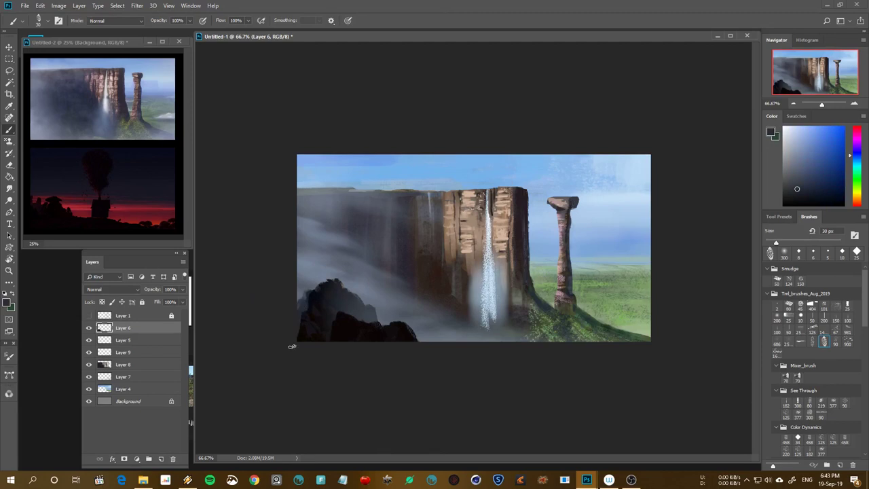
{"action": "key", "text": "ctrl+minus"}
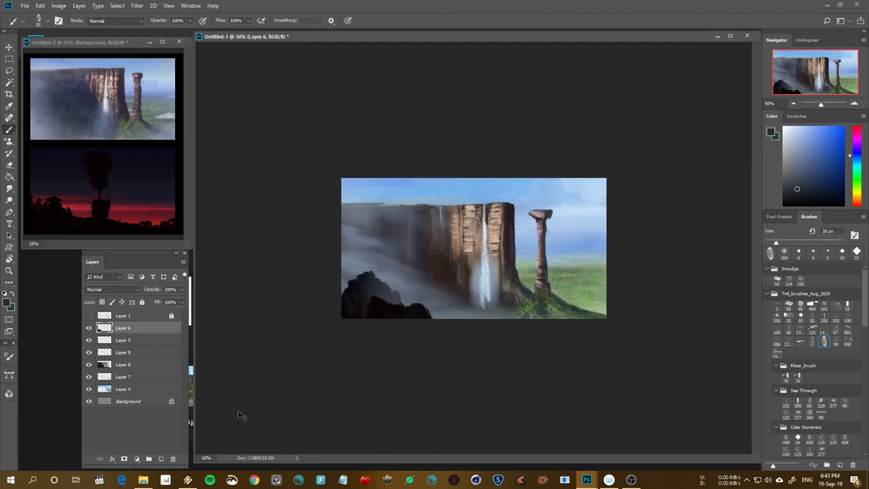
{"action": "key", "text": "ctrl+minus"}
{"action": "key", "text": "ctrl+shift+h"}
{"action": "key", "text": "ctrl+shift+h"}
{"action": "key", "text": "ctrl+plus"}
{"action": "key", "text": "ctrl+plus"}
{"action": "left_click", "coordinate": [349, 330], "text": "alt"}
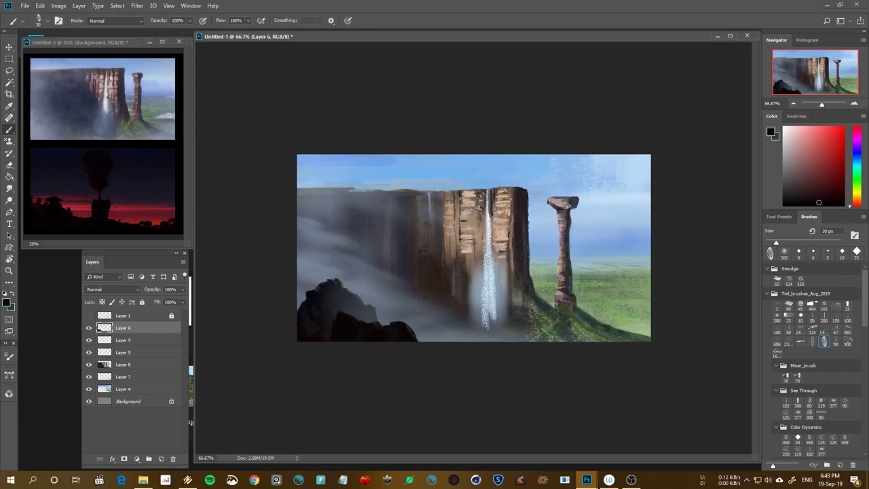
{"action": "key", "text": "v"}
{"action": "left_click", "coordinate": [469, 210]}
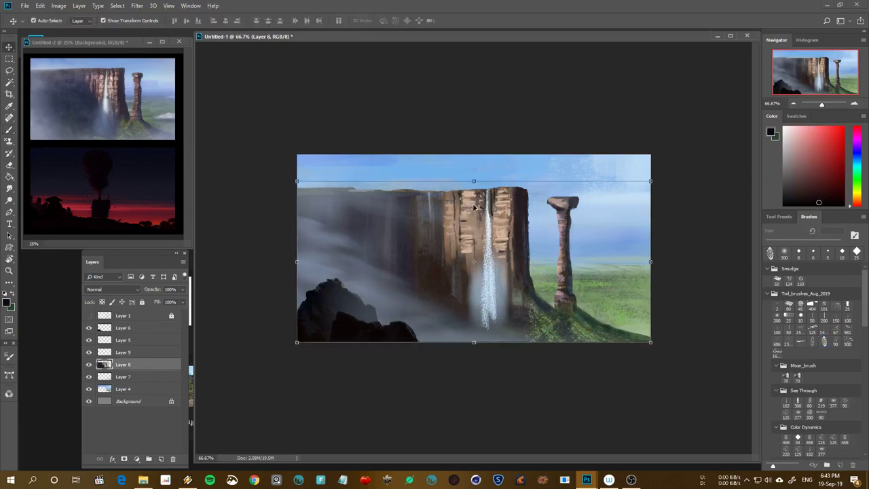
{"action": "key", "text": "b"}
{"action": "key", "text": "ctrl+1"}
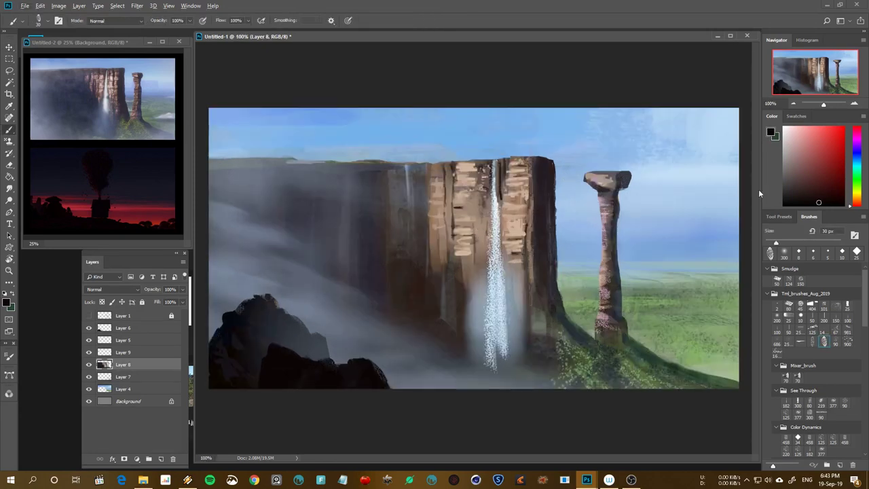
{"action": "left_click", "coordinate": [808, 193]}
{"action": "left_click", "coordinate": [107, 365], "text": "ctrl"}
{"action": "left_click", "coordinate": [105, 364], "text": "ctrl"}
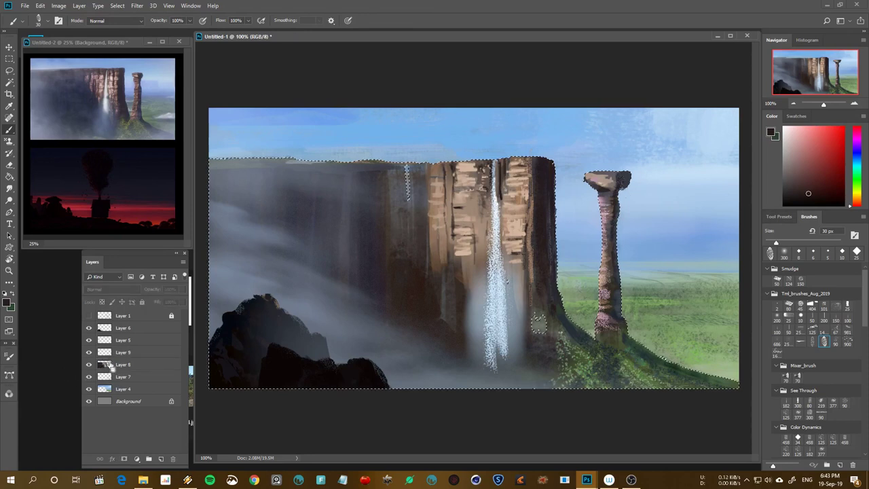
{"action": "key", "text": "ctrl+d"}
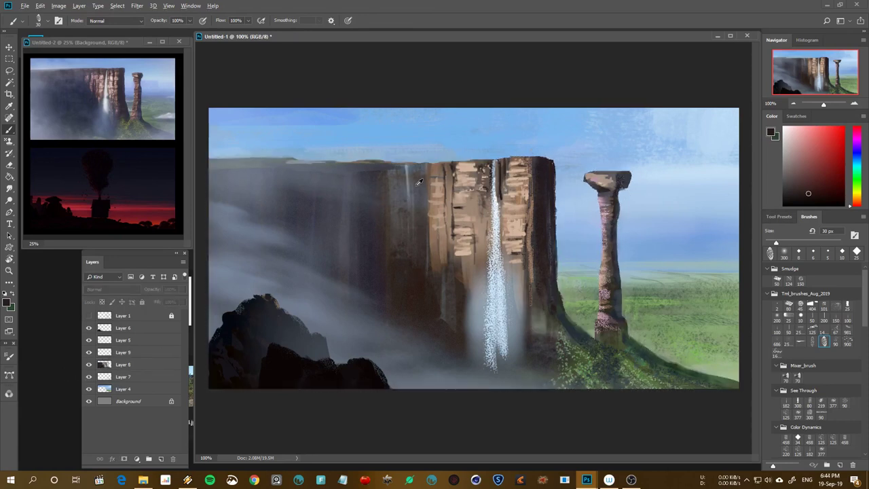
{"action": "left_click", "coordinate": [415, 182], "text": "alt"}
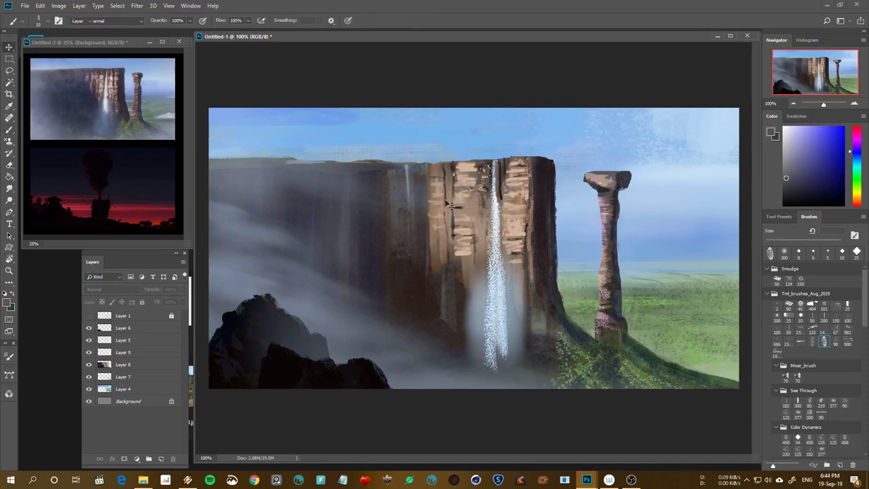
{"action": "left_click", "coordinate": [470, 177], "text": "alt"}
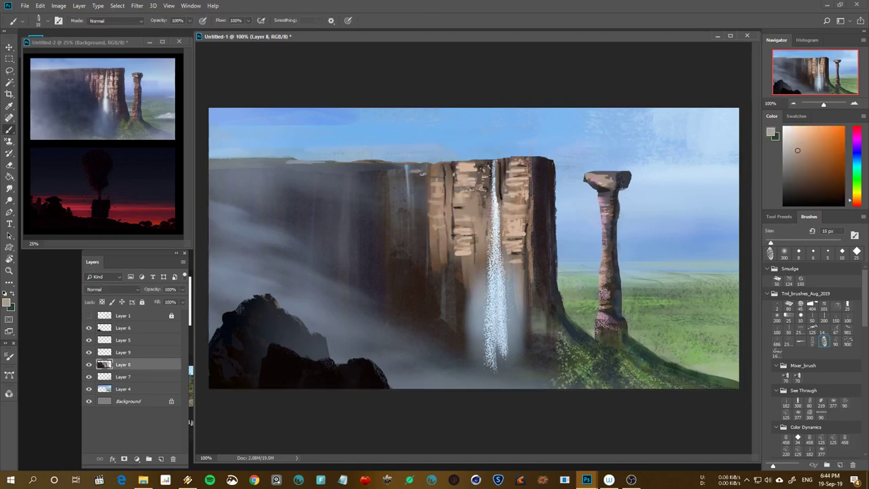
Add light strokes along the cliff's top edge and small dark magenta-brown marks on the cliff face
{"action": "left_click_drag", "start_coordinate": [409, 183], "coordinate": [422, 188]}
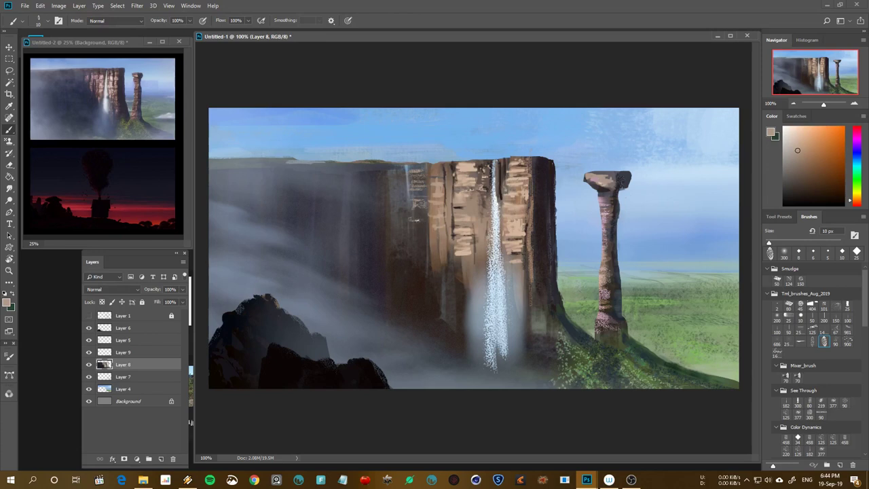
{"action": "left_click", "coordinate": [422, 219], "text": "alt"}
{"action": "key", "text": "bracketright"}
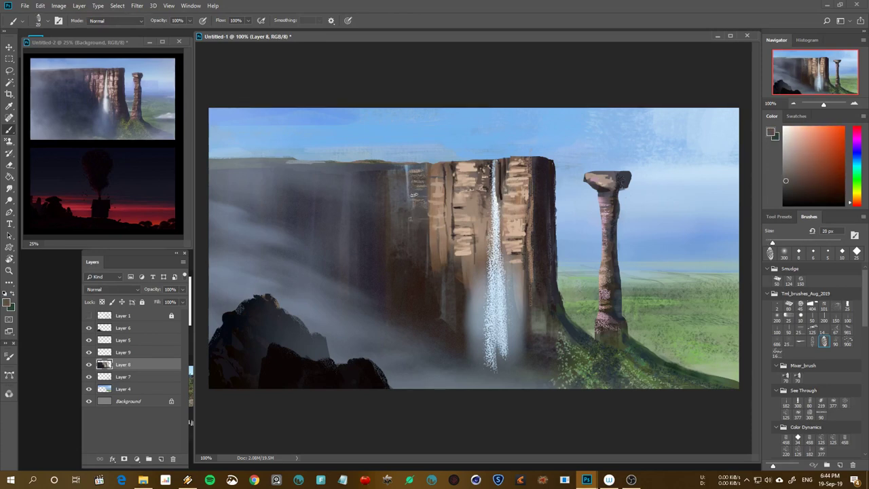
{"action": "left_click", "coordinate": [505, 184], "text": "alt"}
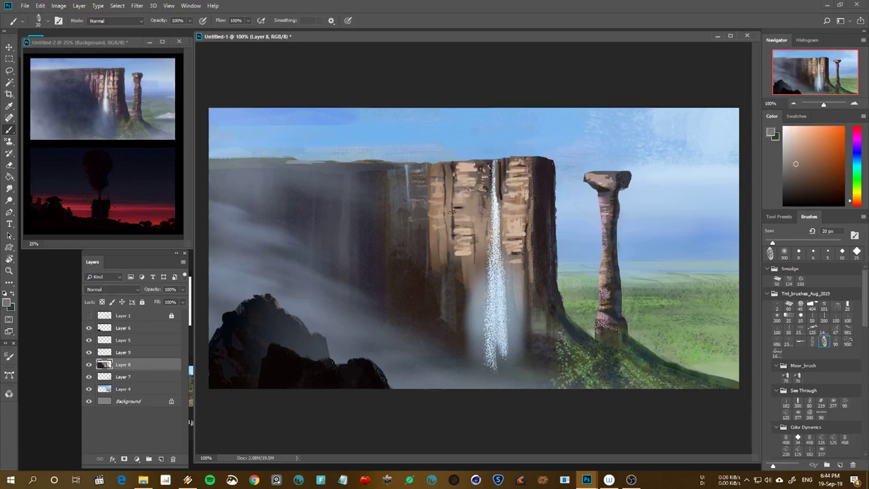
{"action": "key", "text": "bracketleft"}
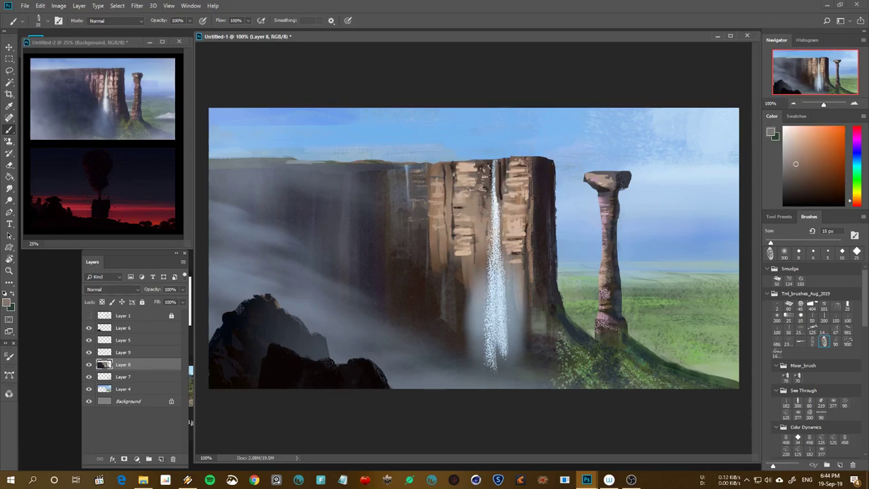
{"action": "left_click", "coordinate": [548, 208], "text": "alt"}
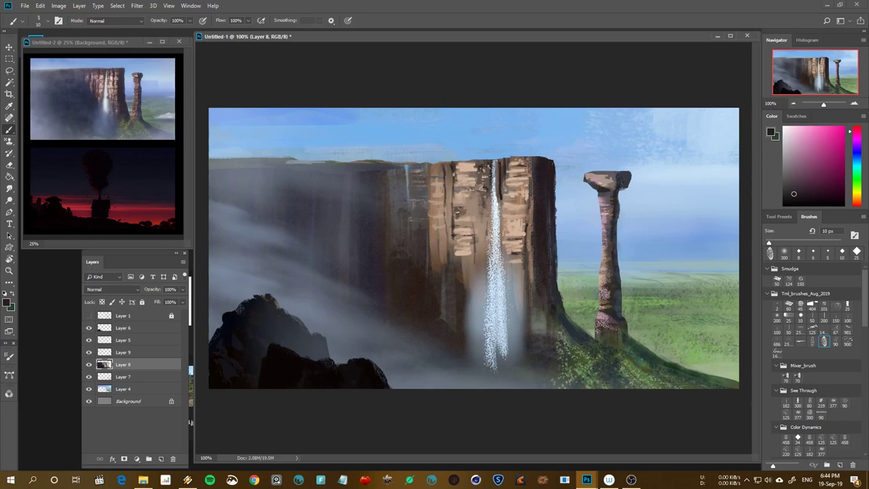
{"action": "left_click_drag", "start_coordinate": [458, 194], "coordinate": [462, 195]}
Paint three thin near-white streaks down the lower waterfall with a 25 px brush
{"action": "left_click", "coordinate": [471, 202], "text": "alt"}
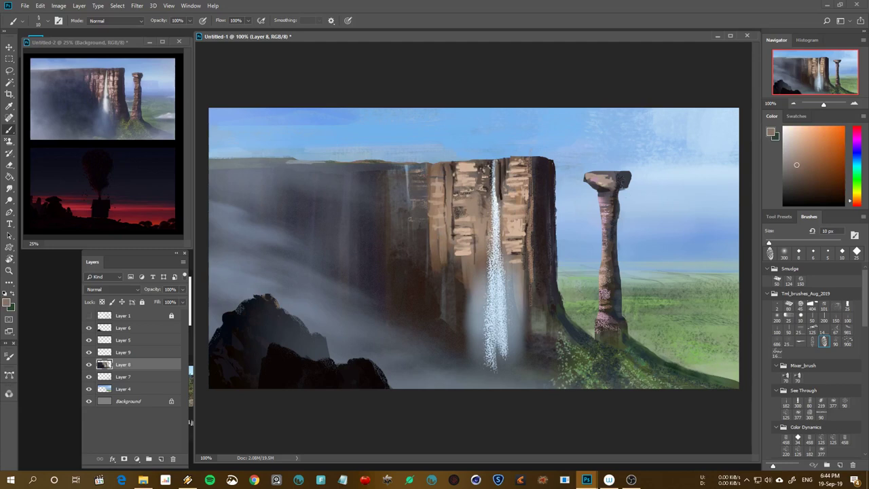
{"action": "left_click", "coordinate": [502, 175], "text": "alt"}
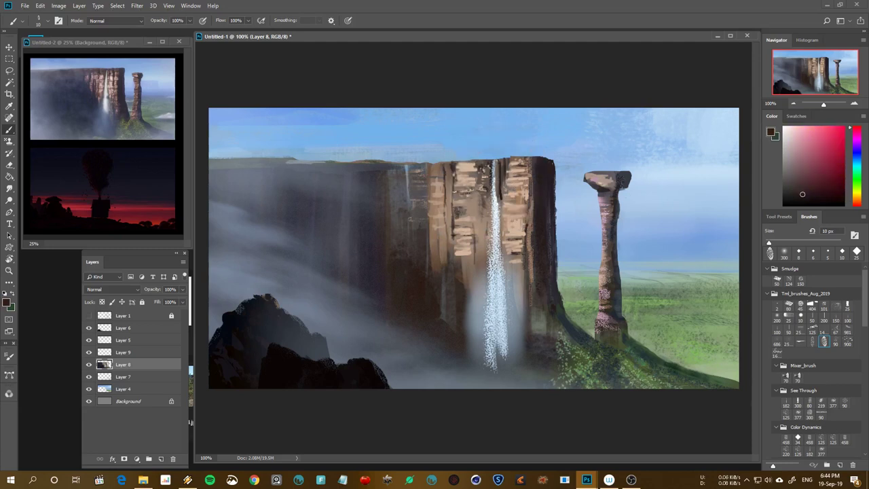
{"action": "left_click", "coordinate": [467, 182], "text": "alt"}
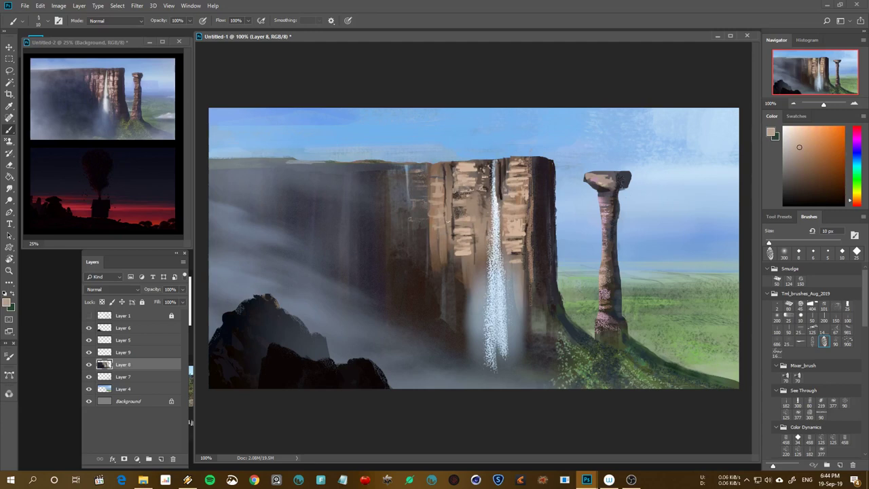
{"action": "left_click", "coordinate": [427, 285], "text": "alt"}
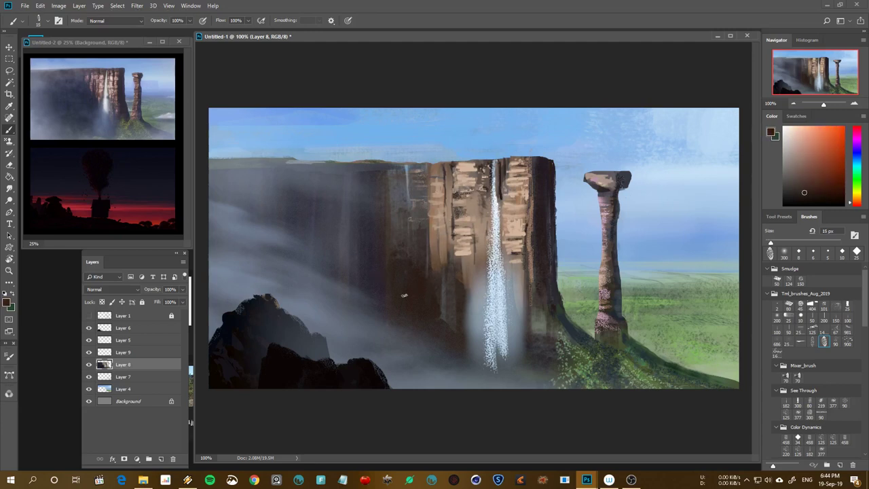
{"action": "key", "text": "bracketright"}
{"action": "left_click", "coordinate": [497, 271], "text": "alt"}
{"action": "mouse_move", "coordinate": [497, 283]}
{"action": "left_mouse_down"}
{"action": "mouse_move", "coordinate": [497, 311]}
{"action": "mouse_move", "coordinate": [494, 261]}
{"action": "left_mouse_up"}
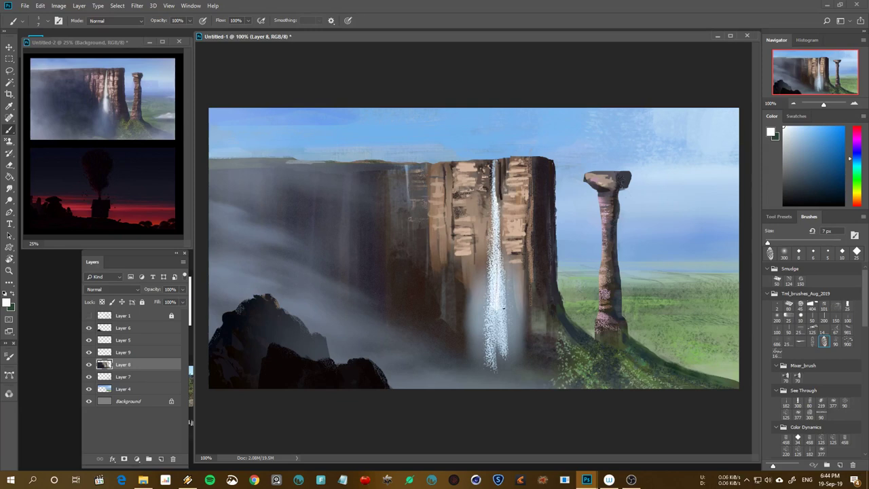
{"action": "left_click_drag", "start_coordinate": [503, 307], "coordinate": [496, 260]}
{"action": "mouse_move", "coordinate": [490, 308]}
{"action": "left_mouse_down"}
{"action": "mouse_move", "coordinate": [503, 329]}
{"action": "mouse_move", "coordinate": [498, 215]}
{"action": "left_mouse_up"}
Blend the waterfall's middle and upper streaks with the Mixer Brush, shrinking it to 4 px
{"action": "key", "text": "shift+b"}
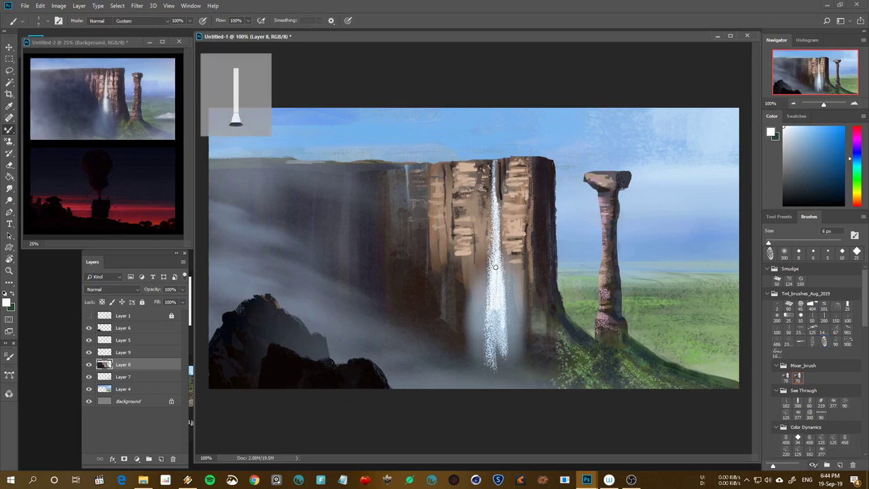
{"action": "mouse_move", "coordinate": [494, 244]}
{"action": "left_mouse_down"}
{"action": "mouse_move", "coordinate": [490, 300]}
{"action": "mouse_move", "coordinate": [501, 288]}
{"action": "mouse_move", "coordinate": [492, 347]}
{"action": "mouse_move", "coordinate": [490, 332]}
{"action": "left_mouse_up"}
{"action": "key", "text": "bracketright"}
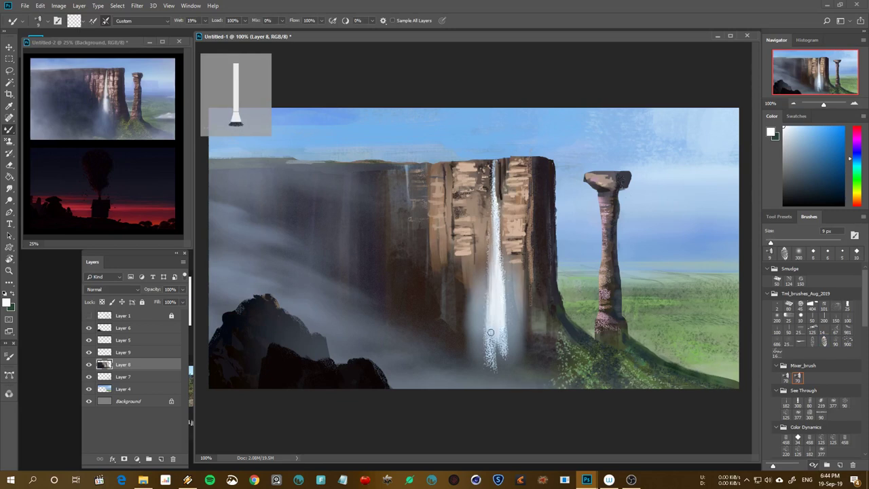
{"action": "mouse_move", "coordinate": [498, 231]}
{"action": "left_mouse_down"}
{"action": "mouse_move", "coordinate": [507, 171]}
{"action": "mouse_move", "coordinate": [501, 229]}
{"action": "left_mouse_up"}
{"action": "key", "text": "bracketleft"}
{"action": "key", "text": "bracketleft"}
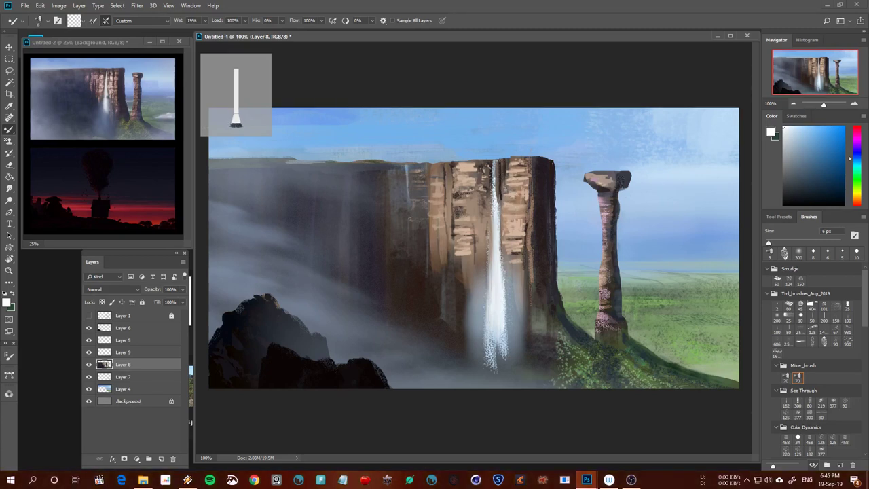
{"action": "left_click_drag", "start_coordinate": [494, 167], "coordinate": [494, 216]}
{"action": "key", "text": "bracketleft"}
{"action": "key", "text": "bracketleft"}
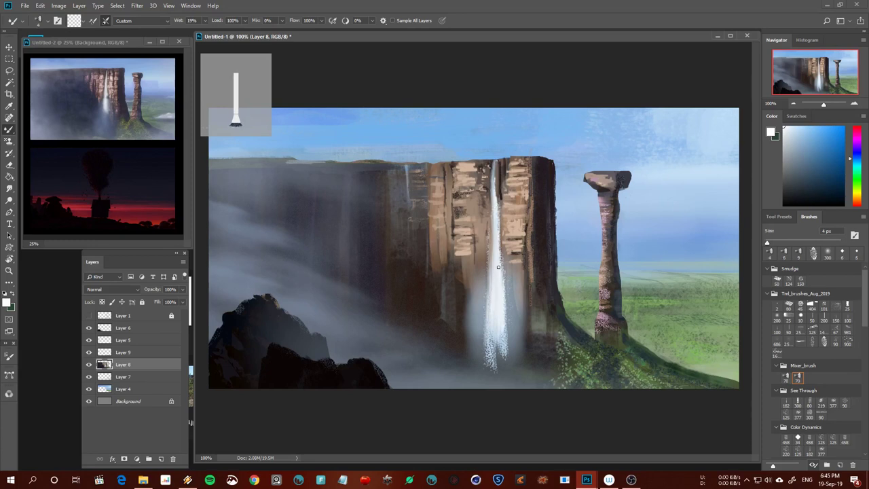
Paint thin bright vertical white streaks down the waterfall with the normal Brush
{"action": "key", "text": "shift+b"}
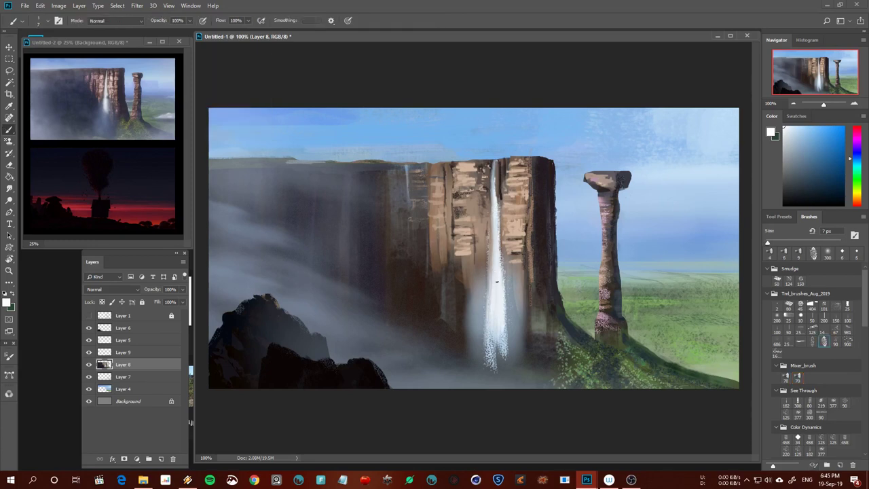
{"action": "left_click_drag", "start_coordinate": [493, 227], "coordinate": [494, 279]}
{"action": "left_click_drag", "start_coordinate": [491, 201], "coordinate": [491, 278]}
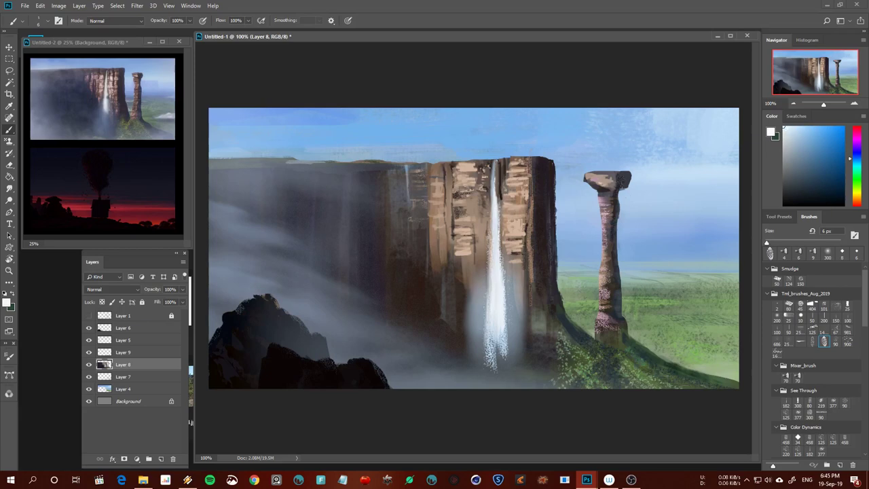
{"action": "left_click_drag", "start_coordinate": [461, 189], "coordinate": [447, 282]}
{"action": "left_click_drag", "start_coordinate": [450, 222], "coordinate": [447, 294]}
{"action": "left_click_drag", "start_coordinate": [448, 223], "coordinate": [444, 338]}
Paint bright streaks on the upper waterfall, sampling off-white from it and dark browns from the cliff
{"action": "scroll", "coordinate": [477, 229], "scroll_direction": "down", "scroll_amount": 5}
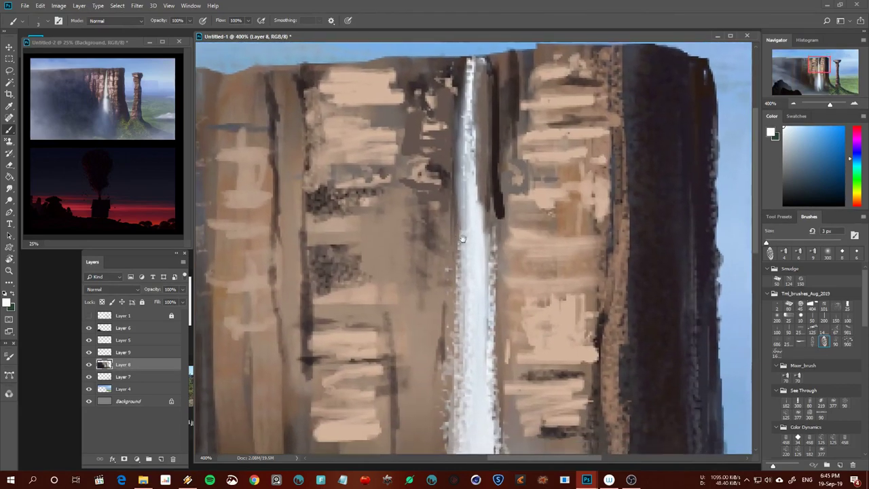
{"action": "scroll", "coordinate": [477, 229], "scroll_direction": "down", "scroll_amount": 1}
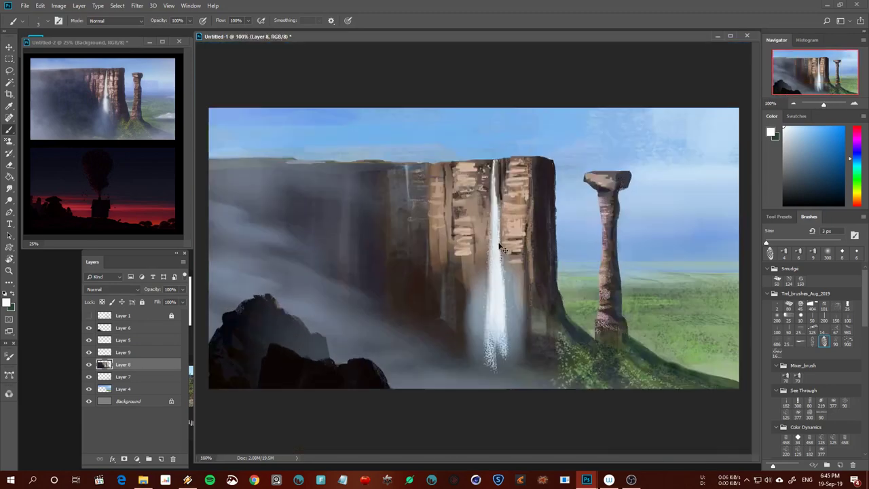
{"action": "scroll", "coordinate": [469, 252], "scroll_direction": "up", "scroll_amount": 1}
{"action": "left_click_drag", "start_coordinate": [489, 177], "coordinate": [489, 243]}
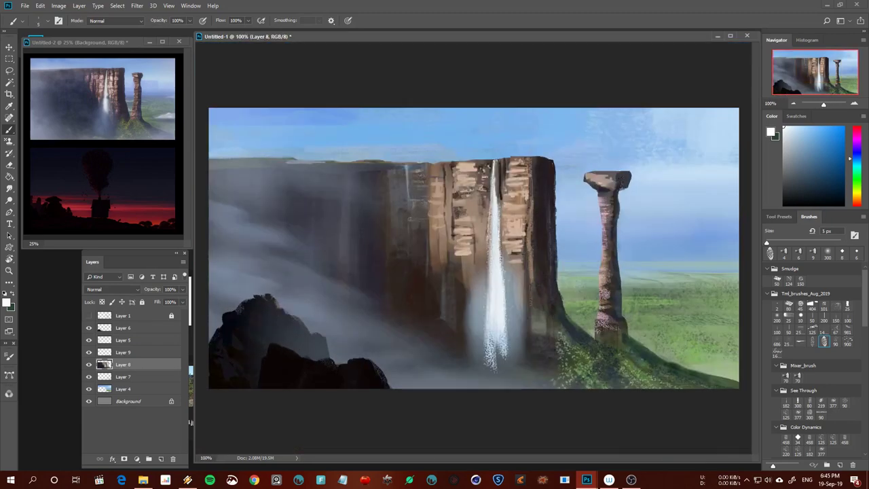
{"action": "left_click", "coordinate": [498, 203], "text": "alt"}
{"action": "left_click_drag", "start_coordinate": [491, 195], "coordinate": [489, 266]}
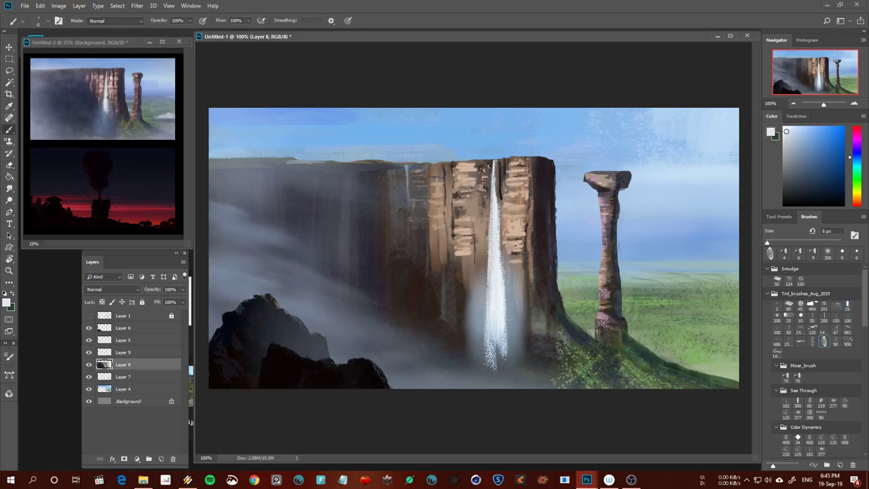
{"action": "left_click", "coordinate": [511, 209], "text": "alt"}
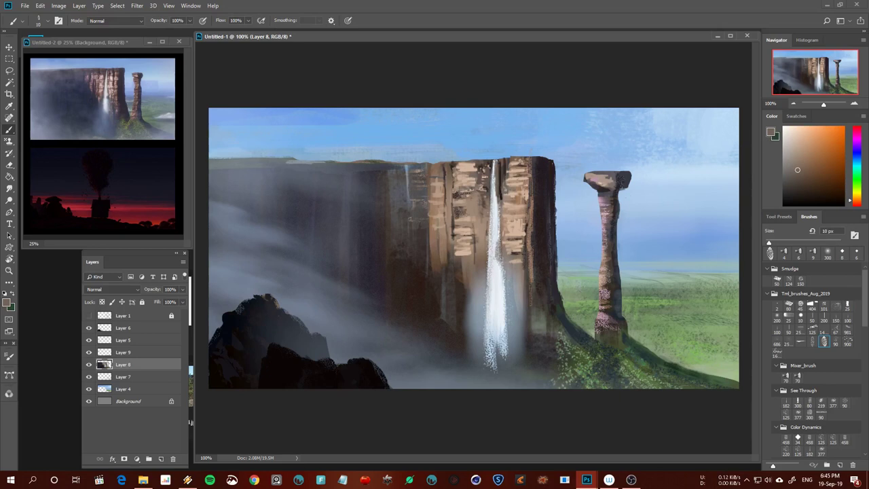
{"action": "left_click", "coordinate": [493, 272], "text": "alt"}
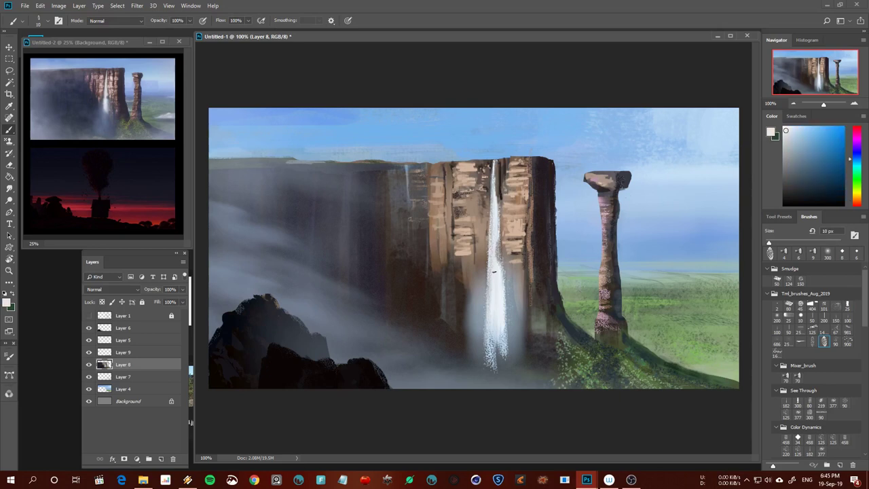
{"action": "left_click", "coordinate": [506, 203], "text": "alt"}
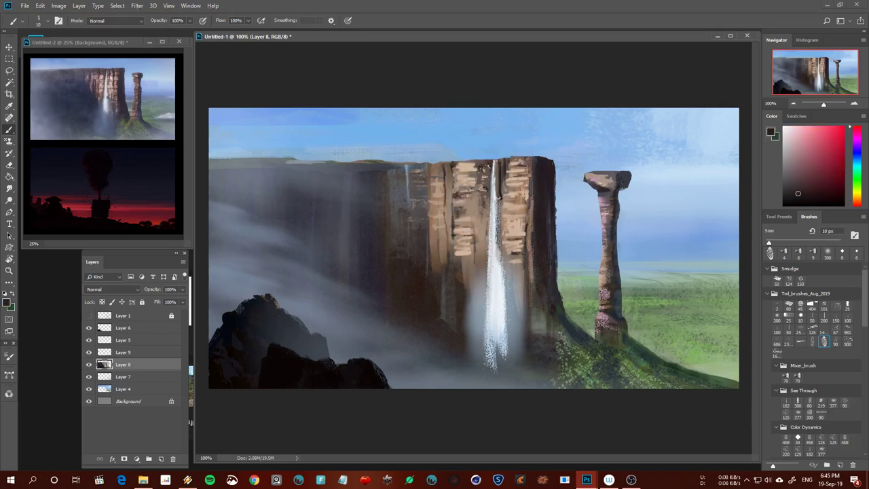
Flip the view to check the composition, then pick a light pink paint colour
{"action": "key", "text": "ctrl+minus"}
{"action": "key", "text": "ctrl+minus"}
{"action": "key", "text": "ctrl+minus"}
{"action": "key", "text": "ctrl+shift+h"}
{"action": "key", "text": "ctrl+shift+h"}
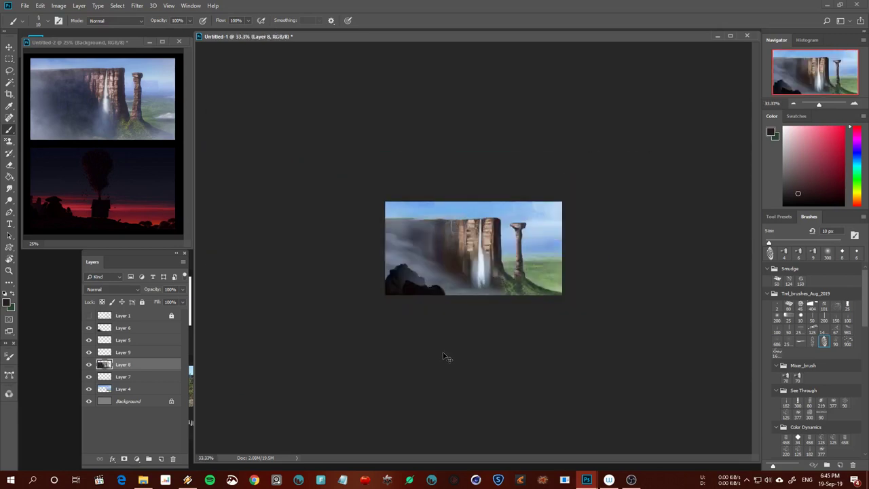
{"action": "key", "text": "ctrl+plus"}
{"action": "key", "text": "ctrl+plus"}
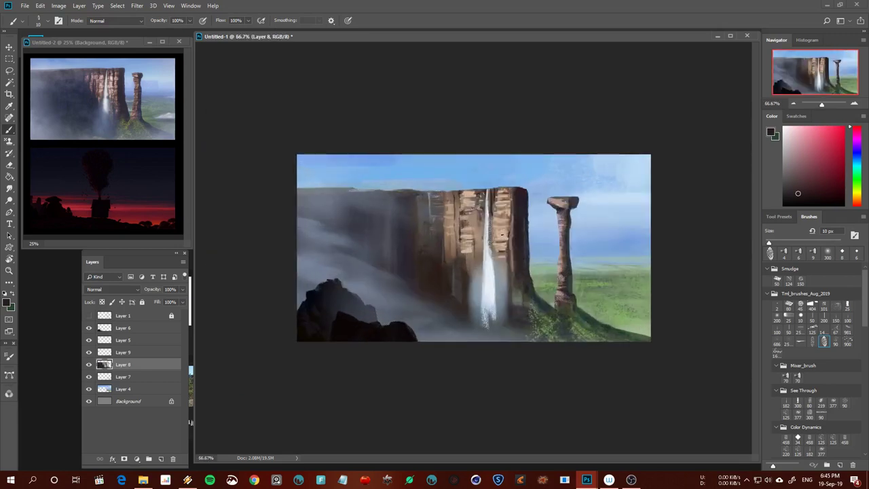
{"action": "left_click", "coordinate": [506, 231], "text": "alt"}
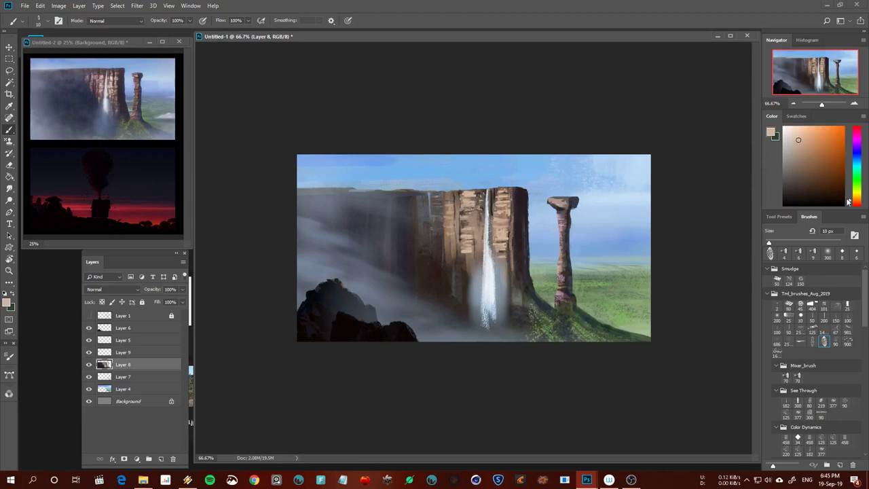
{"action": "left_click", "coordinate": [850, 204]}
{"action": "left_click", "coordinate": [801, 131]}
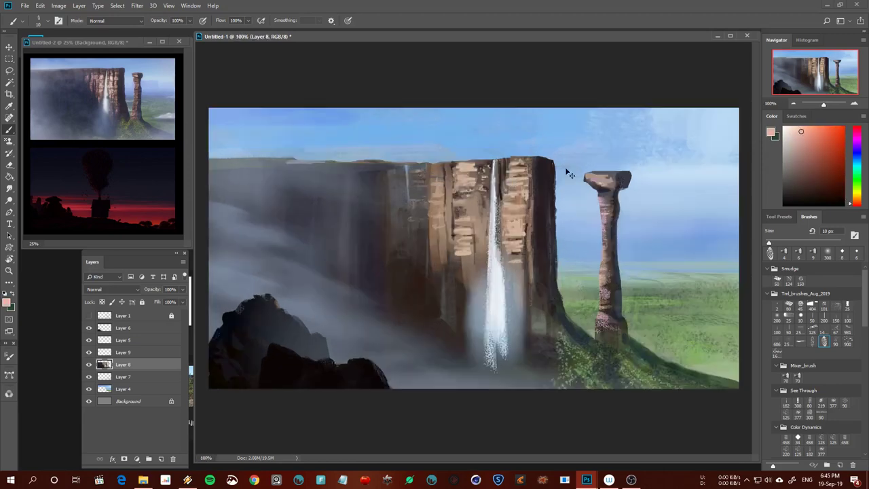
{"action": "key", "text": "ctrl+plus"}
Paint small dark strokes at the cliff top with a 15 px brush, then enlarge to 20 px
{"action": "key", "text": "bracketright"}
{"action": "mouse_move", "coordinate": [467, 168]}
{"action": "left_mouse_down"}
{"action": "mouse_move", "coordinate": [480, 171]}
{"action": "mouse_move", "coordinate": [454, 172]}
{"action": "mouse_move", "coordinate": [479, 189]}
{"action": "mouse_move", "coordinate": [478, 165]}
{"action": "mouse_move", "coordinate": [467, 174]}
{"action": "mouse_move", "coordinate": [474, 165]}
{"action": "left_mouse_up"}
{"action": "left_click", "coordinate": [484, 165], "text": "alt"}
{"action": "key", "text": "bracketright"}
{"action": "left_click", "coordinate": [796, 176]}
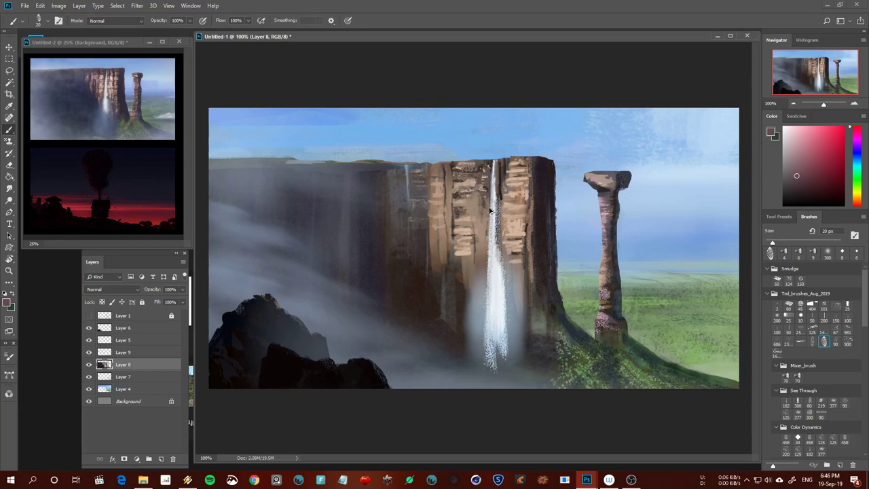
{"action": "left_click", "coordinate": [506, 193], "text": "alt"}
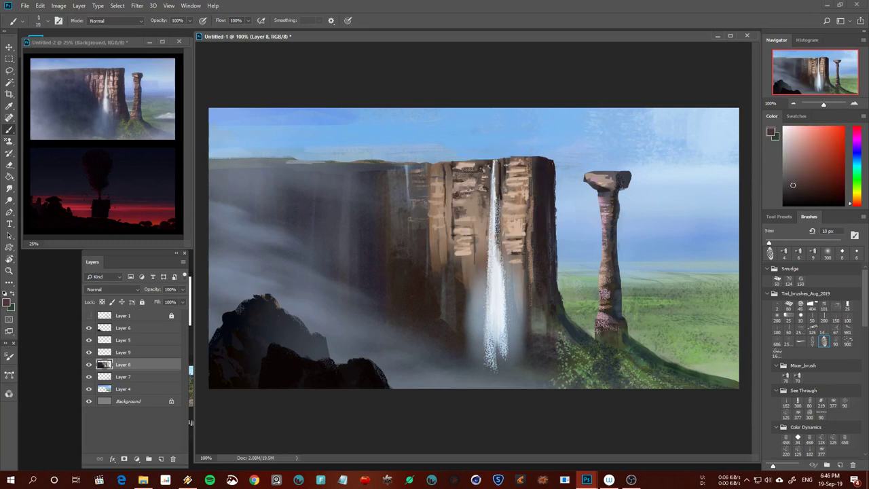
{"action": "left_click", "coordinate": [268, 160], "text": "alt"}
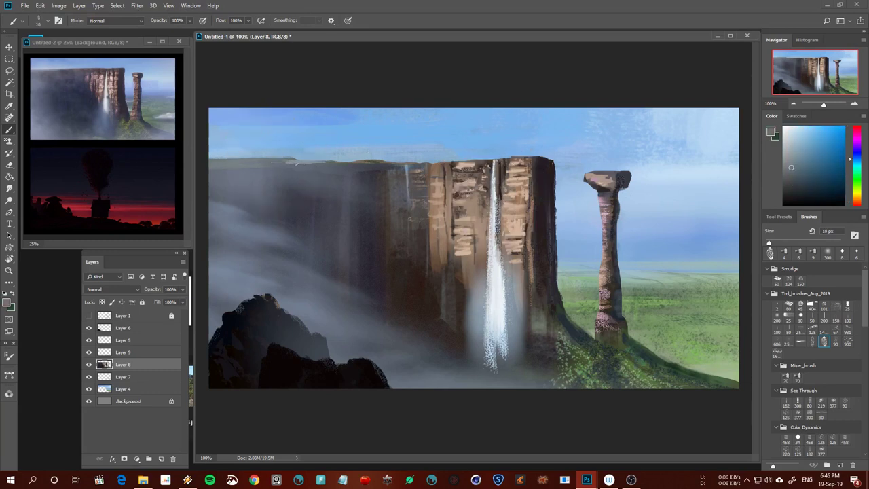
{"action": "left_click", "coordinate": [275, 162], "text": "alt"}
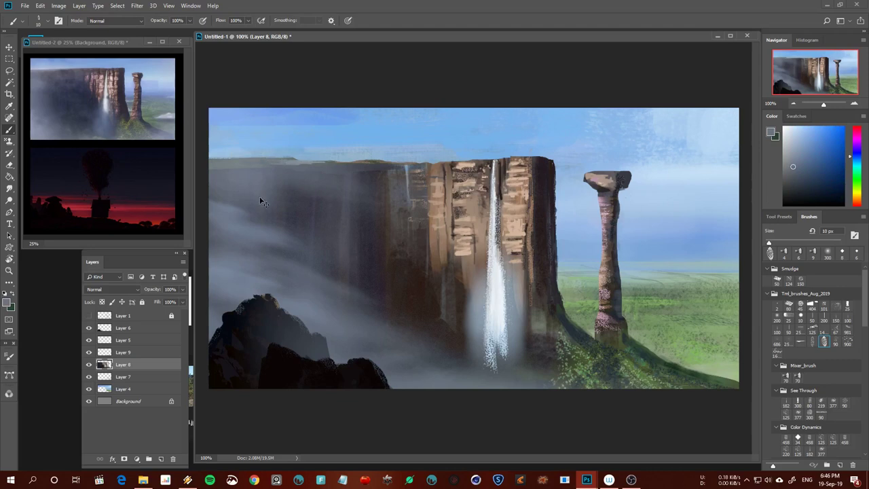
Sample sky and cliff-top colours, then check the painting zoomed out to 50% and flipped
{"action": "key", "text": "ctrl+minus"}
{"action": "left_click", "coordinate": [318, 185], "text": "alt"}
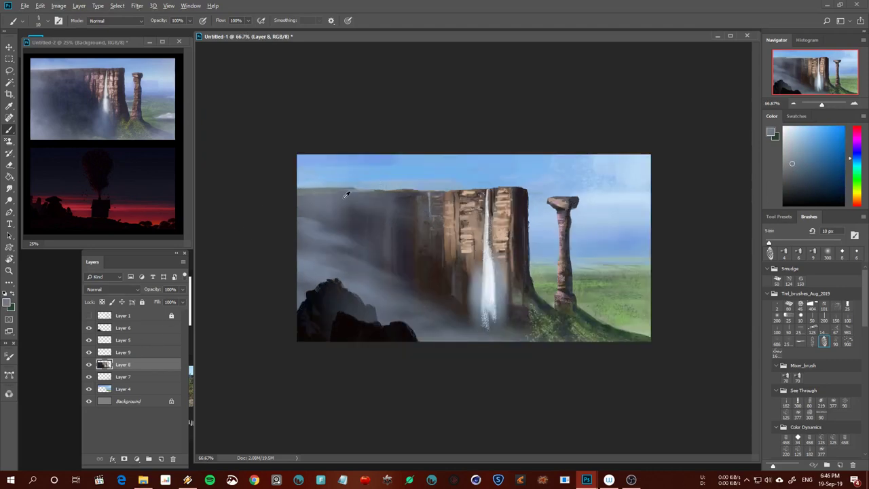
{"action": "left_click", "coordinate": [349, 193], "text": "alt"}
{"action": "key", "text": "ctrl+minus"}
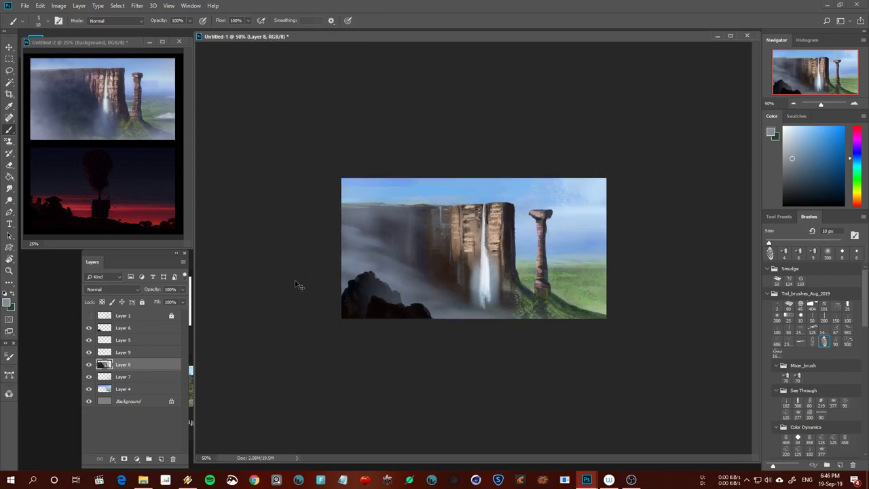
{"action": "key", "text": "ctrl+shift+h"}
{"action": "key", "text": "ctrl+shift+h"}
{"action": "key", "text": "ctrl+1"}
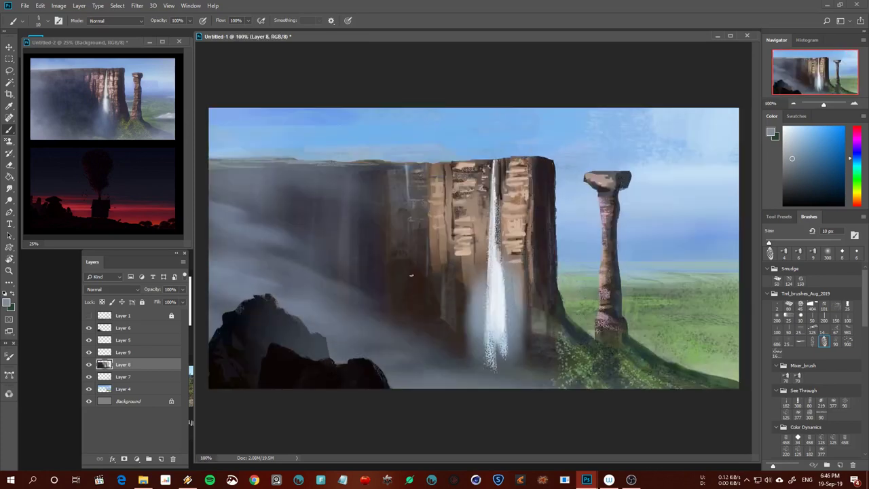
Apply Color Balance shifting the layer's midtones -20 toward magenta
{"action": "key", "text": "v"}
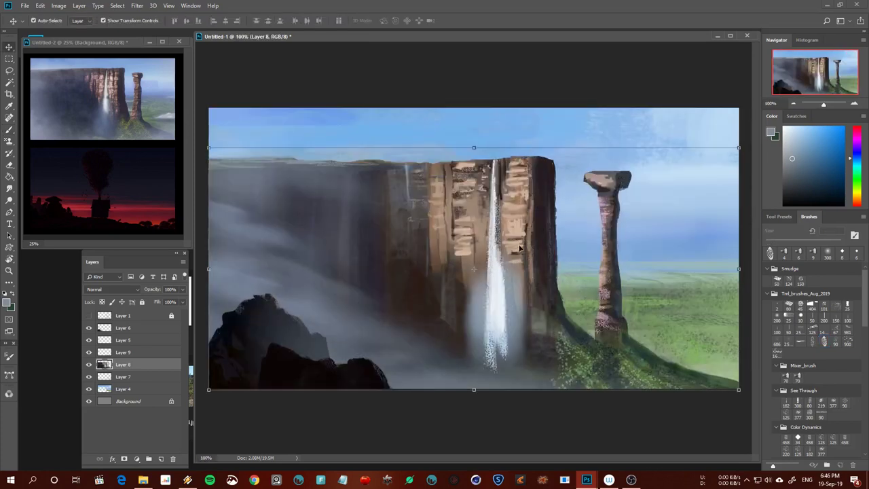
{"action": "key", "text": "ctrl+b"}
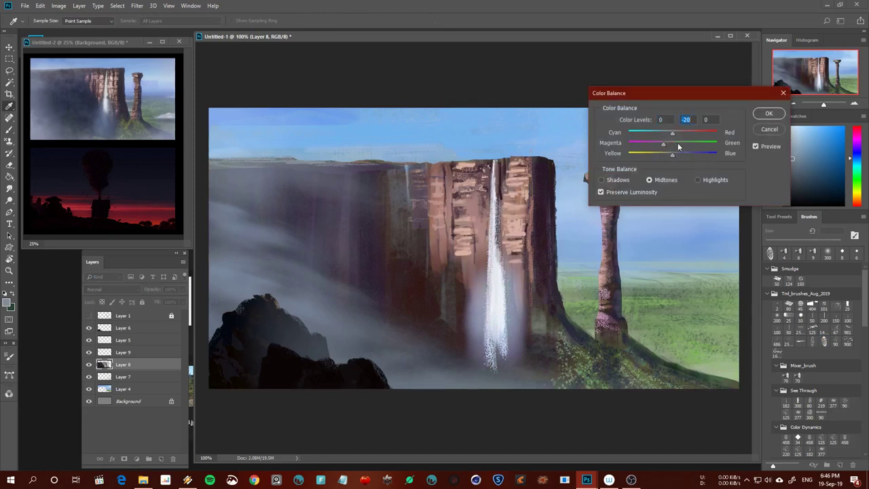
{"action": "left_click", "coordinate": [768, 113]}
Judge the pinker tint zoomed out to 16.7% and flipped, then return to 100%
{"action": "key", "text": "v"}
{"action": "key", "text": "ctrl+minus"}
{"action": "key", "text": "ctrl+minus"}
{"action": "key", "text": "ctrl+minus"}
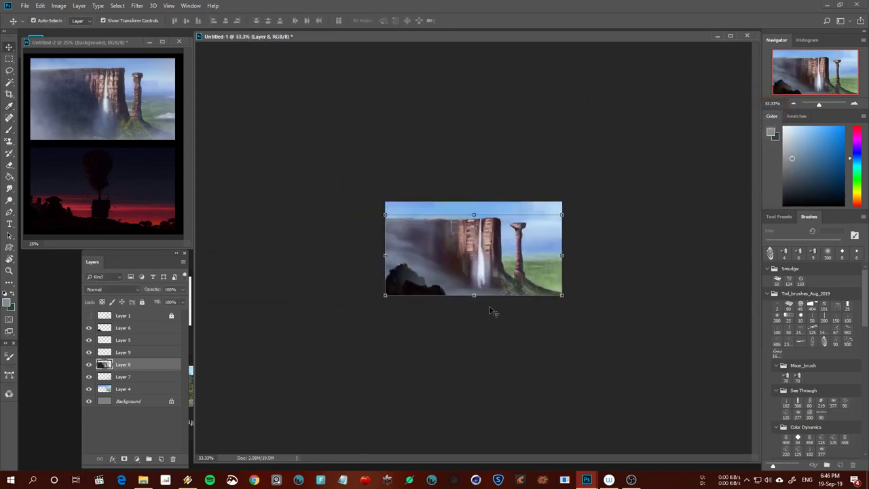
{"action": "key", "text": "b"}
{"action": "key", "text": "ctrl+minus"}
{"action": "key", "text": "ctrl+minus"}
{"action": "key", "text": "ctrl+shift+h"}
{"action": "key", "text": "ctrl+shift+h"}
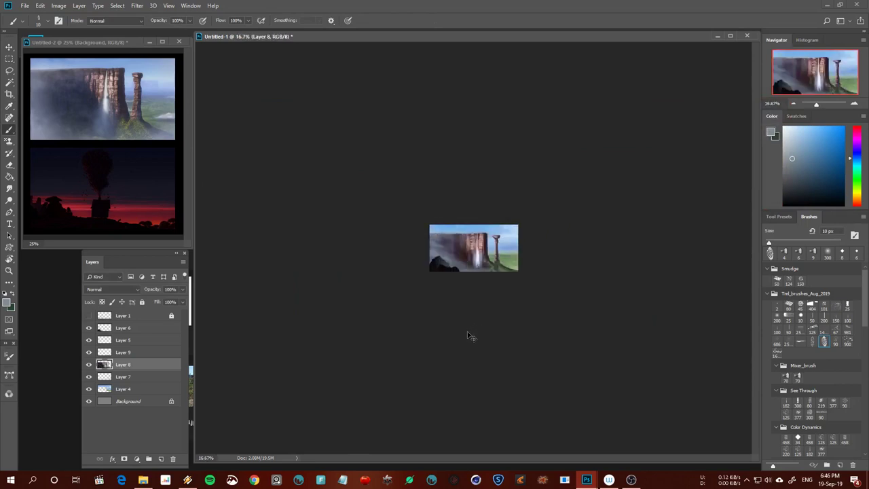
{"action": "key", "text": "ctrl+plus"}
{"action": "key", "text": "ctrl+plus"}
{"action": "key", "text": "ctrl+plus"}
{"action": "key", "text": "ctrl+plus"}
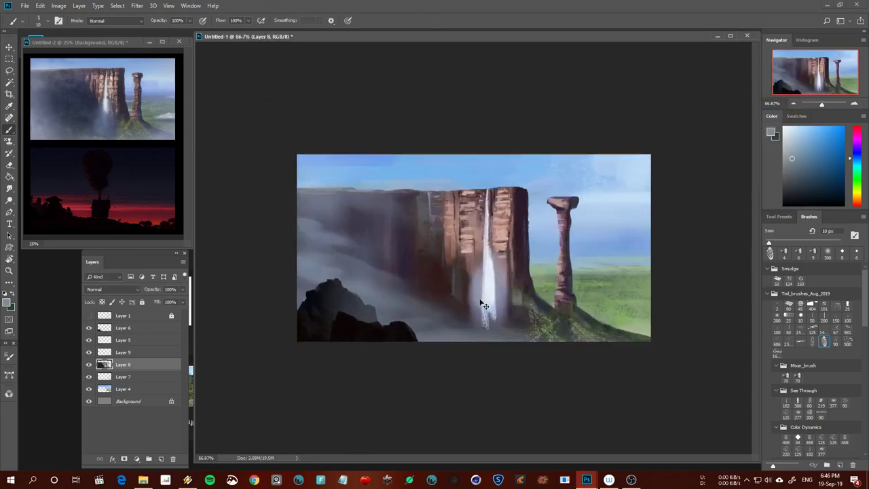
{"action": "key", "text": "ctrl+plus"}
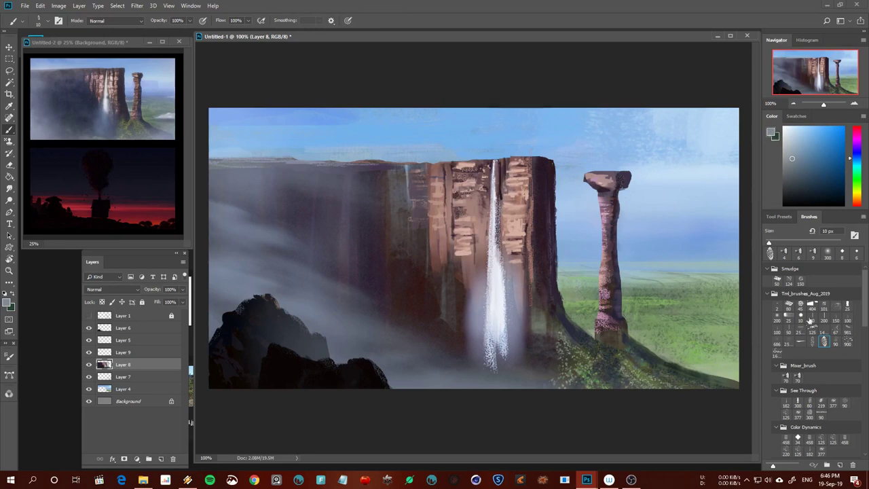
Paint dark magenta strokes near the waterfall with a 25 px brush
{"action": "left_click", "coordinate": [813, 328]}
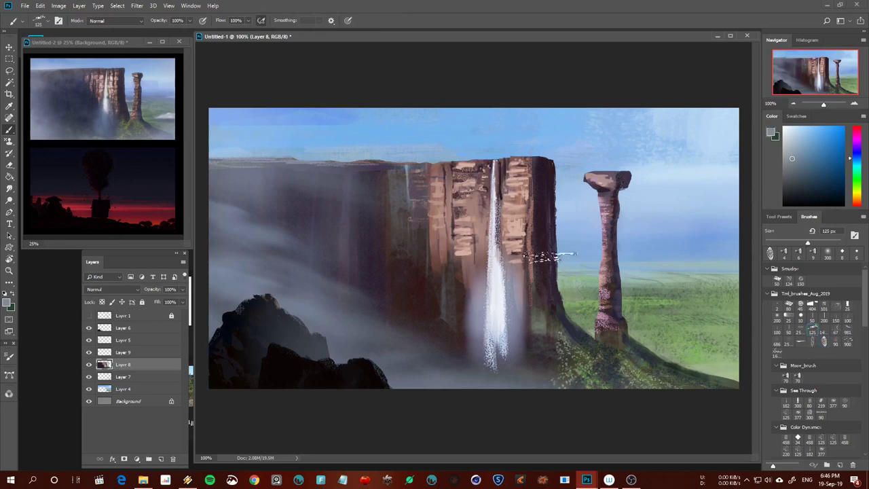
{"action": "left_click", "coordinate": [538, 225], "text": "alt"}
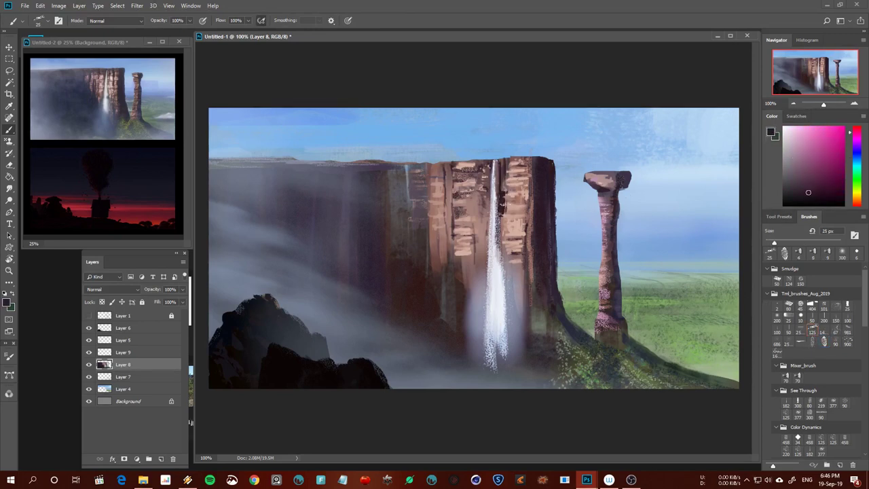
{"action": "left_click_drag", "start_coordinate": [502, 202], "coordinate": [511, 216]}
Check the painting flipped and zoomed, then add empty Layer 10 above Layer 8 with a 200 px brush
{"action": "key", "text": "h"}
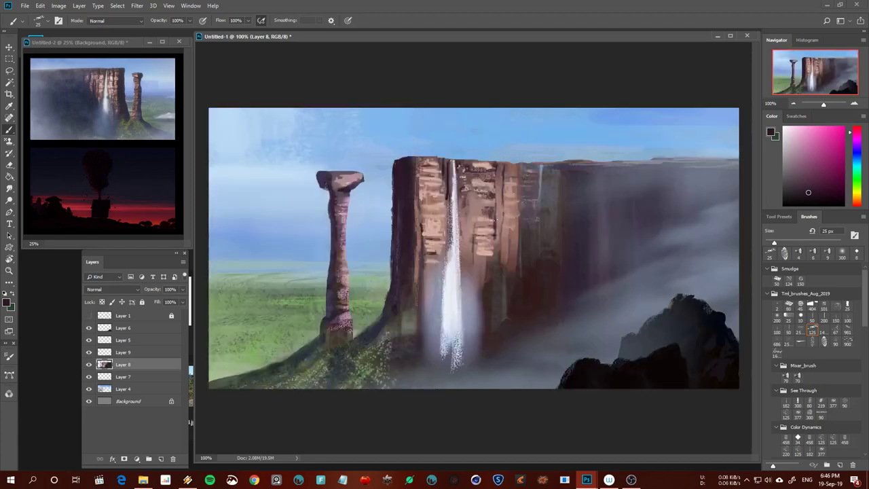
{"action": "key", "text": "ctrl+minus"}
{"action": "key", "text": "h"}
{"action": "key", "text": "ctrl+minus"}
{"action": "key", "text": "ctrl+plus"}
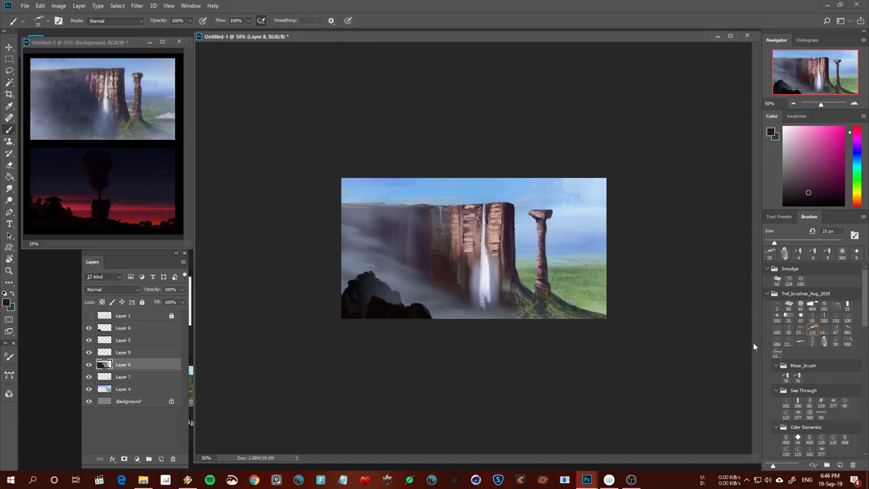
{"action": "key", "text": "ctrl+plus"}
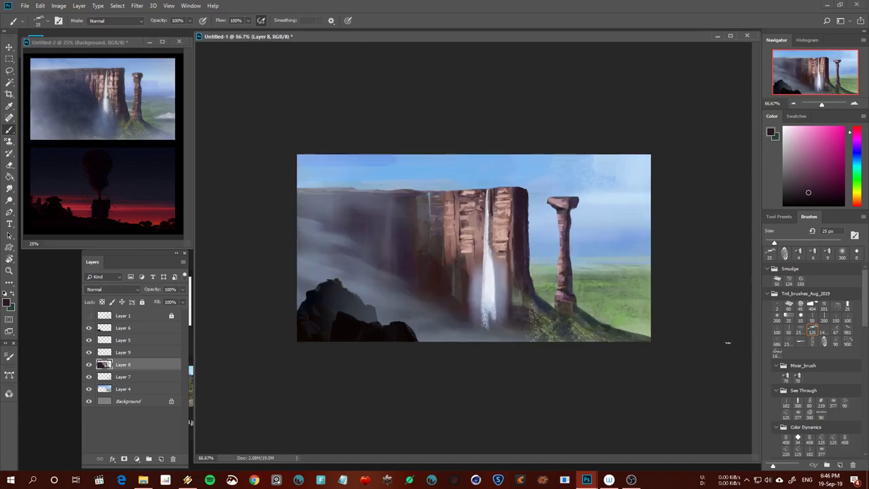
{"action": "left_click", "coordinate": [776, 316]}
{"action": "key", "text": "ctrl+shift+alt+n"}
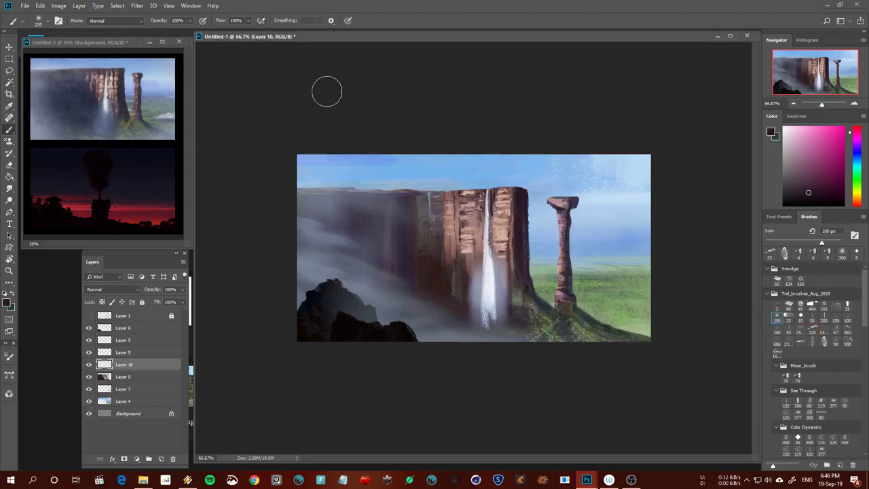
Set Layer 10 to Multiply blending and pick a dark violet paint colour
{"action": "left_click", "coordinate": [129, 290]}
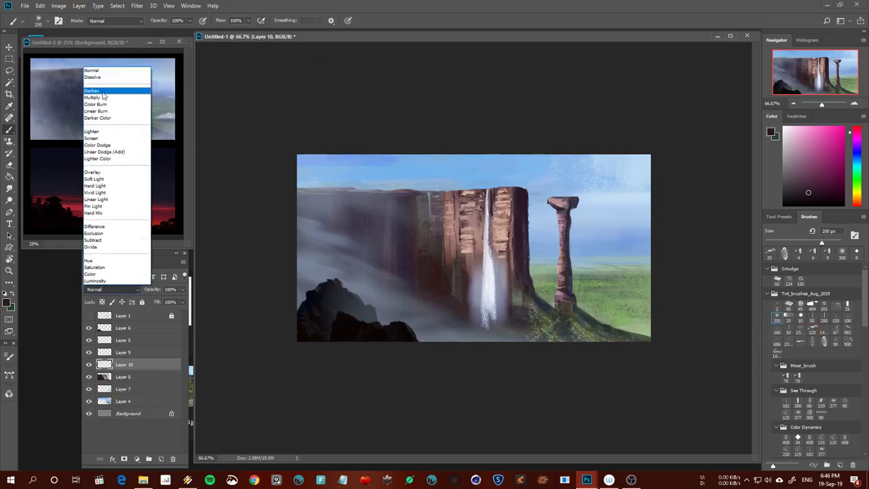
{"action": "left_click", "coordinate": [102, 100]}
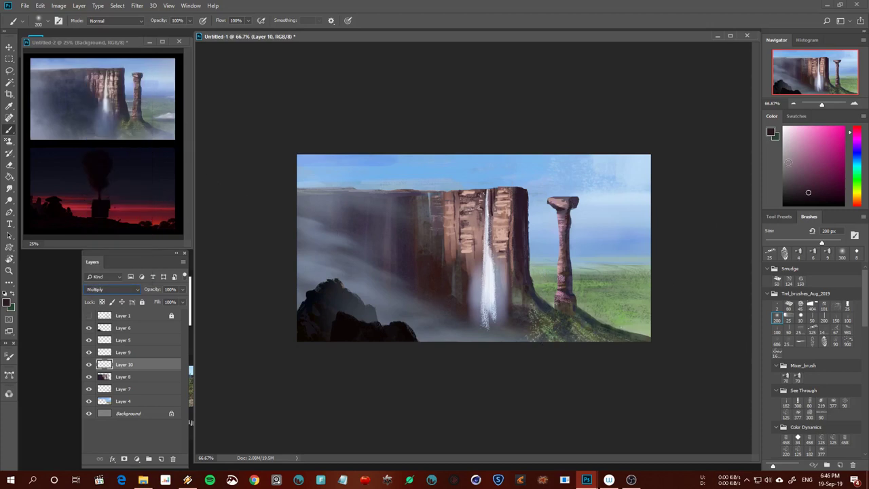
{"action": "left_click", "coordinate": [813, 197]}
{"action": "left_click", "coordinate": [856, 146]}
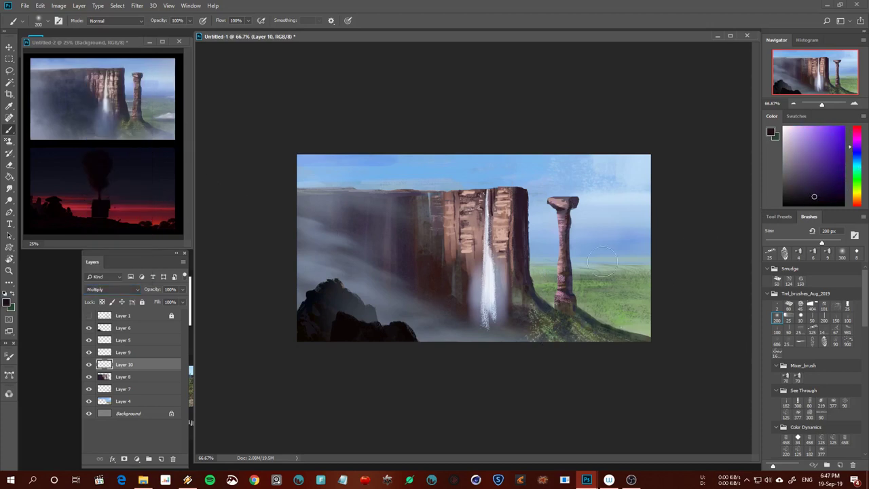
Enlarge the brush to 300 px, undo a test shadow stroke, and load Layer 8's cliff and pillar selection
{"action": "key", "text": "bracketright"}
{"action": "key", "text": "bracketright"}
{"action": "left_click_drag", "start_coordinate": [350, 132], "coordinate": [475, 343]}
{"action": "key", "text": "ctrl+z"}
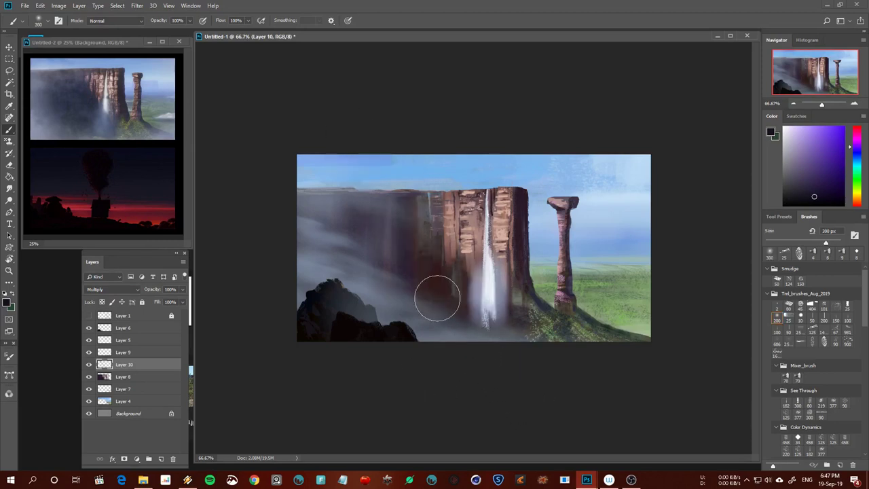
{"action": "left_click", "coordinate": [104, 376], "text": "ctrl"}
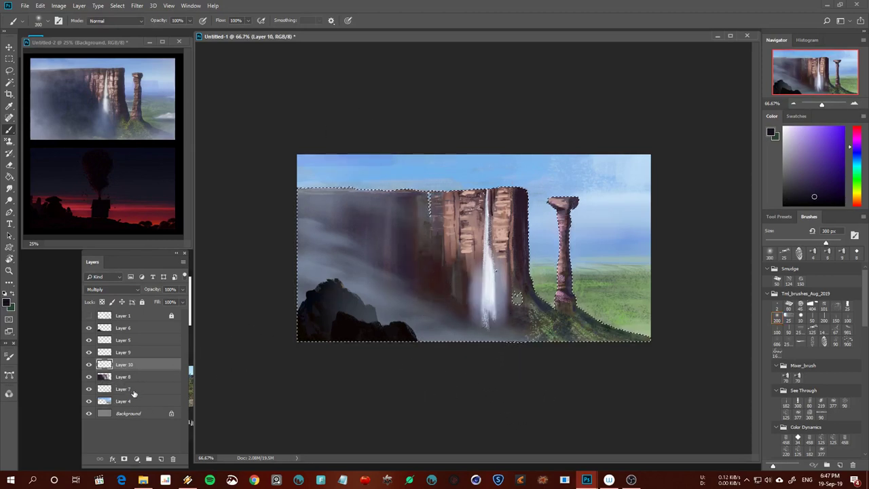
Paint large violet shadow strokes around the cliff base and waterfall, then undo two of them
{"action": "key", "text": "ctrl+d"}
{"action": "left_click_drag", "start_coordinate": [438, 287], "coordinate": [464, 351]}
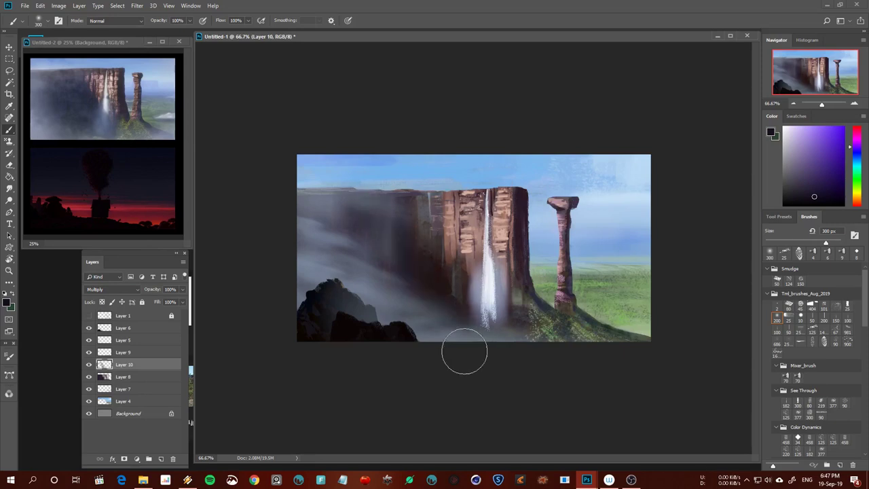
{"action": "left_click_drag", "start_coordinate": [380, 210], "coordinate": [466, 337]}
{"action": "left_click_drag", "start_coordinate": [400, 251], "coordinate": [473, 348]}
{"action": "left_click_drag", "start_coordinate": [402, 235], "coordinate": [475, 339]}
{"action": "mouse_move", "coordinate": [382, 201]}
{"action": "left_mouse_down"}
{"action": "mouse_move", "coordinate": [465, 333]}
{"action": "mouse_move", "coordinate": [473, 320]}
{"action": "left_mouse_up"}
{"action": "key", "text": "ctrl+z"}
{"action": "key", "text": "ctrl+z"}
{"action": "key", "text": "ctrl+z"}
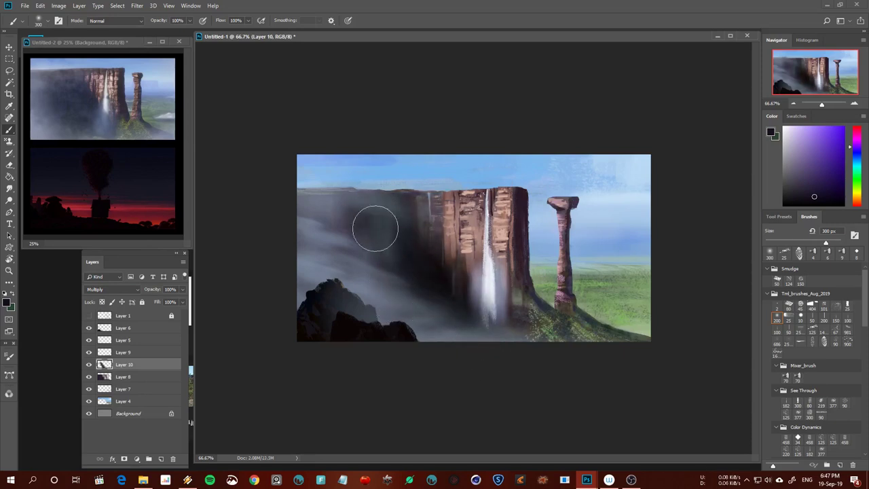
{"action": "key", "text": "ctrl+z"}
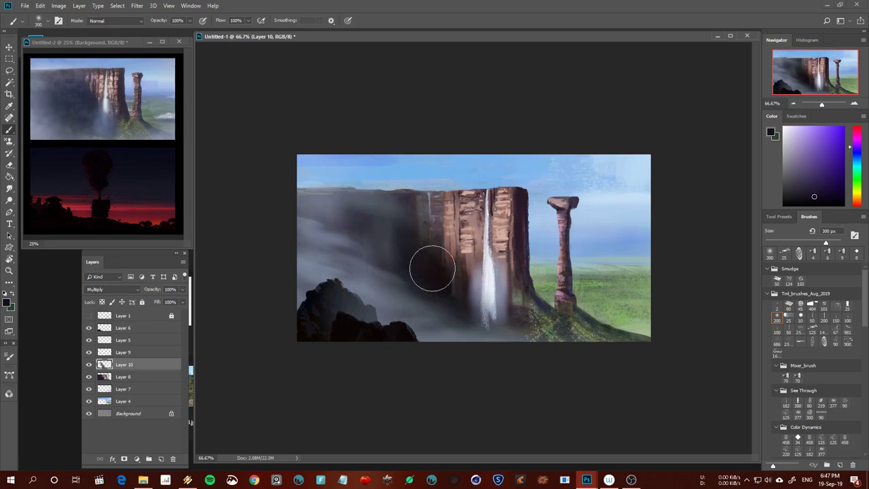
With a 175 px brush, repaint soft shadows down the cliff's left face to the waterfall base
{"action": "key", "text": "bracketleft"}
{"action": "key", "text": "bracketleft"}
{"action": "key", "text": "bracketleft"}
{"action": "mouse_move", "coordinate": [442, 264]}
{"action": "left_mouse_down"}
{"action": "mouse_move", "coordinate": [413, 202]}
{"action": "mouse_move", "coordinate": [468, 317]}
{"action": "left_mouse_up"}
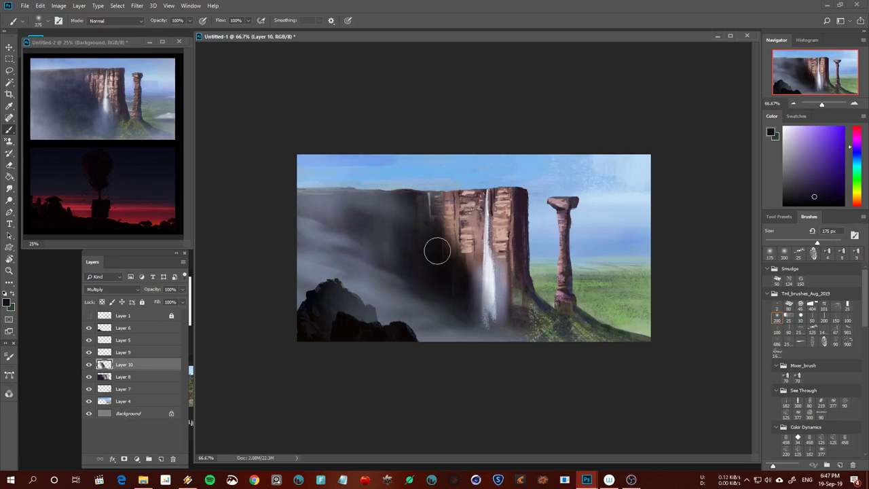
{"action": "left_click_drag", "start_coordinate": [438, 248], "coordinate": [477, 333]}
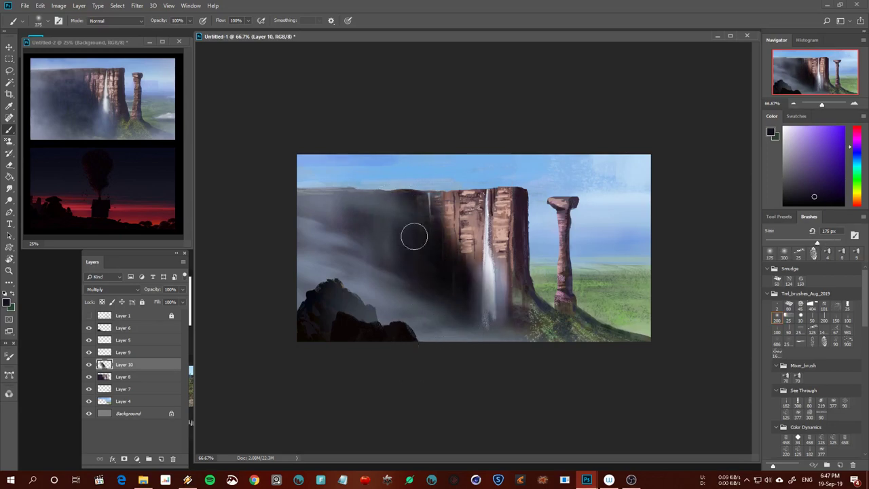
{"action": "left_click_drag", "start_coordinate": [453, 257], "coordinate": [501, 324]}
{"action": "key", "text": "ctrl+z"}
{"action": "key", "text": "ctrl+z"}
{"action": "key", "text": "ctrl+z"}
{"action": "key", "text": "ctrl+z"}
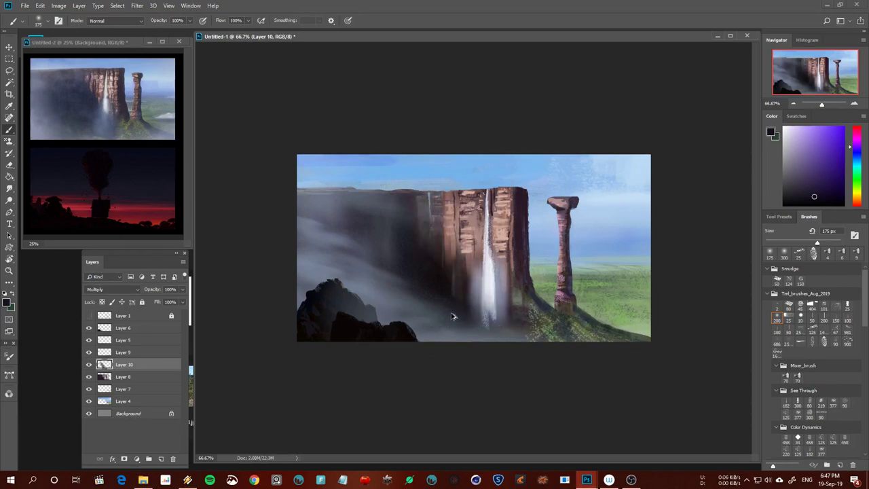
{"action": "mouse_move", "coordinate": [428, 218]}
{"action": "left_mouse_down"}
{"action": "mouse_move", "coordinate": [493, 337]}
{"action": "mouse_move", "coordinate": [494, 316]}
{"action": "left_mouse_up"}
{"action": "left_click_drag", "start_coordinate": [406, 195], "coordinate": [485, 307]}
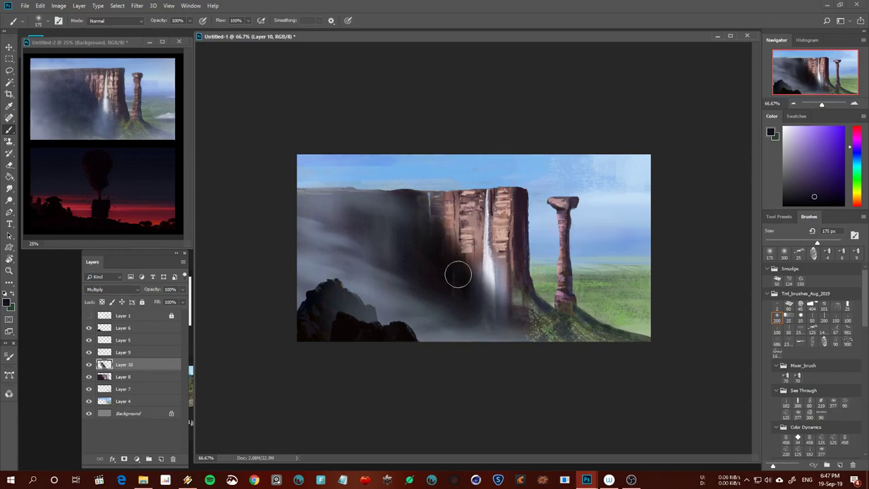
Undo one more shadow stroke and zoom out to review the painting
{"action": "left_click_drag", "start_coordinate": [437, 202], "coordinate": [499, 314]}
{"action": "key", "text": "ctrl+z"}
{"action": "key", "text": "ctrl+minus"}
{"action": "key", "text": "ctrl+minus"}
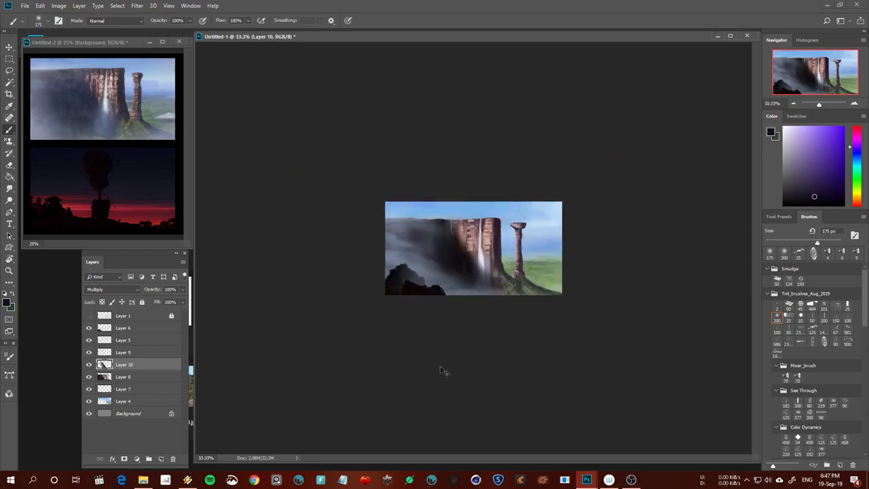
{"action": "key", "text": "ctrl+minus"}
{"action": "key", "text": "ctrl+plus"}
{"action": "key", "text": "ctrl+plus"}
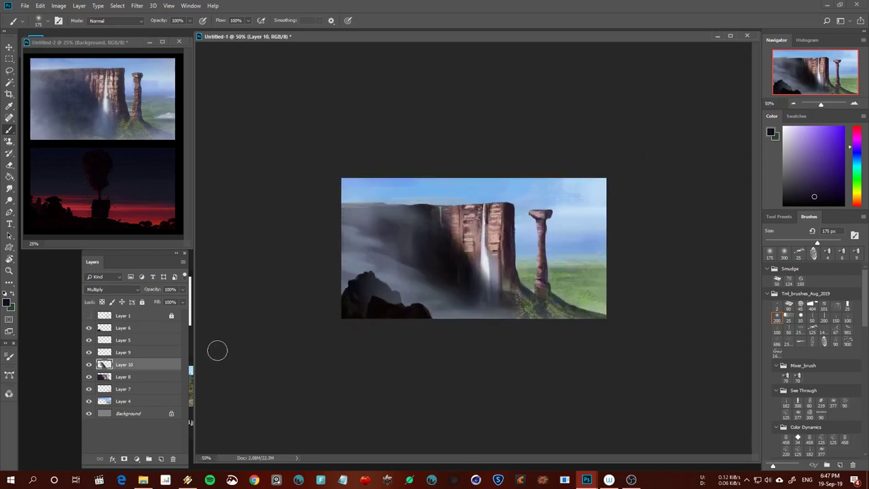
Lower Layer 10's opacity to 76% to soften the cliff shadow
{"action": "left_click_drag", "start_coordinate": [156, 291], "coordinate": [138, 289]}
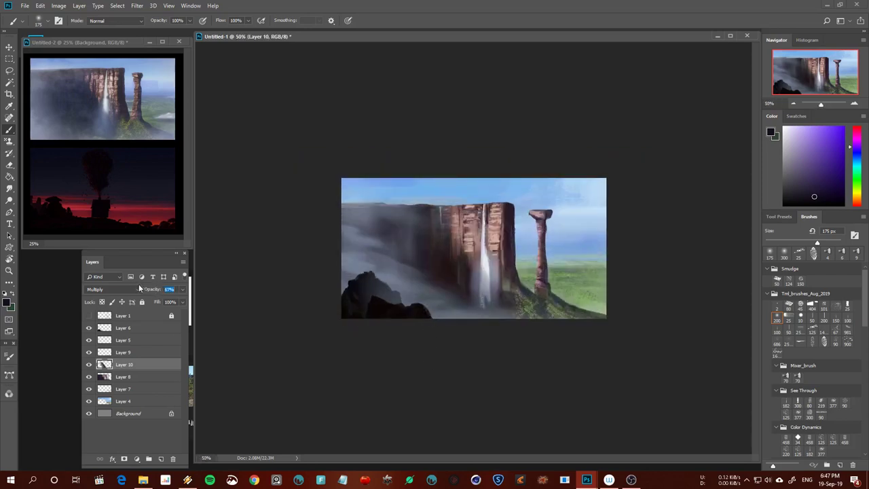
{"action": "key", "text": "ctrl+minus"}
{"action": "key", "text": "ctrl+minus"}
{"action": "key", "text": "ctrl+plus"}
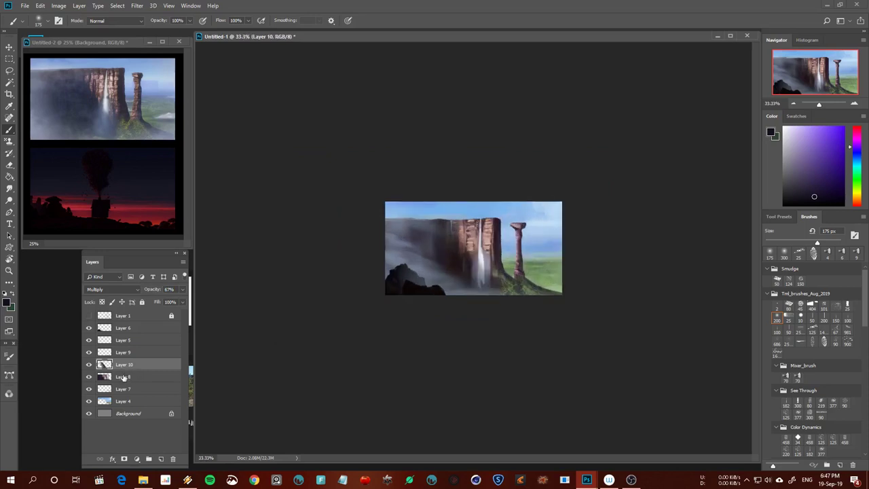
{"action": "key", "text": "ctrl+plus"}
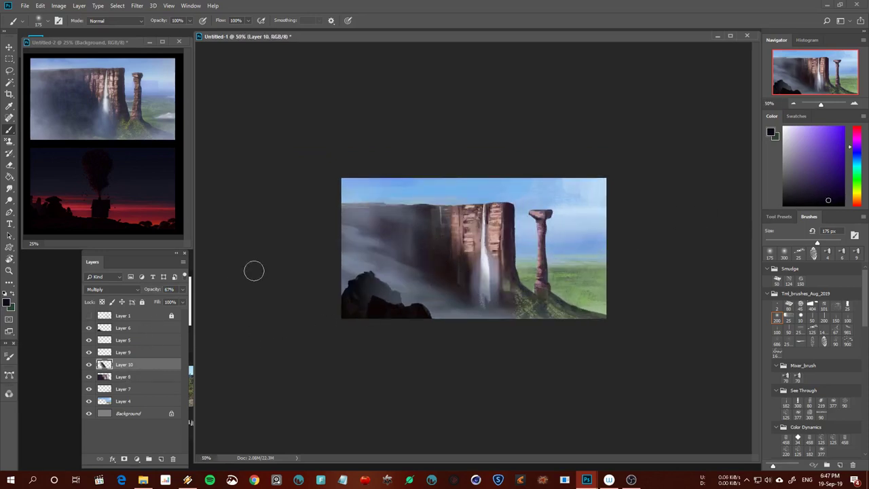
{"action": "left_click_drag", "start_coordinate": [155, 290], "coordinate": [156, 291]}
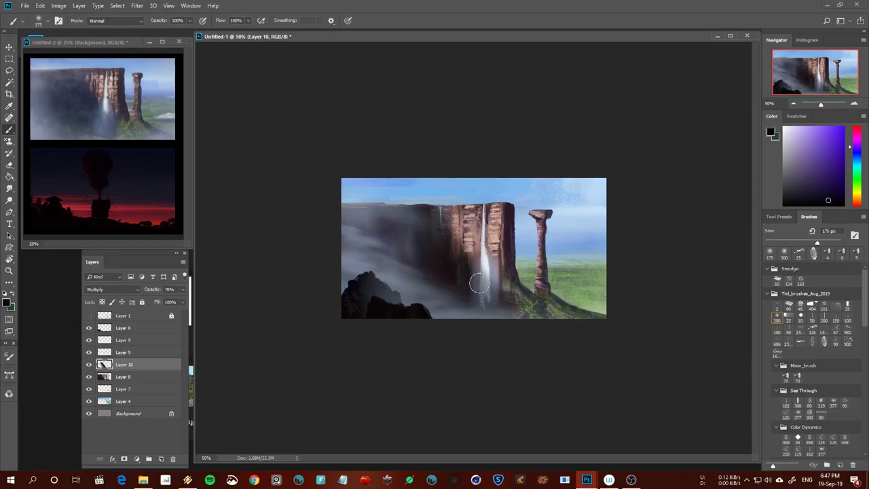
Soften the shadow at the lower waterfall and check the painting zoomed out and flipped
{"action": "left_click_drag", "start_coordinate": [477, 282], "coordinate": [502, 304]}
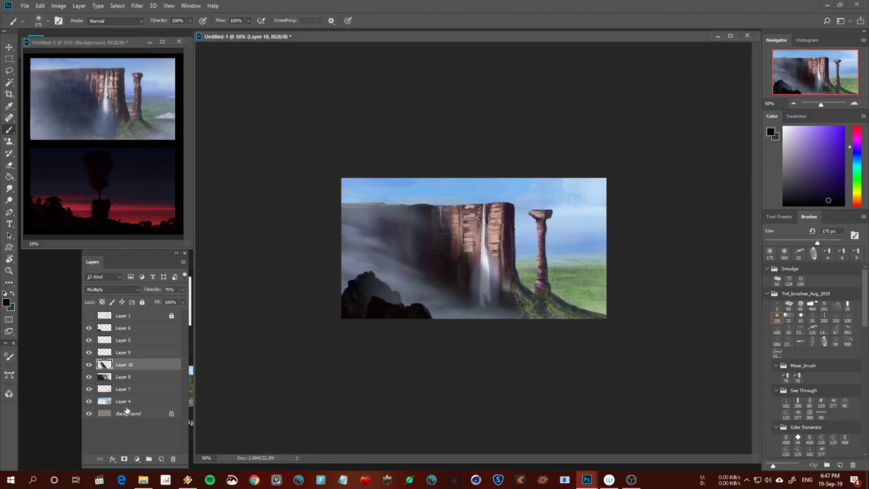
{"action": "key", "text": "ctrl+minus"}
{"action": "key", "text": "h"}
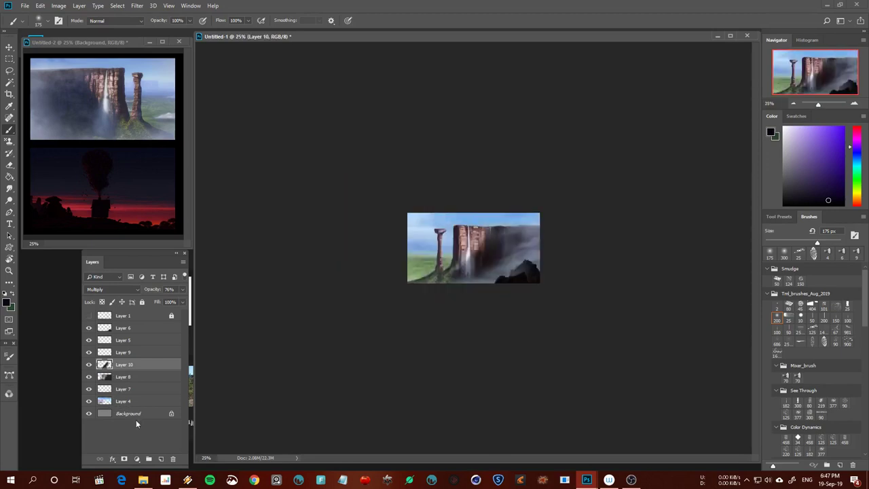
{"action": "key", "text": "h"}
{"action": "key", "text": "ctrl+plus"}
{"action": "key", "text": "ctrl+plus"}
{"action": "key", "text": "ctrl+plus"}
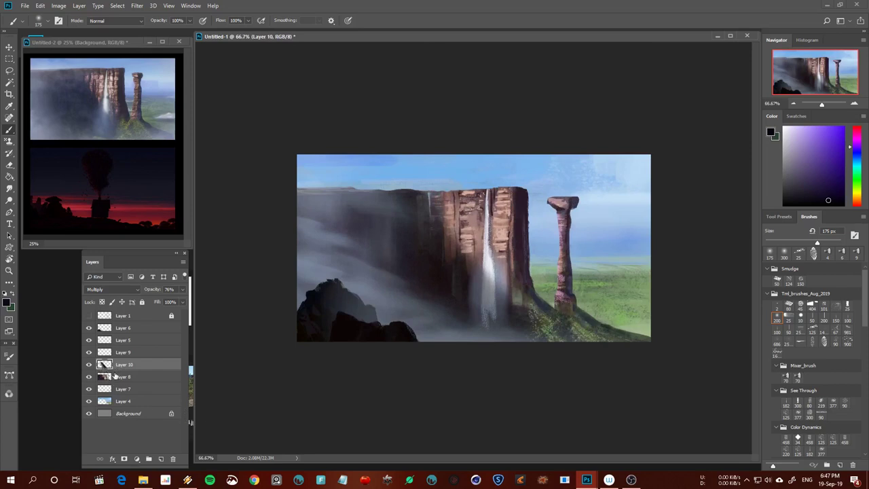
Switch to Layer 9, sample a dark purple from the cliff, and use a 9 px brush
{"action": "left_click", "coordinate": [125, 353]}
{"action": "left_click", "coordinate": [823, 342]}
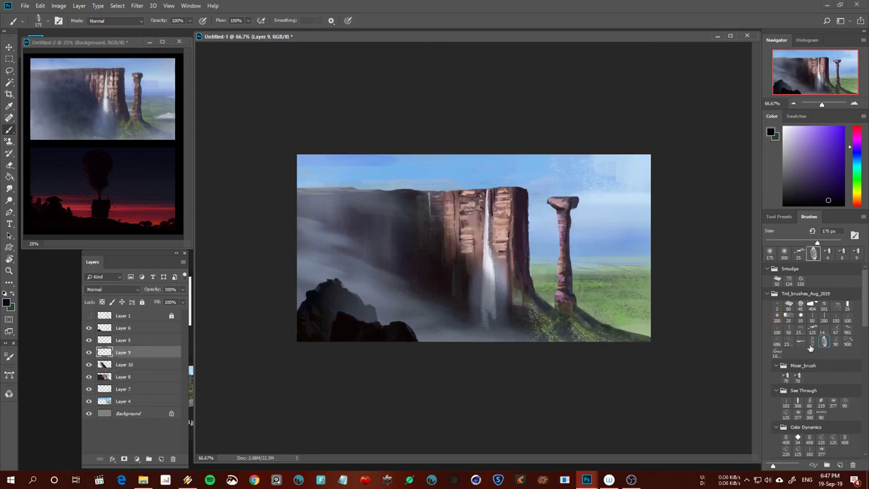
{"action": "key", "text": "bracketleft"}
{"action": "key", "text": "bracketleft"}
{"action": "key", "text": "bracketleft"}
{"action": "left_click", "coordinate": [812, 331]}
{"action": "left_click", "coordinate": [524, 232], "text": "alt"}
{"action": "key", "text": "bracketleft"}
{"action": "key", "text": "bracketleft"}
{"action": "key", "text": "bracketleft"}
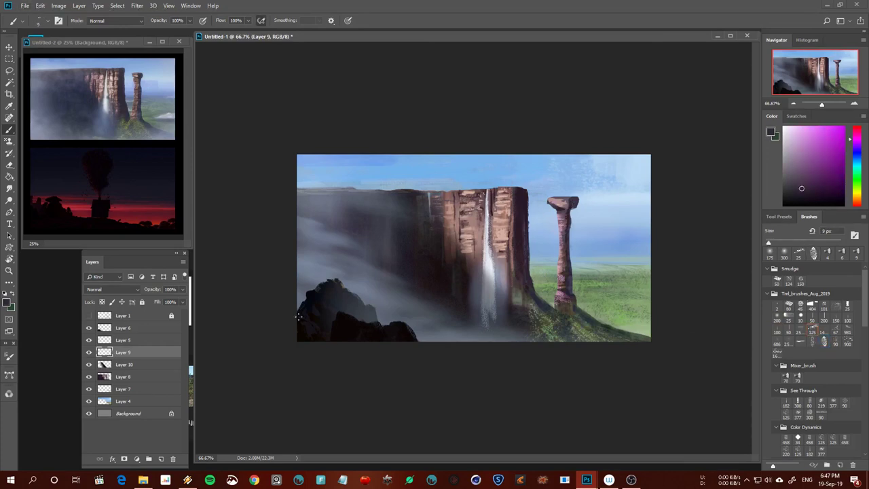
{"action": "key", "text": "ctrl+plus"}
Select the cliff, pillar and ground shapes, hide the edges, and paint thin dark lines down the cliff
{"action": "left_click", "coordinate": [109, 378], "text": "ctrl"}
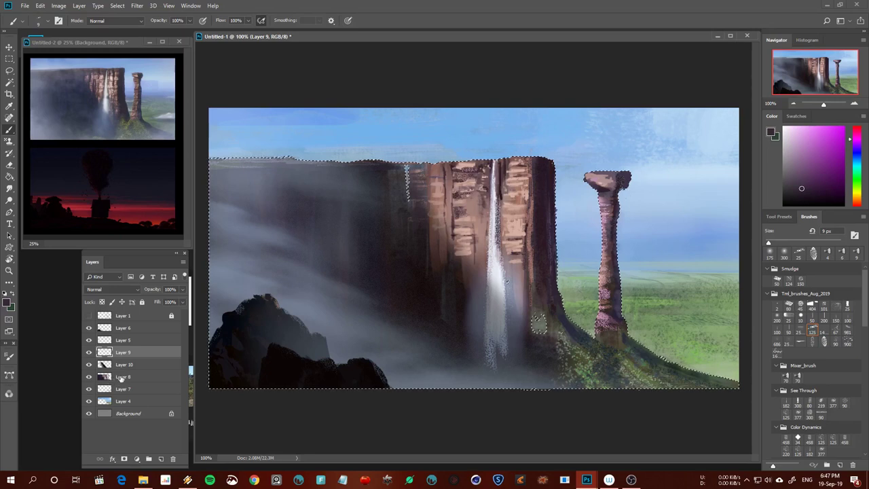
{"action": "key", "text": "ctrl+h"}
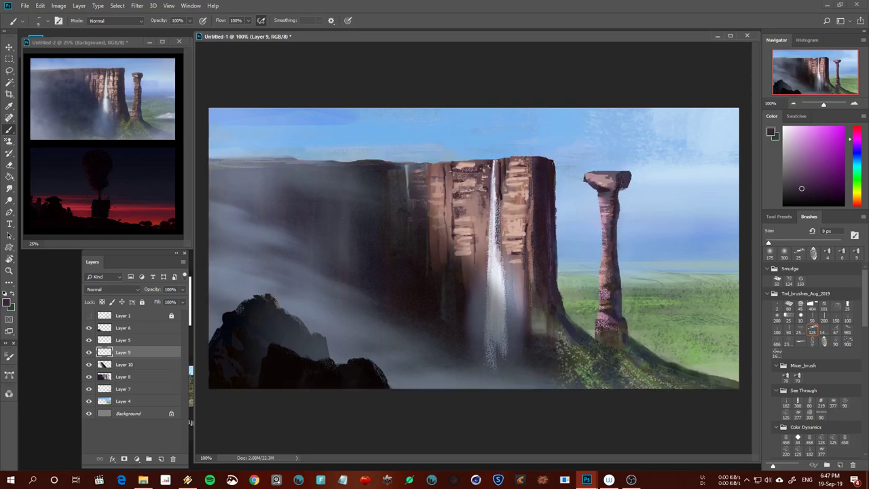
{"action": "left_click_drag", "start_coordinate": [447, 169], "coordinate": [450, 228]}
{"action": "key", "text": "ctrl+z"}
{"action": "left_click_drag", "start_coordinate": [473, 177], "coordinate": [474, 216]}
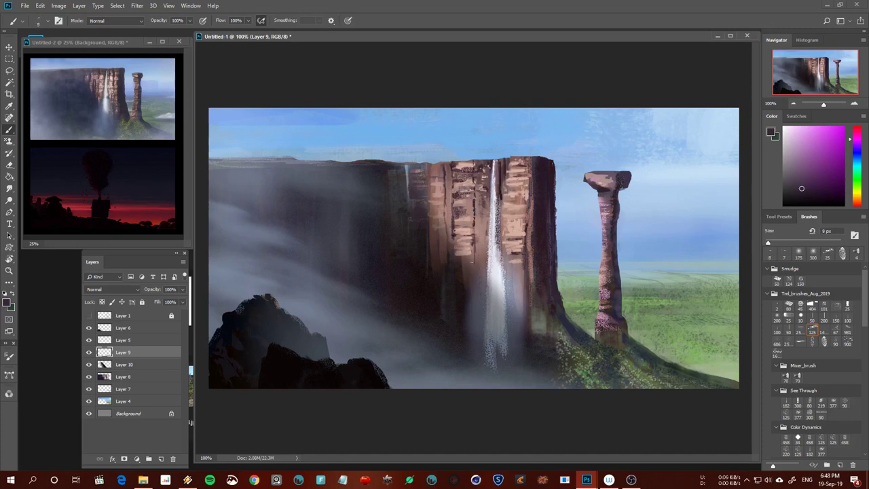
Paint light pinkish-red vertical strokes on the cliff's upper right and lower face
{"action": "left_click", "coordinate": [484, 212], "text": "alt"}
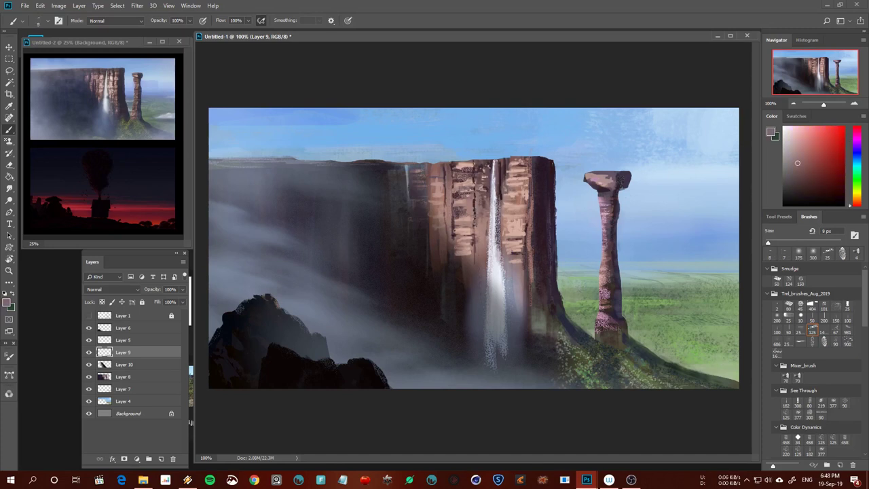
{"action": "left_click", "coordinate": [505, 193], "text": "alt"}
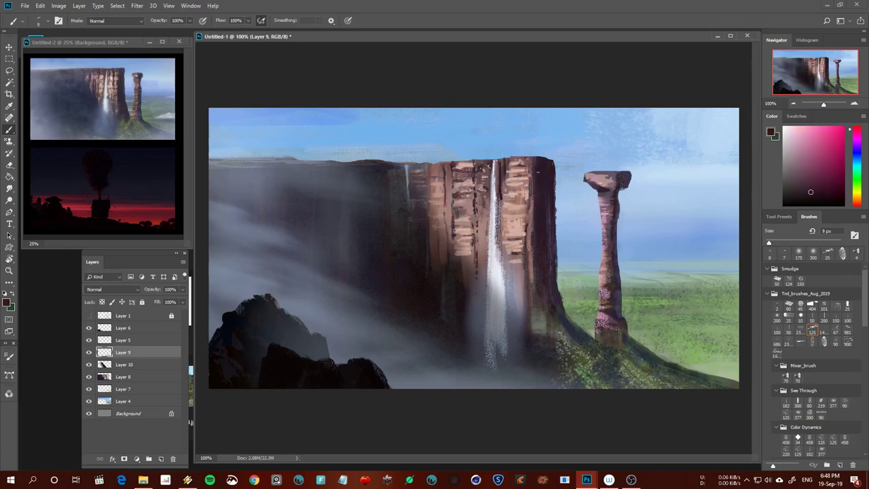
{"action": "left_click", "coordinate": [530, 202], "text": "alt"}
{"action": "left_click_drag", "start_coordinate": [532, 197], "coordinate": [530, 161]}
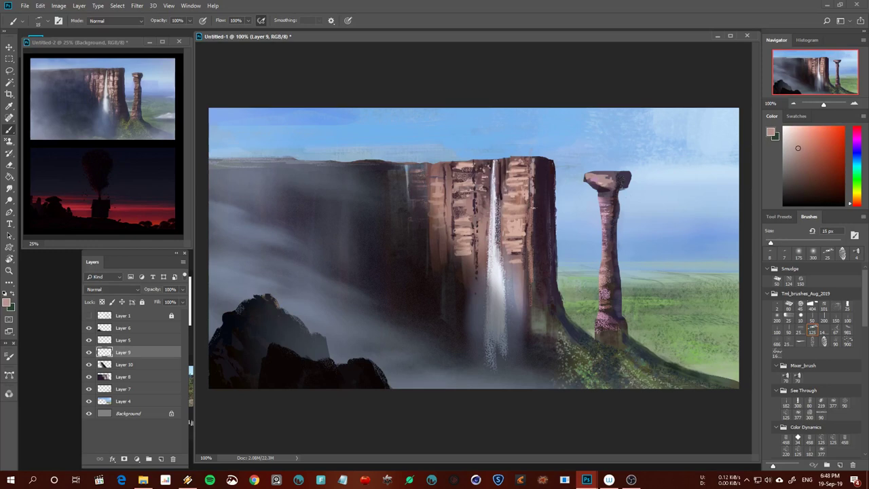
{"action": "key", "text": "bracketleft"}
{"action": "key", "text": "bracketleft"}
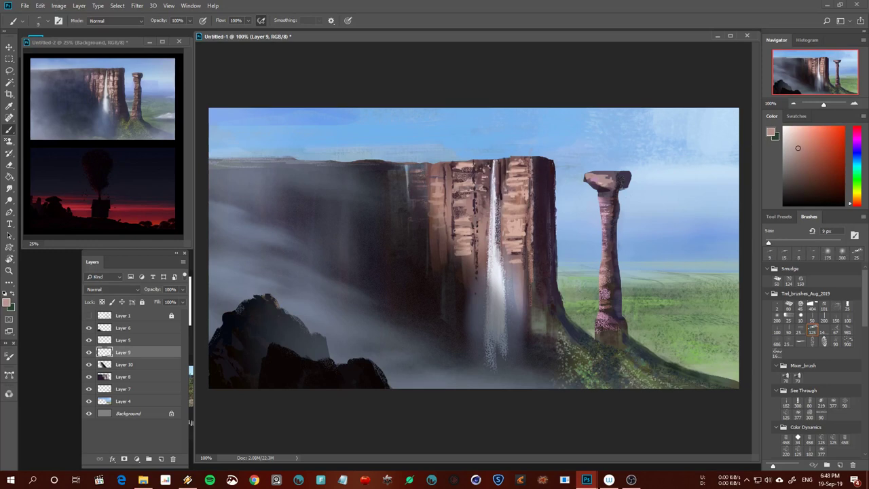
{"action": "left_click_drag", "start_coordinate": [533, 257], "coordinate": [533, 270]}
Sample light and dark cliff tones, then paint a light 40 px stroke along the cliff top
{"action": "left_click", "coordinate": [533, 248], "text": "alt"}
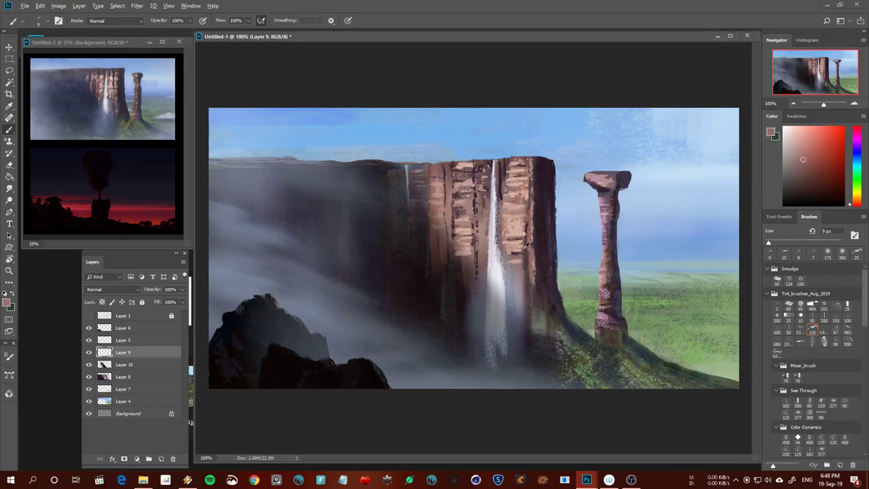
{"action": "left_click", "coordinate": [502, 196], "text": "alt"}
{"action": "left_click", "coordinate": [521, 201], "text": "alt"}
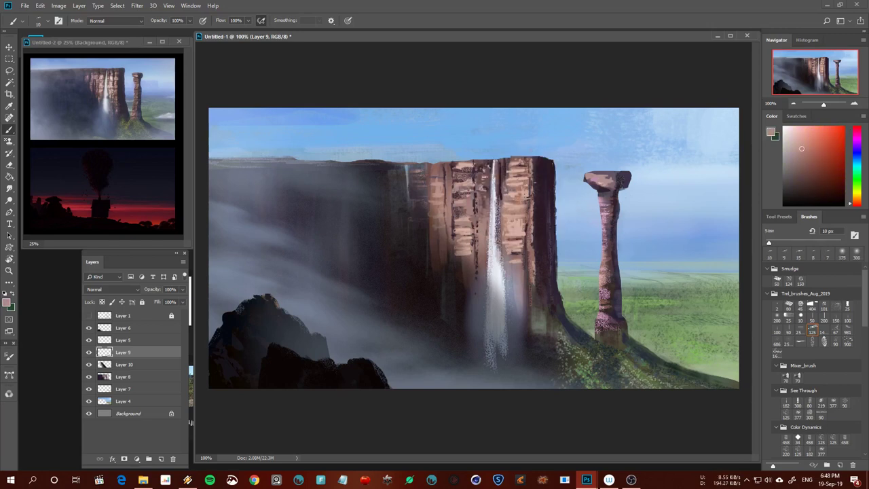
{"action": "left_click", "coordinate": [505, 172], "text": "alt"}
{"action": "left_click", "coordinate": [523, 171], "text": "alt"}
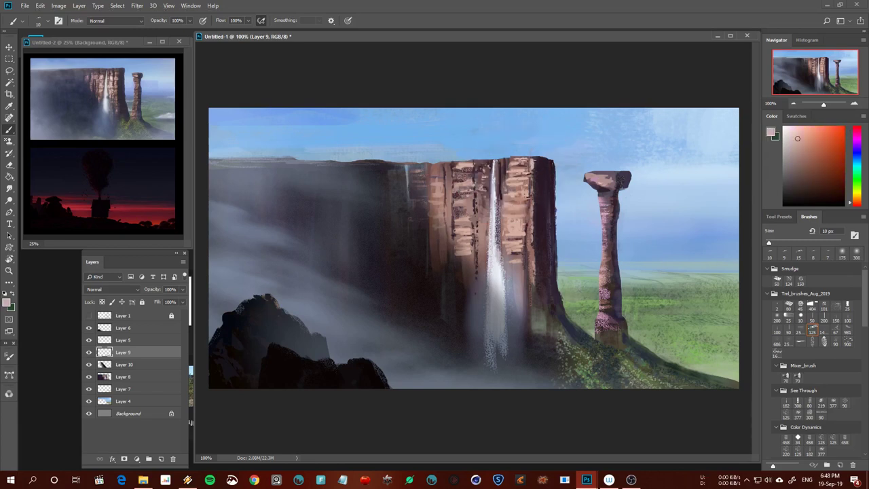
{"action": "left_click", "coordinate": [524, 163], "text": "alt"}
{"action": "left_click", "coordinate": [544, 164], "text": "alt"}
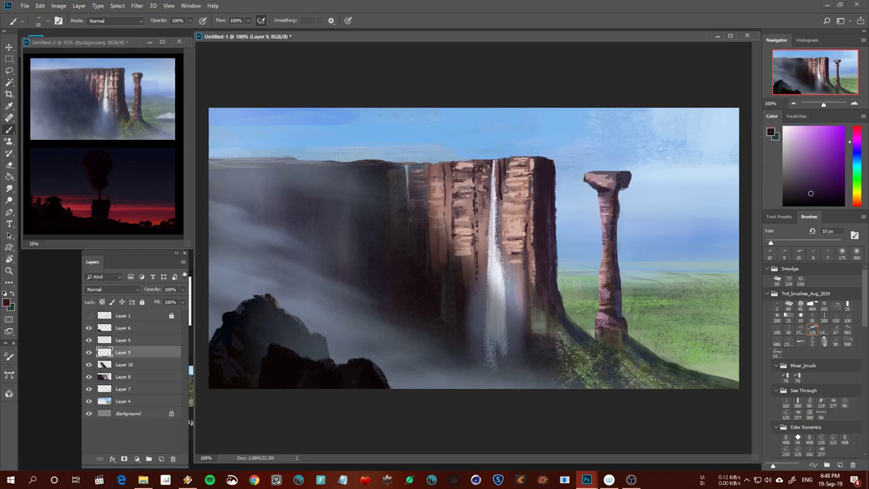
{"action": "key", "text": "bracketright"}
{"action": "left_click_drag", "start_coordinate": [509, 160], "coordinate": [545, 160]}
Sample a reddish brown and add small light strokes along the cliff top at 35 px
{"action": "left_click", "coordinate": [553, 213], "text": "alt"}
{"action": "left_click", "coordinate": [450, 190], "text": "alt"}
{"action": "key", "text": "bracketleft"}
{"action": "left_click_drag", "start_coordinate": [484, 167], "coordinate": [428, 165]}
Pick a purple paint colour and add a small dark stroke near the cliff top with a 20 px brush
{"action": "left_click", "coordinate": [853, 147]}
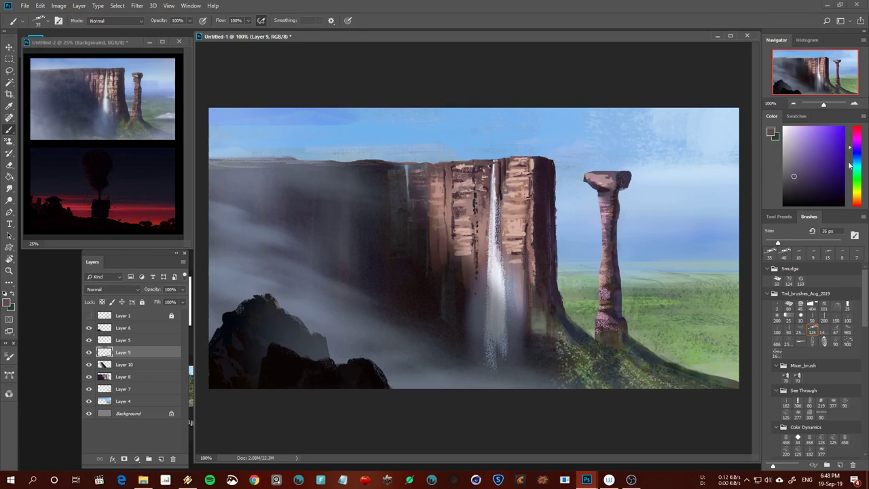
{"action": "left_click", "coordinate": [796, 187]}
{"action": "key", "text": "bracketleft"}
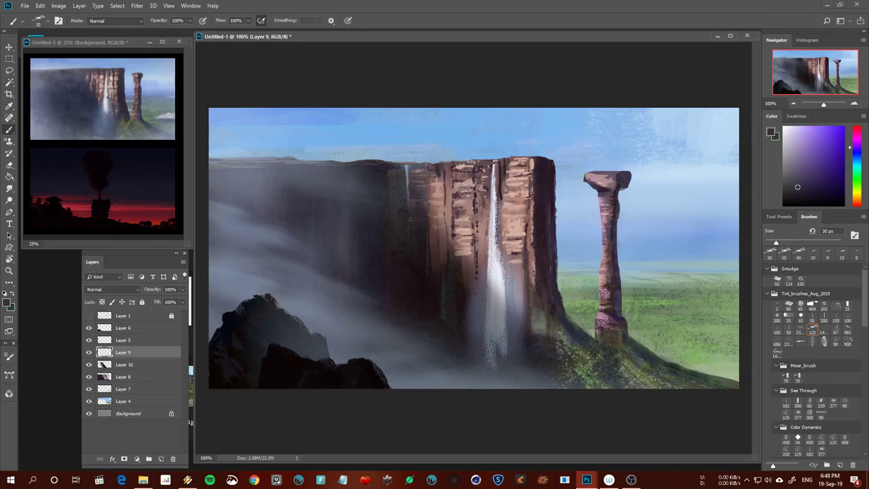
{"action": "key", "text": "bracketleft"}
{"action": "left_click", "coordinate": [545, 185], "text": "alt"}
{"action": "left_click_drag", "start_coordinate": [464, 166], "coordinate": [471, 165]}
Sample a pink from the cliff top and paint strokes along its edge with a 9 px brush
{"action": "key", "text": "bracketleft"}
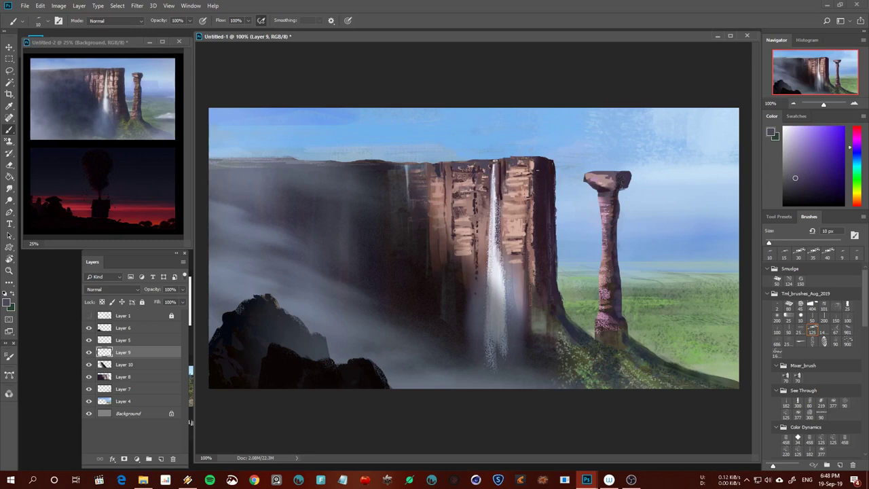
{"action": "left_click", "coordinate": [530, 166], "text": "alt"}
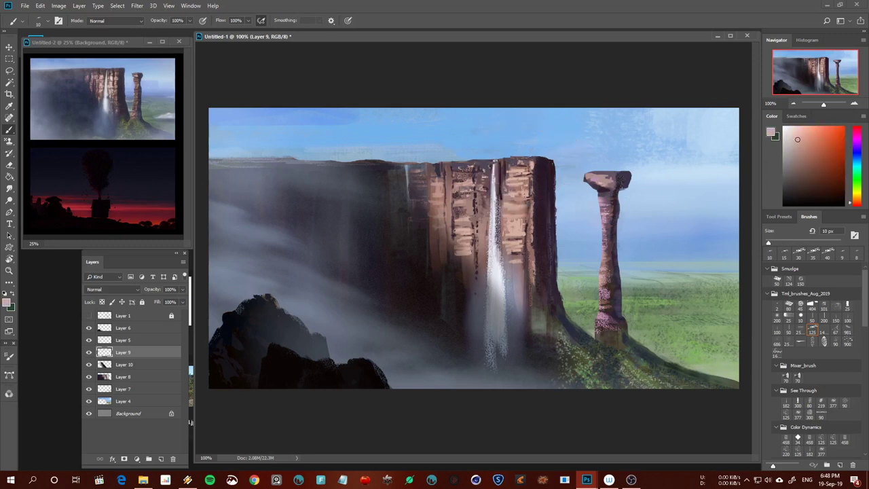
{"action": "key", "text": "bracketleft"}
{"action": "left_click_drag", "start_coordinate": [536, 170], "coordinate": [534, 162]}
Sample alternating dark red-brown, maroon and lighter pinkish-brown tones from the cliff top
{"action": "left_click", "coordinate": [523, 194], "text": "alt"}
{"action": "left_click", "coordinate": [505, 178], "text": "alt"}
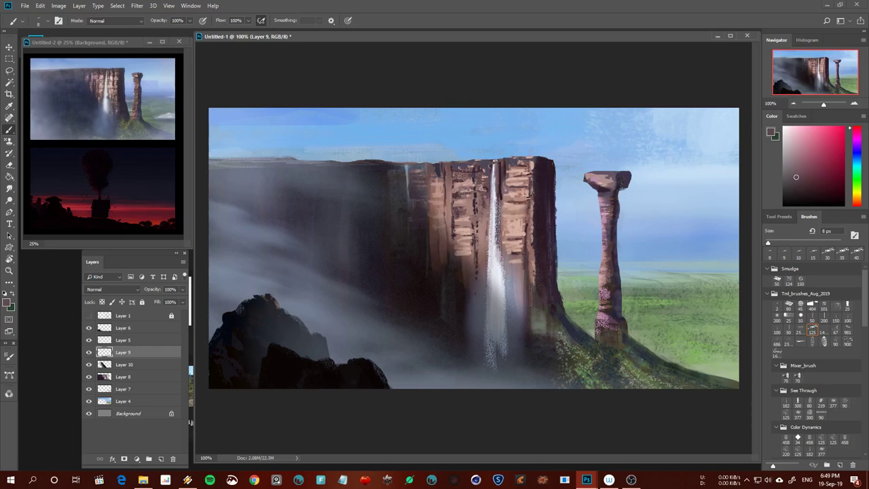
{"action": "left_click", "coordinate": [513, 195], "text": "alt"}
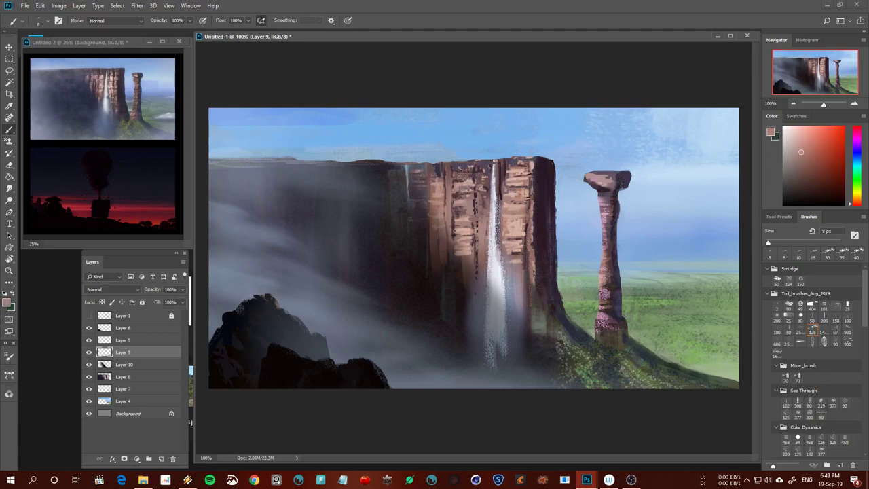
{"action": "left_click", "coordinate": [517, 182], "text": "alt"}
{"action": "left_click", "coordinate": [525, 175], "text": "alt"}
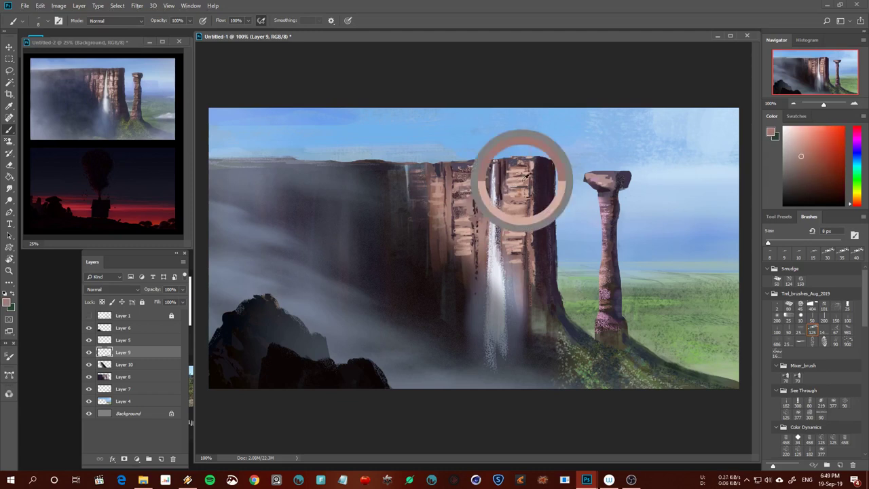
{"action": "left_click", "coordinate": [511, 173], "text": "alt"}
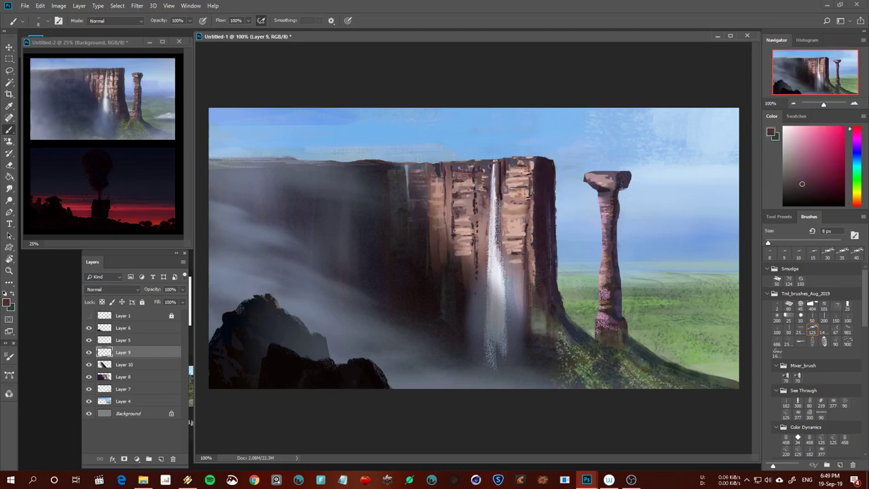
{"action": "left_click", "coordinate": [508, 175], "text": "alt"}
Check the whole painting zoomed out, then sample several brownish-red and pink cliff tones at 100%
{"action": "key", "text": "ctrl+minus"}
{"action": "key", "text": "ctrl+plus"}
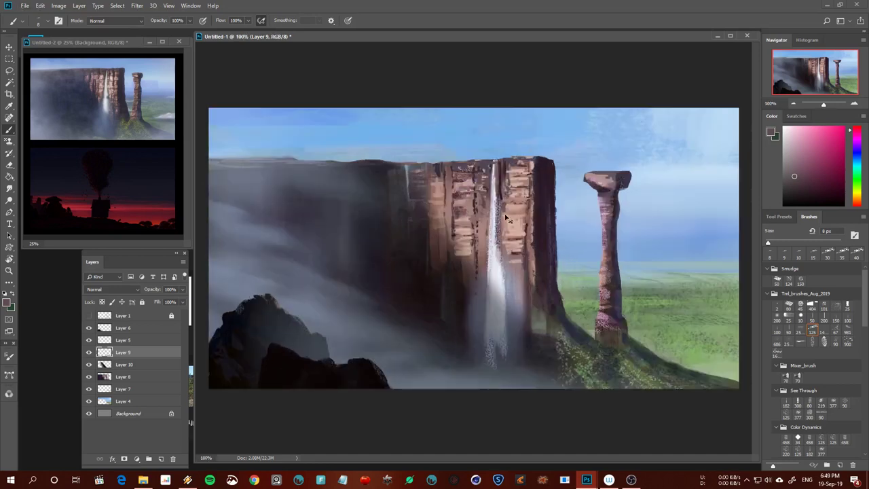
{"action": "left_click", "coordinate": [469, 200], "text": "alt"}
{"action": "left_click", "coordinate": [460, 198], "text": "alt"}
{"action": "left_click", "coordinate": [464, 198], "text": "alt"}
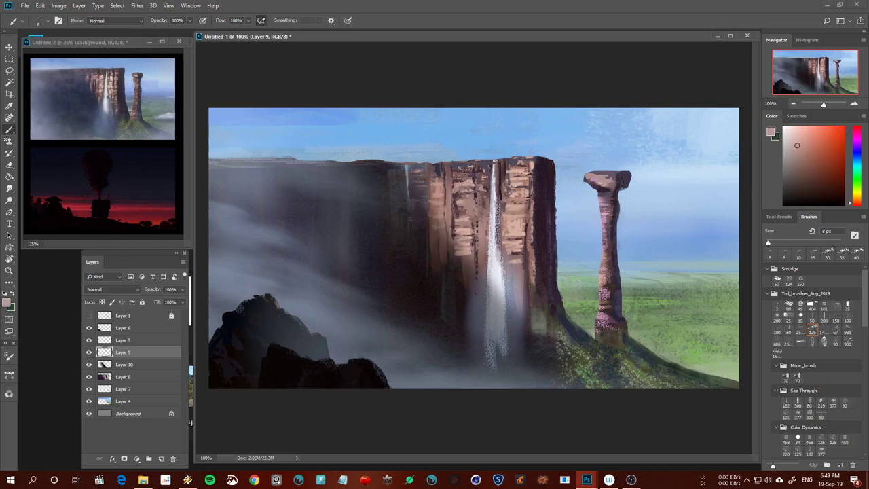
{"action": "left_click", "coordinate": [460, 192], "text": "alt"}
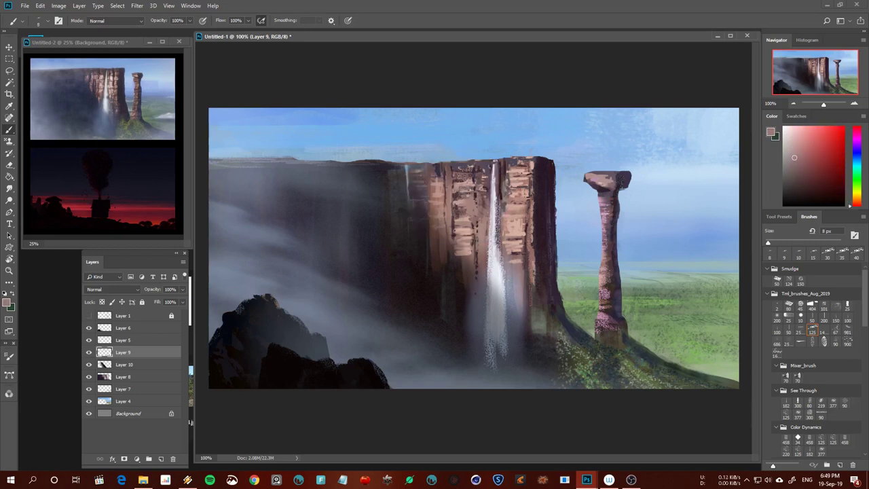
{"action": "left_click", "coordinate": [470, 185], "text": "alt"}
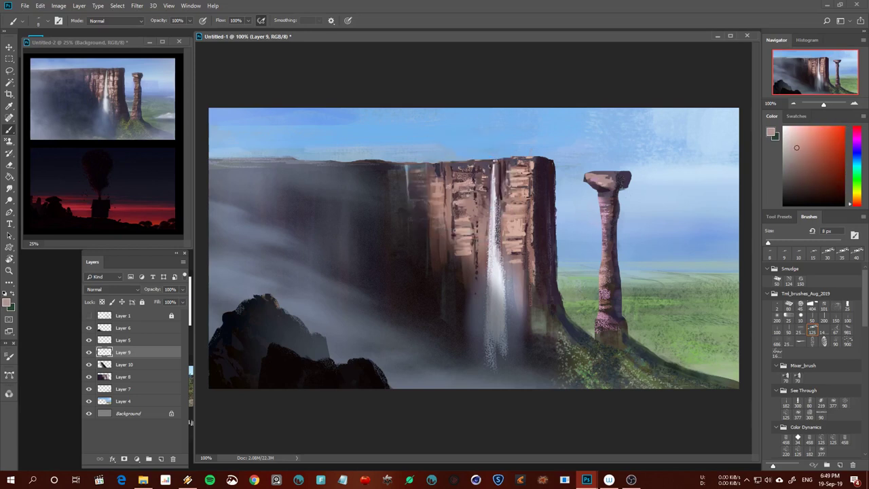
Paint a short dark reddish-brown stroke on the cliff face, then switch to dark purple with a 10 px brush
{"action": "left_click", "coordinate": [453, 223], "text": "alt"}
{"action": "left_click", "coordinate": [503, 177], "text": "alt"}
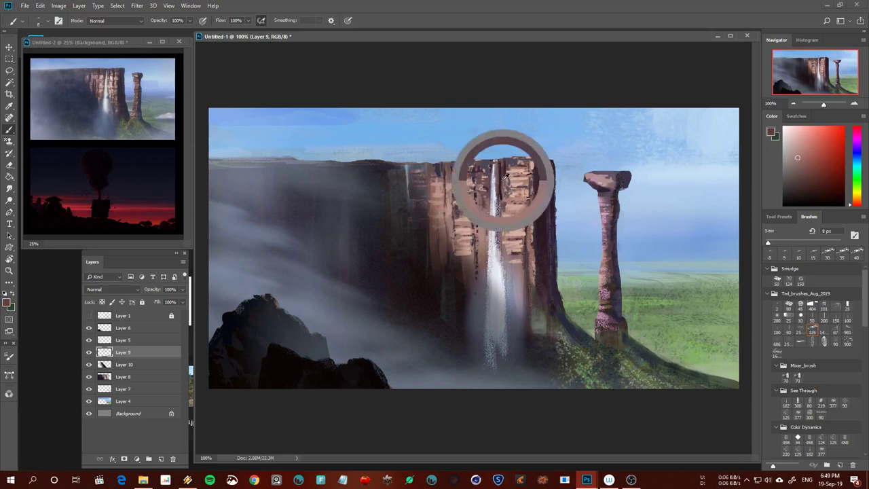
{"action": "left_click_drag", "start_coordinate": [457, 240], "coordinate": [471, 240]}
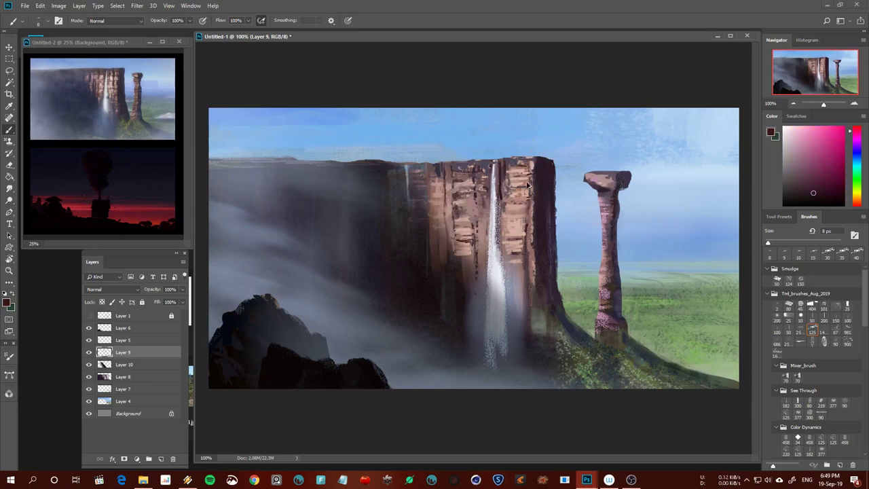
{"action": "left_click", "coordinate": [494, 173], "text": "alt"}
{"action": "key", "text": "bracketright"}
{"action": "key", "text": "bracketright"}
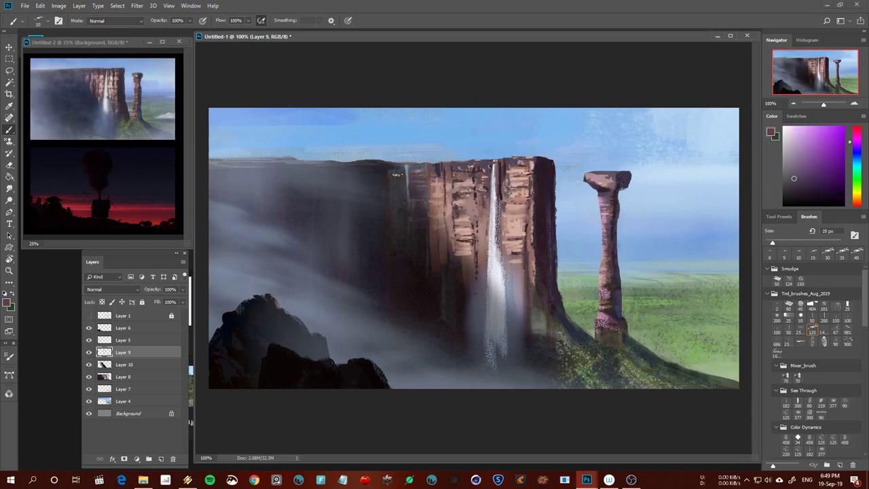
{"action": "key", "text": "bracketright"}
{"action": "key", "text": "bracketright"}
{"action": "key", "text": "bracketleft"}
{"action": "key", "text": "bracketleft"}
{"action": "key", "text": "bracketleft"}
{"action": "key", "text": "bracketleft"}
Load a dark blue-grey colour with a 25 px brush and move painting onto Layer 8
{"action": "left_click", "coordinate": [374, 205], "text": "alt"}
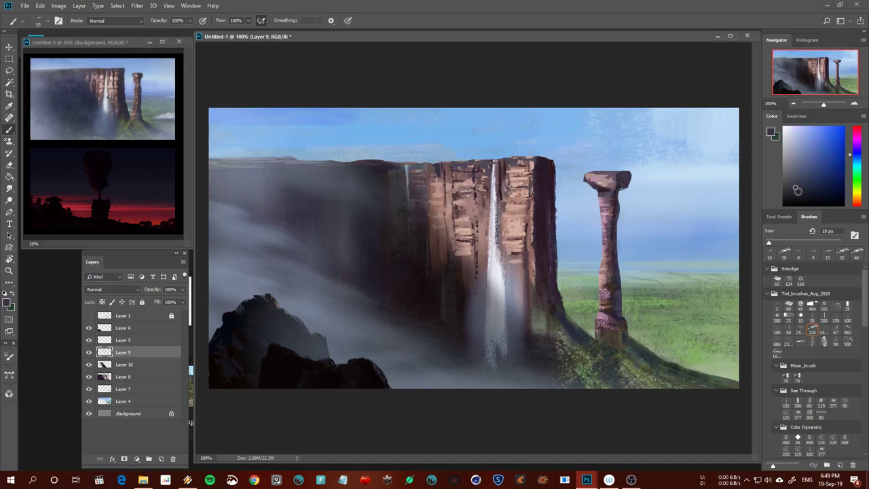
{"action": "key", "text": "bracketright"}
{"action": "key", "text": "bracketright"}
{"action": "key", "text": "bracketright"}
{"action": "left_click", "coordinate": [358, 224], "text": "alt"}
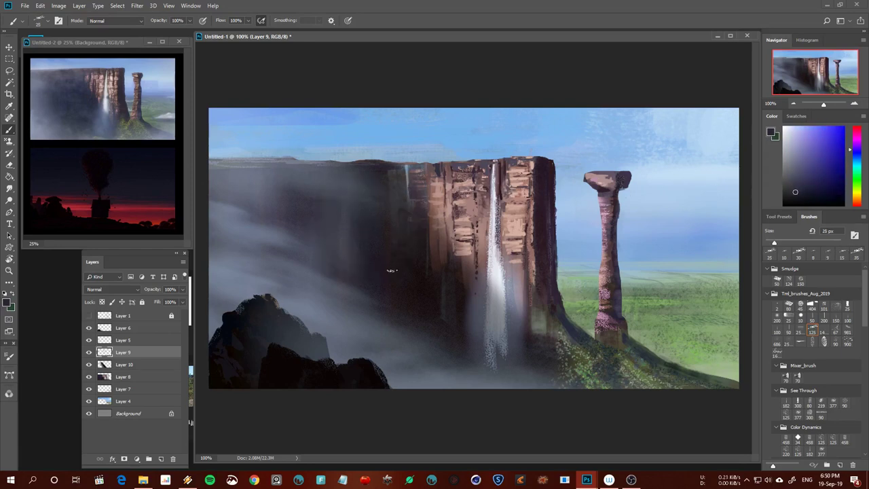
{"action": "left_click", "coordinate": [148, 377]}
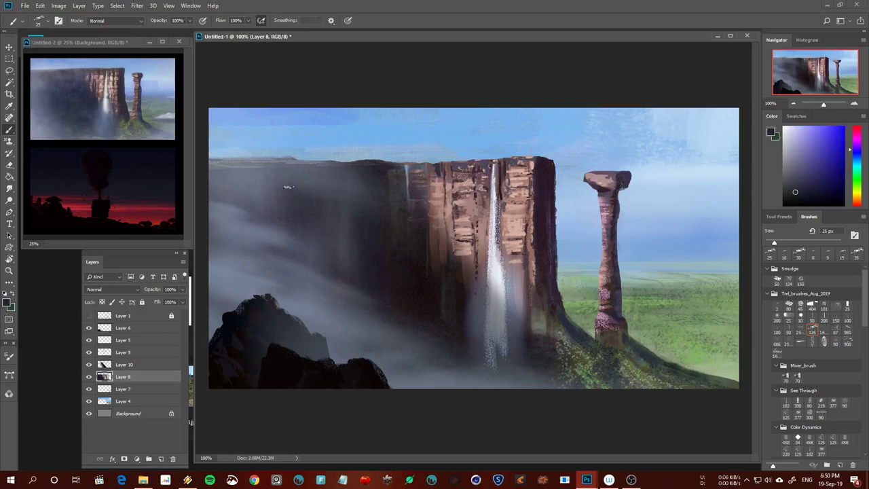
{"action": "left_click", "coordinate": [393, 203], "text": "alt"}
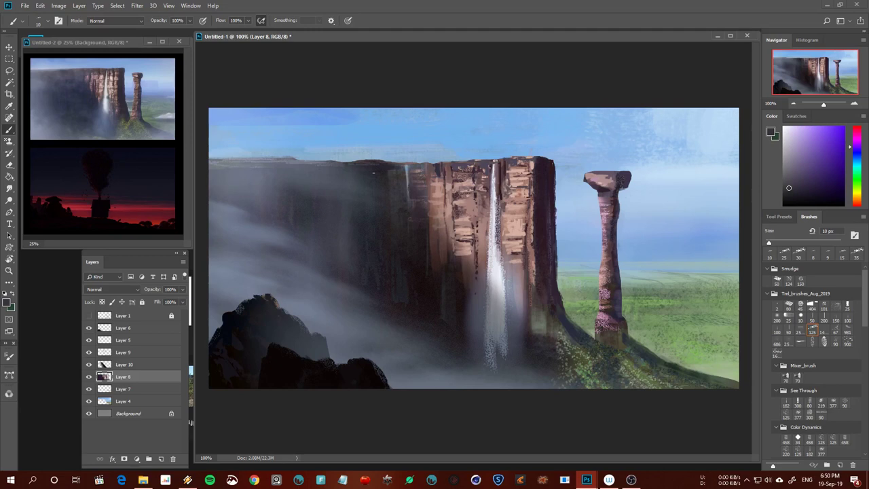
Sample dark red-brown, purple and reddish colours from the cliff top
{"action": "left_click", "coordinate": [367, 165], "text": "alt"}
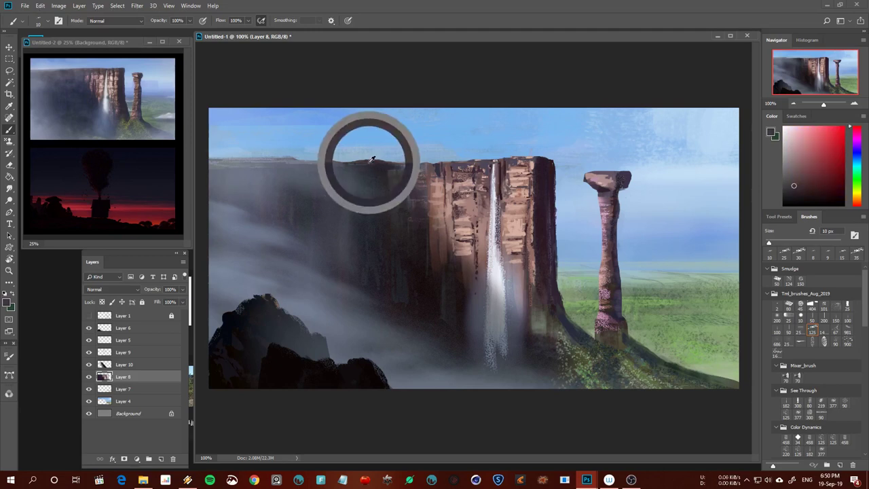
{"action": "left_click", "coordinate": [404, 171], "text": "alt"}
{"action": "left_click", "coordinate": [397, 169], "text": "alt"}
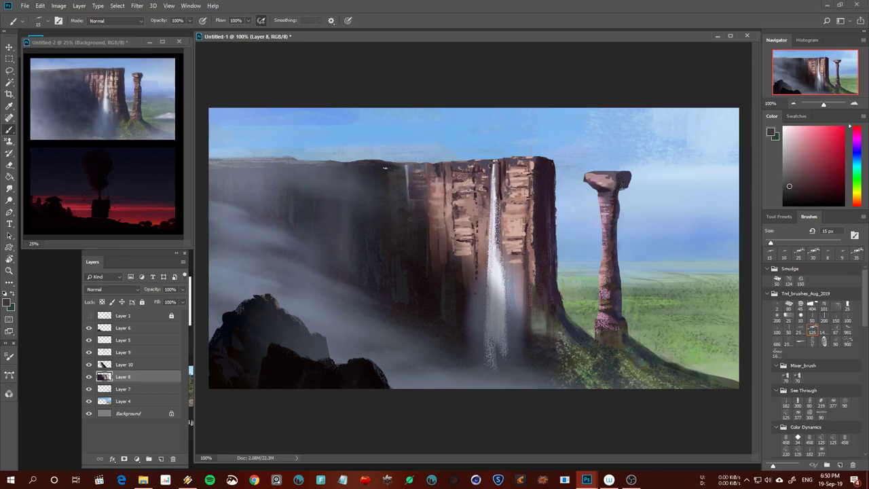
{"action": "left_click", "coordinate": [397, 171], "text": "alt"}
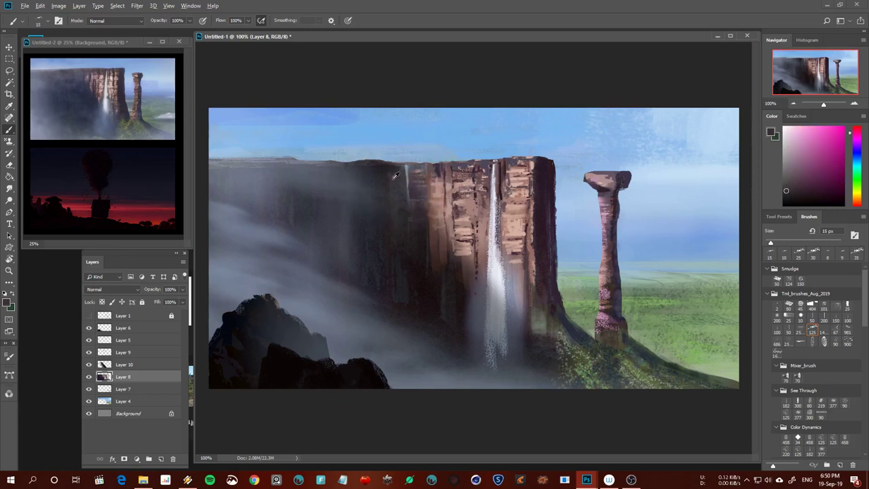
{"action": "left_click", "coordinate": [382, 175], "text": "alt"}
{"action": "left_click", "coordinate": [397, 171], "text": "alt"}
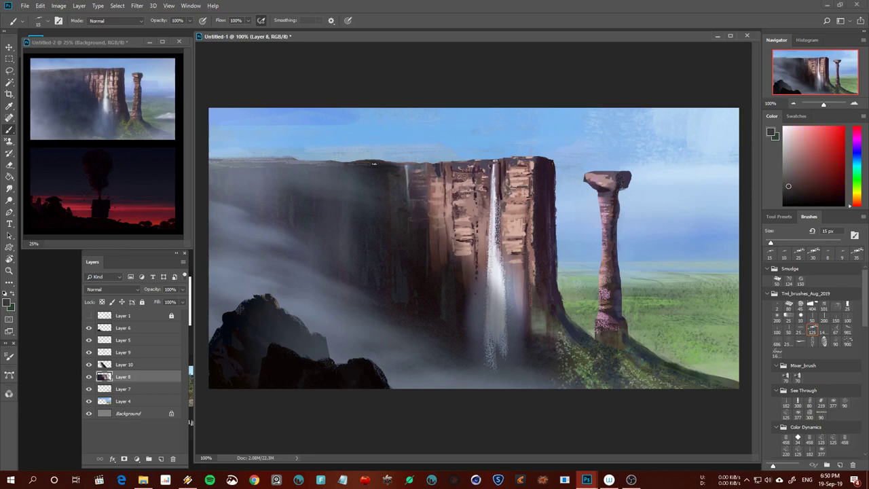
{"action": "left_click", "coordinate": [407, 173], "text": "alt"}
Deselect, darken the light streak on the cliff edge, and add a thin dark stroke
{"action": "left_click", "coordinate": [105, 377], "text": "ctrl"}
{"action": "key", "text": "ctrl+d"}
{"action": "left_click_drag", "start_coordinate": [408, 186], "coordinate": [406, 171]}
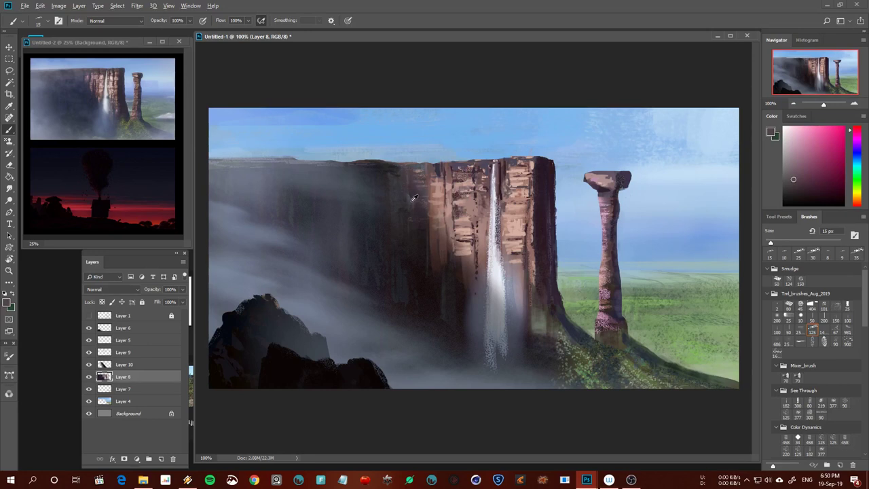
{"action": "left_click", "coordinate": [407, 197], "text": "alt"}
{"action": "key", "text": "bracketleft"}
{"action": "key", "text": "bracketleft"}
{"action": "key", "text": "bracketleft"}
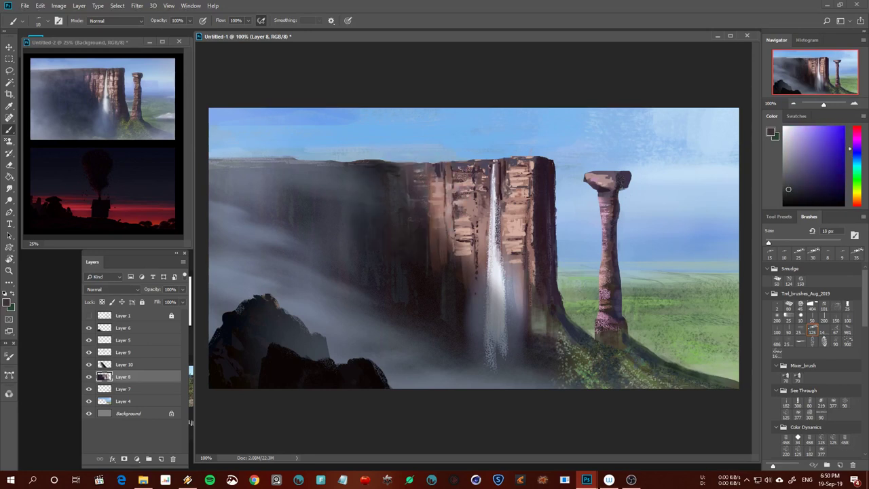
{"action": "left_click_drag", "start_coordinate": [414, 197], "coordinate": [414, 180]}
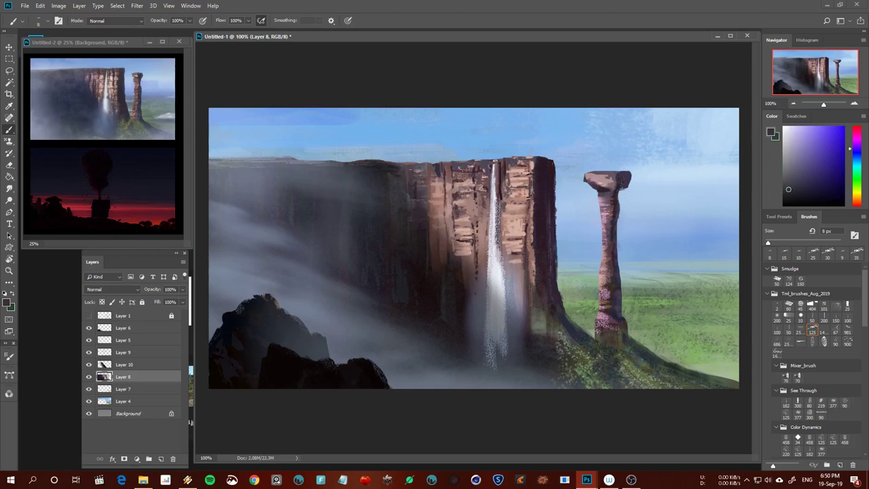
Sample lighter and darker cliff tones, then try a dark vertical cliff stroke and undo it
{"action": "left_click", "coordinate": [415, 197], "text": "alt"}
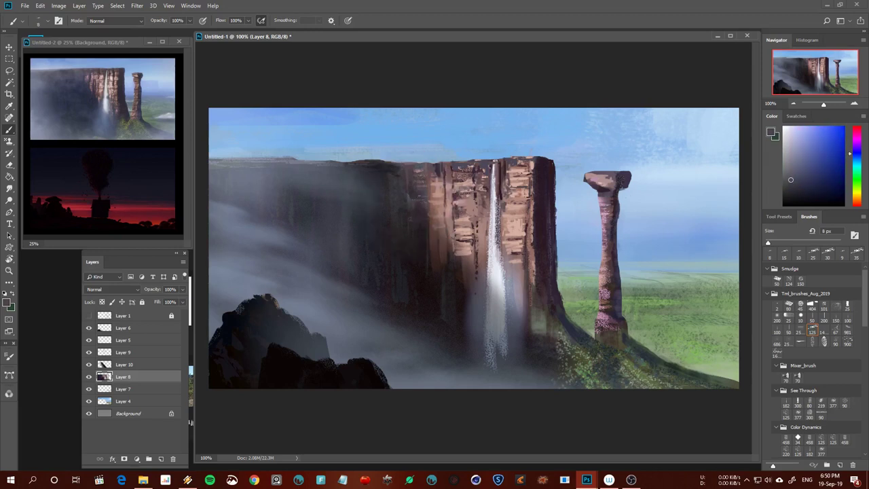
{"action": "left_click", "coordinate": [409, 196], "text": "alt"}
{"action": "left_click", "coordinate": [399, 178], "text": "alt"}
{"action": "left_click", "coordinate": [396, 182], "text": "alt"}
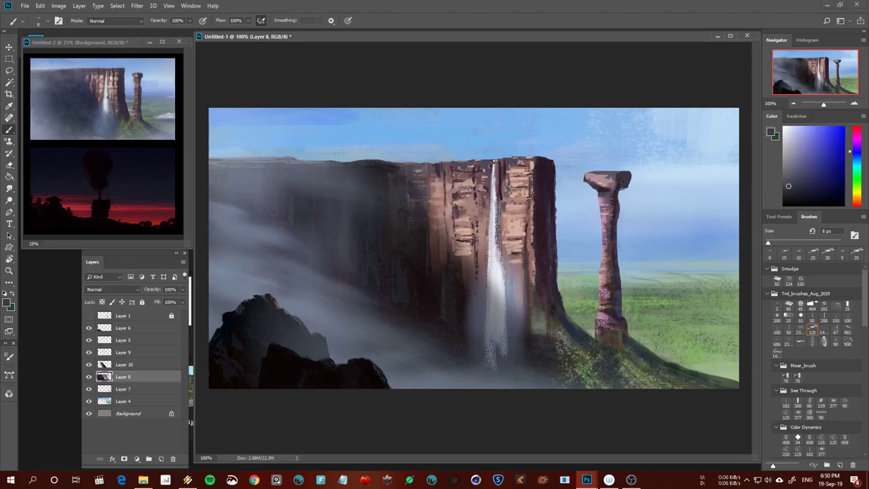
{"action": "key", "text": "ctrl+minus"}
{"action": "key", "text": "ctrl+minus"}
{"action": "key", "text": "ctrl+plus"}
{"action": "key", "text": "ctrl+plus"}
{"action": "left_click", "coordinate": [434, 275], "text": "alt"}
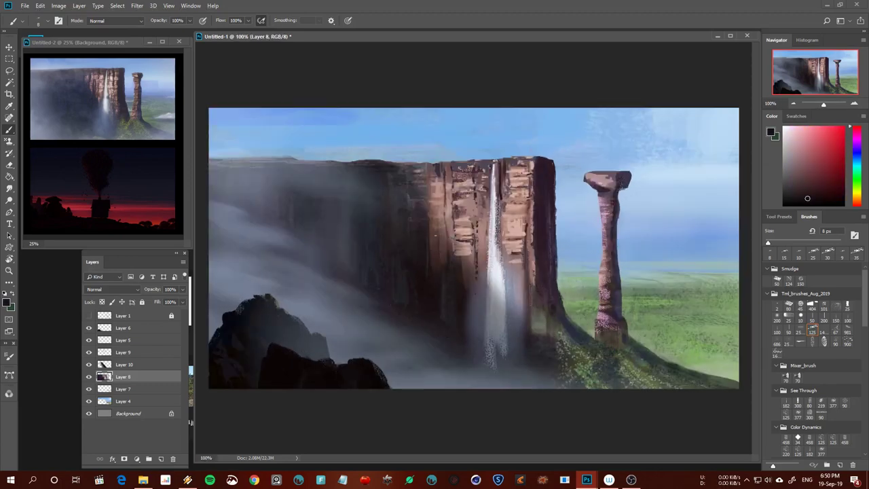
{"action": "left_click_drag", "start_coordinate": [428, 234], "coordinate": [432, 215]}
{"action": "key", "text": "ctrl+z"}
Sample light pinkish grey near the waterfall and darker brownish reds from the cliff
{"action": "left_click", "coordinate": [459, 270], "text": "alt"}
{"action": "left_click", "coordinate": [490, 200], "text": "alt"}
{"action": "left_click", "coordinate": [434, 254], "text": "alt"}
{"action": "left_click", "coordinate": [435, 238], "text": "alt"}
{"action": "left_click", "coordinate": [440, 231], "text": "alt"}
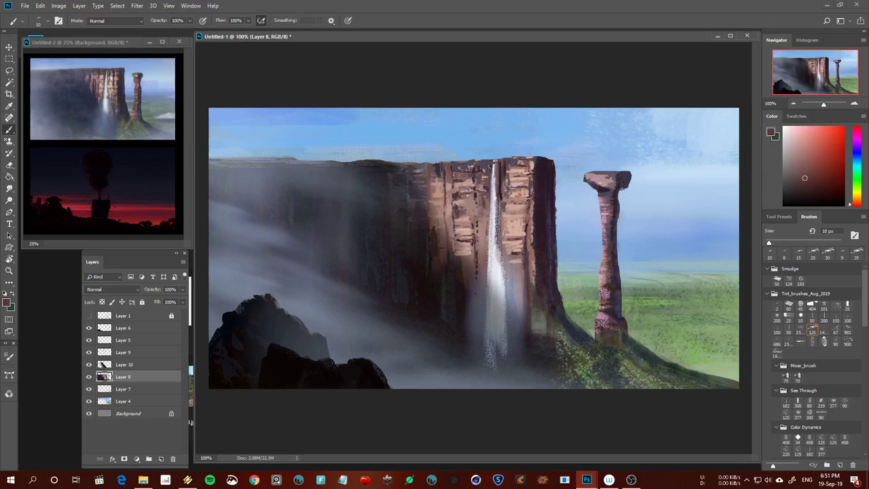
{"action": "left_click", "coordinate": [444, 255], "text": "alt"}
{"action": "left_click", "coordinate": [430, 207], "text": "alt"}
With a smaller brush, paint a dark brown line along the waterfall's left edge, then sample pinkish tones
{"action": "key", "text": "bracketleft"}
{"action": "left_click", "coordinate": [459, 197], "text": "alt"}
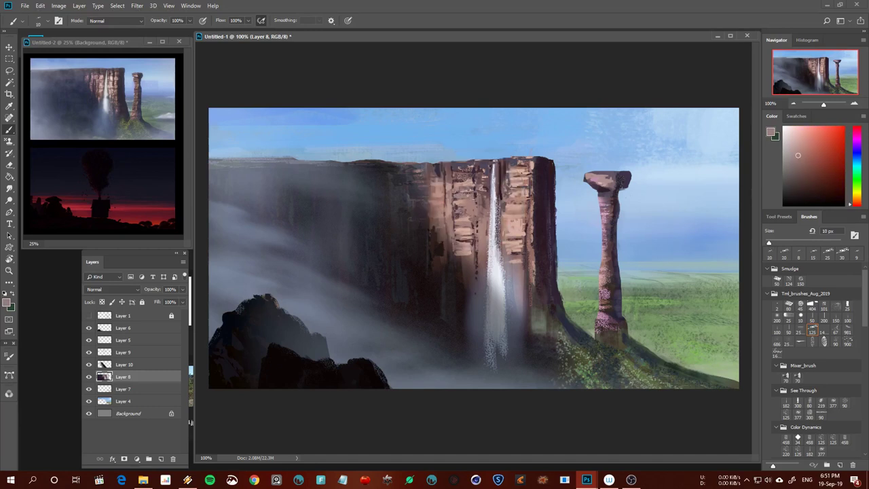
{"action": "left_click", "coordinate": [539, 182], "text": "alt"}
{"action": "left_click_drag", "start_coordinate": [486, 179], "coordinate": [487, 198]}
{"action": "key", "text": "bracketright"}
{"action": "left_click", "coordinate": [470, 190], "text": "alt"}
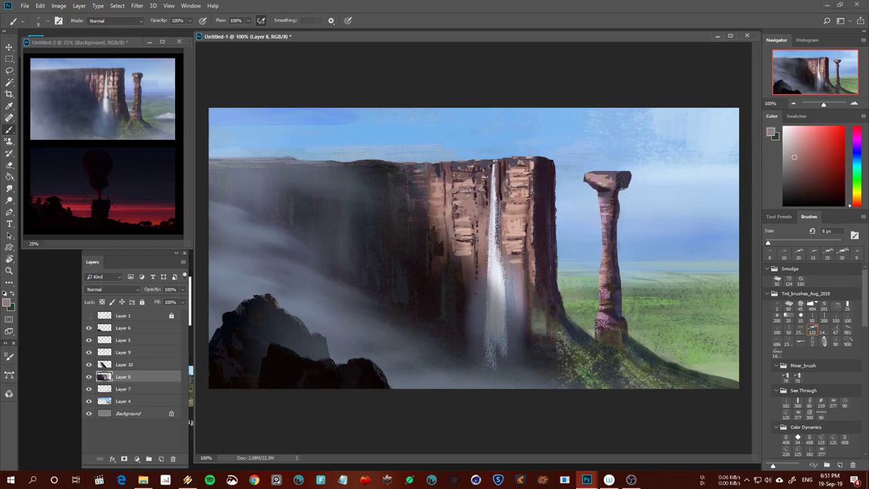
{"action": "left_click", "coordinate": [486, 186], "text": "alt"}
Hide Multiply Layer 10, compare, and move it to just below Layer 1
{"action": "left_click", "coordinate": [107, 368]}
{"action": "left_click", "coordinate": [89, 365]}
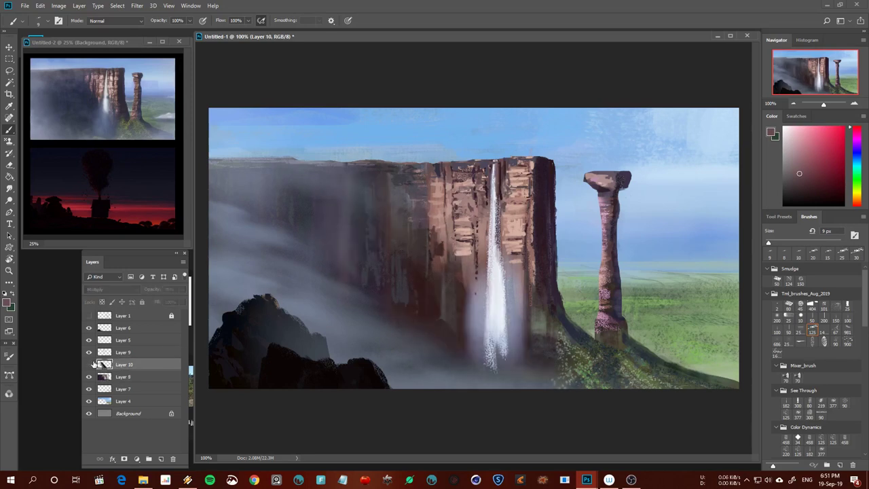
{"action": "left_click", "coordinate": [89, 364]}
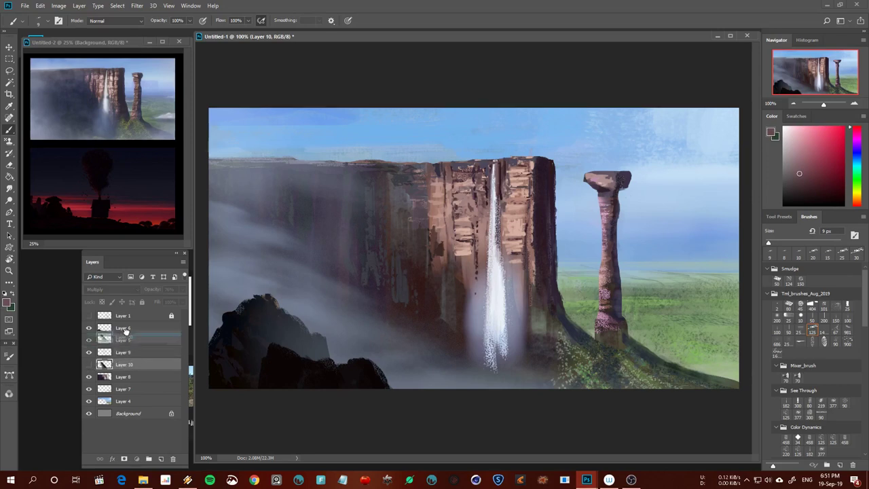
{"action": "left_click_drag", "start_coordinate": [126, 360], "coordinate": [129, 333]}
Select Layer 9 and merge Layer 8 into it with Ctrl+E
{"action": "left_click", "coordinate": [115, 360], "text": "shift"}
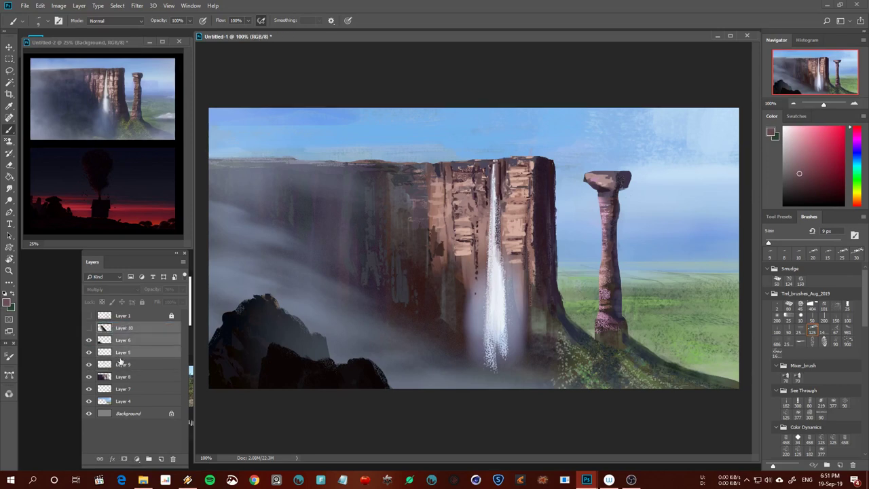
{"action": "left_click", "coordinate": [114, 353]}
{"action": "left_click", "coordinate": [96, 367]}
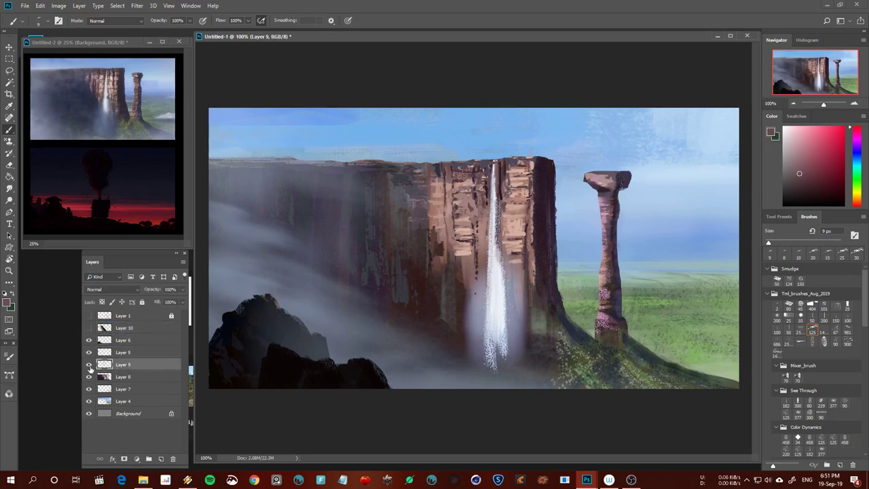
{"action": "left_click", "coordinate": [116, 378], "text": "shift"}
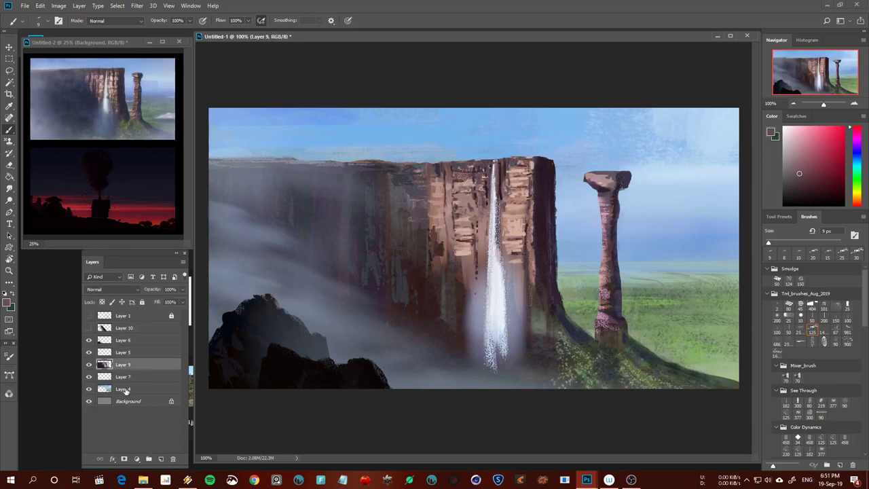
{"action": "key", "text": "ctrl+e"}
Enlarge the brush slightly and sample lighter and darker tones across the cliff
{"action": "left_click", "coordinate": [488, 210], "text": "alt"}
{"action": "key", "text": "bracketright"}
{"action": "left_click", "coordinate": [464, 251], "text": "alt"}
{"action": "left_click", "coordinate": [465, 236], "text": "alt"}
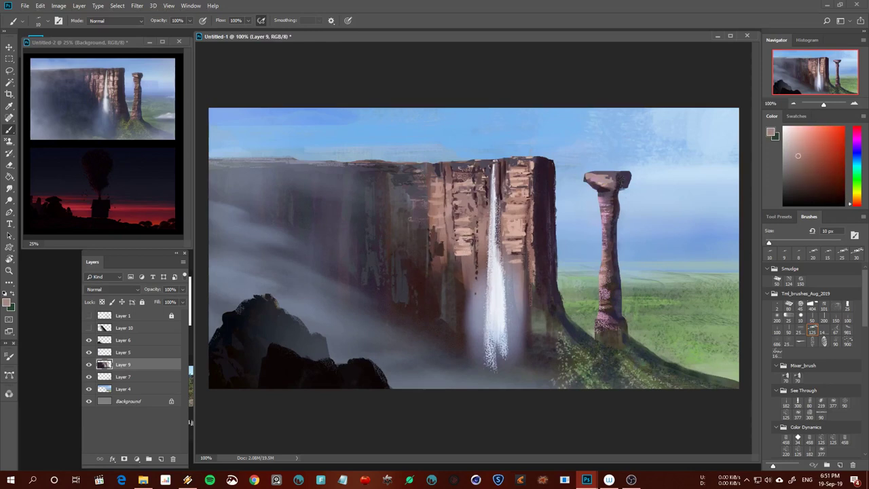
{"action": "left_click", "coordinate": [450, 216], "text": "alt"}
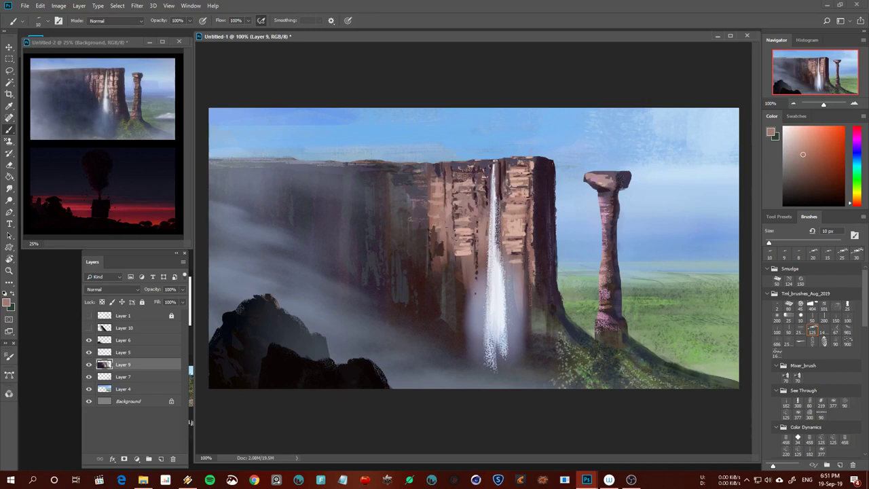
{"action": "left_click", "coordinate": [463, 201], "text": "alt"}
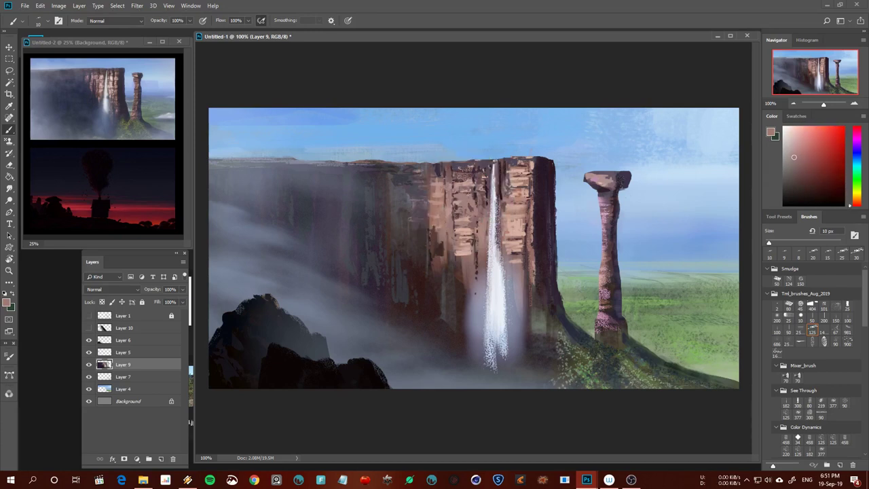
{"action": "left_click", "coordinate": [450, 217], "text": "alt"}
{"action": "left_click", "coordinate": [437, 169], "text": "alt"}
{"action": "left_click", "coordinate": [499, 175], "text": "alt"}
Sample light pinkish brown and brighten a patch beside the waterfall's right edge
{"action": "left_click", "coordinate": [499, 175], "text": "alt"}
{"action": "key", "text": "bracketleft"}
{"action": "left_click", "coordinate": [494, 163], "text": "alt"}
{"action": "left_click", "coordinate": [508, 169], "text": "alt"}
{"action": "left_click", "coordinate": [540, 223], "text": "alt"}
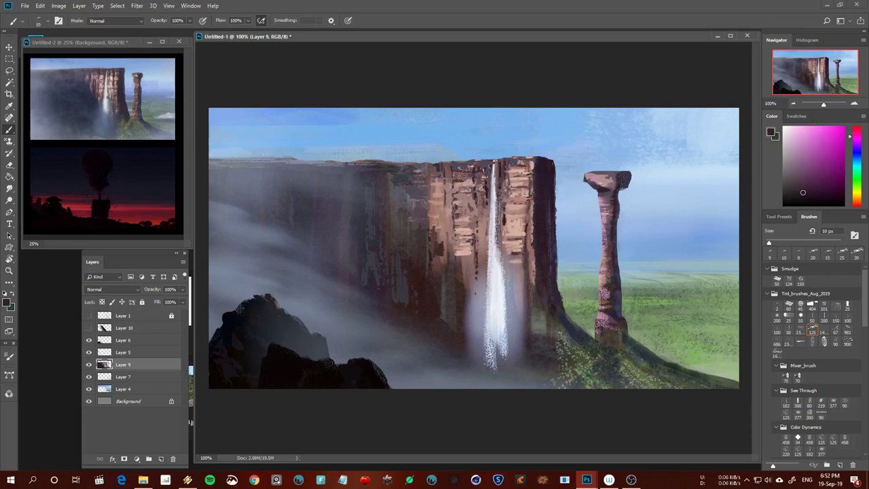
{"action": "left_click", "coordinate": [507, 218], "text": "alt"}
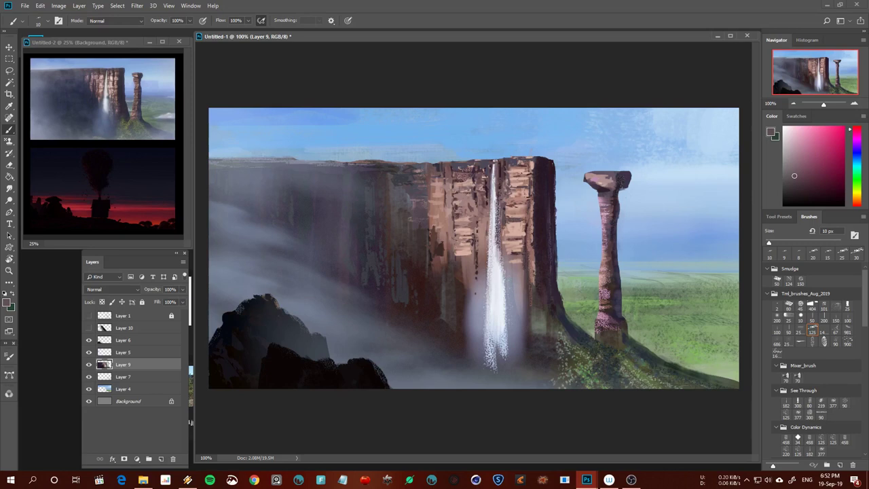
{"action": "left_click", "coordinate": [515, 209], "text": "alt"}
{"action": "left_click_drag", "start_coordinate": [504, 207], "coordinate": [503, 207]}
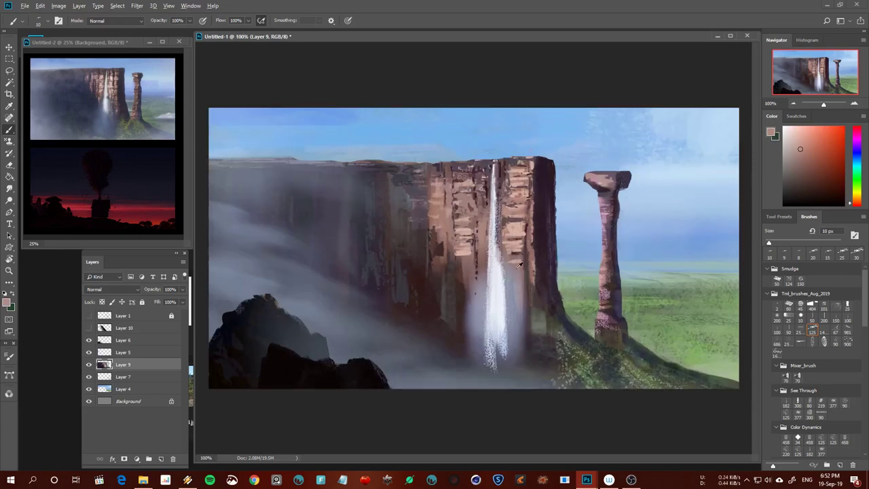
Add small dark purple strokes and dabs on the cliff's right edge with 9 px and 6 px brushes
{"action": "left_click", "coordinate": [518, 259], "text": "alt"}
{"action": "key", "text": "bracketright"}
{"action": "key", "text": "bracketleft"}
{"action": "key", "text": "bracketleft"}
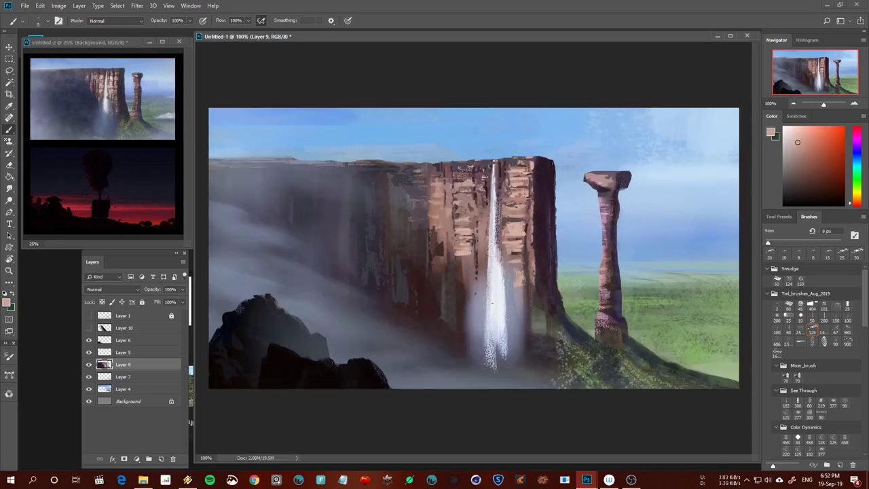
{"action": "left_click_drag", "start_coordinate": [528, 293], "coordinate": [520, 299]}
{"action": "left_click", "coordinate": [549, 203], "text": "alt"}
{"action": "key", "text": "bracketleft"}
{"action": "key", "text": "bracketleft"}
{"action": "key", "text": "bracketleft"}
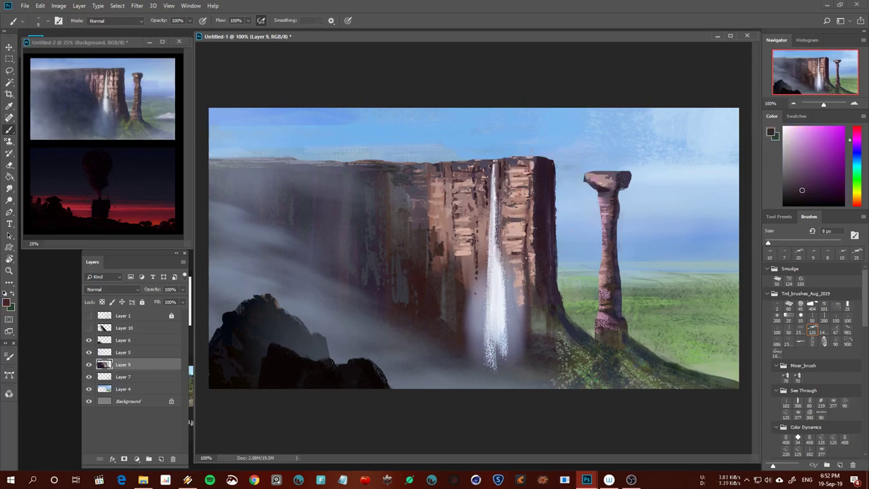
{"action": "left_click_drag", "start_coordinate": [527, 272], "coordinate": [527, 258]}
{"action": "mouse_move", "coordinate": [528, 216]}
{"action": "left_mouse_down"}
{"action": "mouse_move", "coordinate": [531, 194]}
{"action": "mouse_move", "coordinate": [533, 216]}
{"action": "left_mouse_up"}
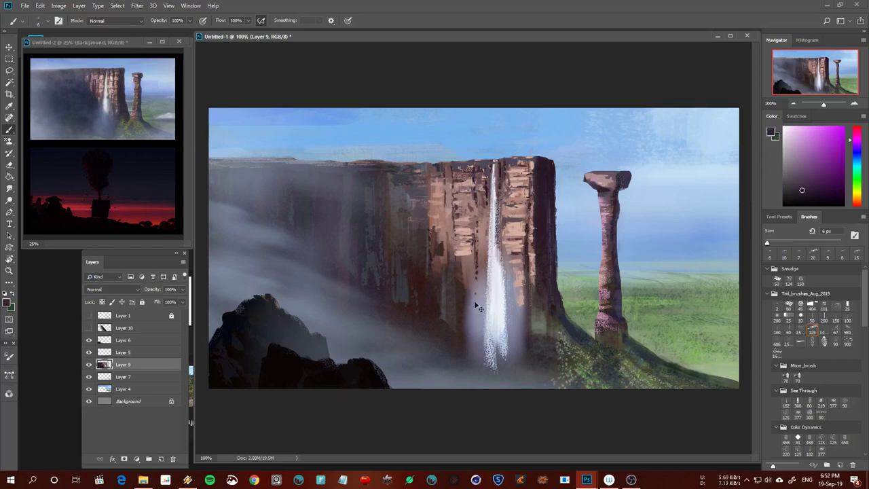
{"action": "key", "text": "ctrl+minus"}
{"action": "key", "text": "ctrl+minus"}
{"action": "key", "text": "ctrl+minus"}
{"action": "key", "text": "ctrl+minus"}
{"action": "key", "text": "ctrl+shift+h"}
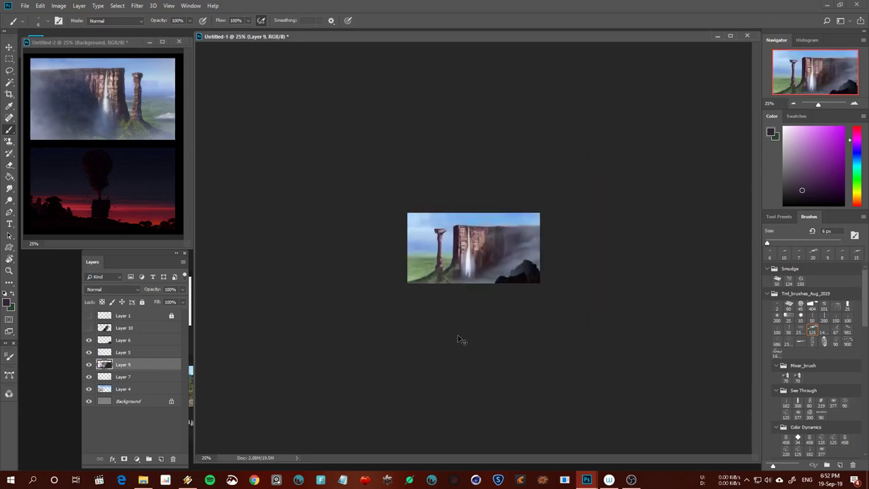
{"action": "key", "text": "ctrl+shift+h"}
{"action": "key", "text": "ctrl+1"}
{"action": "left_click", "coordinate": [519, 228], "text": "alt"}
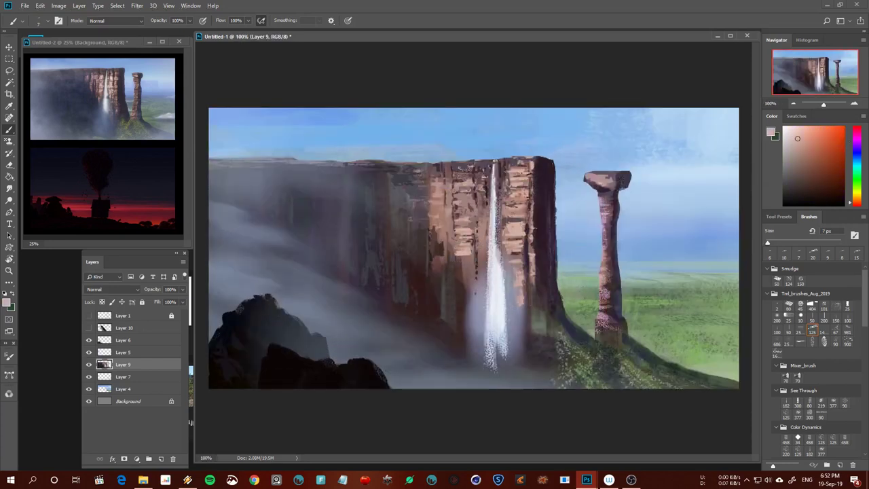
{"action": "key", "text": "bracketright"}
{"action": "left_click", "coordinate": [516, 213], "text": "alt"}
{"action": "key", "text": "bracketright"}
{"action": "key", "text": "bracketright"}
{"action": "left_click", "coordinate": [396, 277], "text": "alt"}
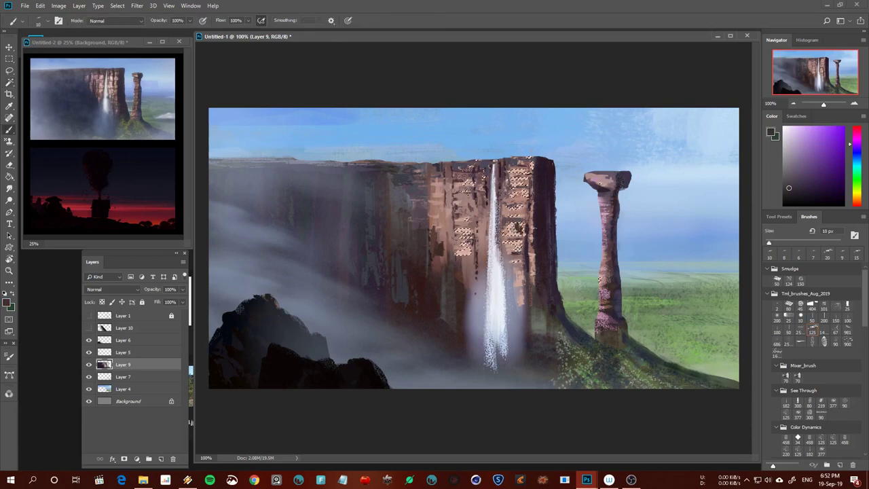
{"action": "left_click", "coordinate": [432, 276], "text": "alt"}
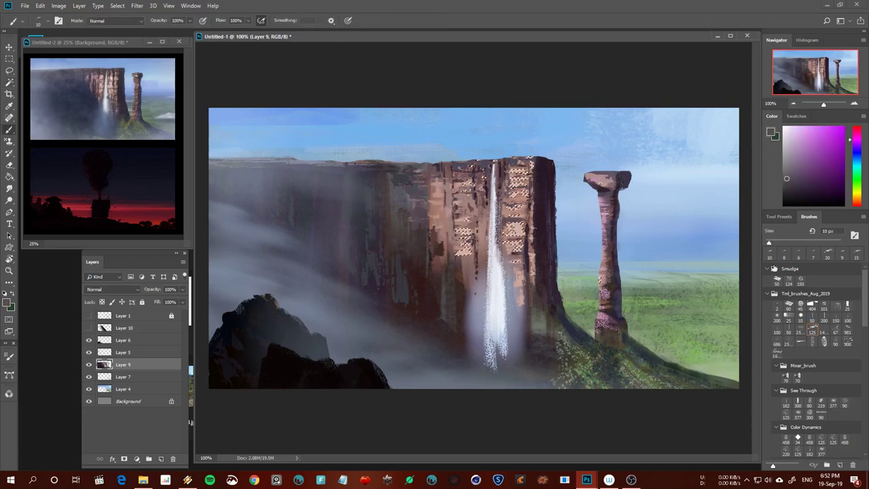
{"action": "left_click", "coordinate": [812, 342]}
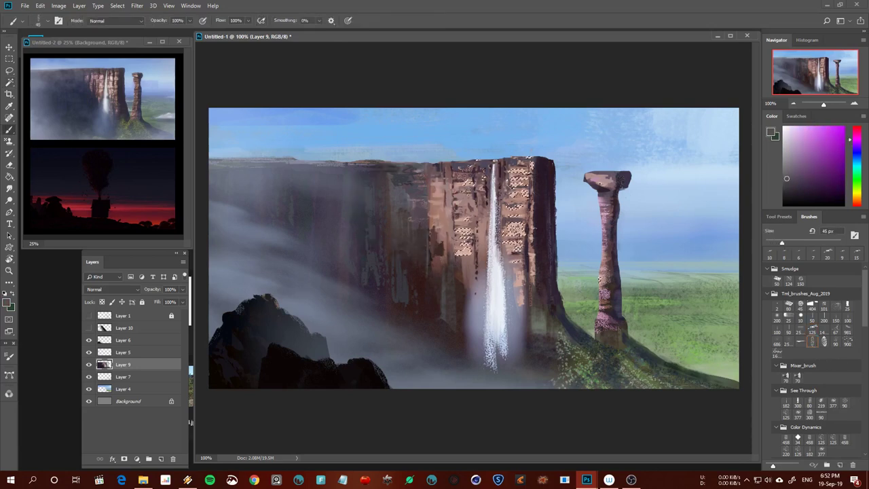
{"action": "mouse_move", "coordinate": [514, 238]}
{"action": "left_mouse_down"}
{"action": "mouse_move", "coordinate": [531, 197]}
{"action": "mouse_move", "coordinate": [518, 177]}
{"action": "left_mouse_up"}
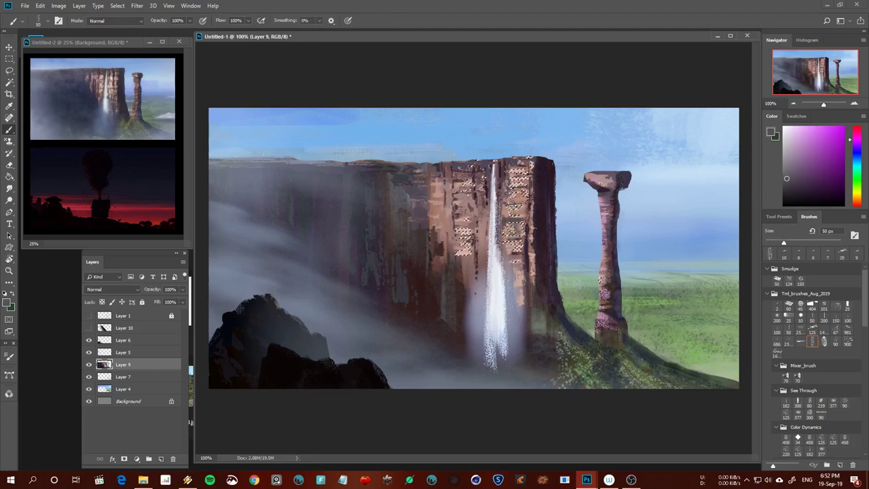
{"action": "left_click_drag", "start_coordinate": [512, 213], "coordinate": [517, 178]}
{"action": "key", "text": "ctrl+minus"}
{"action": "key", "text": "ctrl+minus"}
{"action": "key", "text": "ctrl+minus"}
{"action": "key", "text": "h"}
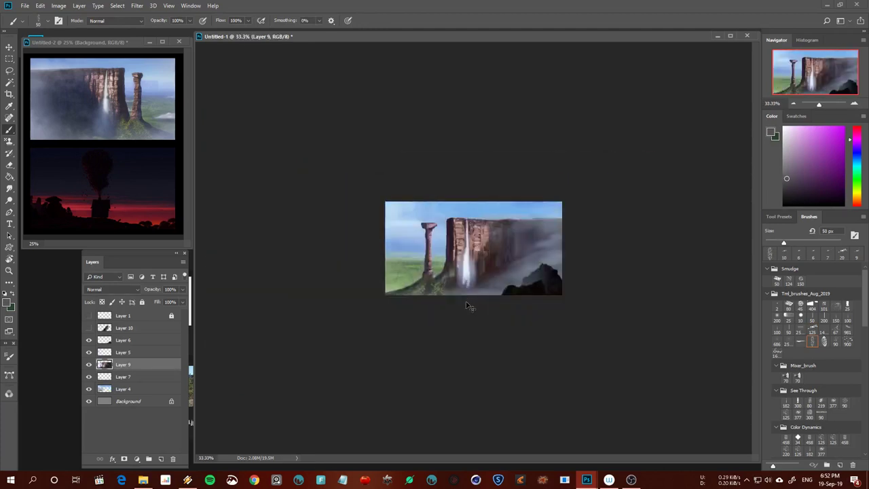
{"action": "key", "text": "ctrl+plus"}
{"action": "key", "text": "h"}
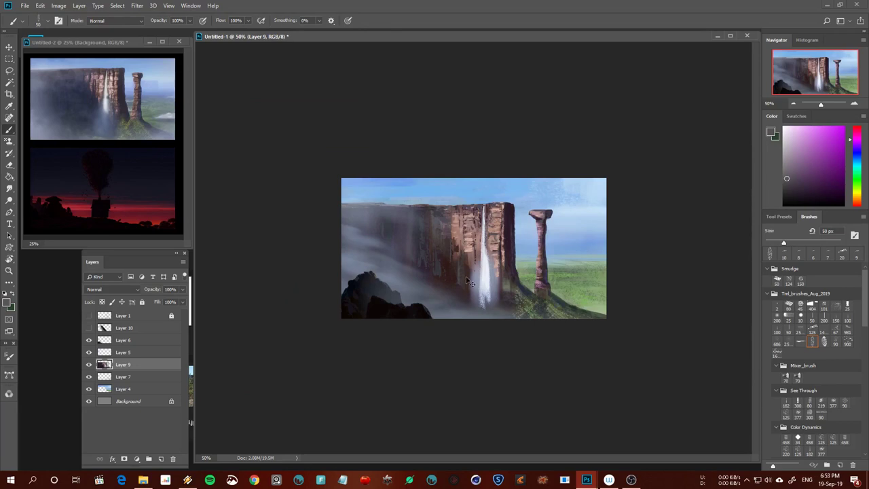
{"action": "key", "text": "ctrl+plus"}
{"action": "key", "text": "bracketleft"}
{"action": "key", "text": "bracketleft"}
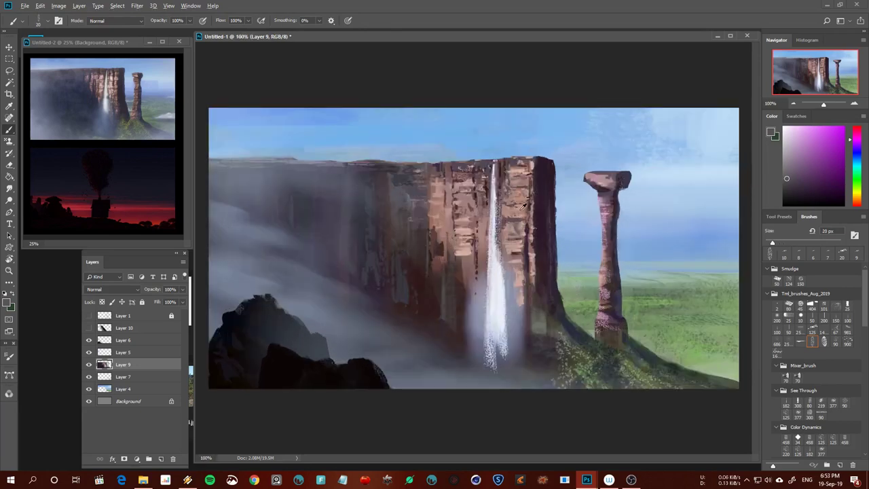
{"action": "left_click", "coordinate": [522, 205], "text": "alt"}
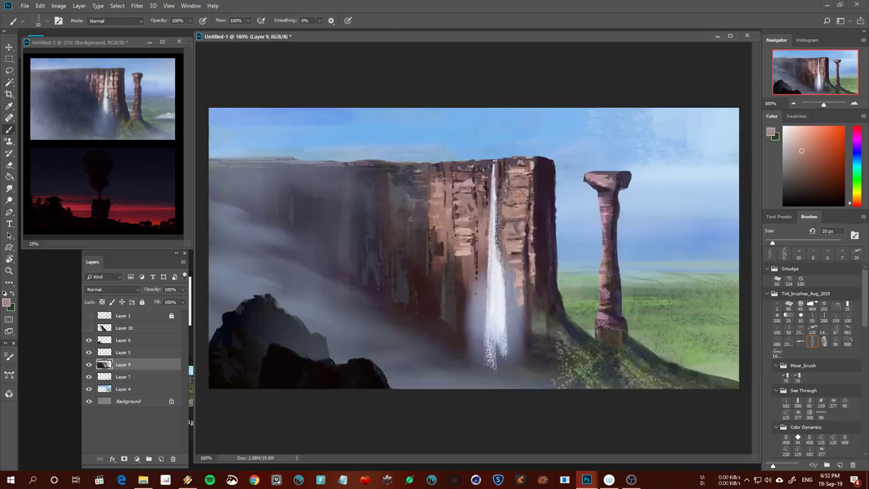
{"action": "key", "text": "ctrl+minus"}
{"action": "key", "text": "ctrl+minus"}
{"action": "key", "text": "ctrl+minus"}
{"action": "key", "text": "ctrl+minus"}
{"action": "key", "text": "ctrl+minus"}
{"action": "key", "text": "h"}
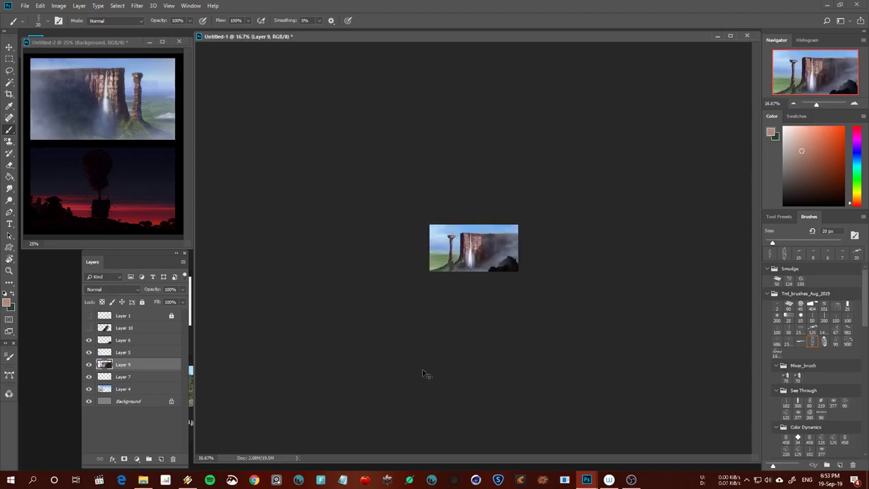
{"action": "key", "text": "h"}
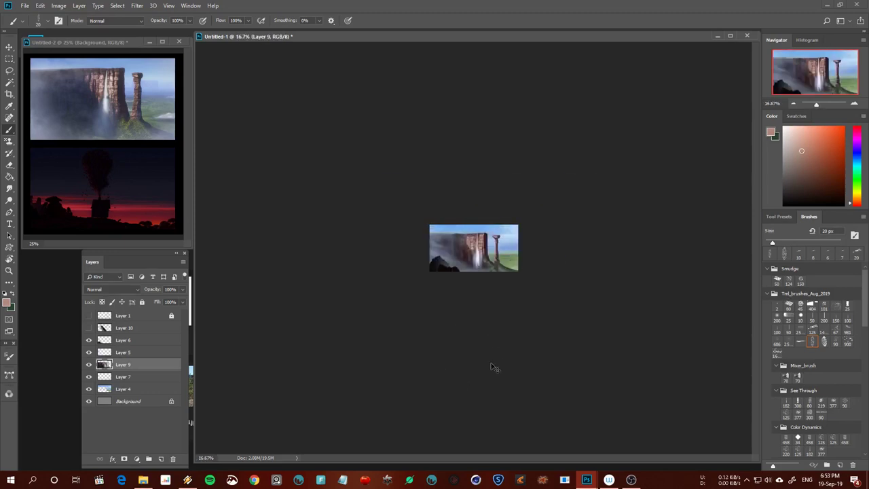
{"action": "key", "text": "ctrl+plus"}
{"action": "key", "text": "ctrl+plus"}
{"action": "key", "text": "ctrl+plus"}
{"action": "key", "text": "ctrl+plus"}
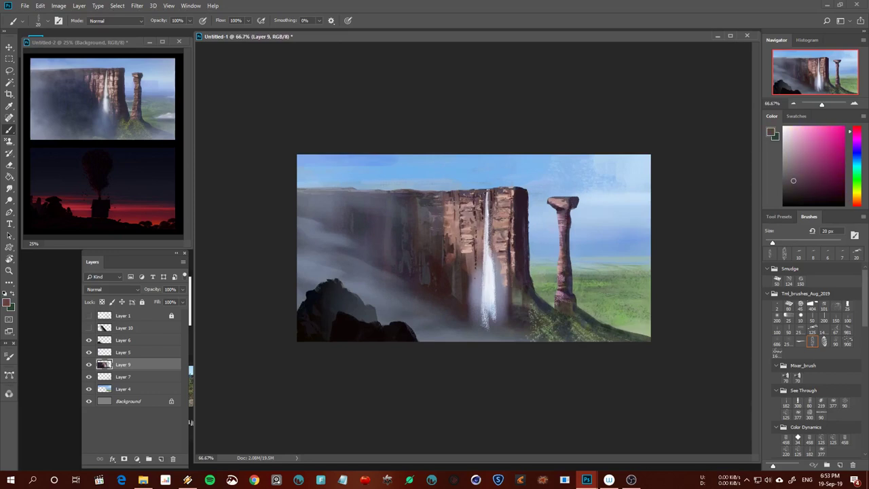
{"action": "key", "text": "ctrl+minus"}
{"action": "key", "text": "ctrl+minus"}
{"action": "key", "text": "ctrl+plus"}
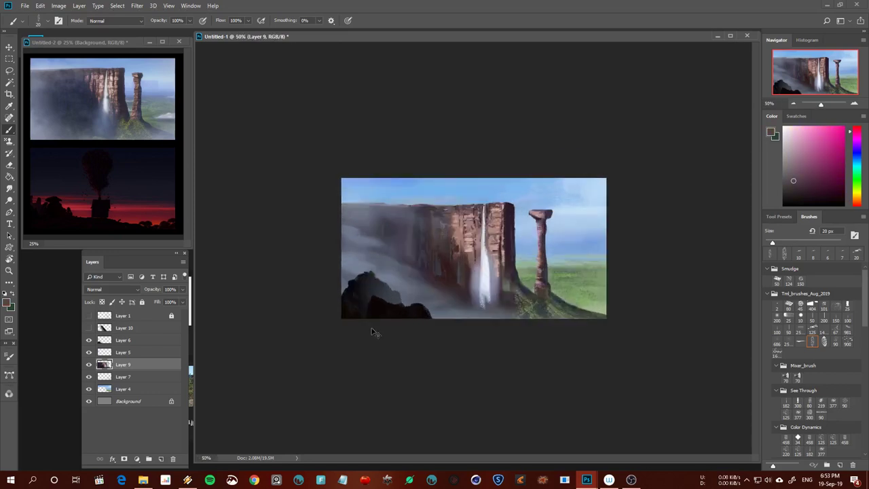
{"action": "key", "text": "ctrl+plus"}
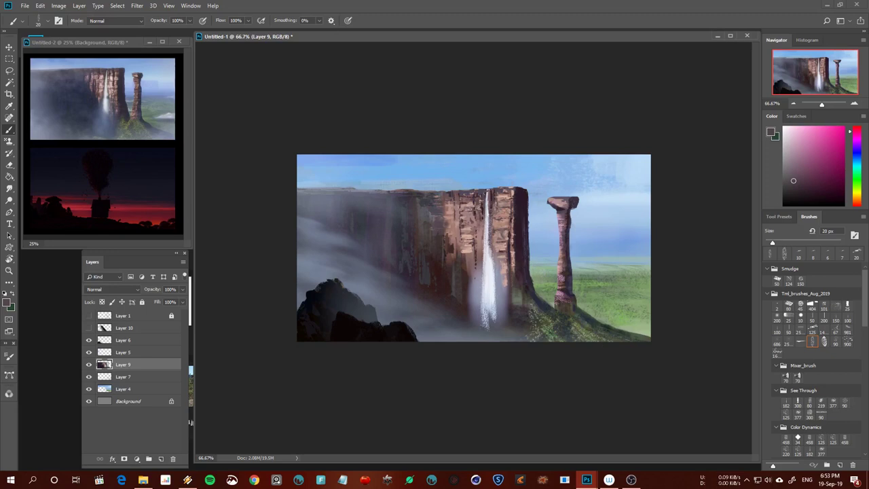
Pick redder, magenta and near-black purple colours, dab the cliff, and shrink the brush to 6 px
{"action": "left_click_drag", "start_coordinate": [472, 237], "coordinate": [469, 258]}
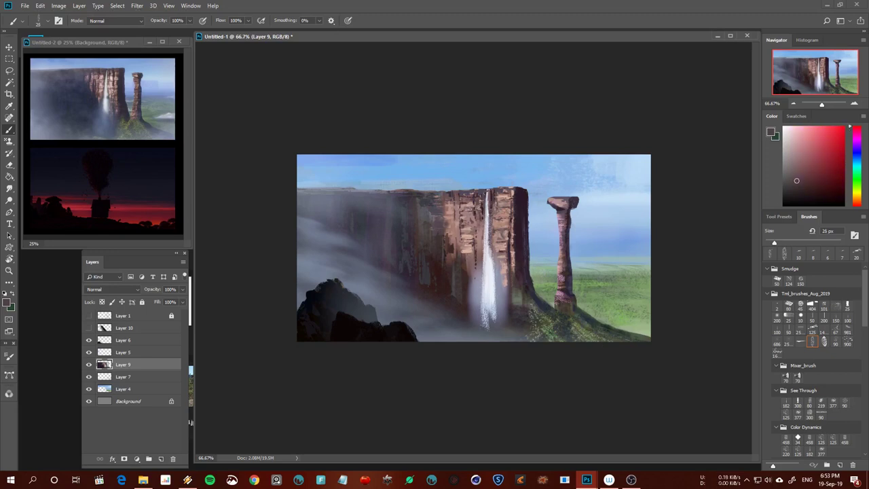
{"action": "left_click", "coordinate": [802, 188]}
{"action": "left_click", "coordinate": [465, 248]}
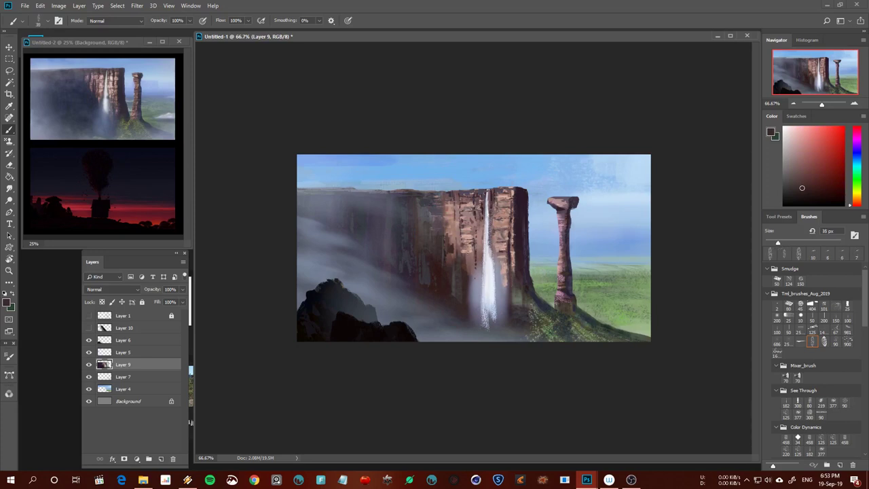
{"action": "left_click_drag", "start_coordinate": [487, 190], "coordinate": [528, 204]}
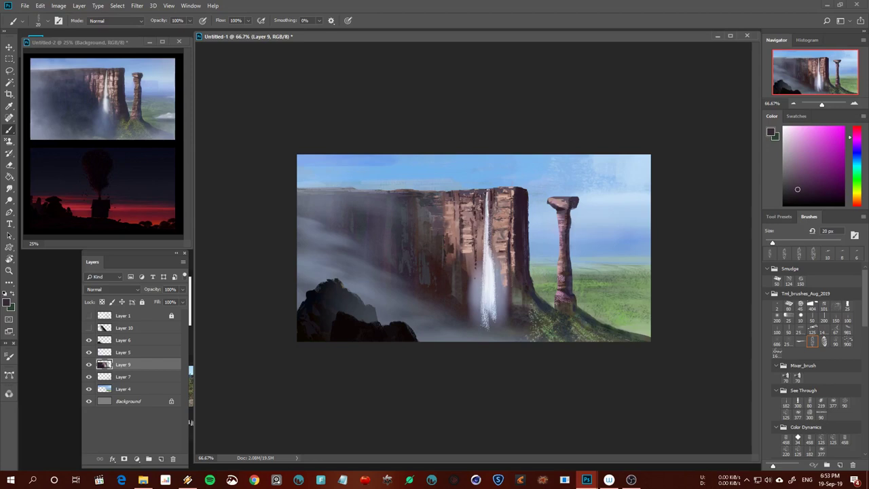
{"action": "left_click", "coordinate": [472, 228], "text": "alt"}
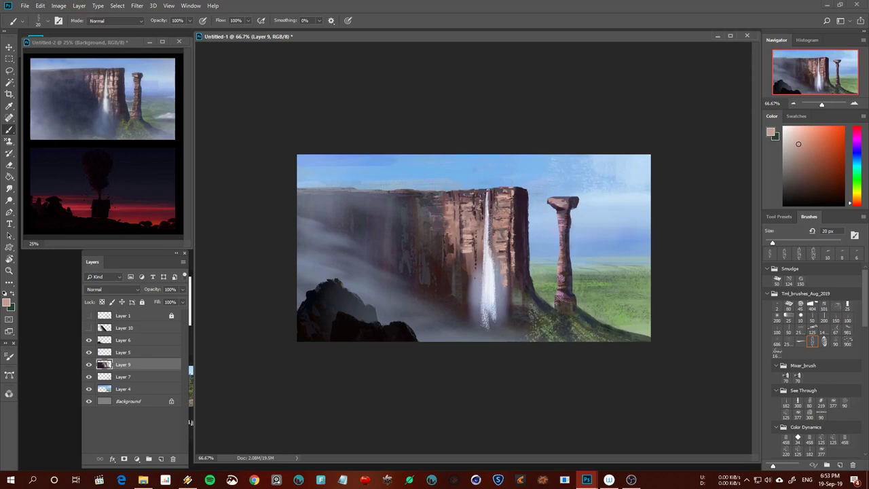
{"action": "left_click", "coordinate": [469, 206], "text": "alt"}
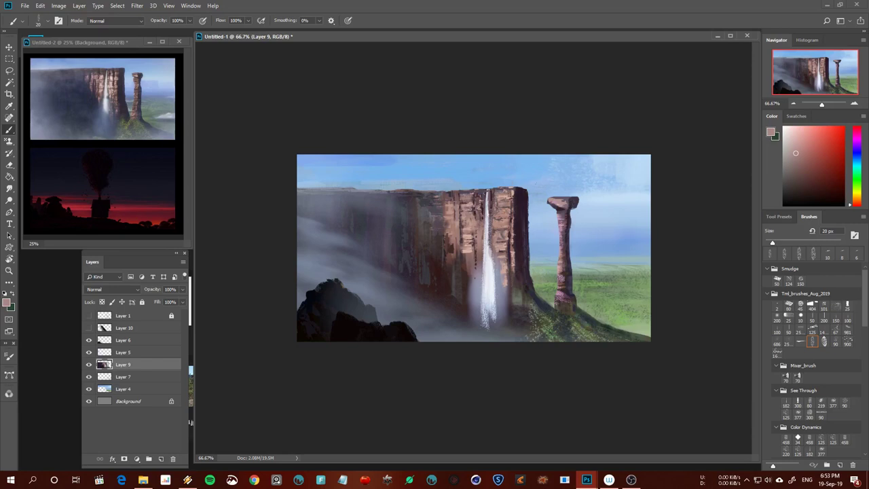
{"action": "left_click", "coordinate": [526, 203], "text": "alt"}
{"action": "key", "text": "bracketleft"}
{"action": "key", "text": "bracketleft"}
{"action": "key", "text": "bracketleft"}
Choose a different brush shape and paint faint pink strokes on the waterfall at 15 px
{"action": "left_click", "coordinate": [467, 259], "text": "alt"}
{"action": "left_click", "coordinate": [799, 342]}
{"action": "key", "text": "bracketright"}
{"action": "key", "text": "bracketright"}
{"action": "key", "text": "bracketright"}
{"action": "key", "text": "ctrl+plus"}
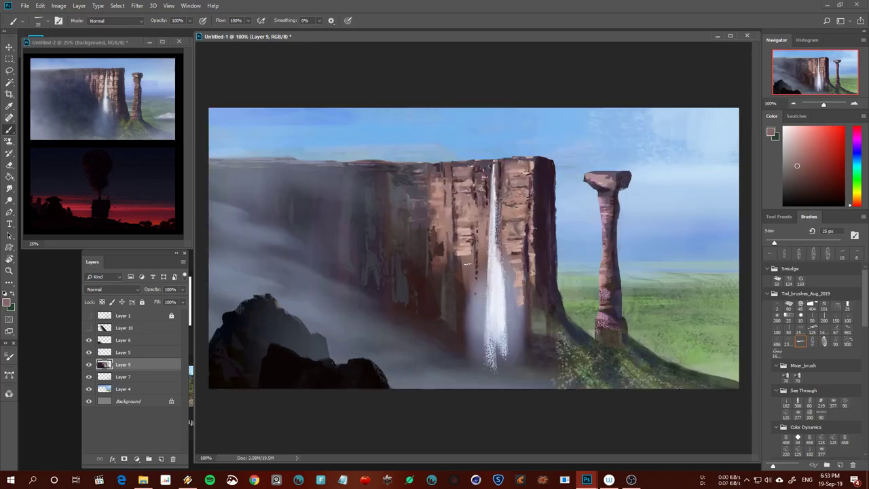
{"action": "key", "text": "bracketleft"}
{"action": "key", "text": "bracketleft"}
{"action": "key", "text": "bracketleft"}
{"action": "key", "text": "bracketleft"}
{"action": "key", "text": "ctrl+minus"}
{"action": "key", "text": "ctrl+minus"}
{"action": "left_click", "coordinate": [473, 247], "text": "alt"}
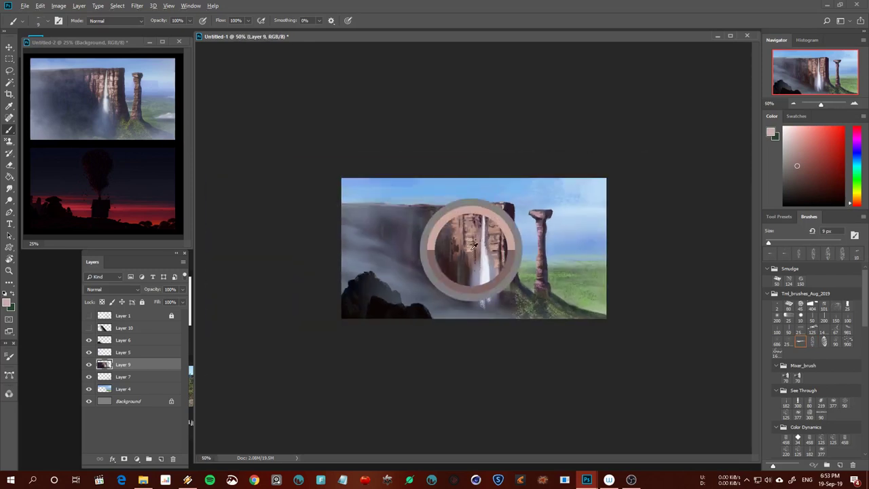
{"action": "key", "text": "bracketright"}
{"action": "key", "text": "bracketright"}
{"action": "left_click_drag", "start_coordinate": [471, 256], "coordinate": [473, 260]}
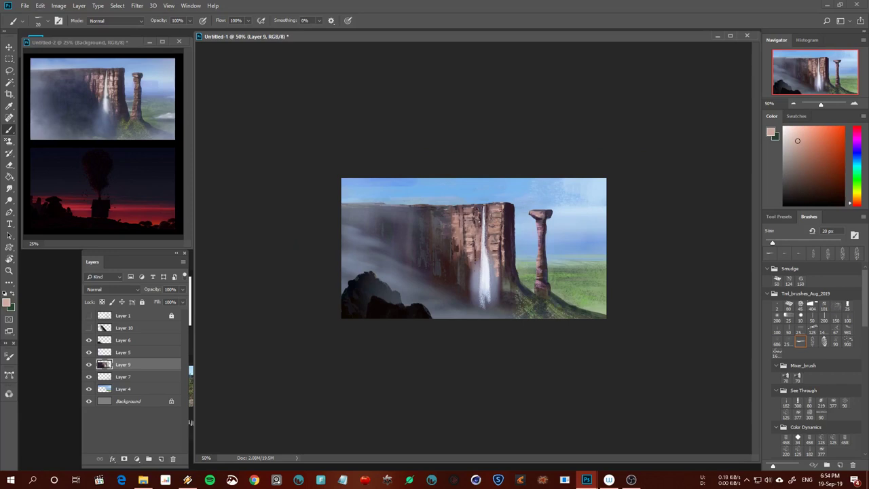
Paint dark brown vertical strokes left of the waterfall plus a small light pink highlight
{"action": "key", "text": "ctrl+plus"}
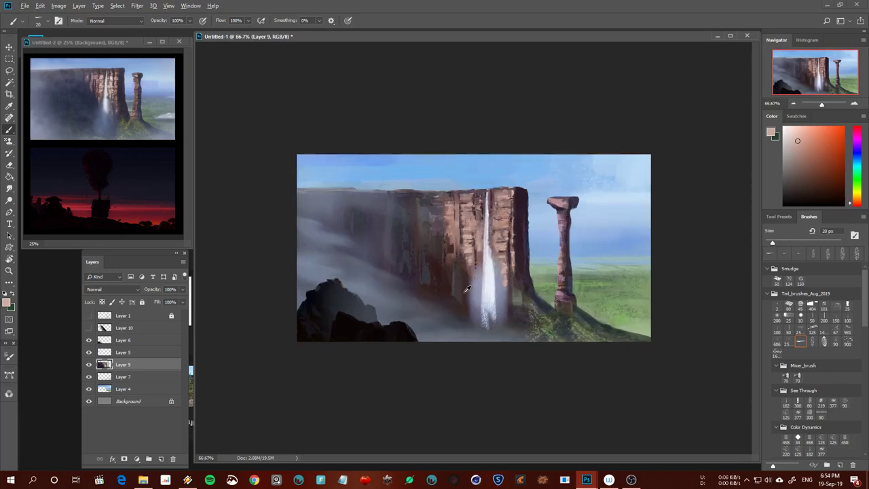
{"action": "left_click", "coordinate": [468, 286], "text": "alt"}
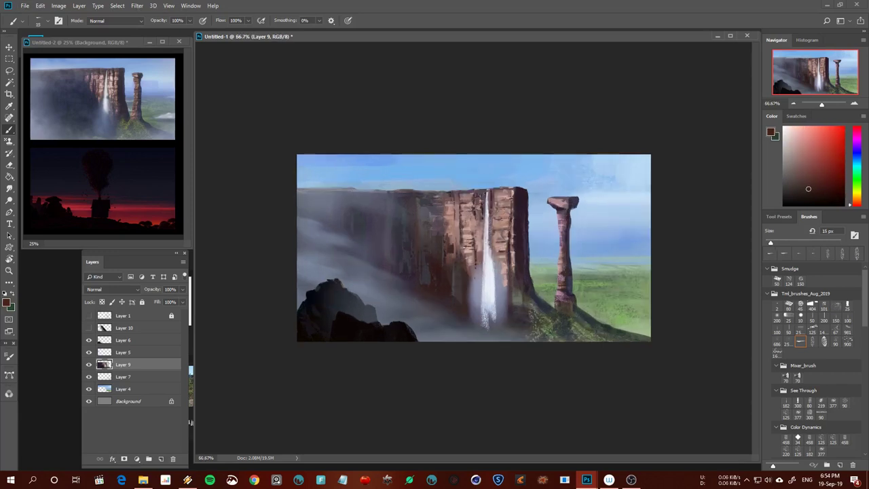
{"action": "left_click_drag", "start_coordinate": [447, 271], "coordinate": [462, 253]}
{"action": "left_click", "coordinate": [468, 224], "text": "alt"}
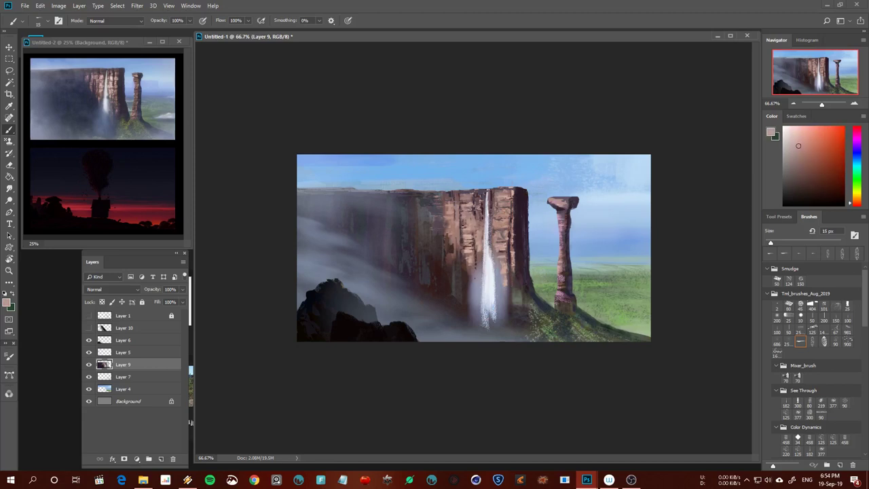
{"action": "mouse_move", "coordinate": [463, 221]}
{"action": "left_mouse_down"}
{"action": "mouse_move", "coordinate": [474, 235]}
{"action": "mouse_move", "coordinate": [473, 213]}
{"action": "left_mouse_up"}
{"action": "left_click", "coordinate": [475, 212], "text": "alt"}
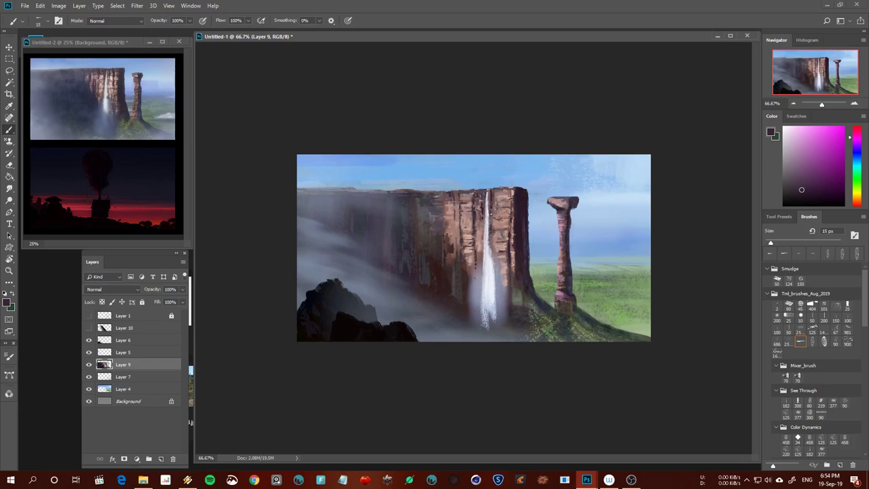
Try dark strokes right of and down the waterfall, undoing each attempt
{"action": "left_click_drag", "start_coordinate": [491, 234], "coordinate": [494, 254]}
{"action": "key", "text": "ctrl+z"}
{"action": "key", "text": "bracketright"}
{"action": "left_click_drag", "start_coordinate": [483, 243], "coordinate": [479, 293]}
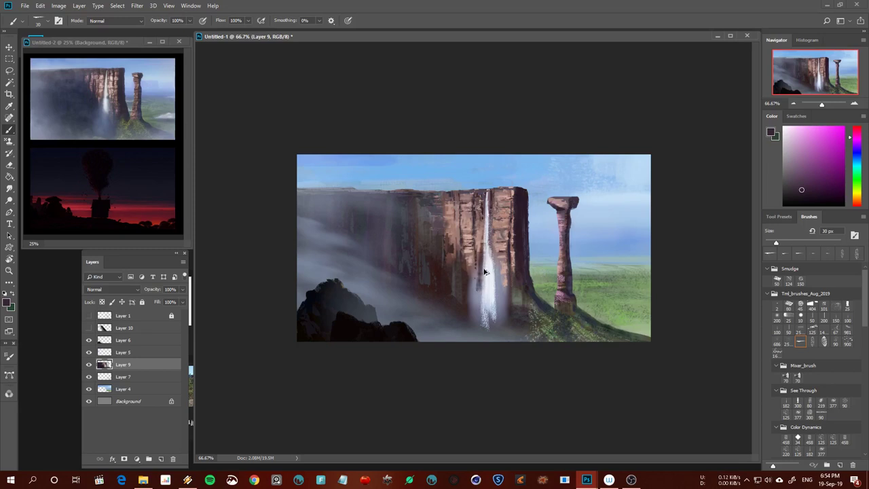
{"action": "key", "text": "ctrl+z"}
{"action": "key", "text": "ctrl+z"}
{"action": "left_click_drag", "start_coordinate": [483, 235], "coordinate": [477, 301]}
{"action": "key", "text": "ctrl+z"}
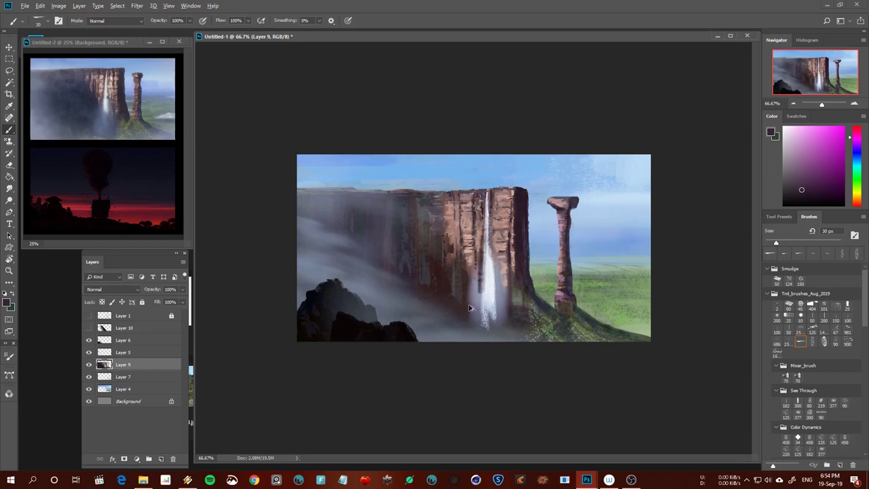
Sample a darker cliff tone and darken the waterfall's edge with a 10 px brush
{"action": "left_click", "coordinate": [480, 241], "text": "alt"}
{"action": "key", "text": "bracketleft"}
{"action": "left_click", "coordinate": [484, 253], "text": "alt"}
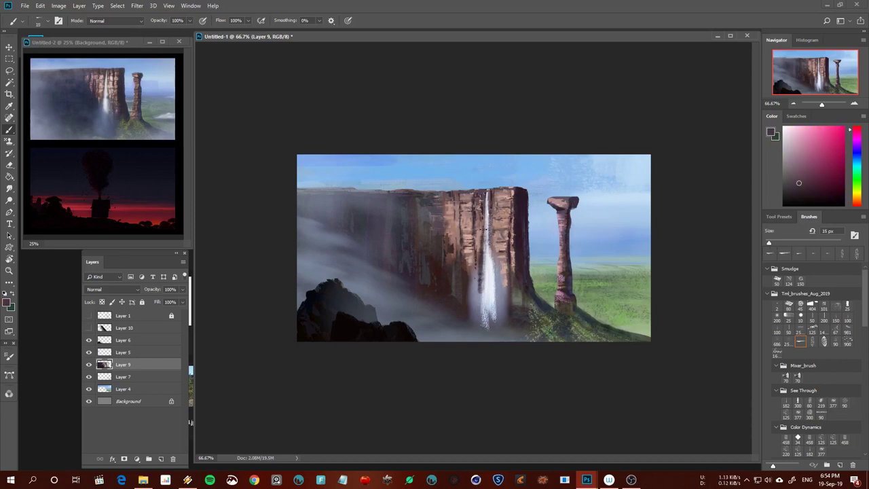
{"action": "key", "text": "bracketleft"}
{"action": "left_click", "coordinate": [515, 219], "text": "alt"}
{"action": "mouse_move", "coordinate": [482, 223]}
{"action": "left_mouse_down"}
{"action": "mouse_move", "coordinate": [484, 197]}
{"action": "mouse_move", "coordinate": [484, 234]}
{"action": "left_mouse_up"}
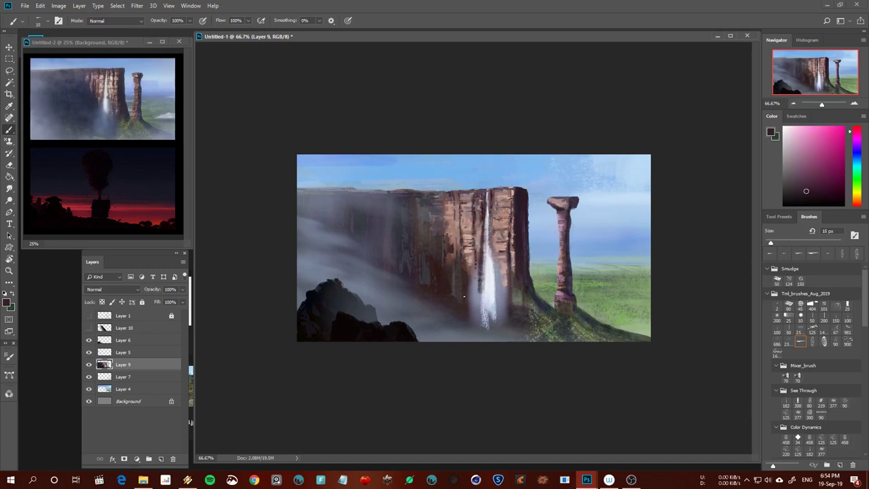
Paint soft light blue-grey mist over the waterfall base with a large soft brush
{"action": "key", "text": "e"}
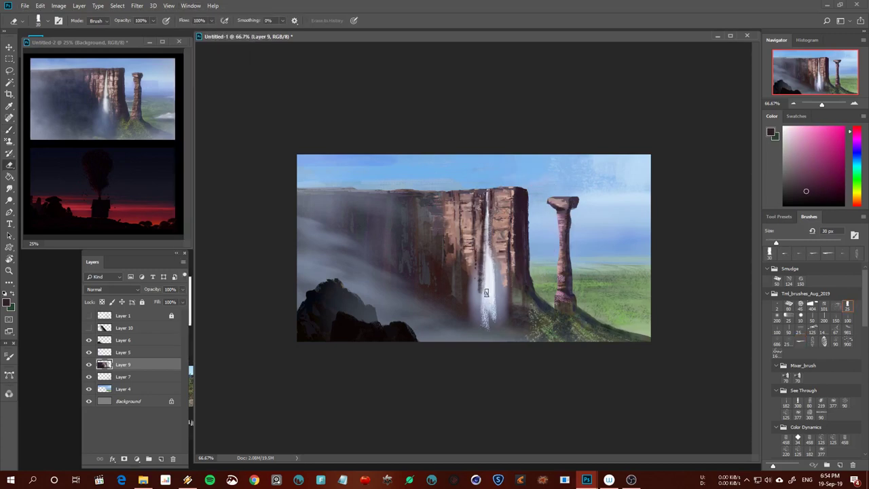
{"action": "key", "text": "bracketright"}
{"action": "key", "text": "bracketright"}
{"action": "key", "text": "bracketright"}
{"action": "key", "text": "b"}
{"action": "left_click", "coordinate": [476, 297], "text": "alt"}
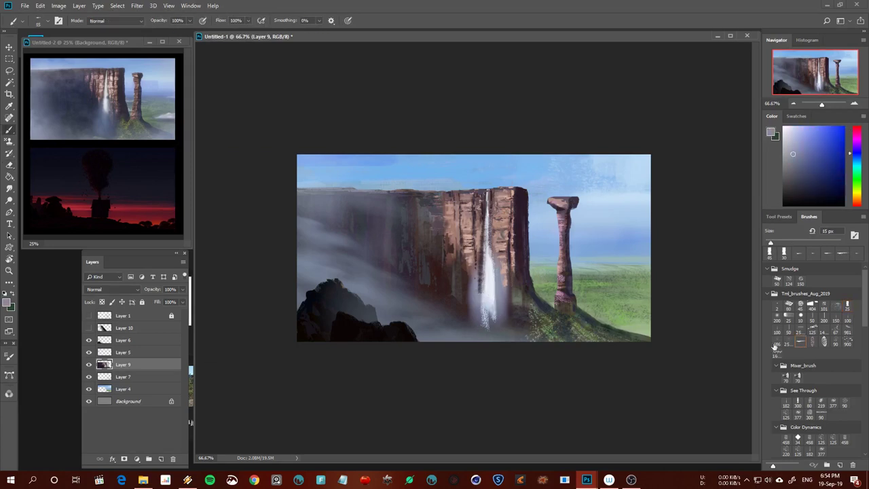
{"action": "left_click", "coordinate": [776, 317]}
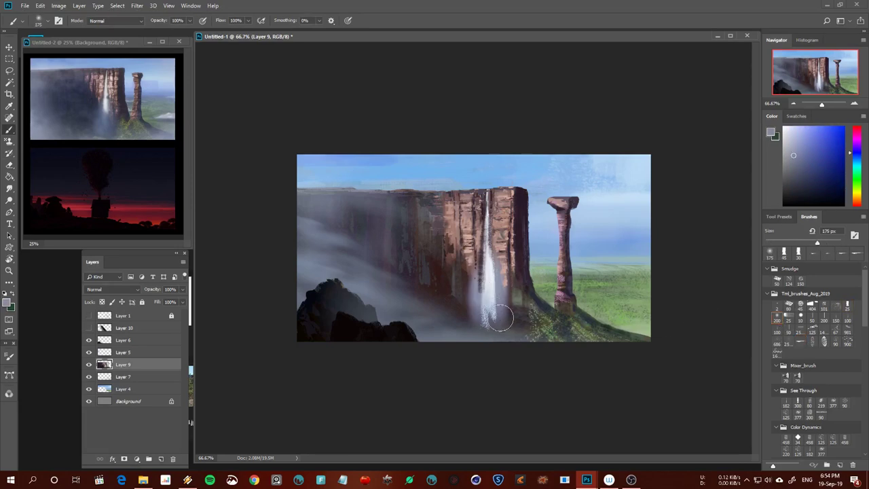
{"action": "mouse_move", "coordinate": [485, 285]}
{"action": "left_mouse_down"}
{"action": "mouse_move", "coordinate": [495, 311]}
{"action": "mouse_move", "coordinate": [491, 301]}
{"action": "mouse_move", "coordinate": [462, 328]}
{"action": "mouse_move", "coordinate": [475, 299]}
{"action": "left_mouse_up"}
{"action": "left_click", "coordinate": [483, 292], "text": "alt"}
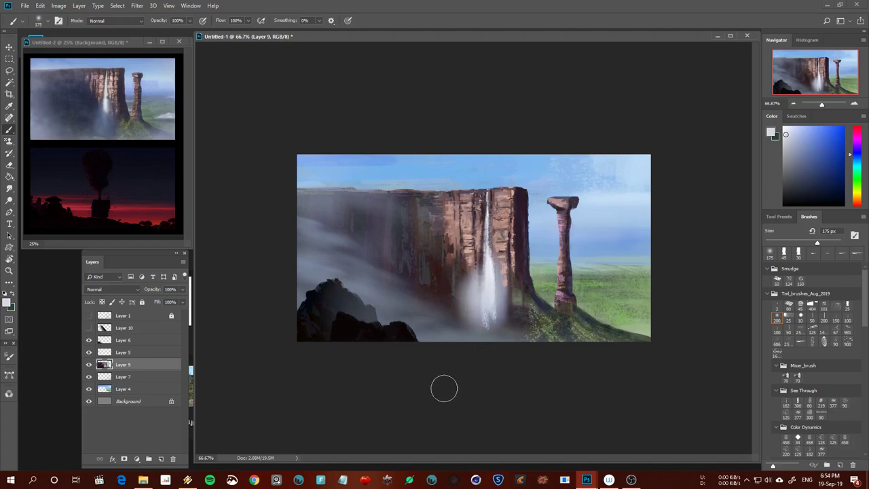
Zoom out and mirror the canvas to check composition, then return to a 30 px brush
{"action": "key", "text": "ctrl+minus"}
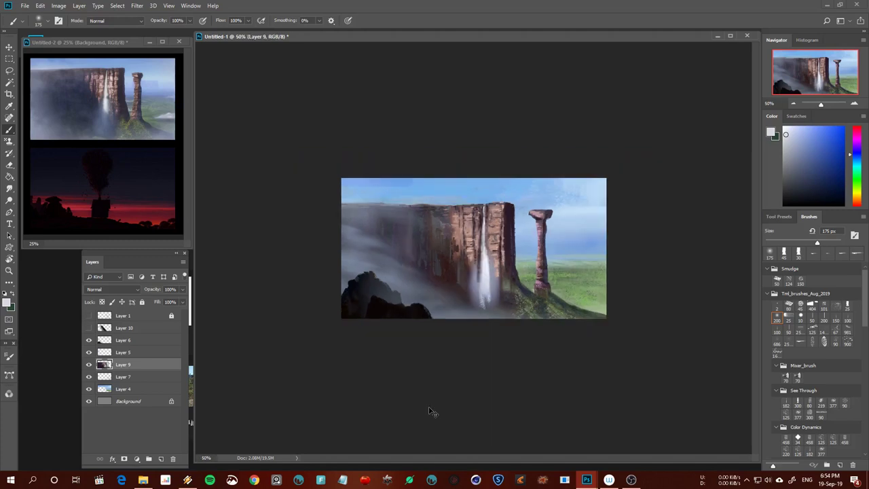
{"action": "key", "text": "ctrl+minus"}
{"action": "key", "text": "ctrl+shift+h"}
{"action": "key", "text": "ctrl+plus"}
{"action": "key", "text": "ctrl+shift+h"}
{"action": "key", "text": "ctrl+plus"}
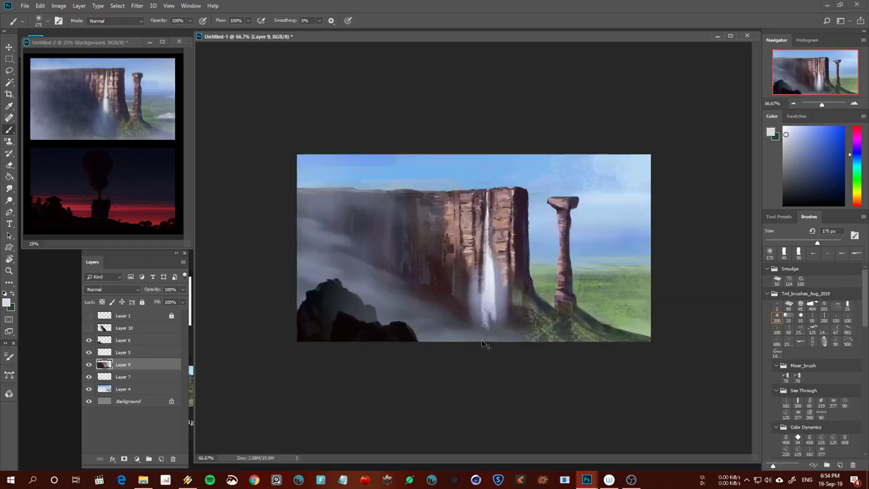
{"action": "key", "text": "v"}
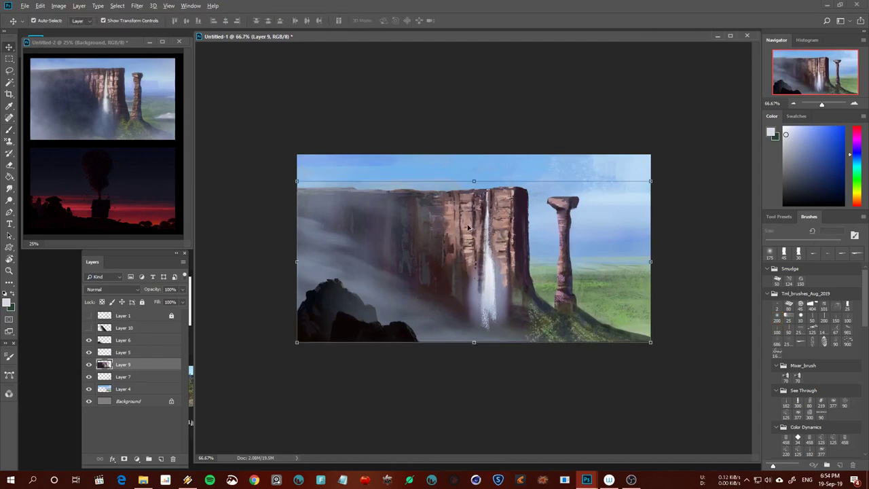
{"action": "key", "text": "b"}
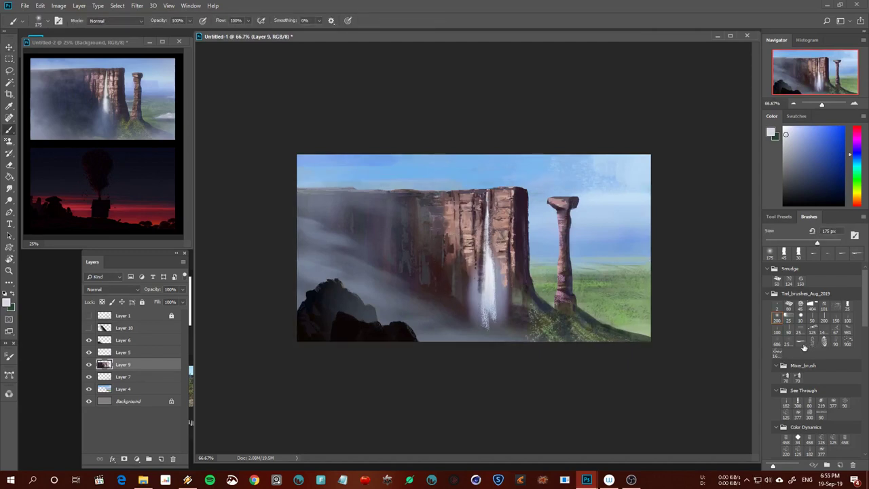
{"action": "key", "text": "bracketleft"}
{"action": "key", "text": "bracketleft"}
{"action": "key", "text": "bracketleft"}
Sample cliff colours, lighten to a warm pink, and select the 125 textured brush tip
{"action": "left_click", "coordinate": [516, 224], "text": "alt"}
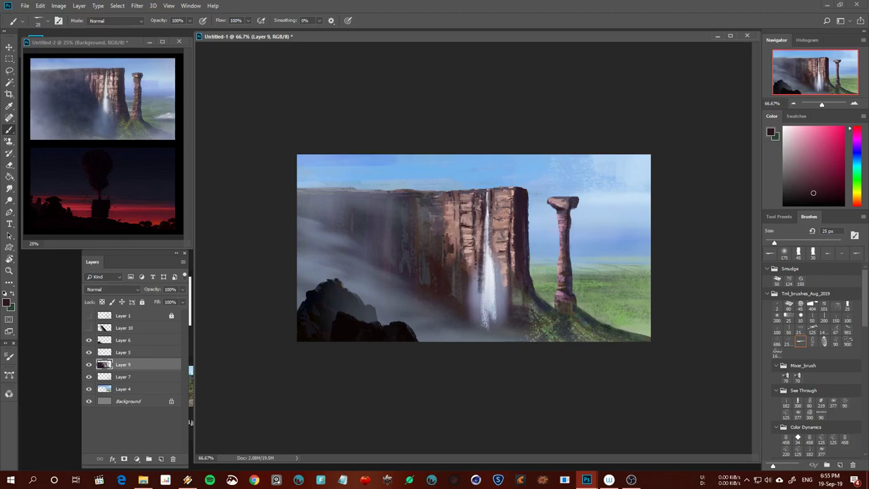
{"action": "left_click", "coordinate": [473, 215], "text": "alt"}
{"action": "left_click", "coordinate": [473, 203], "text": "alt"}
{"action": "left_click", "coordinate": [515, 192], "text": "alt"}
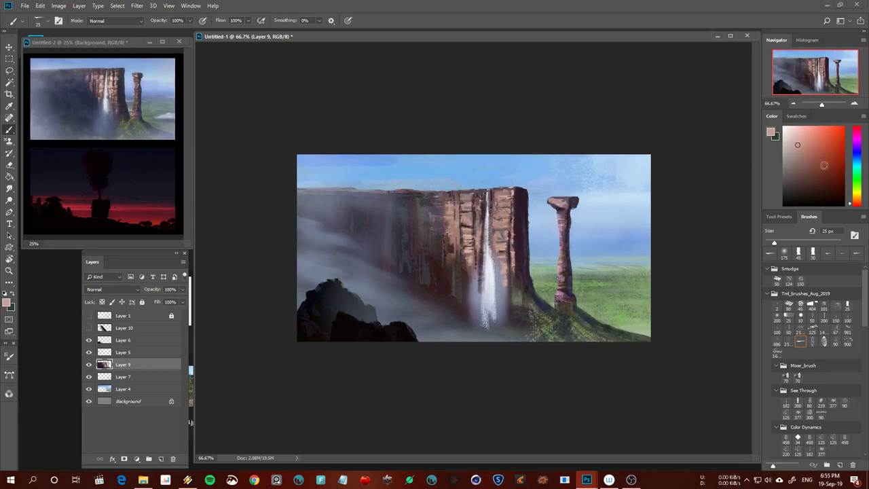
{"action": "left_click", "coordinate": [795, 131]}
{"action": "left_click", "coordinate": [795, 131]}
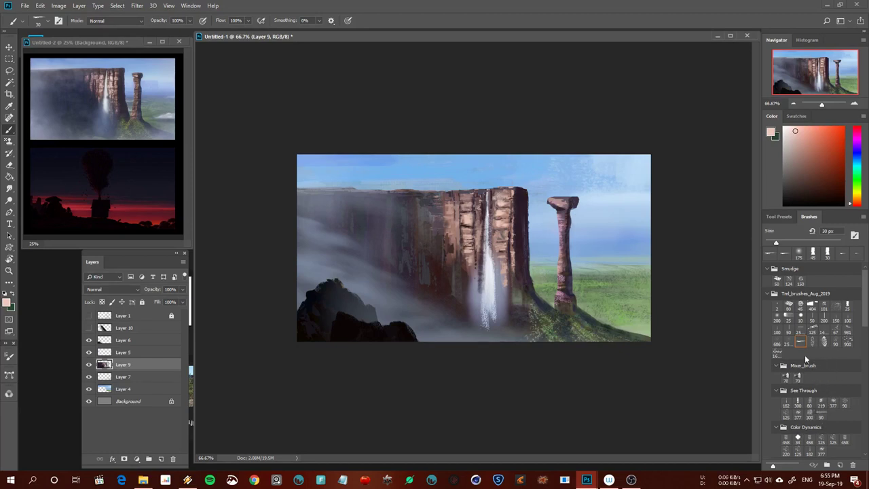
{"action": "left_click", "coordinate": [812, 330]}
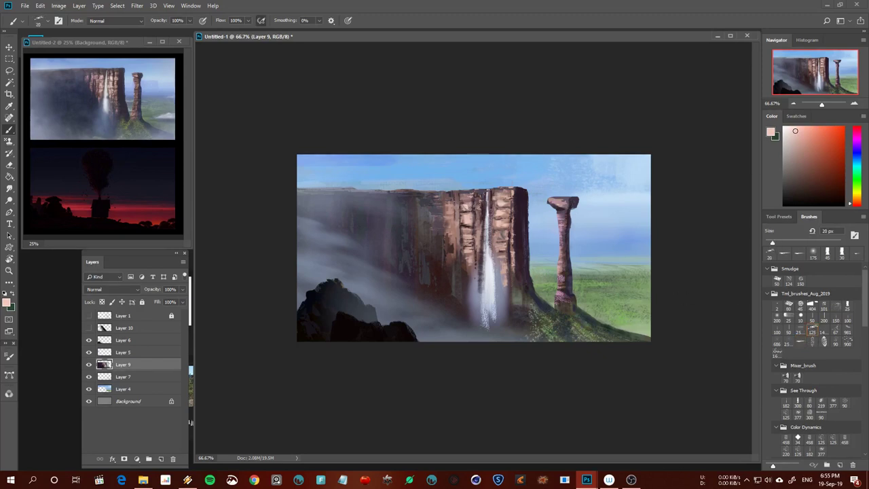
Lighten the paint toward pale pink and flip the canvas to check composition
{"action": "left_click", "coordinate": [791, 127]}
{"action": "scroll", "coordinate": [401, 299], "scroll_direction": "down", "scroll_amount": 4}
{"action": "key", "text": "h"}
{"action": "scroll", "coordinate": [370, 334], "scroll_direction": "up", "scroll_amount": 3}
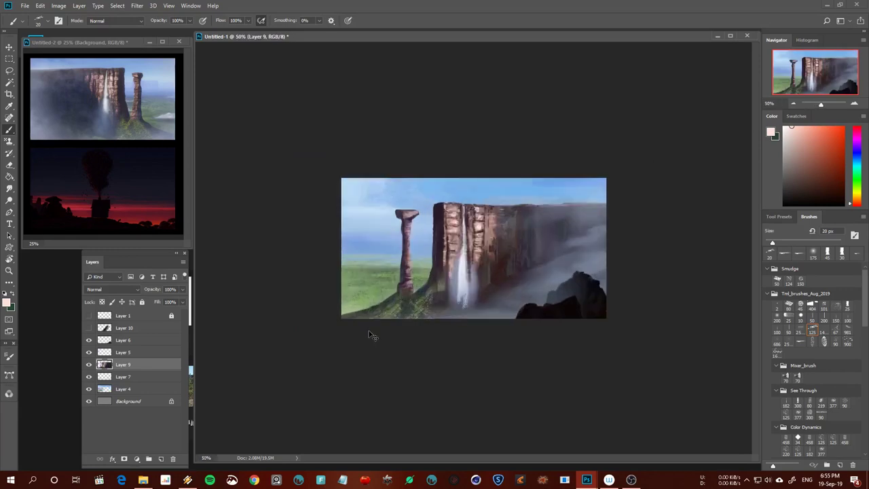
{"action": "key", "text": "h"}
{"action": "scroll", "coordinate": [467, 243], "scroll_direction": "up", "scroll_amount": 1}
Smudge the pale pink strokes into the cliff face with a 30 px Smudge tool
{"action": "left_click", "coordinate": [466, 228], "text": "alt"}
{"action": "key", "text": "bracketright"}
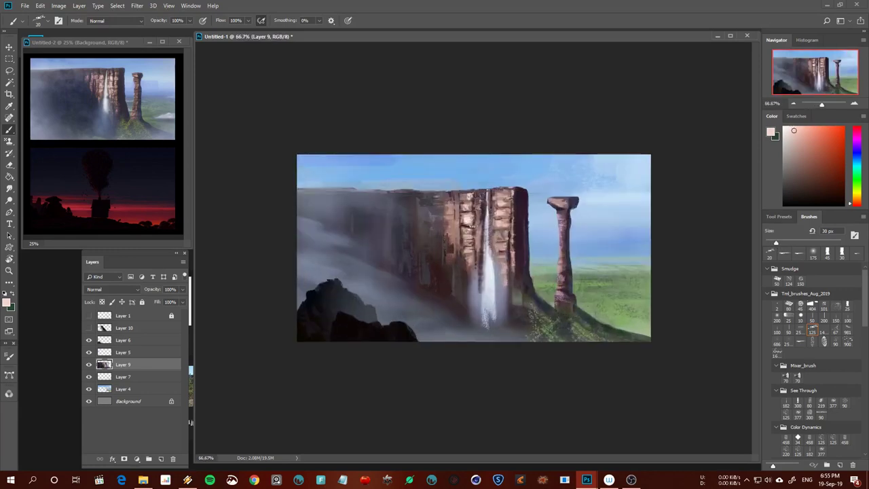
{"action": "key", "text": "r"}
{"action": "mouse_move", "coordinate": [466, 221]}
{"action": "left_mouse_down"}
{"action": "mouse_move", "coordinate": [488, 244]}
{"action": "mouse_move", "coordinate": [480, 237]}
{"action": "left_mouse_up"}
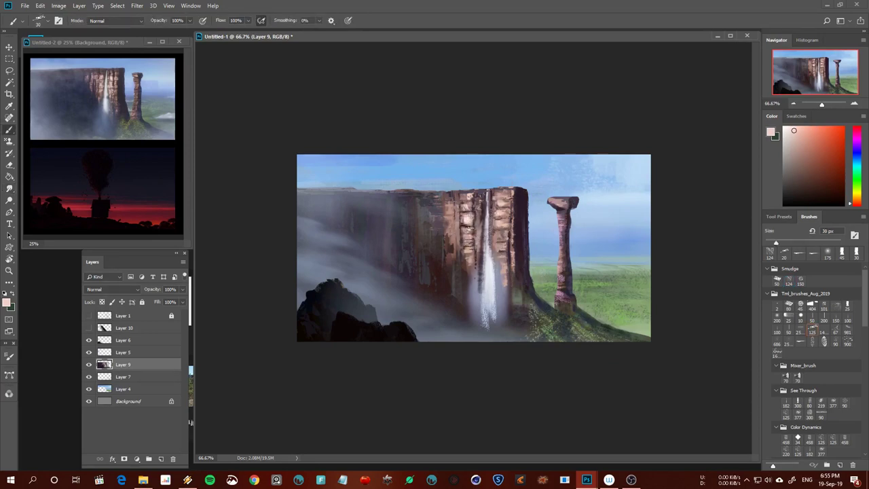
Smudge-blend the cliff face's rock texture with a 40 px smudge brush
{"action": "key", "text": "bracketleft"}
{"action": "key", "text": "bracketleft"}
{"action": "key", "text": "bracketleft"}
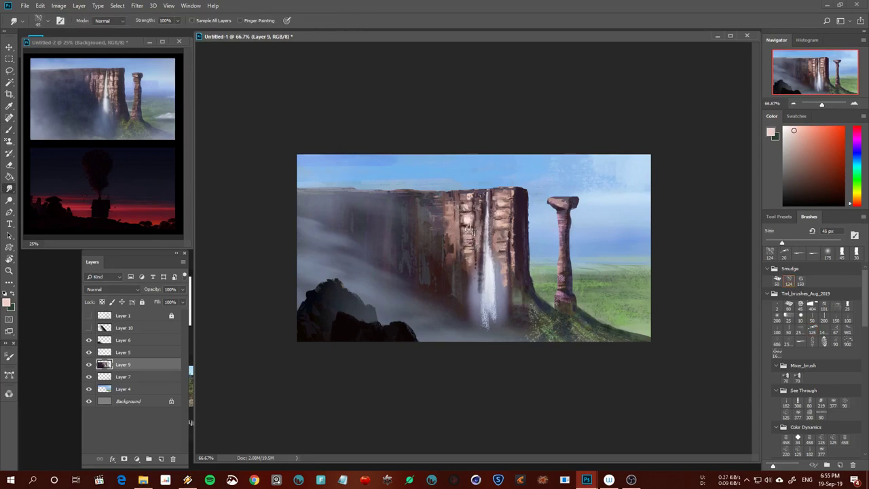
{"action": "key", "text": "bracketleft"}
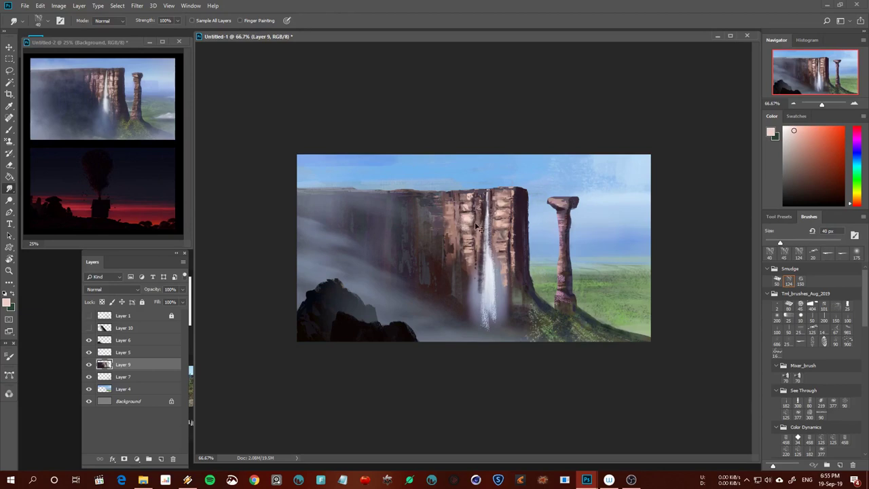
{"action": "left_click_drag", "start_coordinate": [466, 231], "coordinate": [466, 234]}
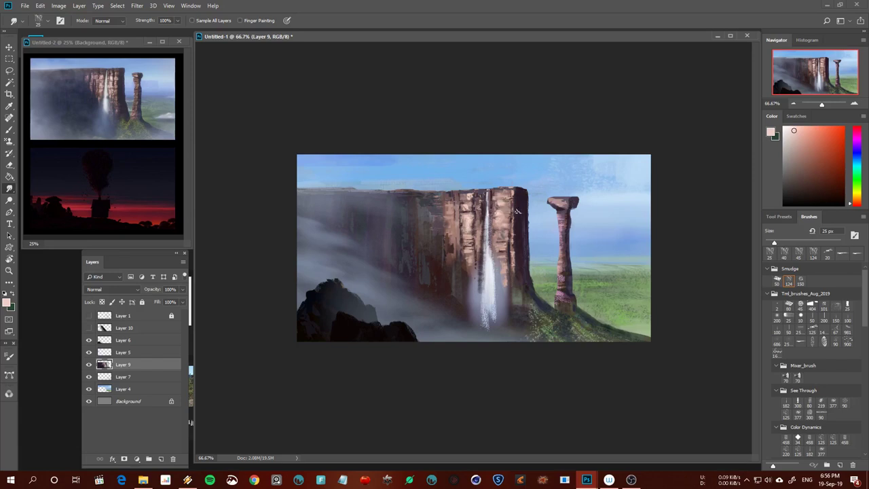
{"action": "key", "text": "ctrl+minus"}
{"action": "key", "text": "ctrl+minus"}
{"action": "key", "text": "ctrl+minus"}
{"action": "key", "text": "ctrl+plus"}
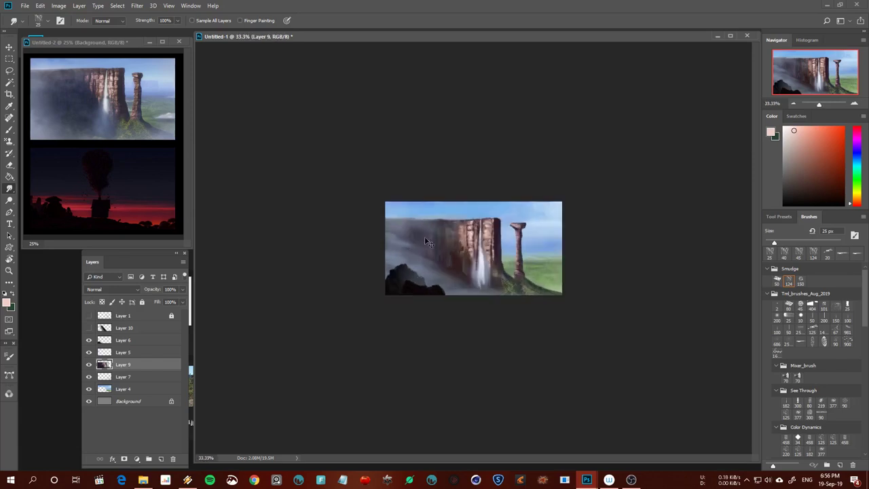
{"action": "key", "text": "ctrl+plus"}
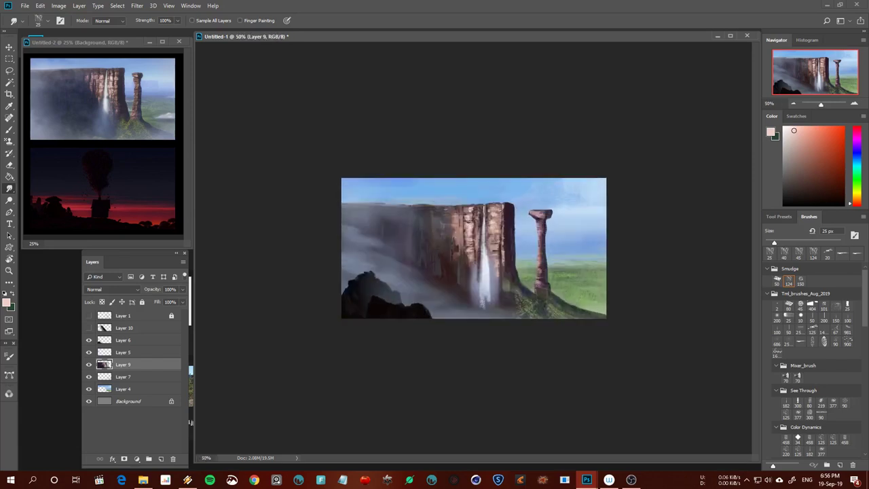
{"action": "key", "text": "ctrl+minus"}
{"action": "key", "text": "ctrl+minus"}
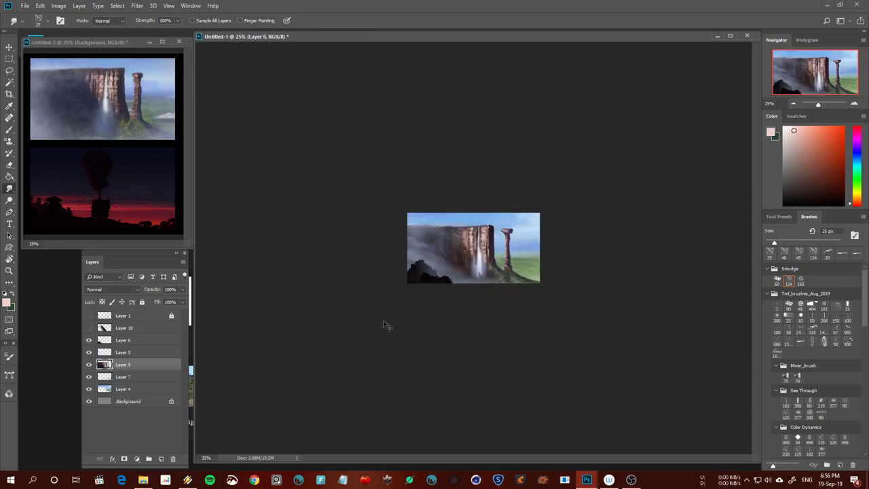
{"action": "key", "text": "ctrl+minus"}
{"action": "key", "text": "ctrl+minus"}
{"action": "key", "text": "ctrl+plus"}
{"action": "key", "text": "ctrl+plus"}
{"action": "key", "text": "ctrl+plus"}
{"action": "key", "text": "ctrl+plus"}
{"action": "key", "text": "ctrl+plus"}
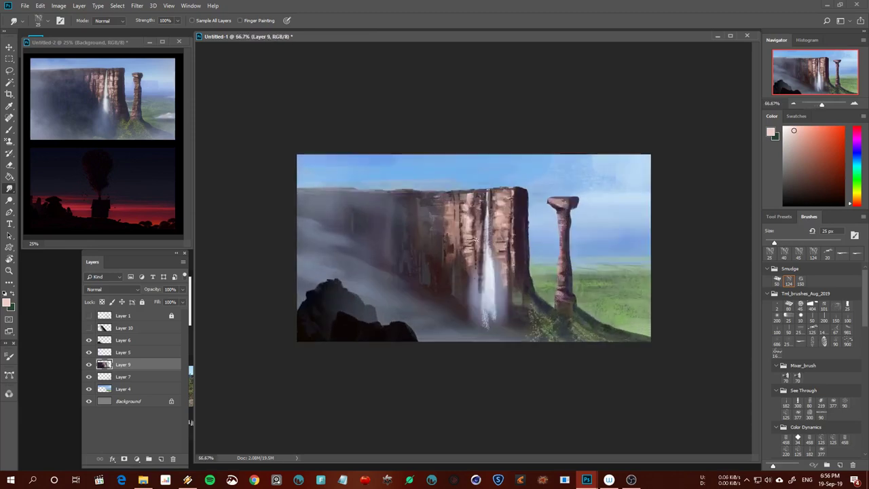
Shift the cliff toward magenta with Color Balance Magenta–Green -8, mirror-checking the composition
{"action": "key", "text": "bracketleft"}
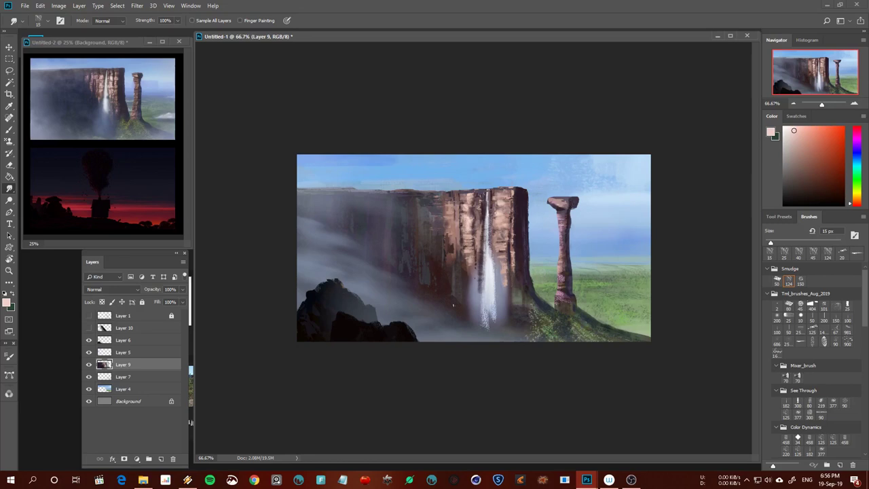
{"action": "key", "text": "ctrl+minus"}
{"action": "key", "text": "ctrl+minus"}
{"action": "key", "text": "ctrl+shift+h"}
{"action": "key", "text": "ctrl+shift+h"}
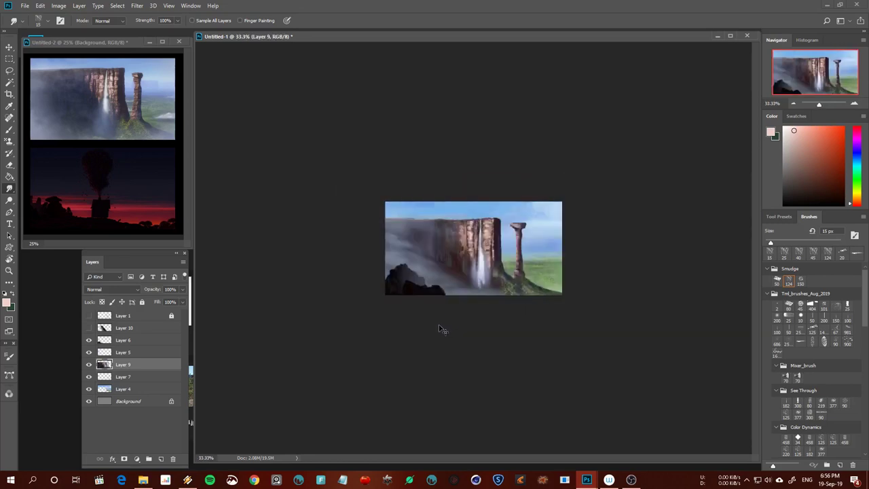
{"action": "key", "text": "ctrl+b"}
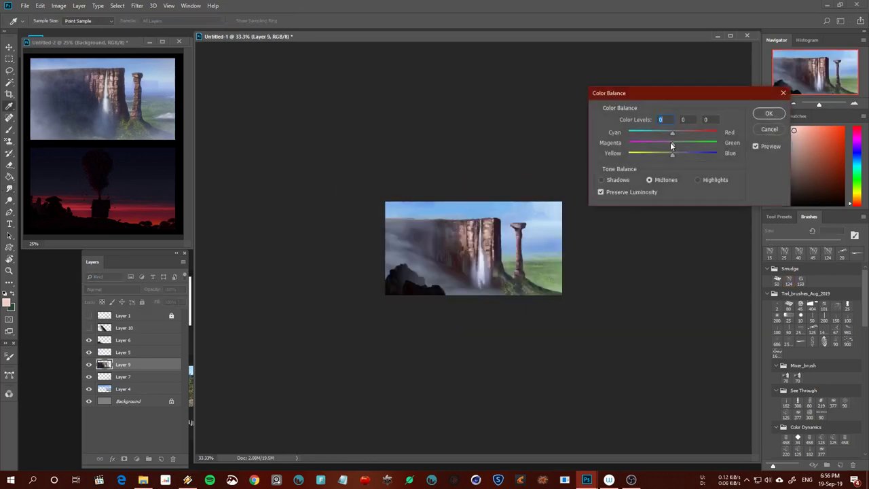
{"action": "left_click_drag", "start_coordinate": [670, 145], "coordinate": [669, 147]}
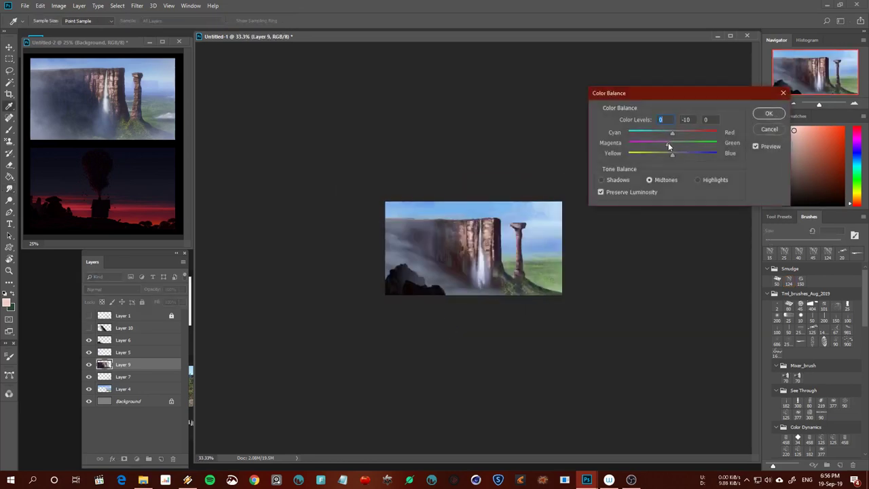
{"action": "left_click", "coordinate": [768, 114]}
{"action": "key", "text": "ctrl+minus"}
{"action": "key", "text": "ctrl+plus"}
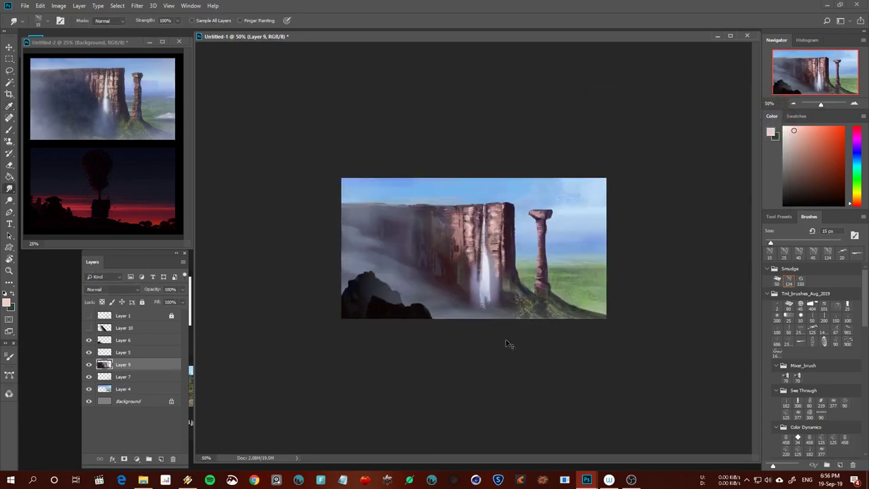
{"action": "key", "text": "h"}
{"action": "key", "text": "h"}
{"action": "key", "text": "ctrl+plus"}
On Layer 4, lasso a band of sky behind the stone pillar
{"action": "key", "text": "v"}
{"action": "left_click", "coordinate": [602, 230]}
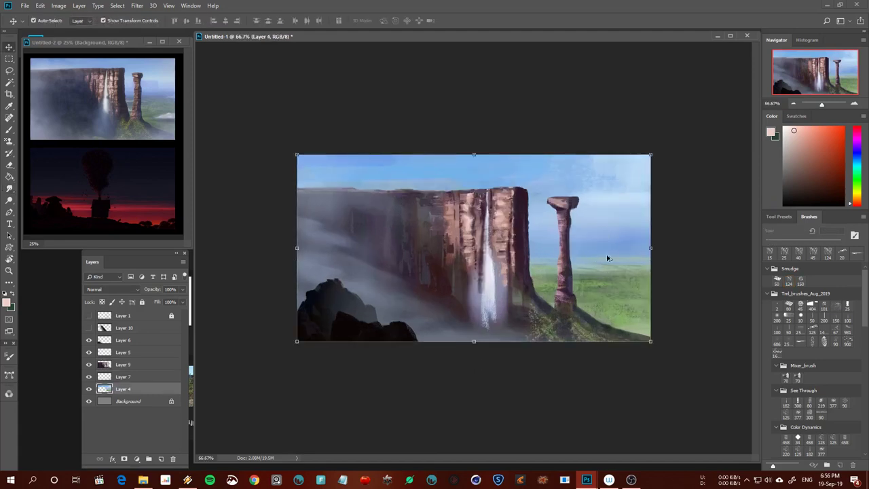
{"action": "key", "text": "b"}
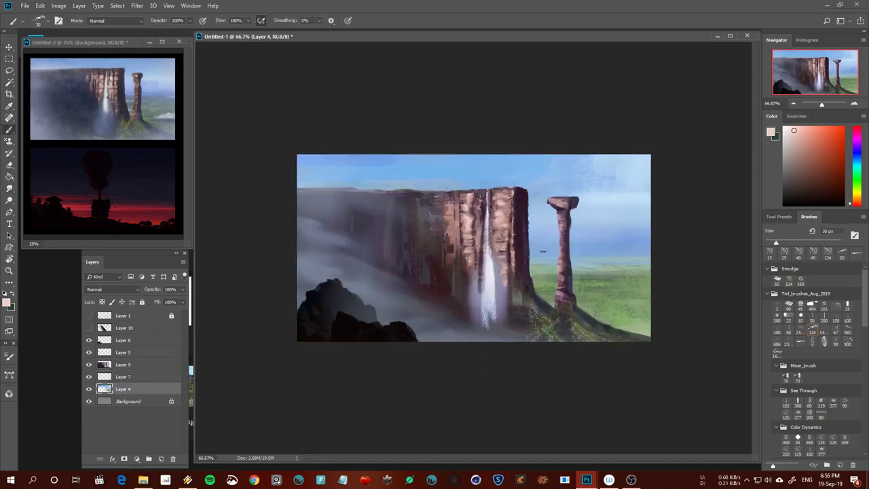
{"action": "key", "text": "l"}
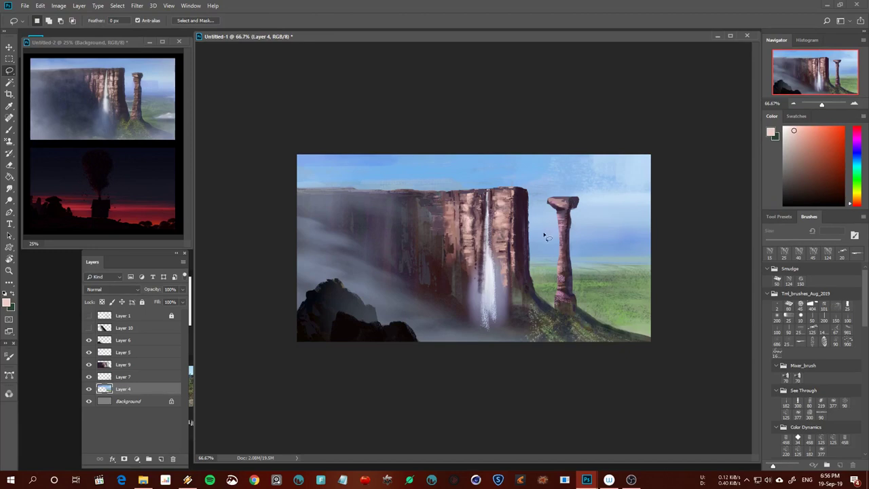
{"action": "left_click_drag", "start_coordinate": [571, 231], "coordinate": [590, 232]}
{"action": "left_click_drag", "start_coordinate": [550, 263], "coordinate": [520, 232]}
Paint a distant mesa in light sky blue inside the selection with a 45 px brush
{"action": "key", "text": "b"}
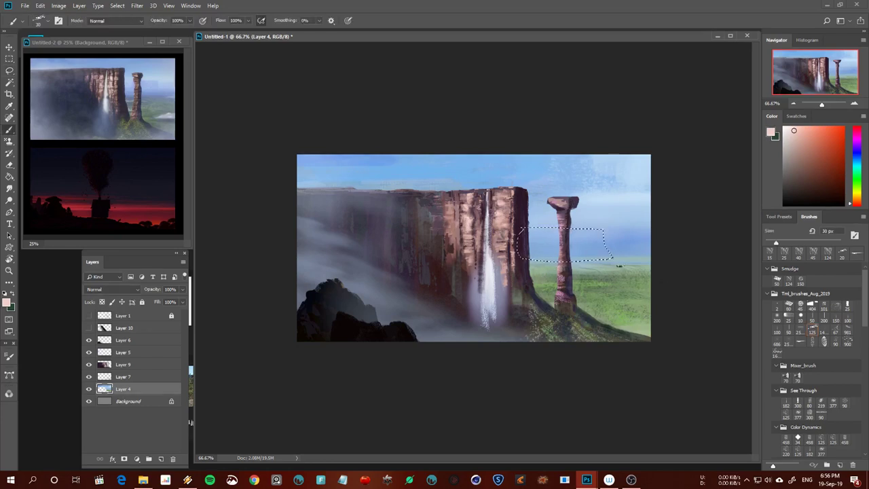
{"action": "left_click", "coordinate": [612, 229], "text": "alt"}
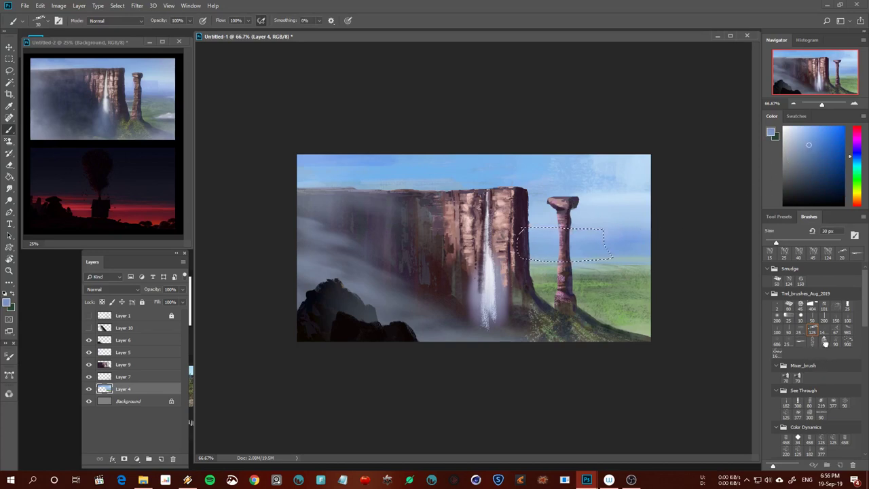
{"action": "left_click", "coordinate": [824, 342]}
{"action": "mouse_move", "coordinate": [524, 234]}
{"action": "left_mouse_down"}
{"action": "mouse_move", "coordinate": [547, 230]}
{"action": "mouse_move", "coordinate": [562, 261]}
{"action": "mouse_move", "coordinate": [588, 224]}
{"action": "mouse_move", "coordinate": [595, 260]}
{"action": "mouse_move", "coordinate": [608, 243]}
{"action": "left_mouse_up"}
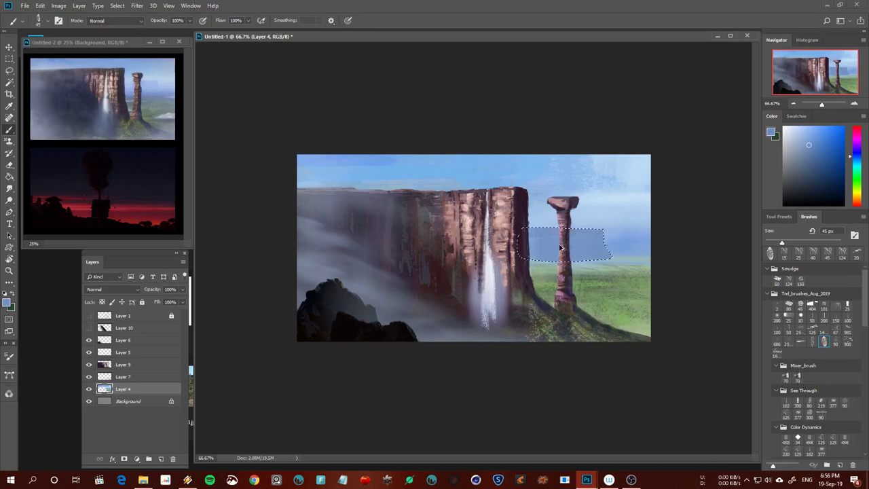
{"action": "key", "text": "ctrl+d"}
Rotate the Layer 4 contents slightly by 0.21° with Free Transform
{"action": "key", "text": "h"}
{"action": "key", "text": "h"}
{"action": "key", "text": "ctrl+t"}
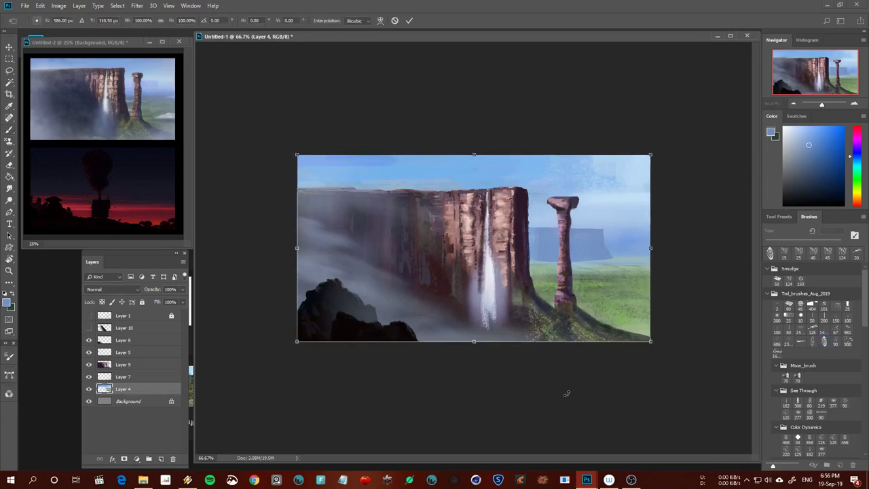
{"action": "left_click_drag", "start_coordinate": [536, 136], "coordinate": [533, 129]}
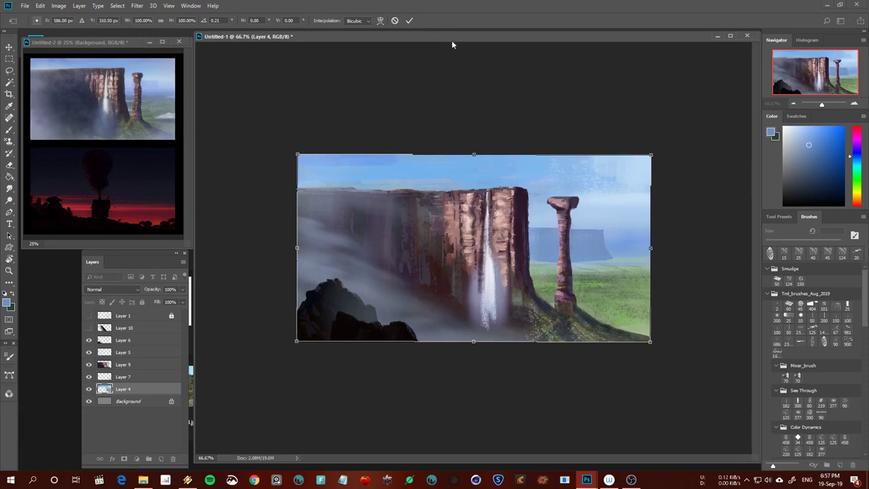
{"action": "left_click", "coordinate": [408, 21]}
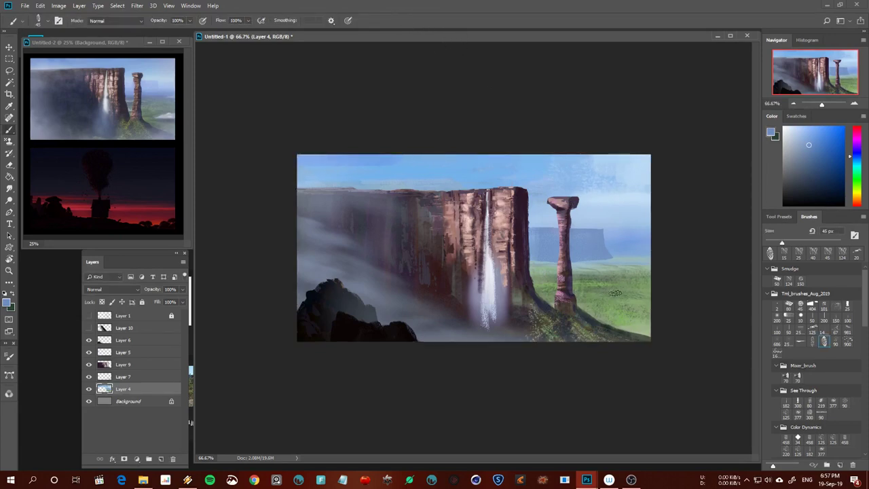
Undo the mesa strokes and repaint the distant mesa on a new empty layer
{"action": "left_click", "coordinate": [777, 317]}
{"action": "key", "text": "ctrl+z"}
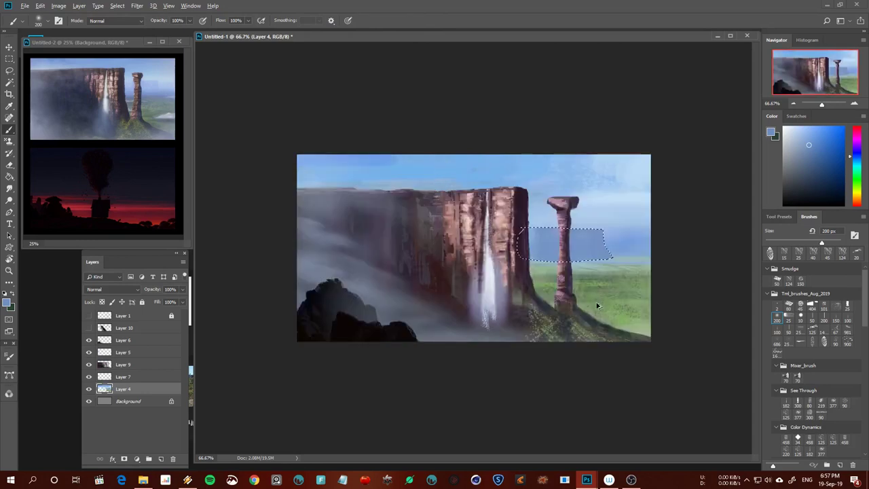
{"action": "key", "text": "ctrl+z"}
{"action": "key", "text": "ctrl+shift+alt+n"}
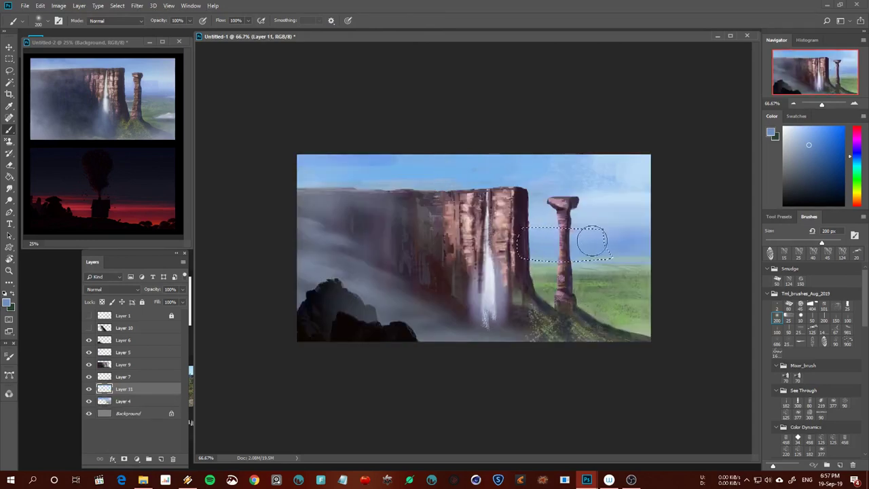
{"action": "left_click_drag", "start_coordinate": [596, 252], "coordinate": [640, 236]}
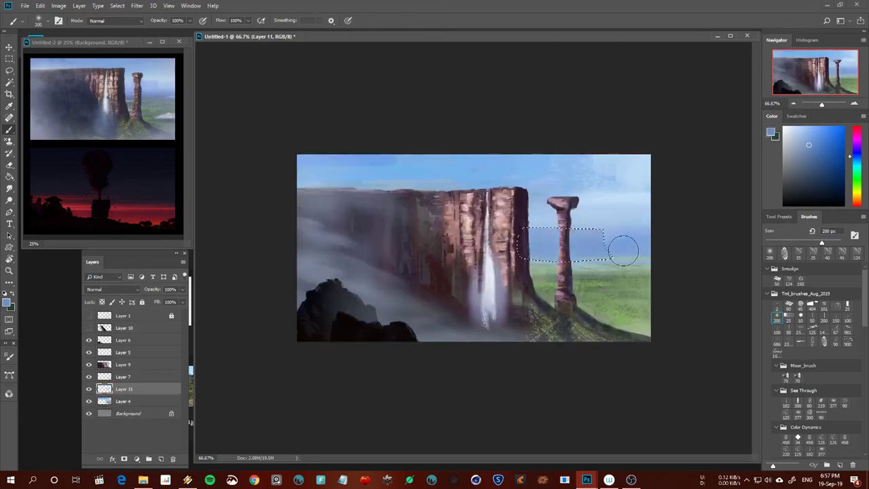
{"action": "key", "text": "ctrl+d"}
Haze the distant plains right of the cliff with a 150 px brush
{"action": "key", "text": "bracketleft"}
{"action": "key", "text": "bracketleft"}
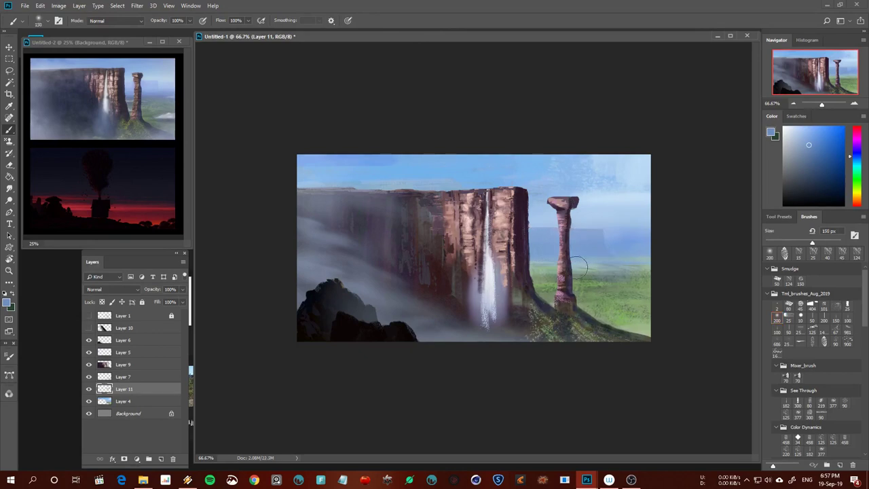
{"action": "left_click_drag", "start_coordinate": [532, 265], "coordinate": [606, 274]}
{"action": "key", "text": "e"}
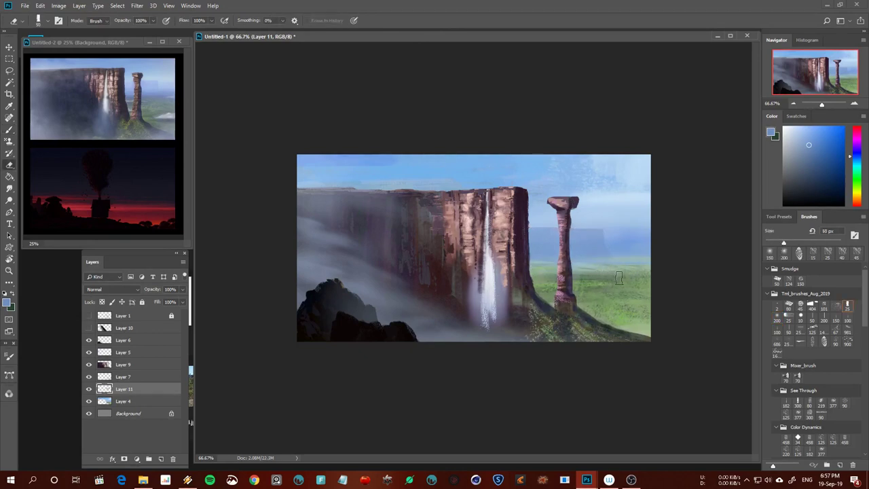
{"action": "key", "text": "bracketleft"}
{"action": "key", "text": "bracketleft"}
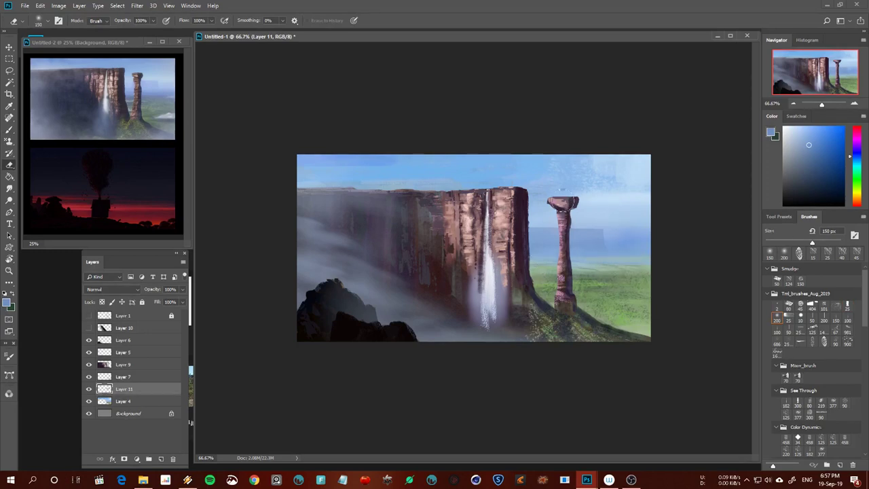
{"action": "key", "text": "bracketleft"}
{"action": "key", "text": "bracketleft"}
Back on Layer 4, sample the light sky blue as the brush colour
{"action": "left_click", "coordinate": [116, 404]}
{"action": "key", "text": "bracketleft"}
{"action": "key", "text": "bracketleft"}
{"action": "key", "text": "bracketleft"}
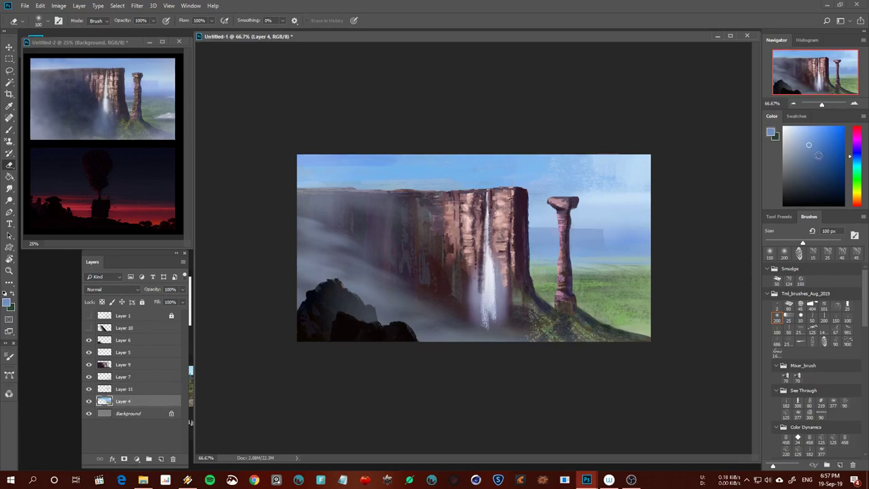
{"action": "key", "text": "d"}
{"action": "key", "text": "x"}
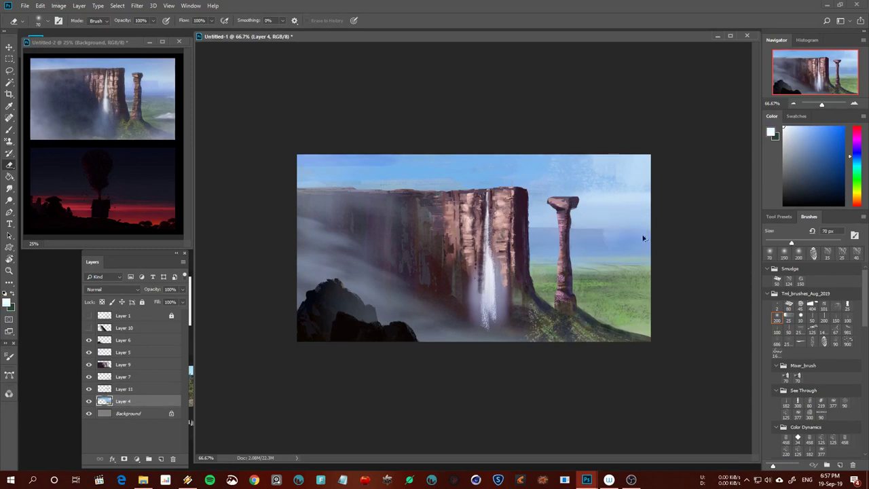
{"action": "key", "text": "b"}
{"action": "left_click", "coordinate": [631, 202], "text": "alt"}
{"action": "key", "text": "bracketleft"}
{"action": "key", "text": "bracketleft"}
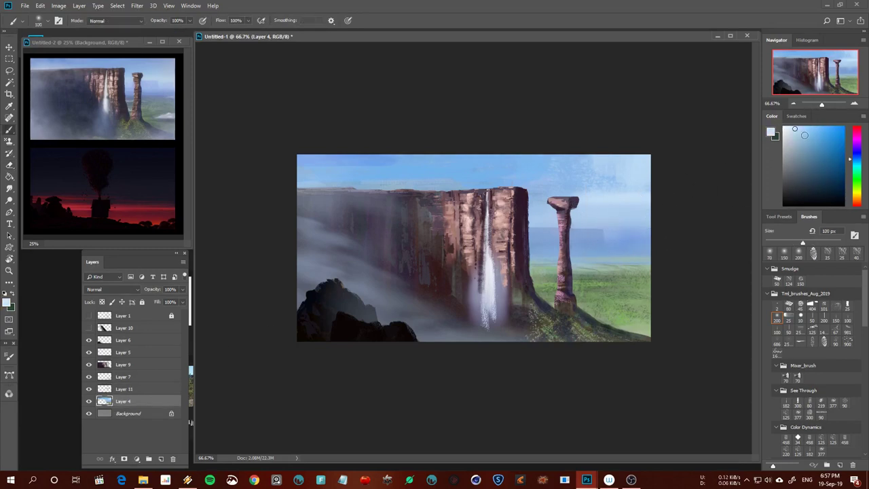
{"action": "key", "text": "bracketleft"}
{"action": "key", "text": "bracketleft"}
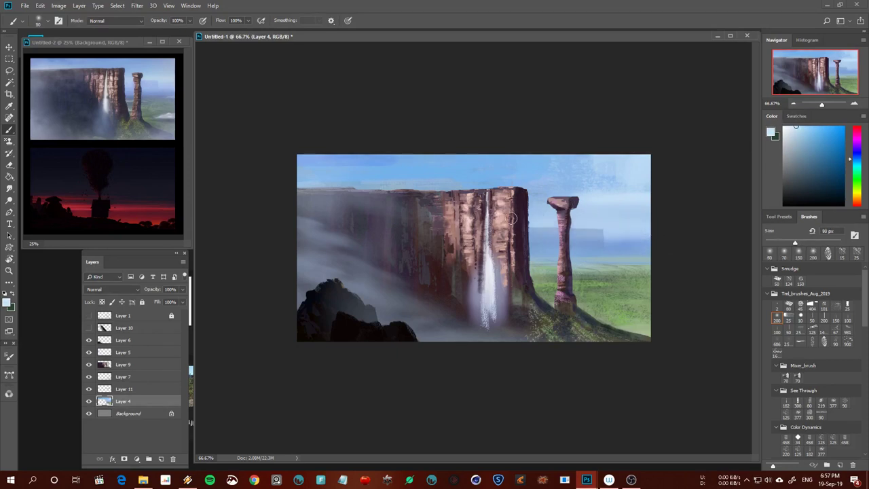
Brush pale blue haze along the right edge above the horizon at 60 px
{"action": "key", "text": "ctrl+minus"}
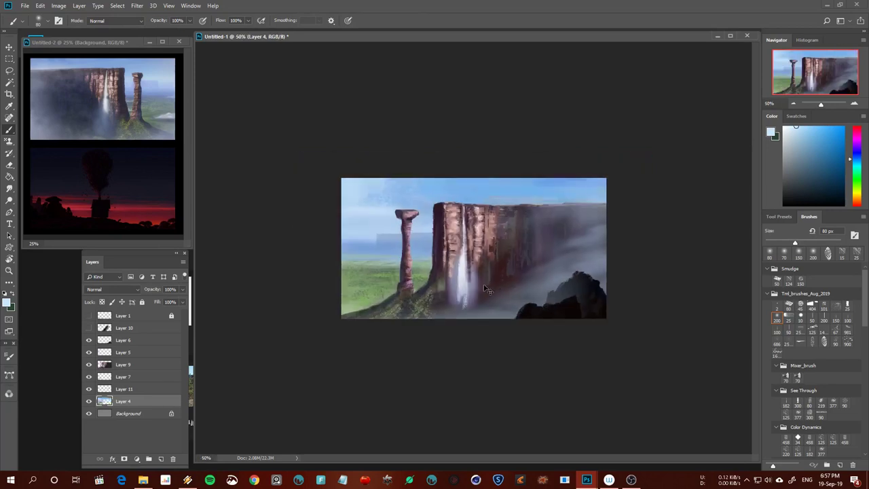
{"action": "key", "text": "ctrl+minus"}
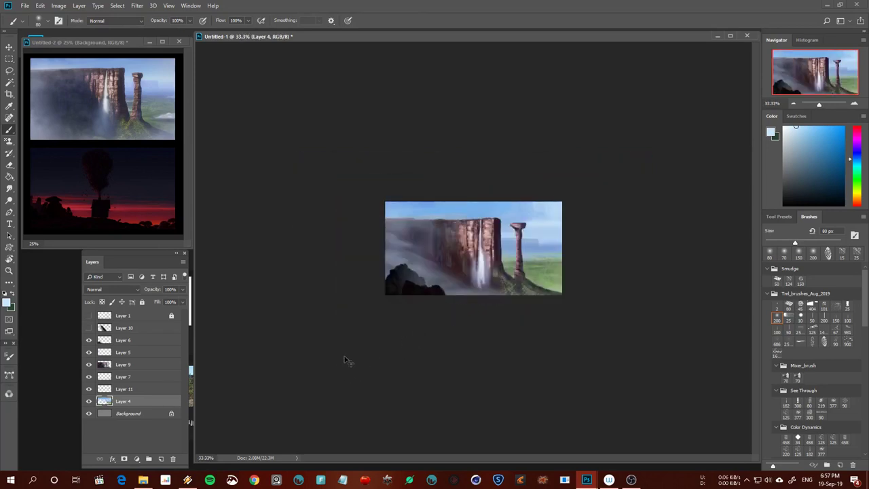
{"action": "key", "text": "ctrl+plus"}
{"action": "key", "text": "ctrl+plus"}
{"action": "key", "text": "bracketleft"}
{"action": "key", "text": "bracketleft"}
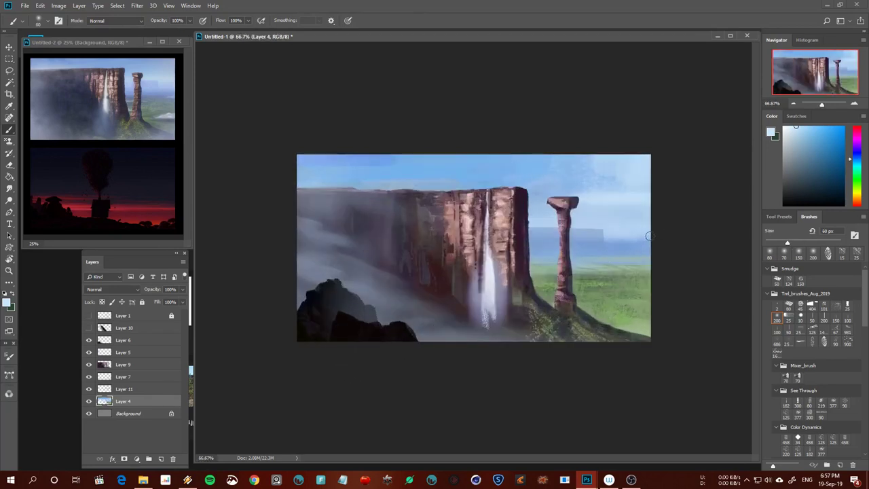
{"action": "left_click_drag", "start_coordinate": [601, 241], "coordinate": [686, 235]}
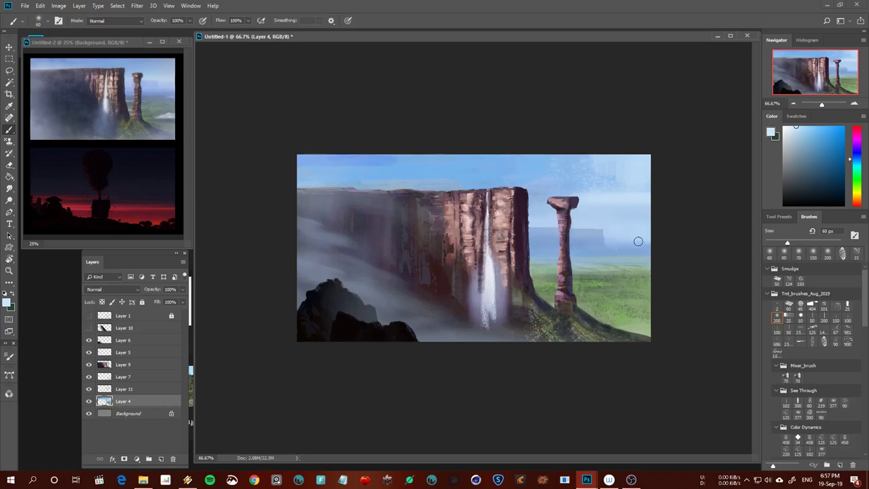
On Layer 9, erase haze beside the pillar with a 60 px eraser to reveal green field
{"action": "key", "text": "e"}
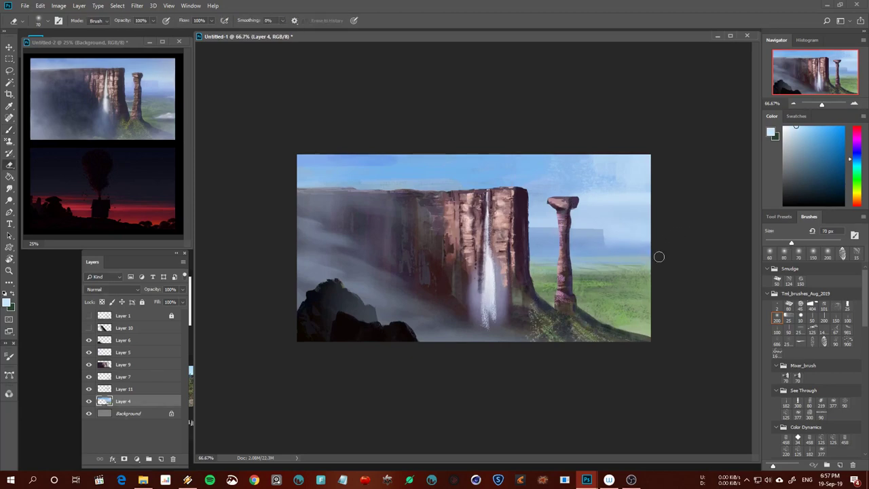
{"action": "left_click", "coordinate": [578, 257], "text": "ctrl"}
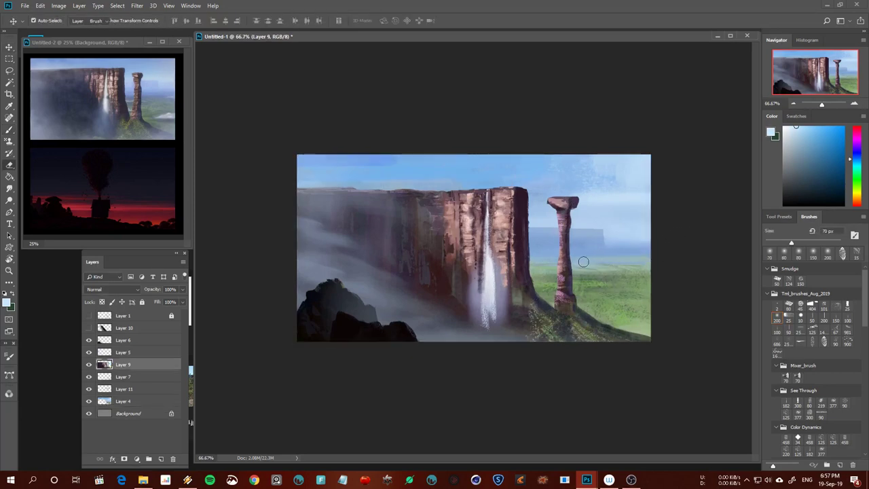
{"action": "key", "text": "bracketleft"}
{"action": "left_click_drag", "start_coordinate": [519, 257], "coordinate": [570, 257]}
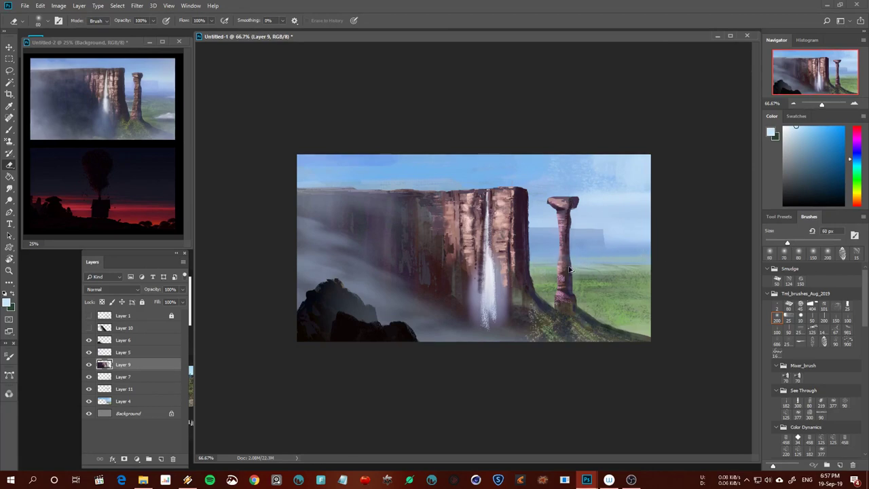
Mirror-check the composition and erase a thin vertical strip along the pillar
{"action": "key", "text": "h"}
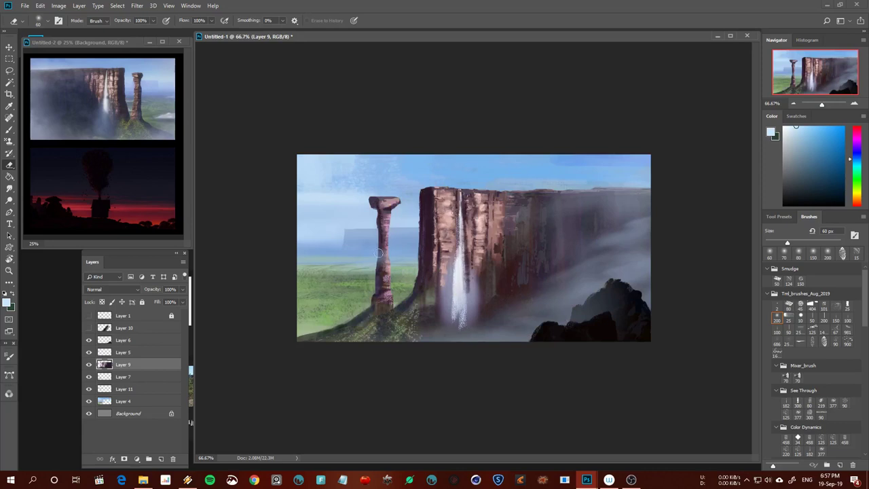
{"action": "key", "text": "v"}
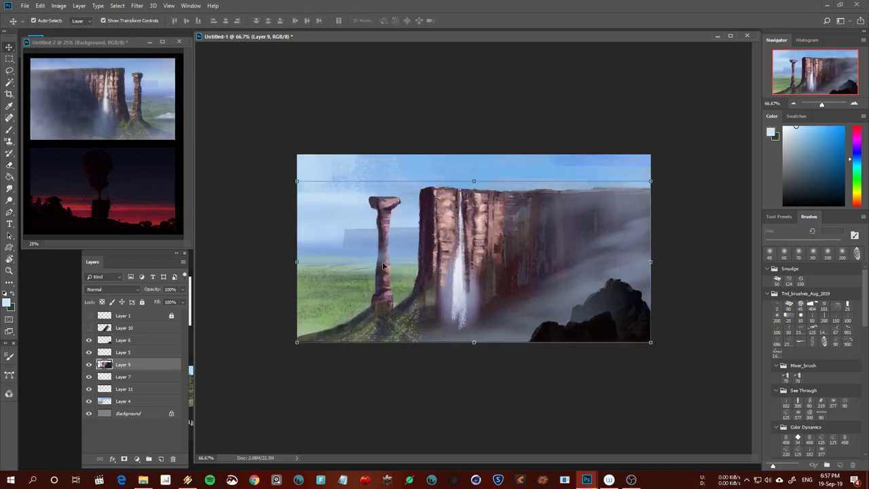
{"action": "key", "text": "e"}
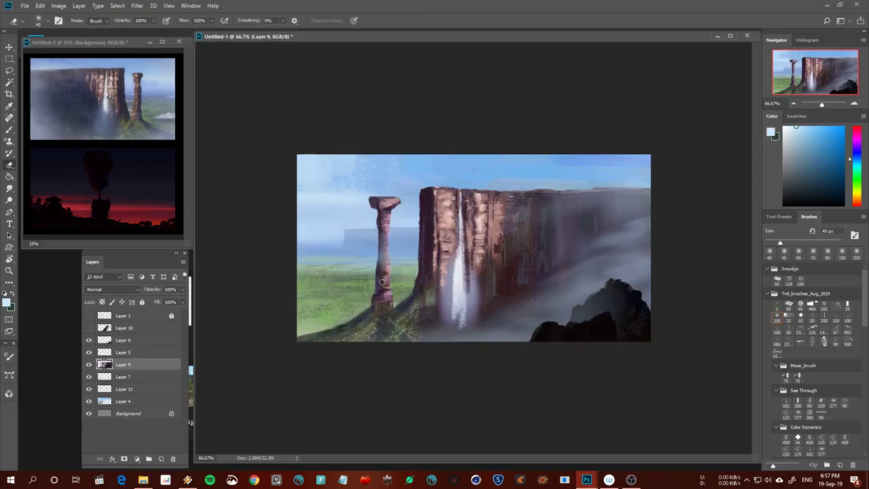
{"action": "key", "text": "h"}
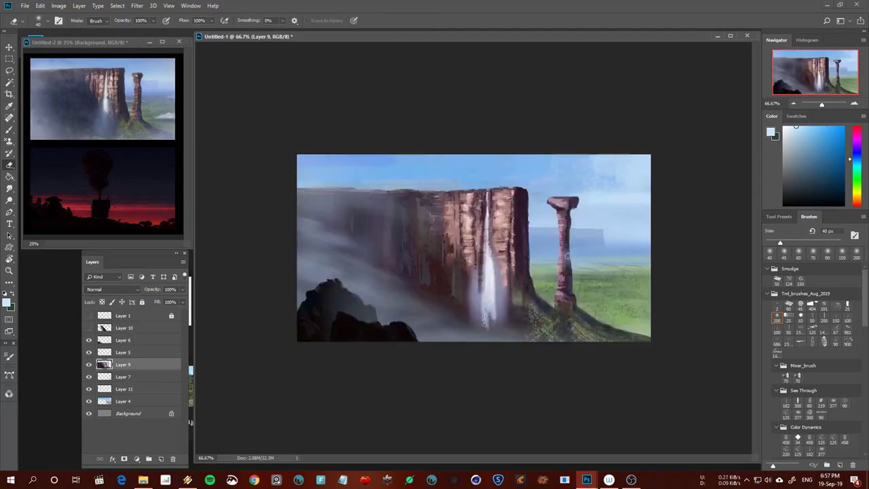
{"action": "key", "text": "b"}
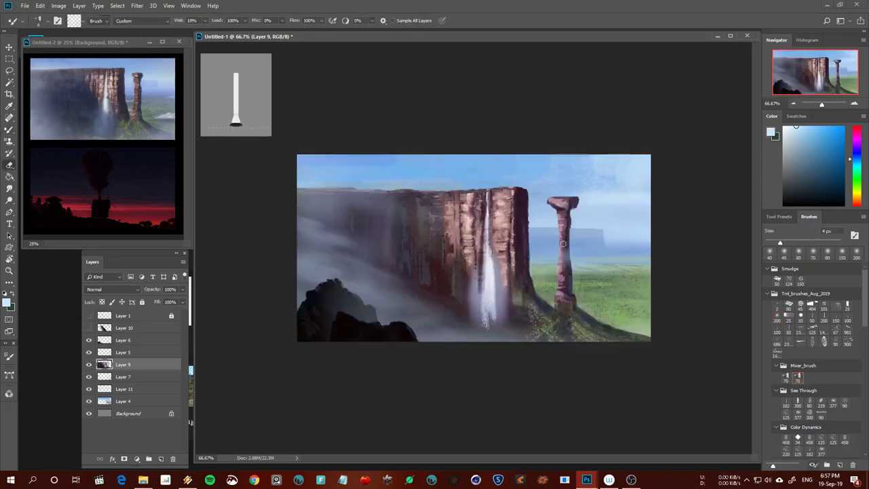
{"action": "key", "text": "e"}
{"action": "left_click_drag", "start_coordinate": [565, 234], "coordinate": [566, 263]}
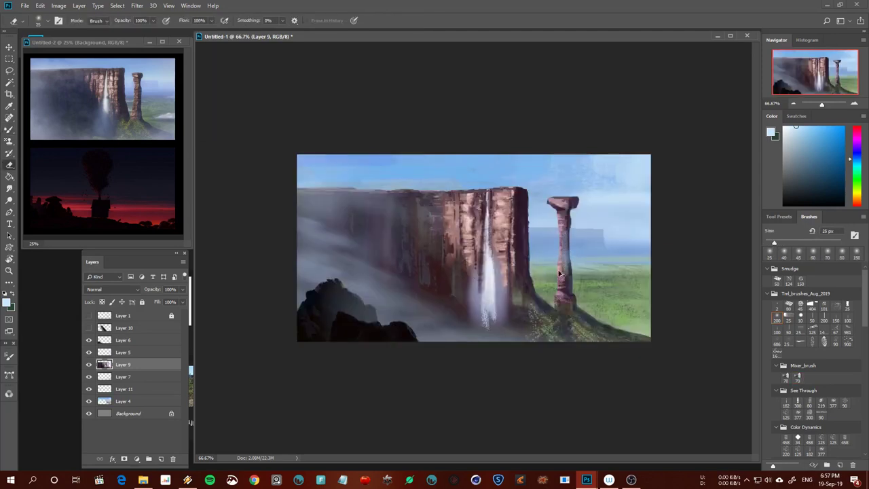
Select Layer 11, review the flipped view at 66.7%, then pick Layer 9 by its content
{"action": "left_click", "coordinate": [125, 389]}
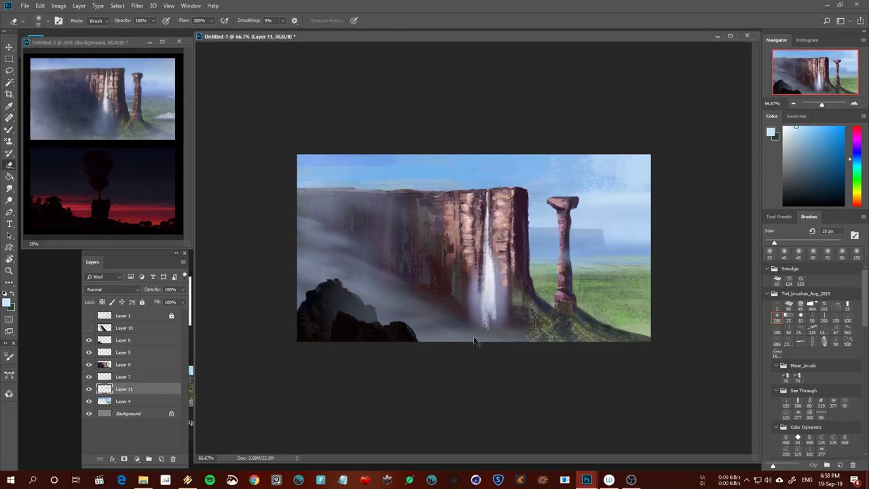
{"action": "key", "text": "ctrl+minus"}
{"action": "key", "text": "ctrl+minus"}
{"action": "key", "text": "ctrl+minus"}
{"action": "key", "text": "h"}
{"action": "key", "text": "h"}
{"action": "key", "text": "ctrl+plus"}
{"action": "key", "text": "ctrl+plus"}
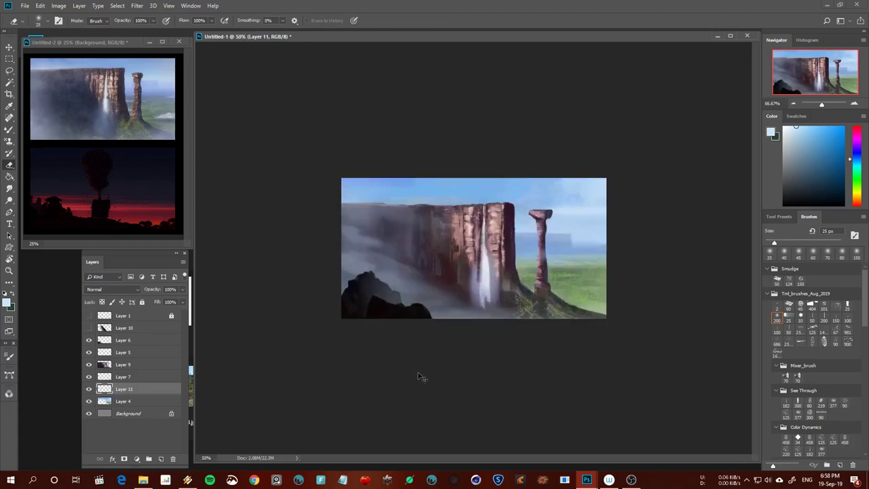
{"action": "key", "text": "ctrl+plus"}
{"action": "key", "text": "h"}
{"action": "key", "text": "h"}
{"action": "key", "text": "h"}
{"action": "key", "text": "v"}
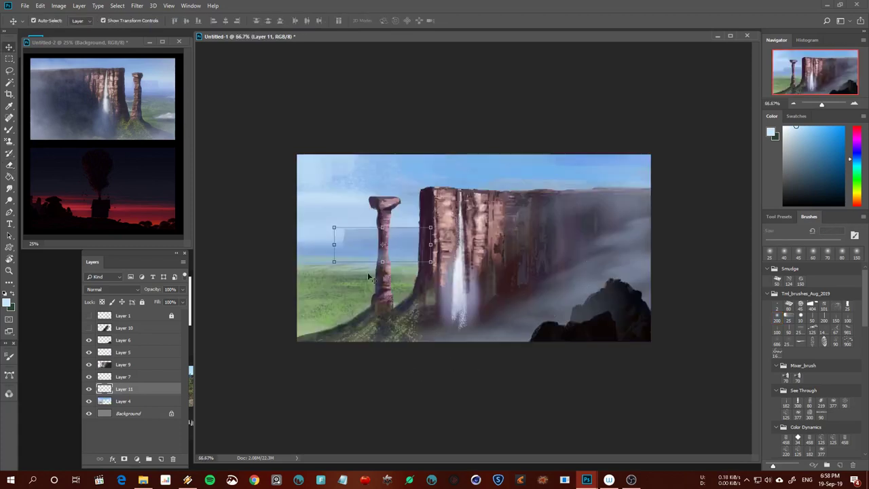
{"action": "left_click", "coordinate": [385, 263]}
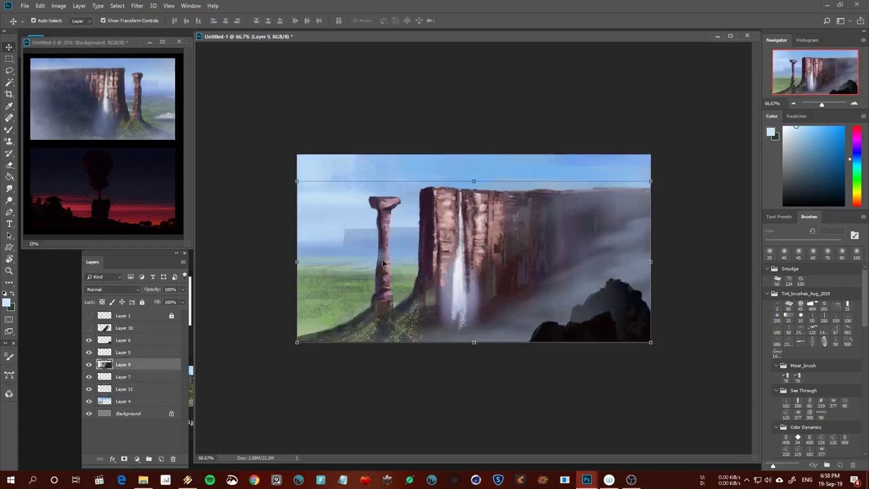
Pick paint colours from the painting and the 34 px colour-dynamics brush tip
{"action": "key", "text": "b"}
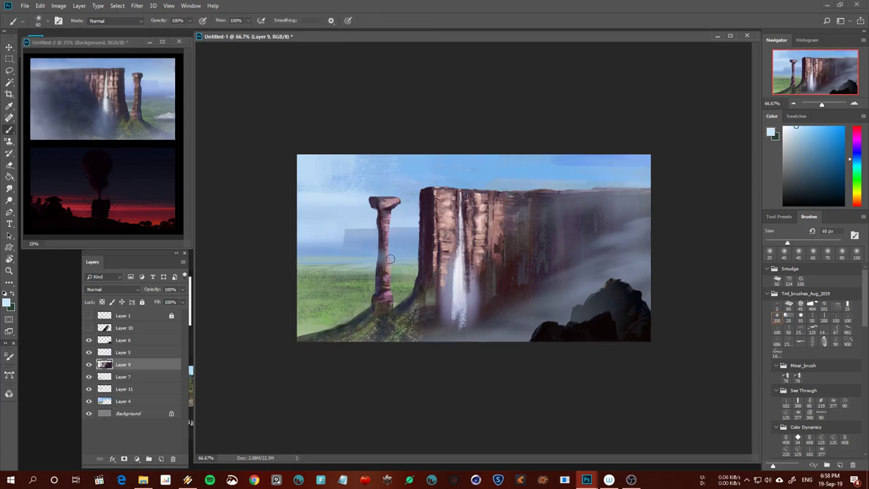
{"action": "key", "text": "h"}
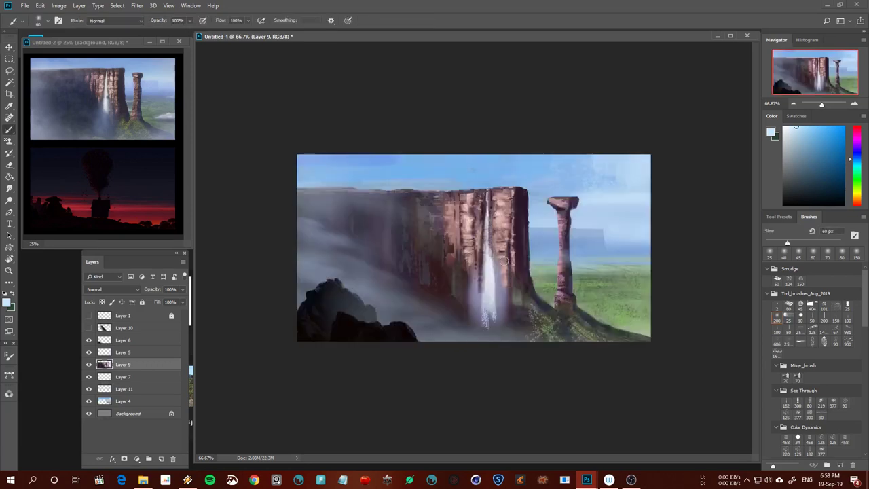
{"action": "left_click", "coordinate": [824, 341]}
{"action": "left_click", "coordinate": [568, 261], "text": "alt"}
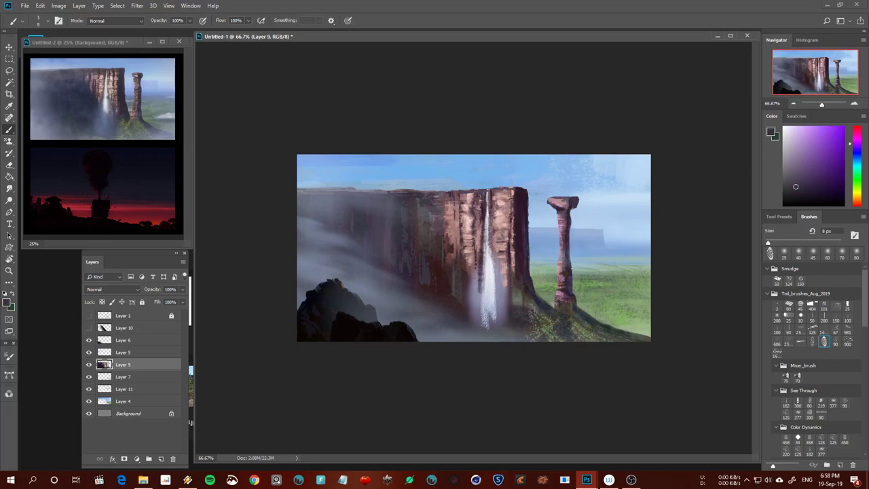
{"action": "scroll", "coordinate": [543, 298], "scroll_direction": "down", "scroll_amount": 3}
{"action": "scroll", "coordinate": [502, 343], "scroll_direction": "up", "scroll_amount": 2}
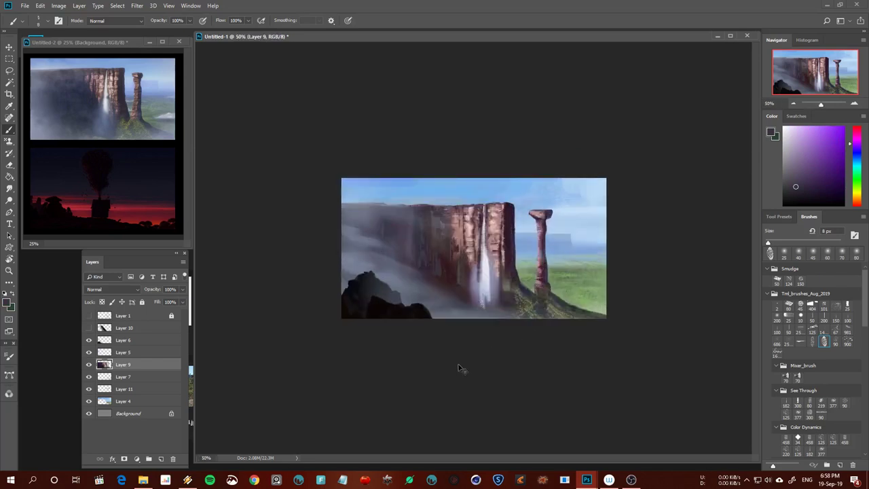
{"action": "left_click", "coordinate": [479, 221], "text": "alt"}
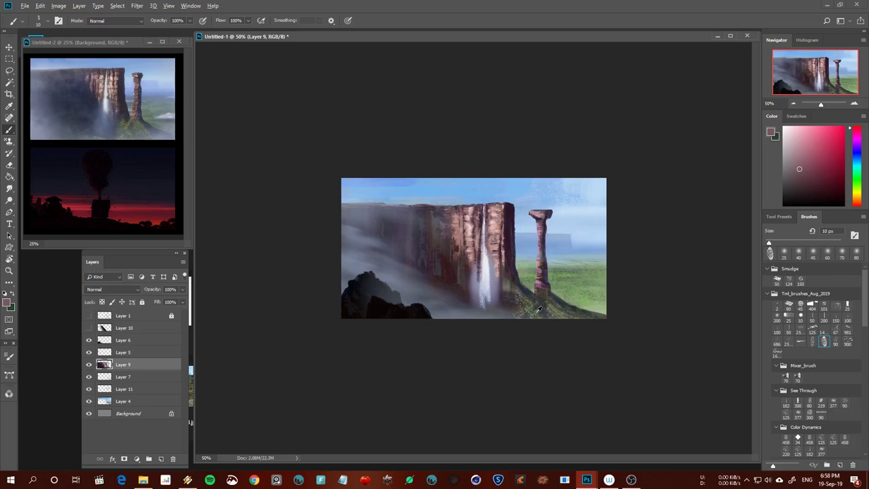
{"action": "left_click", "coordinate": [562, 309], "text": "alt"}
{"action": "left_click", "coordinate": [847, 344]}
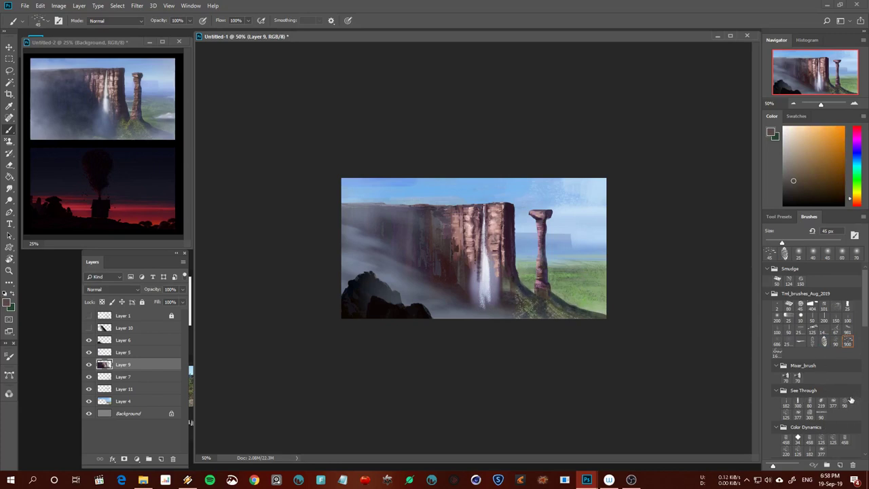
{"action": "left_click", "coordinate": [797, 438]}
On a new empty layer, paint small light-green grass strokes near the pillar base at 10 px
{"action": "key", "text": "ctrl+shift+alt+n"}
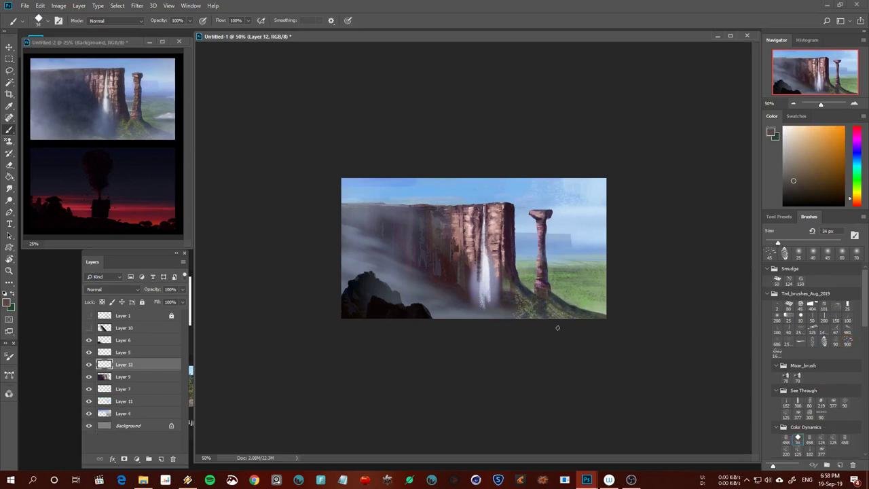
{"action": "key", "text": "ctrl+plus"}
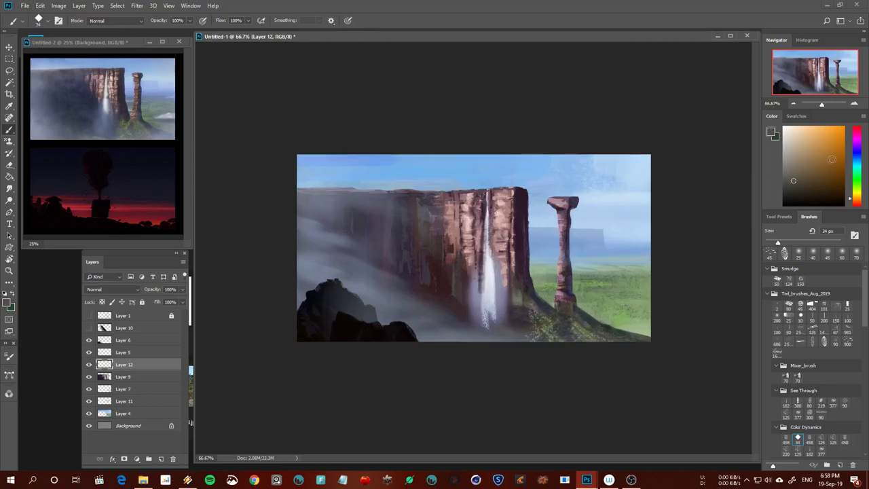
{"action": "left_click_drag", "start_coordinate": [856, 191], "coordinate": [856, 186]}
{"action": "left_click", "coordinate": [824, 135]}
{"action": "key", "text": "bracketleft"}
{"action": "key", "text": "bracketleft"}
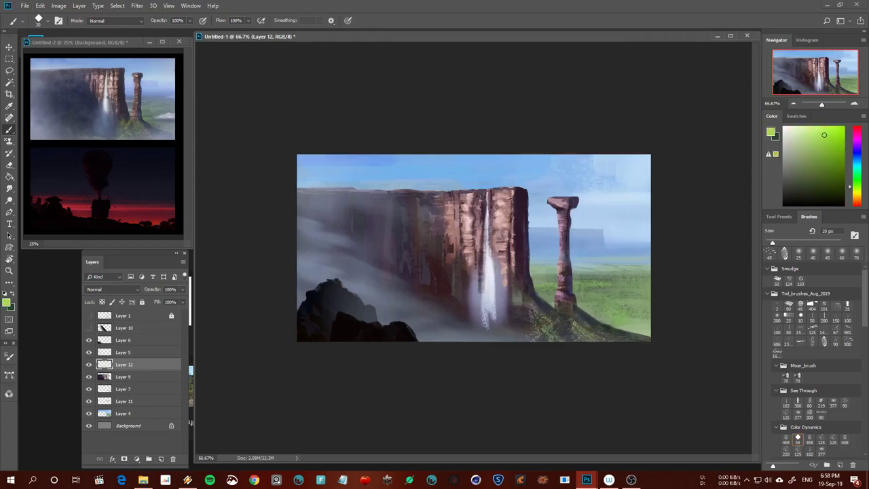
{"action": "key", "text": "bracketleft"}
{"action": "mouse_move", "coordinate": [572, 319]}
{"action": "left_mouse_down"}
{"action": "mouse_move", "coordinate": [592, 336]}
{"action": "mouse_move", "coordinate": [573, 314]}
{"action": "mouse_move", "coordinate": [617, 339]}
{"action": "left_mouse_up"}
Paint paler green grass texture along the slope near the pillar
{"action": "left_click", "coordinate": [606, 326], "text": "alt"}
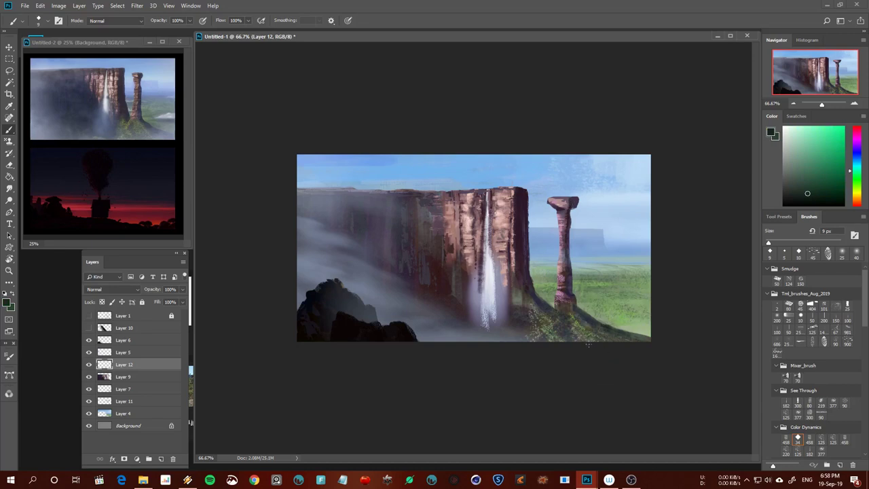
{"action": "left_click", "coordinate": [825, 136]}
{"action": "left_click", "coordinate": [851, 185]}
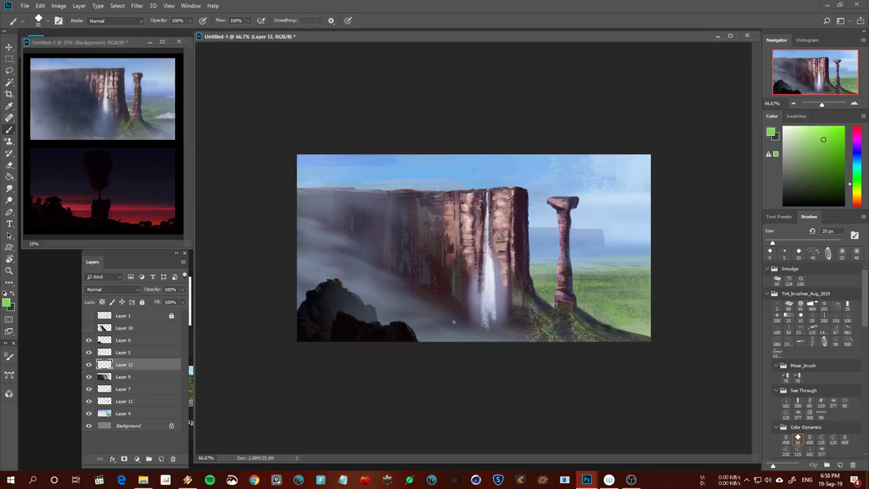
{"action": "key", "text": "bracketleft"}
{"action": "left_click", "coordinate": [802, 141]}
{"action": "left_click_drag", "start_coordinate": [554, 328], "coordinate": [543, 325]}
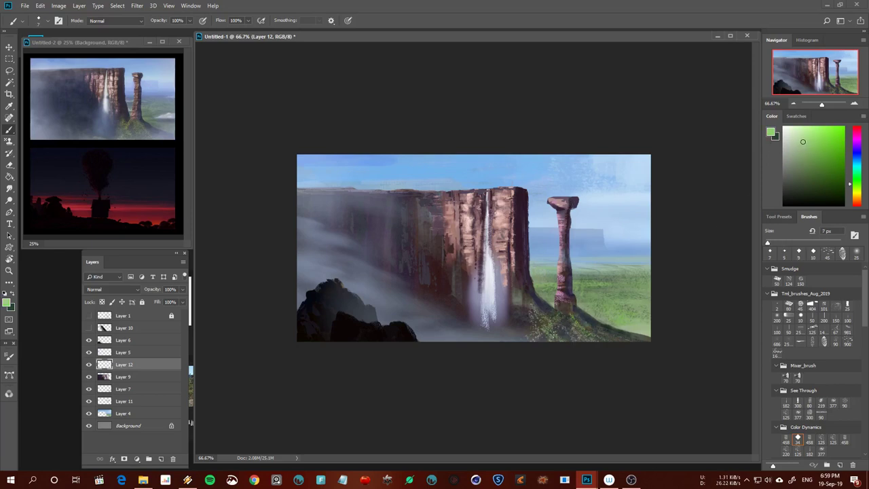
{"action": "left_click_drag", "start_coordinate": [576, 348], "coordinate": [562, 333]}
On Layer 4, darken the bottom-right grass with a 25 px very dark green brush
{"action": "left_click", "coordinate": [837, 196]}
{"action": "left_click", "coordinate": [649, 332], "text": "ctrl"}
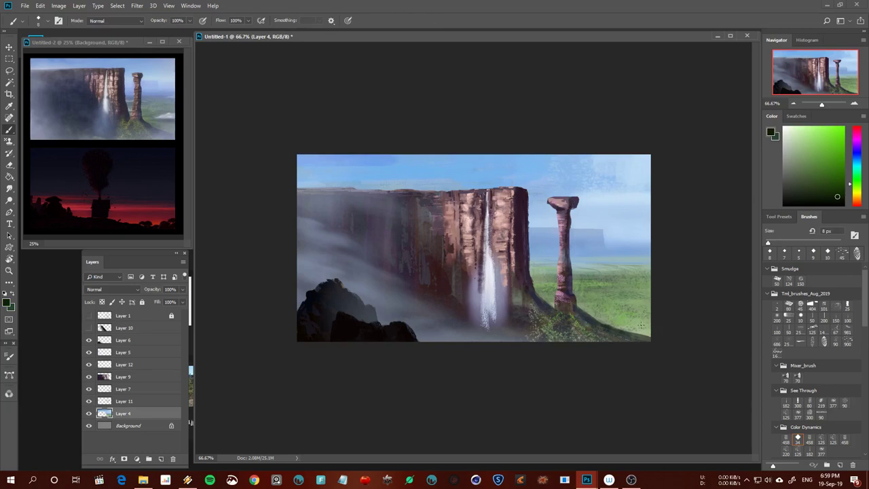
{"action": "key", "text": "bracketleft"}
{"action": "left_click", "coordinate": [597, 299], "text": "alt"}
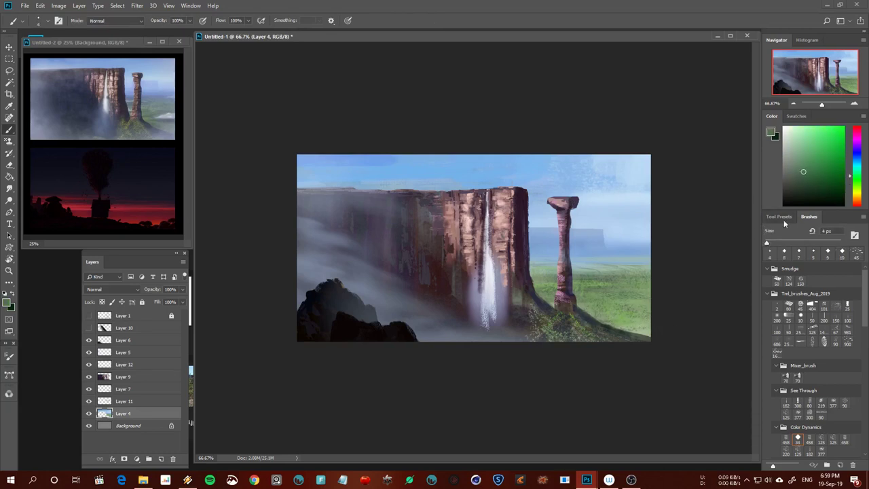
{"action": "left_click", "coordinate": [581, 317], "text": "alt"}
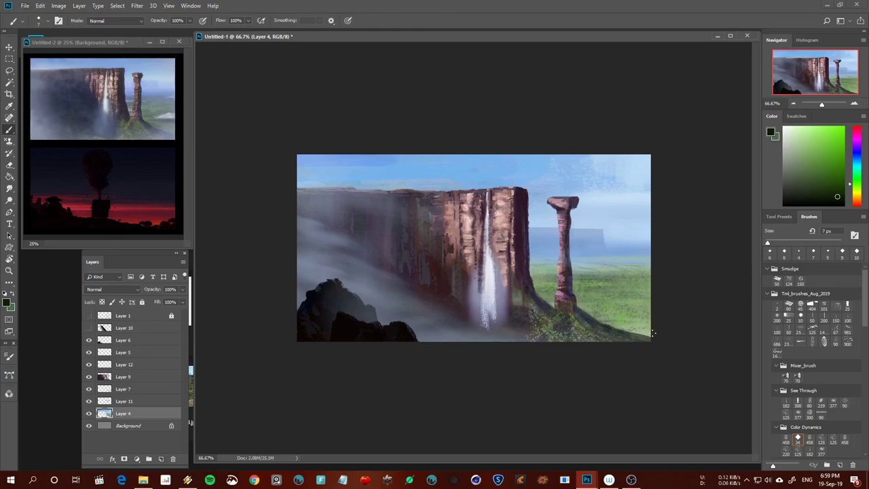
{"action": "key", "text": "bracketright"}
{"action": "left_click_drag", "start_coordinate": [657, 331], "coordinate": [615, 326]}
{"action": "left_click", "coordinate": [587, 323], "text": "ctrl"}
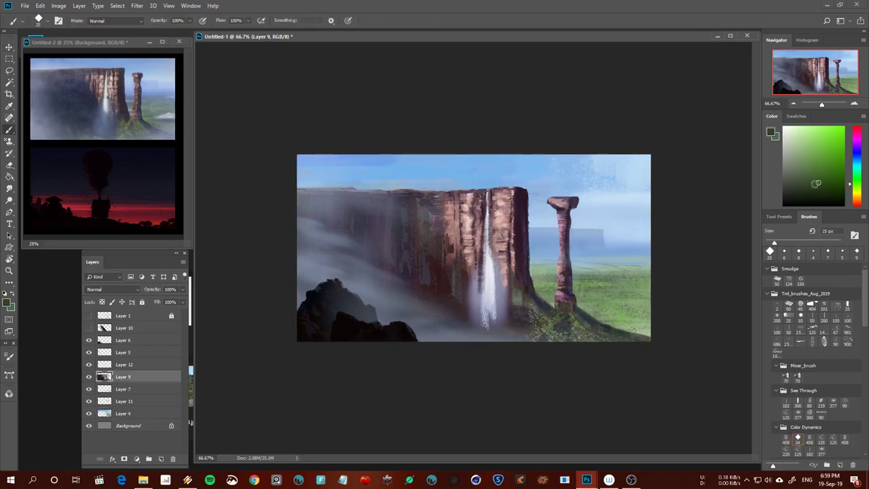
Paint light green strokes onto the grass with a small 8 px brush
{"action": "left_click", "coordinate": [817, 182]}
{"action": "key", "text": "period"}
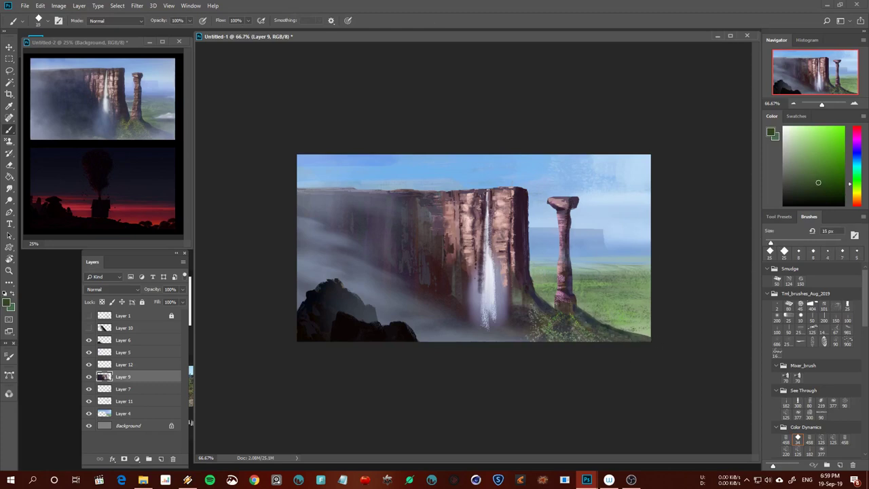
{"action": "key", "text": "period"}
{"action": "left_click", "coordinate": [804, 149]}
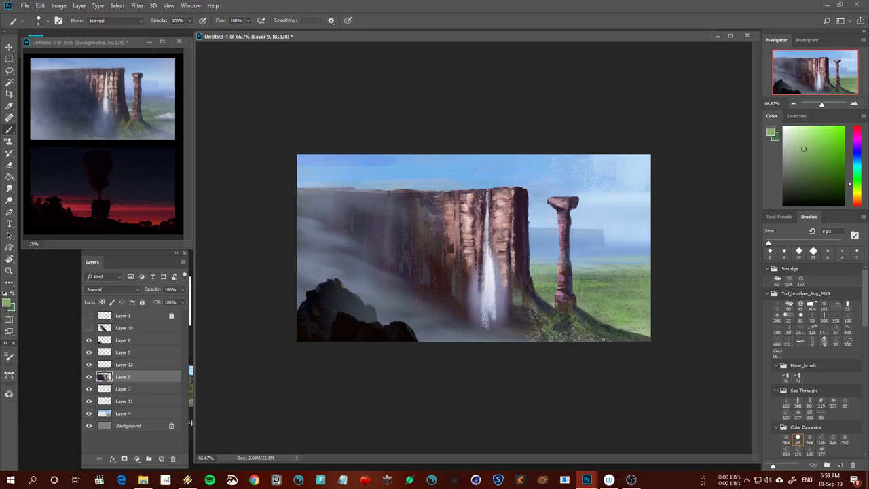
{"action": "key", "text": "bracketleft"}
{"action": "left_click", "coordinate": [797, 148]}
{"action": "mouse_move", "coordinate": [578, 319]}
{"action": "left_mouse_down"}
{"action": "mouse_move", "coordinate": [604, 332]}
{"action": "mouse_move", "coordinate": [577, 319]}
{"action": "left_mouse_up"}
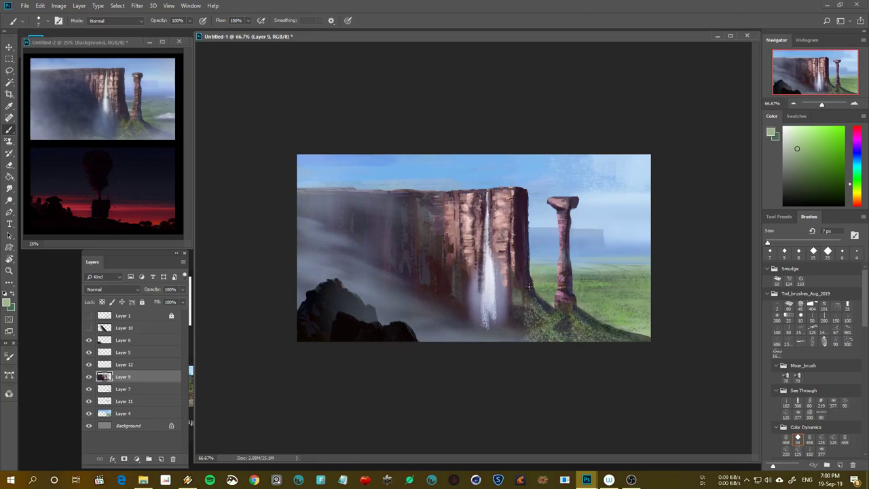
Try an eraser stroke along the grass edge by the cliff, then undo it
{"action": "key", "text": "e"}
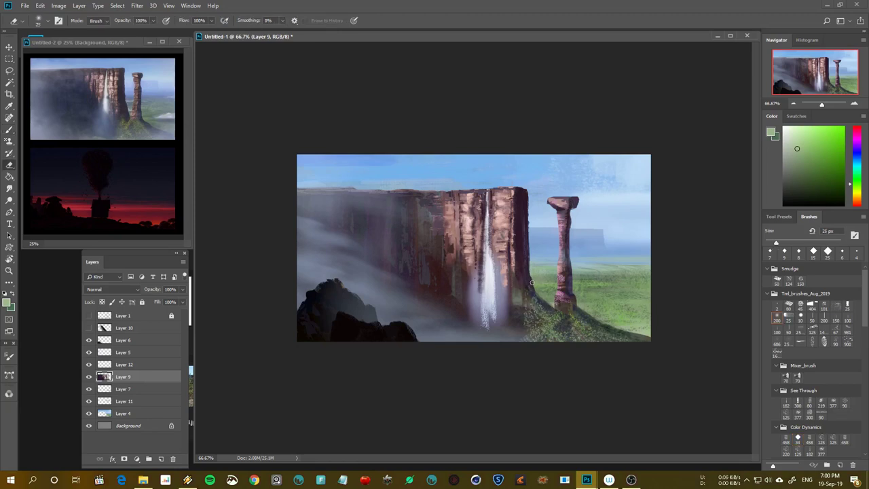
{"action": "left_click_drag", "start_coordinate": [528, 274], "coordinate": [530, 313]}
{"action": "key", "text": "ctrl+z"}
{"action": "key", "text": "b"}
Set a 25 px brush and sample cliff colours, adjusting the shade toward blue
{"action": "left_click", "coordinate": [812, 330]}
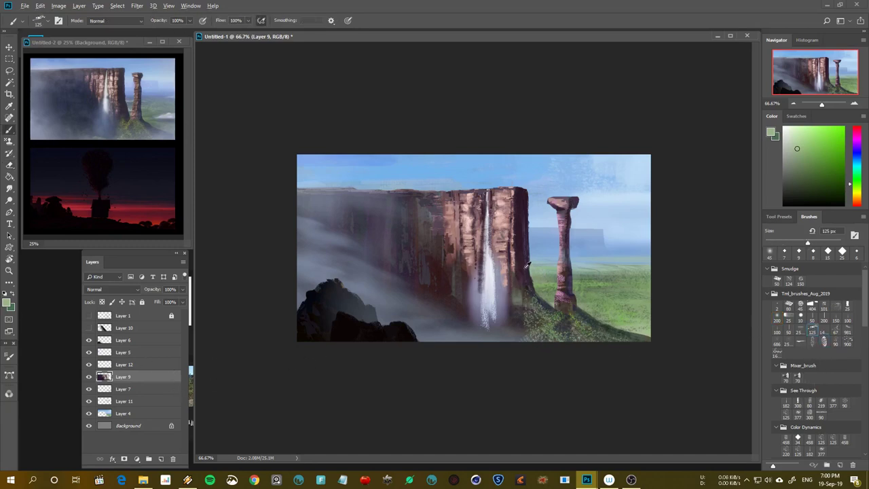
{"action": "left_click", "coordinate": [528, 268], "text": "alt"}
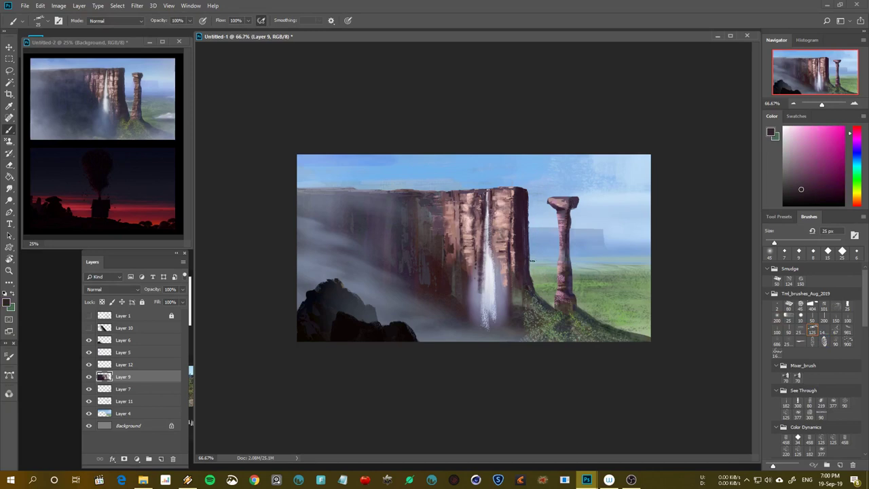
{"action": "left_click", "coordinate": [524, 238], "text": "alt"}
{"action": "left_click", "coordinate": [855, 158]}
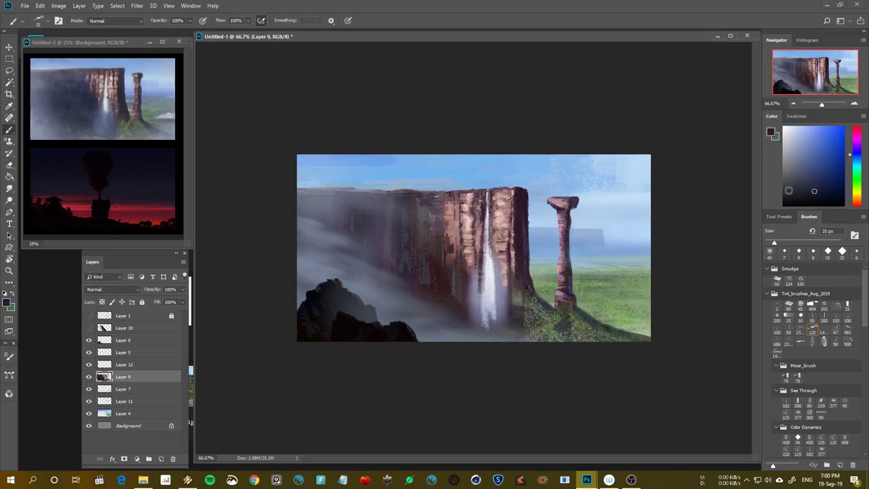
{"action": "left_click", "coordinate": [794, 186]}
Test a Magic Wand selection on the cliff, deselect, and sample a darker cliff colour at 15 px
{"action": "key", "text": "w"}
{"action": "left_click", "coordinate": [417, 260]}
{"action": "key", "text": "b"}
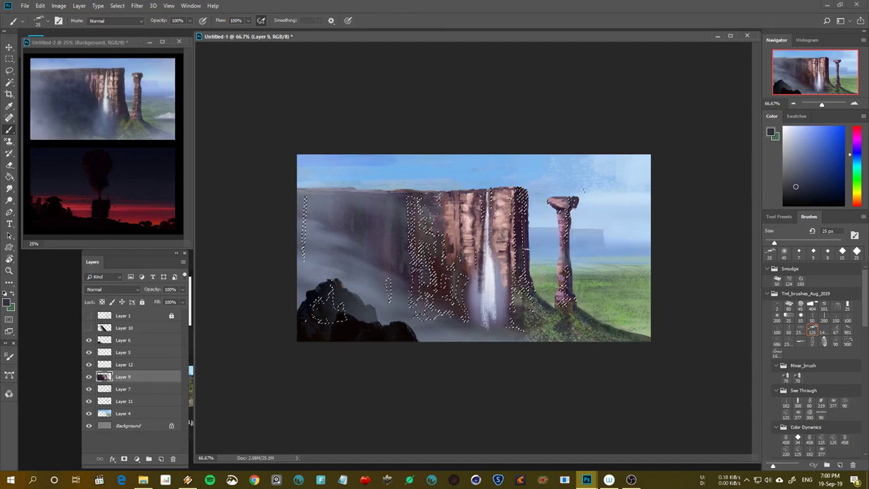
{"action": "key", "text": "ctrl+d"}
{"action": "key", "text": "bracketleft"}
{"action": "key", "text": "bracketleft"}
{"action": "key", "text": "bracketleft"}
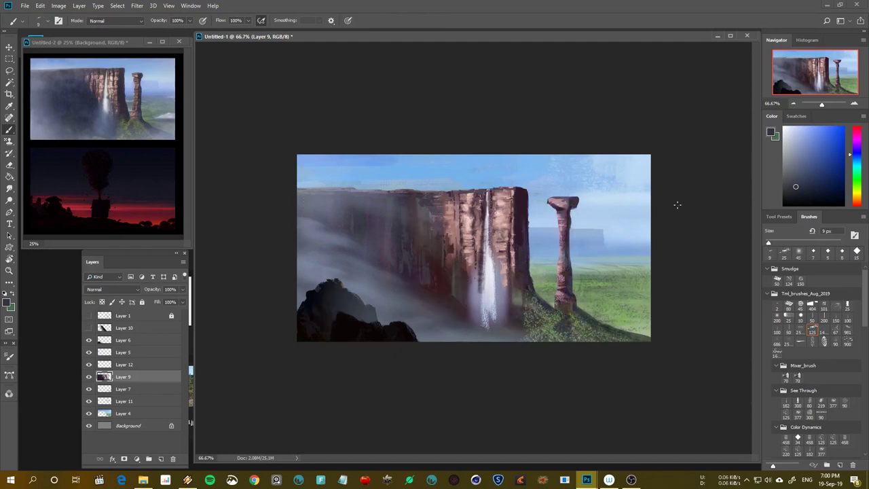
{"action": "left_click", "coordinate": [801, 195]}
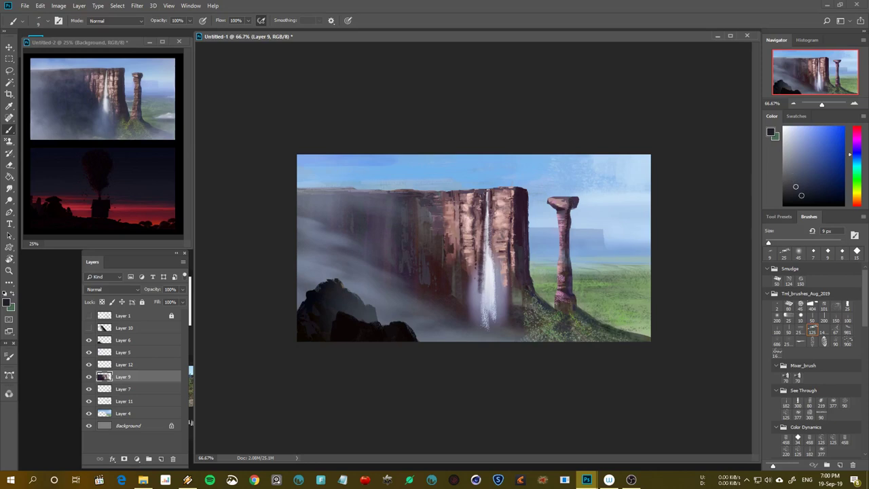
{"action": "left_click", "coordinate": [519, 249], "text": "alt"}
Mirror the view to check the composition, then duplicate the Layer 5 haze with the Move tool
{"action": "key", "text": "ctrl+minus"}
{"action": "key", "text": "ctrl+minus"}
{"action": "key", "text": "ctrl+minus"}
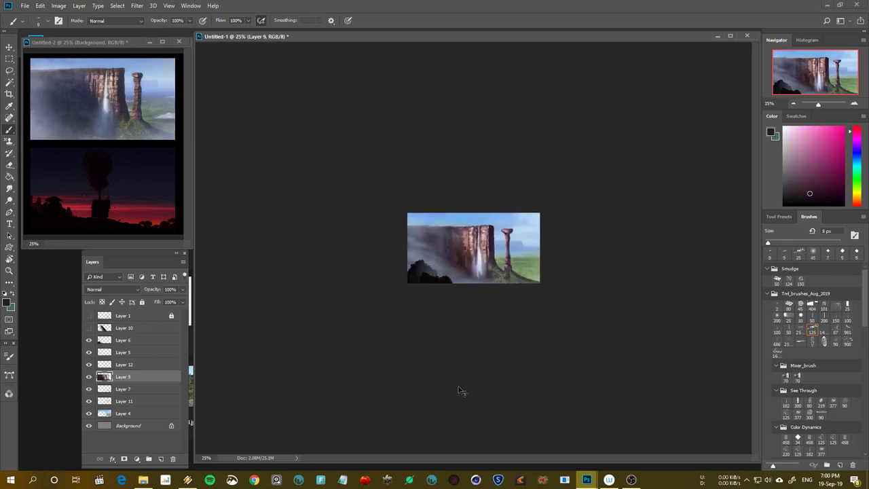
{"action": "key", "text": "ctrl+shift+h"}
{"action": "key", "text": "ctrl+shift+h"}
{"action": "key", "text": "ctrl+plus"}
{"action": "key", "text": "ctrl+plus"}
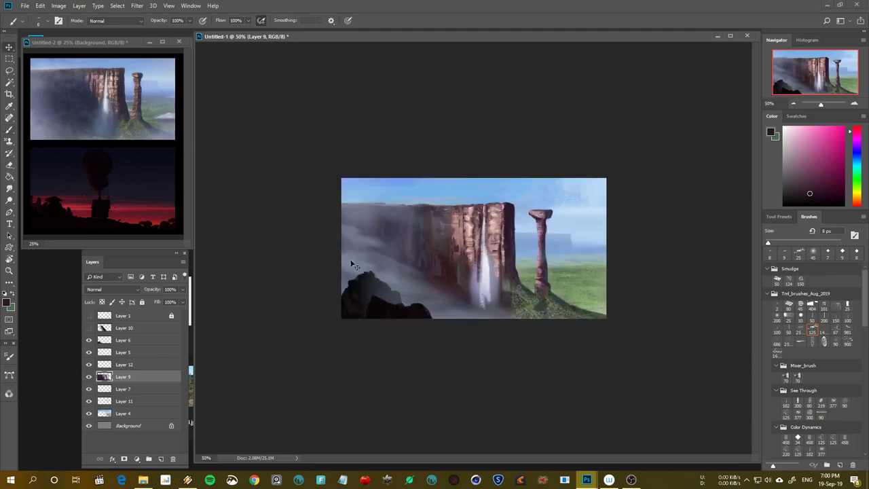
{"action": "key", "text": "v"}
{"action": "left_click_drag", "start_coordinate": [362, 245], "coordinate": [444, 256]}
Undo the duplicated haze layer, select Layer 5, and dismiss an eraser error message
{"action": "key", "text": "ctrl+z"}
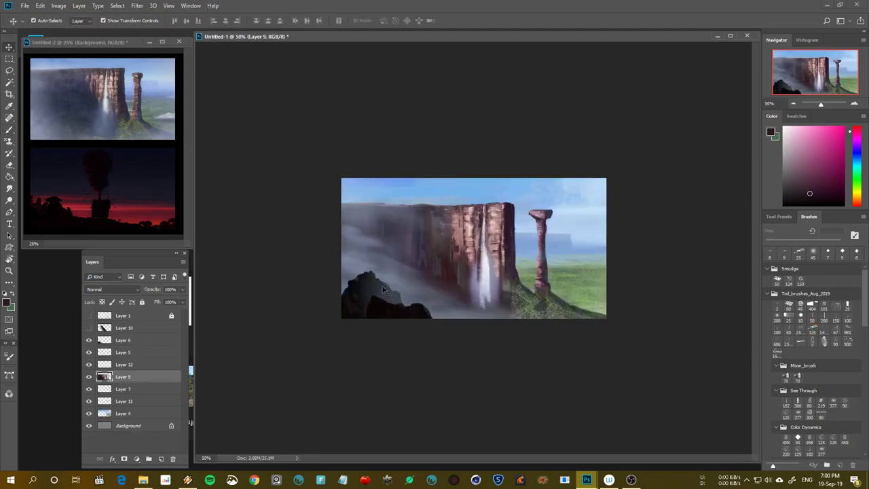
{"action": "left_click", "coordinate": [361, 245]}
{"action": "key", "text": "e"}
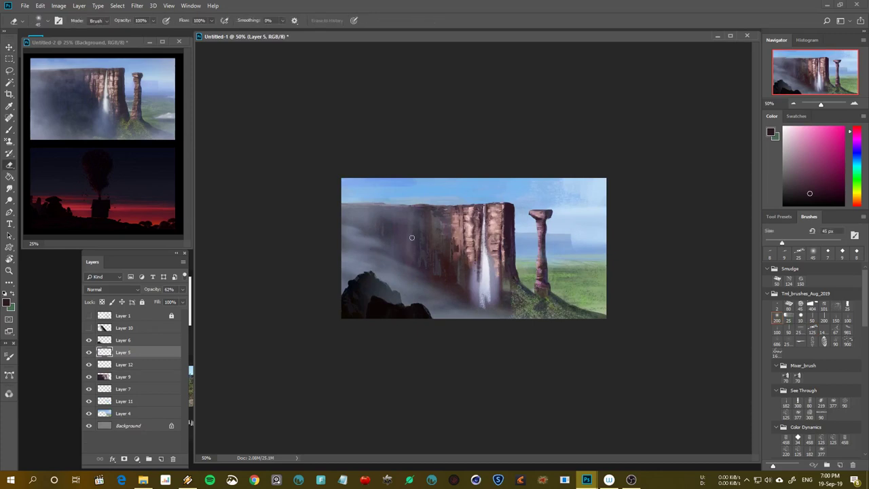
{"action": "left_click", "coordinate": [775, 317]}
{"action": "left_click", "coordinate": [358, 257]}
{"action": "key", "text": "Return"}
Paint pale lavender fog over the left cliff with a 400 px soft brush, then re-show Layer 10
{"action": "key", "text": "b"}
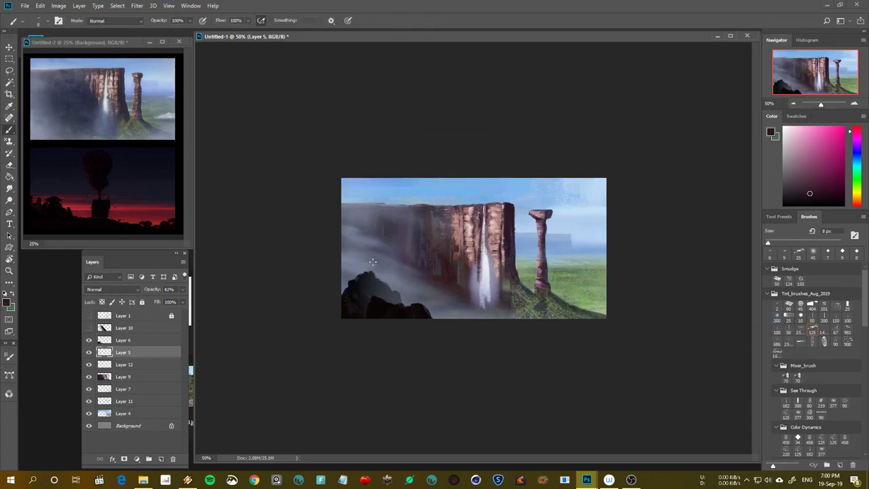
{"action": "left_click", "coordinate": [358, 235], "text": "alt"}
{"action": "left_click", "coordinate": [777, 317]}
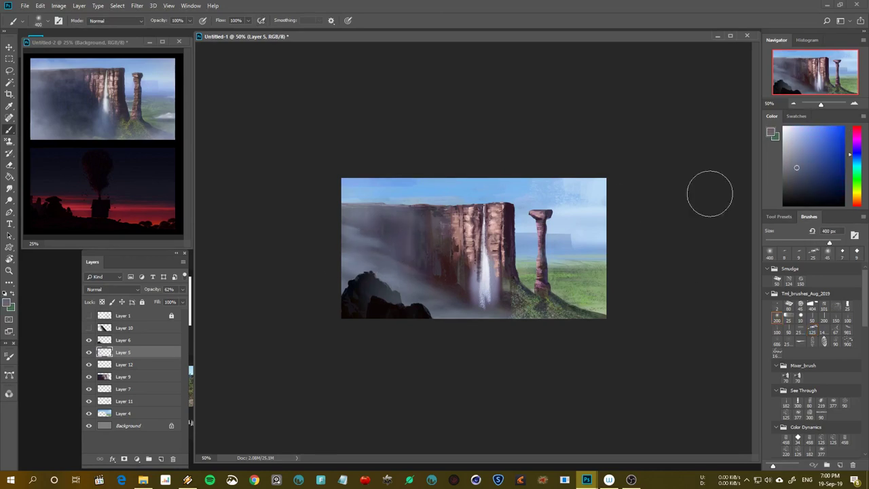
{"action": "left_click", "coordinate": [785, 138]}
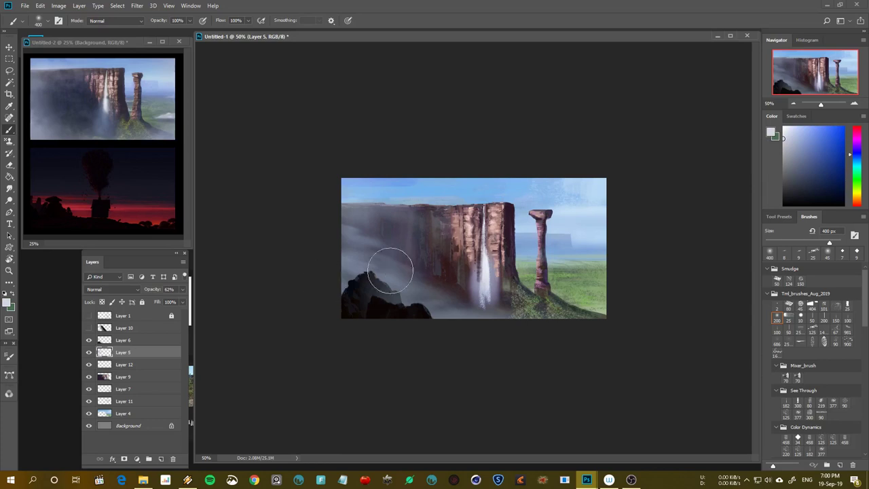
{"action": "left_click_drag", "start_coordinate": [388, 272], "coordinate": [441, 257]}
{"action": "left_click", "coordinate": [803, 152]}
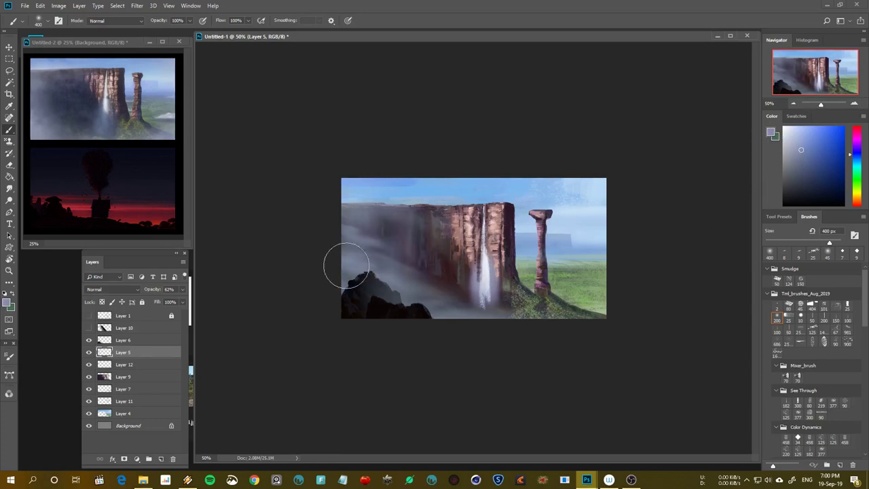
{"action": "mouse_move", "coordinate": [344, 265]}
{"action": "left_mouse_down"}
{"action": "mouse_move", "coordinate": [423, 272]}
{"action": "mouse_move", "coordinate": [341, 246]}
{"action": "mouse_move", "coordinate": [345, 234]}
{"action": "left_mouse_up"}
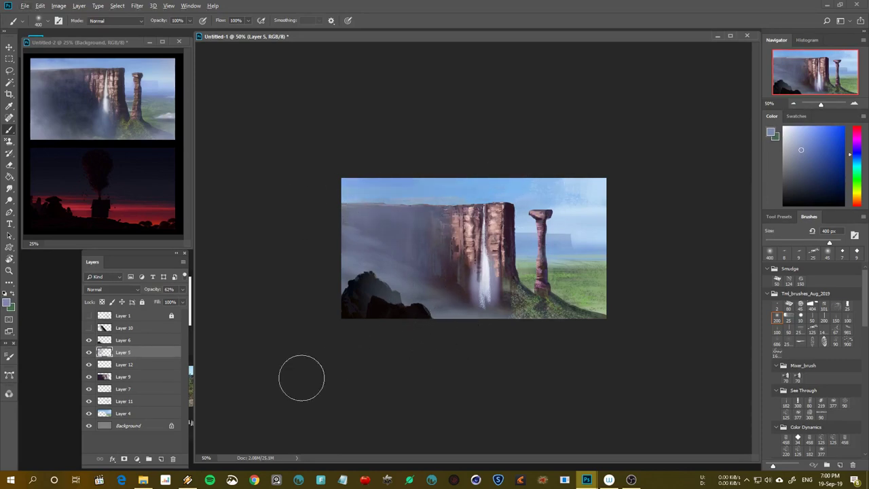
{"action": "left_click", "coordinate": [124, 365]}
{"action": "left_click", "coordinate": [88, 328]}
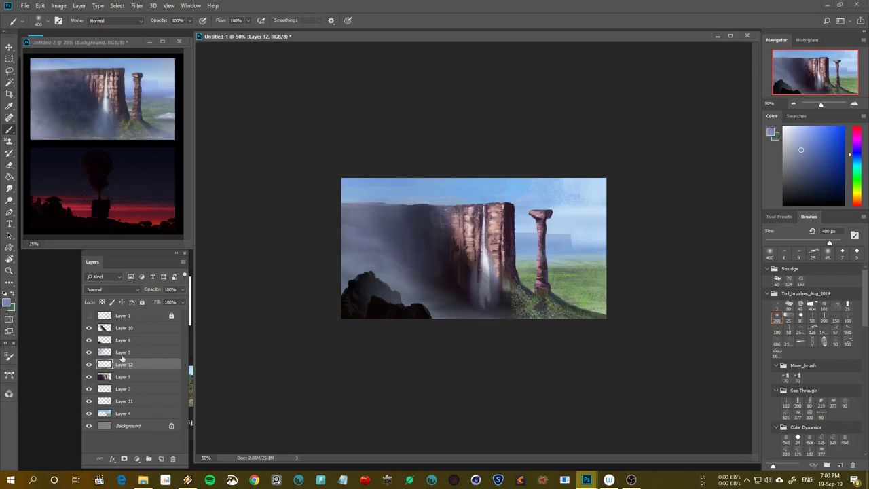
{"action": "left_click", "coordinate": [121, 329]}
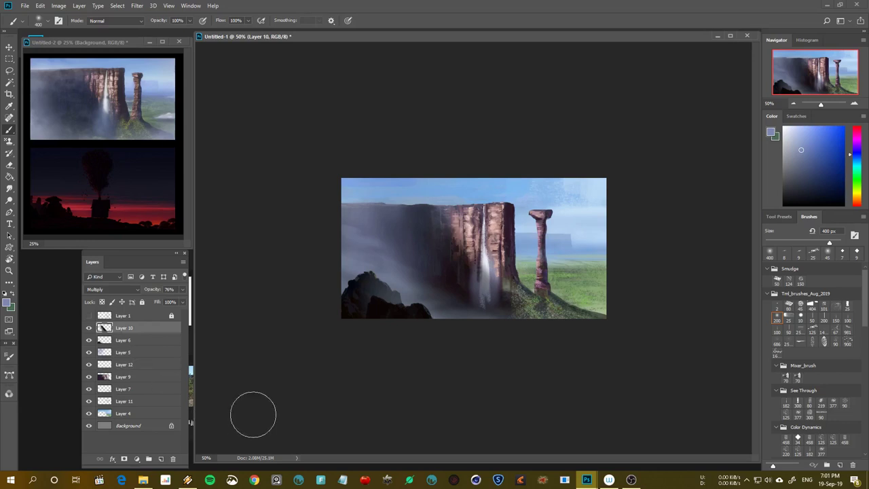
{"action": "left_click_drag", "start_coordinate": [155, 291], "coordinate": [149, 290]}
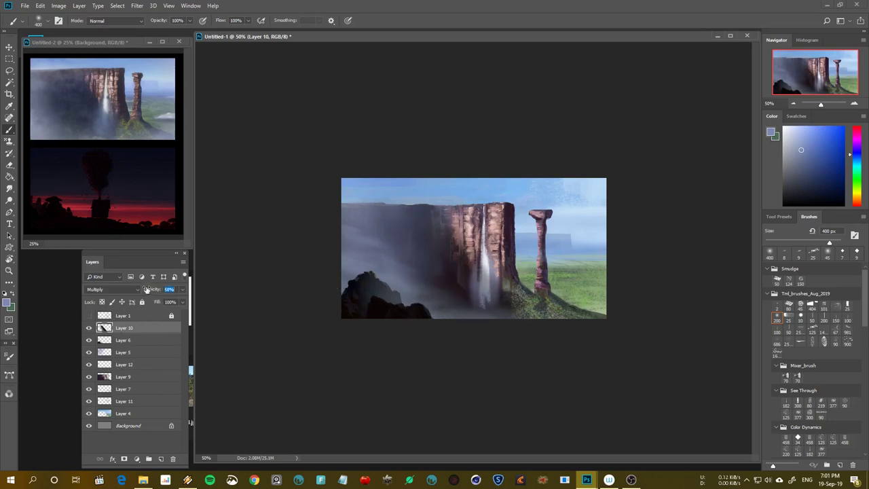
{"action": "key", "text": "ctrl+minus"}
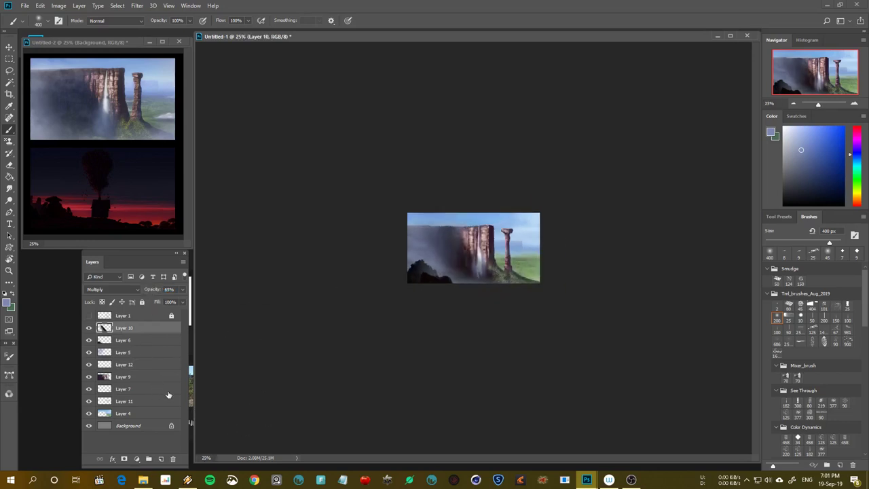
{"action": "key", "text": "ctrl+shift+h"}
{"action": "key", "text": "ctrl+shift+h"}
{"action": "key", "text": "ctrl+plus"}
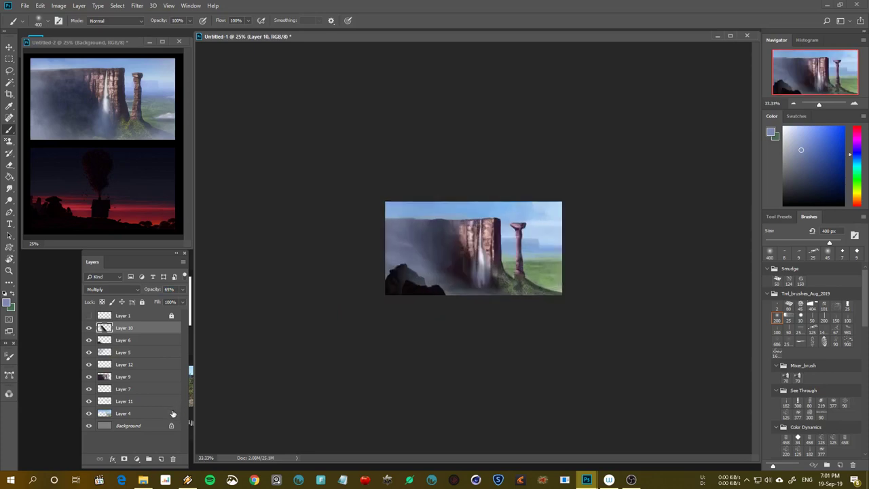
{"action": "key", "text": "ctrl+plus"}
{"action": "key", "text": "ctrl+plus"}
{"action": "key", "text": "ctrl+plus"}
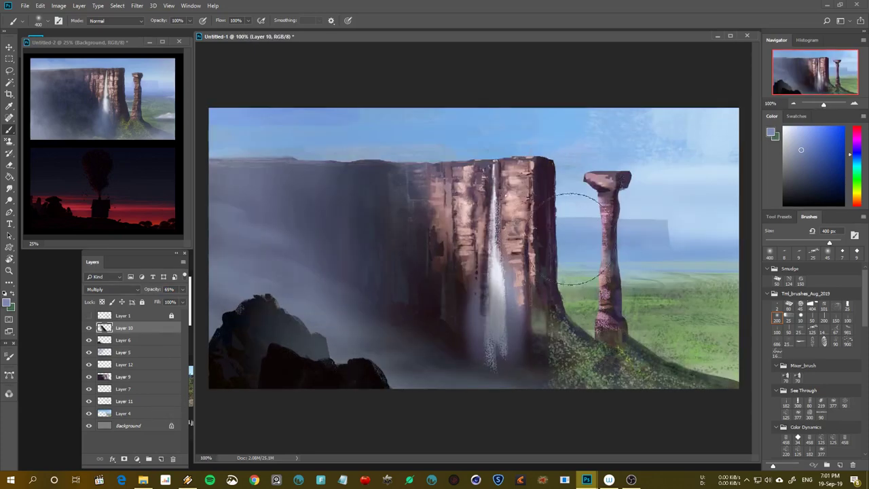
{"action": "left_click", "coordinate": [652, 232], "text": "ctrl"}
{"action": "key", "text": "r"}
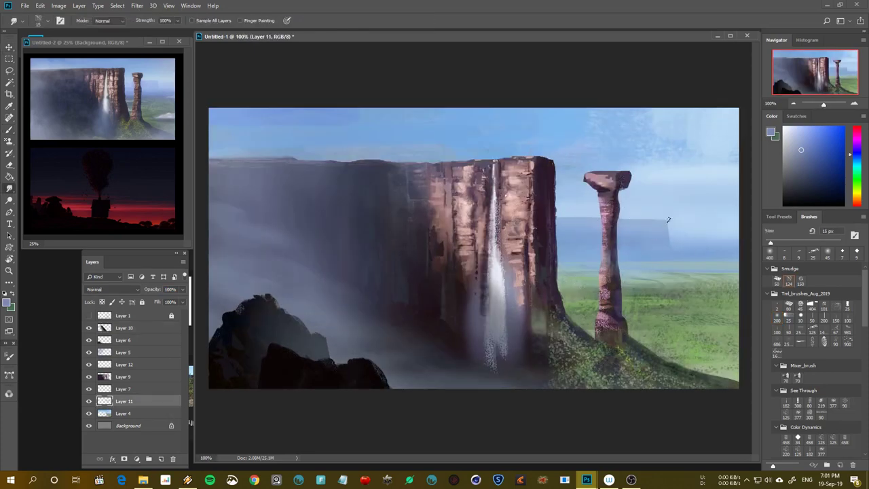
{"action": "left_click_drag", "start_coordinate": [668, 219], "coordinate": [675, 240]}
{"action": "left_click", "coordinate": [781, 318]}
{"action": "left_click_drag", "start_coordinate": [672, 203], "coordinate": [692, 219]}
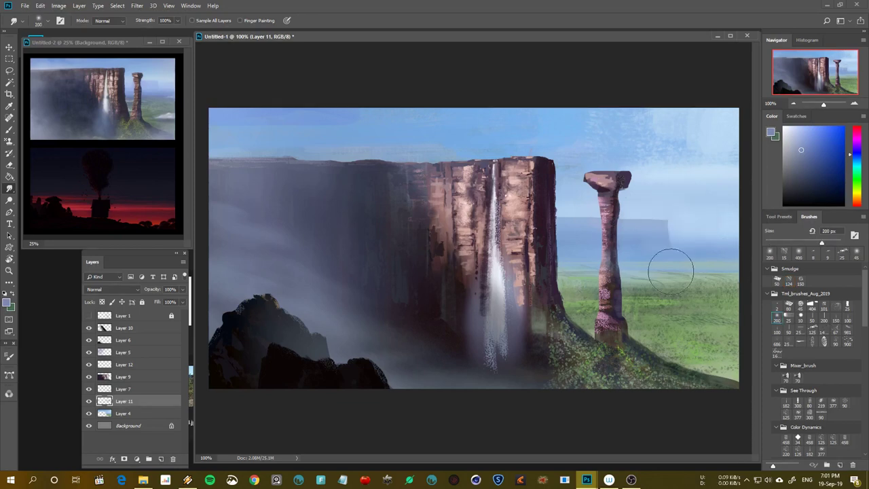
{"action": "key", "text": "b"}
{"action": "left_click", "coordinate": [682, 214], "text": "alt"}
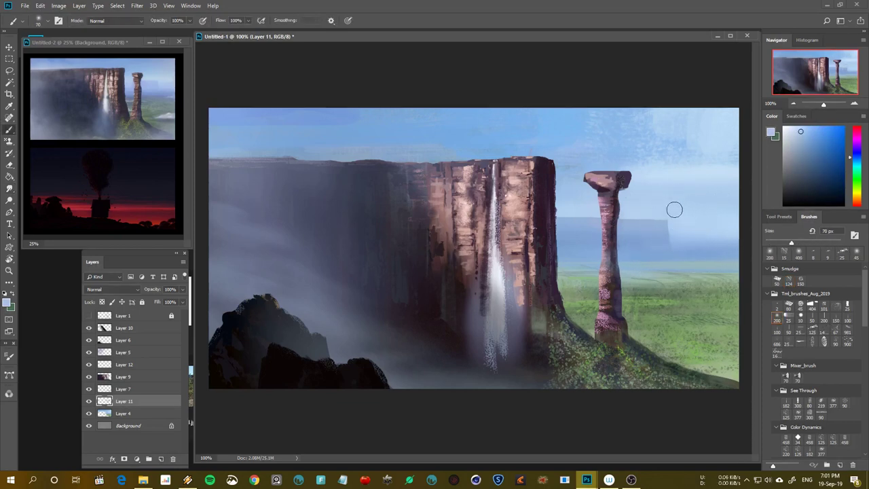
{"action": "left_click_drag", "start_coordinate": [674, 209], "coordinate": [679, 244]}
{"action": "key", "text": "ctrl+minus"}
{"action": "key", "text": "ctrl+minus"}
{"action": "key", "text": "ctrl+minus"}
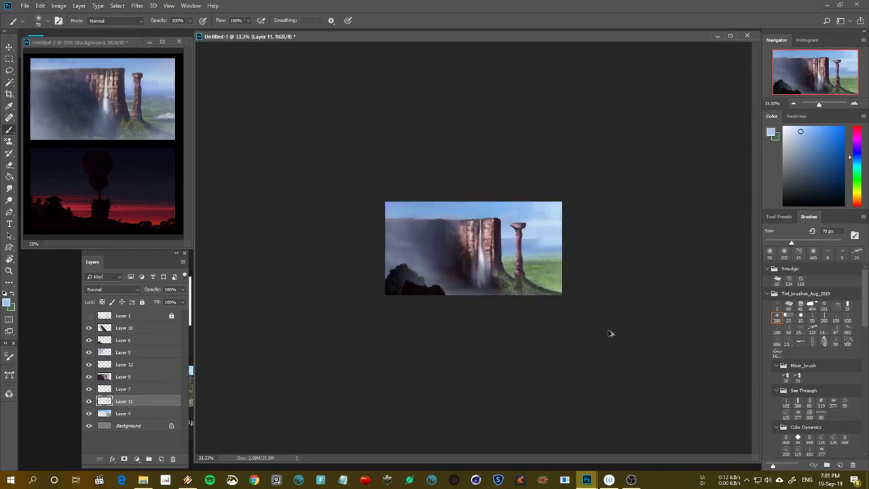
{"action": "key", "text": "h"}
{"action": "key", "text": "ctrl+plus"}
{"action": "key", "text": "ctrl+plus"}
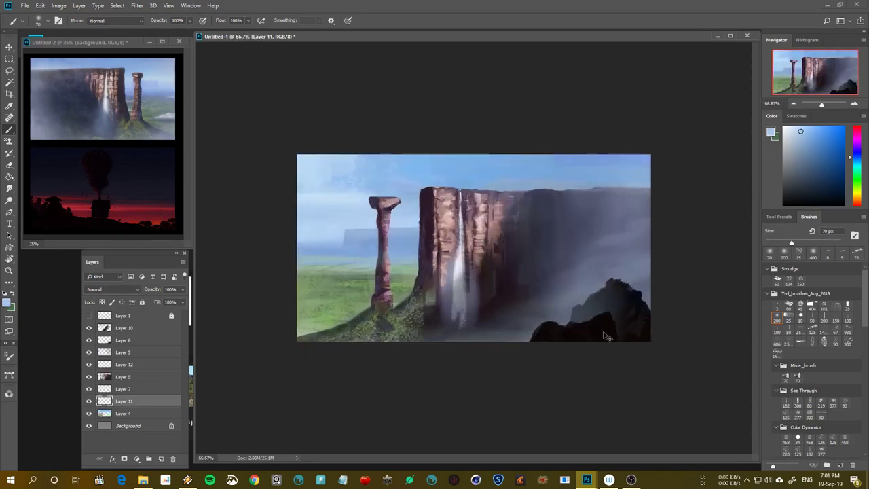
{"action": "key", "text": "h"}
{"action": "key", "text": "ctrl+plus"}
{"action": "key", "text": "bracketright"}
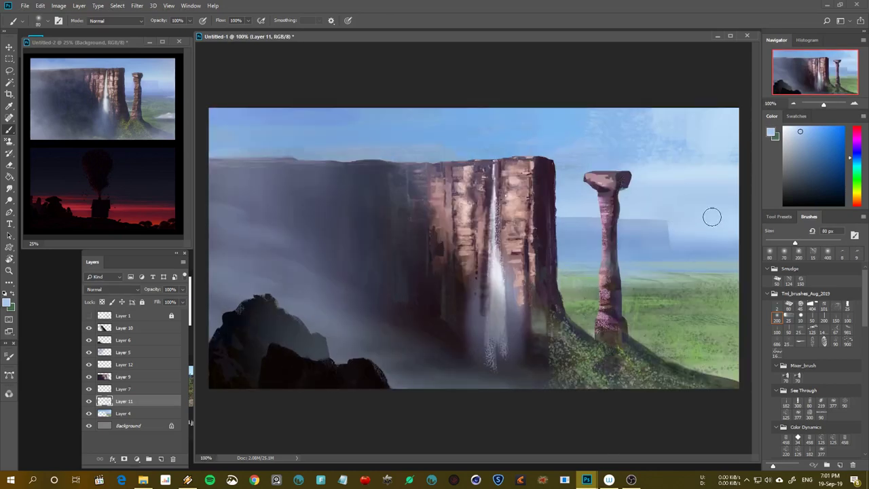
{"action": "key", "text": "ctrl+minus"}
{"action": "key", "text": "ctrl+minus"}
{"action": "key", "text": "ctrl+minus"}
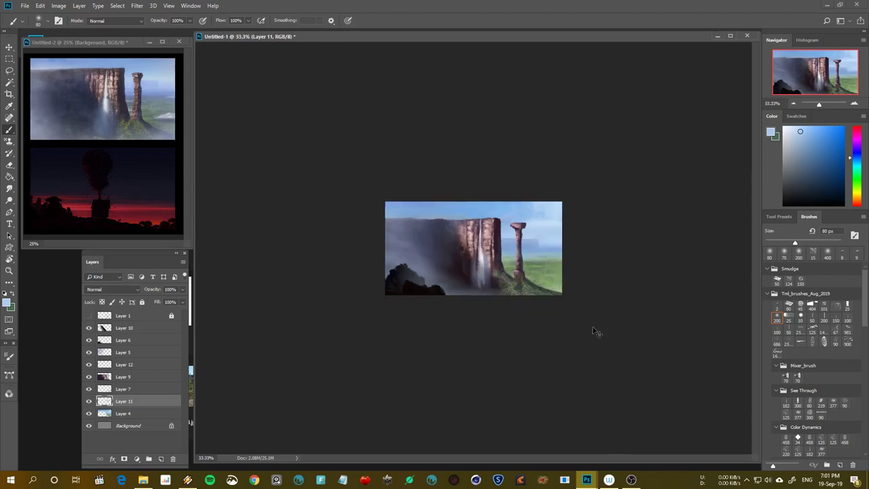
{"action": "key", "text": "h"}
{"action": "key", "text": "ctrl+plus"}
{"action": "key", "text": "ctrl+plus"}
{"action": "key", "text": "ctrl+plus"}
{"action": "key", "text": "ctrl+plus"}
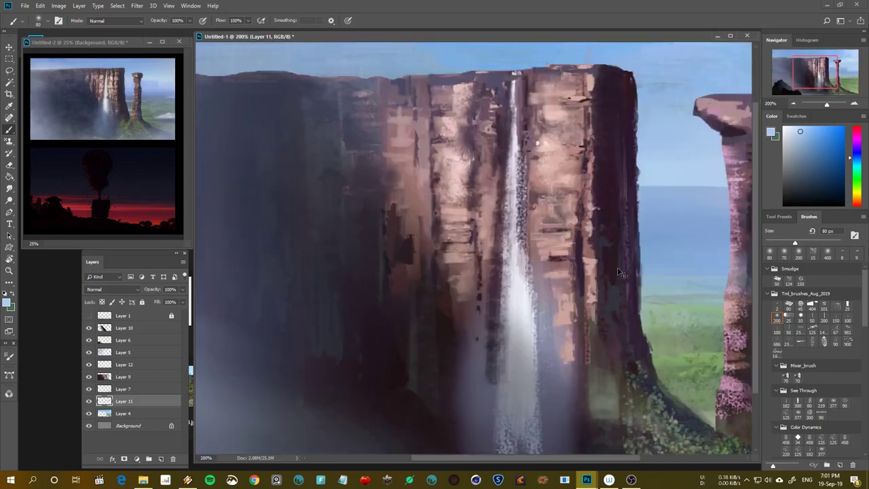
{"action": "key", "text": "ctrl+minus"}
{"action": "key", "text": "ctrl+minus"}
Lasso a sky patch at the right edge, paint it lighter blue, and deselect
{"action": "key", "text": "l"}
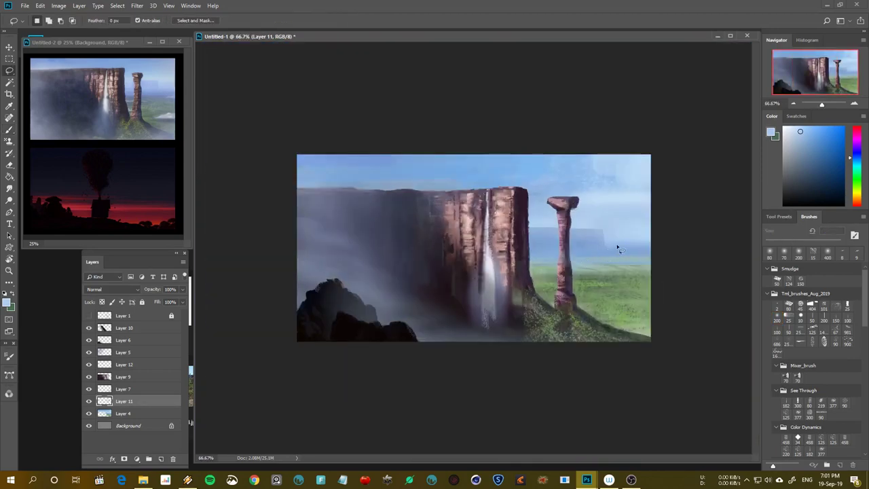
{"action": "mouse_move", "coordinate": [595, 242]}
{"action": "left_mouse_down"}
{"action": "mouse_move", "coordinate": [621, 242]}
{"action": "mouse_move", "coordinate": [619, 214]}
{"action": "mouse_move", "coordinate": [629, 218]}
{"action": "left_mouse_up"}
{"action": "mouse_move", "coordinate": [664, 258]}
{"action": "left_mouse_down"}
{"action": "mouse_move", "coordinate": [655, 235]}
{"action": "mouse_move", "coordinate": [648, 251]}
{"action": "left_mouse_up"}
{"action": "key", "text": "b"}
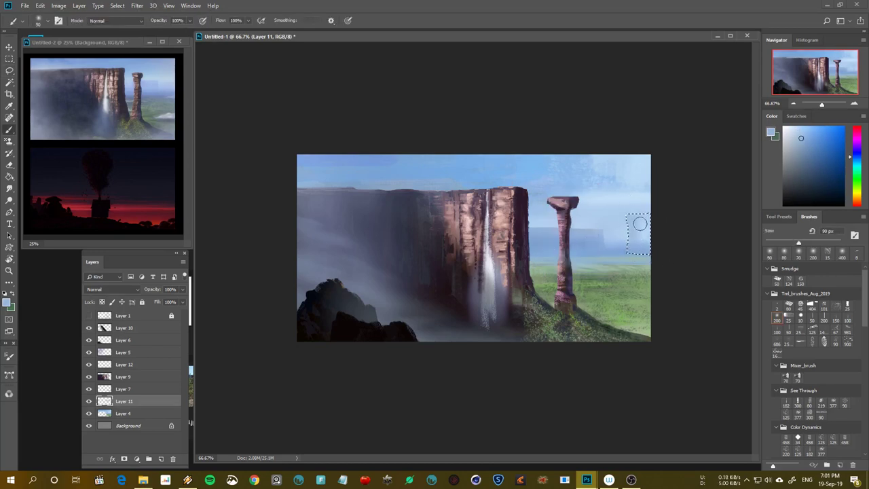
{"action": "key", "text": "ctrl+d"}
Flip the canvas and zoom between 25% and 66.7% to check the composition
{"action": "key", "text": "h"}
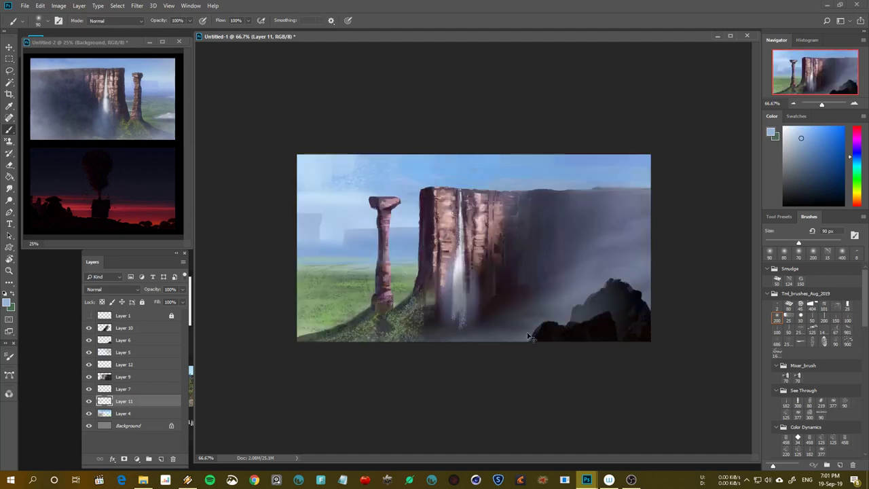
{"action": "key", "text": "h"}
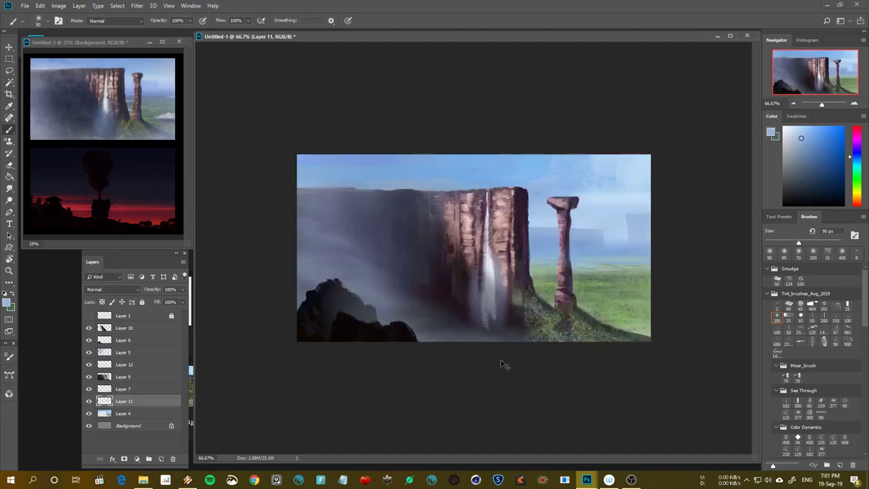
{"action": "key", "text": "ctrl+minus"}
{"action": "key", "text": "ctrl+minus"}
{"action": "key", "text": "ctrl+minus"}
{"action": "key", "text": "ctrl+plus"}
{"action": "key", "text": "ctrl+plus"}
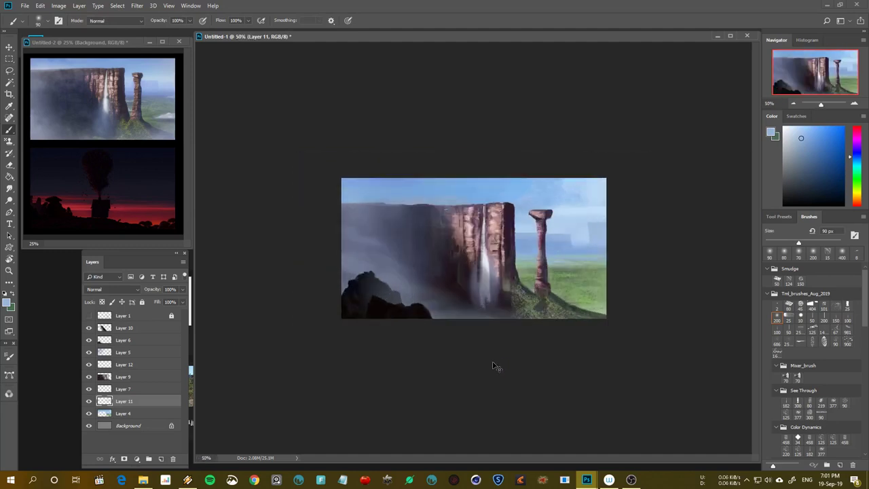
{"action": "key", "text": "ctrl+plus"}
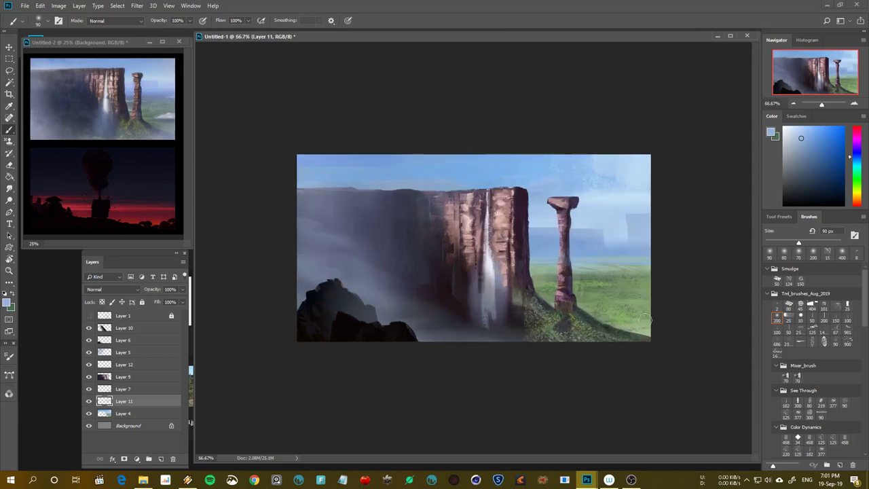
{"action": "scroll", "coordinate": [782, 312], "scroll_direction": "down", "scroll_amount": 3}
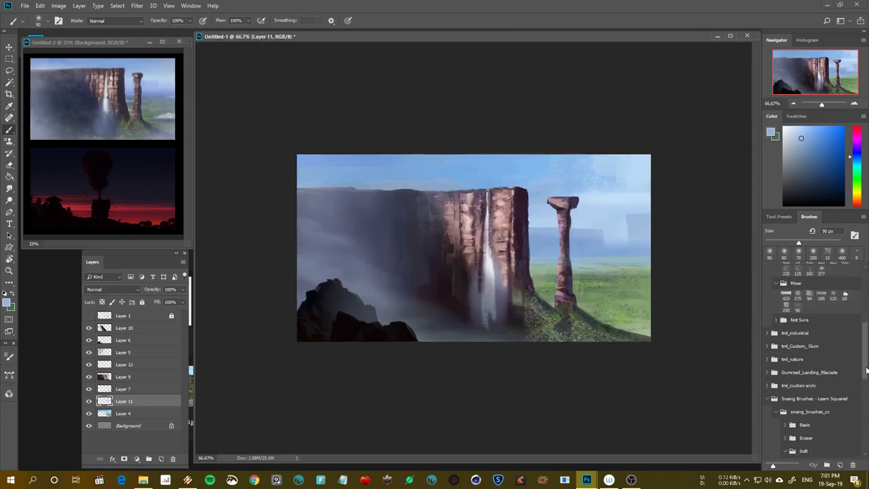
{"action": "scroll", "coordinate": [782, 312], "scroll_direction": "down", "scroll_amount": 2}
{"action": "scroll", "coordinate": [866, 328], "scroll_direction": "up", "scroll_amount": 3}
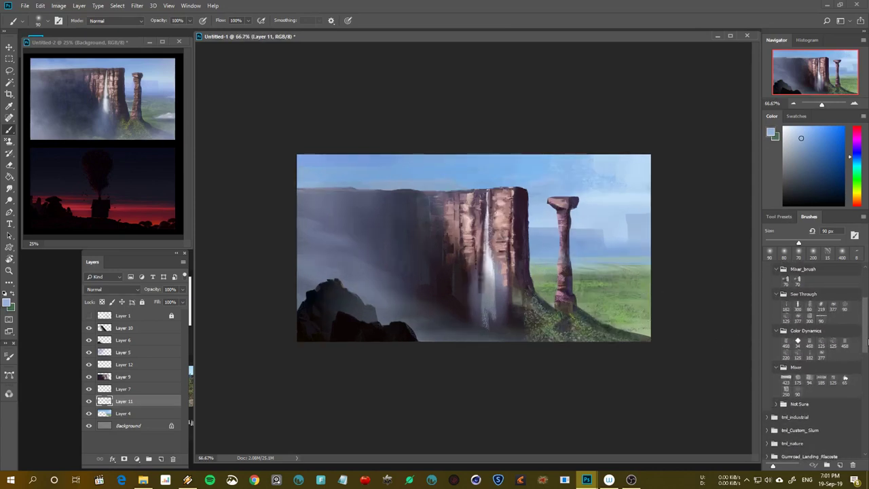
{"action": "scroll", "coordinate": [866, 328], "scroll_direction": "up", "scroll_amount": 2}
{"action": "scroll", "coordinate": [866, 328], "scroll_direction": "down", "scroll_amount": 1}
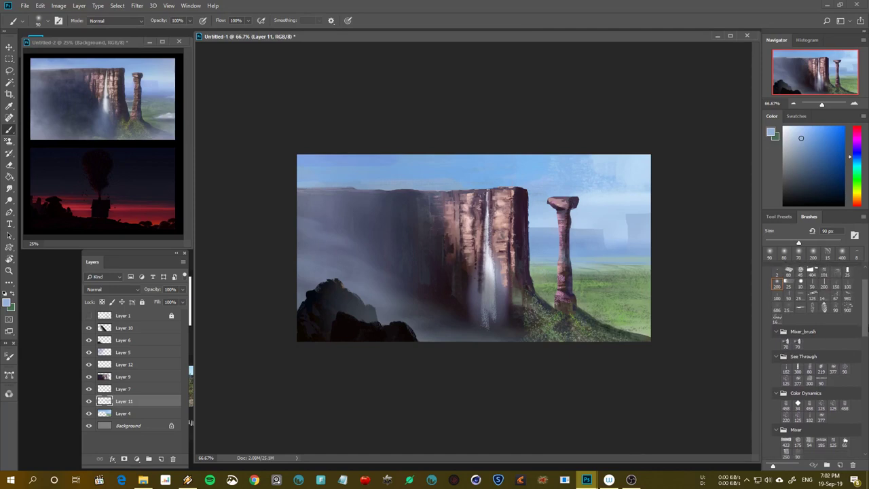
{"action": "scroll", "coordinate": [867, 327], "scroll_direction": "up", "scroll_amount": 2}
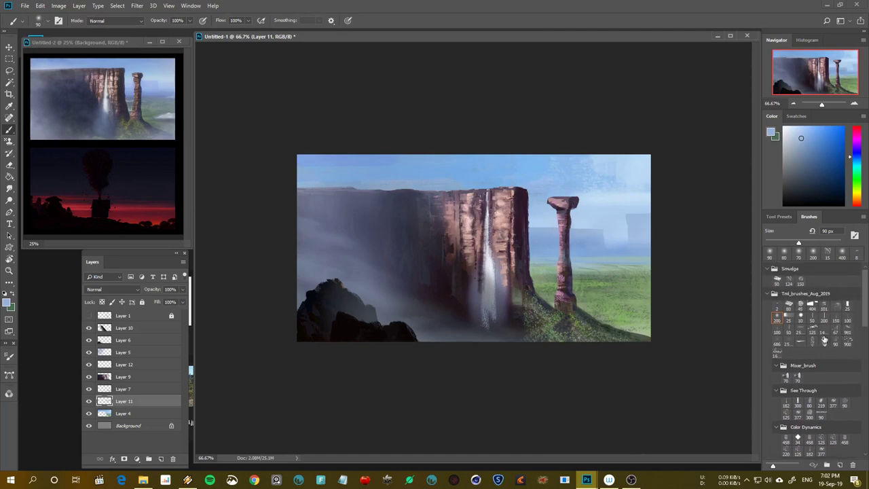
Pick a different brush preset and set white paint with an 80 px brush
{"action": "left_click", "coordinate": [848, 330]}
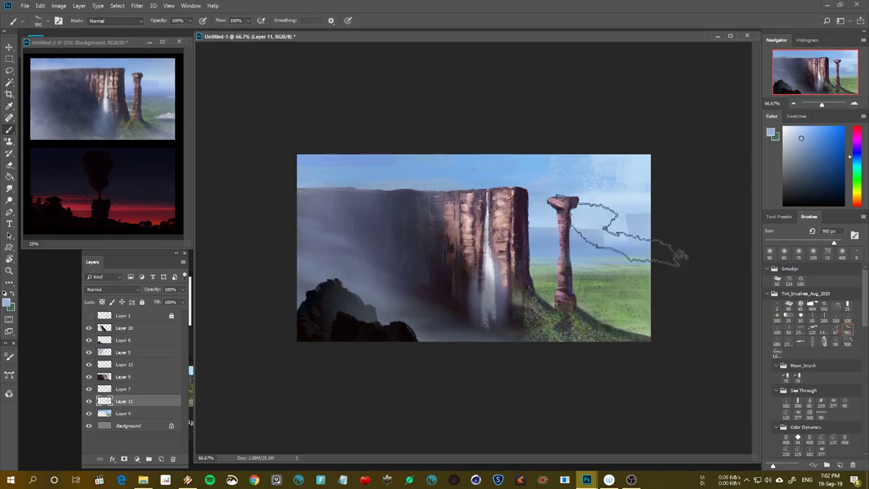
{"action": "left_click", "coordinate": [644, 211], "text": "alt"}
{"action": "key", "text": "bracketleft"}
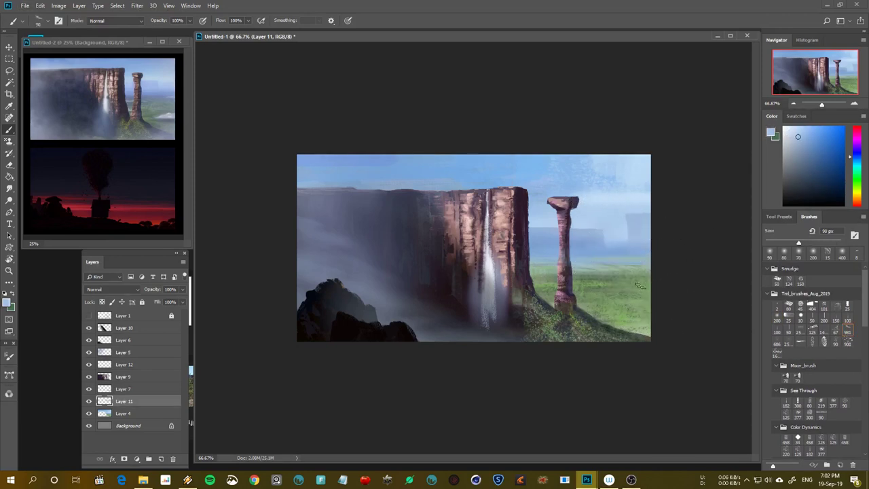
{"action": "left_click", "coordinate": [783, 127]}
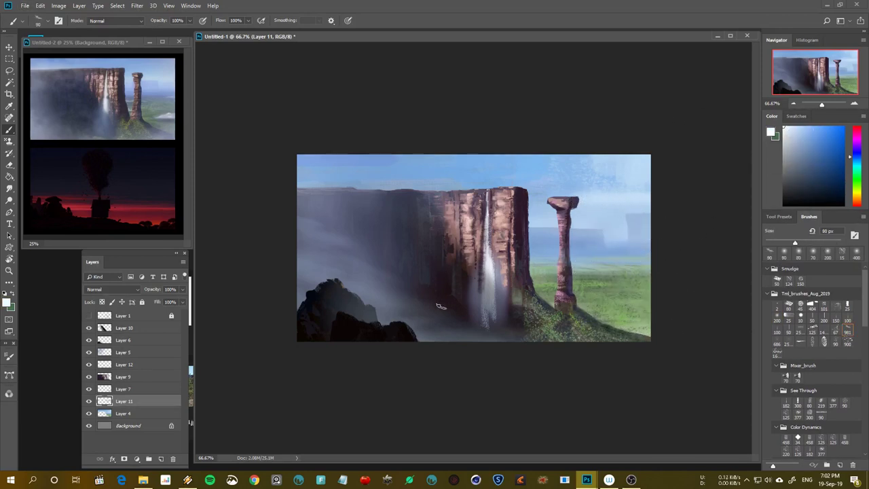
{"action": "key", "text": "bracketleft"}
On Layer 5, paint light-blue mist strokes along the left edge with a 200–300 px brush
{"action": "key", "text": "v"}
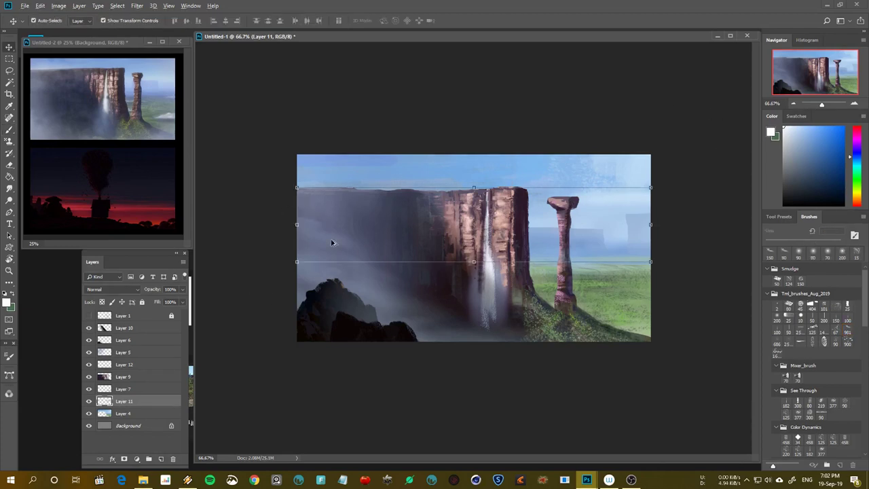
{"action": "left_click", "coordinate": [331, 242]}
{"action": "key", "text": "b"}
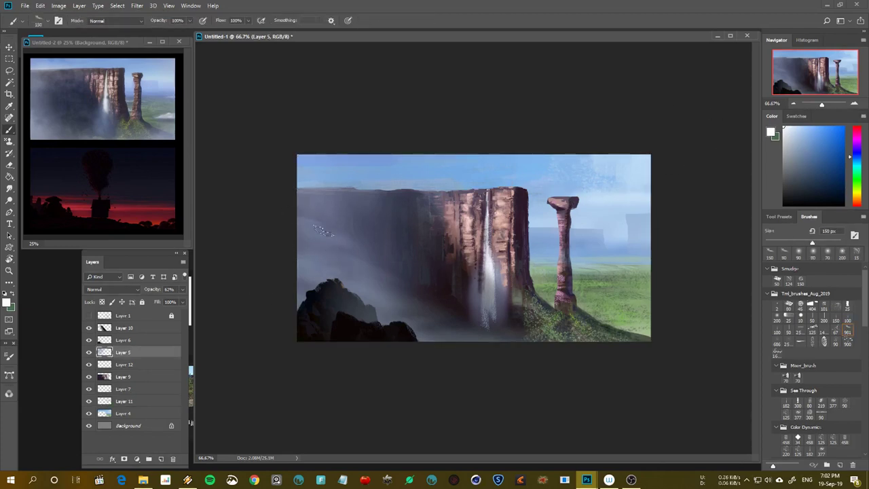
{"action": "key", "text": "bracketright"}
{"action": "key", "text": "bracketright"}
{"action": "left_click_drag", "start_coordinate": [310, 223], "coordinate": [319, 219]}
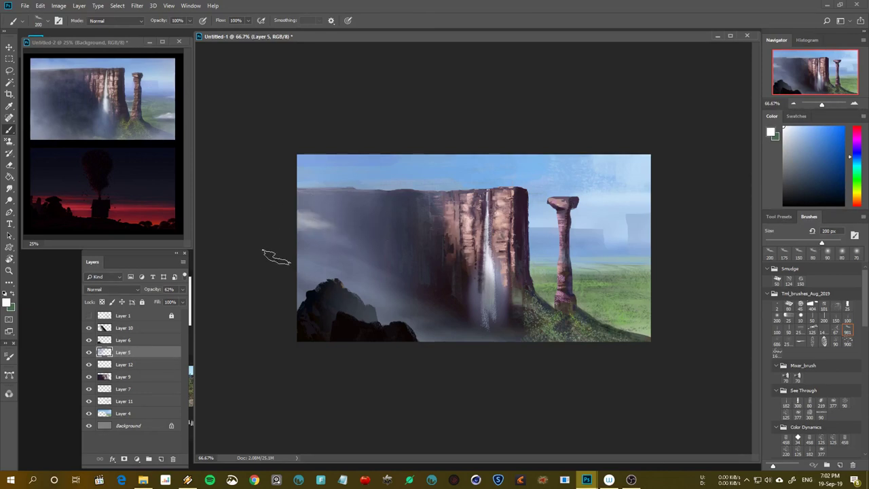
{"action": "key", "text": "bracketright"}
{"action": "key", "text": "bracketright"}
{"action": "left_click", "coordinate": [797, 126]}
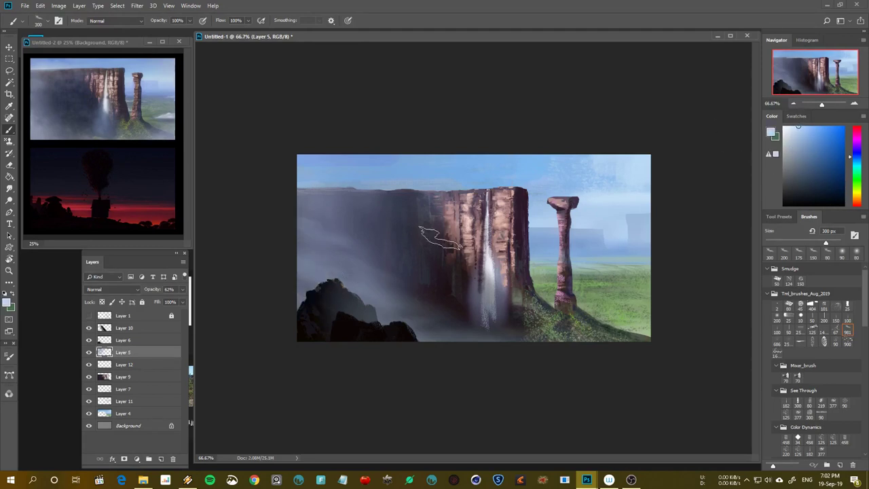
{"action": "left_click_drag", "start_coordinate": [292, 216], "coordinate": [339, 241]}
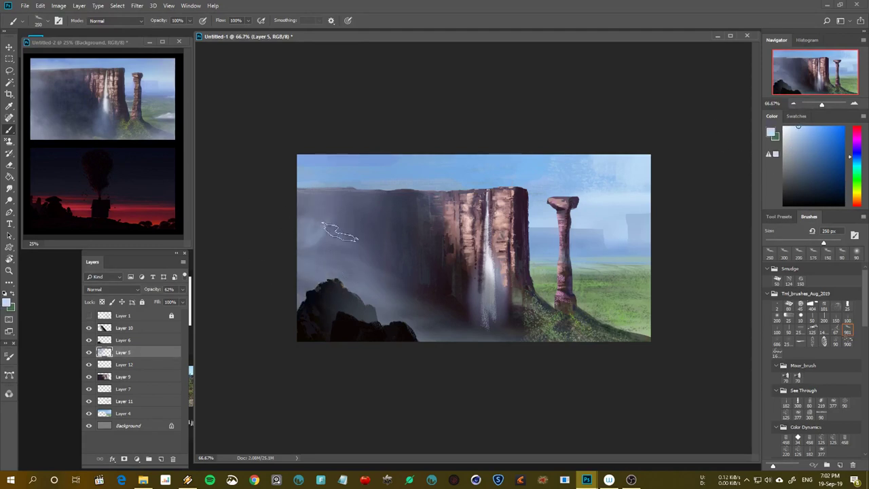
Add a lighter mist stroke near the left edge and faint mist lower on the left
{"action": "key", "text": "bracketleft"}
{"action": "left_click", "coordinate": [789, 128]}
{"action": "left_click_drag", "start_coordinate": [292, 227], "coordinate": [352, 234]}
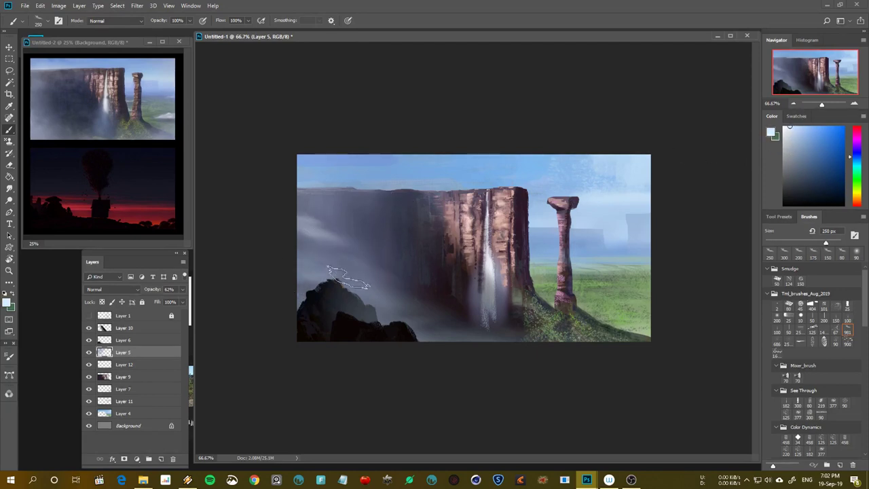
{"action": "key", "text": "bracketright"}
{"action": "left_click_drag", "start_coordinate": [312, 284], "coordinate": [410, 274]}
Zoom out to 33.33% and mirror the canvas to check, settling the view at 100%
{"action": "key", "text": "ctrl+minus"}
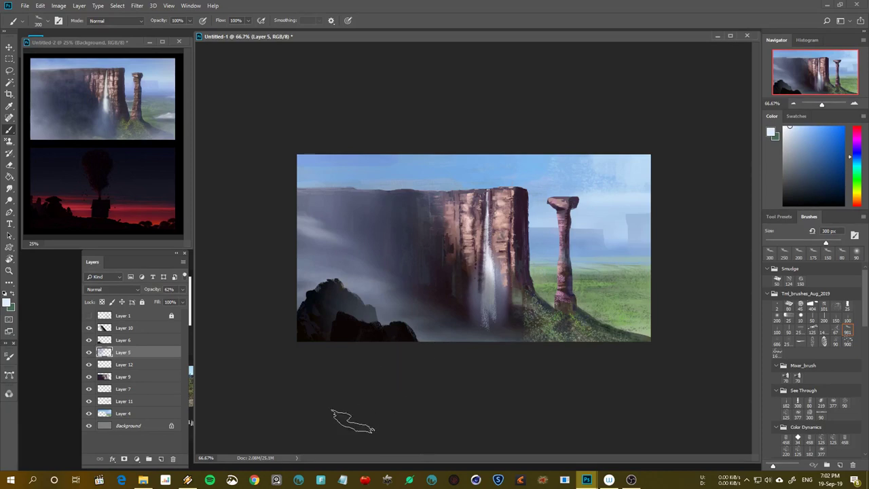
{"action": "key", "text": "ctrl+minus"}
{"action": "key", "text": "h"}
{"action": "key", "text": "h"}
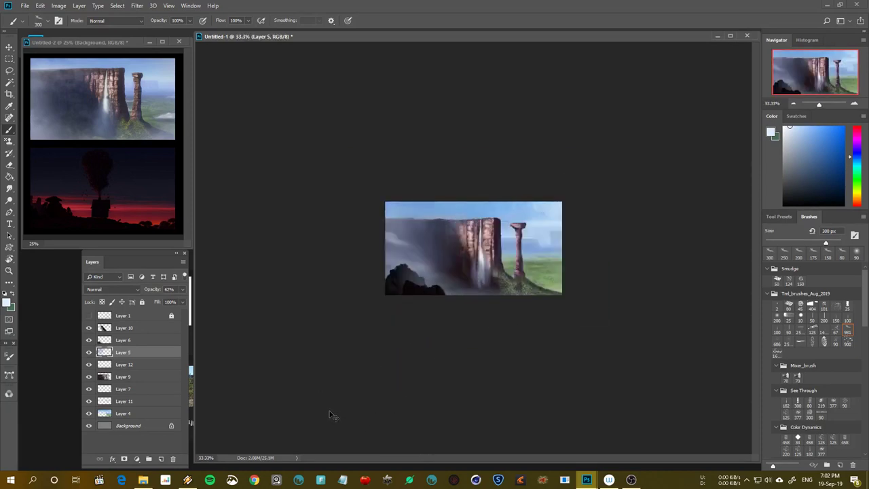
{"action": "key", "text": "ctrl+plus"}
{"action": "key", "text": "ctrl+minus"}
{"action": "key", "text": "ctrl+plus"}
{"action": "key", "text": "ctrl+plus"}
{"action": "key", "text": "ctrl+plus"}
{"action": "key", "text": "ctrl+plus"}
{"action": "key", "text": "ctrl+minus"}
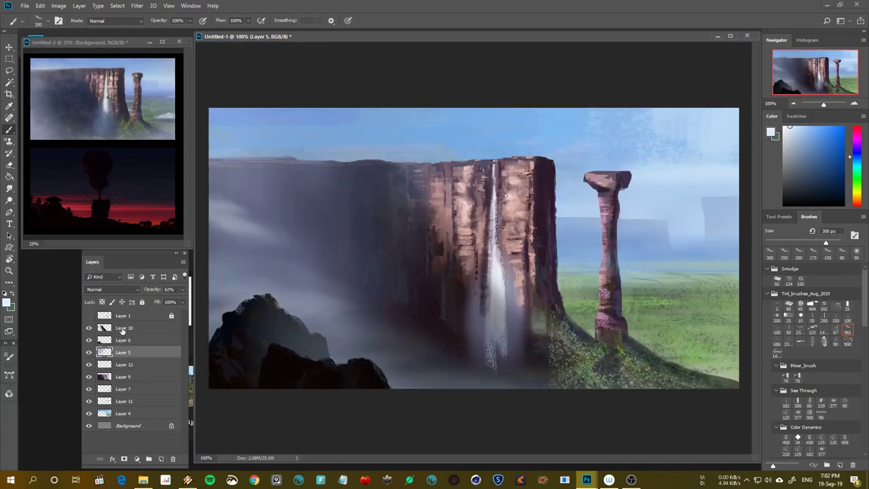
On Layer 10, set a 100 px round brush, sample near-black cliff colour, and add Layer 13 above it
{"action": "left_click", "coordinate": [123, 329]}
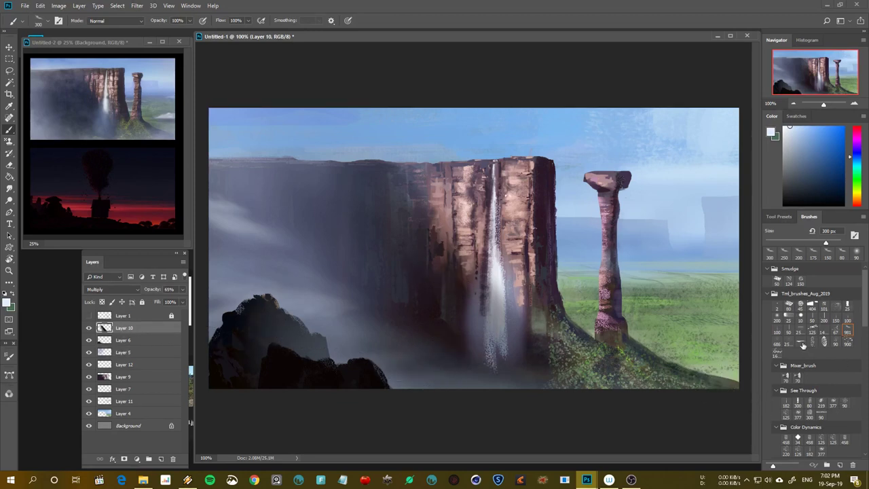
{"action": "left_click", "coordinate": [778, 317]}
{"action": "key", "text": "bracketleft"}
{"action": "key", "text": "bracketleft"}
{"action": "key", "text": "bracketleft"}
{"action": "key", "text": "bracketleft"}
{"action": "key", "text": "ctrl+z"}
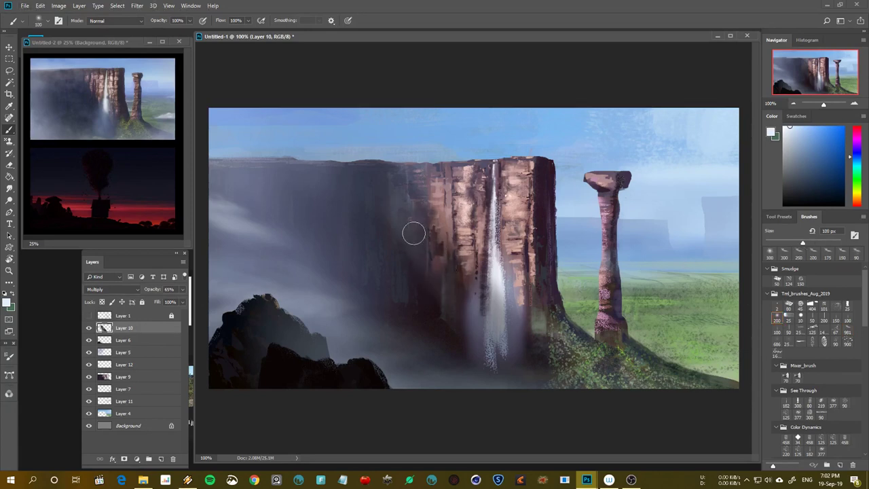
{"action": "key", "text": "ctrl+shift+z"}
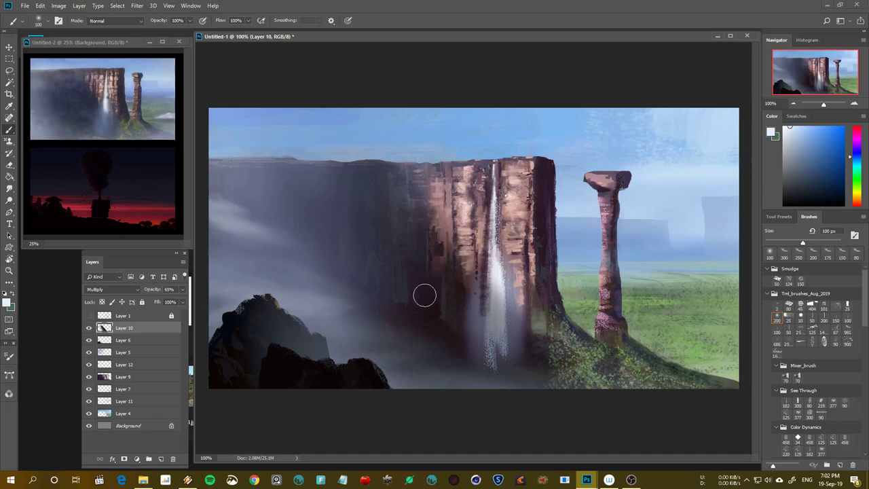
{"action": "left_click", "coordinate": [441, 302], "text": "alt"}
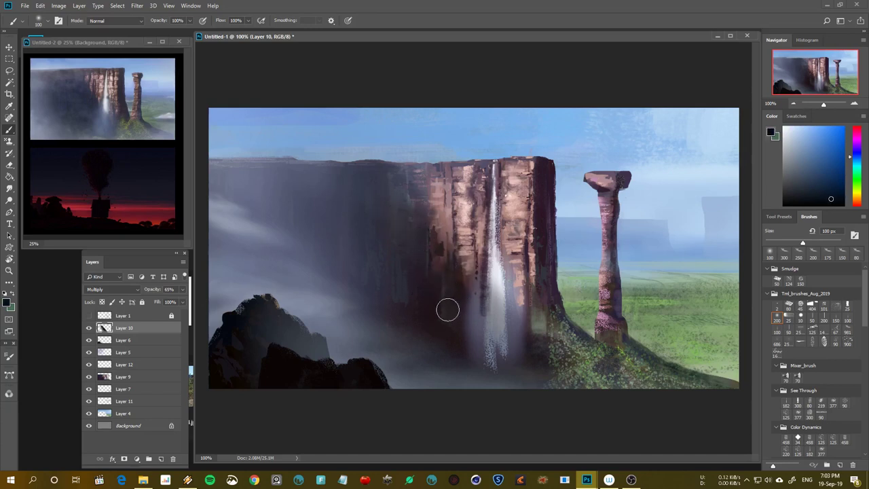
{"action": "key", "text": "ctrl+shift+alt+n"}
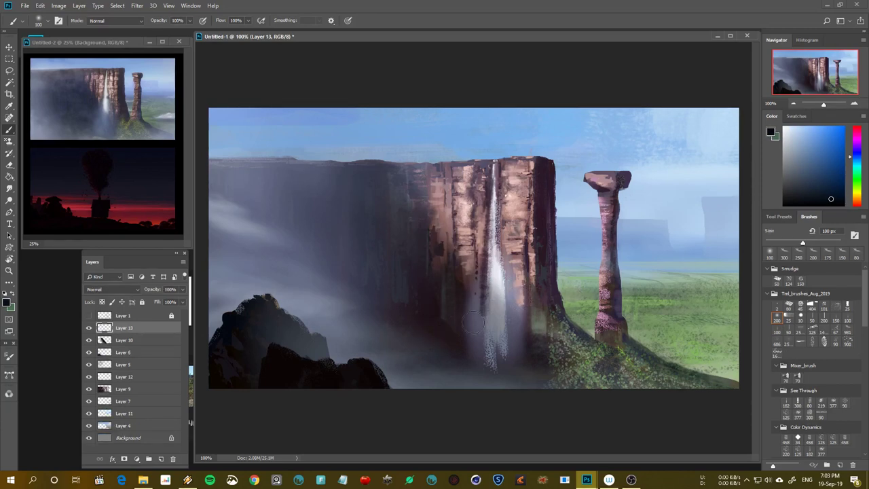
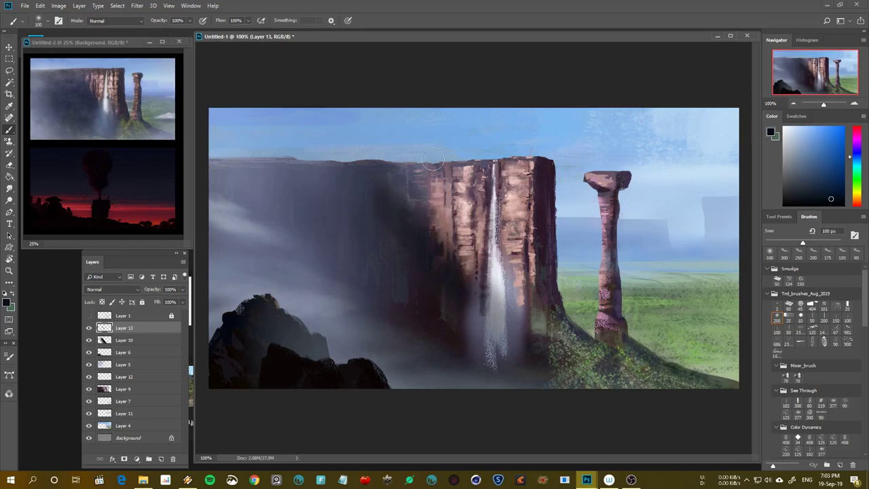
Paint light and dark vertical strokes on the cliff's shadowed left side on Layer 13
{"action": "left_click_drag", "start_coordinate": [412, 223], "coordinate": [393, 170]}
{"action": "mouse_move", "coordinate": [422, 208]}
{"action": "left_mouse_down"}
{"action": "mouse_move", "coordinate": [468, 292]}
{"action": "mouse_move", "coordinate": [405, 196]}
{"action": "mouse_move", "coordinate": [459, 268]}
{"action": "left_mouse_up"}
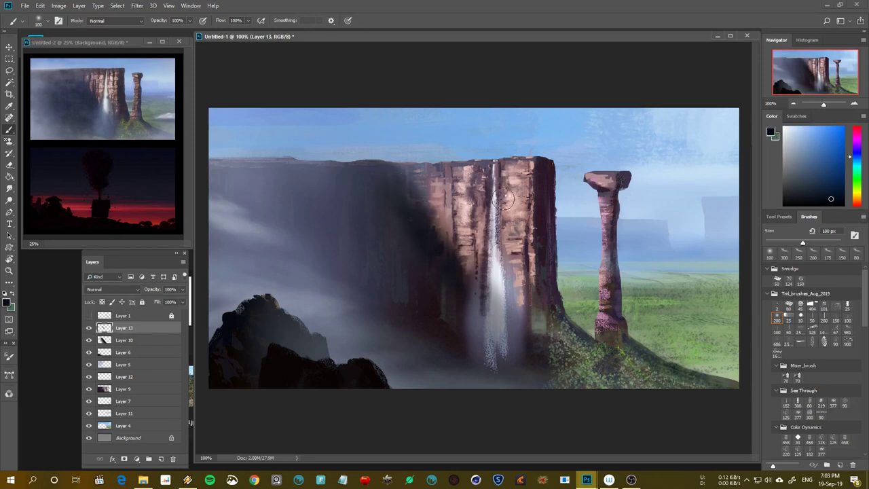
{"action": "key", "text": "bracketleft"}
{"action": "key", "text": "bracketleft"}
{"action": "key", "text": "bracketleft"}
{"action": "key", "text": "bracketleft"}
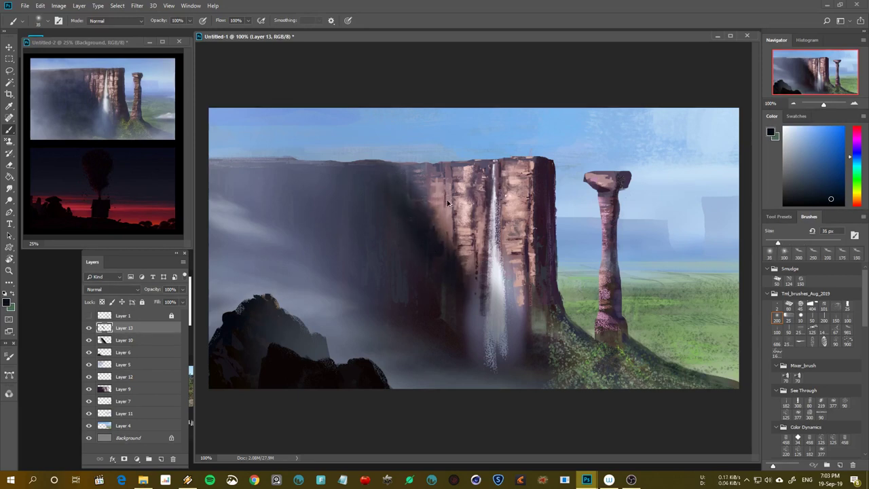
{"action": "key", "text": "e"}
{"action": "key", "text": "bracketleft"}
{"action": "key", "text": "bracketleft"}
{"action": "key", "text": "bracketleft"}
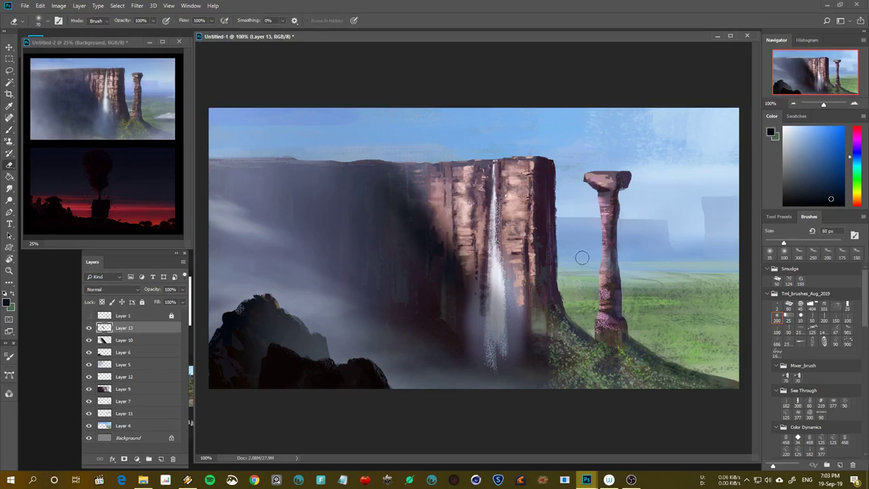
{"action": "key", "text": "b"}
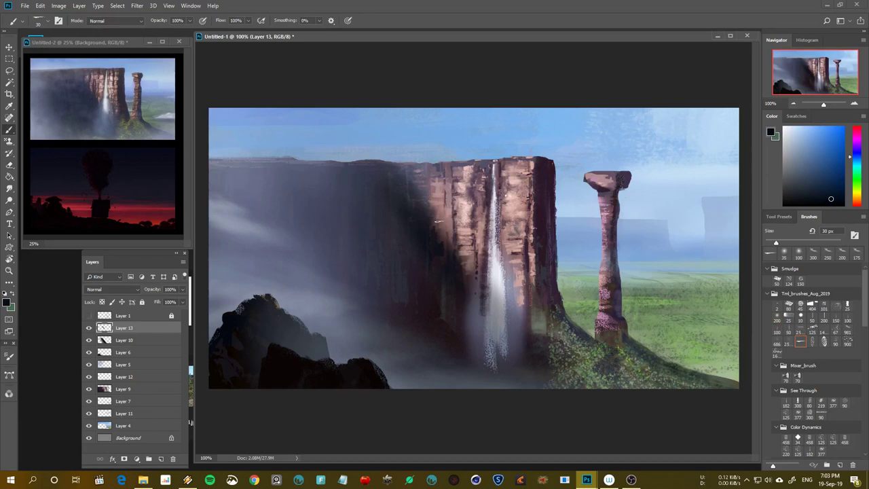
{"action": "key", "text": "e"}
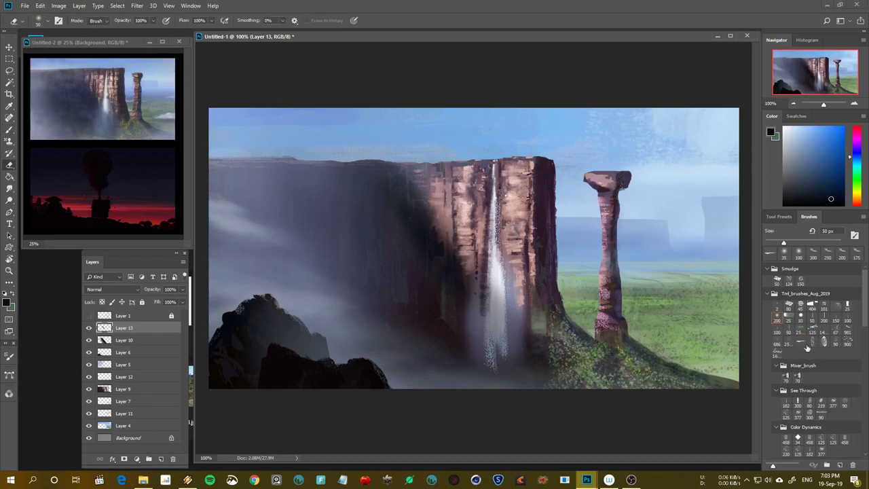
With a new brush tip at 25 then 15 px, add fine dark and bright cliff streaks
{"action": "left_click", "coordinate": [823, 317]}
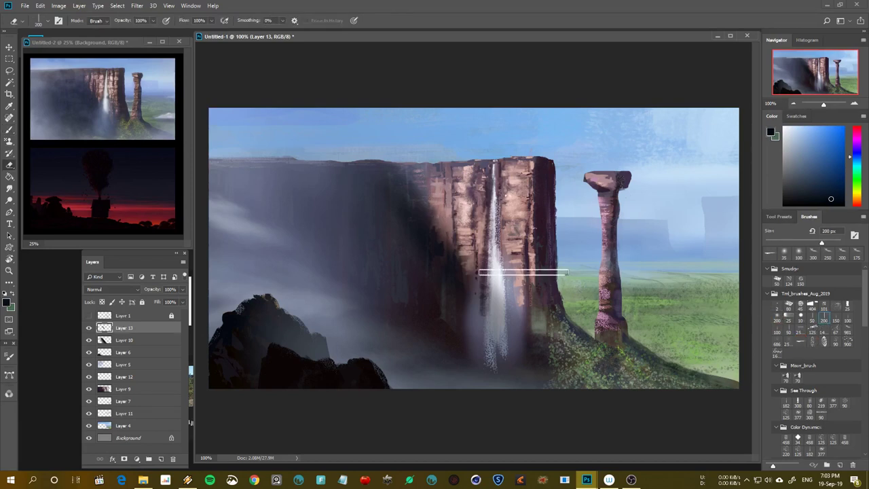
{"action": "key", "text": "bracketleft"}
{"action": "key", "text": "bracketleft"}
{"action": "key", "text": "bracketleft"}
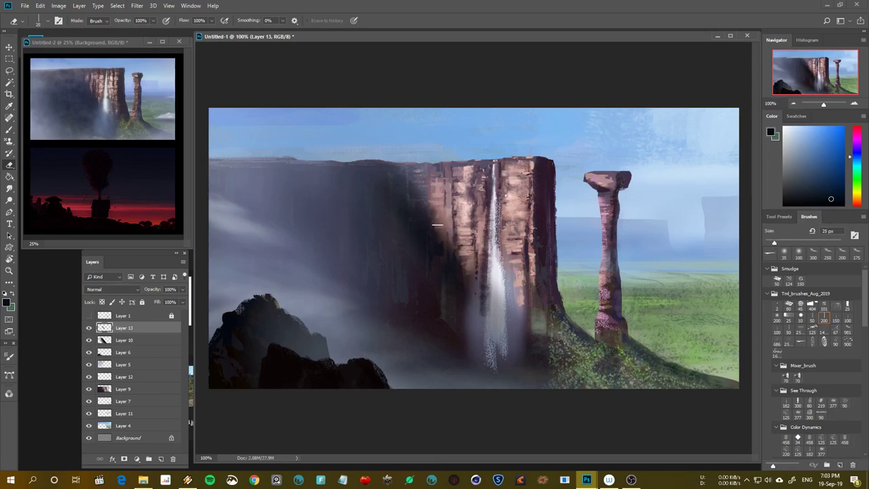
{"action": "key", "text": "bracketleft"}
{"action": "key", "text": "bracketleft"}
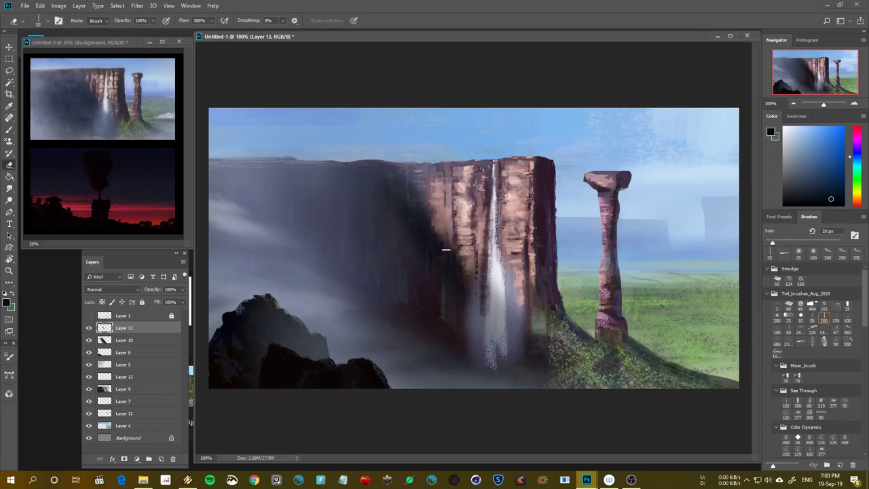
{"action": "left_click_drag", "start_coordinate": [447, 247], "coordinate": [452, 204]}
{"action": "left_click_drag", "start_coordinate": [448, 252], "coordinate": [448, 235]}
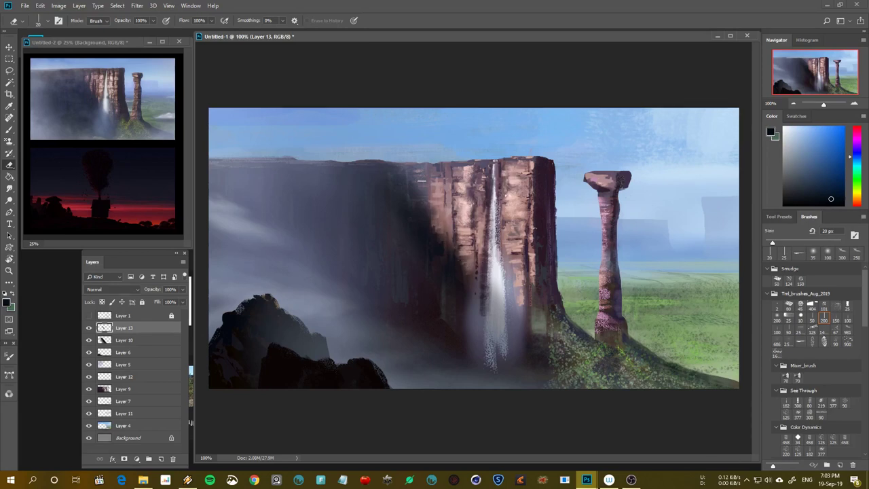
{"action": "key", "text": "bracketleft"}
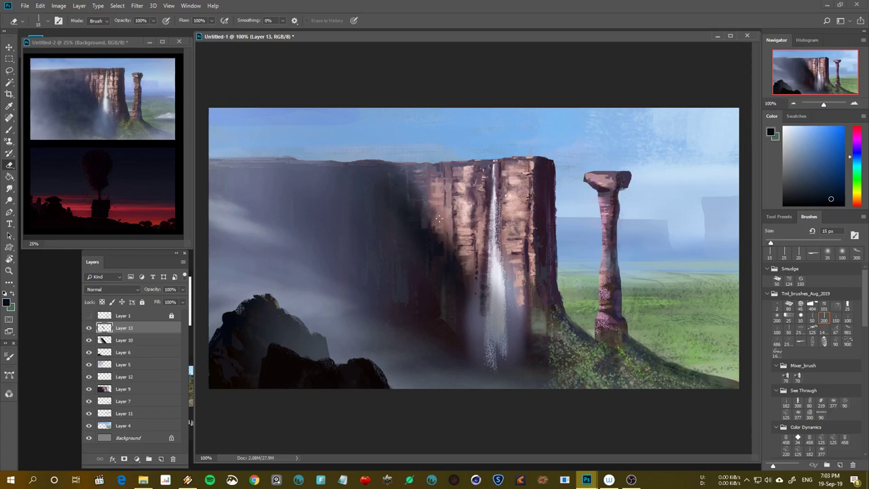
{"action": "left_click_drag", "start_coordinate": [424, 226], "coordinate": [425, 210]}
{"action": "left_click_drag", "start_coordinate": [454, 249], "coordinate": [462, 264]}
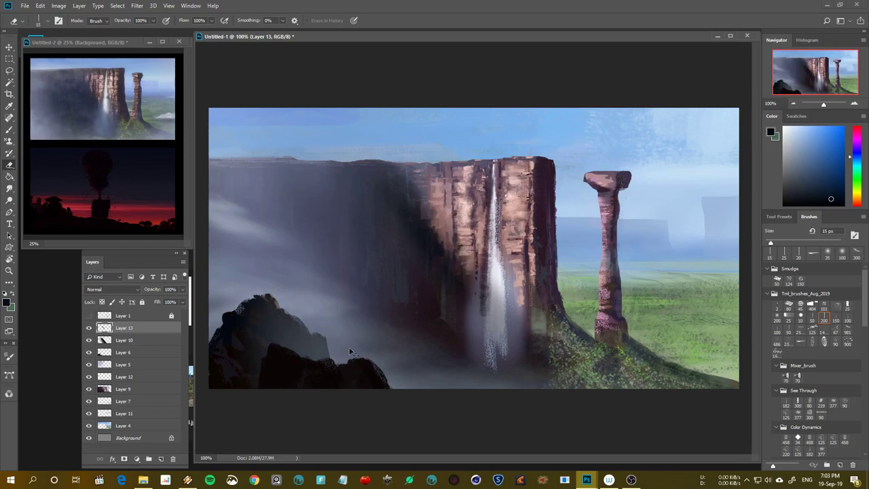
Zoom out and mirror the canvas back and forth to check the composition
{"action": "key", "text": "ctrl+minus"}
{"action": "key", "text": "ctrl+minus"}
{"action": "key", "text": "ctrl+minus"}
{"action": "key", "text": "shift+h"}
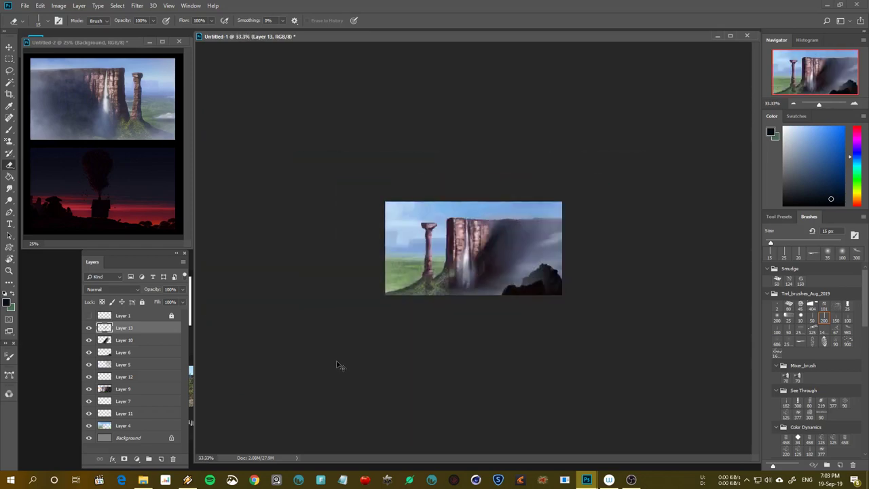
{"action": "key", "text": "shift+h"}
{"action": "key", "text": "ctrl+plus"}
{"action": "key", "text": "ctrl+plus"}
{"action": "key", "text": "ctrl+plus"}
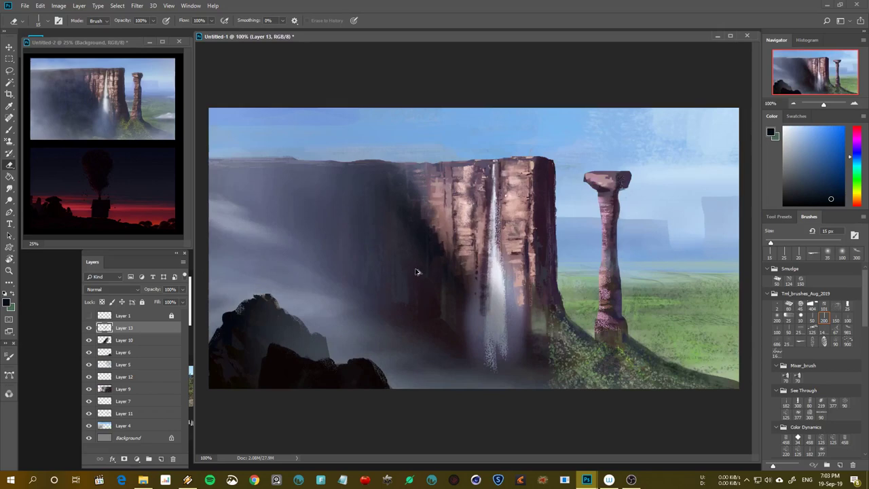
{"action": "key", "text": "ctrl+z"}
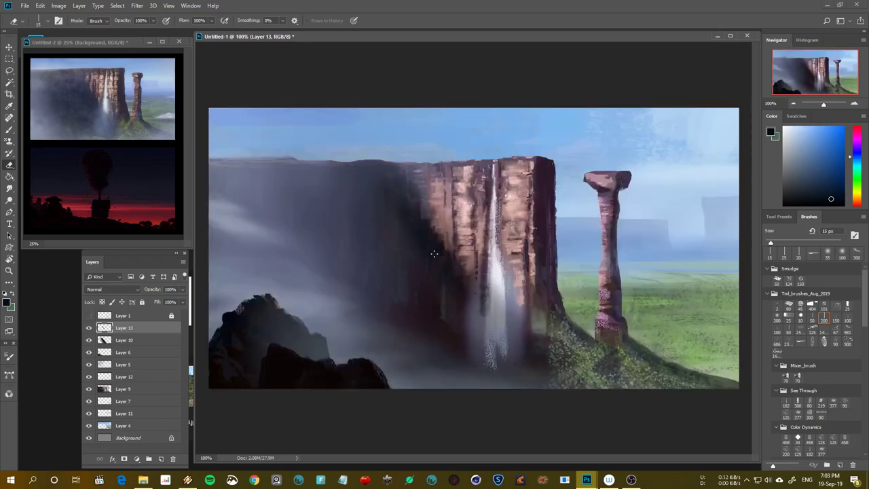
{"action": "key", "text": "ctrl+minus"}
{"action": "key", "text": "ctrl+minus"}
Lower Layer 13's opacity to 57%
{"action": "key", "text": "ctrl+minus"}
{"action": "key", "text": "shift+h"}
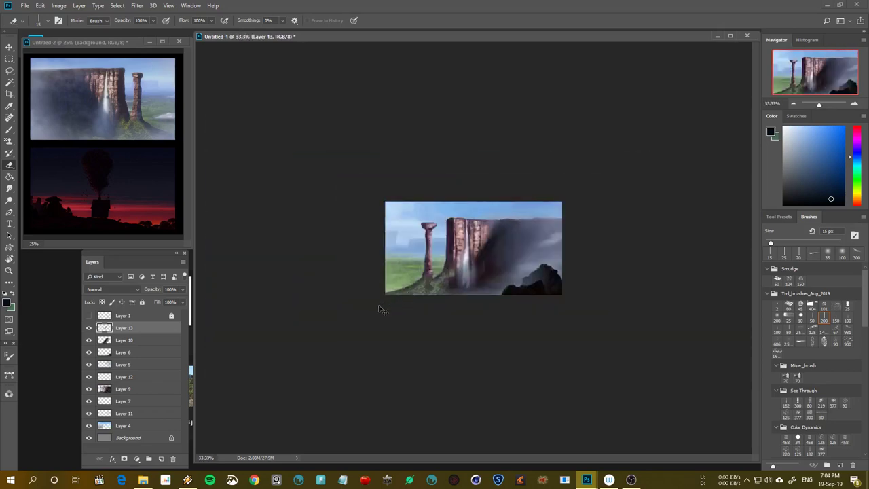
{"action": "key", "text": "shift+h"}
{"action": "key", "text": "ctrl+plus"}
{"action": "left_click_drag", "start_coordinate": [150, 292], "coordinate": [136, 291]}
{"action": "key", "text": "ctrl+minus"}
{"action": "key", "text": "ctrl+minus"}
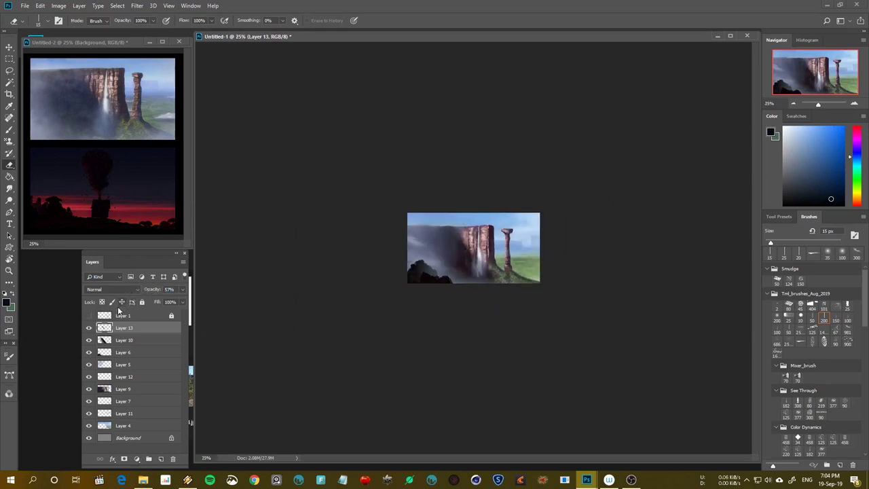
{"action": "key", "text": "shift+h"}
{"action": "key", "text": "shift+h"}
{"action": "key", "text": "ctrl+plus"}
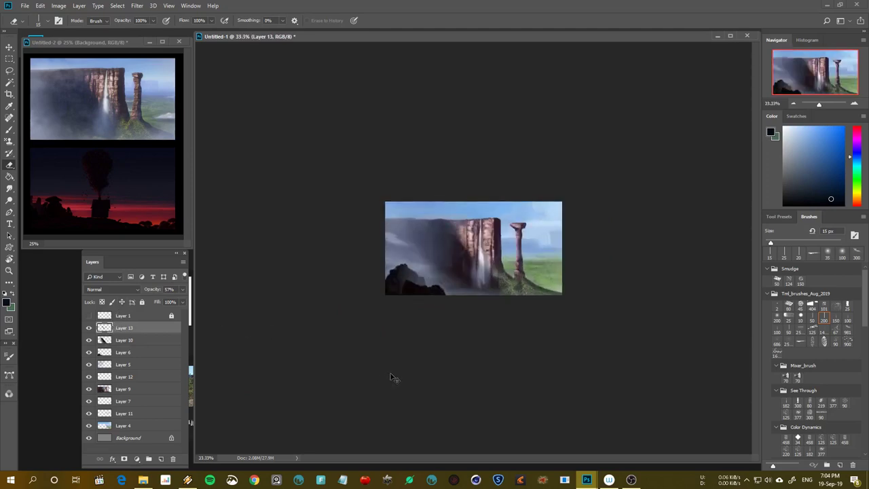
{"action": "key", "text": "ctrl+b"}
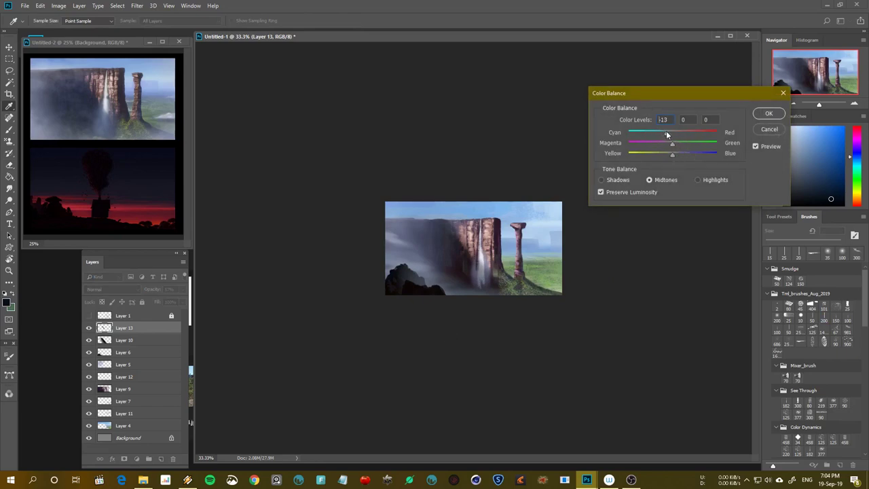
Apply Color Balance with the midtone Cyan–Red level set to -4
{"action": "left_click", "coordinate": [770, 131]}
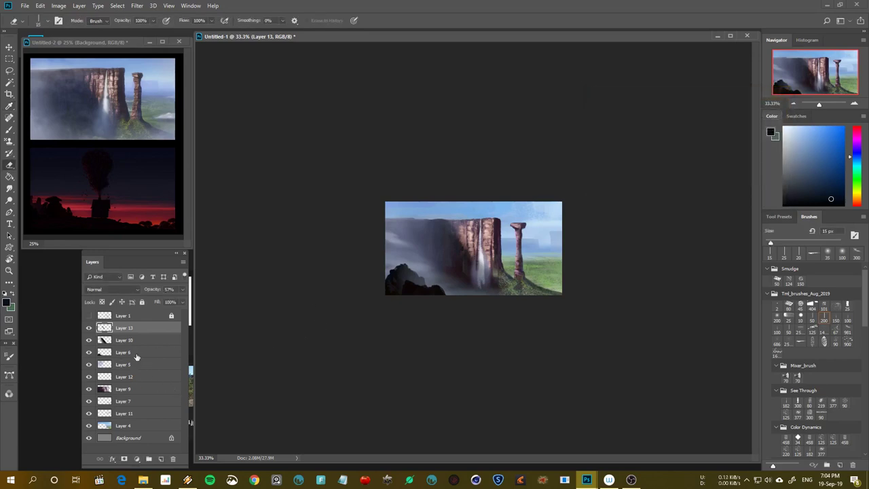
{"action": "key", "text": "ctrl+b"}
{"action": "mouse_move", "coordinate": [668, 134]}
{"action": "left_mouse_down"}
{"action": "mouse_move", "coordinate": [747, 137]}
{"action": "mouse_move", "coordinate": [647, 135]}
{"action": "left_mouse_up"}
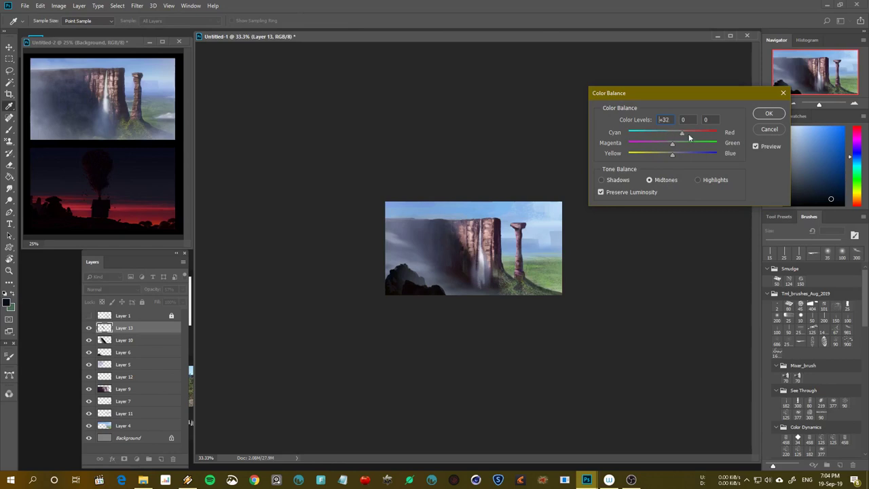
{"action": "left_click_drag", "start_coordinate": [662, 135], "coordinate": [671, 135]}
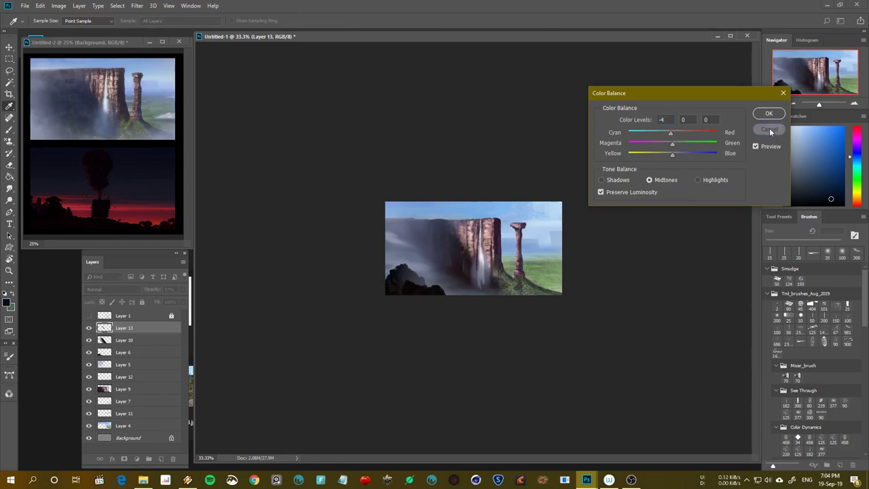
{"action": "left_click", "coordinate": [768, 113]}
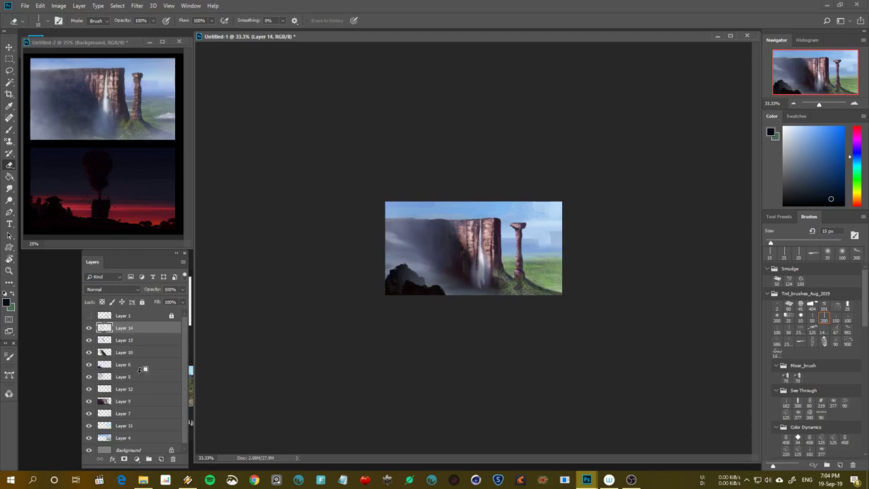
Stamp a merged copy as Layer 14 and add a Color Balance adjustment layer nudging midtones cyan and blue
{"action": "key", "text": "ctrl+alt+shift+e"}
{"action": "left_click", "coordinate": [136, 459]}
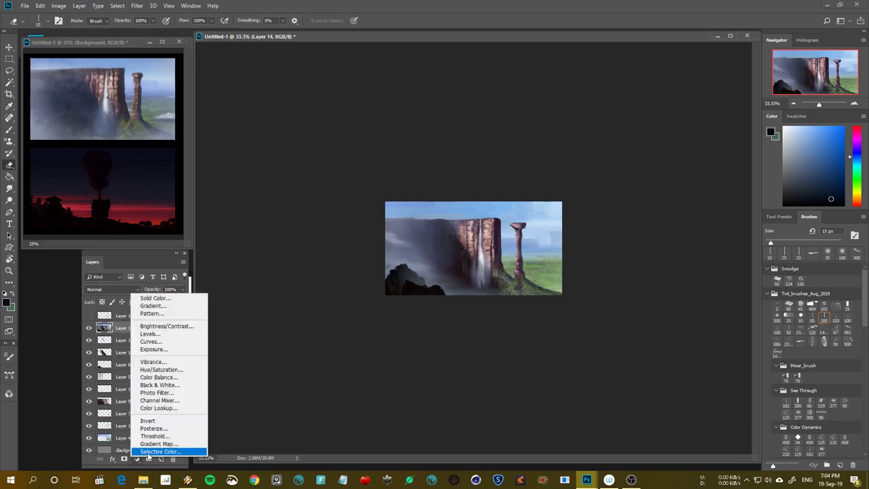
{"action": "left_click", "coordinate": [177, 378]}
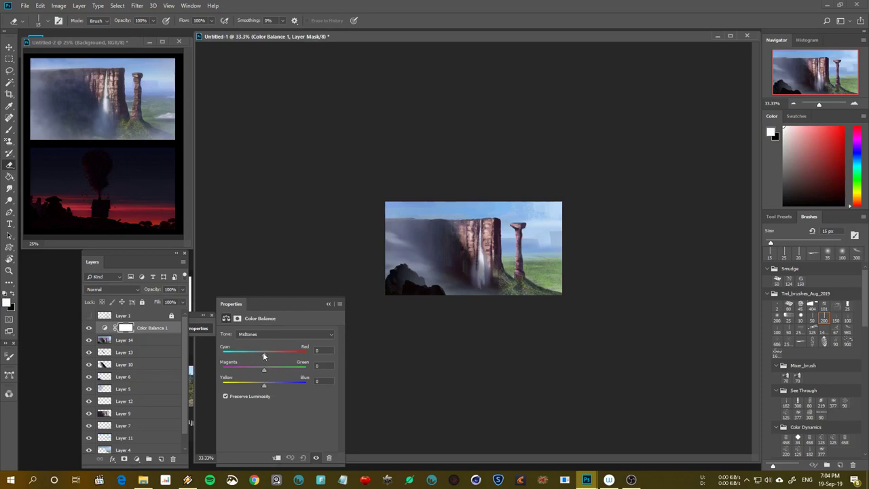
{"action": "left_click_drag", "start_coordinate": [264, 354], "coordinate": [264, 354]}
{"action": "left_click_drag", "start_coordinate": [264, 385], "coordinate": [268, 386]}
Push the adjustment's highlights +7 toward blue and its shadows -4 toward cyan
{"action": "left_click", "coordinate": [274, 334]}
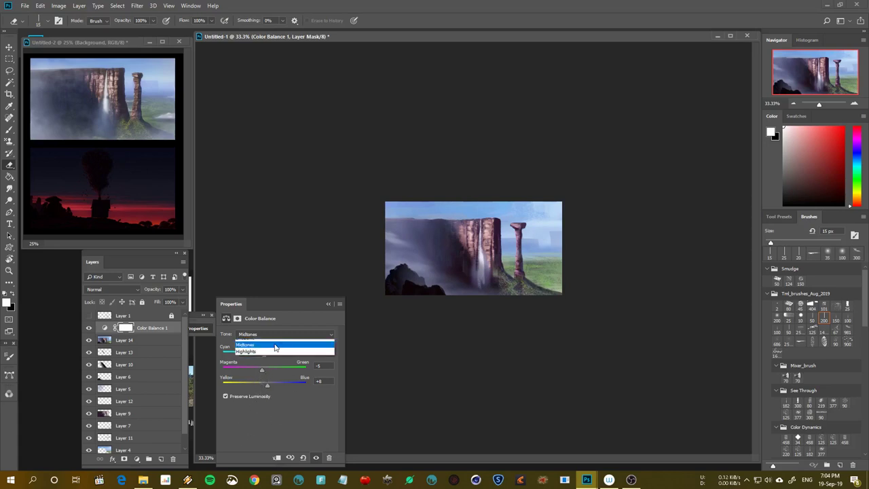
{"action": "left_click", "coordinate": [268, 357]}
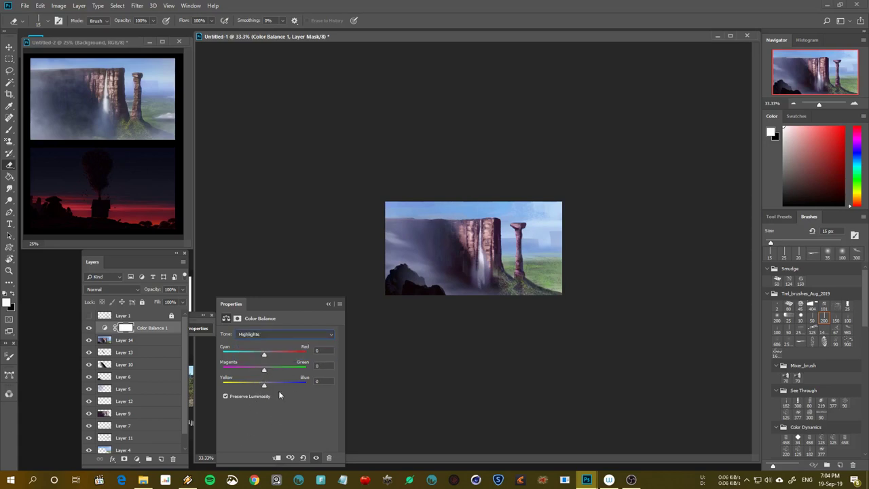
{"action": "left_click", "coordinate": [270, 336]}
{"action": "left_click", "coordinate": [270, 355]}
{"action": "left_click_drag", "start_coordinate": [265, 387], "coordinate": [267, 388]}
{"action": "left_click_drag", "start_coordinate": [264, 355], "coordinate": [256, 353]}
{"action": "left_click", "coordinate": [266, 334]}
{"action": "left_click_drag", "start_coordinate": [264, 355], "coordinate": [262, 350]}
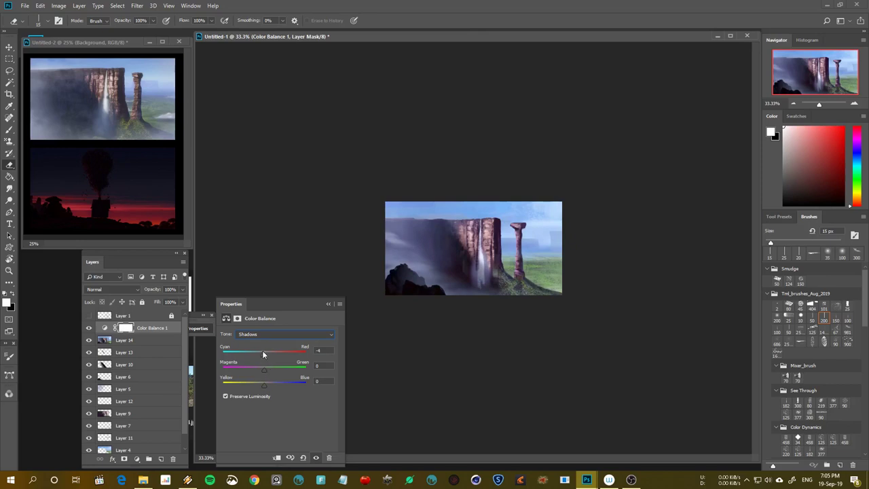
{"action": "left_click", "coordinate": [329, 305]}
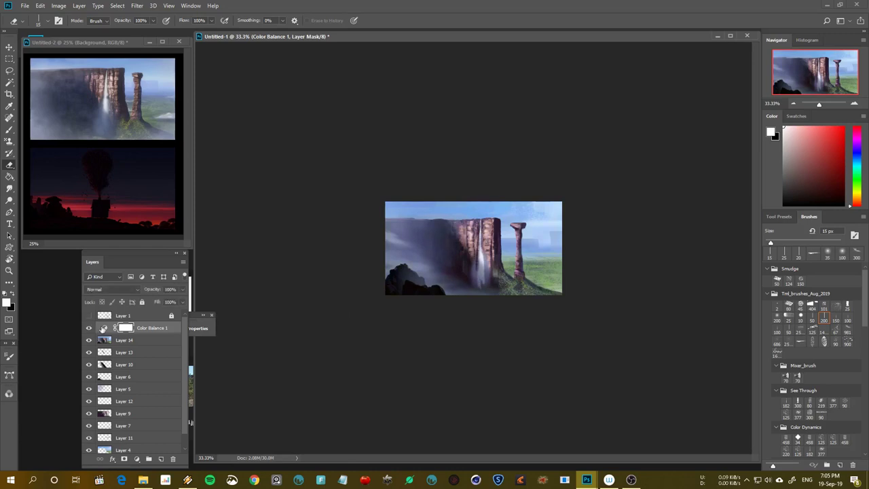
Lower Color Balance 1 to about half opacity and select Layer 14 for brush painting
{"action": "left_click_drag", "start_coordinate": [155, 289], "coordinate": [137, 291]}
{"action": "key", "text": "ctrl+minus"}
{"action": "key", "text": "ctrl+minus"}
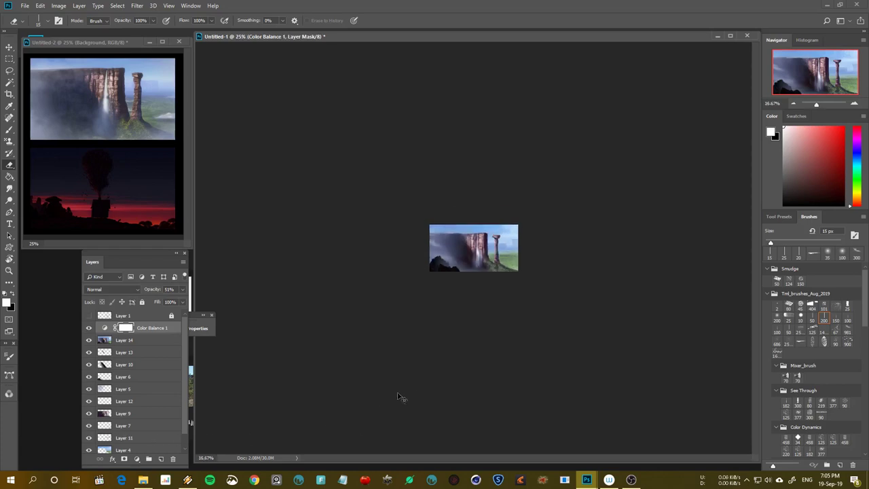
{"action": "key", "text": "ctrl+plus"}
{"action": "key", "text": "ctrl+plus"}
{"action": "key", "text": "ctrl+plus"}
{"action": "key", "text": "v"}
{"action": "left_click", "coordinate": [398, 307]}
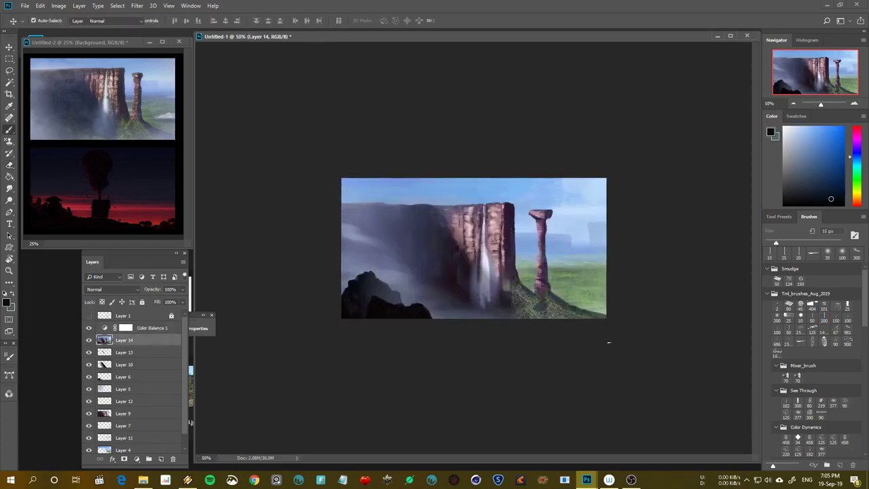
{"action": "key", "text": "b"}
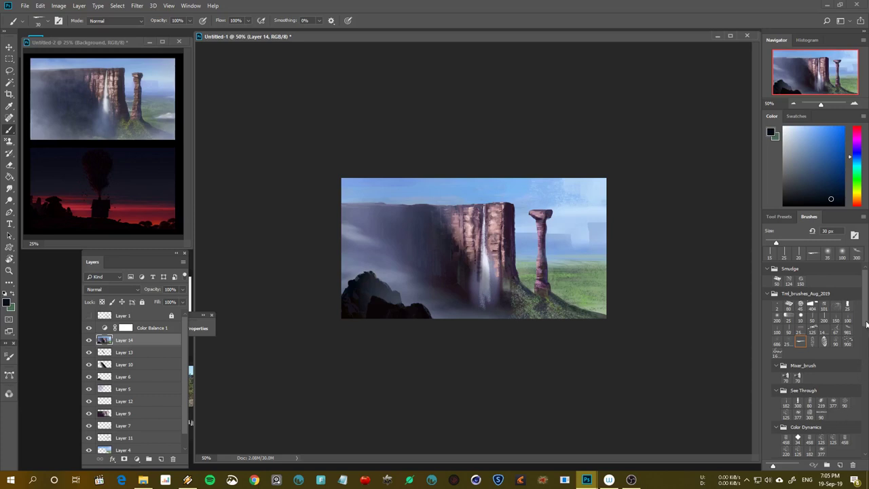
Expand the tml_nature brush group in the Brushes panel
{"action": "left_click_drag", "start_coordinate": [865, 324], "coordinate": [865, 350]}
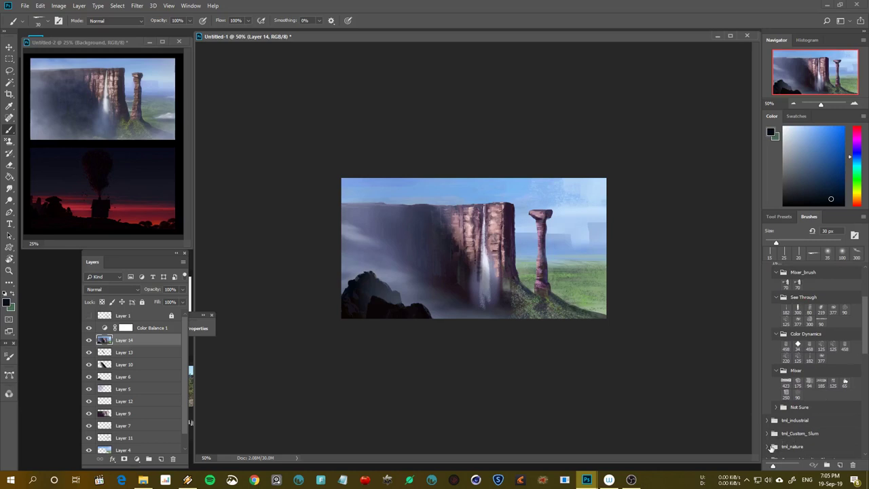
{"action": "left_click", "coordinate": [771, 447]}
{"action": "left_click_drag", "start_coordinate": [862, 335], "coordinate": [864, 368]}
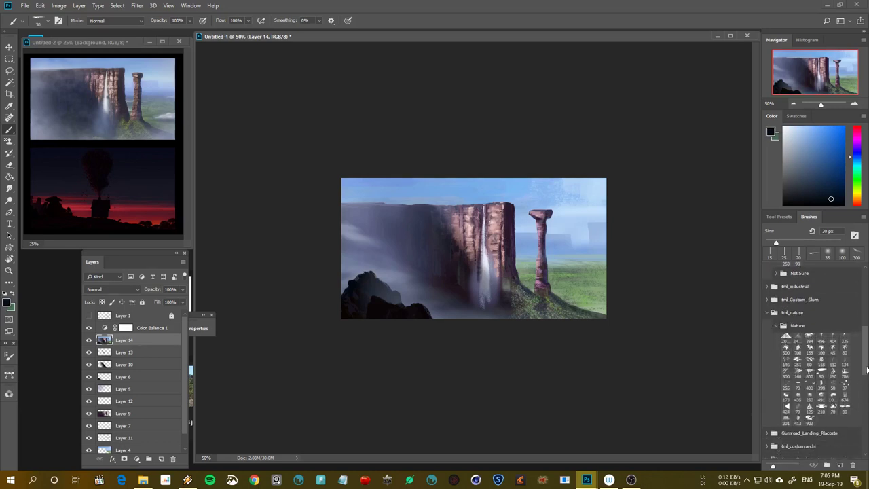
{"action": "left_click_drag", "start_coordinate": [865, 369], "coordinate": [864, 361]}
With a Nature brush and sampled blue-grey, brush pale mist over the cliff's upper left
{"action": "left_click", "coordinate": [832, 424]}
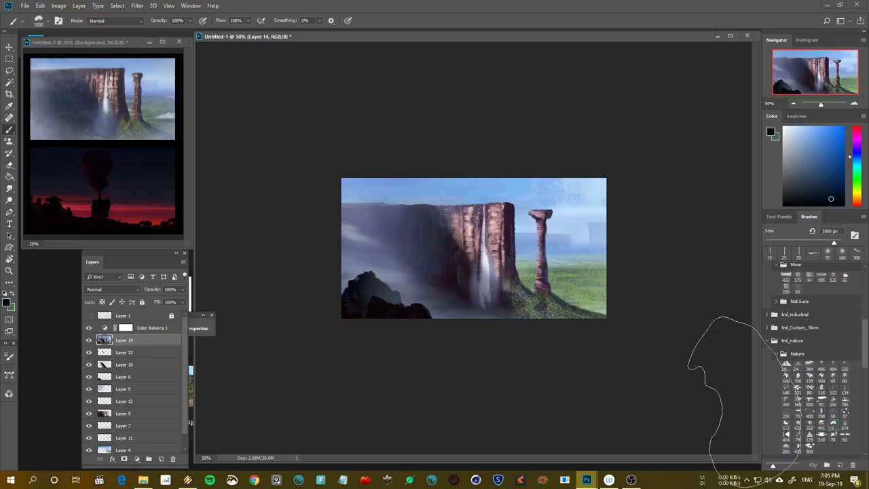
{"action": "key", "text": "bracketleft"}
{"action": "key", "text": "bracketleft"}
{"action": "key", "text": "bracketleft"}
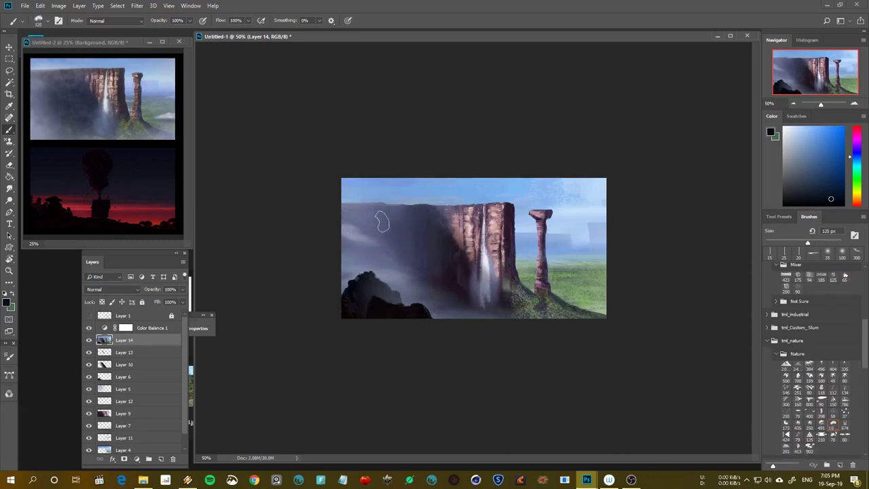
{"action": "left_click", "coordinate": [380, 244], "text": "alt"}
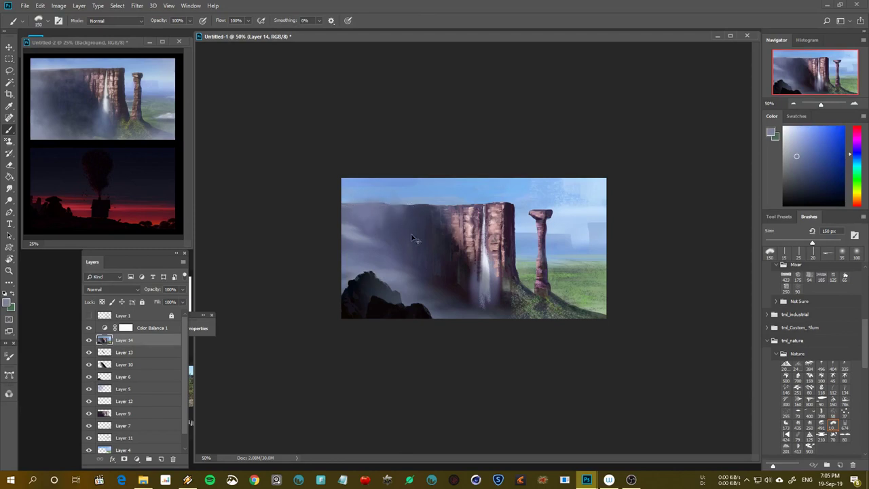
{"action": "left_click_drag", "start_coordinate": [414, 237], "coordinate": [373, 216]}
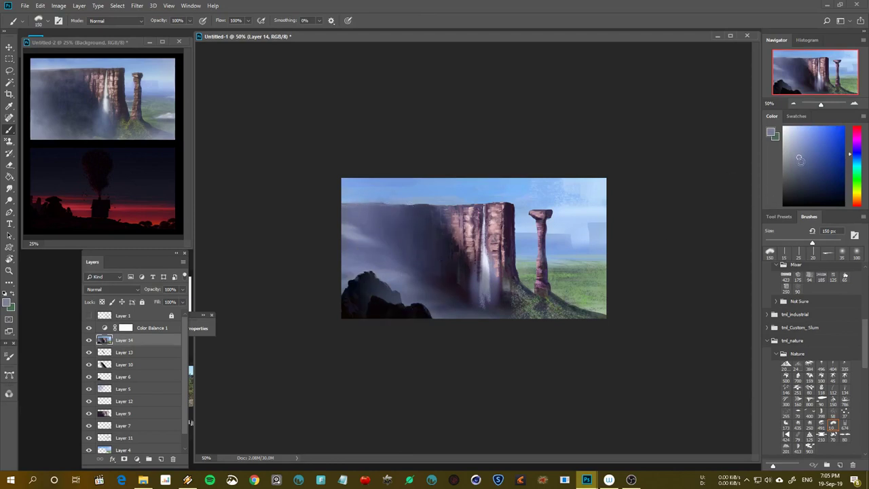
{"action": "left_click", "coordinate": [783, 136]}
{"action": "key", "text": "bracketright"}
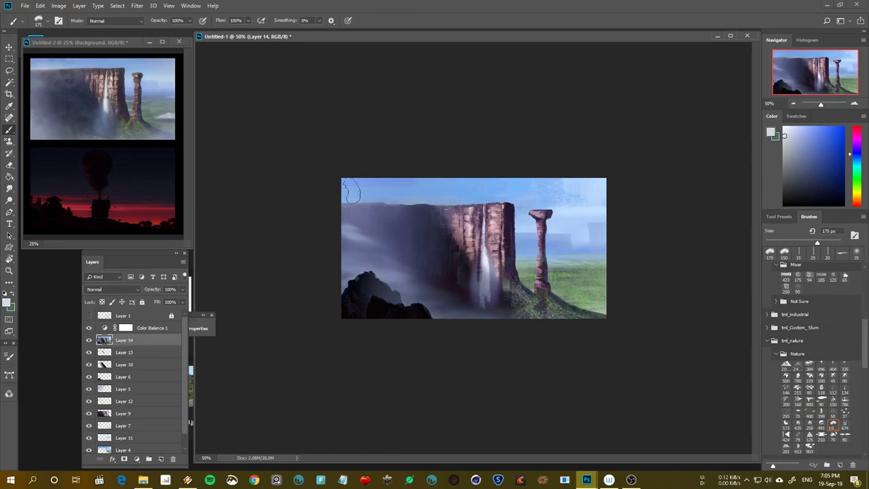
{"action": "key", "text": "bracketright"}
{"action": "key", "text": "bracketright"}
{"action": "mouse_move", "coordinate": [388, 223]}
{"action": "left_mouse_down"}
{"action": "mouse_move", "coordinate": [430, 217]}
{"action": "mouse_move", "coordinate": [417, 223]}
{"action": "mouse_move", "coordinate": [370, 207]}
{"action": "left_mouse_up"}
Paint lighter fog over the dark lower-left rocks and around the cliff's base at 175 px
{"action": "key", "text": "bracketleft"}
{"action": "left_click", "coordinate": [793, 135]}
{"action": "key", "text": "bracketleft"}
{"action": "key", "text": "bracketleft"}
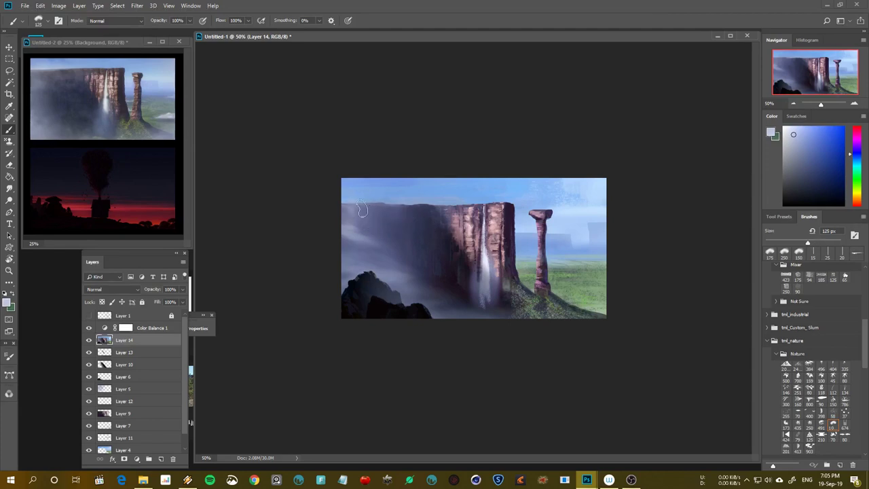
{"action": "key", "text": "bracketleft"}
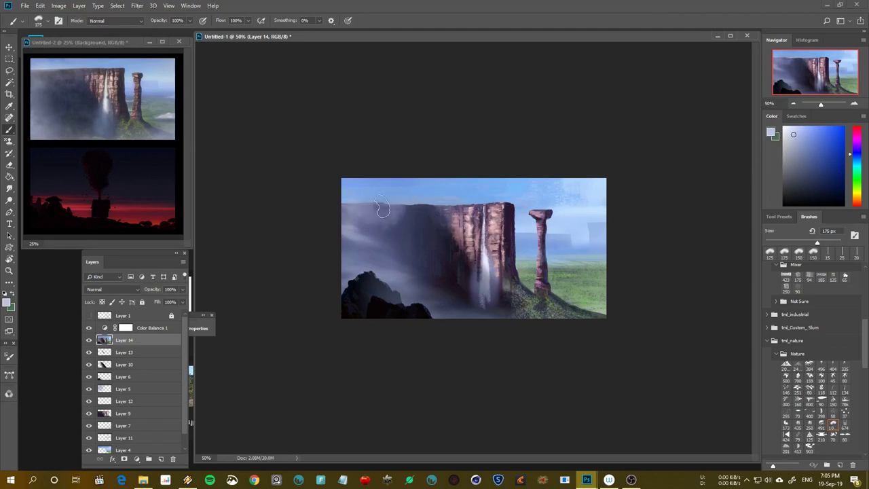
{"action": "key", "text": "bracketright"}
{"action": "key", "text": "bracketright"}
{"action": "key", "text": "bracketright"}
{"action": "key", "text": "bracketright"}
{"action": "key", "text": "bracketright"}
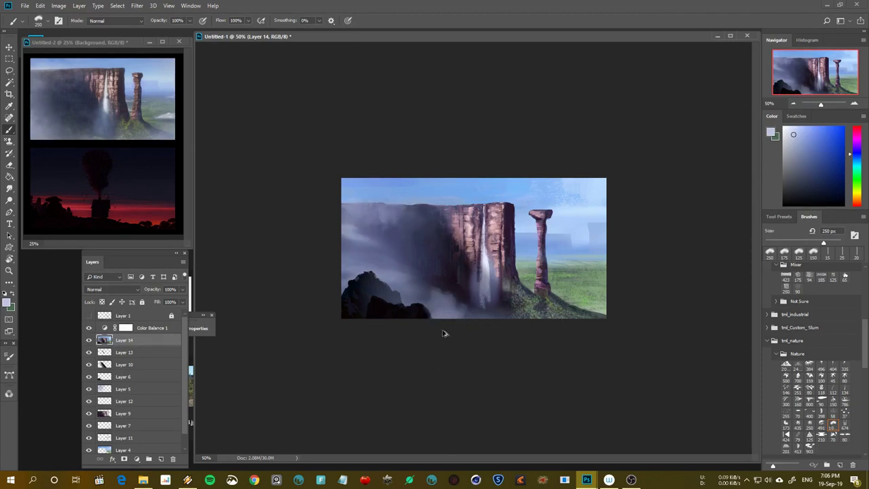
{"action": "left_click_drag", "start_coordinate": [372, 290], "coordinate": [382, 295]}
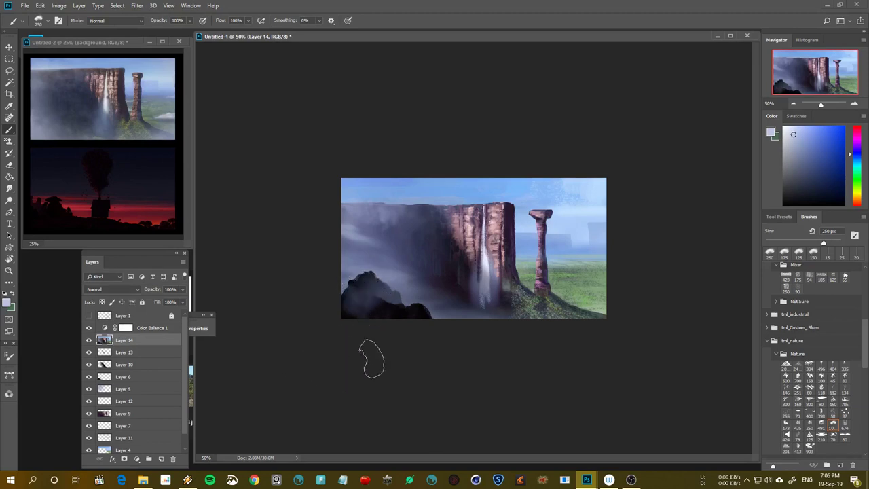
{"action": "left_click_drag", "start_coordinate": [366, 295], "coordinate": [318, 334]}
{"action": "left_click_drag", "start_coordinate": [450, 307], "coordinate": [422, 299]}
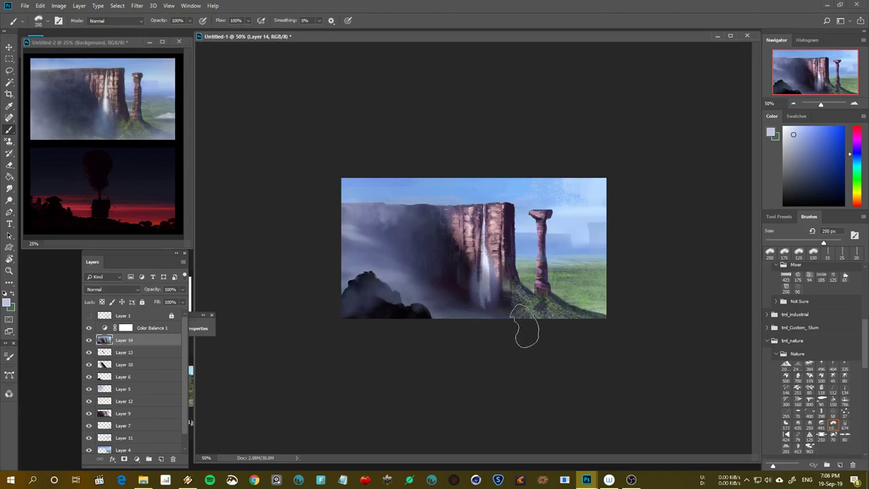
Choose a cloud brush at 100 px and create an empty Layer 15 above Layer 14
{"action": "left_click", "coordinate": [820, 426]}
{"action": "key", "text": "bracketleft"}
{"action": "key", "text": "bracketleft"}
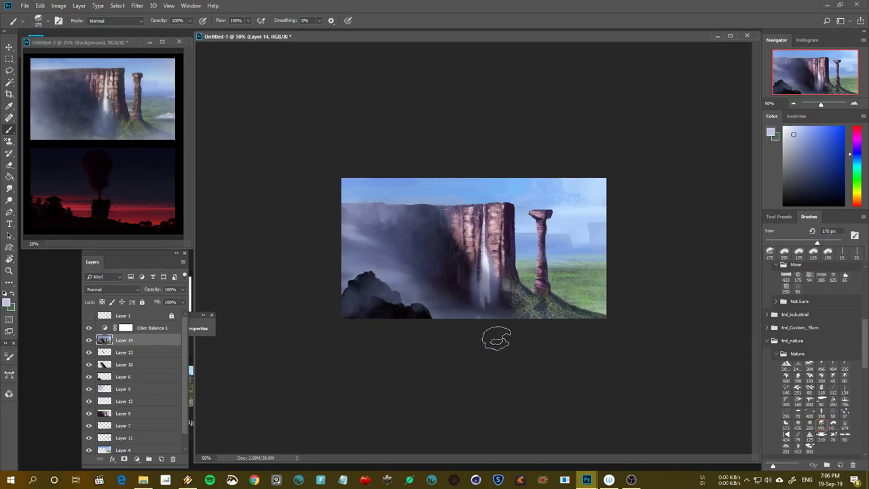
{"action": "key", "text": "bracketleft"}
{"action": "left_click", "coordinate": [790, 130]}
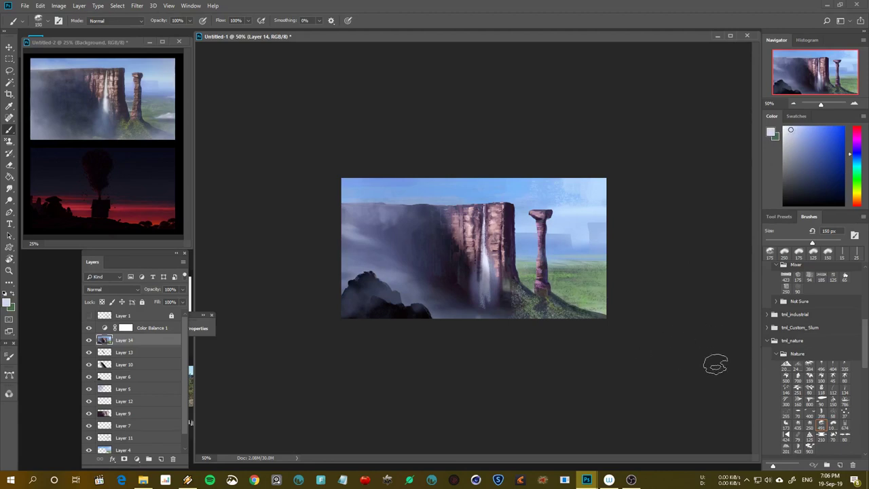
{"action": "scroll", "coordinate": [864, 329], "scroll_direction": "down", "scroll_amount": 2}
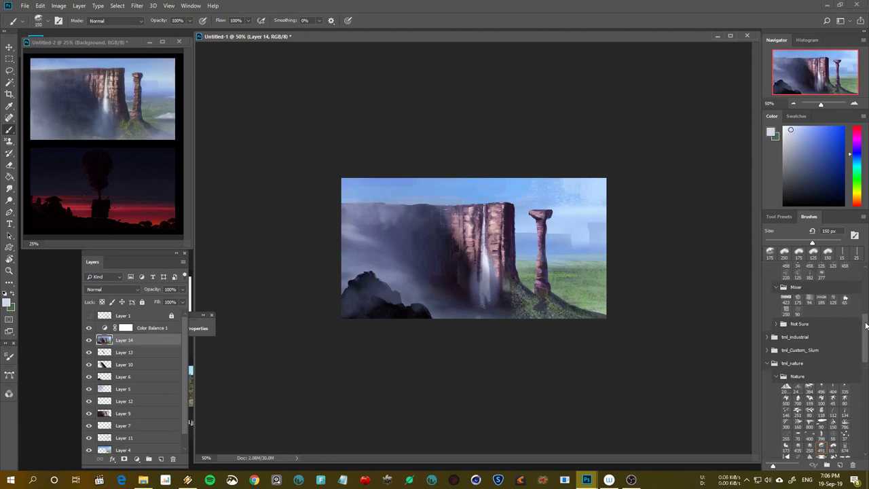
{"action": "key", "text": "bracketleft"}
{"action": "key", "text": "bracketleft"}
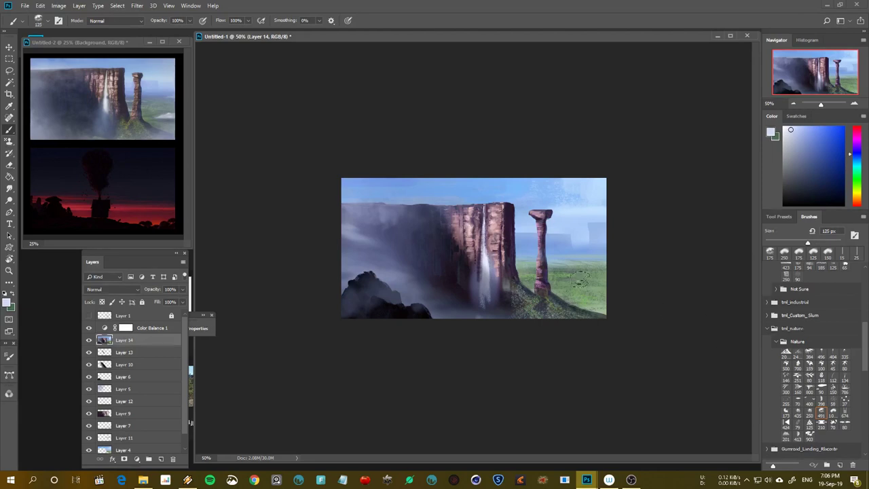
{"action": "key", "text": "ctrl+shift+alt+n"}
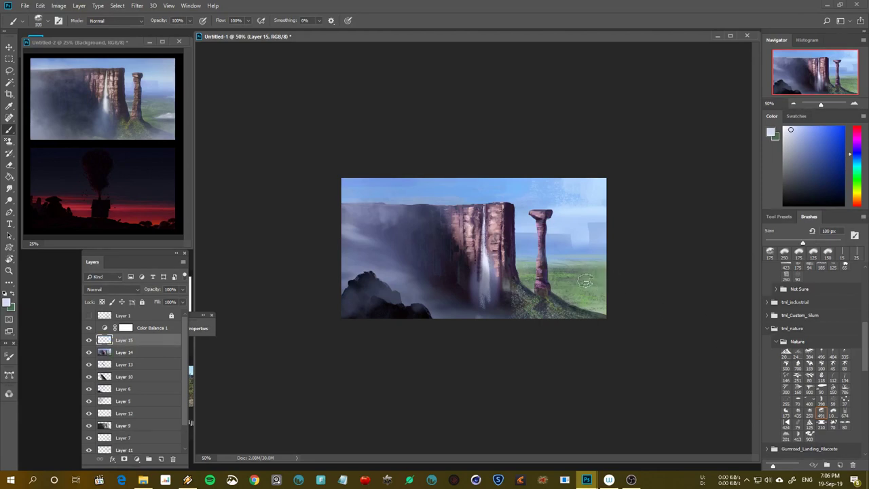
Move Layer 15 above Color Balance 1 and paint a soft white cloud right of the pillar
{"action": "left_click_drag", "start_coordinate": [151, 331], "coordinate": [152, 323]}
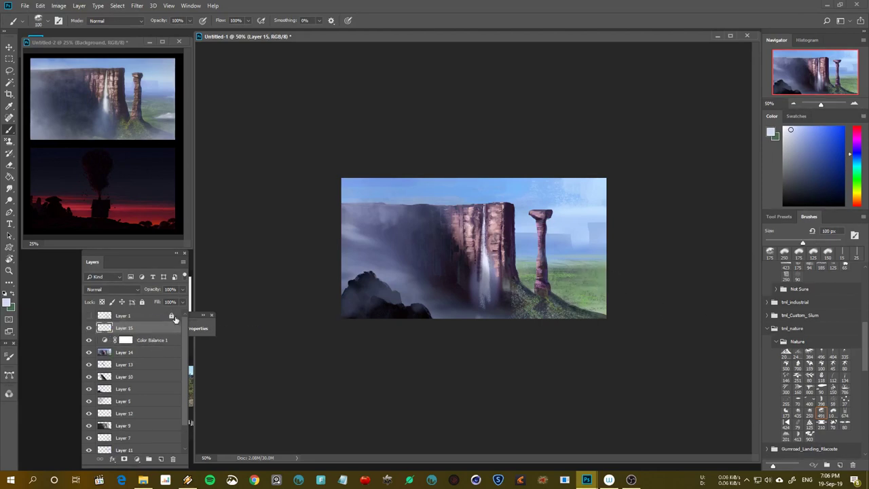
{"action": "key", "text": "bracketleft"}
{"action": "left_click_drag", "start_coordinate": [580, 271], "coordinate": [604, 273]}
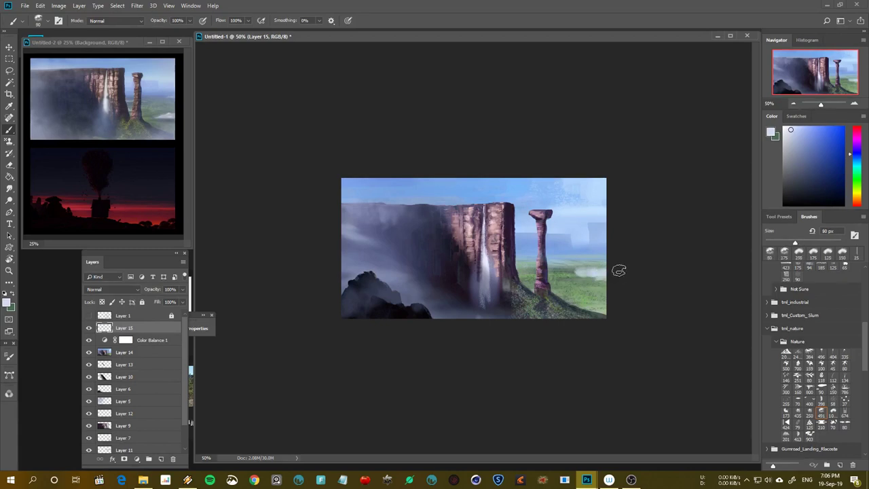
{"action": "key", "text": "bracketleft"}
{"action": "key", "text": "bracketleft"}
{"action": "key", "text": "bracketleft"}
{"action": "key", "text": "bracketleft"}
{"action": "left_click_drag", "start_coordinate": [587, 272], "coordinate": [595, 270]}
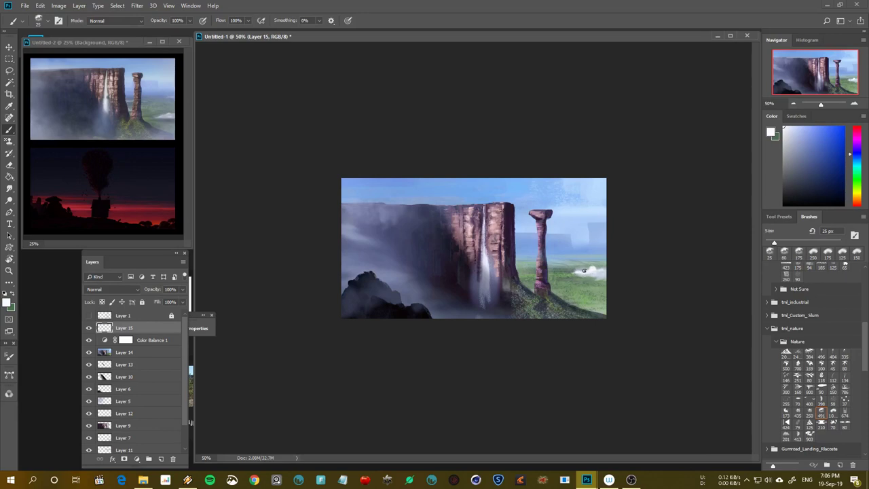
{"action": "left_click_drag", "start_coordinate": [600, 271], "coordinate": [615, 270]}
Refine the cloud with a lighter sampled near-white, toggling eraser and brush, enlarging to 80 px
{"action": "left_click", "coordinate": [786, 141]}
{"action": "left_click_drag", "start_coordinate": [793, 136], "coordinate": [788, 134]}
{"action": "left_click", "coordinate": [590, 270], "text": "alt"}
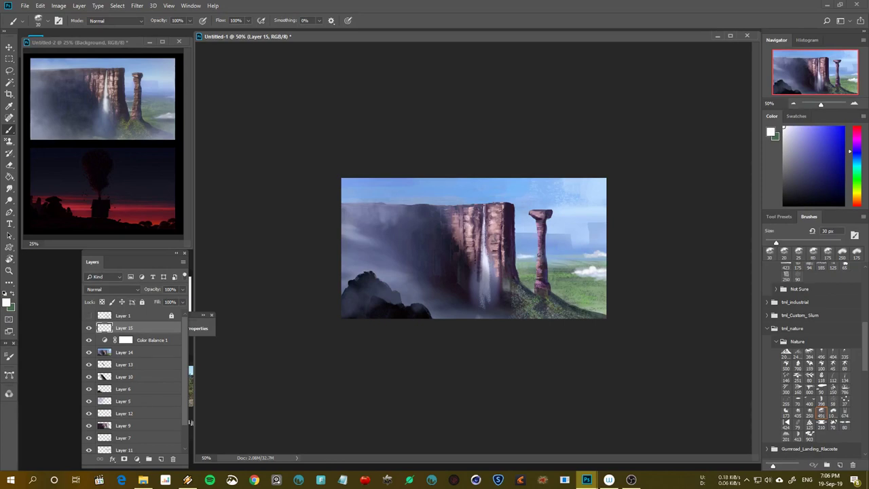
{"action": "key", "text": "e"}
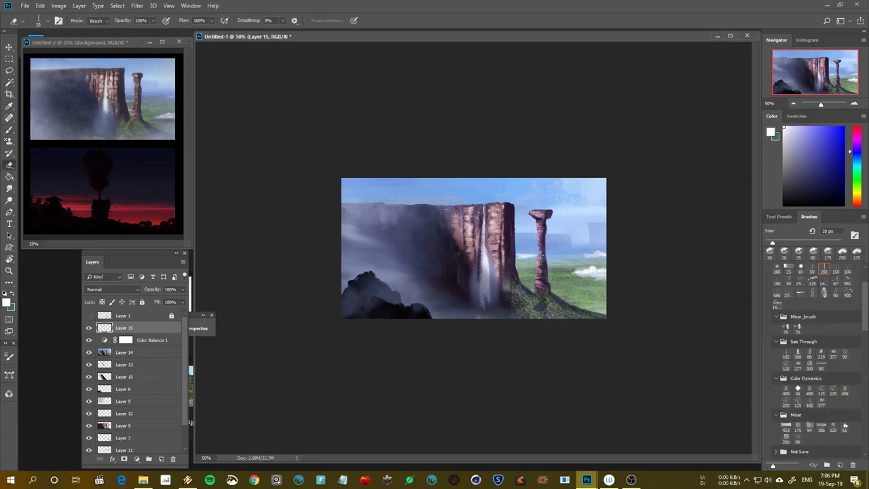
{"action": "key", "text": "bracketright"}
{"action": "key", "text": "bracketright"}
{"action": "key", "text": "b"}
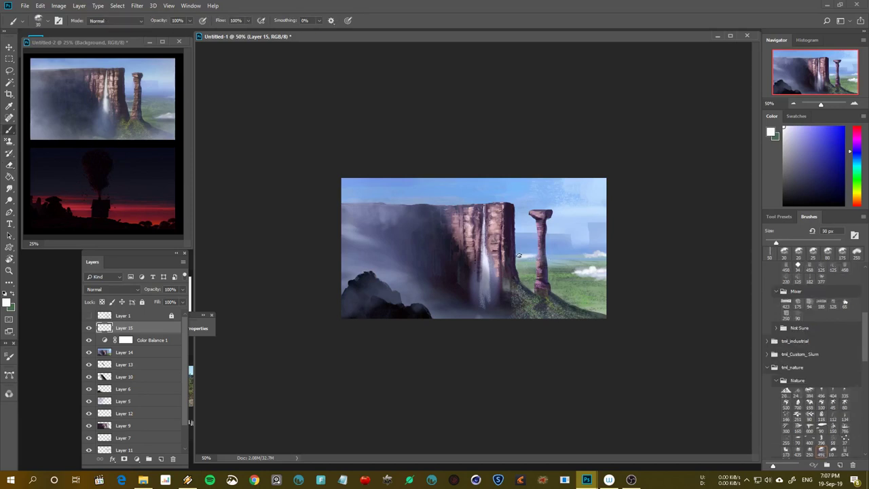
{"action": "key", "text": "bracketright"}
{"action": "key", "text": "bracketright"}
{"action": "key", "text": "bracketright"}
{"action": "key", "text": "bracketright"}
{"action": "scroll", "coordinate": [863, 337], "scroll_direction": "up", "scroll_amount": 5}
{"action": "scroll", "coordinate": [862, 337], "scroll_direction": "up", "scroll_amount": 5}
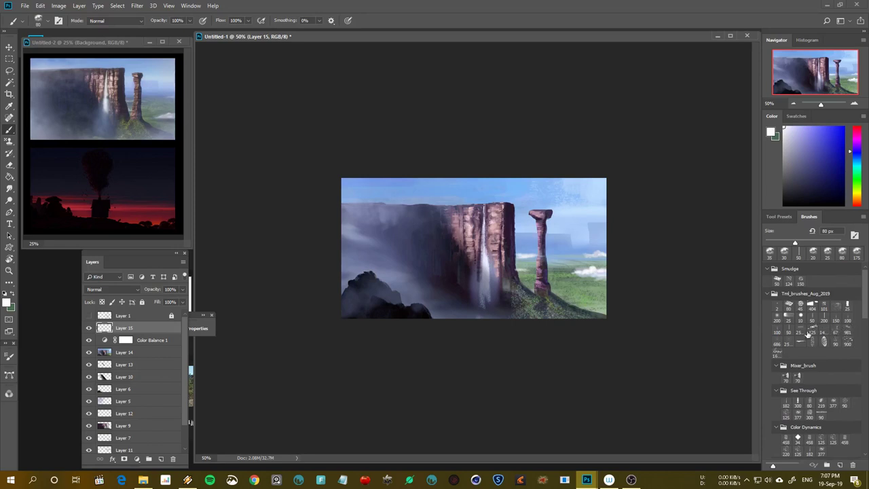
Load a very large brush at 700 px with near-white paint after sampling mist blue-greys
{"action": "left_click", "coordinate": [847, 333]}
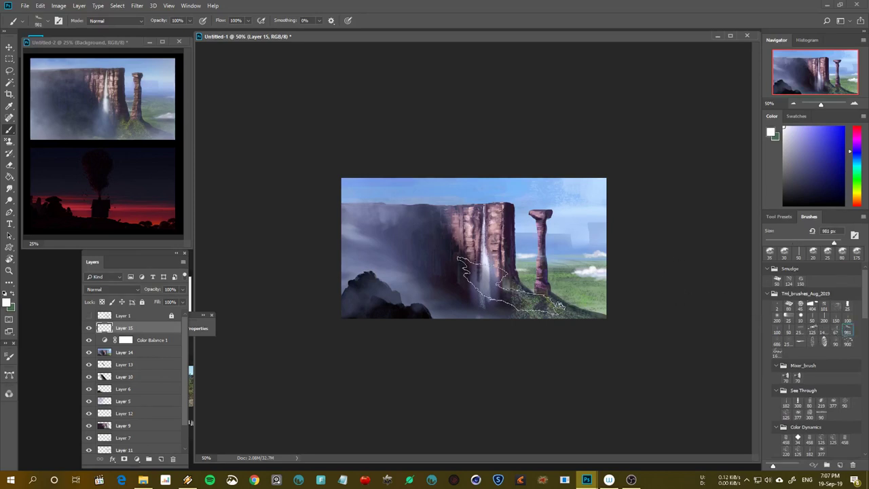
{"action": "left_click", "coordinate": [394, 306], "text": "alt"}
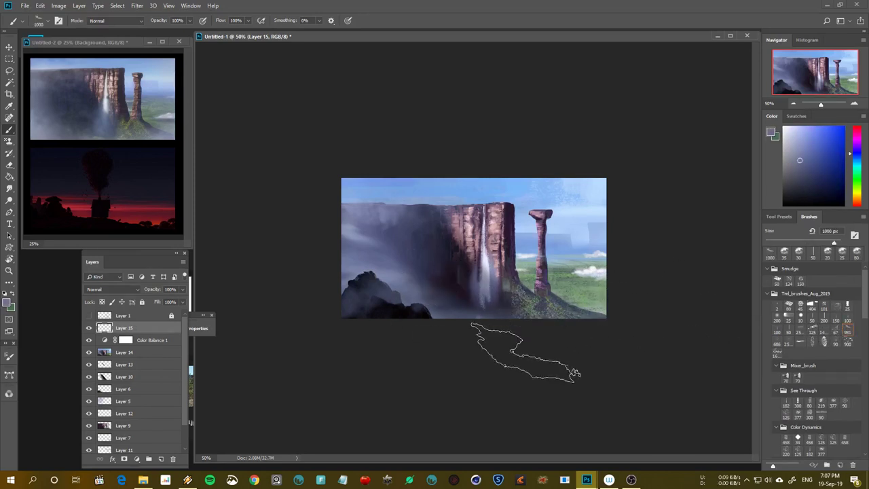
{"action": "left_click", "coordinate": [435, 298], "text": "alt"}
{"action": "key", "text": "bracketleft"}
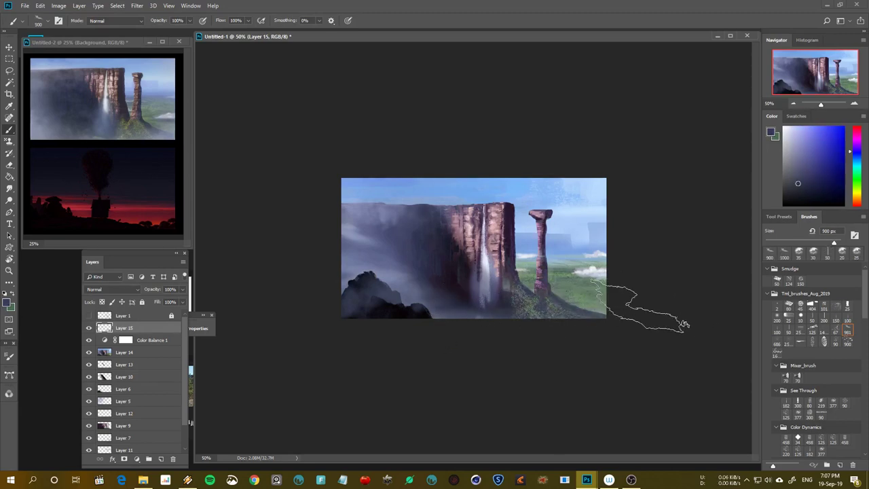
{"action": "left_click", "coordinate": [391, 293], "text": "alt"}
{"action": "key", "text": "bracketleft"}
{"action": "key", "text": "bracketleft"}
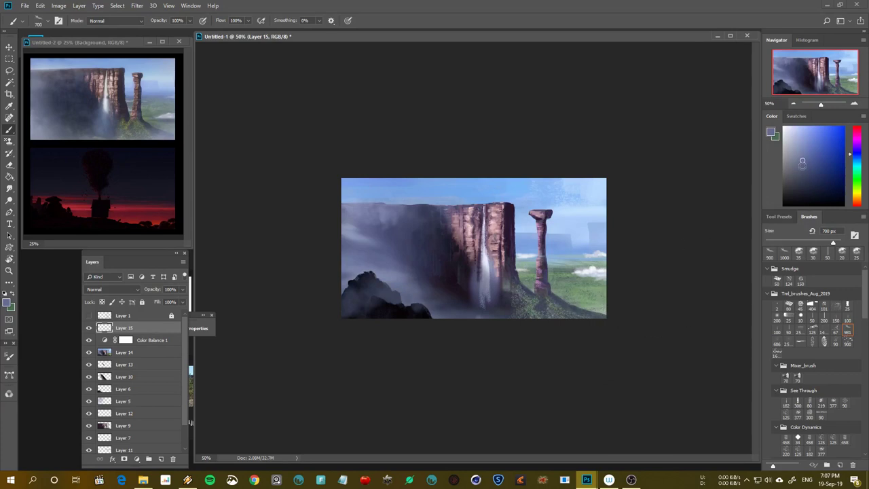
{"action": "left_click", "coordinate": [787, 133]}
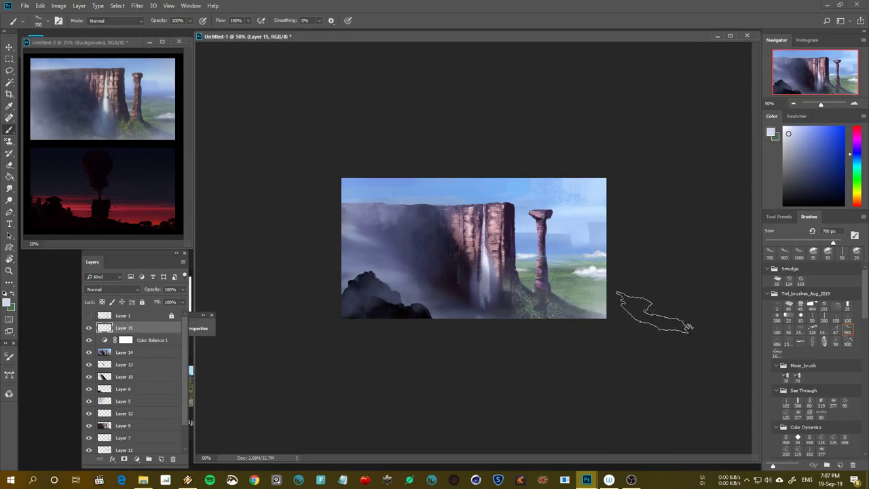
{"action": "key", "text": "ctrl+minus"}
Hide Layer 14 and Color Balance 1, and move Layer 15 below Layer 9
{"action": "key", "text": "h"}
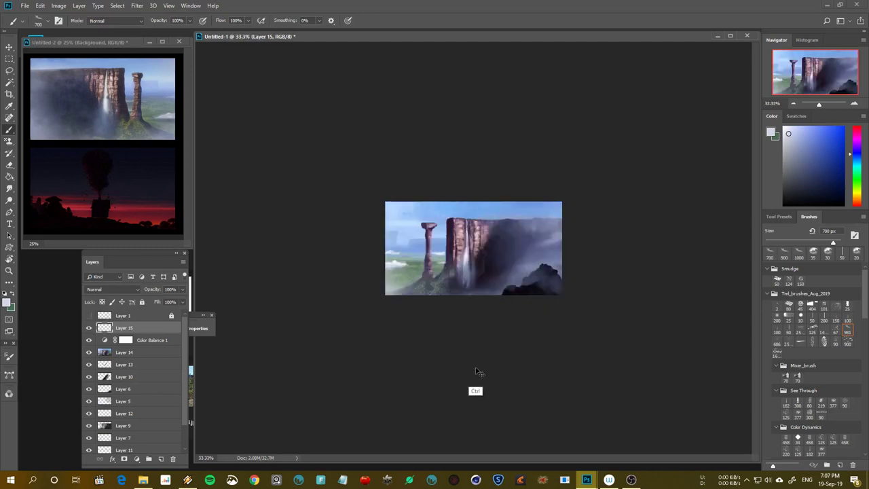
{"action": "key", "text": "ctrl+plus"}
{"action": "key", "text": "ctrl+plus"}
{"action": "key", "text": "v"}
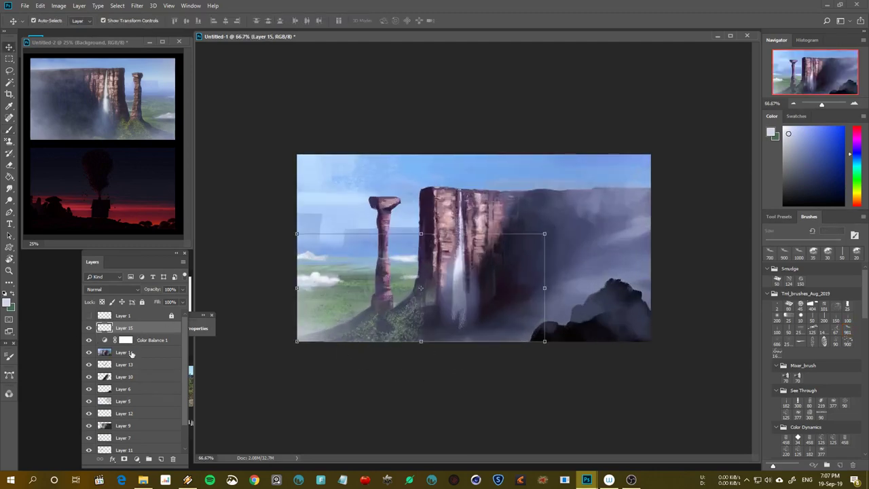
{"action": "left_click", "coordinate": [128, 352]}
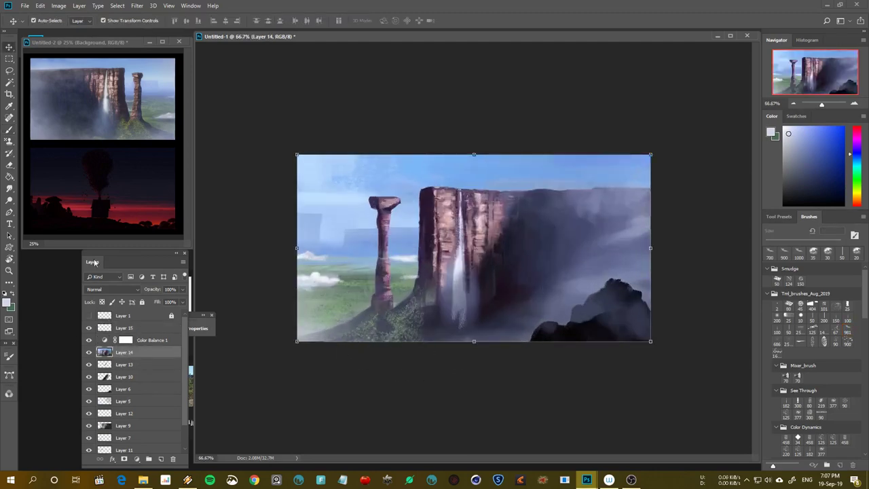
{"action": "left_click", "coordinate": [88, 352]}
{"action": "left_click", "coordinate": [142, 328]}
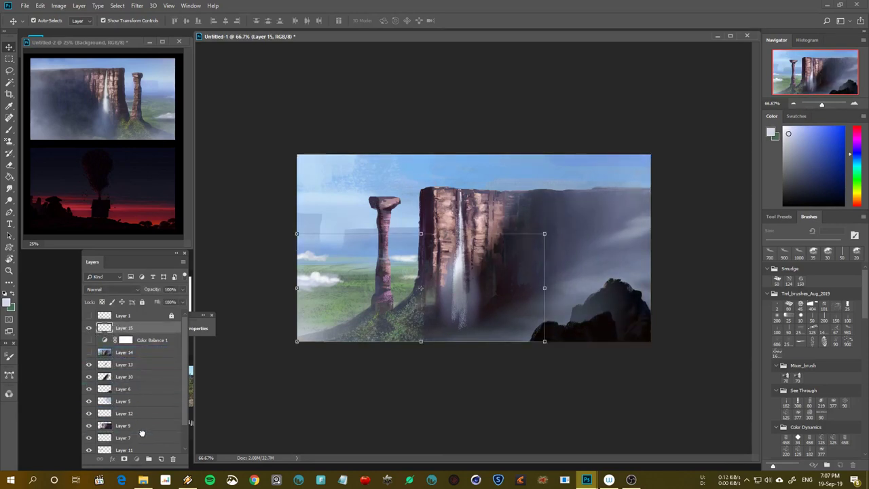
{"action": "left_click_drag", "start_coordinate": [142, 433], "coordinate": [142, 432]}
{"action": "key", "text": "h"}
{"action": "key", "text": "ctrl+minus"}
{"action": "key", "text": "ctrl+minus"}
{"action": "key", "text": "ctrl+minus"}
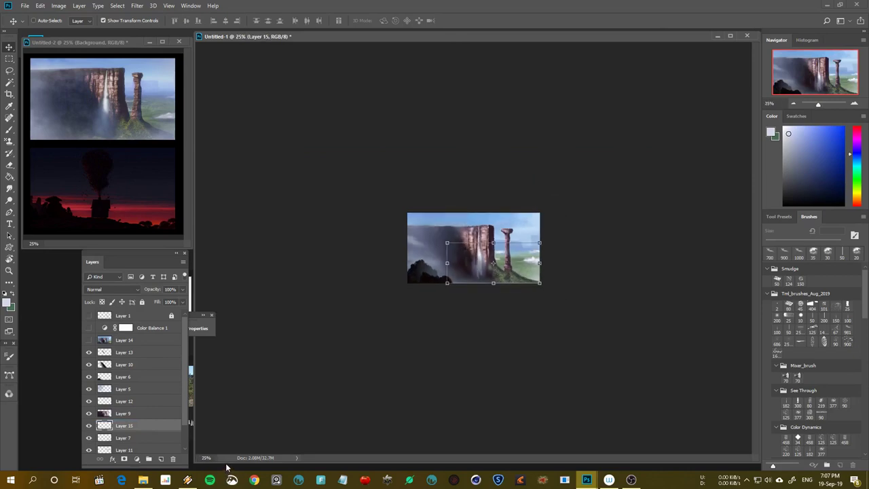
{"action": "key", "text": "ctrl+plus"}
{"action": "key", "text": "ctrl+plus"}
{"action": "key", "text": "ctrl+plus"}
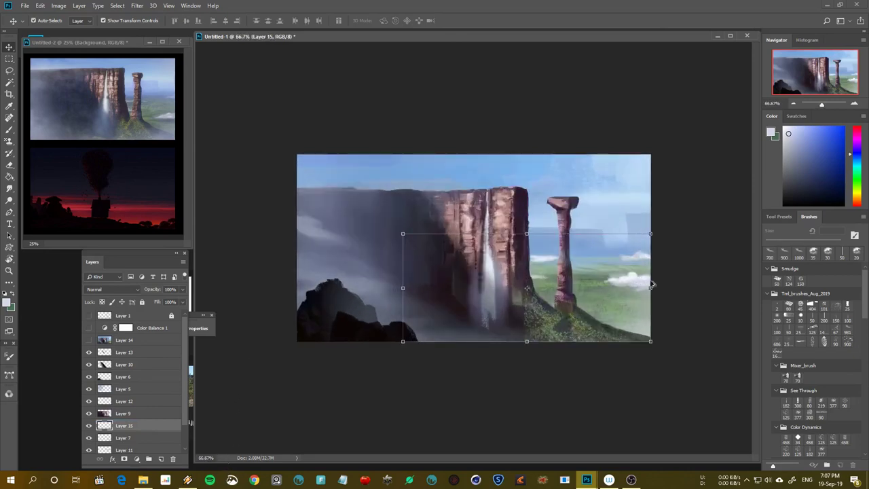
Paint grass green over the cloud's lower edge with a 70 px brush
{"action": "key", "text": "b"}
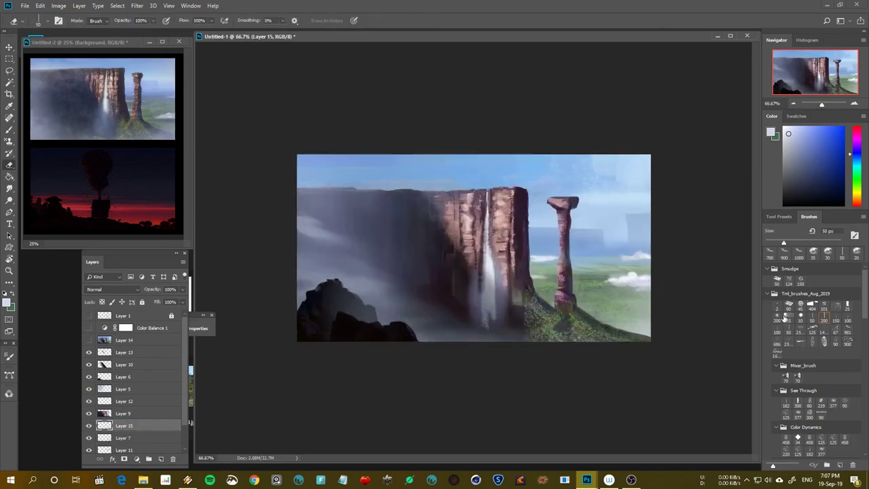
{"action": "left_click", "coordinate": [777, 317]}
{"action": "left_click_drag", "start_coordinate": [684, 285], "coordinate": [580, 288]}
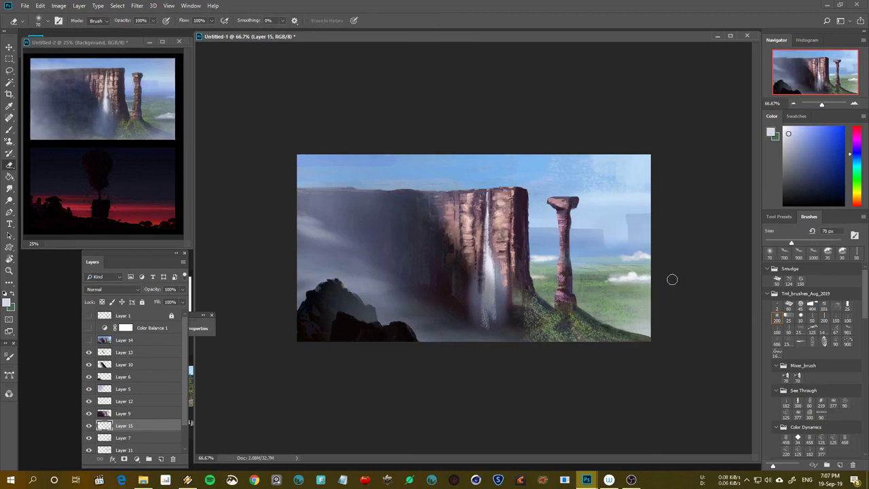
{"action": "left_click", "coordinate": [810, 184]}
Select Layer 10 and set up a near-black 30 px brush for shading the grass
{"action": "left_click", "coordinate": [129, 365]}
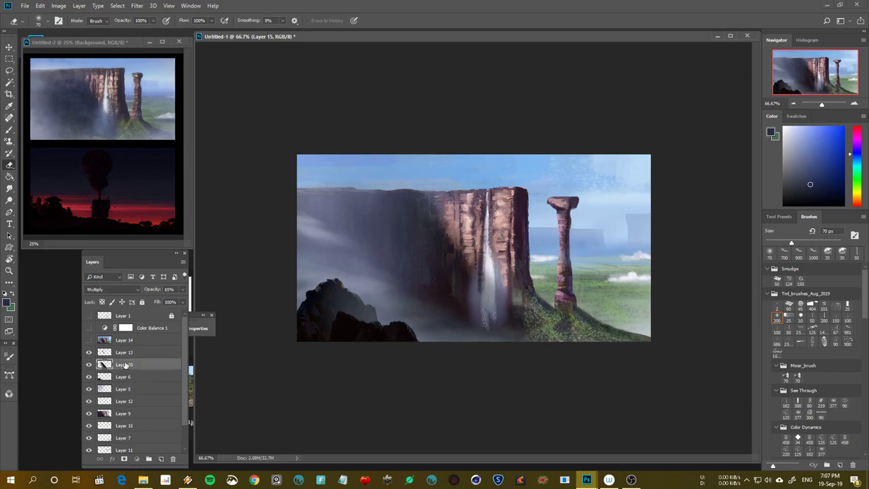
{"action": "left_click", "coordinate": [136, 365]}
{"action": "key", "text": "bracketleft"}
{"action": "key", "text": "bracketleft"}
{"action": "key", "text": "bracketleft"}
{"action": "key", "text": "b"}
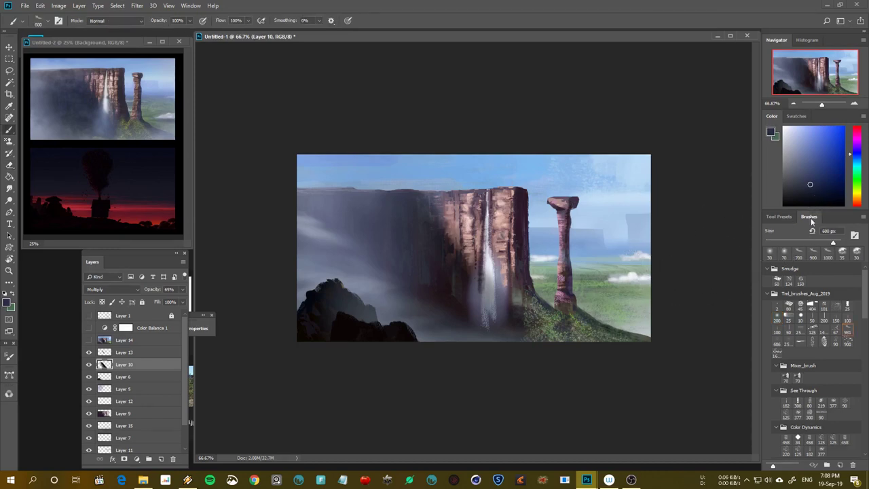
{"action": "left_click", "coordinate": [777, 316]}
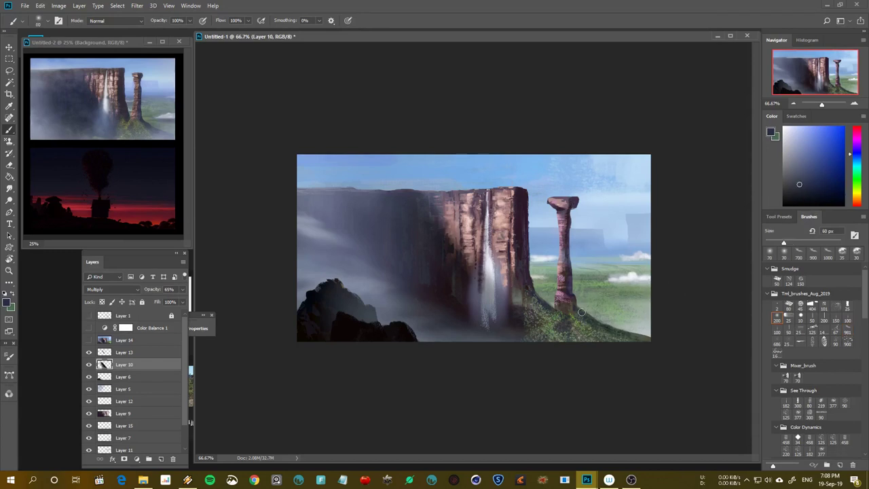
{"action": "key", "text": "bracketleft"}
{"action": "key", "text": "bracketleft"}
{"action": "key", "text": "bracketleft"}
{"action": "left_click", "coordinate": [809, 196]}
{"action": "key", "text": "bracketleft"}
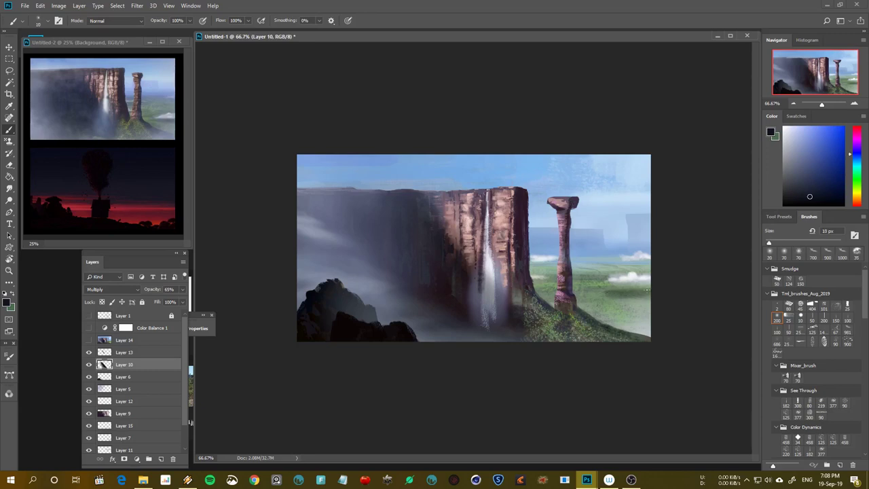
{"action": "key", "text": "bracketright"}
Erase along the grass right of the pillar to brighten it, enlarging the eraser to 45 px
{"action": "key", "text": "e"}
{"action": "left_click_drag", "start_coordinate": [595, 296], "coordinate": [661, 297]}
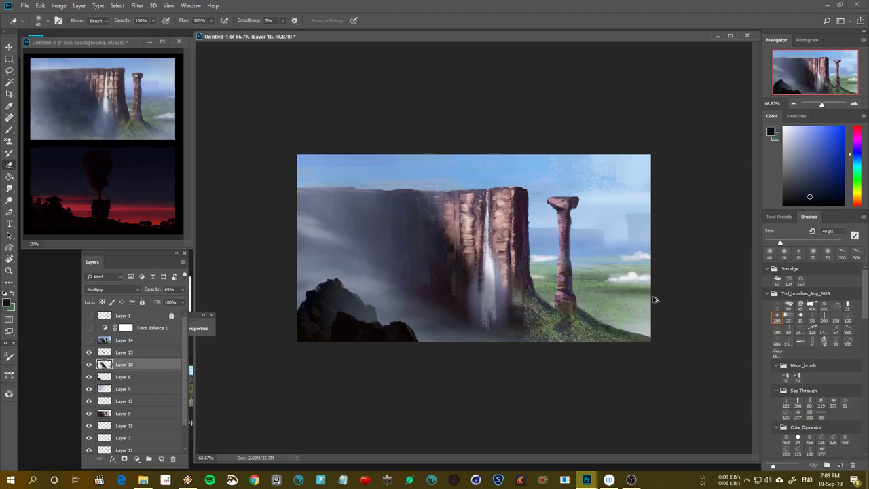
{"action": "key", "text": "b"}
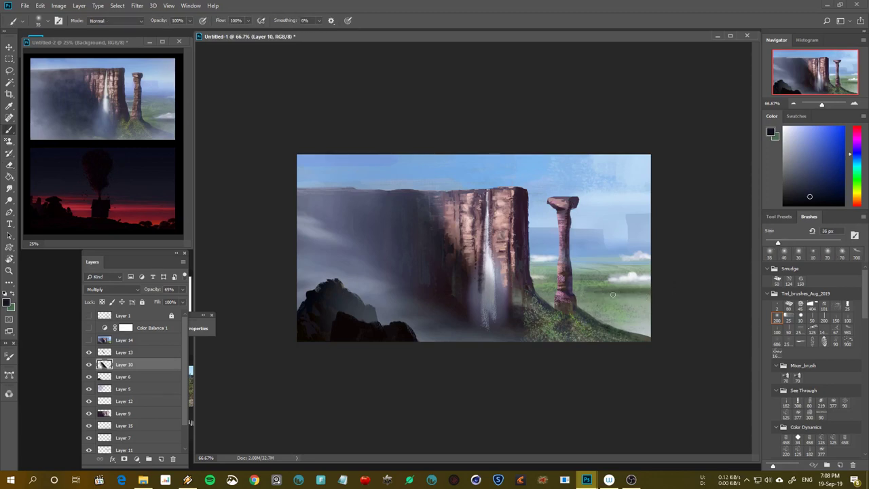
{"action": "key", "text": "e"}
{"action": "key", "text": "bracketright"}
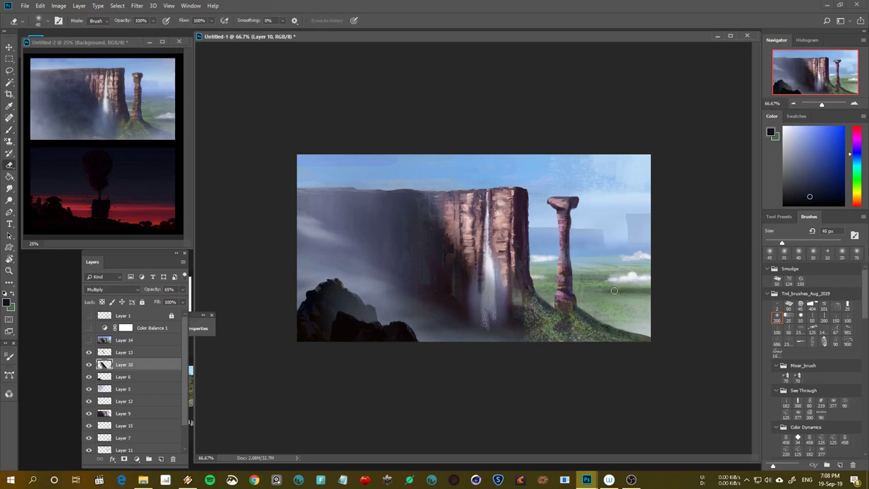
{"action": "key", "text": "b"}
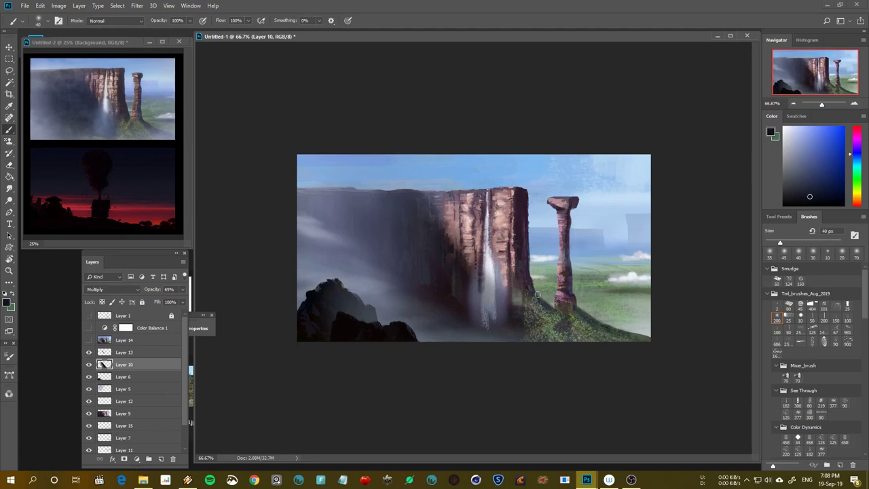
Mirror and zoom the view to check the composition, then make Layer 6 active for painting
{"action": "key", "text": "ctrl+minus"}
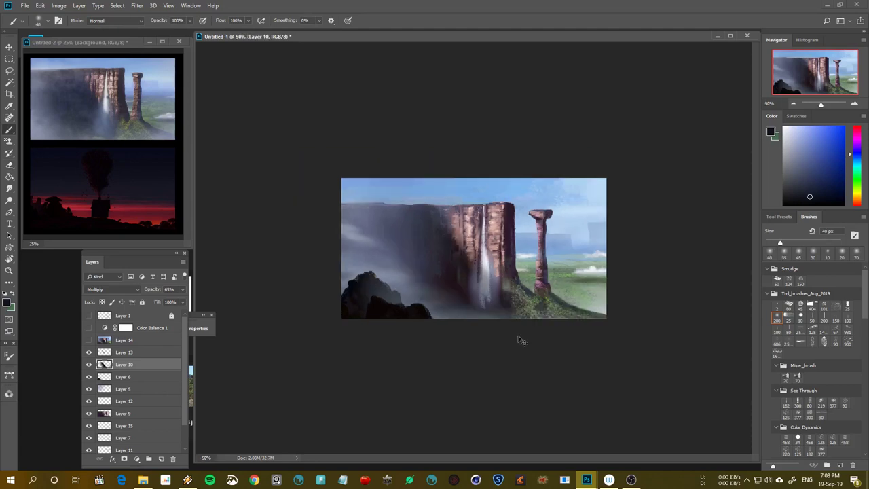
{"action": "key", "text": "ctrl+shift+h"}
{"action": "key", "text": "ctrl+plus"}
{"action": "key", "text": "v"}
{"action": "key", "text": "alt+bracketleft"}
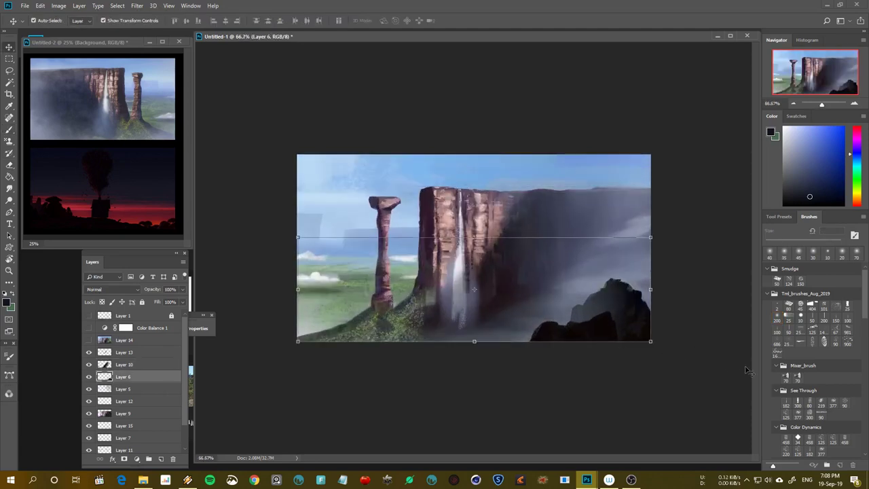
{"action": "key", "text": "b"}
{"action": "key", "text": "ctrl+shift+h"}
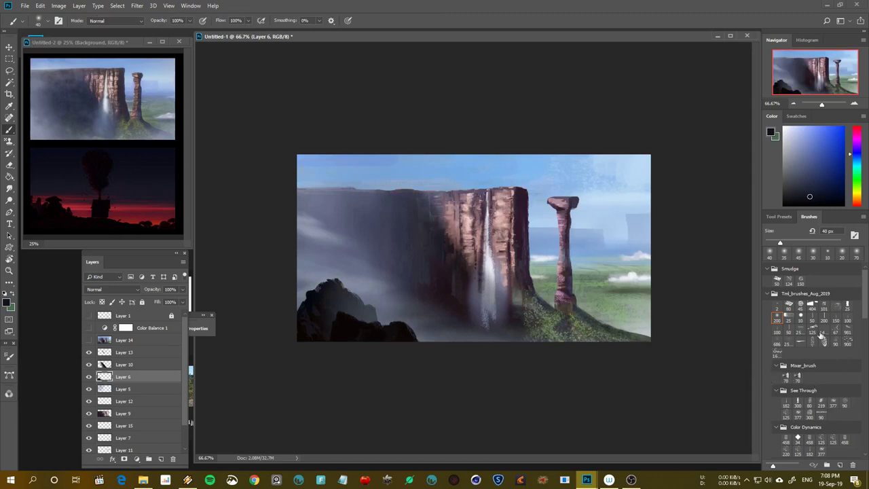
Switch to a textured brush preset and sample dark red and blue-grey colours from the rocks
{"action": "left_click", "coordinate": [823, 341]}
{"action": "key", "text": "v"}
{"action": "key", "text": "b"}
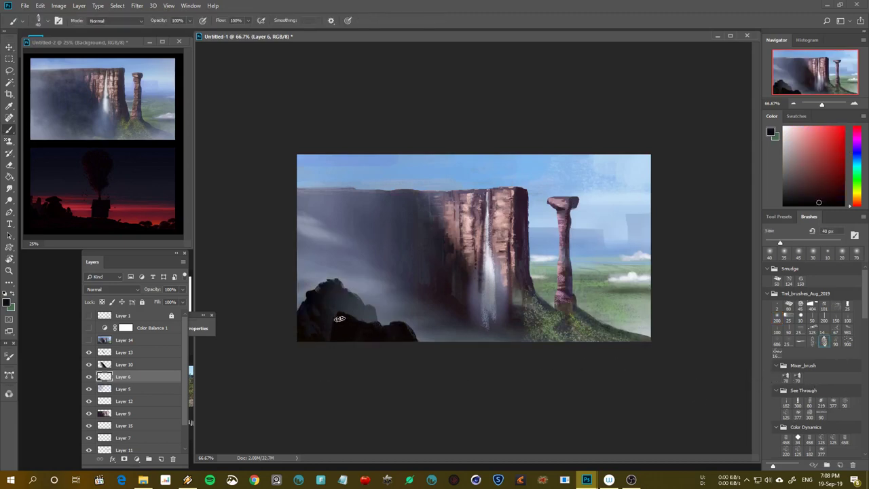
{"action": "left_click", "coordinate": [340, 318], "text": "alt"}
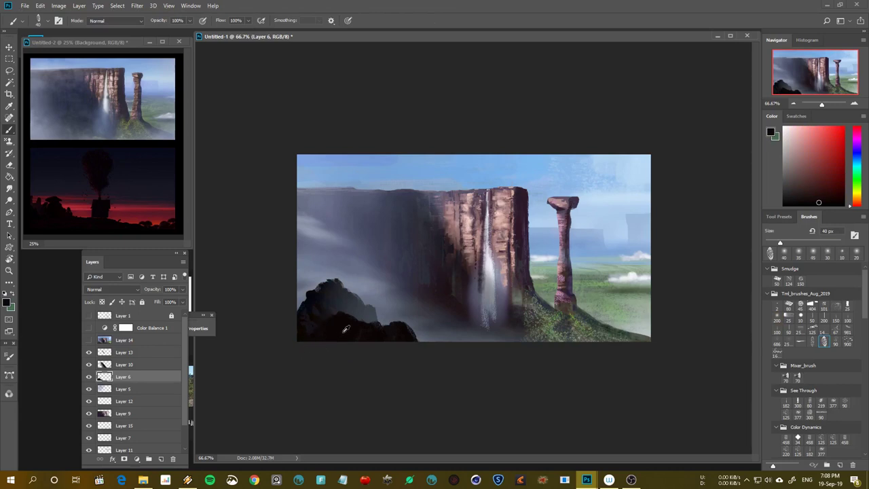
{"action": "left_click", "coordinate": [326, 305], "text": "alt"}
{"action": "left_click", "coordinate": [341, 289], "text": "alt"}
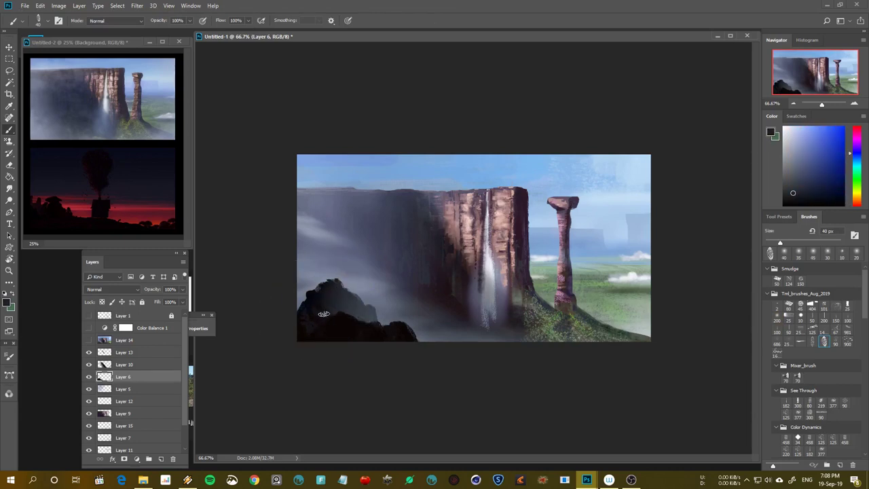
Load white paint and shrink the brush to 15 px for fine highlights
{"action": "key", "text": "ctrl+minus"}
{"action": "key", "text": "ctrl+minus"}
{"action": "key", "text": "h"}
{"action": "key", "text": "h"}
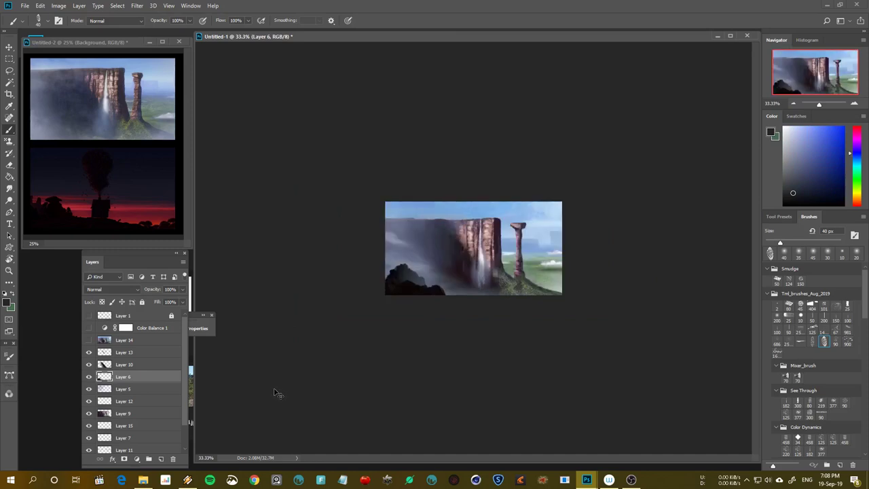
{"action": "key", "text": "ctrl+plus"}
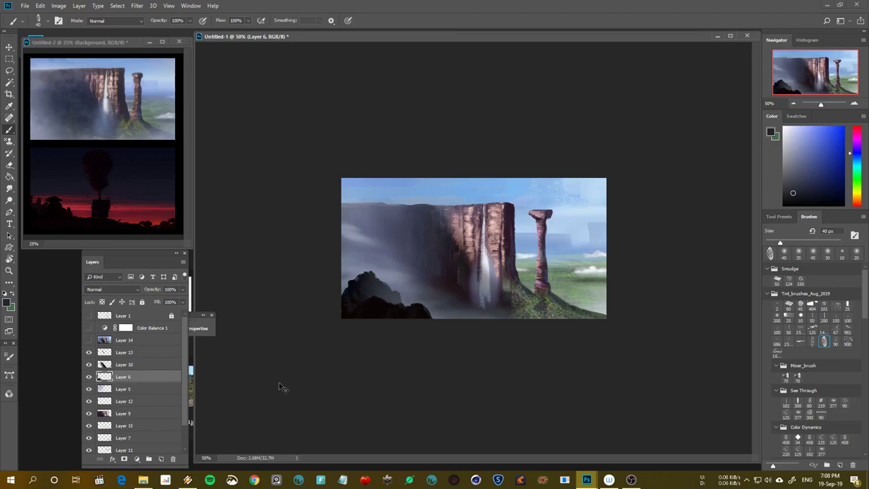
{"action": "left_click", "coordinate": [599, 268], "text": "alt"}
{"action": "key", "text": "bracketleft"}
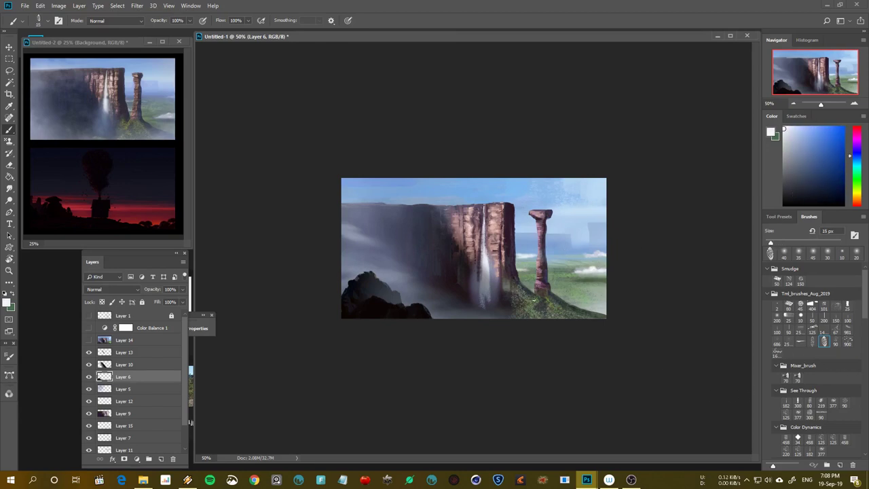
Sample a lighter pinkish colour from the pillar top and shrink the brush
{"action": "left_click", "coordinate": [543, 282], "text": "alt"}
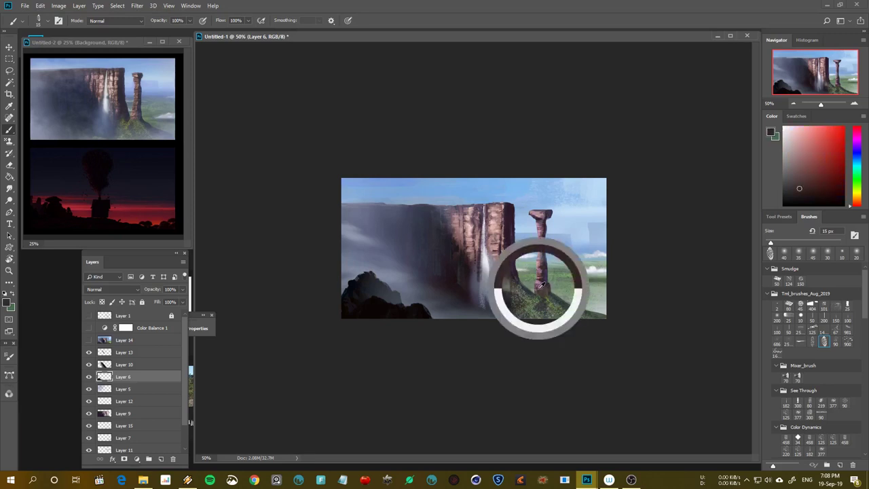
{"action": "left_click", "coordinate": [545, 281], "text": "alt"}
{"action": "key", "text": "bracketleft"}
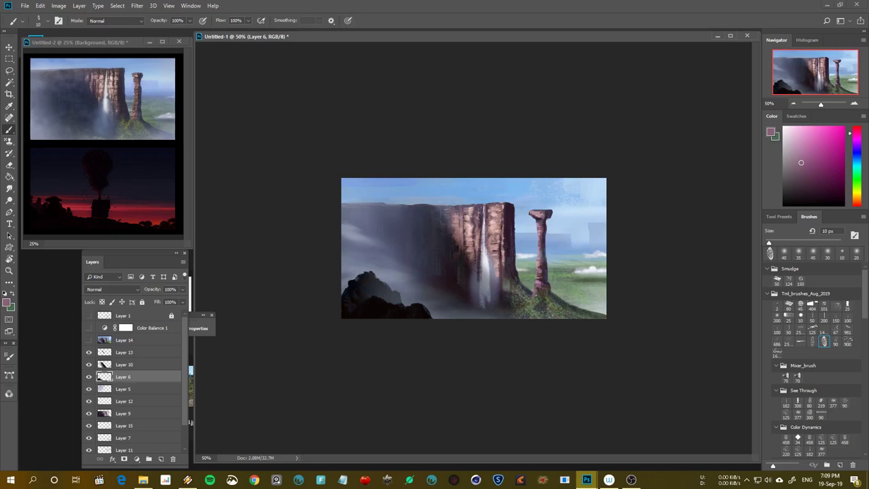
{"action": "left_click", "coordinate": [547, 214], "text": "alt"}
{"action": "left_click", "coordinate": [539, 214], "text": "alt"}
{"action": "left_click", "coordinate": [541, 211], "text": "alt"}
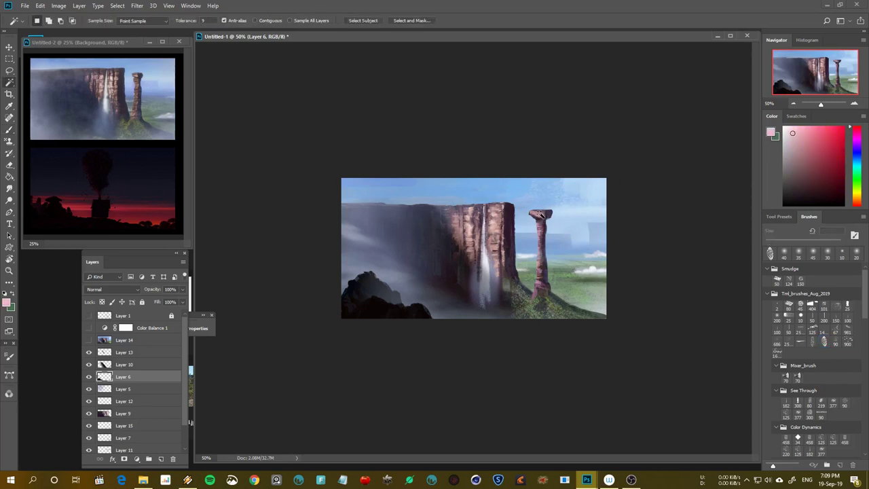
Magic-wand select the cliff-and-pillar area on Layer 9 for highlighting, then deselect
{"action": "key", "text": "v"}
{"action": "left_click", "coordinate": [547, 223]}
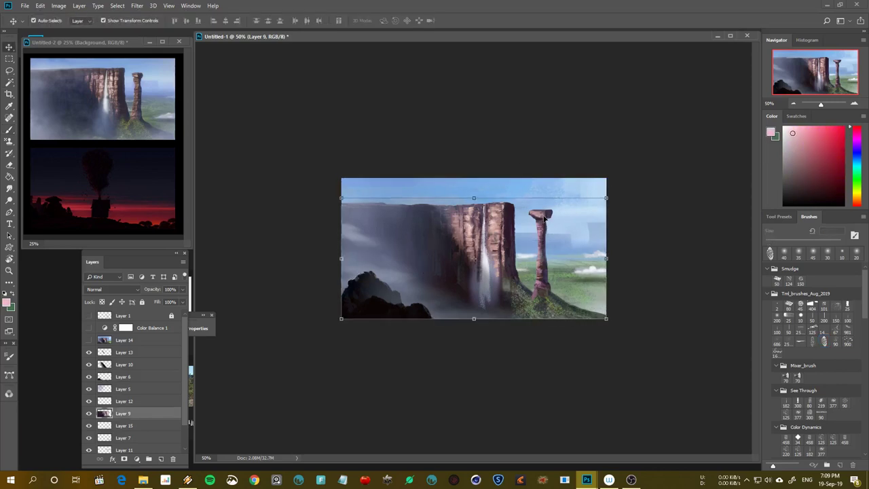
{"action": "key", "text": "w"}
{"action": "left_click", "coordinate": [545, 233]}
{"action": "key", "text": "b"}
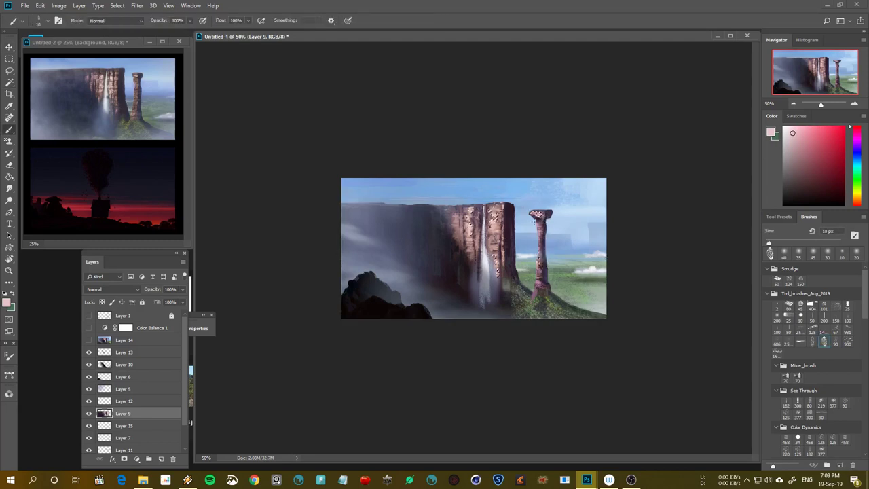
{"action": "key", "text": "ctrl+d"}
Toggle Layer 13's visibility to compare, then add new Layer 16 above it
{"action": "left_click", "coordinate": [122, 353]}
{"action": "left_click", "coordinate": [89, 353]}
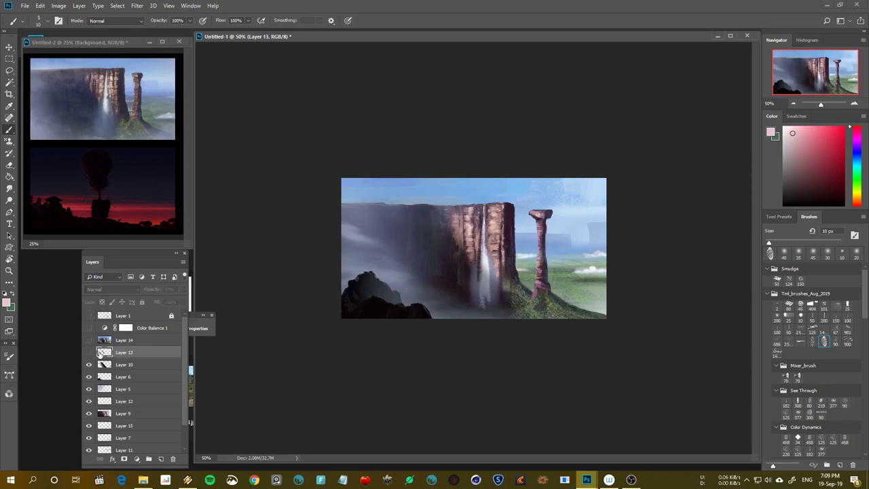
{"action": "left_click", "coordinate": [89, 352]}
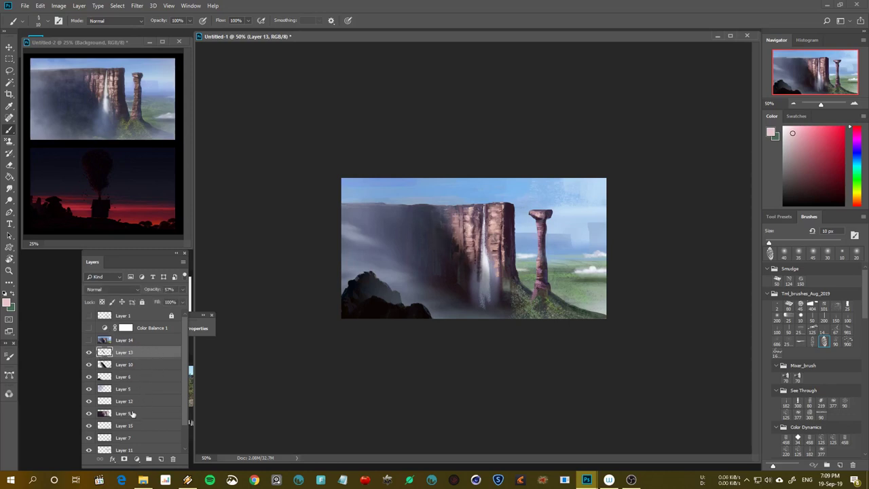
{"action": "left_click", "coordinate": [122, 389]}
{"action": "left_click", "coordinate": [156, 354]}
{"action": "key", "text": "ctrl+shift+alt+n"}
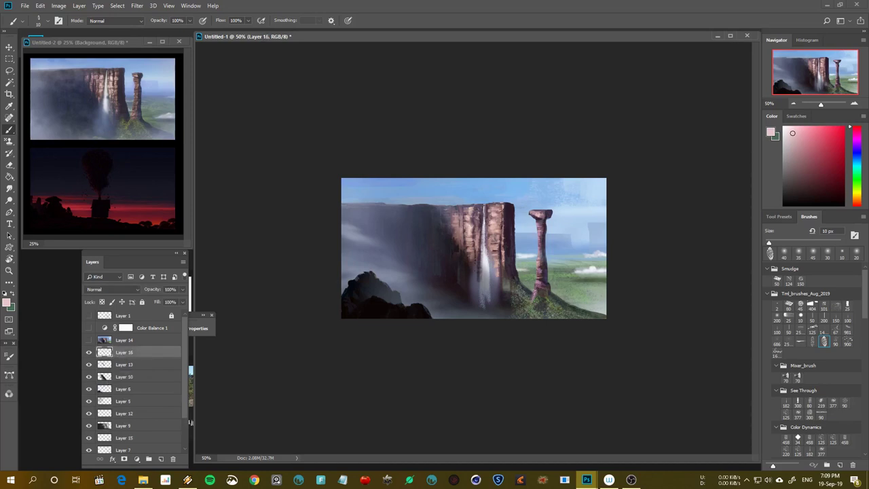
Stamp a small dark purple leafy mark at the stone pillar's base
{"action": "left_click", "coordinate": [543, 304], "text": "alt"}
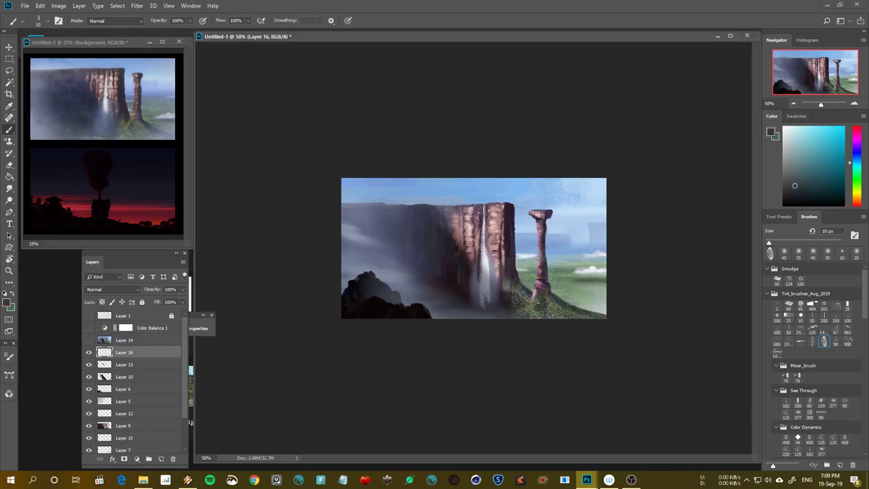
{"action": "key", "text": "e"}
{"action": "left_click_drag", "start_coordinate": [534, 297], "coordinate": [535, 314]}
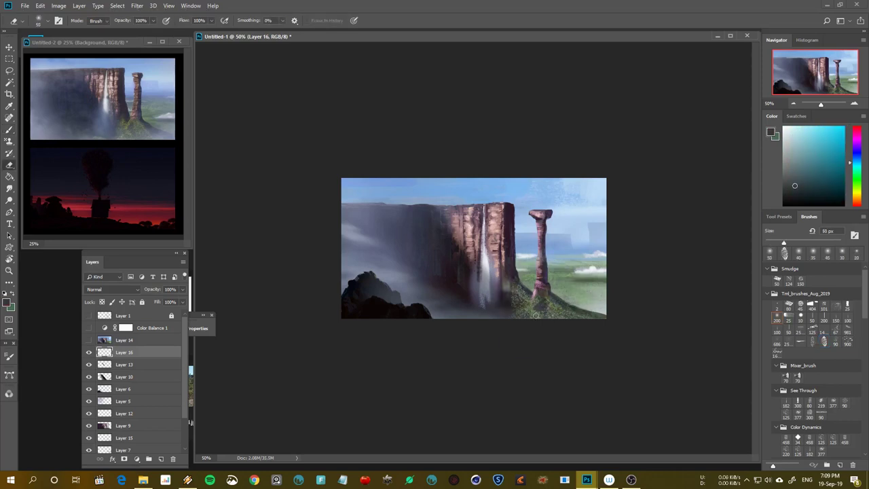
{"action": "key", "text": "b"}
{"action": "left_click", "coordinate": [542, 303], "text": "alt"}
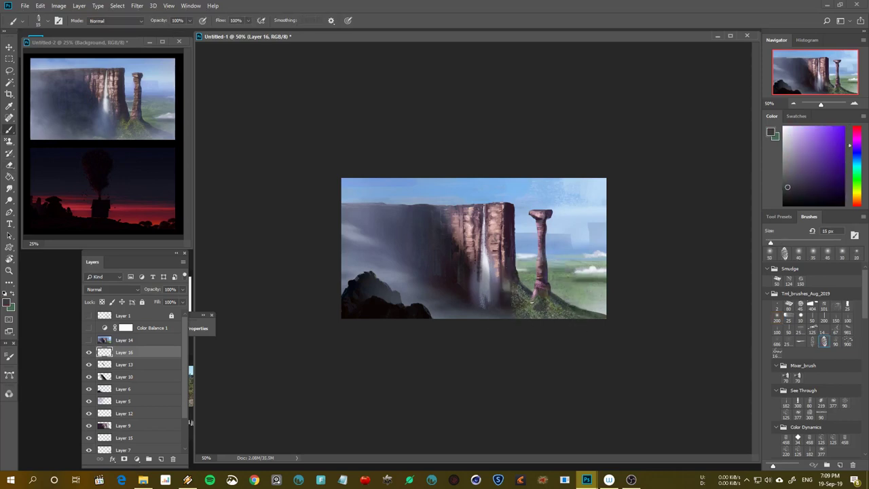
{"action": "left_click_drag", "start_coordinate": [529, 300], "coordinate": [536, 296]}
Sample pink from the pillar with a 20 px brush, mirroring and zooming to check
{"action": "key", "text": "h"}
{"action": "key", "text": "h"}
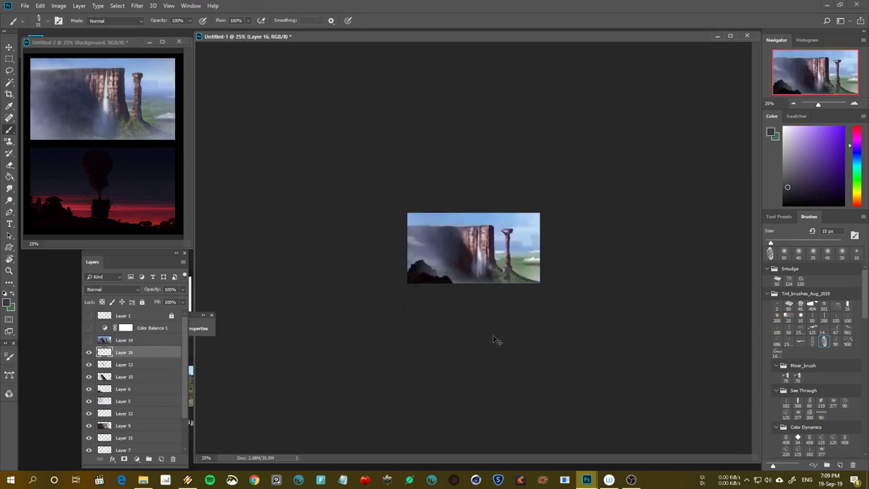
{"action": "key", "text": "ctrl+plus"}
{"action": "left_click", "coordinate": [563, 292], "text": "alt"}
{"action": "key", "text": "bracketright"}
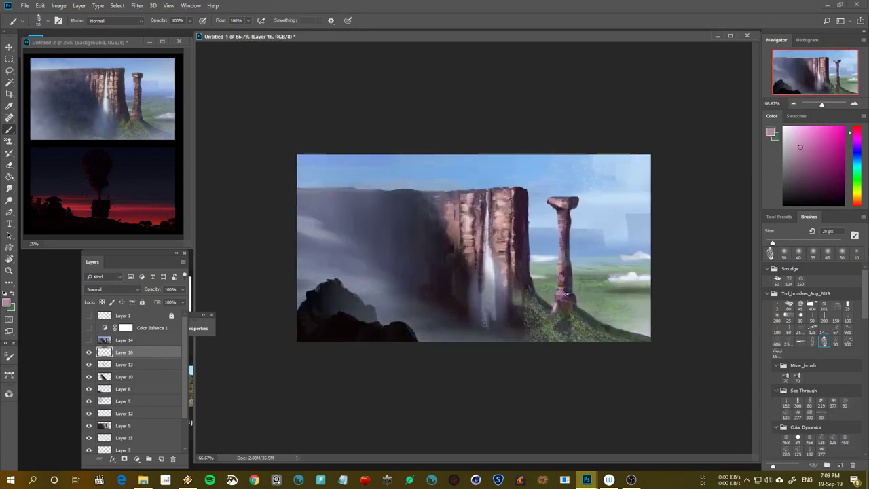
{"action": "key", "text": "ctrl+minus"}
{"action": "key", "text": "ctrl+minus"}
{"action": "key", "text": "ctrl+minus"}
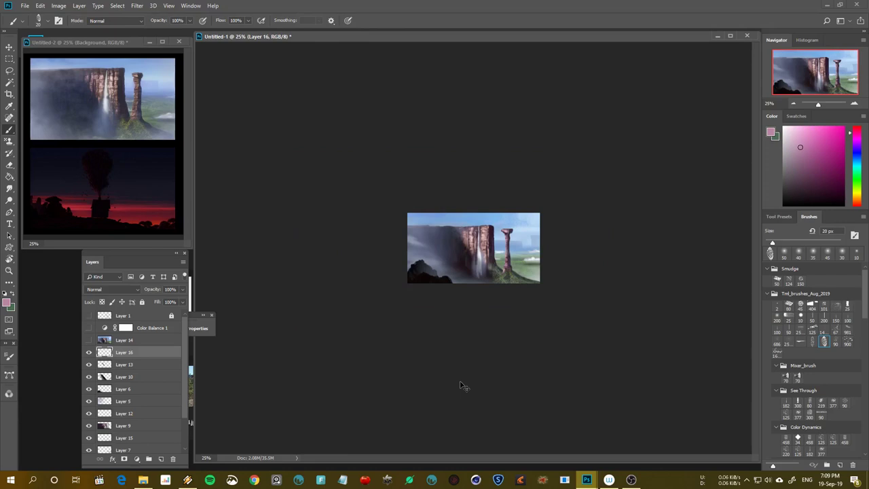
{"action": "key", "text": "ctrl+plus"}
{"action": "key", "text": "ctrl+plus"}
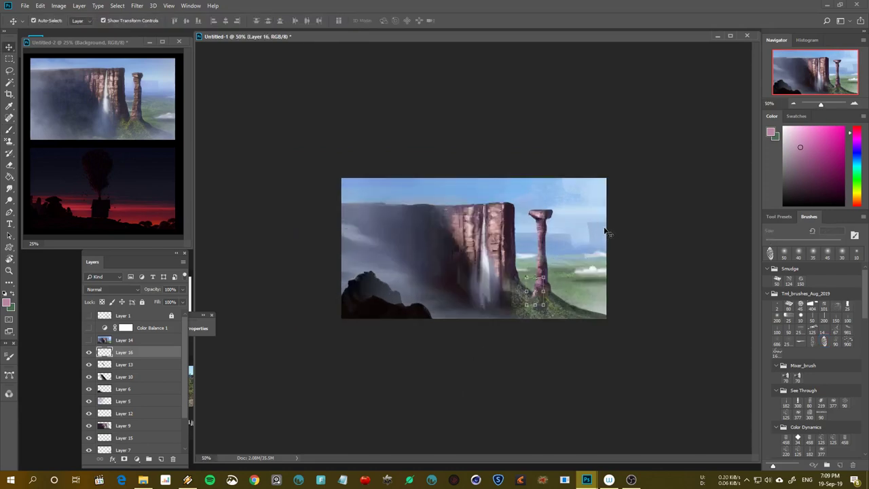
{"action": "left_click", "coordinate": [607, 222], "text": "ctrl"}
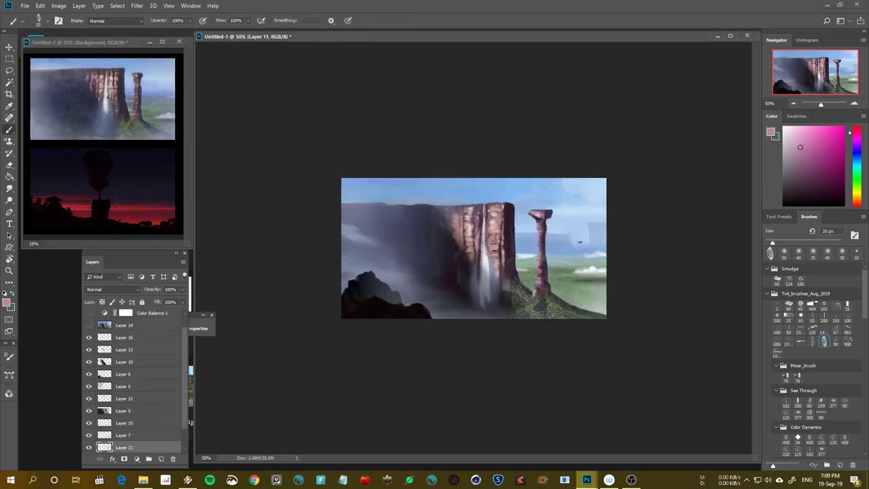
{"action": "left_click_drag", "start_coordinate": [599, 231], "coordinate": [590, 223]}
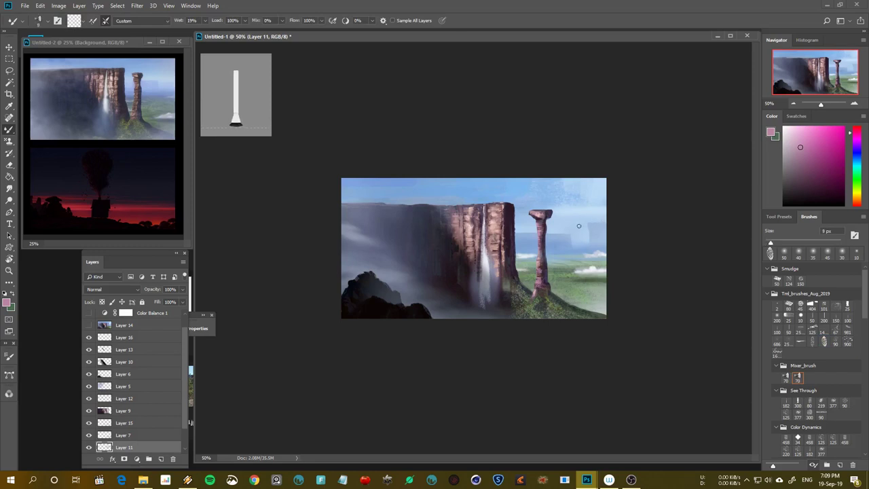
{"action": "key", "text": "e"}
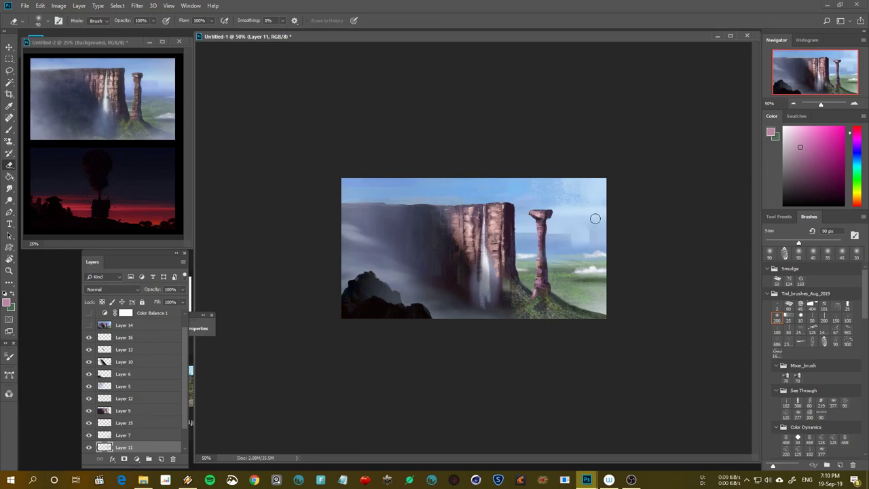
{"action": "key", "text": "ctrl+minus"}
{"action": "key", "text": "ctrl+shift+h"}
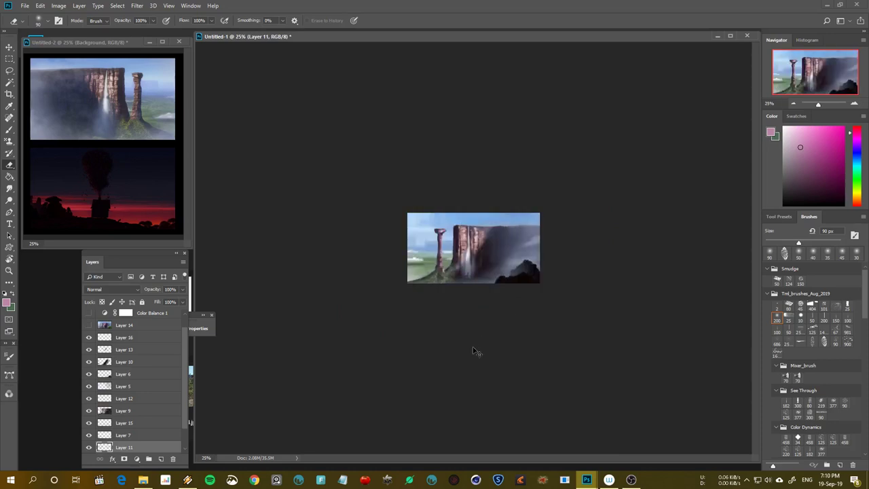
{"action": "key", "text": "ctrl+plus"}
{"action": "key", "text": "ctrl+shift+h"}
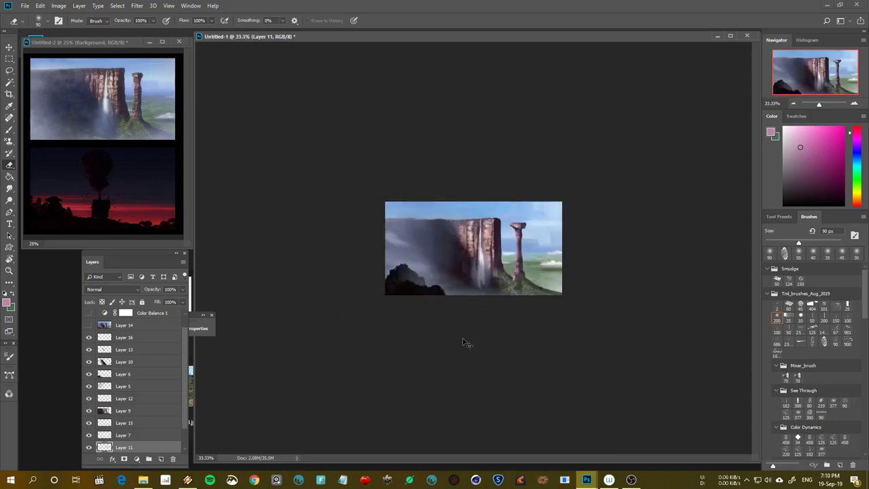
{"action": "key", "text": "ctrl+plus"}
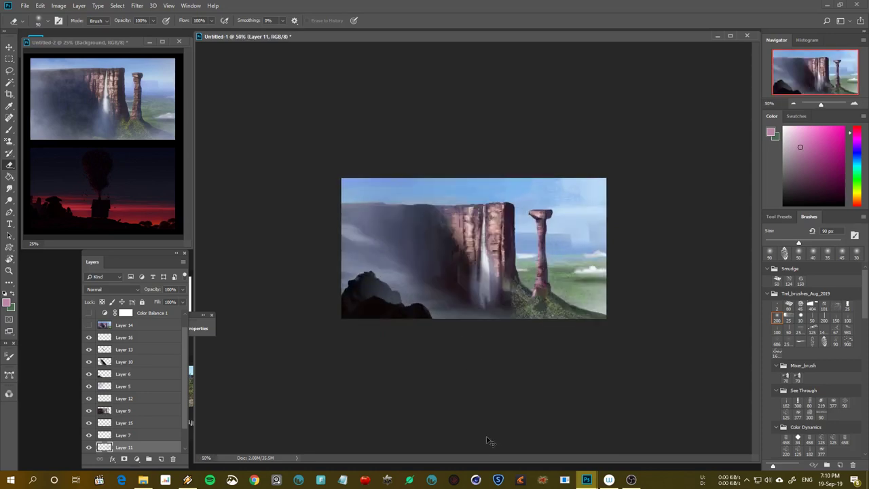
{"action": "key", "text": "ctrl+plus"}
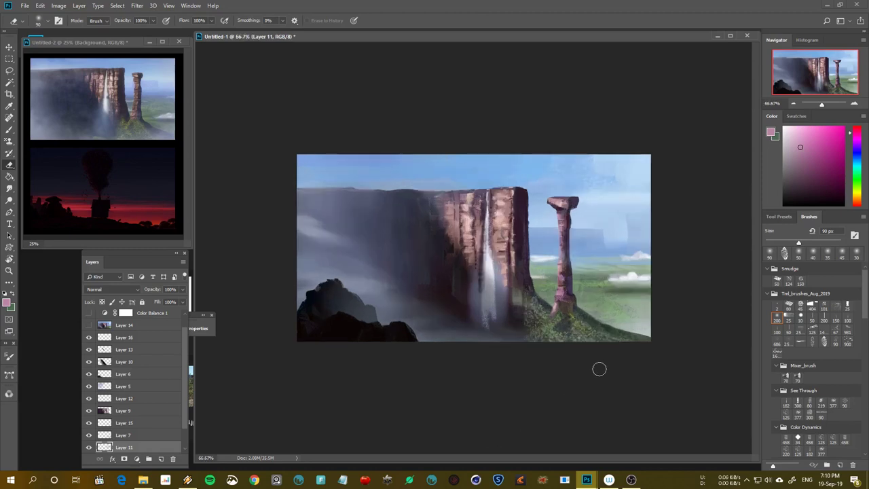
{"action": "left_click", "coordinate": [857, 165]}
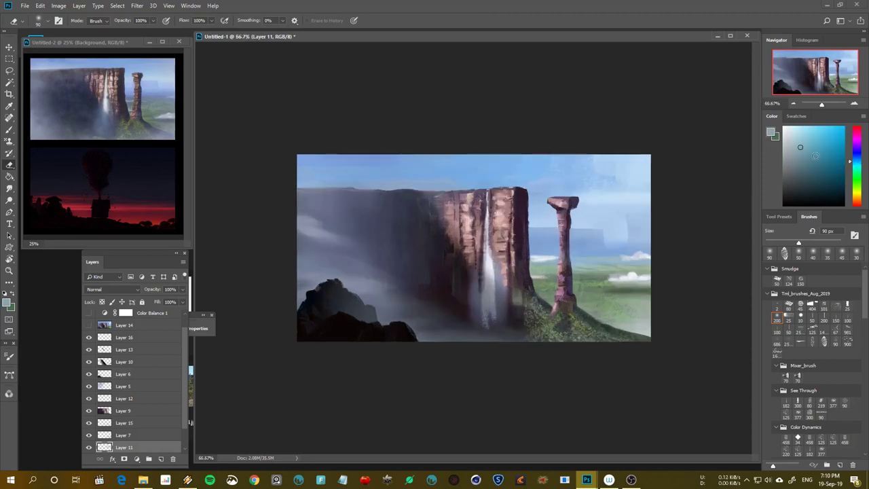
{"action": "left_click_drag", "start_coordinate": [857, 167], "coordinate": [858, 159]}
{"action": "left_click", "coordinate": [797, 130]}
{"action": "key", "text": "bracketright"}
{"action": "key", "text": "bracketright"}
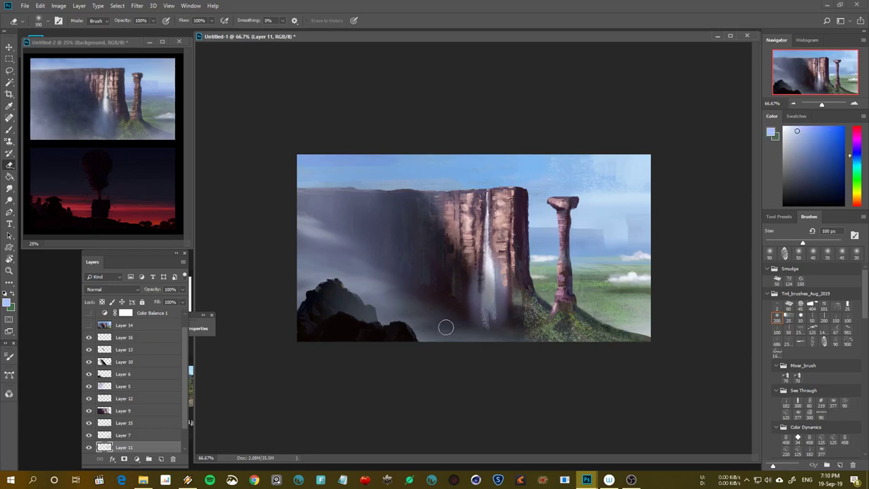
{"action": "left_click", "coordinate": [501, 300], "text": "ctrl"}
{"action": "key", "text": "b"}
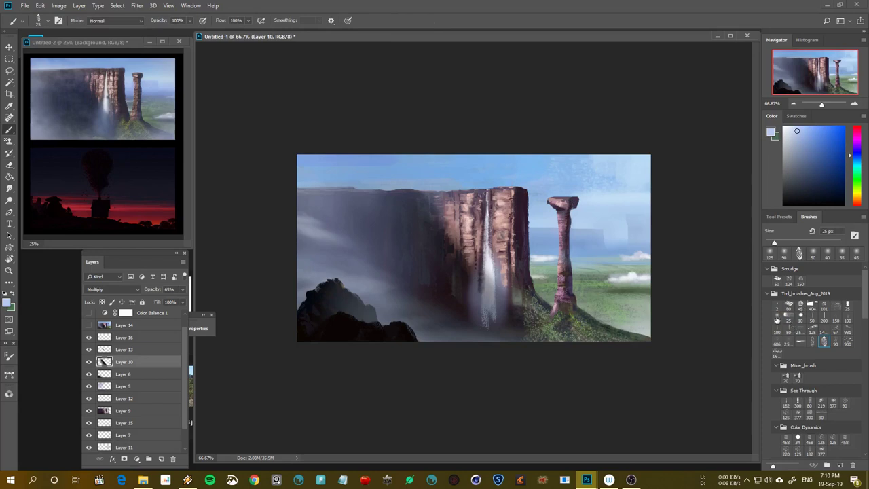
{"action": "left_click", "coordinate": [777, 317]}
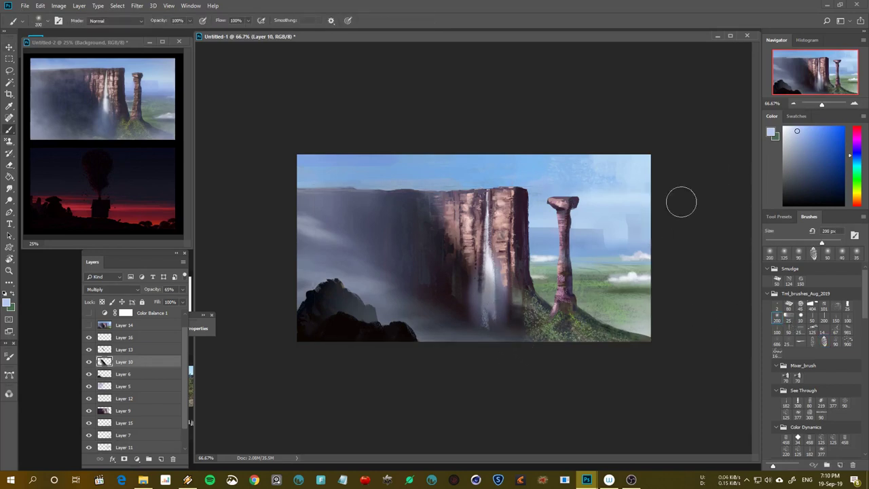
{"action": "left_click", "coordinate": [145, 338]}
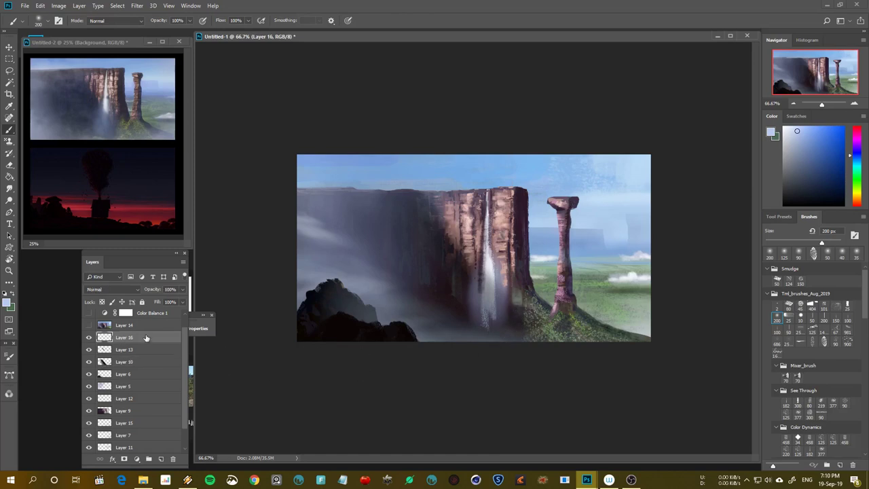
{"action": "key", "text": "ctrl+shift+alt+n"}
{"action": "left_click_drag", "start_coordinate": [489, 294], "coordinate": [520, 364]}
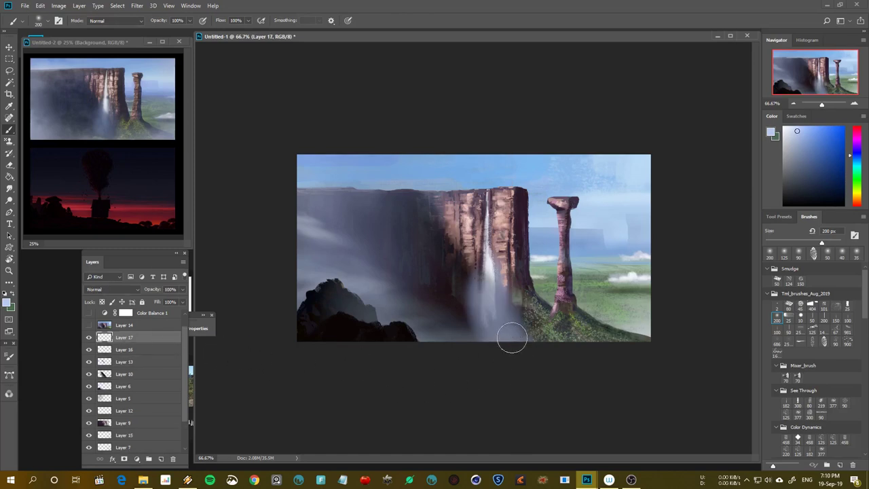
{"action": "key", "text": "ctrl+z"}
{"action": "key", "text": "bracketleft"}
{"action": "key", "text": "bracketleft"}
{"action": "left_click_drag", "start_coordinate": [486, 299], "coordinate": [513, 333]}
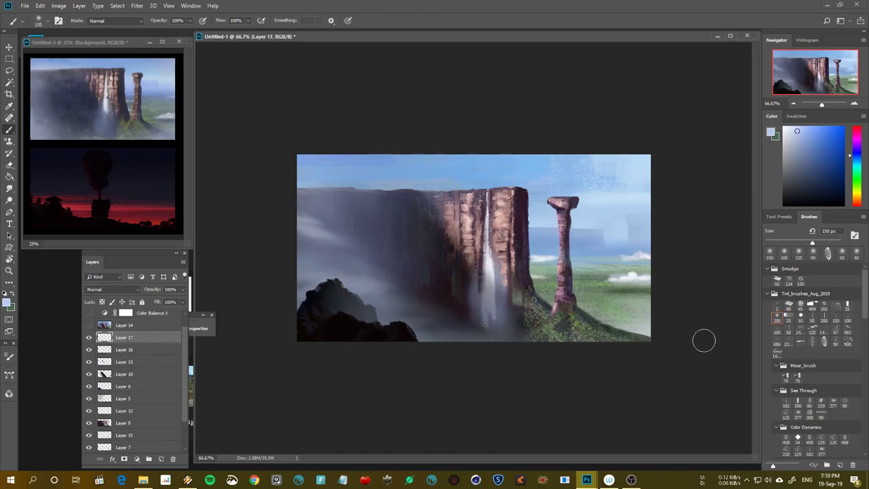
{"action": "key", "text": "Delete"}
{"action": "key", "text": "v"}
{"action": "left_click", "coordinate": [489, 301]}
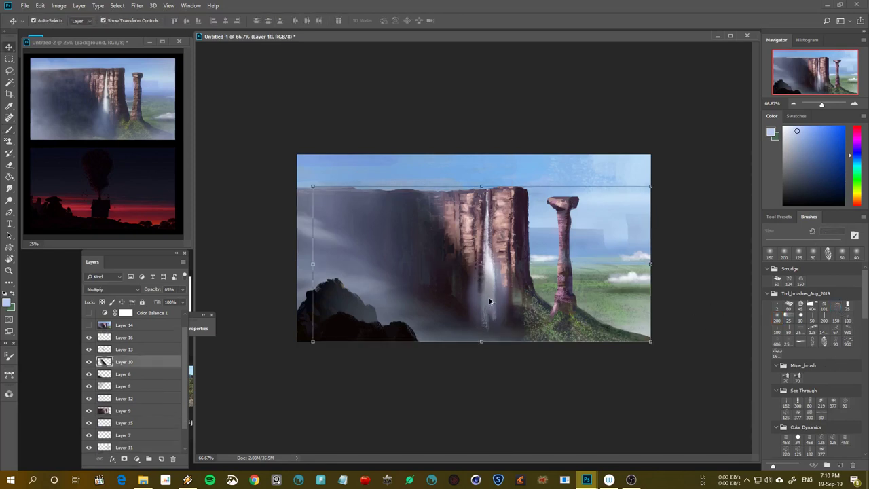
{"action": "key", "text": "b"}
{"action": "left_click", "coordinate": [135, 337]}
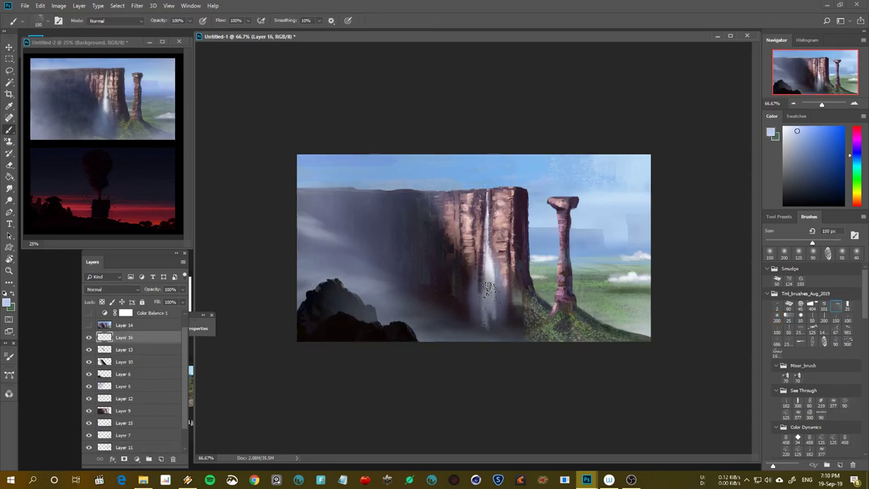
Extend the waterfall's white streak down toward the cliff base with a smaller brush
{"action": "key", "text": "bracketleft"}
{"action": "key", "text": "bracketleft"}
{"action": "key", "text": "bracketleft"}
{"action": "key", "text": "bracketleft"}
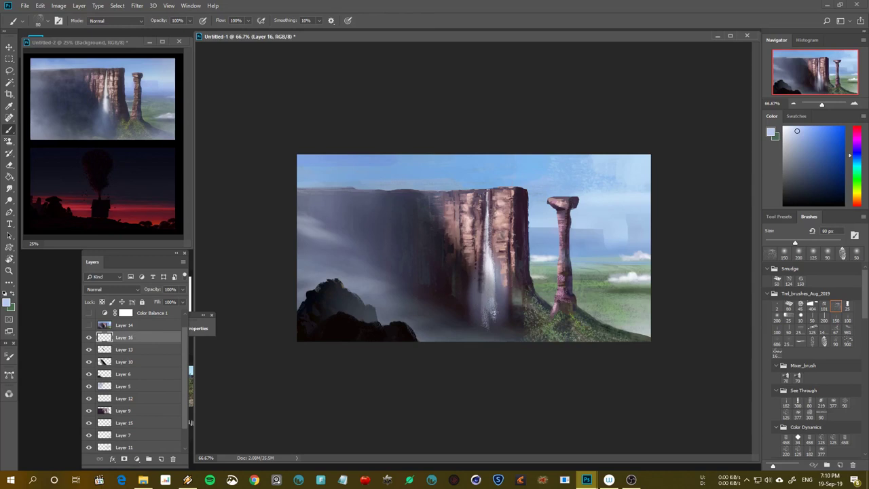
{"action": "key", "text": "bracketleft"}
{"action": "key", "text": "bracketleft"}
{"action": "key", "text": "bracketleft"}
{"action": "key", "text": "bracketleft"}
{"action": "left_click", "coordinate": [494, 316], "text": "alt"}
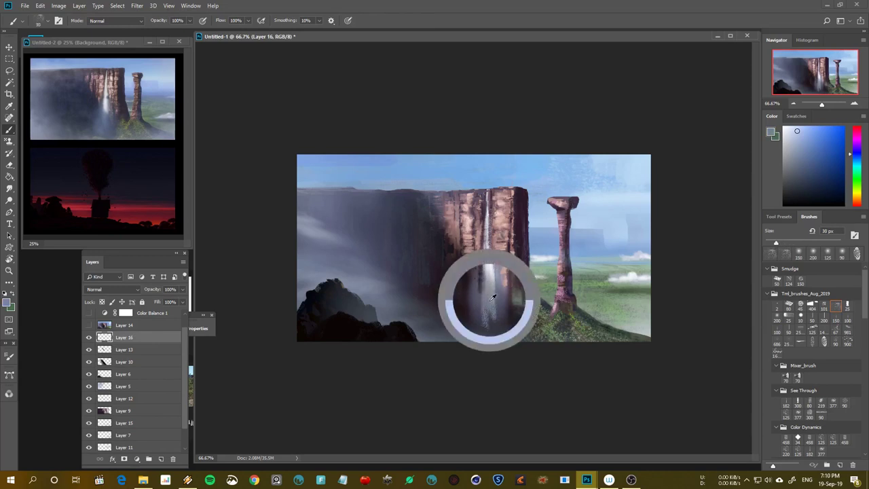
{"action": "key", "text": "bracketleft"}
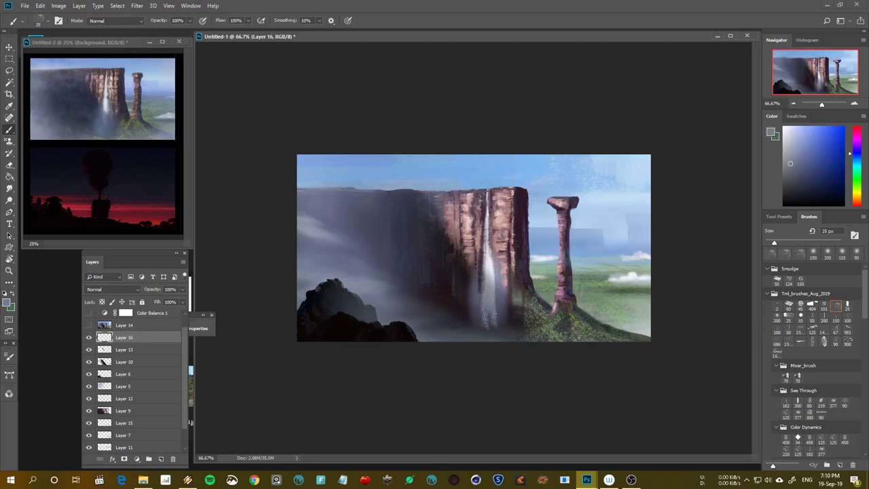
{"action": "left_click", "coordinate": [777, 316]}
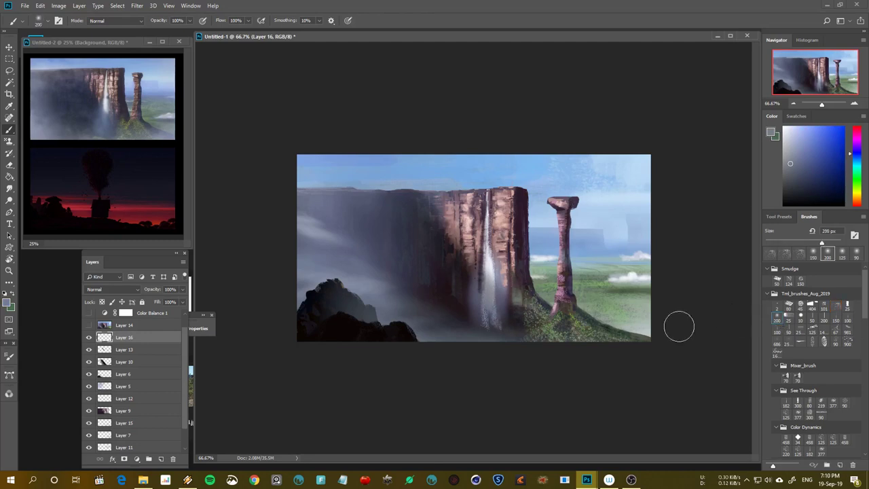
{"action": "left_click", "coordinate": [500, 312], "text": "alt"}
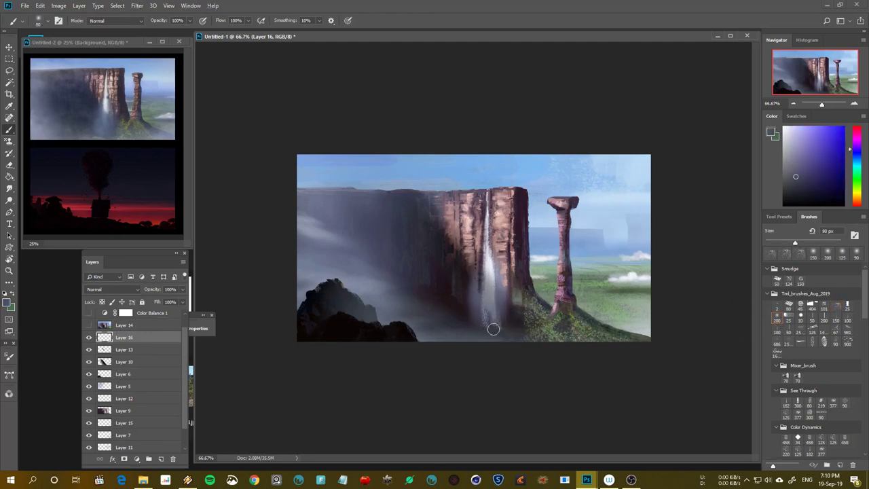
{"action": "left_click", "coordinate": [491, 296], "text": "alt"}
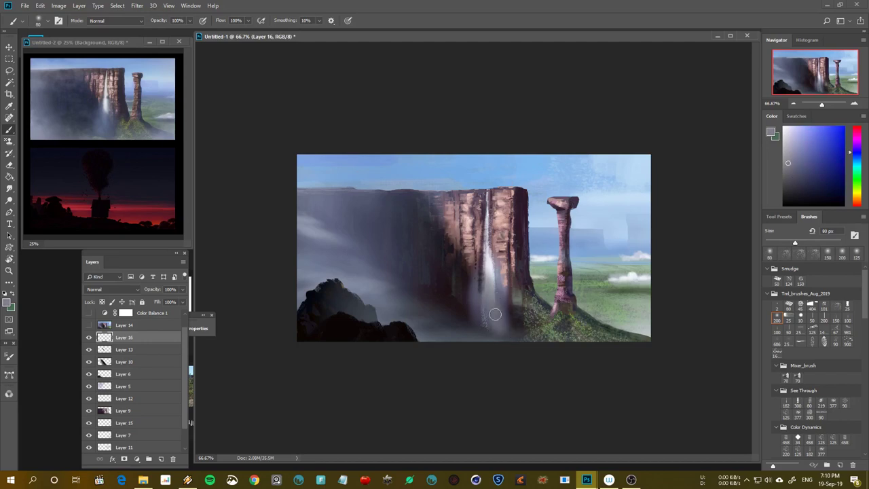
{"action": "left_click_drag", "start_coordinate": [494, 314], "coordinate": [493, 332]}
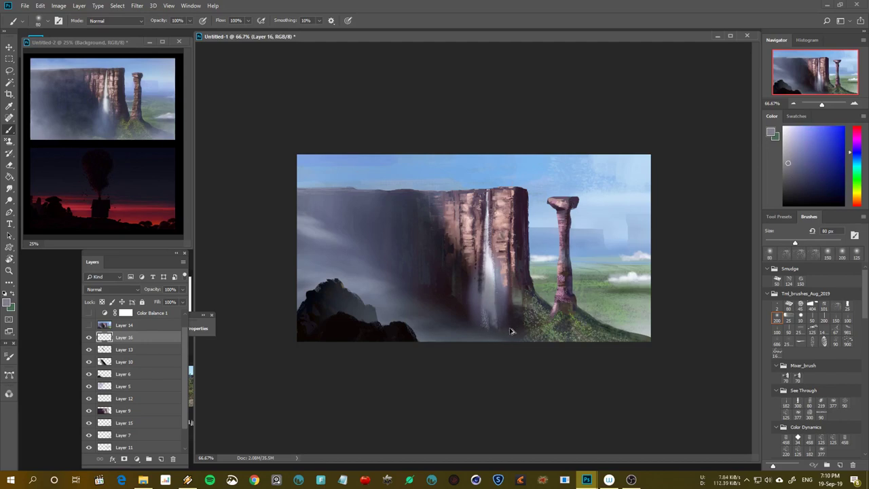
Try a light 90 px stroke down the waterfall base with the 800 px preset, then undo it
{"action": "left_click", "coordinate": [503, 297], "text": "alt"}
{"action": "left_click", "coordinate": [846, 331]}
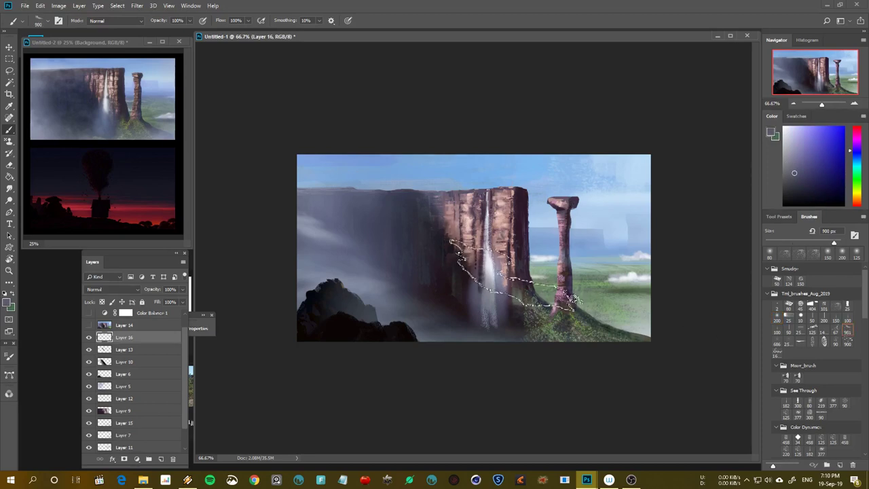
{"action": "left_click", "coordinate": [497, 281], "text": "alt"}
{"action": "key", "text": "bracketleft"}
{"action": "key", "text": "bracketleft"}
{"action": "key", "text": "bracketleft"}
{"action": "left_click_drag", "start_coordinate": [483, 302], "coordinate": [475, 326]}
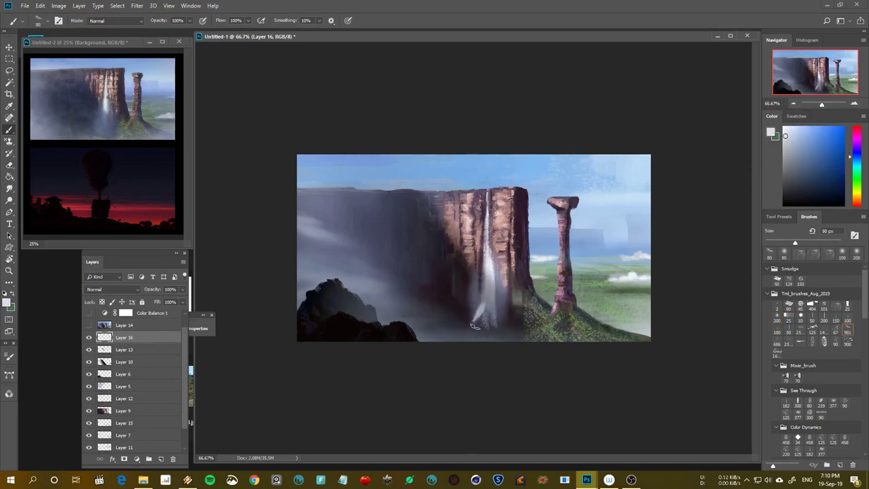
{"action": "key", "text": "ctrl+z"}
{"action": "key", "text": "bracketright"}
Paint greyish-violet mist at the waterfall base, brightening it with a 300 px grey-blue brush
{"action": "left_click", "coordinate": [797, 139]}
{"action": "key", "text": "bracketright"}
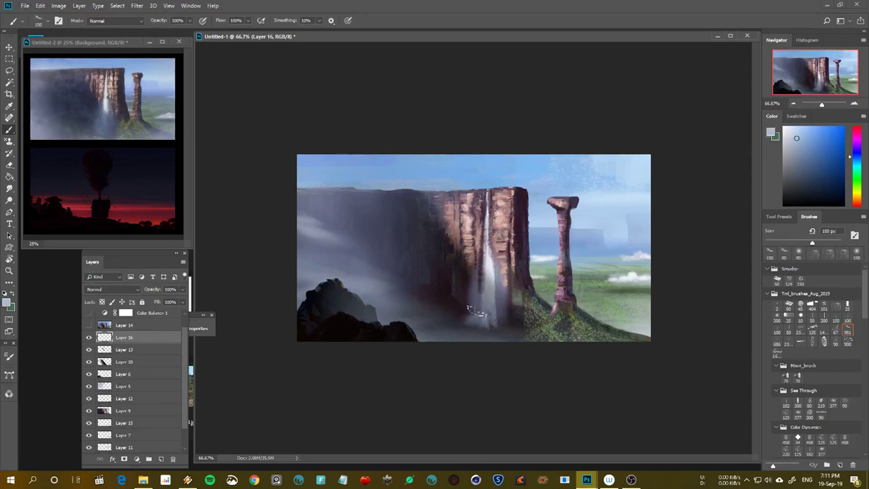
{"action": "left_click_drag", "start_coordinate": [475, 322], "coordinate": [468, 305]}
{"action": "key", "text": "bracketright"}
{"action": "key", "text": "bracketright"}
{"action": "left_click", "coordinate": [442, 340], "text": "alt"}
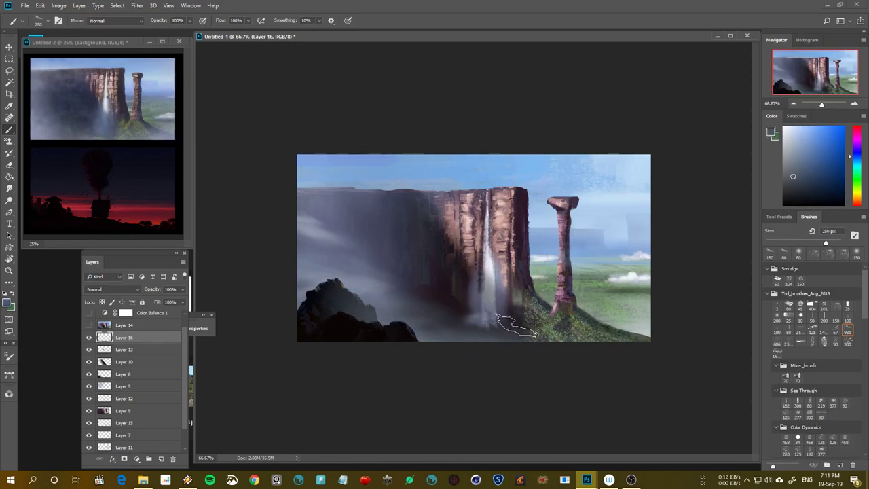
{"action": "key", "text": "bracketright"}
{"action": "key", "text": "bracketright"}
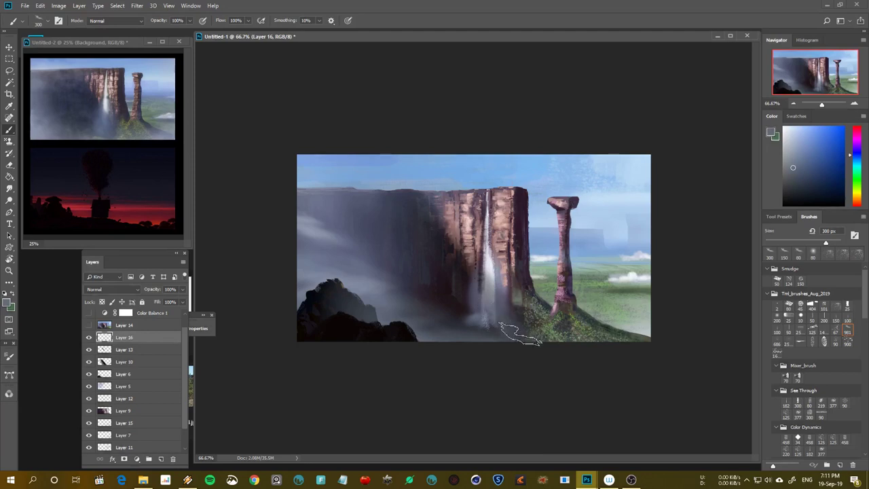
{"action": "left_click", "coordinate": [506, 327], "text": "alt"}
{"action": "left_click_drag", "start_coordinate": [506, 327], "coordinate": [502, 319]}
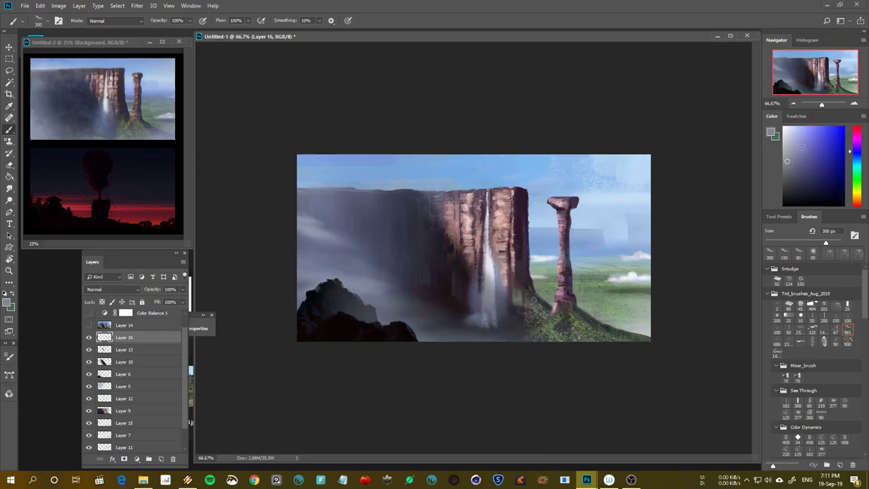
Add teal-grey misty strokes at the waterfall base with a 175 px brush
{"action": "left_click", "coordinate": [857, 163]}
{"action": "left_click", "coordinate": [801, 159]}
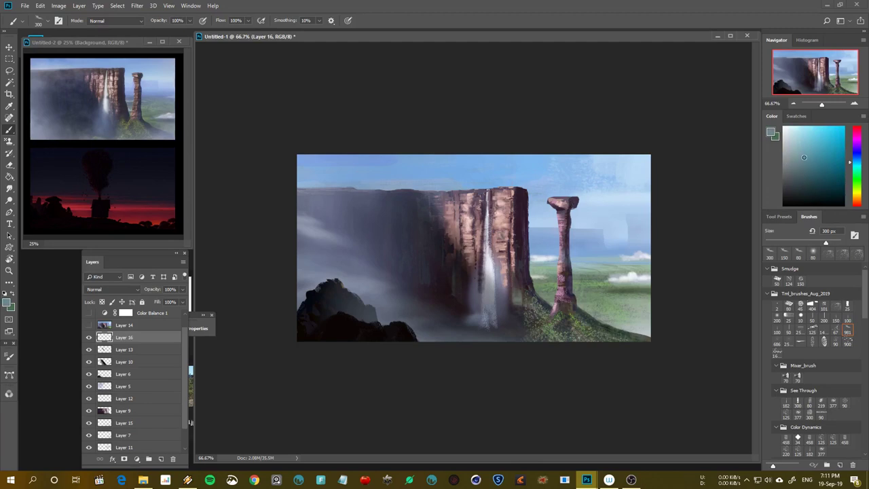
{"action": "key", "text": "bracketleft"}
{"action": "key", "text": "bracketleft"}
{"action": "key", "text": "bracketleft"}
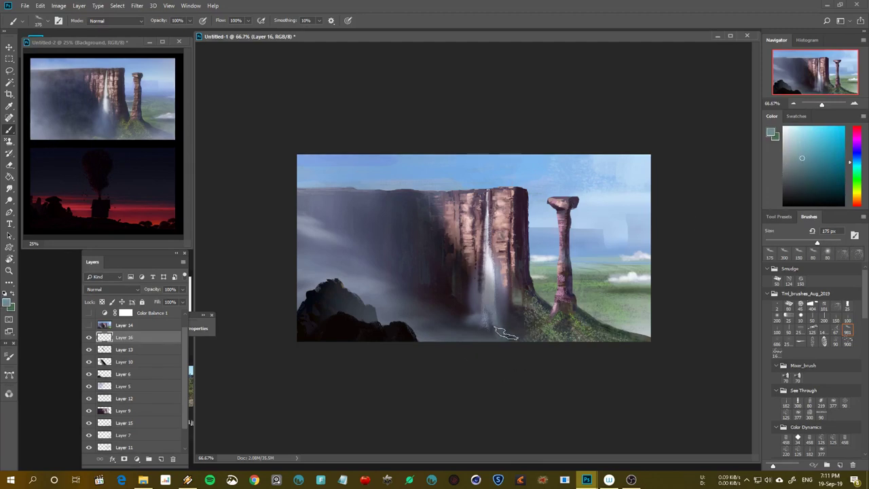
{"action": "left_click_drag", "start_coordinate": [514, 337], "coordinate": [490, 322]}
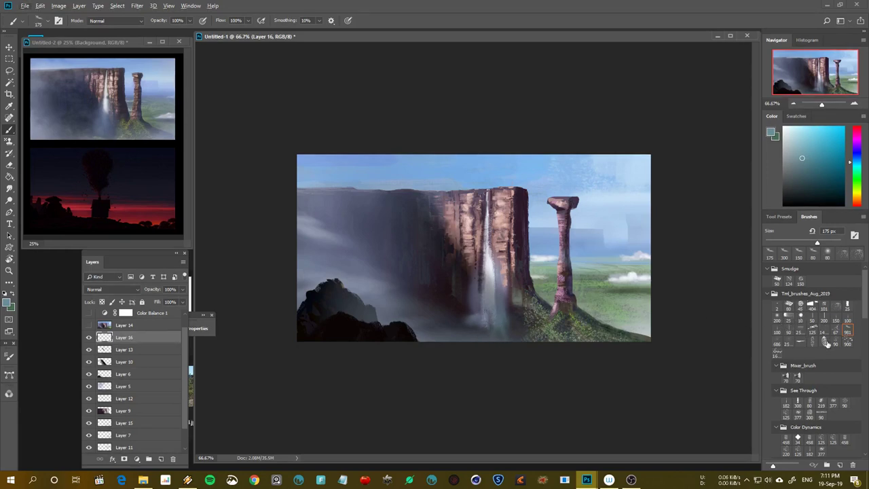
Add fine white highlights on the waterfall with a small detail brush at 100% zoom
{"action": "left_click", "coordinate": [824, 341]}
{"action": "key", "text": "x"}
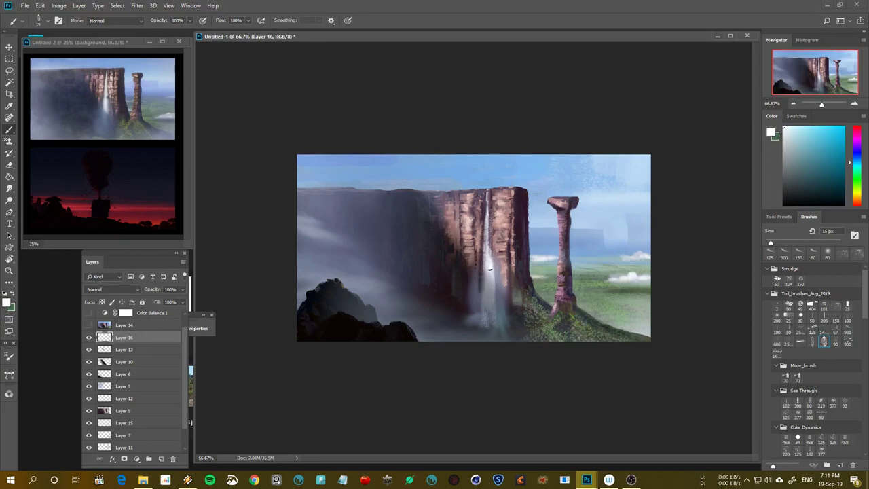
{"action": "left_click_drag", "start_coordinate": [489, 269], "coordinate": [487, 261]}
{"action": "key", "text": "ctrl+plus"}
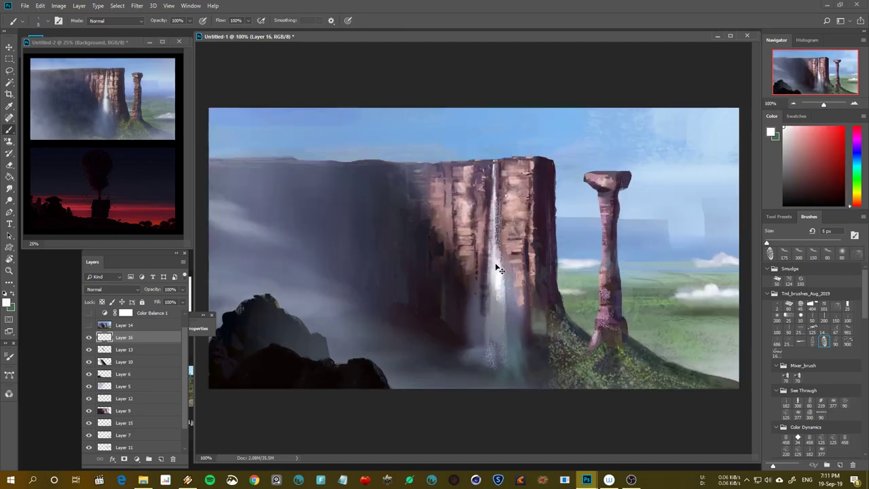
{"action": "left_click", "coordinate": [506, 262], "text": "alt"}
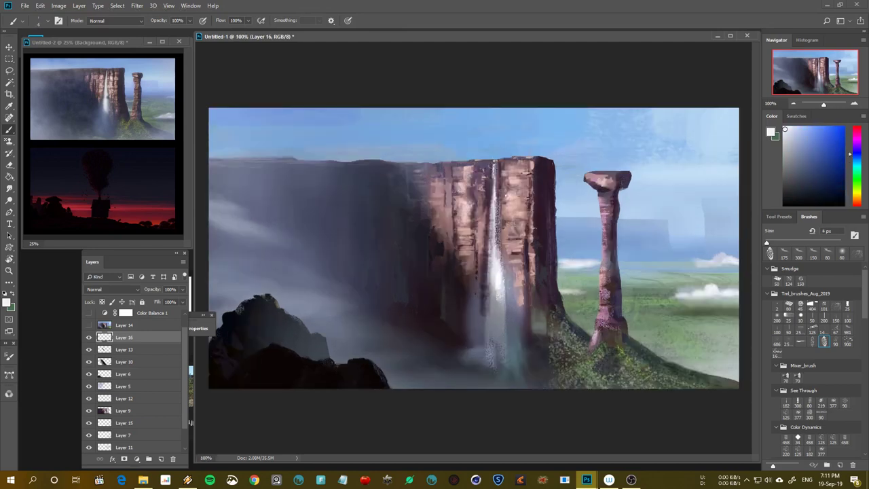